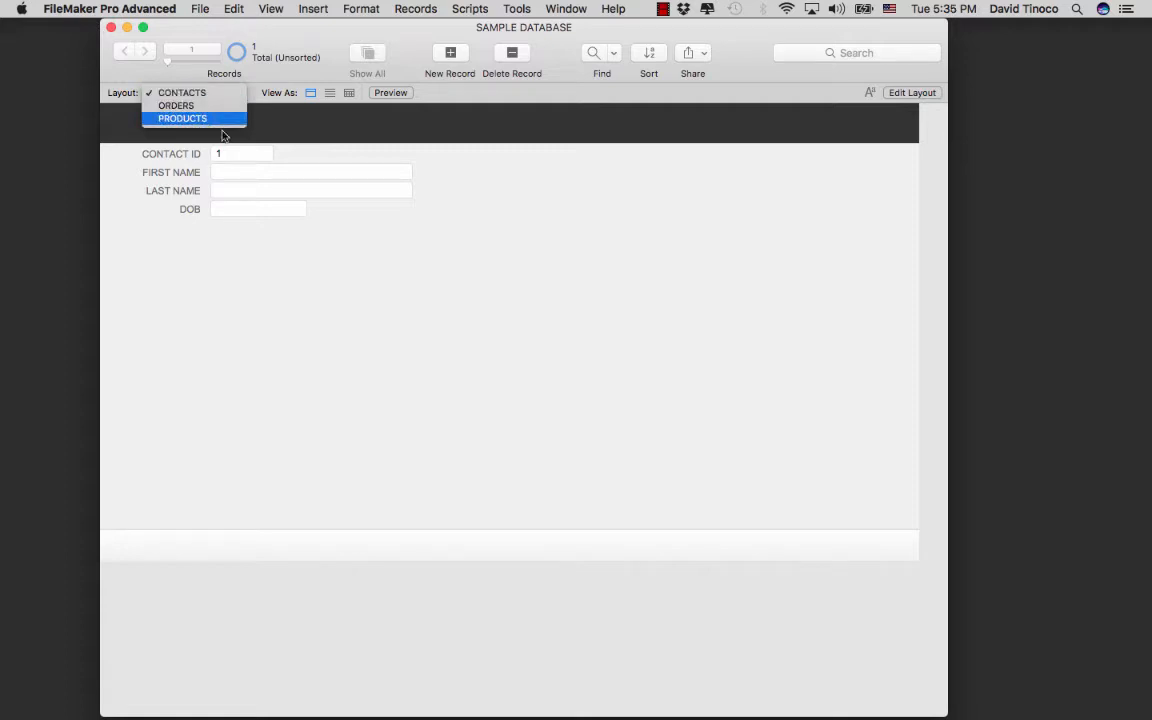
Review the tables defined in the database and the list of available layouts.
click(473, 235)
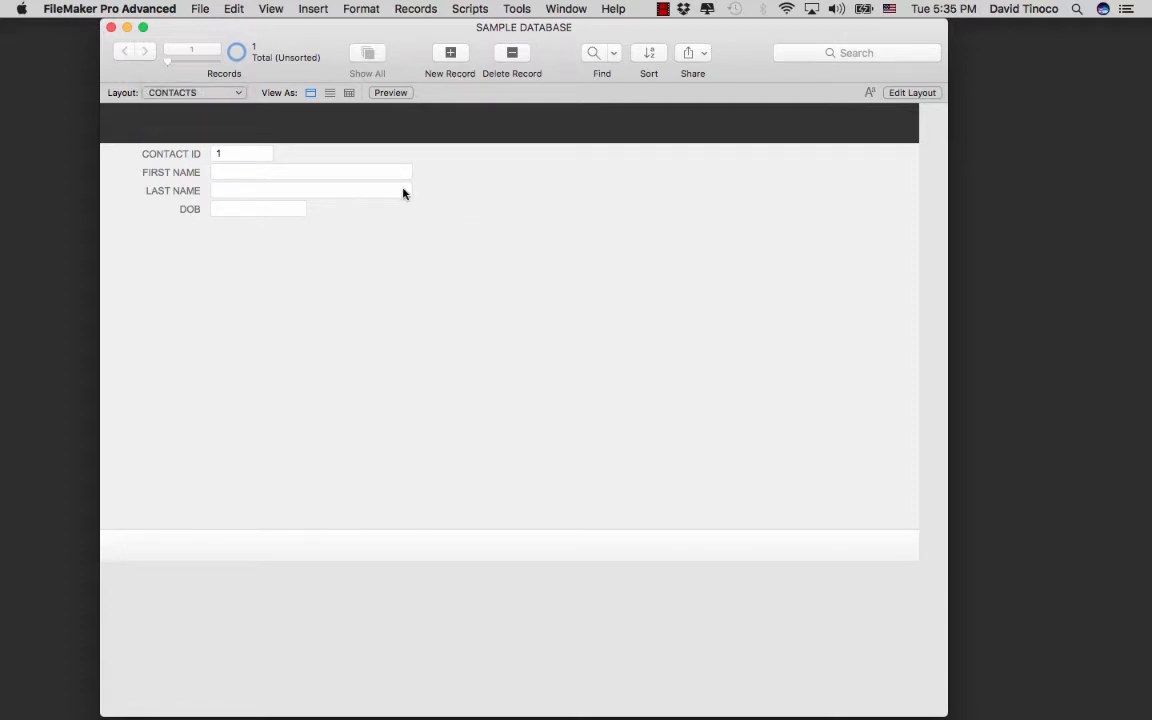
key(super+shift+d)
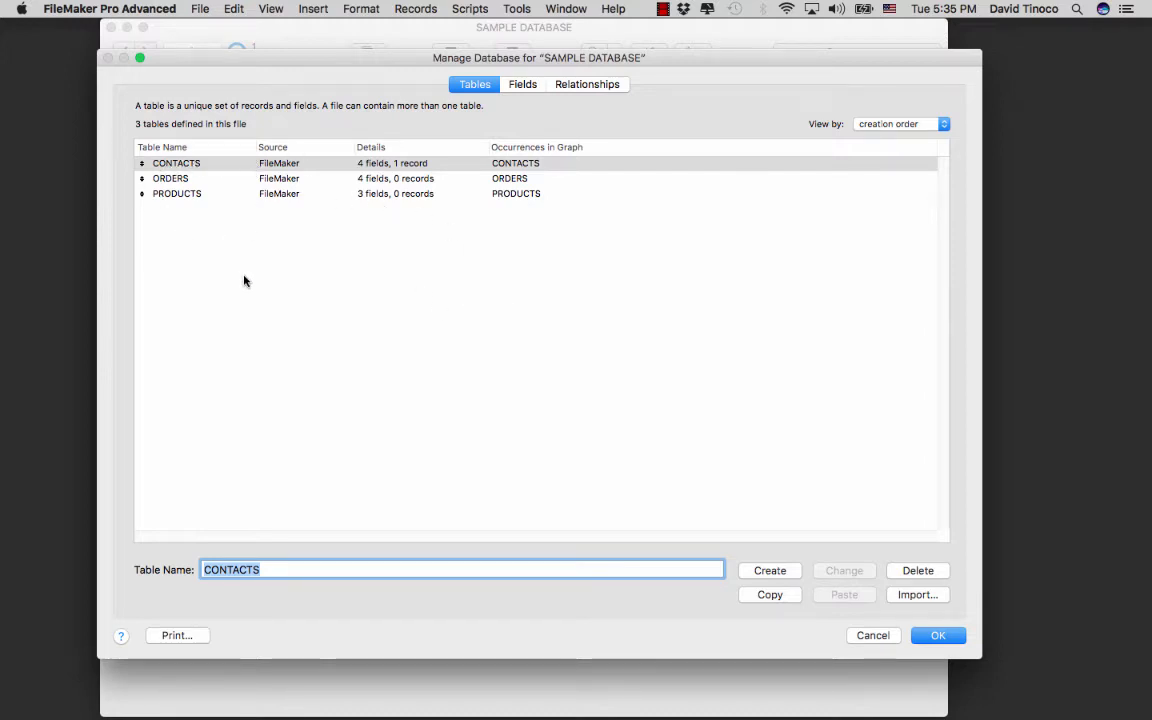
drag(538, 67, 553, 58)
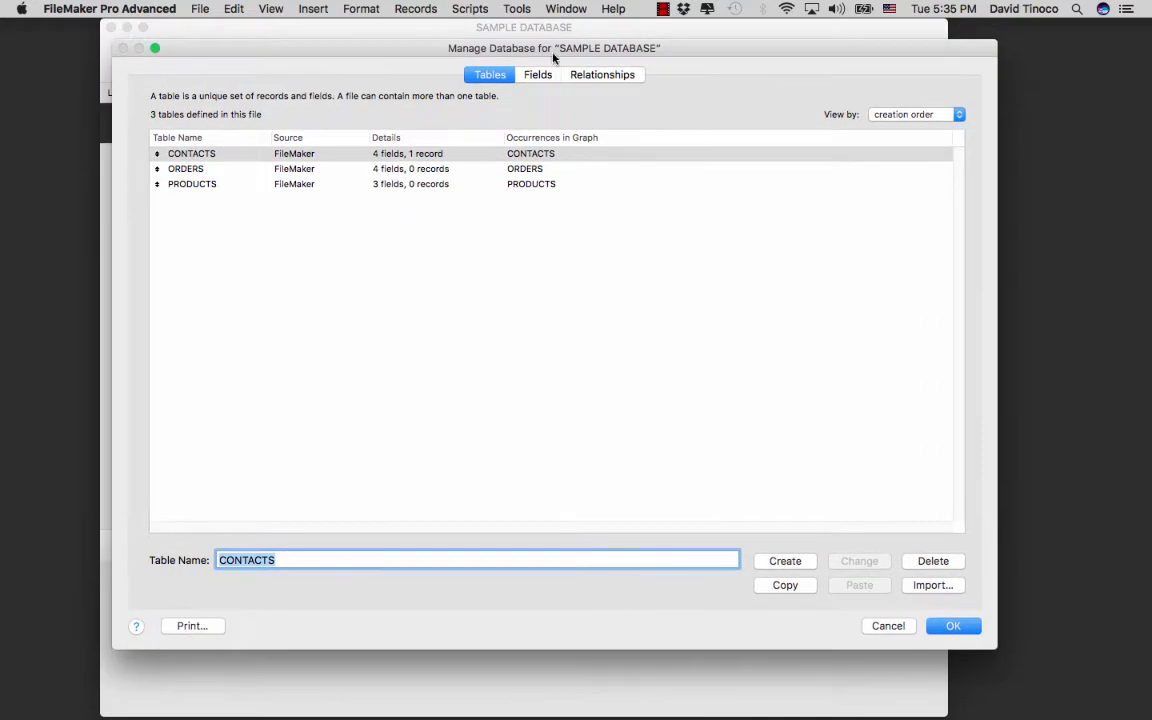
click(951, 628)
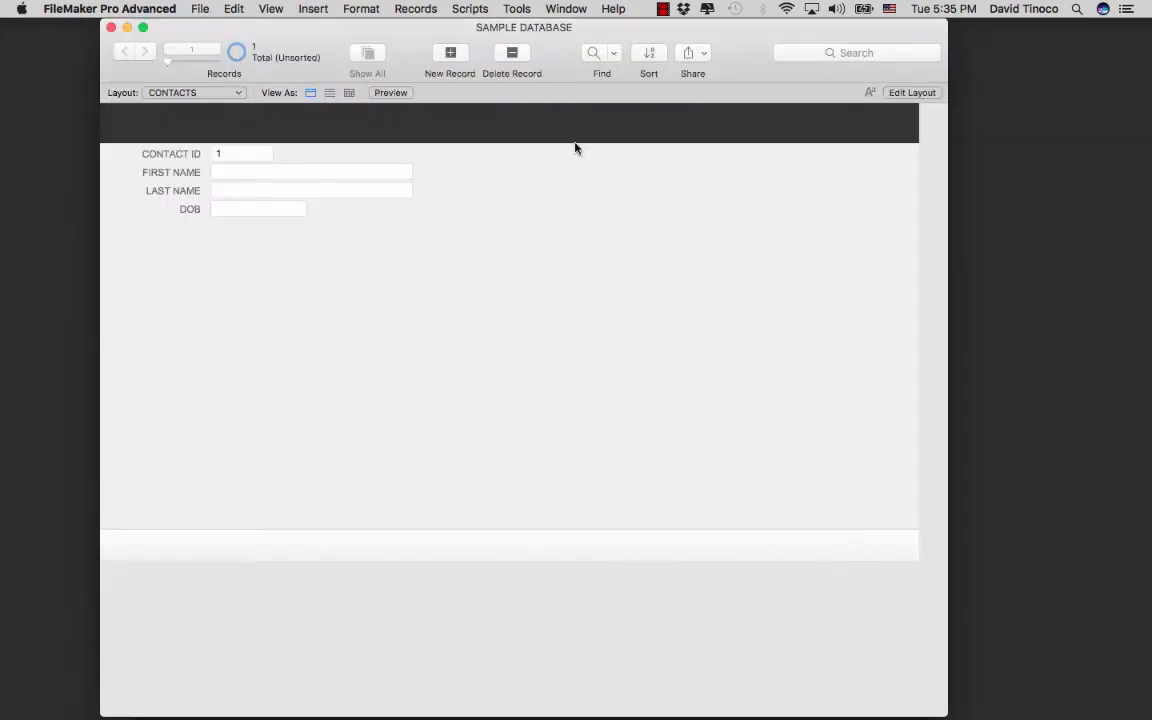
click(198, 93)
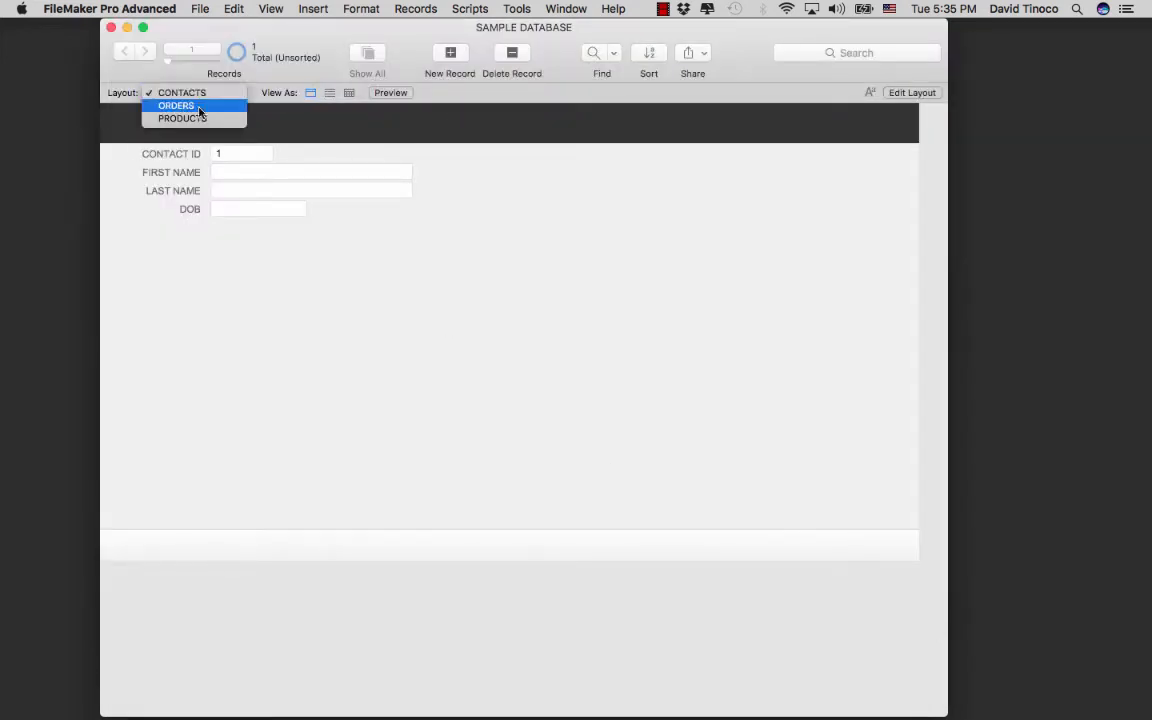
click(365, 307)
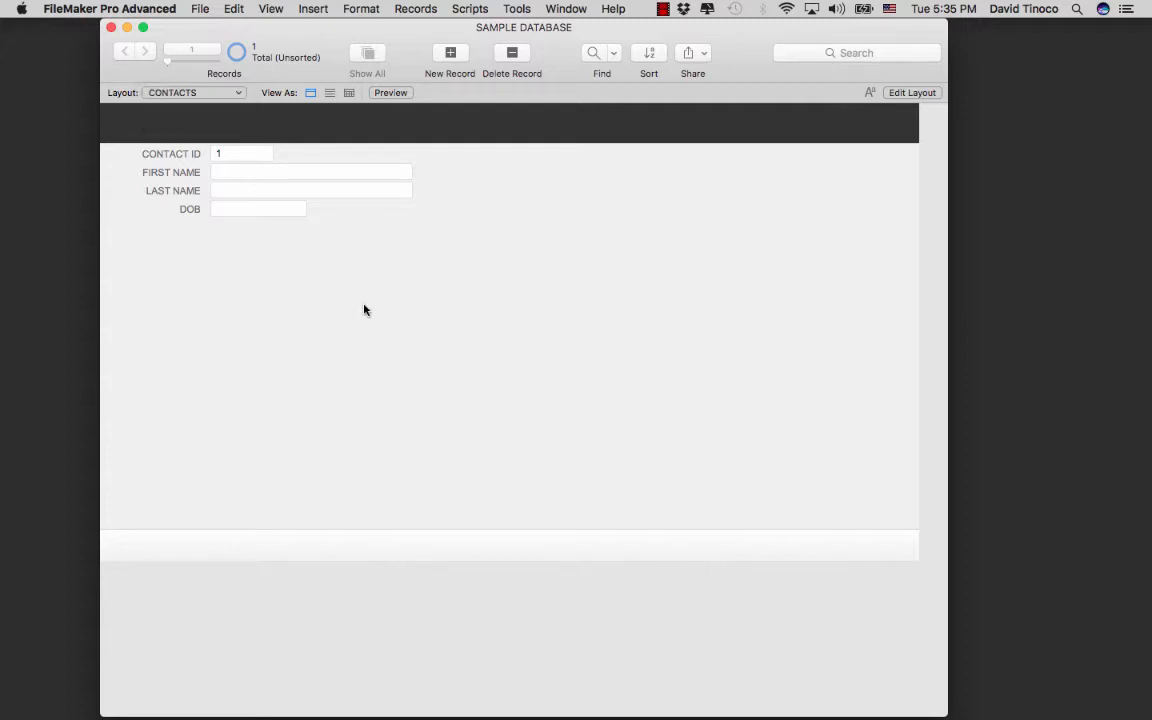
Switch the CONTACTS layout to Layout mode and toggle the screen stencil guides off and on again.
key(super+l)
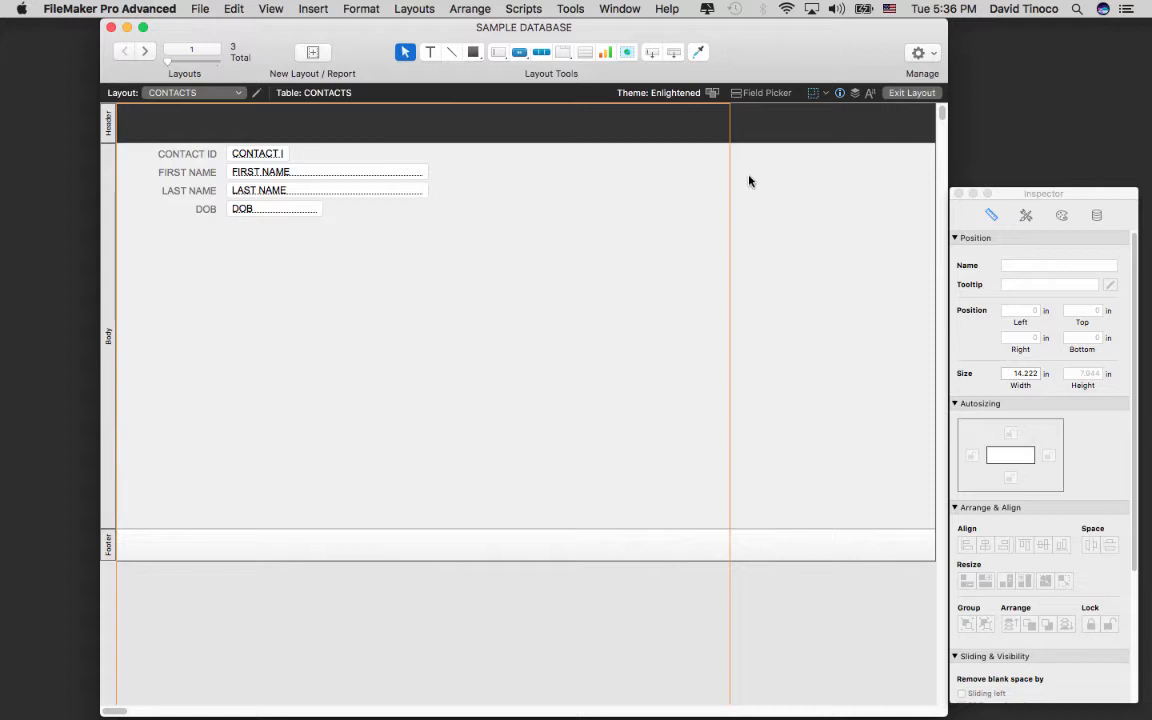
click(814, 94)
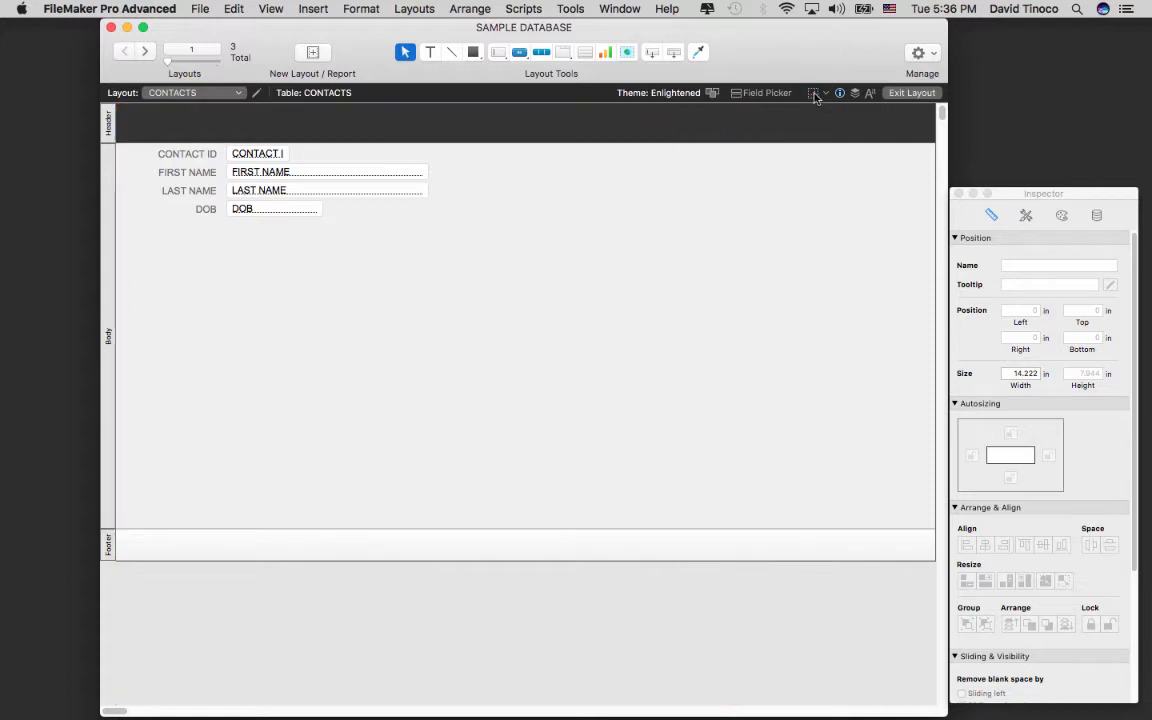
click(815, 95)
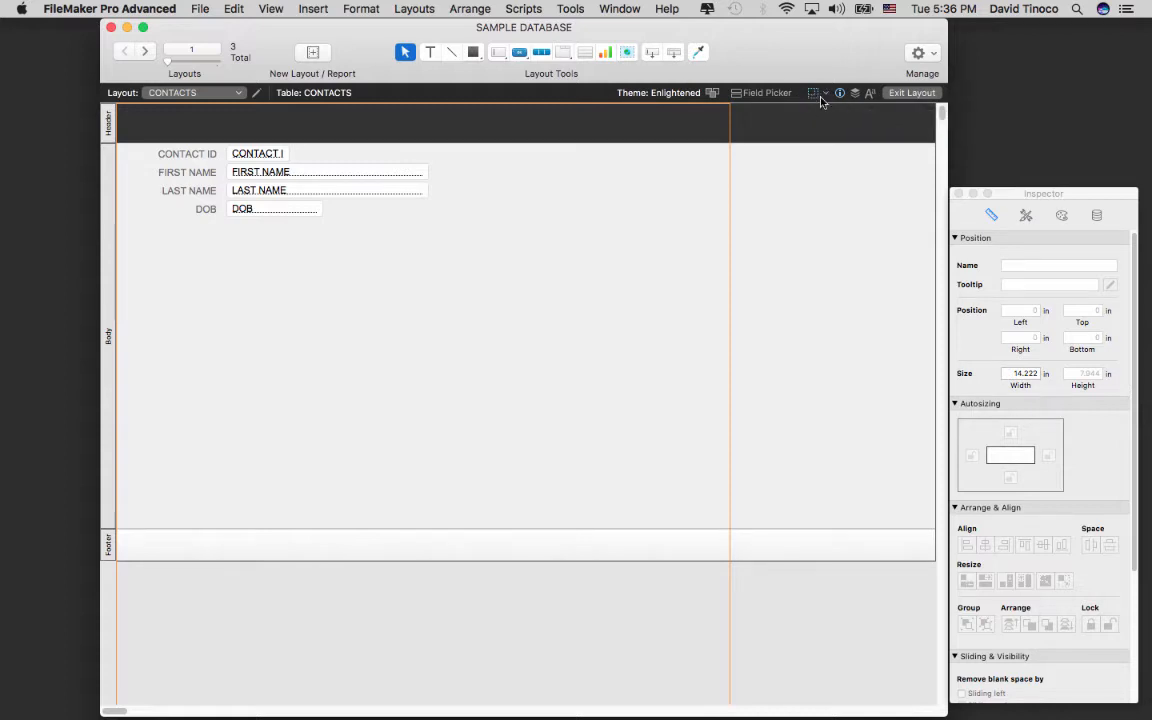
Add a custom screen stencil with a height of 600 points and a width of 800 points.
click(825, 94)
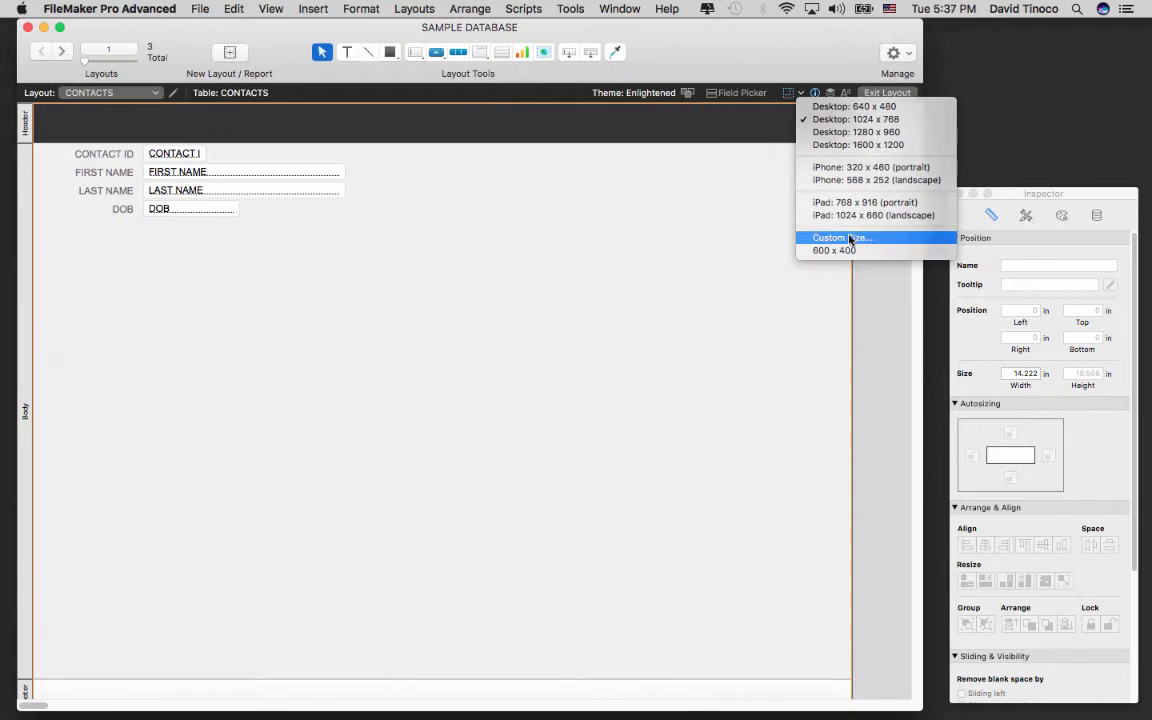
click(849, 239)
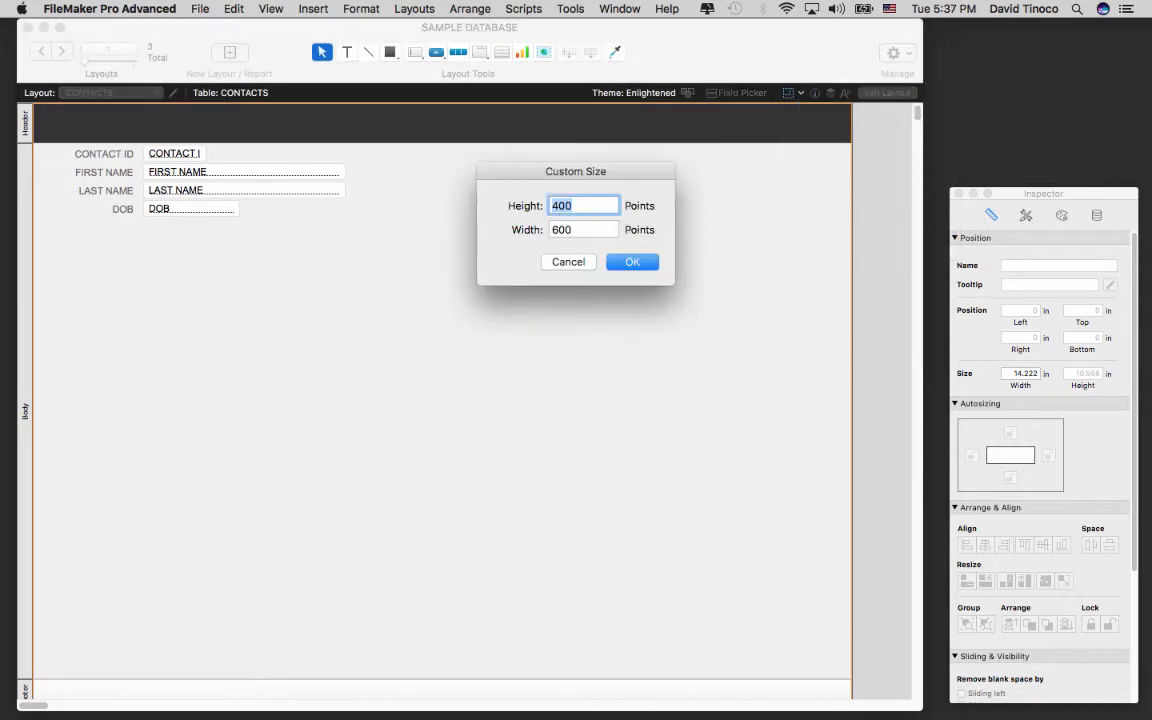
text(600)
key(Tab)
text(80)
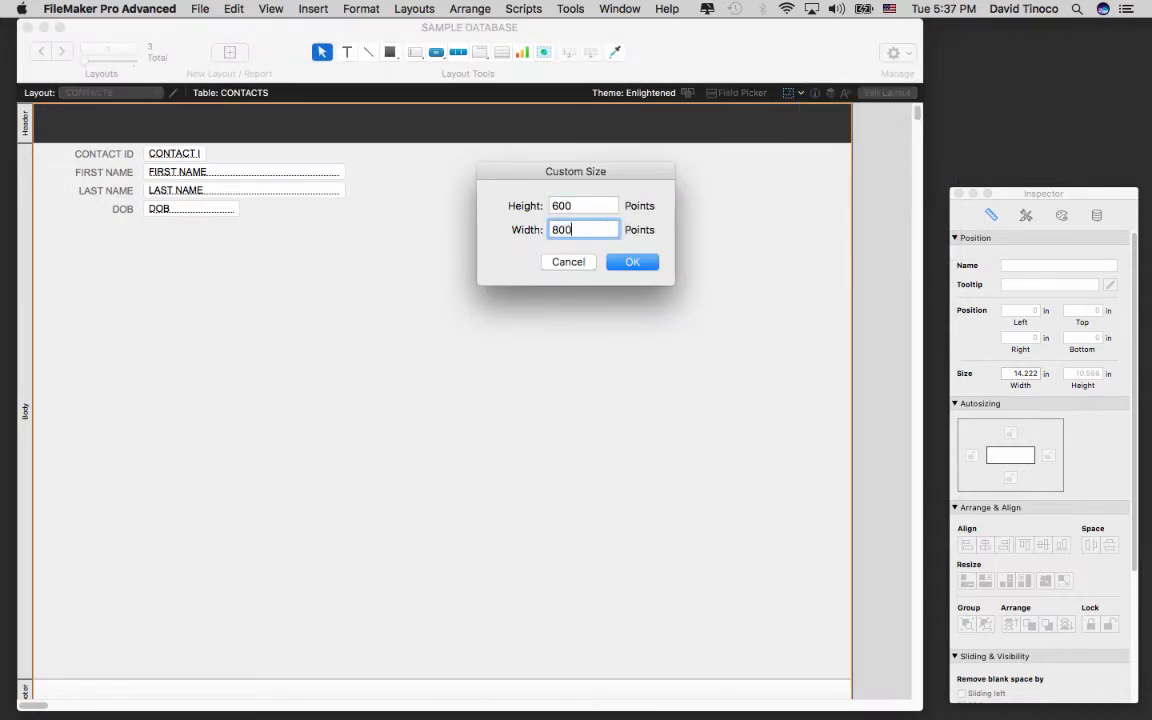
text(0)
click(633, 263)
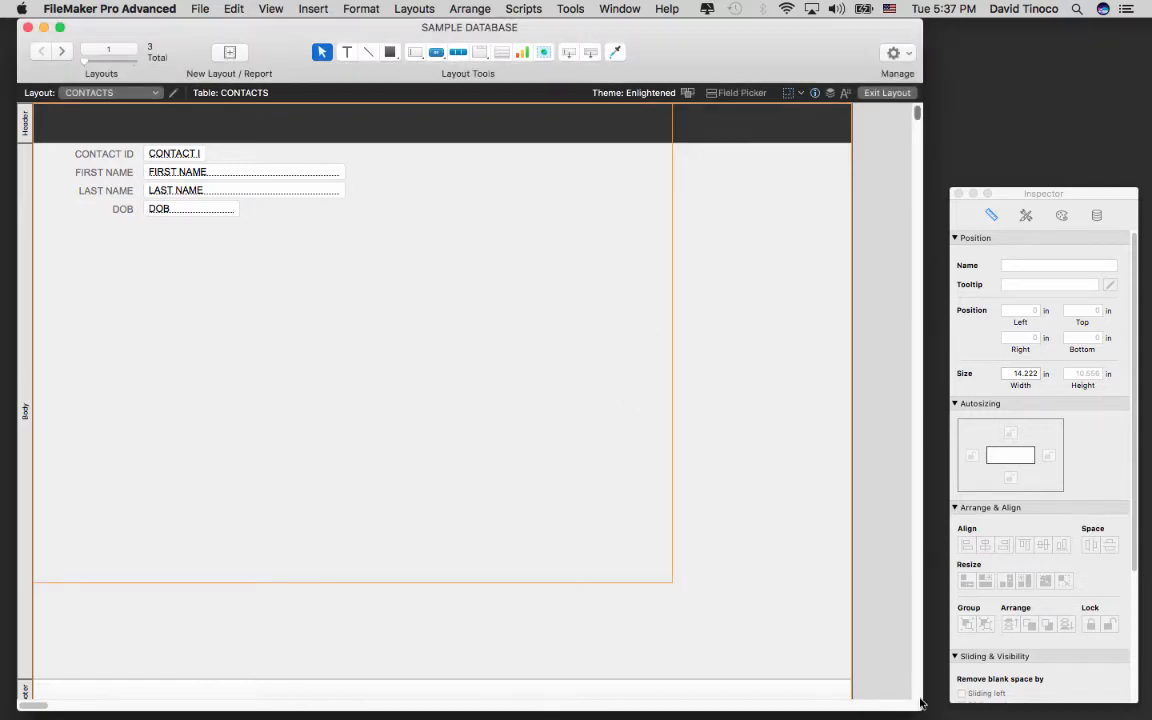
Shorten the layout body so that the footer ends at the lower edge of the 800 x 600 stencil.
drag(921, 703, 849, 683)
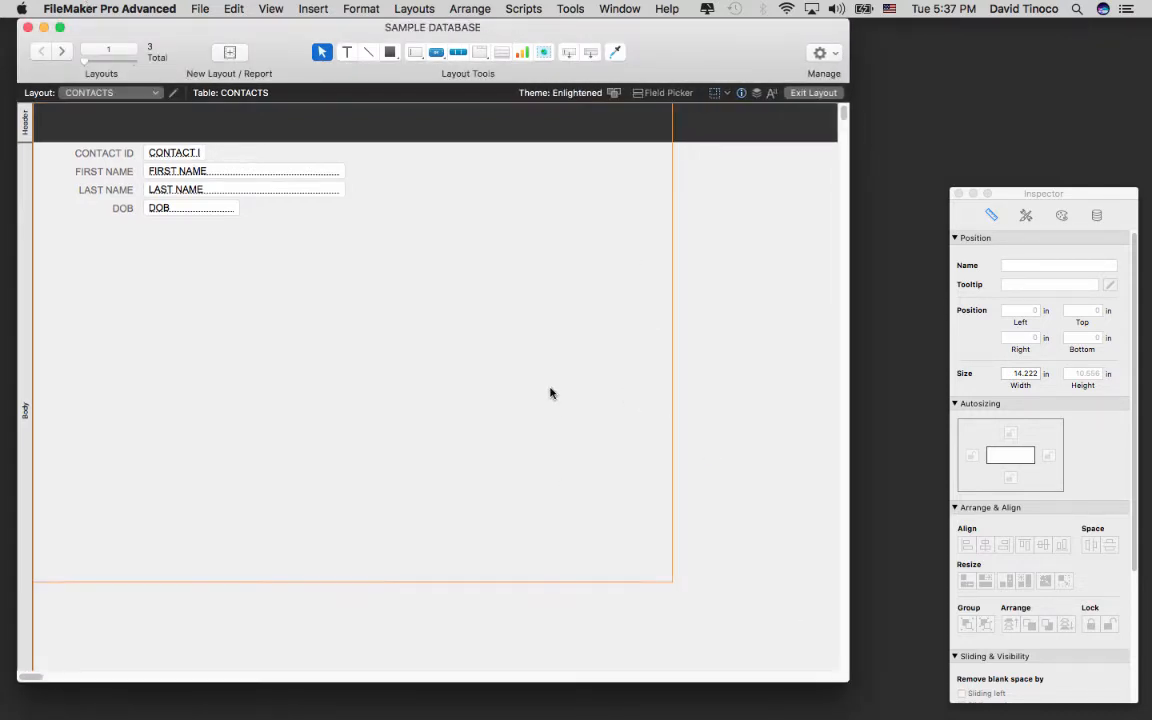
scroll(470, 458, down, 5)
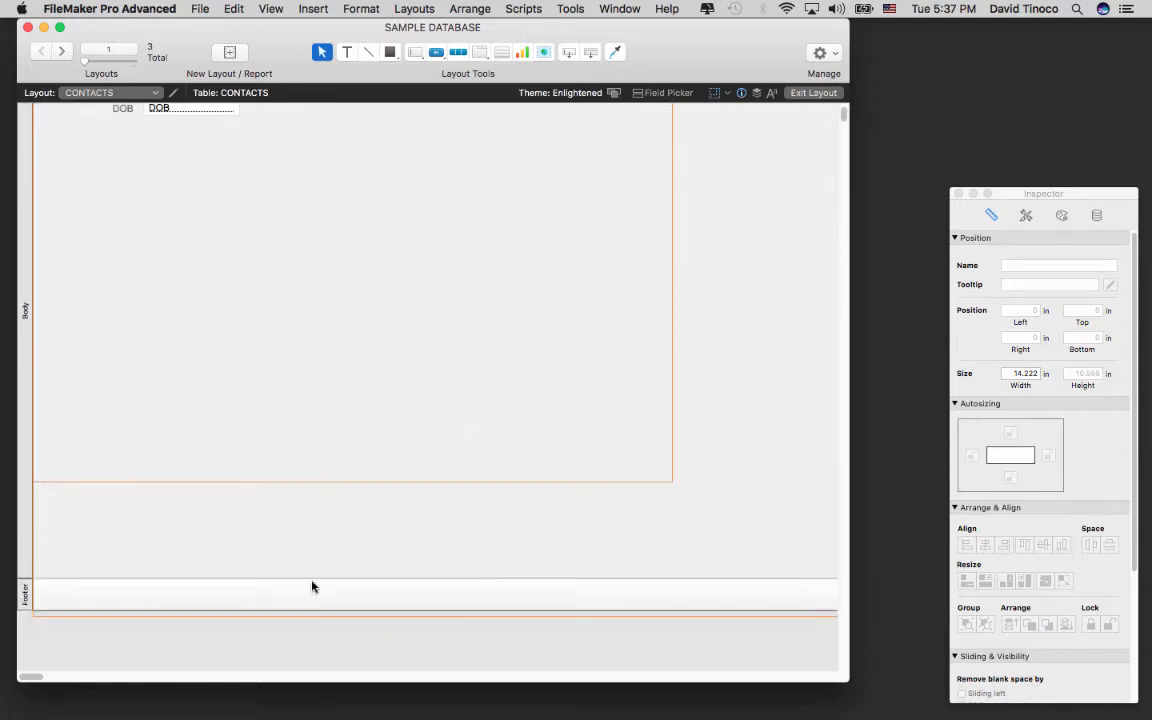
drag(311, 578, 326, 451)
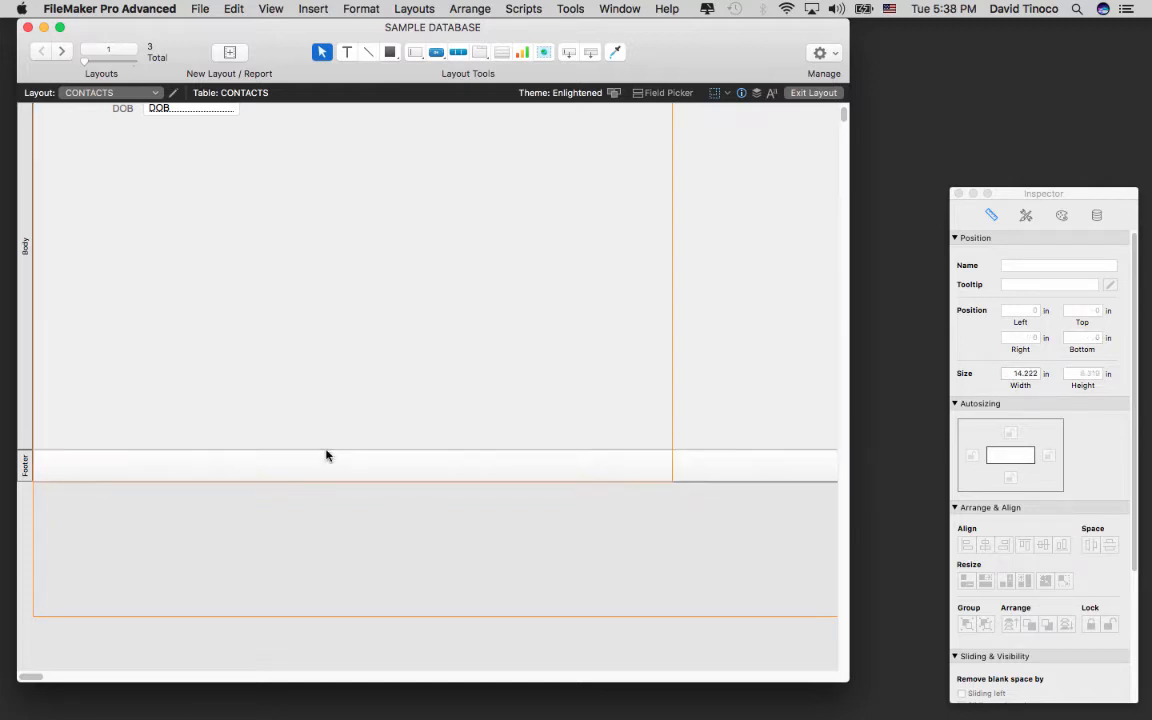
scroll(737, 573, up, 4)
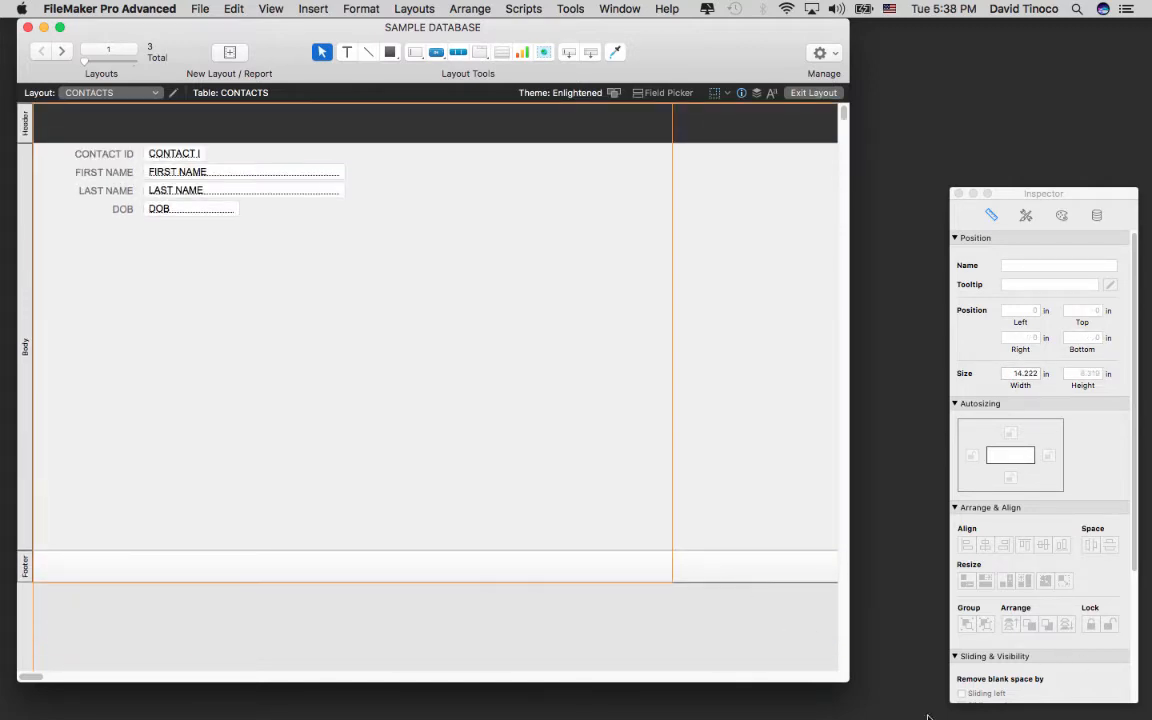
Narrow the layout to the 800-point stencil's edge, about 11.08 in wide, and turn off the Desktop: 1024 x 768 stencil.
drag(848, 679, 936, 678)
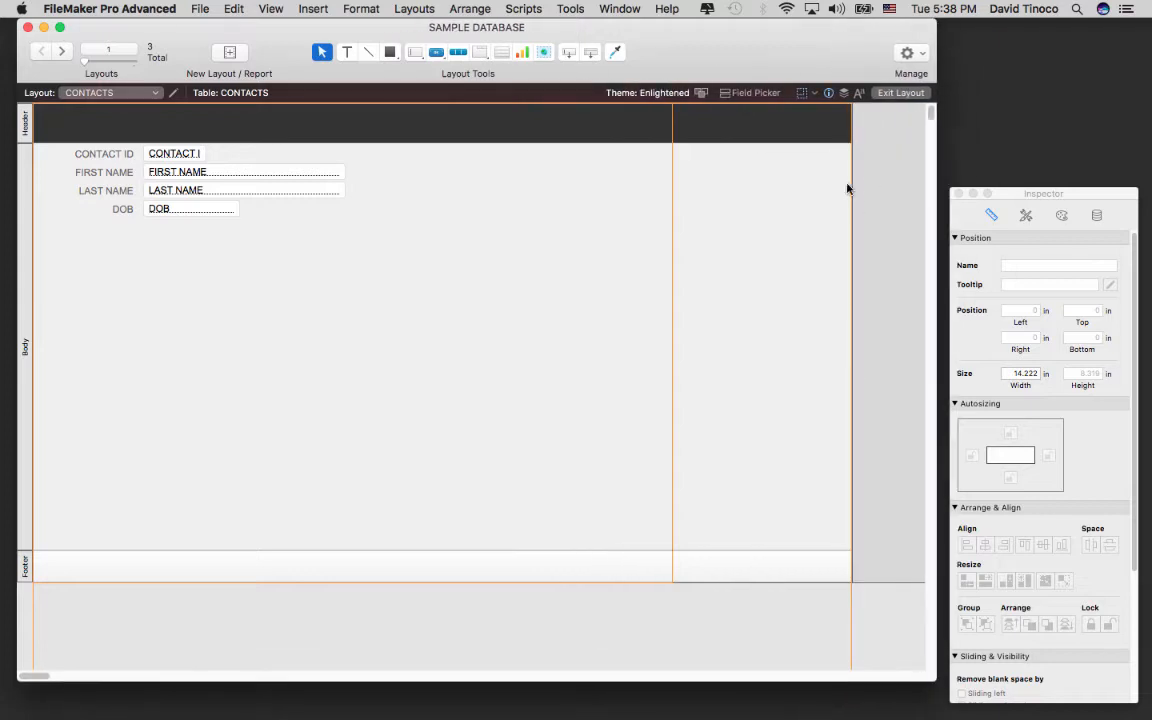
drag(853, 191, 674, 206)
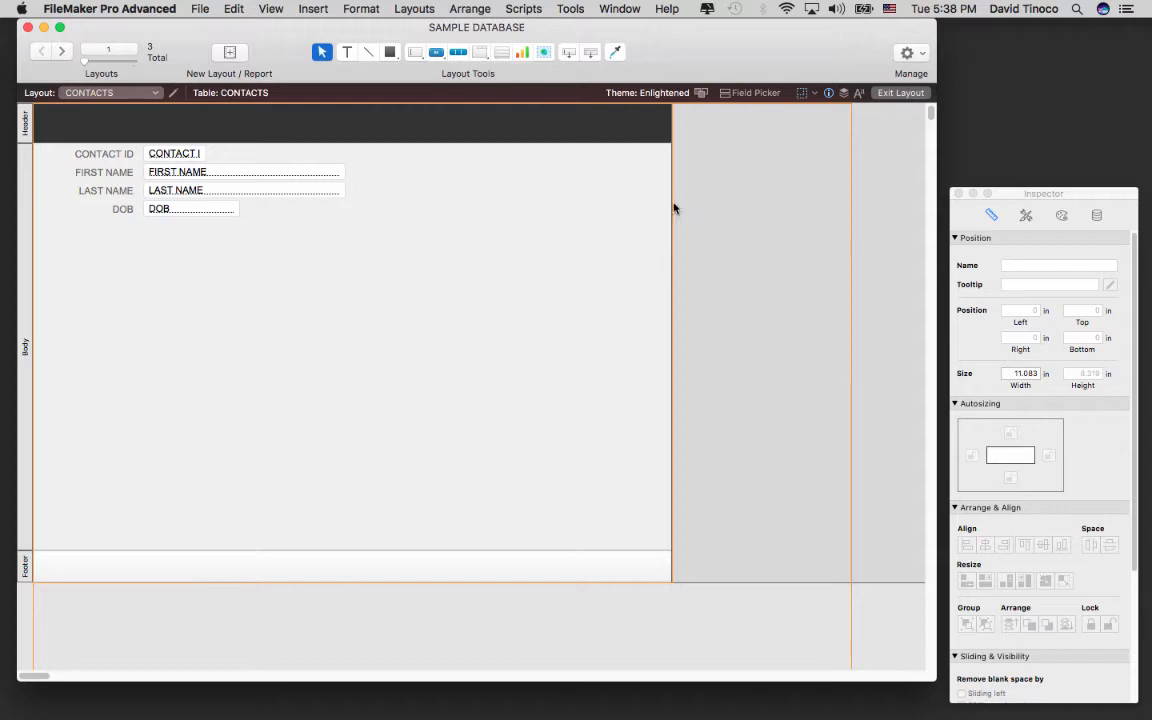
click(812, 92)
click(828, 120)
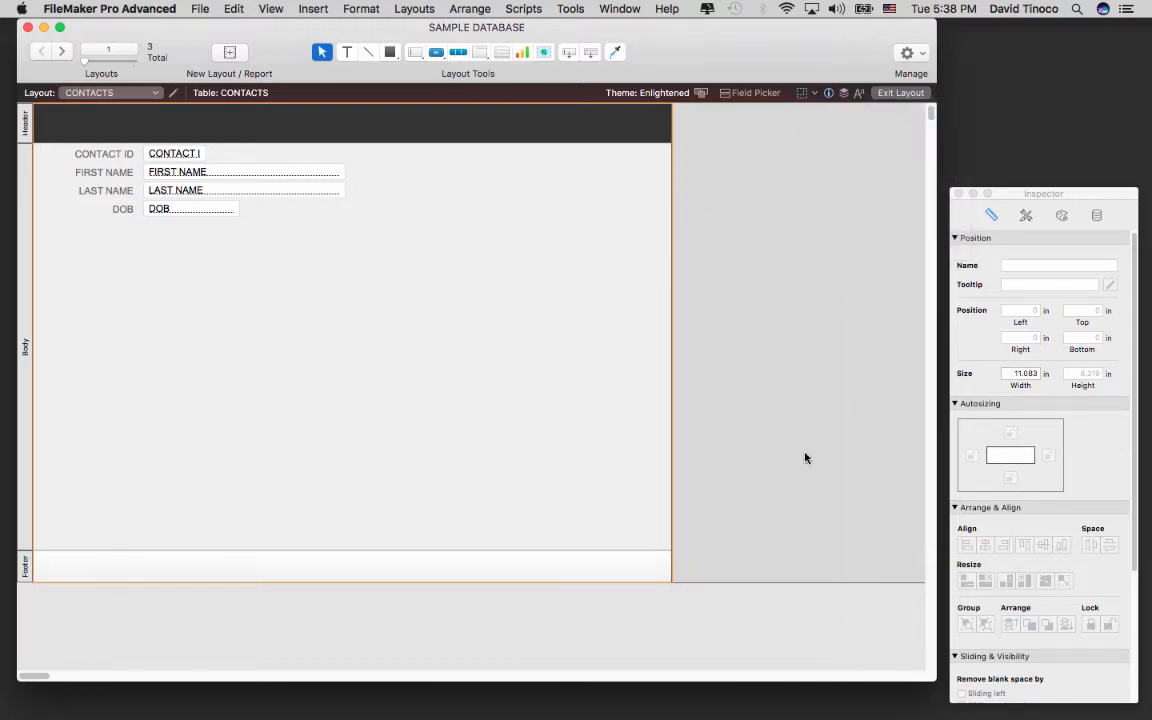
Shrink and reposition the window around the resized layout, and move the contact fields with their labels slightly down in the body.
drag(928, 679, 726, 638)
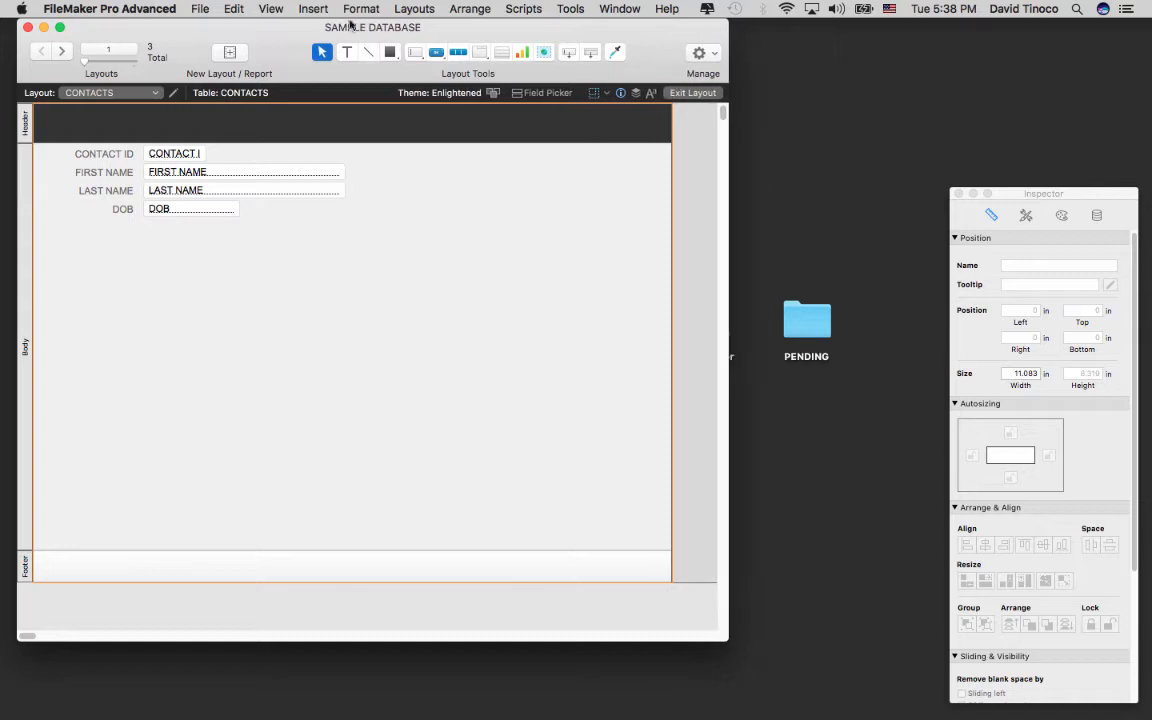
drag(571, 36, 688, 45)
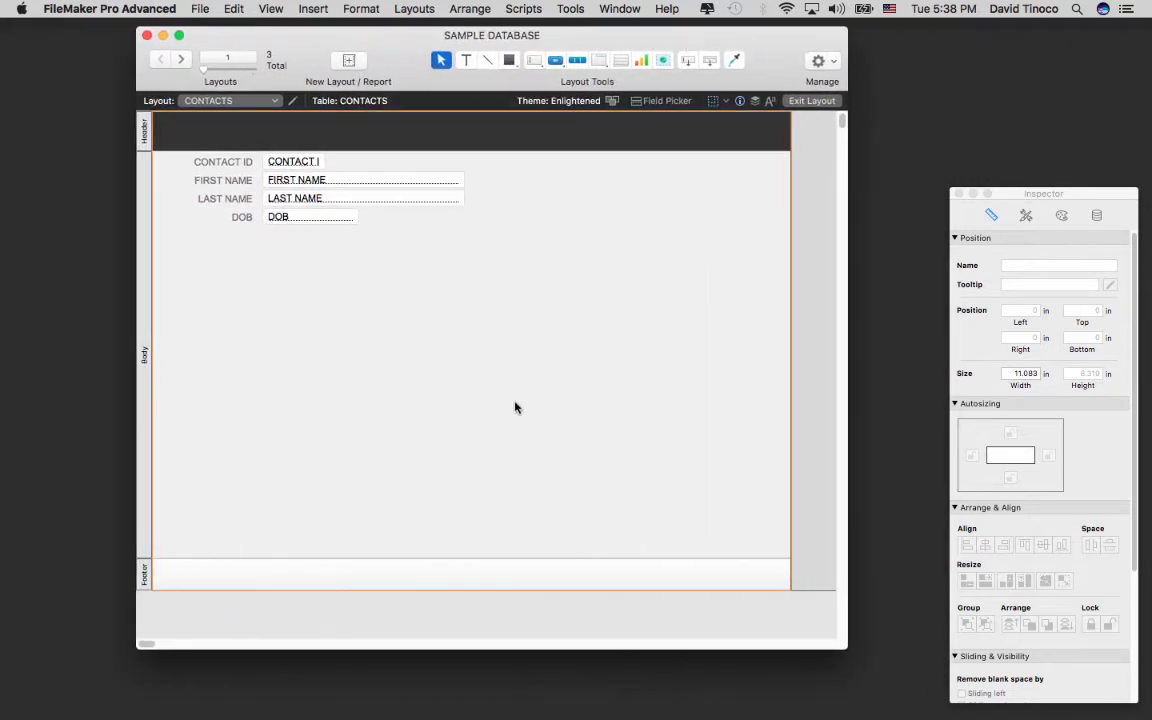
drag(491, 311, 286, 190)
click(530, 445)
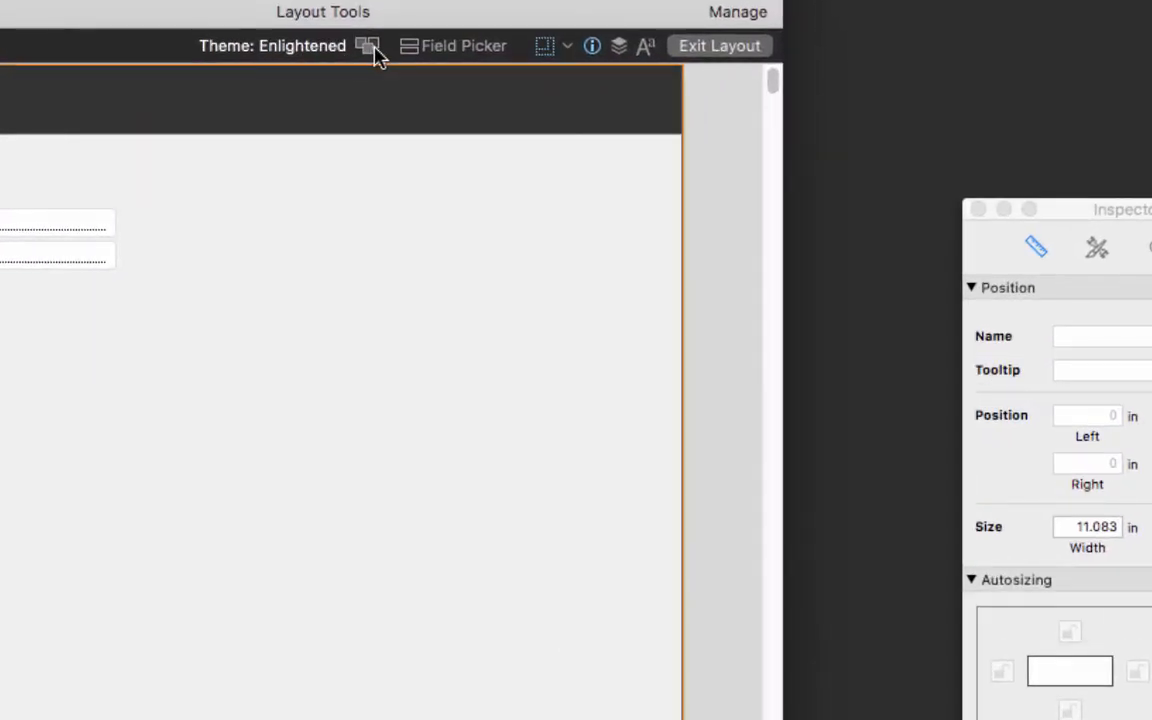
Preview several layout themes, including Luminous, and apply the Sophisticated theme to the layout.
click(367, 48)
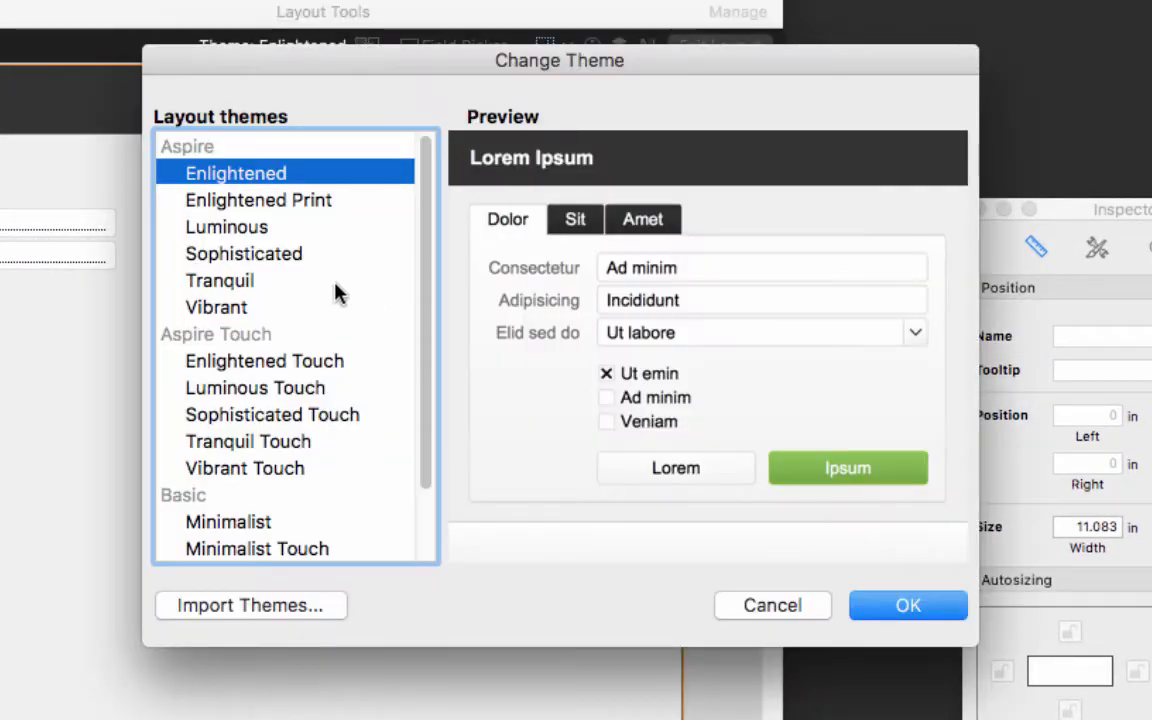
click(340, 203)
click(334, 226)
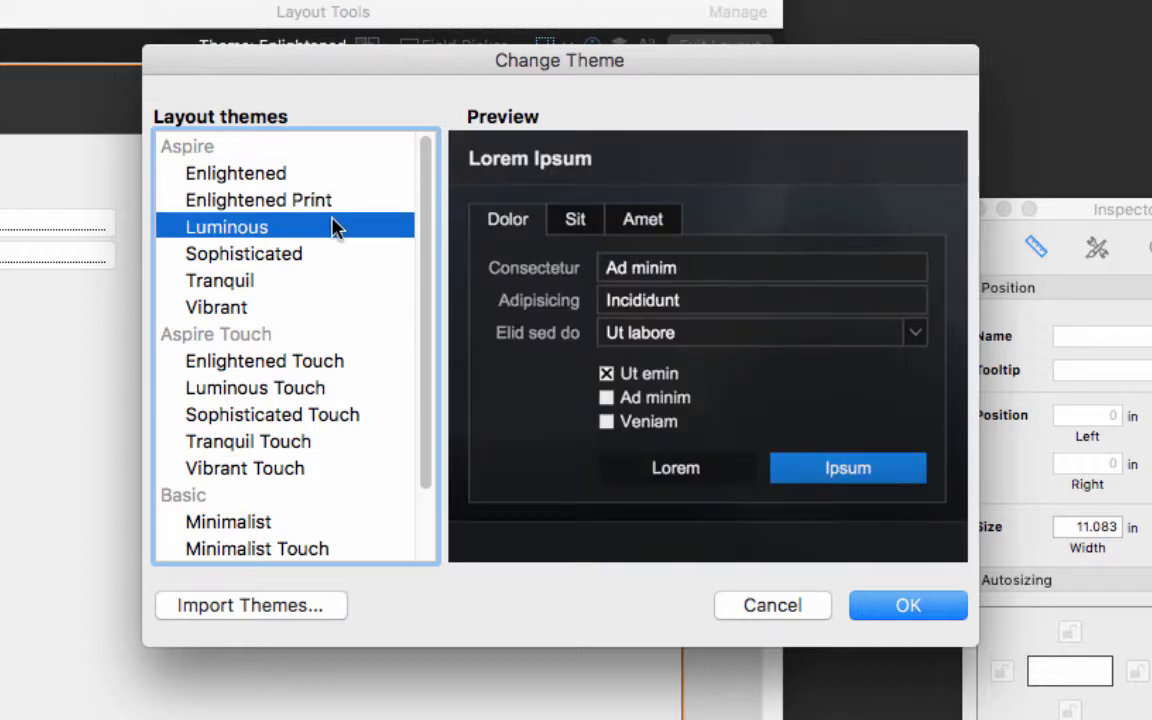
click(322, 280)
click(342, 252)
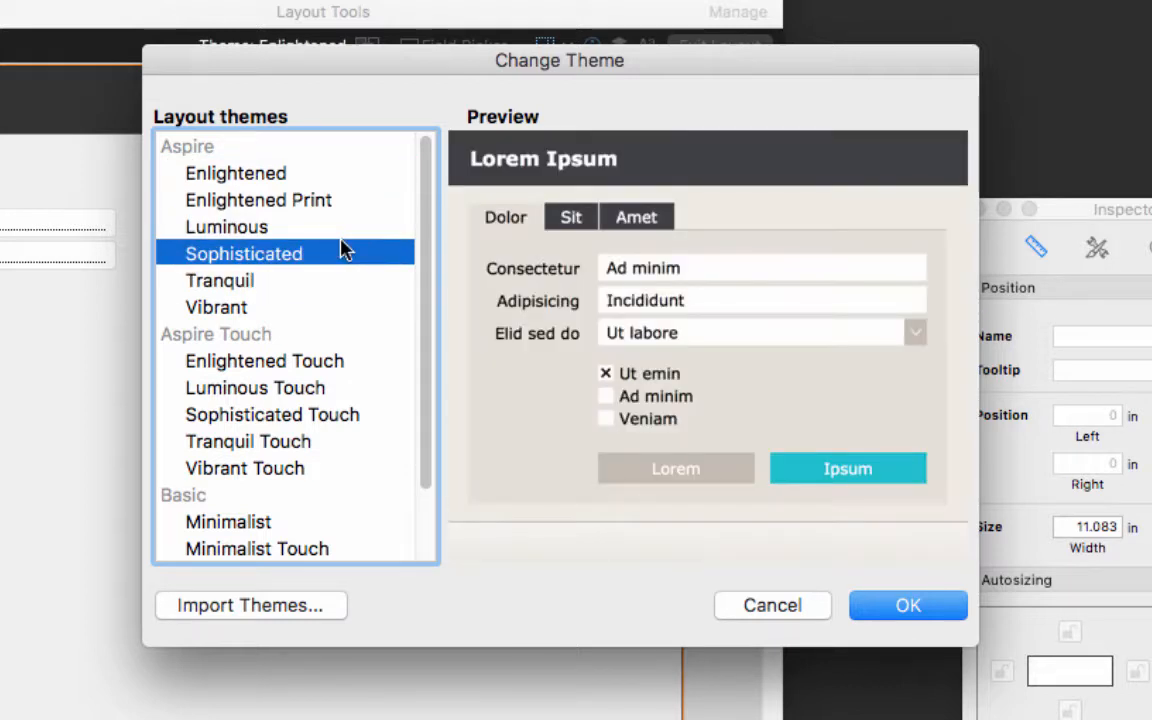
click(878, 612)
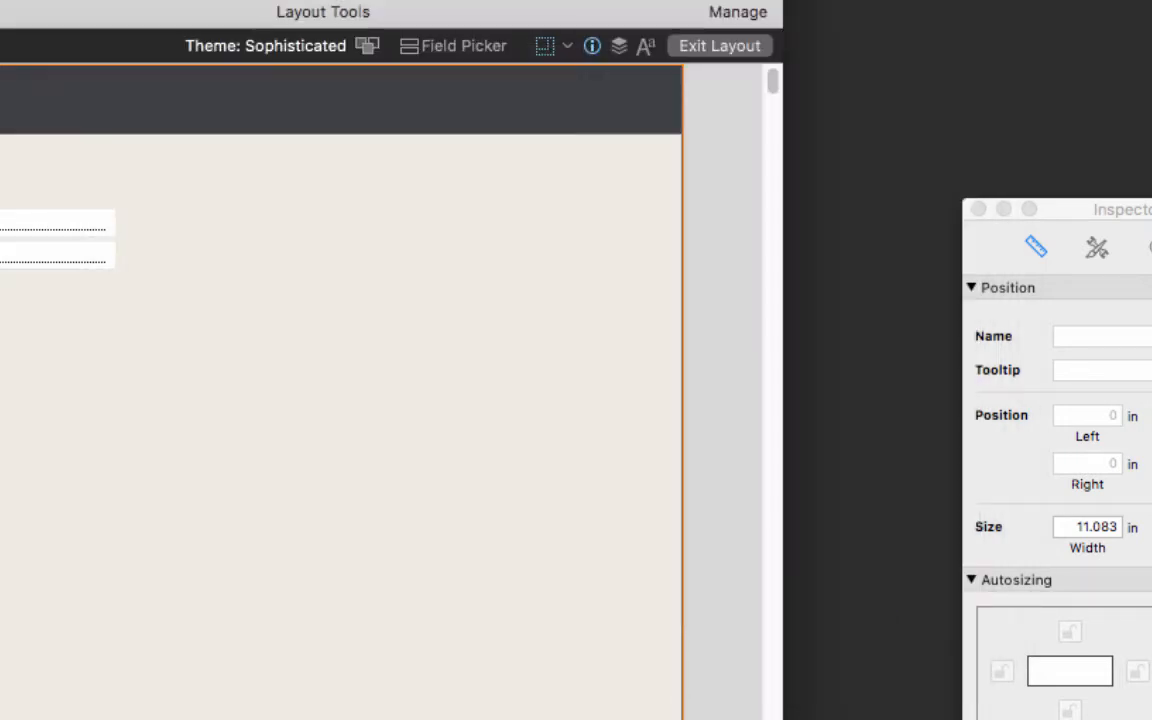
Preview the Vibrant theme and apply the Enlightened Touch theme to the CONTACTS layout.
click(367, 46)
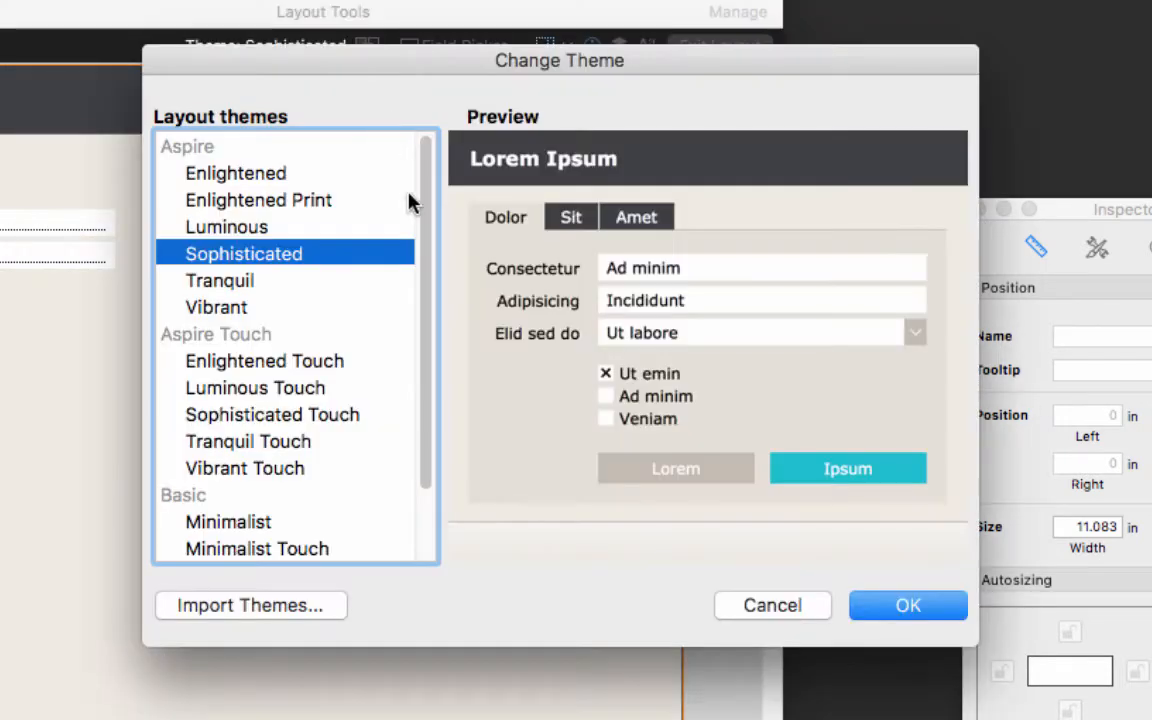
click(245, 281)
click(255, 306)
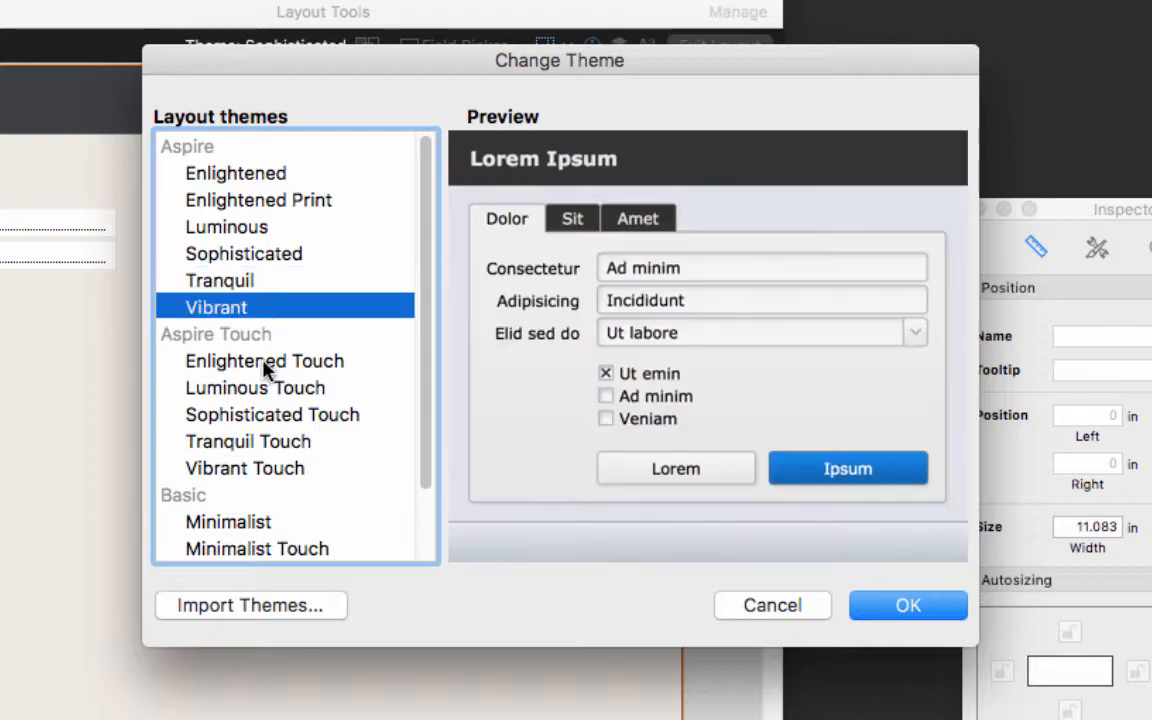
click(262, 362)
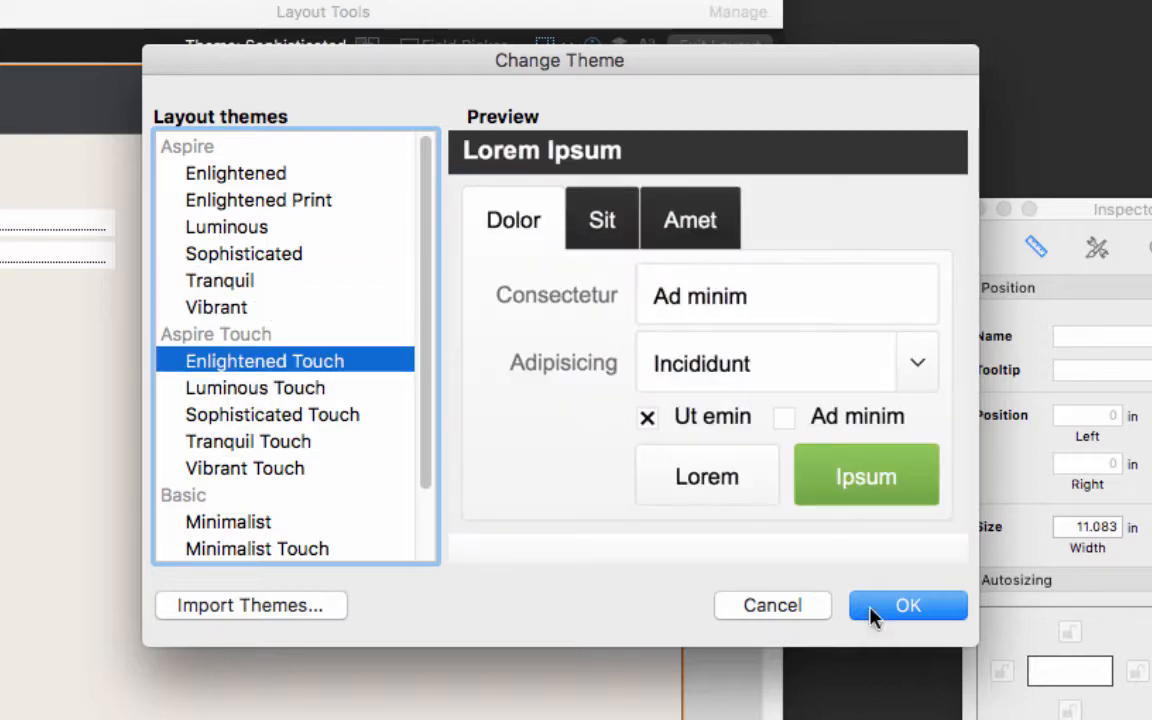
click(907, 606)
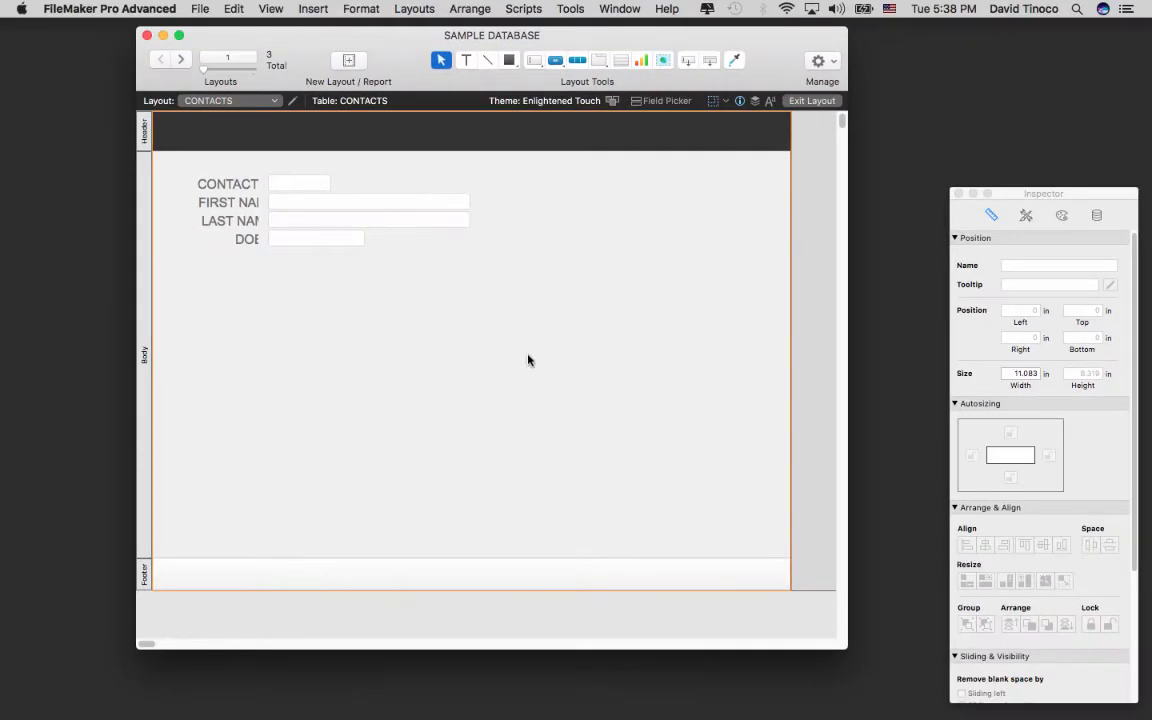
Delete all the fields and labels from the body of the CONTACTS layout.
drag(528, 287, 255, 215)
key(BackSpace)
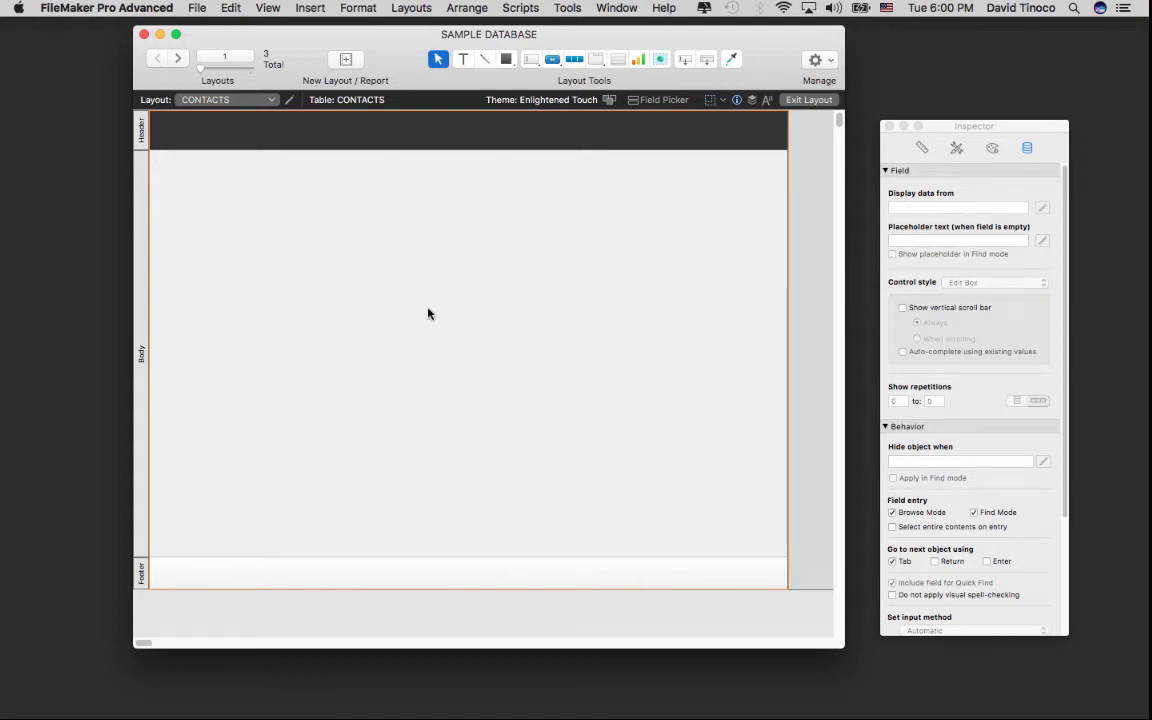
Open the Field Picker for the CONTACTS table and move it next to the layout's empty body.
click(268, 7)
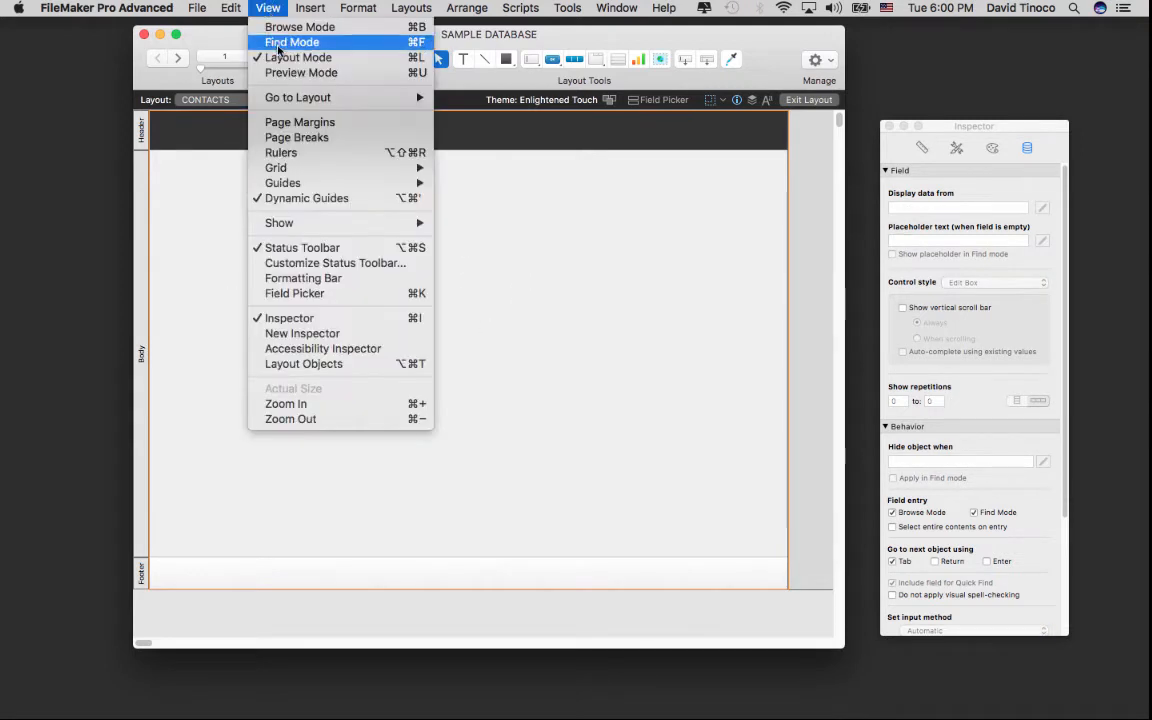
click(334, 293)
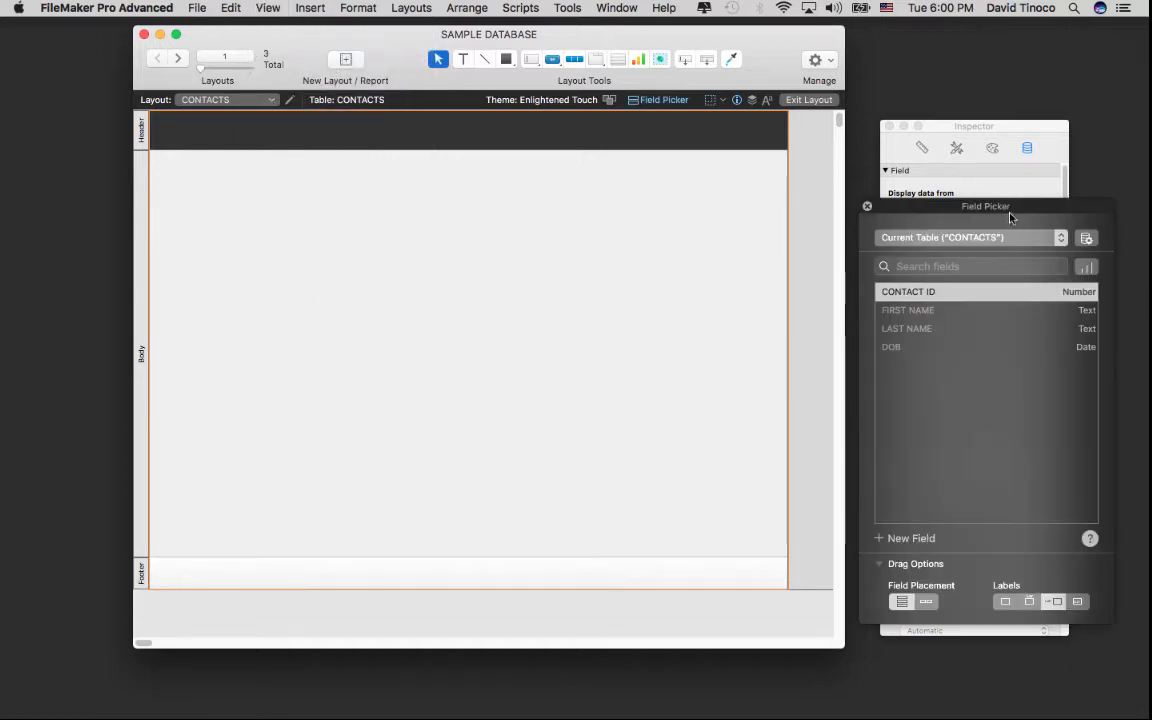
drag(957, 207, 819, 209)
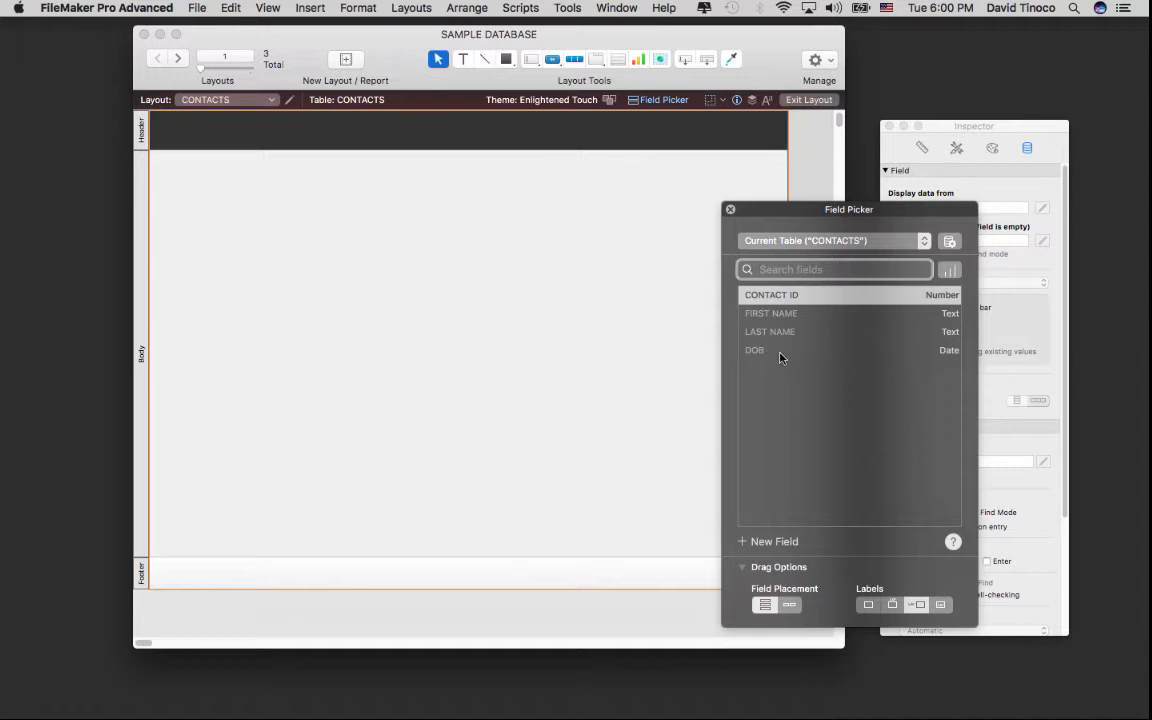
Add the CONTACT ID, FIRST NAME, LAST NAME and DOB fields to the layout body, stacked vertically with labels beside them, and close the Field Picker.
shift+click(781, 351)
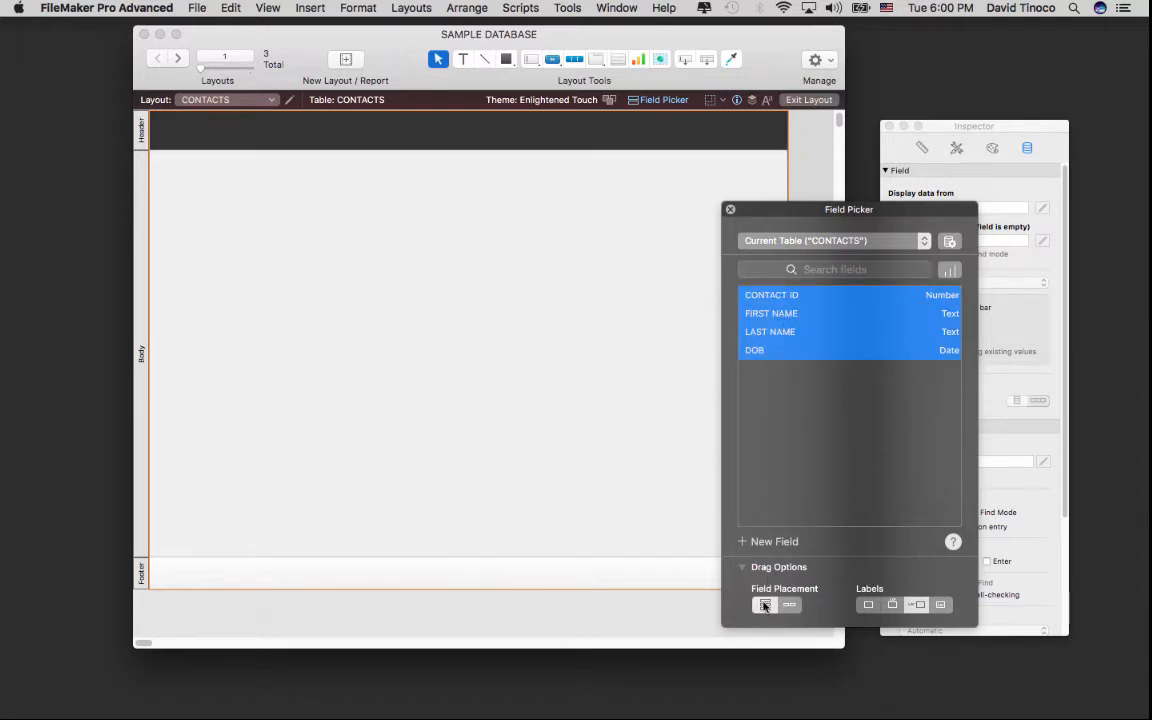
click(763, 605)
drag(818, 326, 346, 193)
click(427, 346)
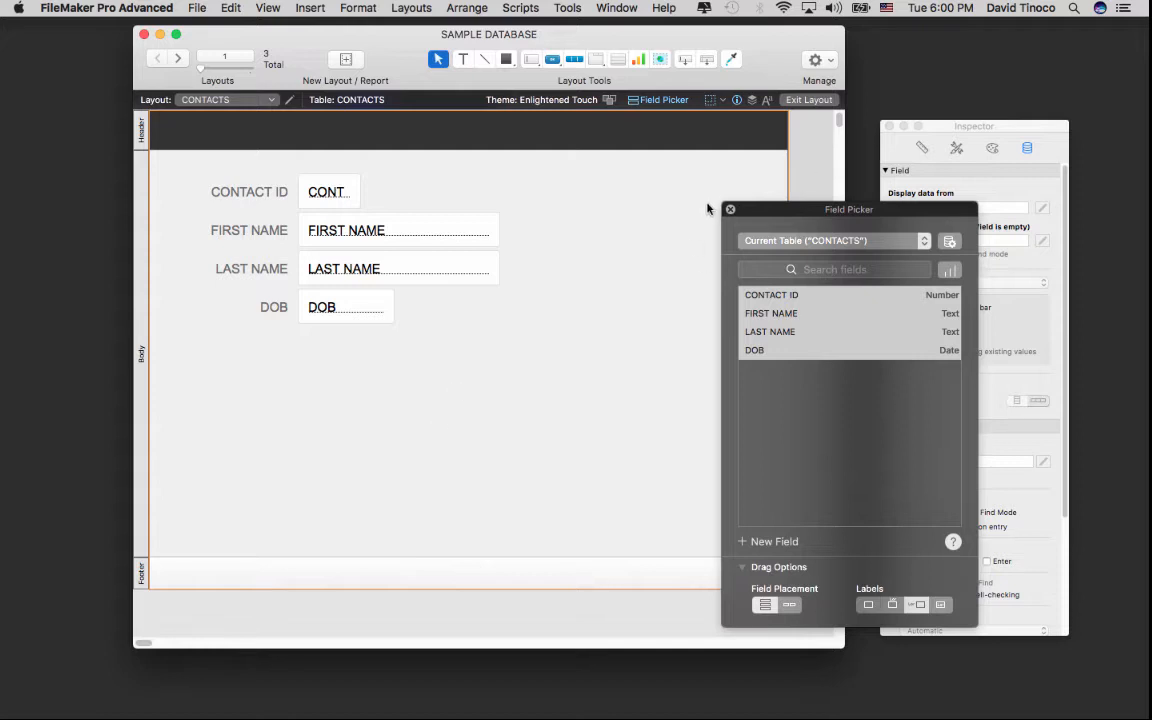
click(730, 211)
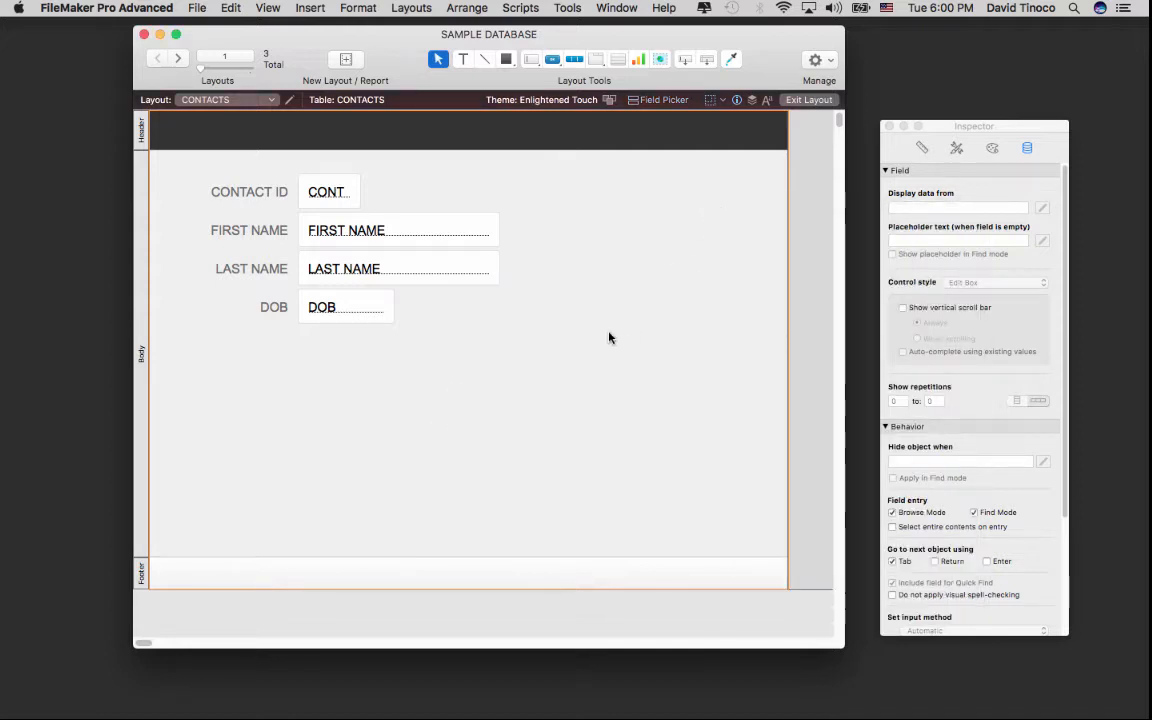
Disable Browse Mode field entry for the CONTACT ID field and move the Inspector clear of the layout.
click(309, 193)
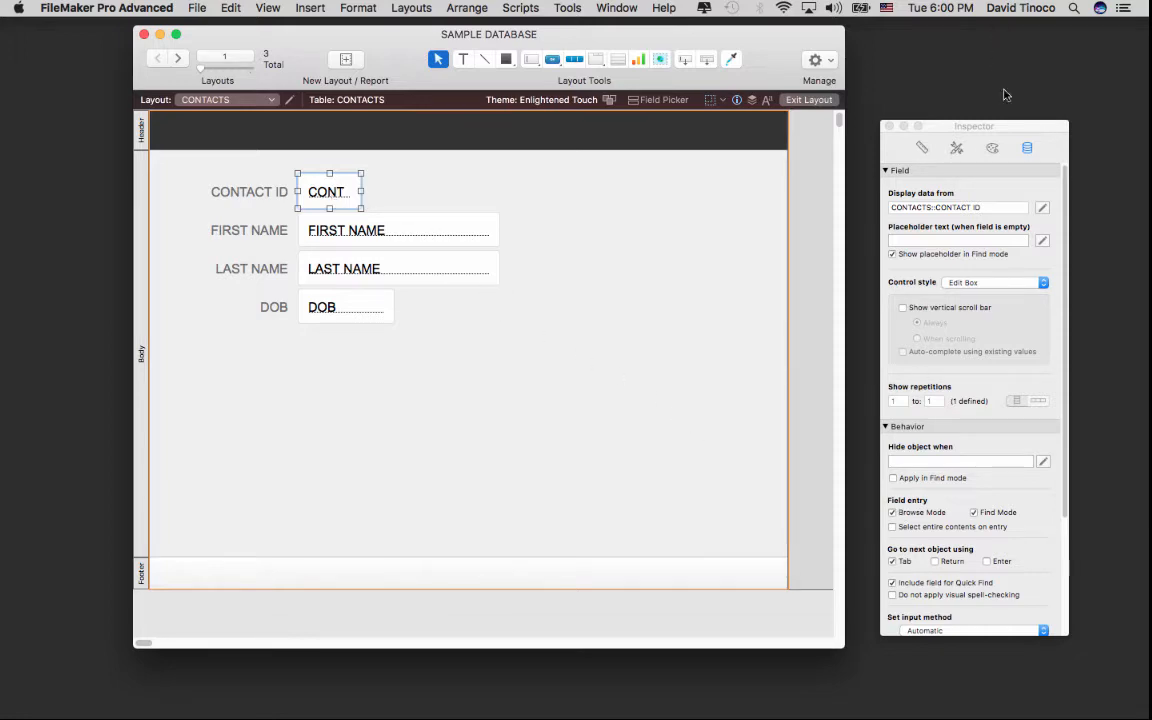
drag(1003, 126, 714, 79)
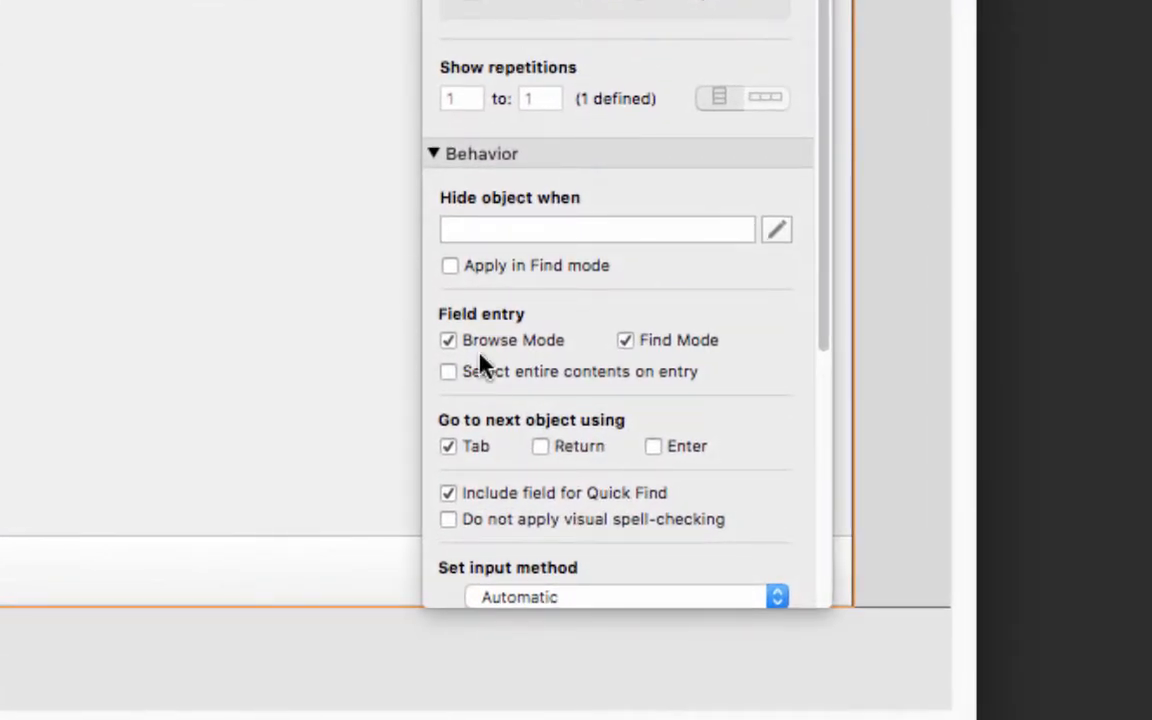
click(505, 350)
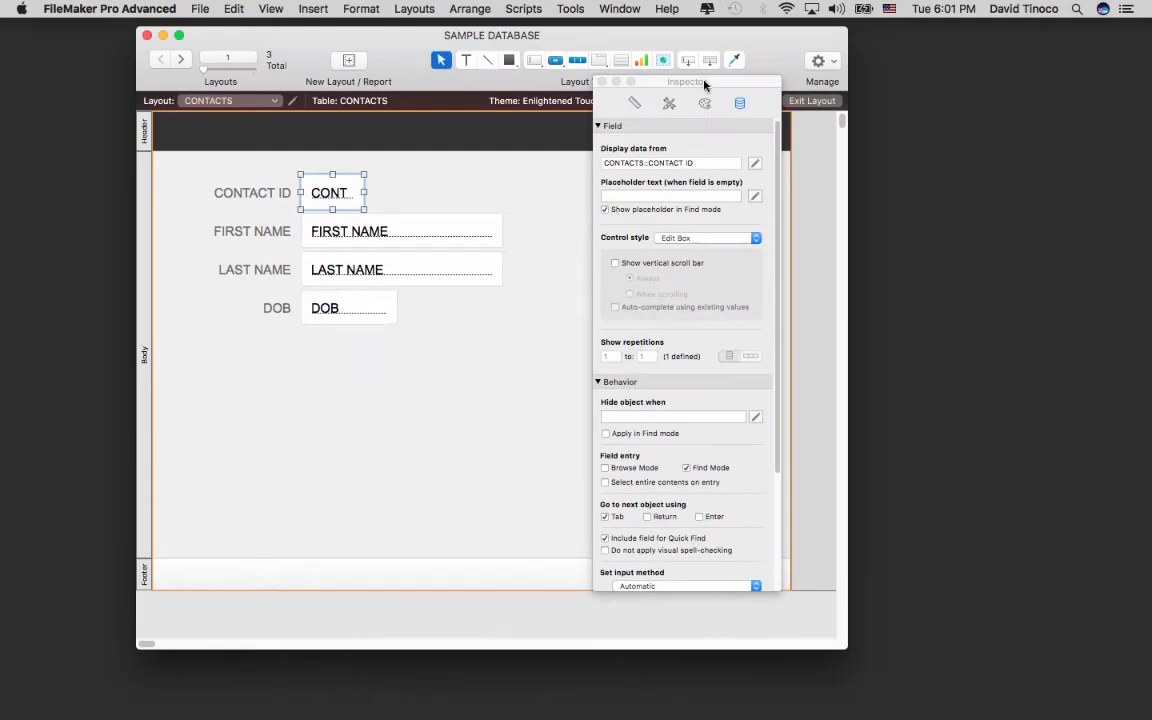
drag(704, 84, 1017, 154)
click(481, 263)
click(530, 262)
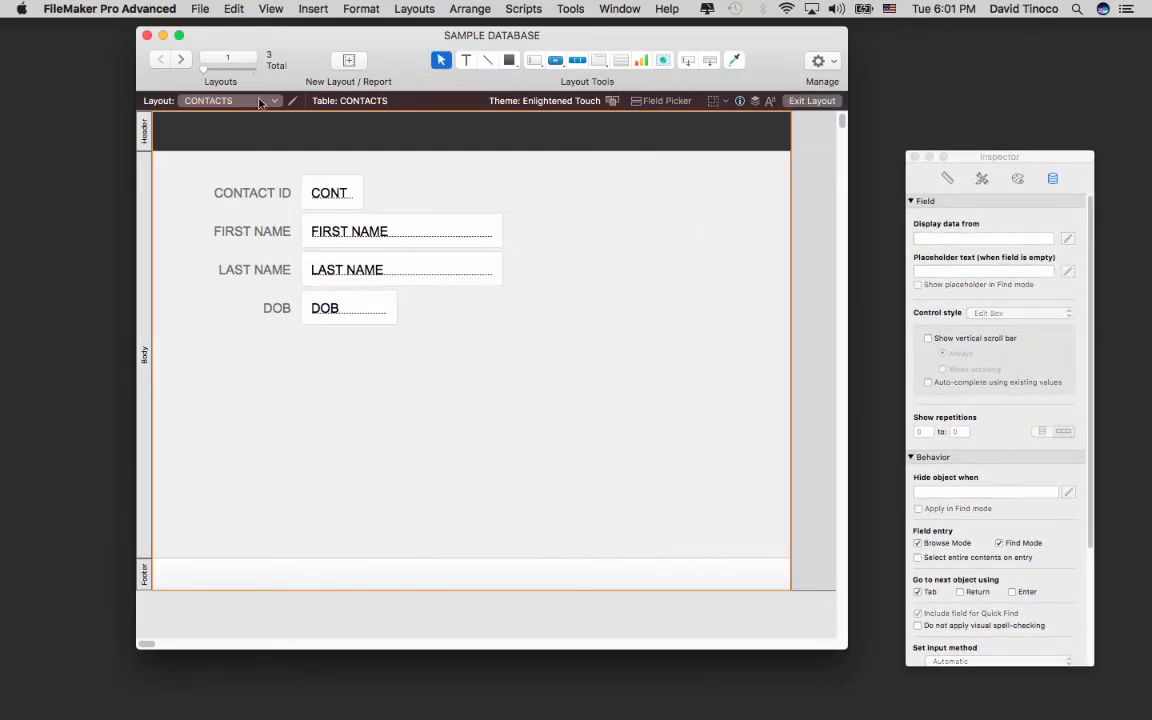
Switch to Browse mode and test entering the FIRST NAME, LAST NAME and DOB fields.
click(270, 8)
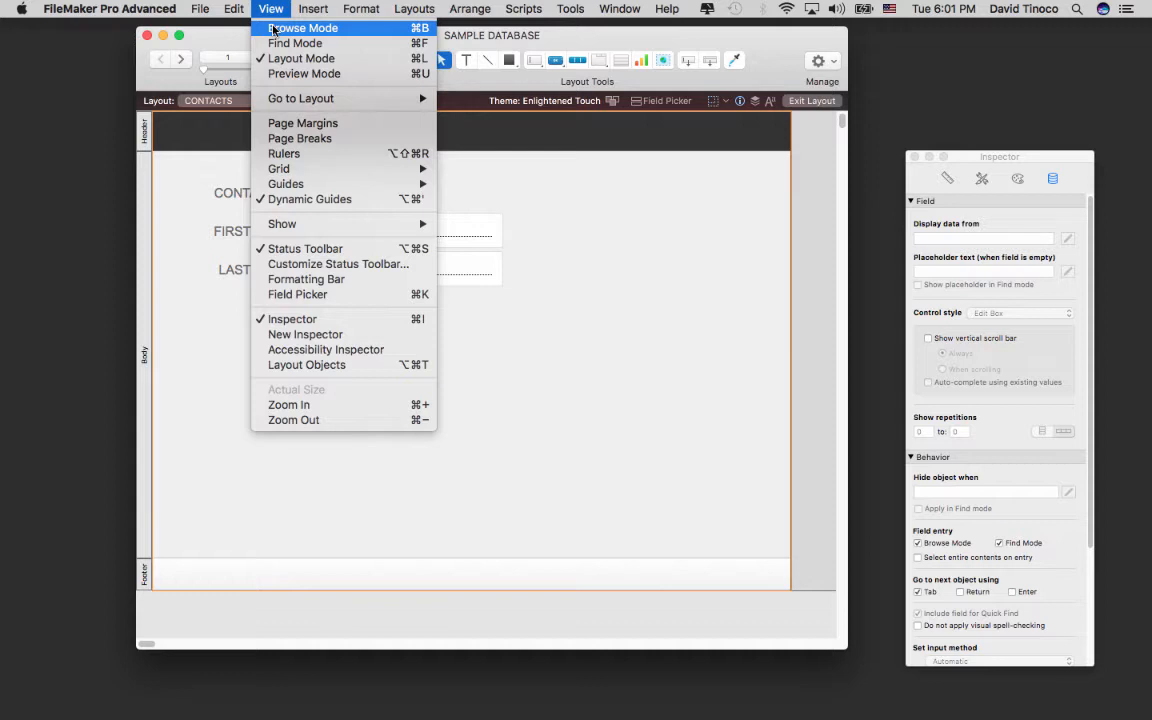
click(274, 28)
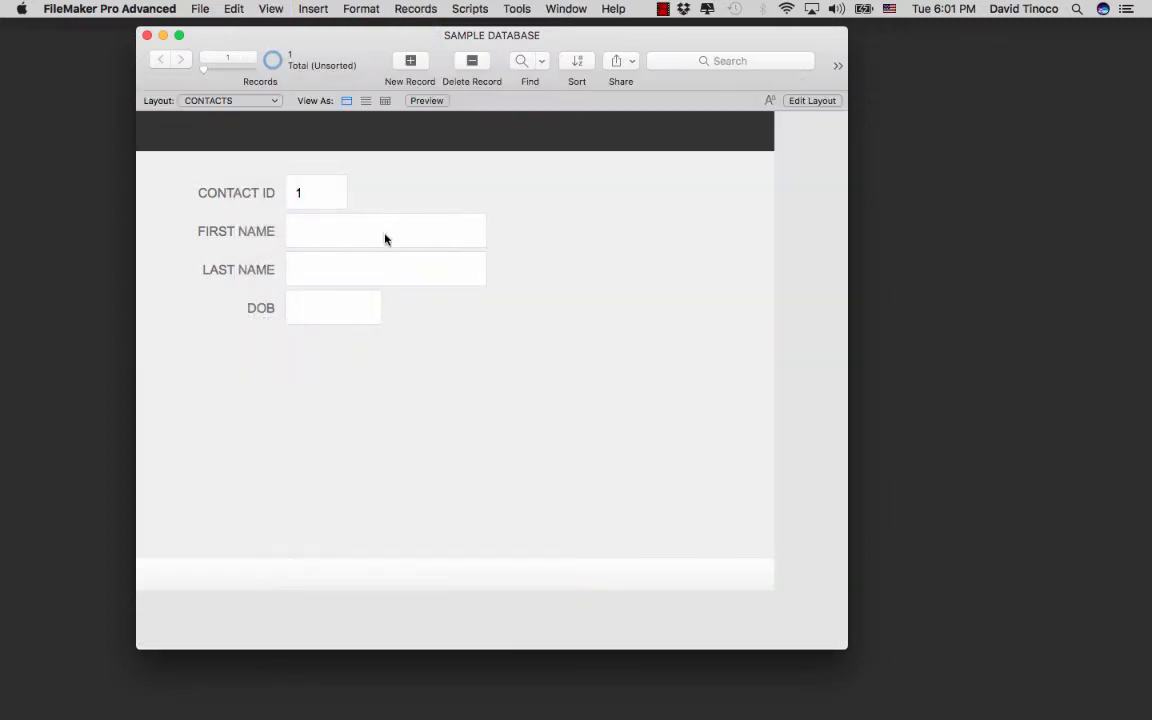
click(362, 242)
click(355, 270)
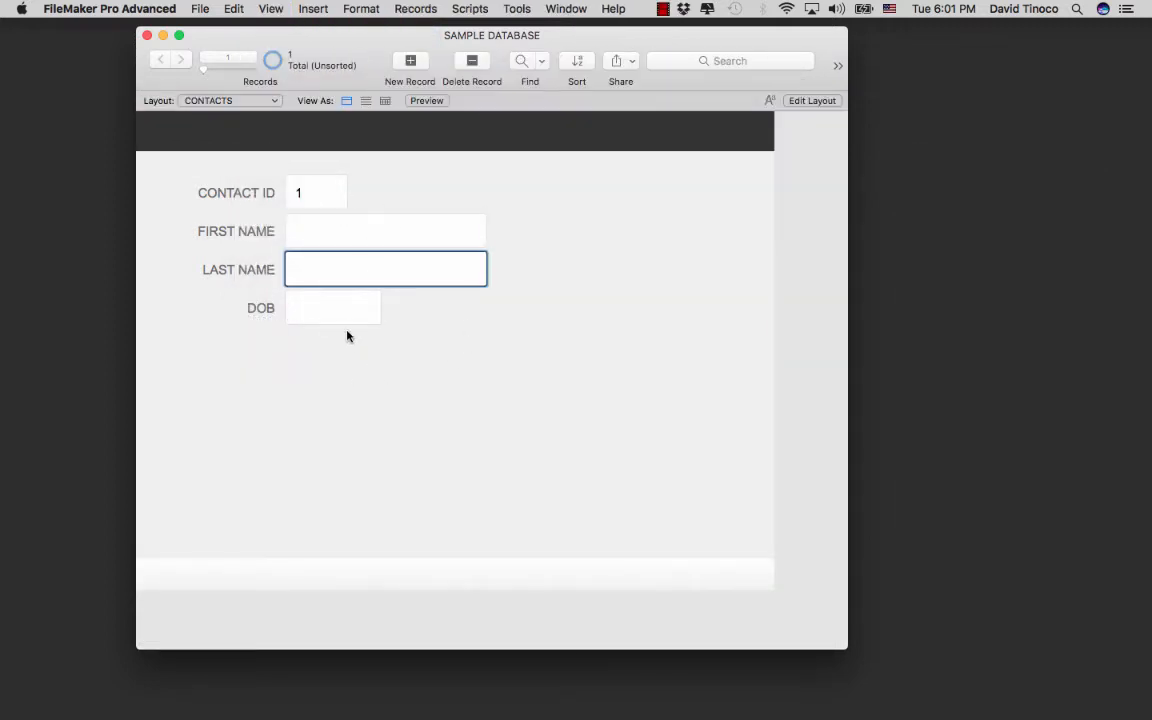
click(365, 316)
click(890, 305)
click(650, 308)
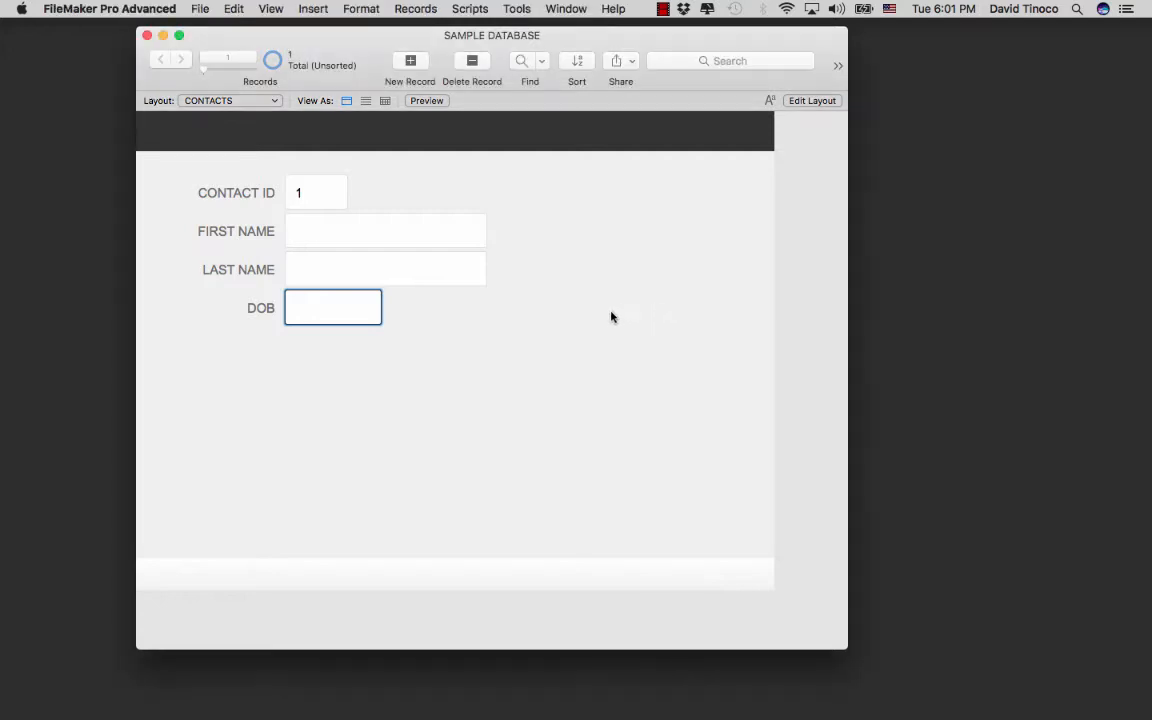
Reselect Browse mode and step through the FIRST NAME, LAST NAME and DOB fields once more.
click(281, 8)
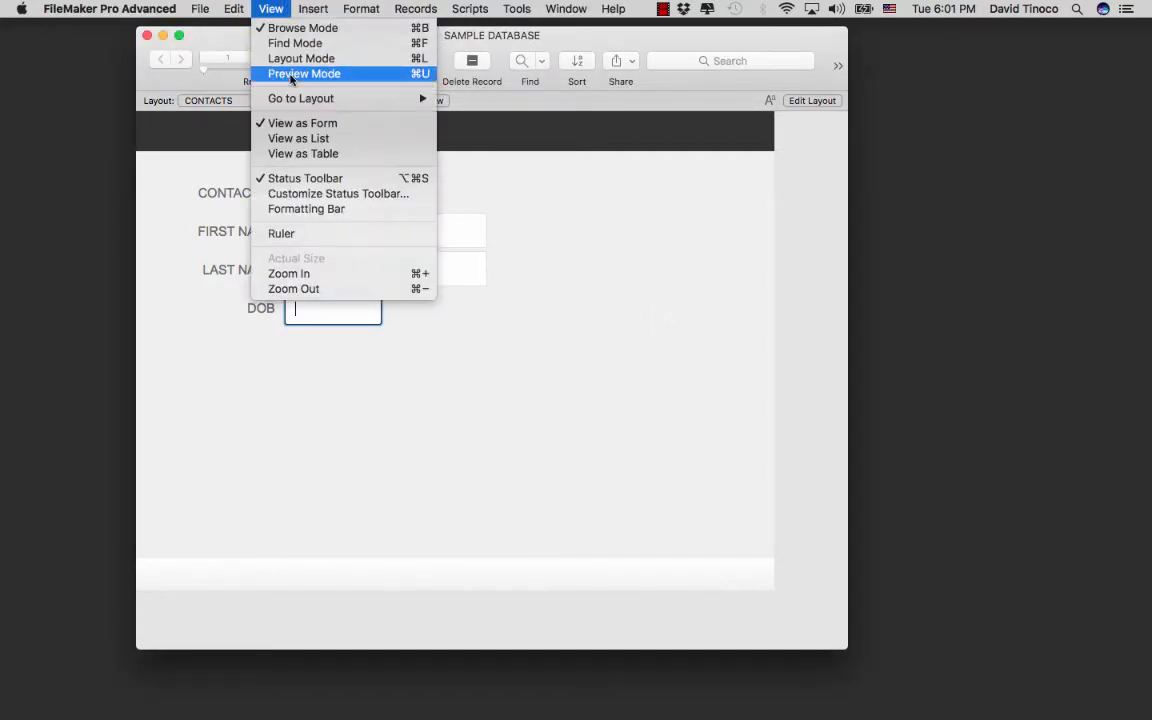
click(300, 27)
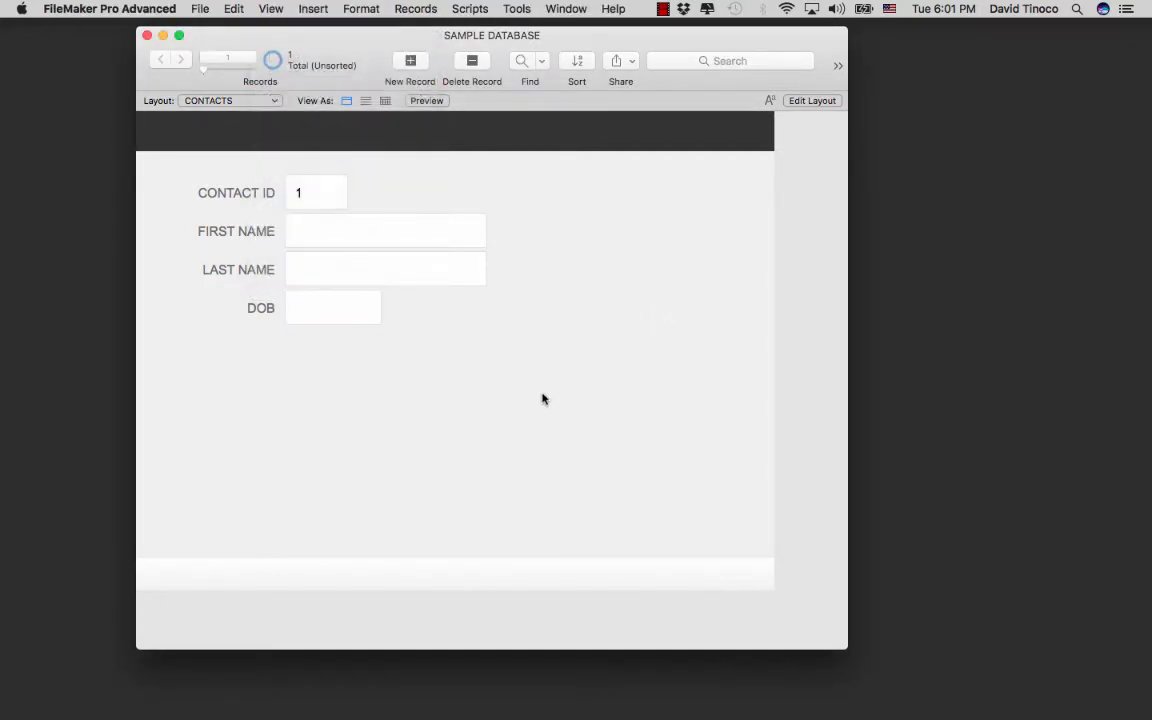
click(334, 230)
click(329, 269)
click(327, 301)
click(446, 341)
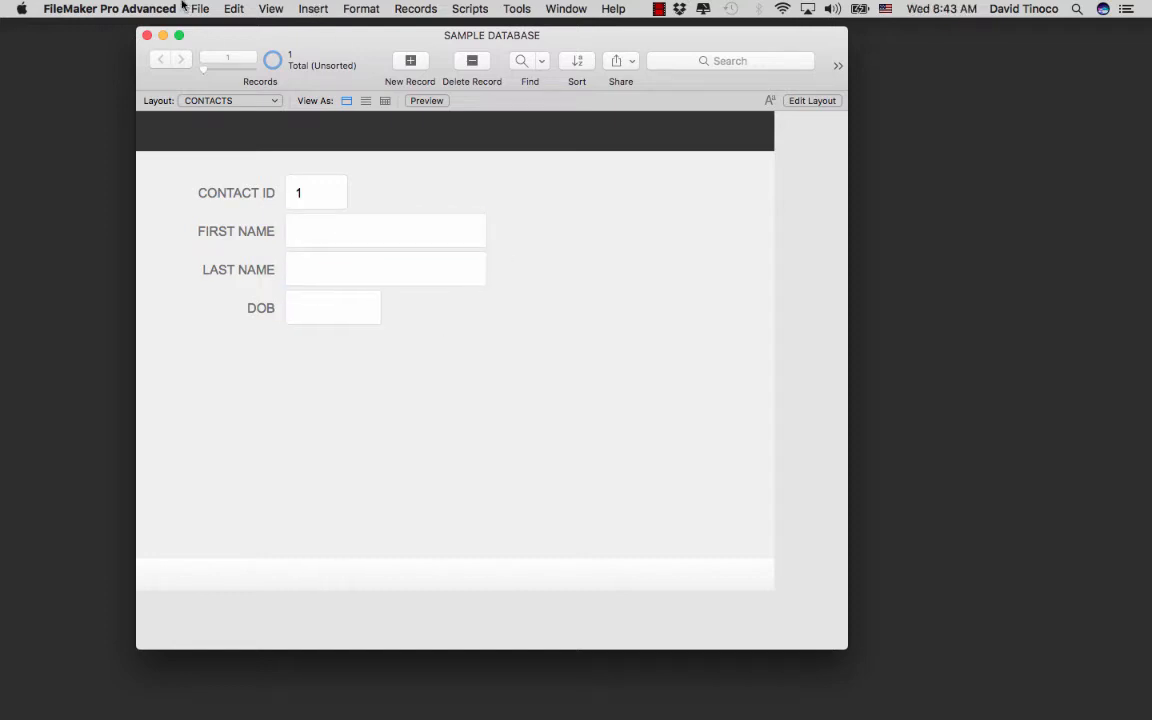
Switch to Find mode and place the cursor in the FIRST NAME search field.
click(266, 9)
click(295, 43)
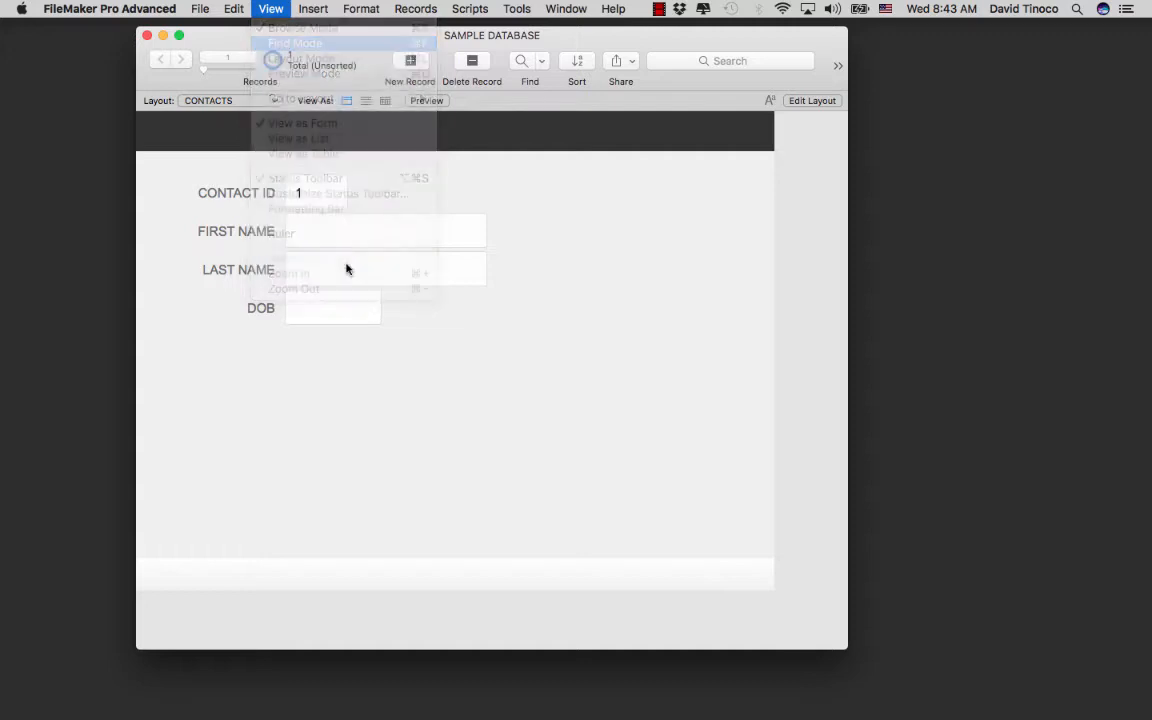
click(347, 236)
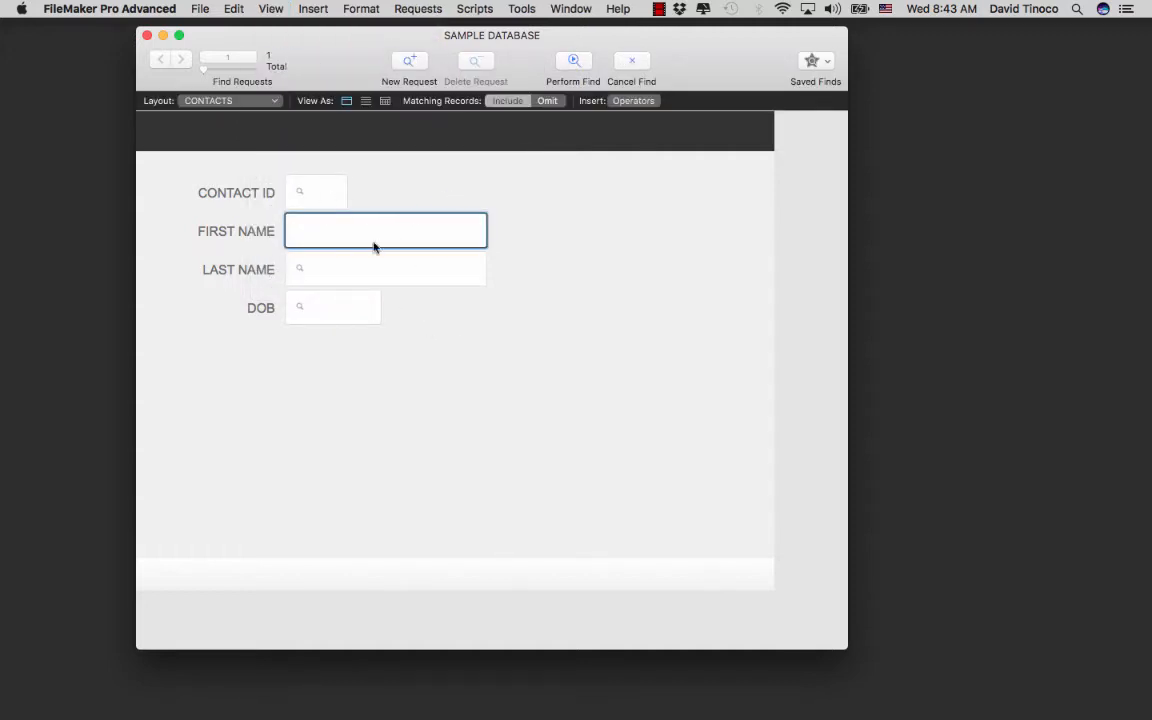
View the CONTACTS layout in Layout mode and in Preview mode.
click(271, 8)
click(290, 59)
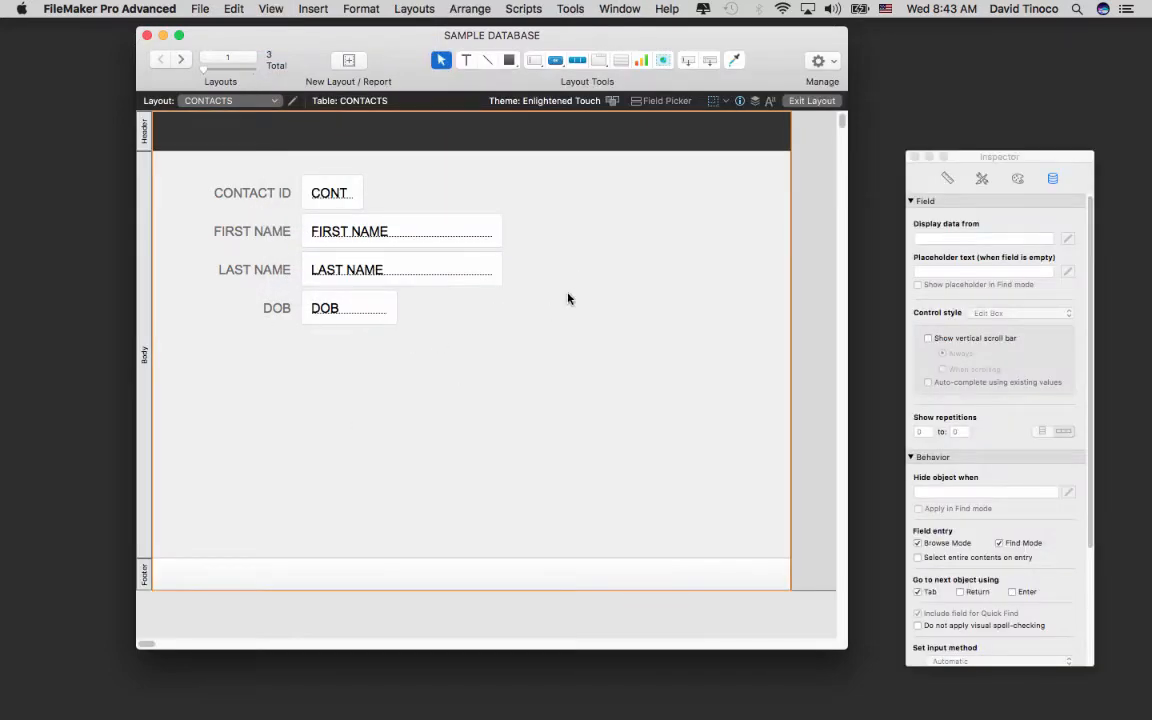
drag(530, 364, 240, 230)
click(285, 8)
click(304, 73)
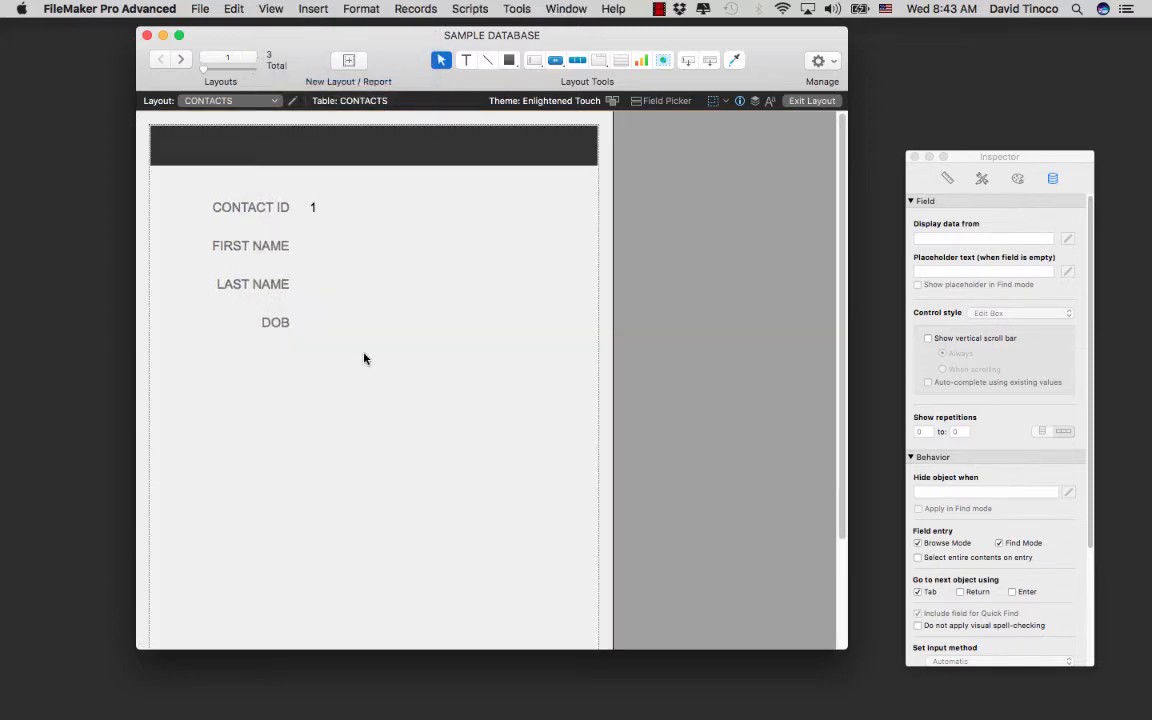
Return to Browse mode and fill in the record's first name, last name and date of birth, and commit it.
click(277, 7)
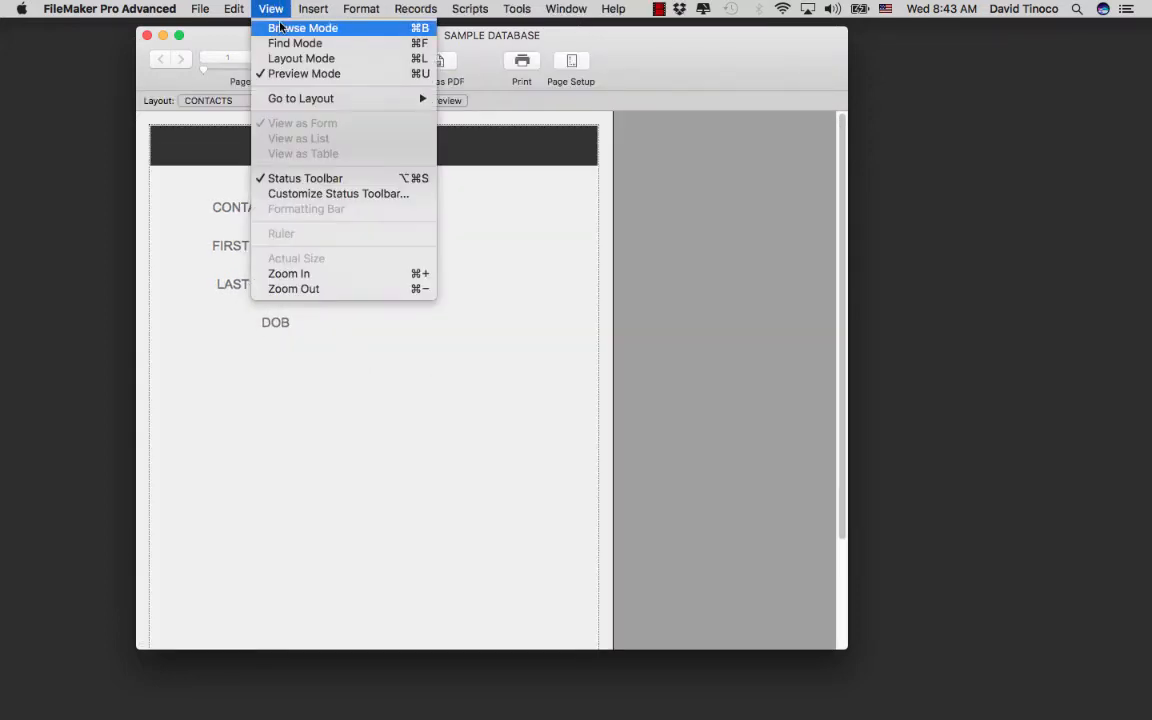
click(303, 26)
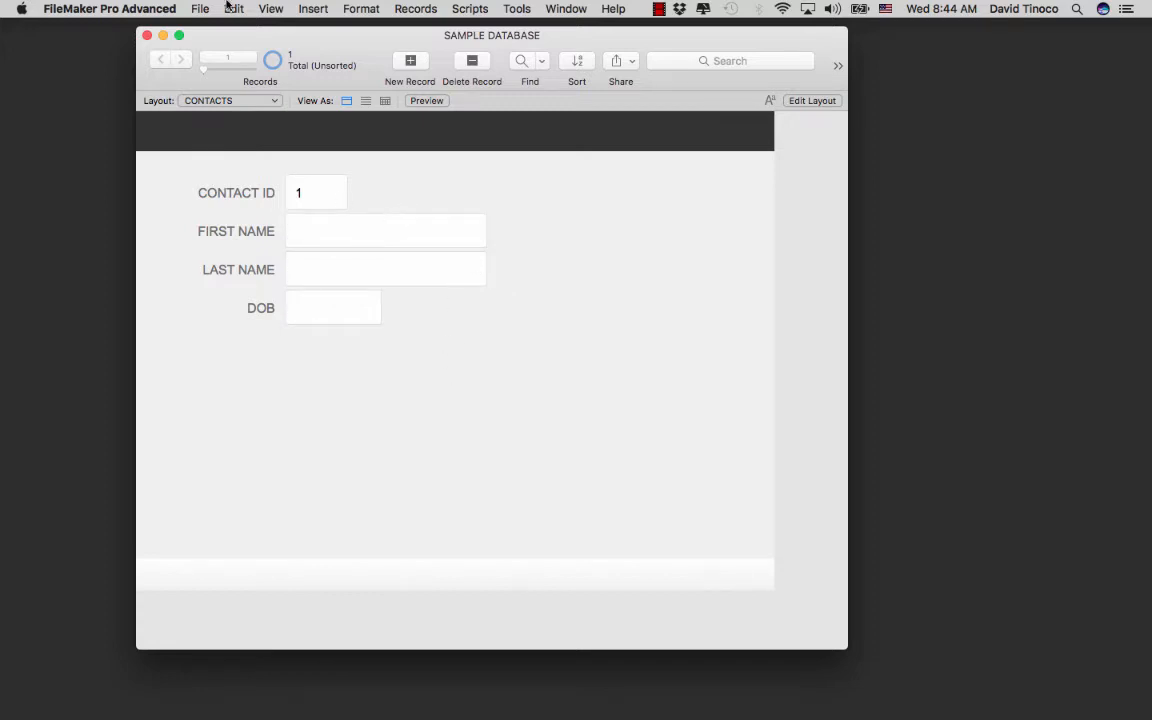
click(264, 8)
click(287, 33)
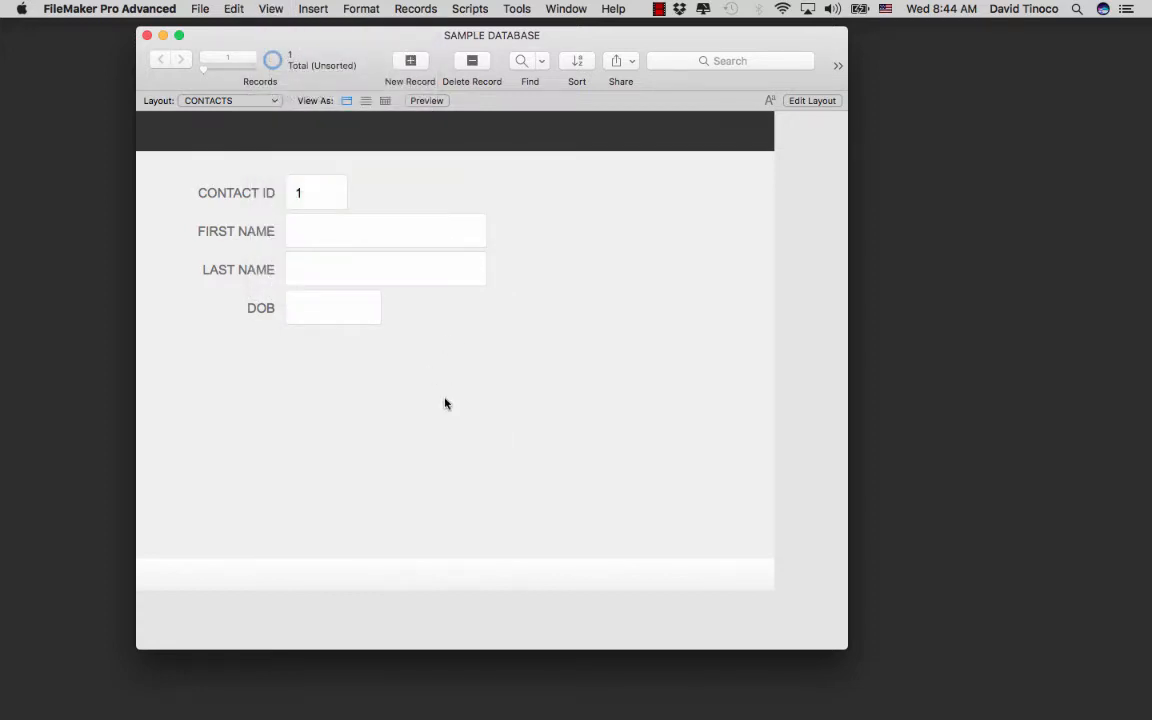
click(371, 226)
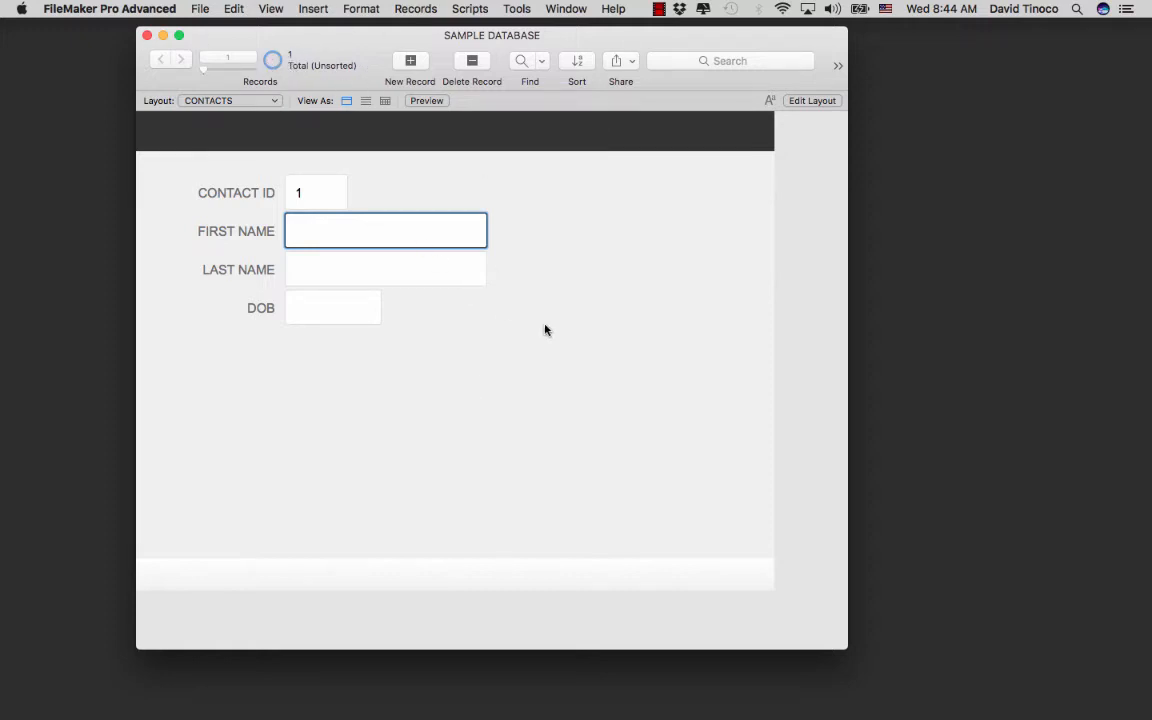
key(Tab)
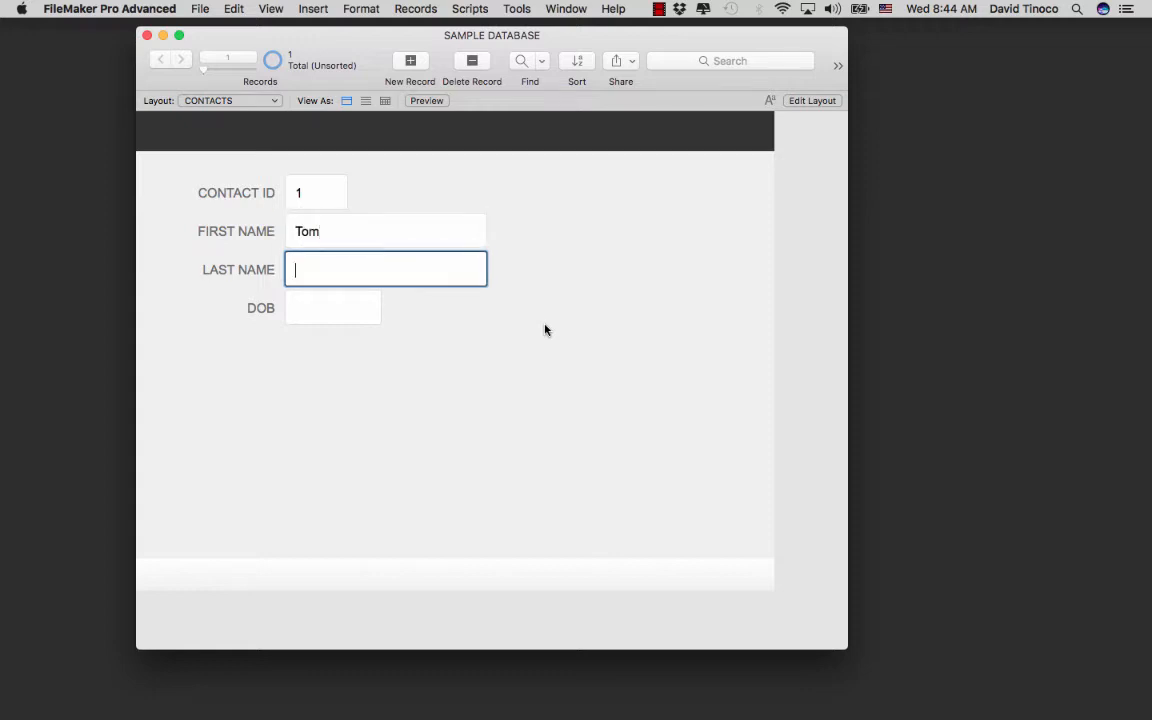
text(Smith)
key(Tab)
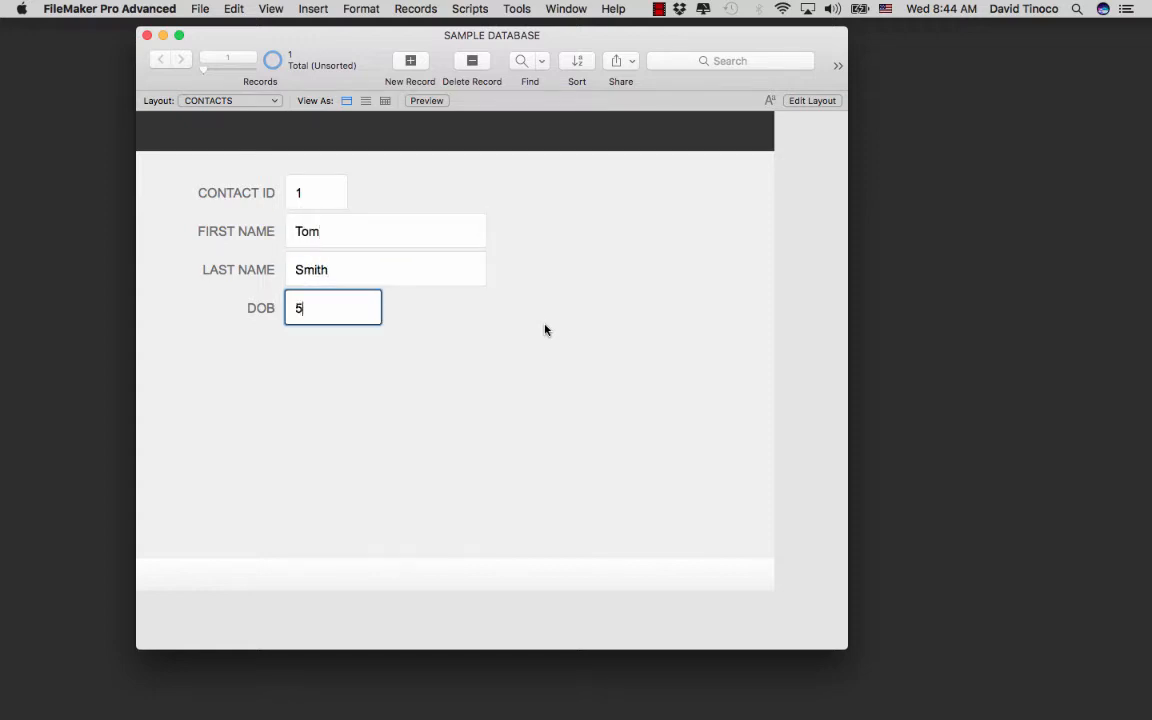
text(5/12/2018)
click(536, 300)
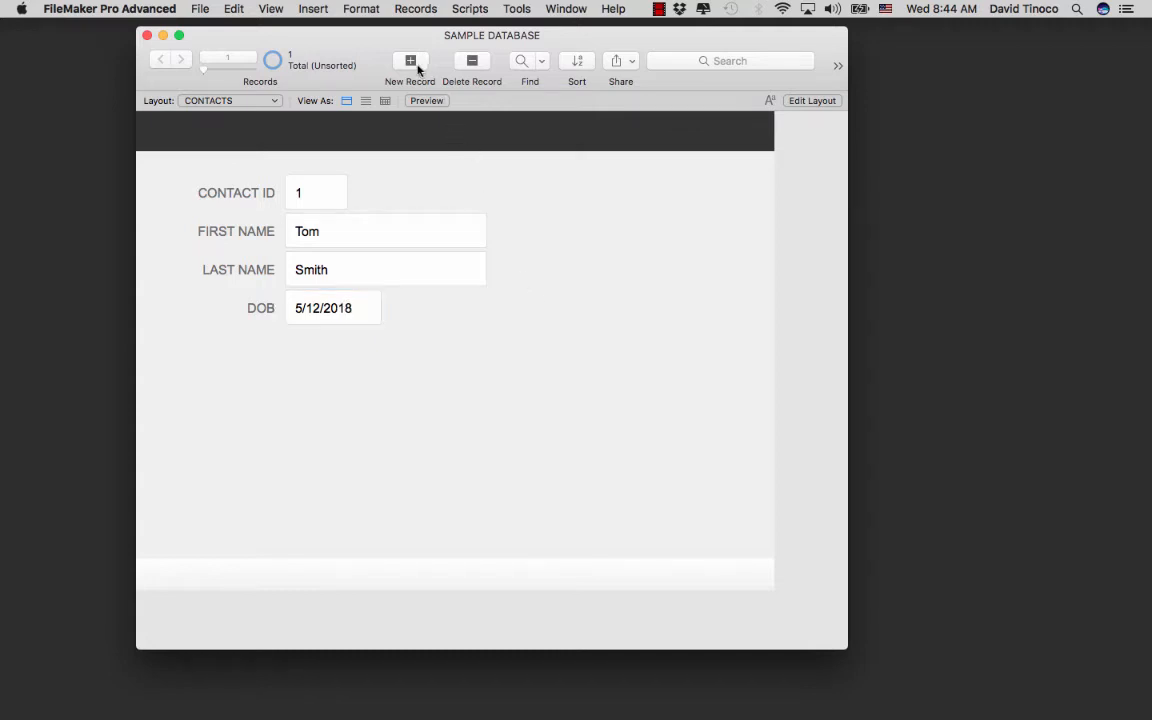
Widen the database window and, in Layout mode, draw a three-segment button bar across the layout near the header.
drag(840, 648, 1012, 660)
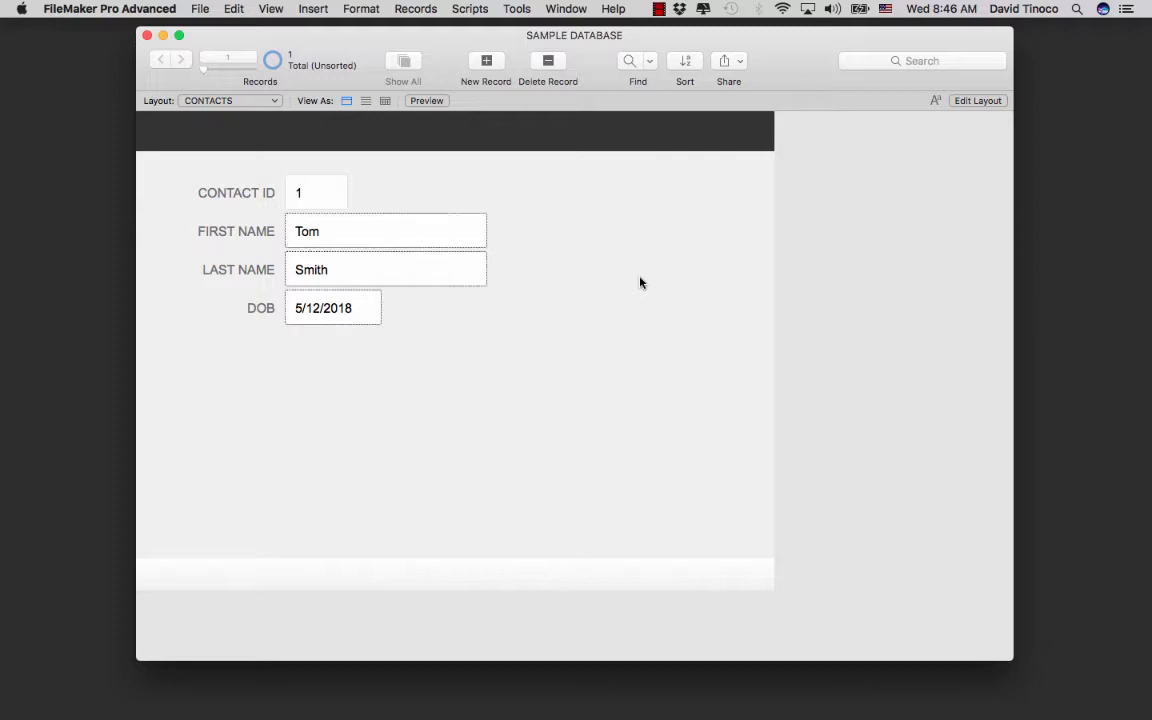
click(270, 9)
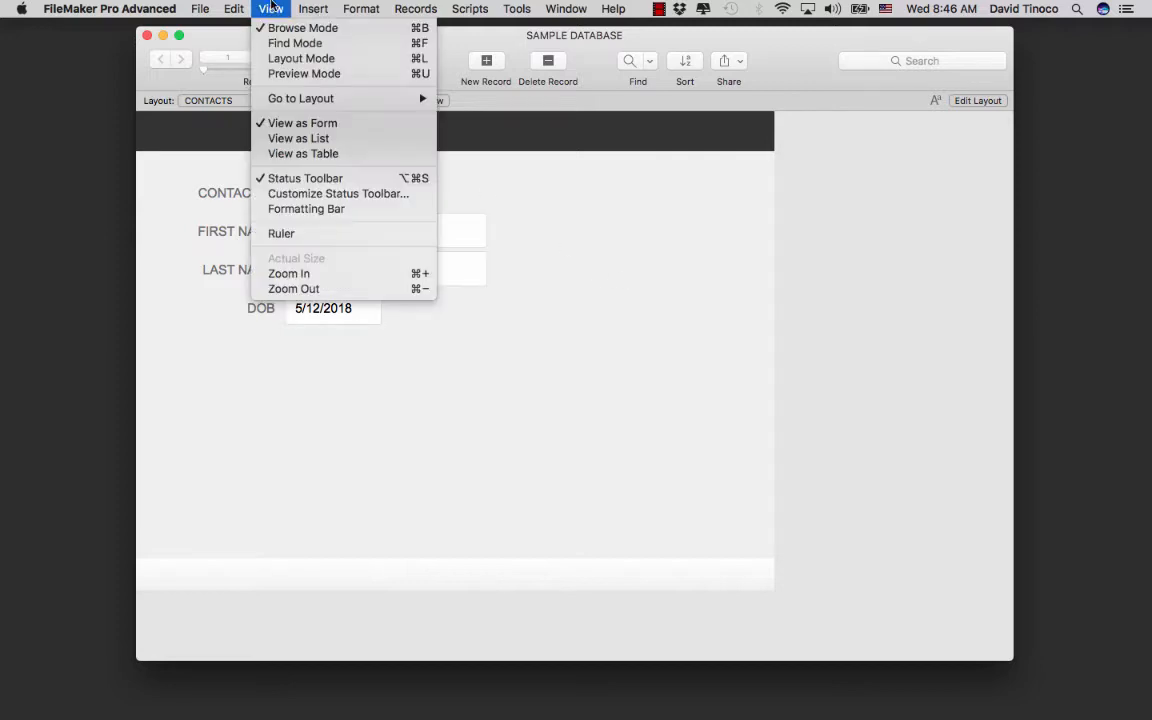
click(281, 60)
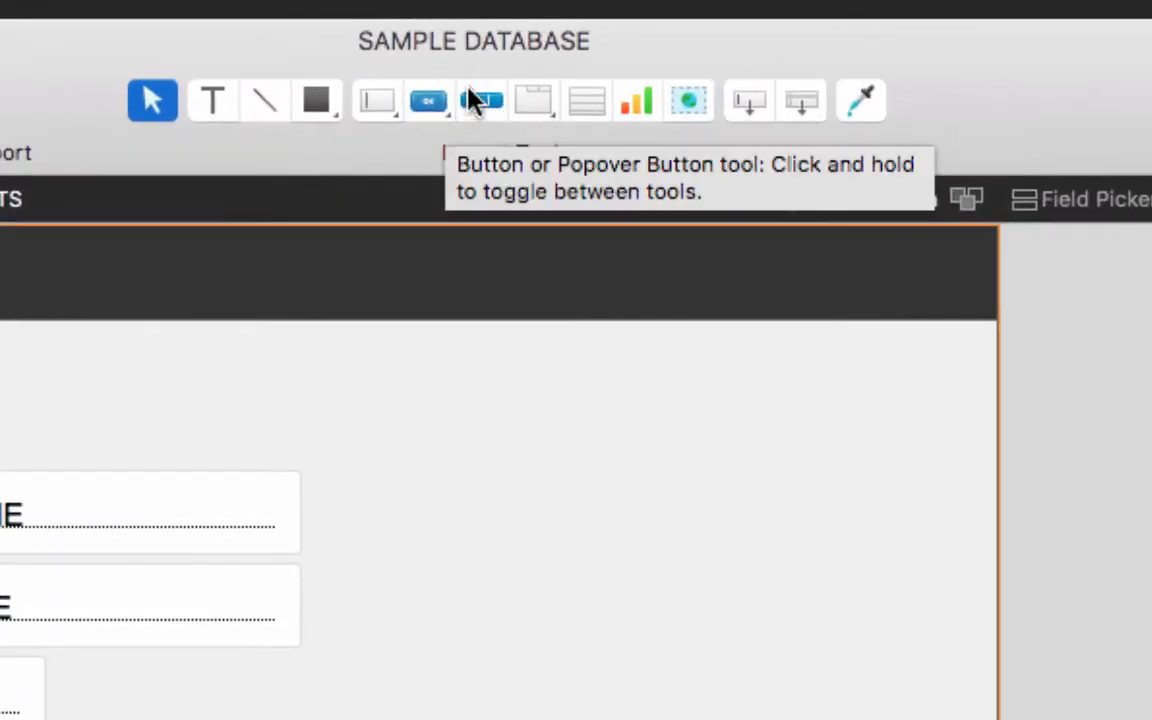
click(481, 101)
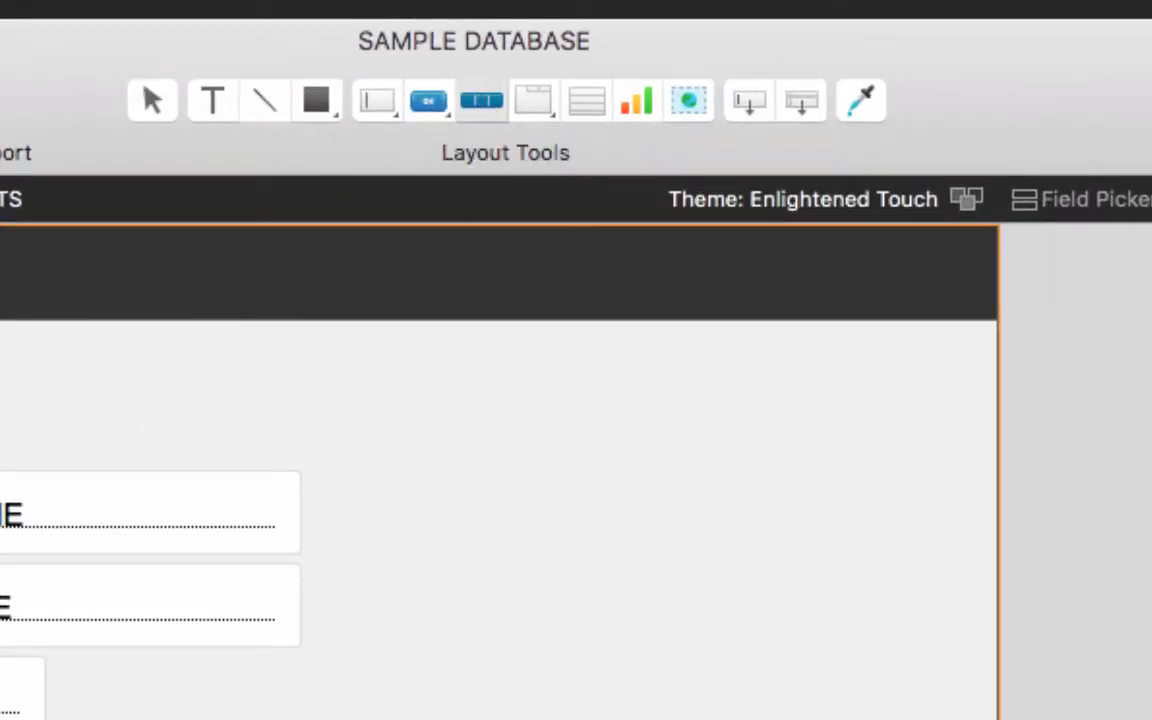
mouse_move(171, 130)
mouse_down()
mouse_move(278, 383)
mouse_move(800, 234)
mouse_move(790, 175)
mouse_up()
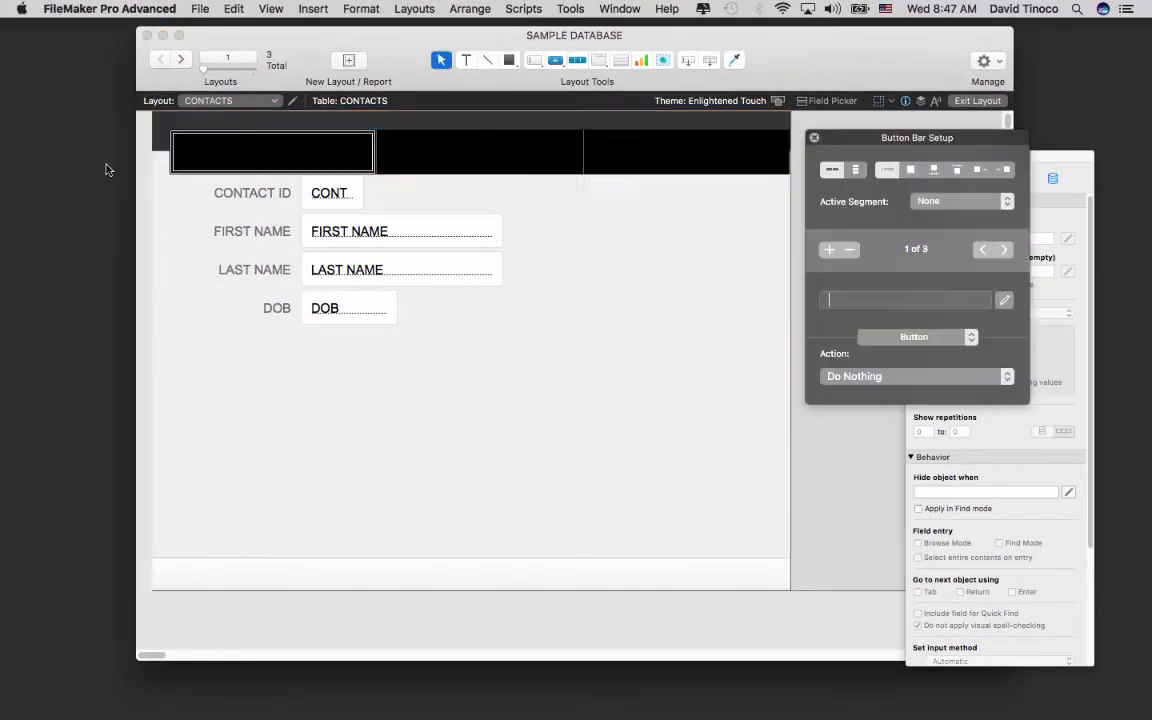
Extend the button bar to the layout's full width and fit it exactly inside the header.
drag(168, 152, 153, 152)
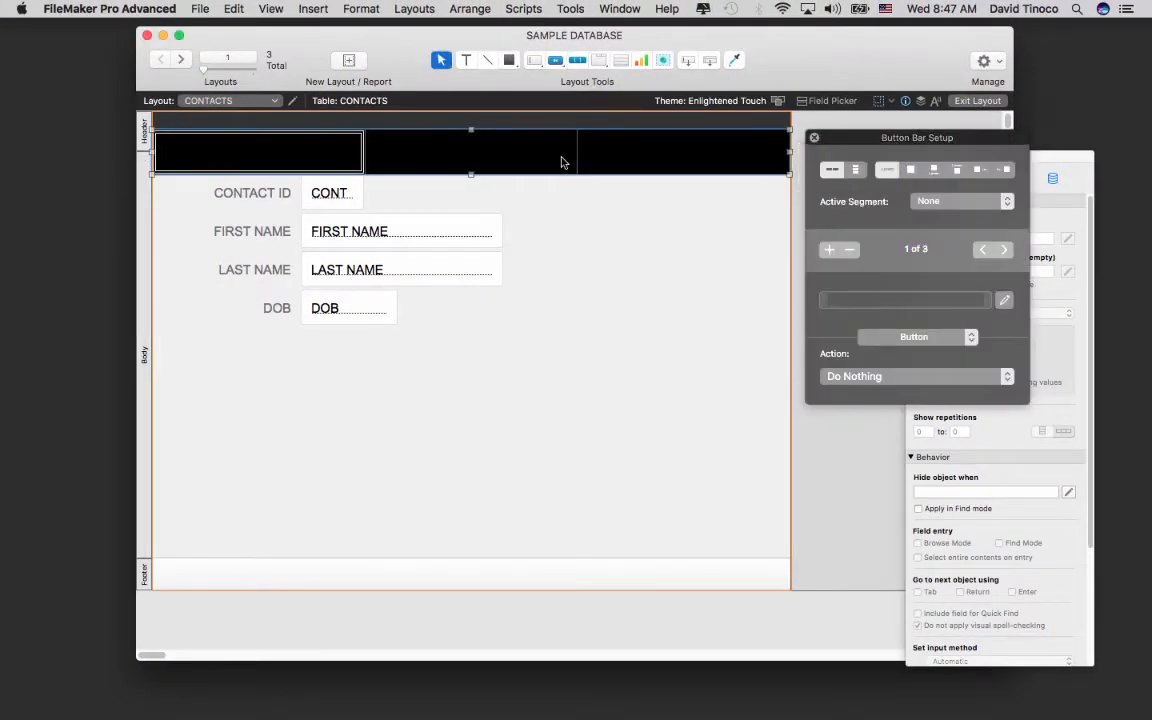
drag(565, 163, 564, 144)
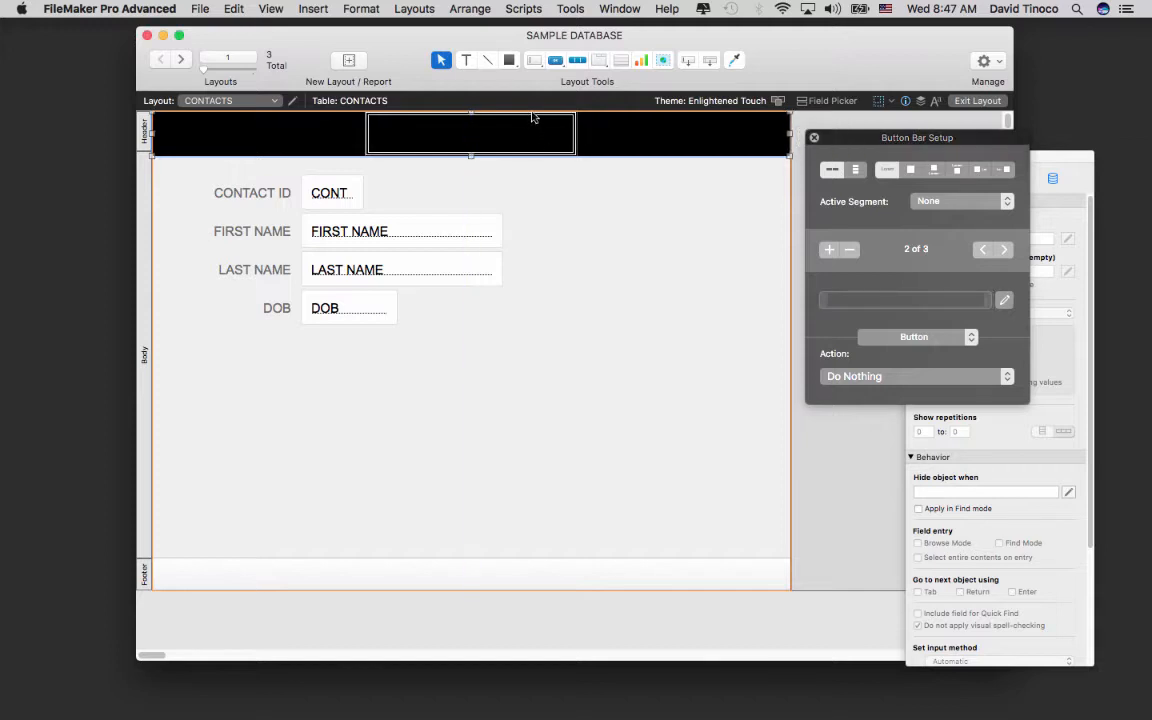
drag(470, 156, 471, 152)
click(553, 213)
Label the button bar's three segments CONTACTS, ORDERS and PRODUCTS, in that order.
click(335, 125)
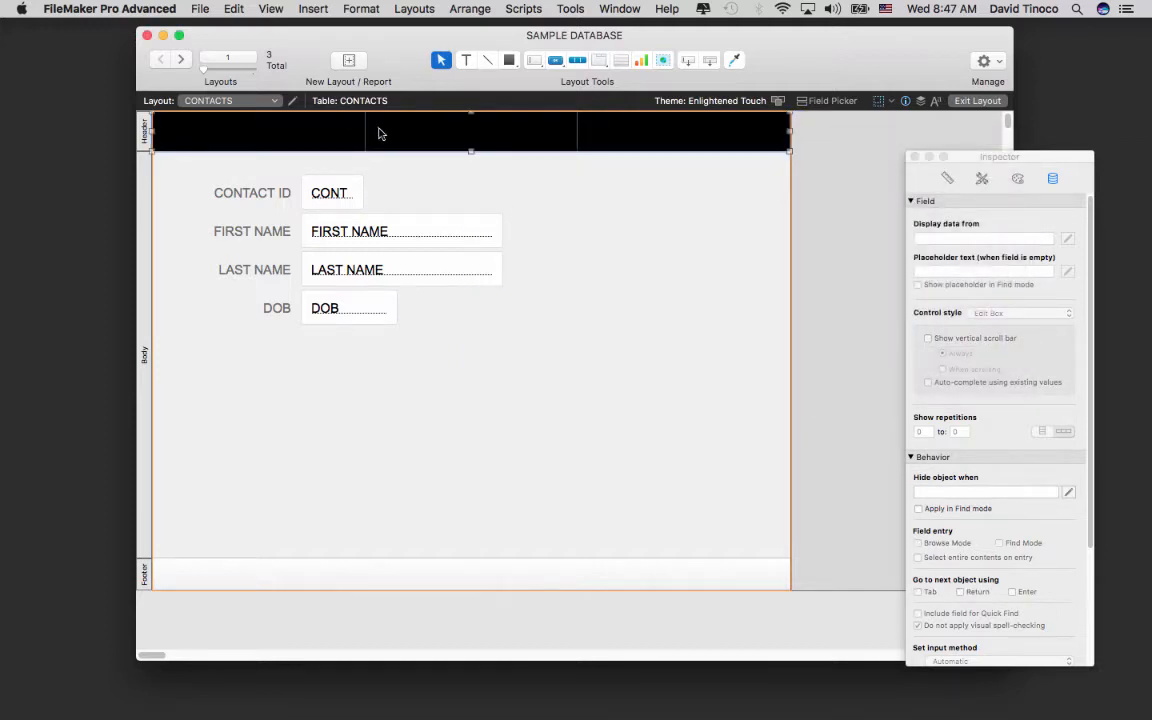
click(248, 143)
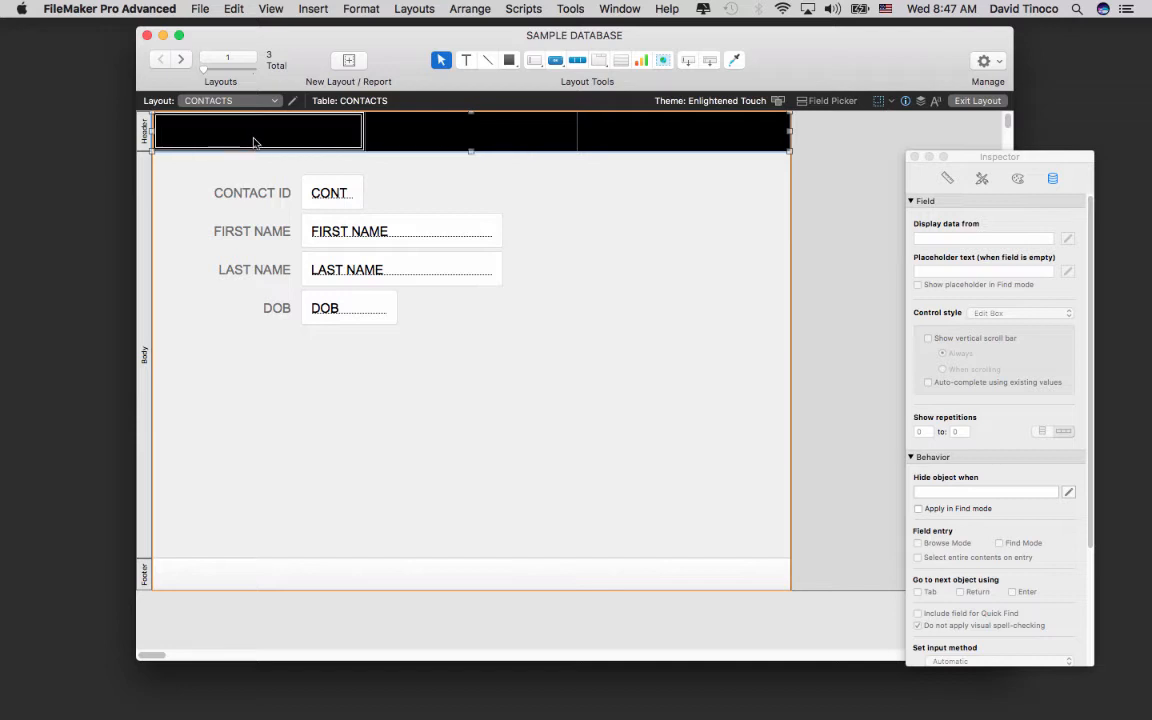
double_click(254, 143)
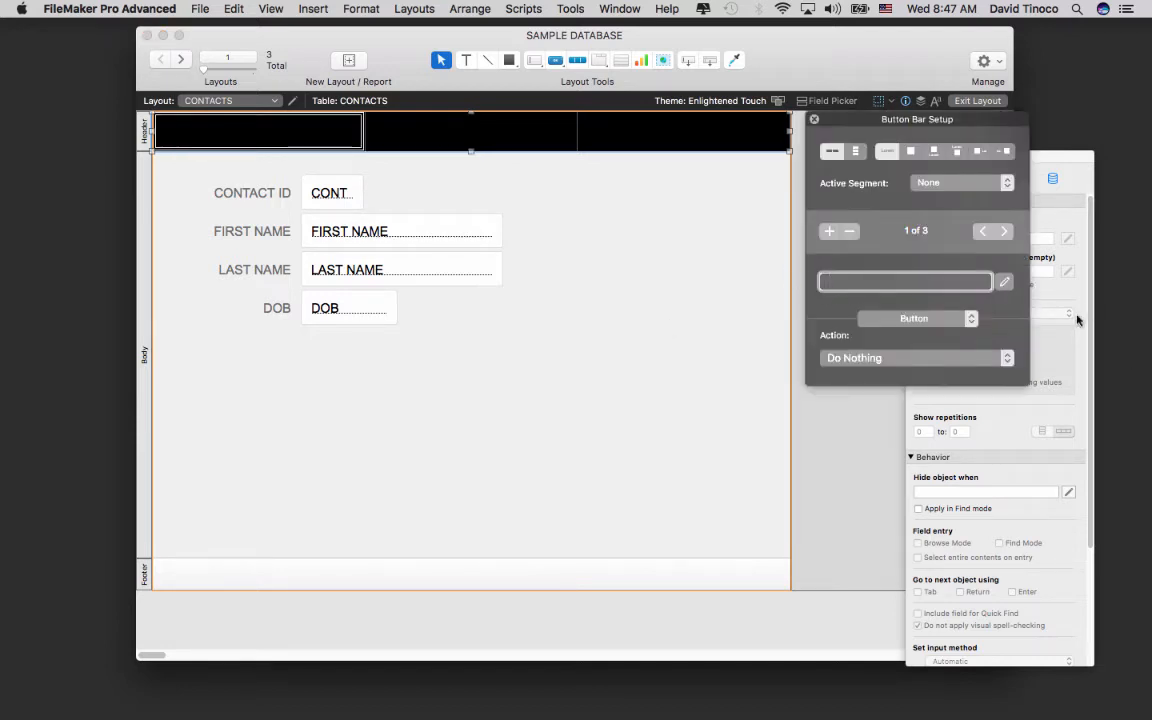
text(CONTACTS)
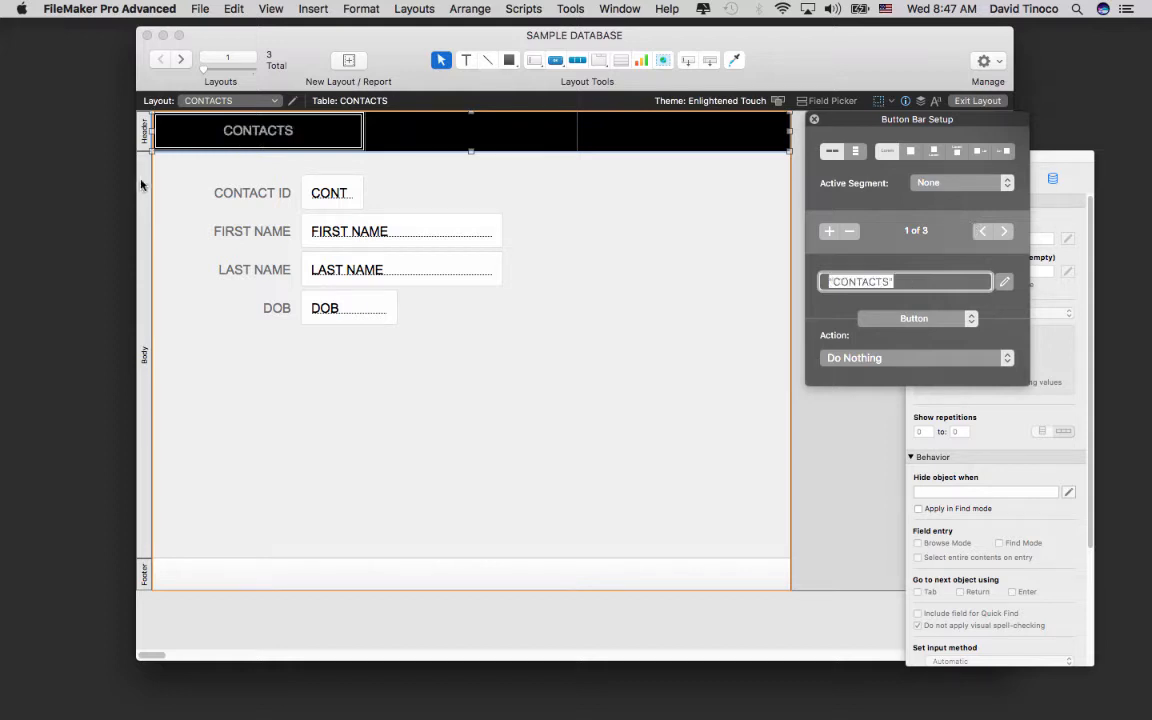
click(463, 134)
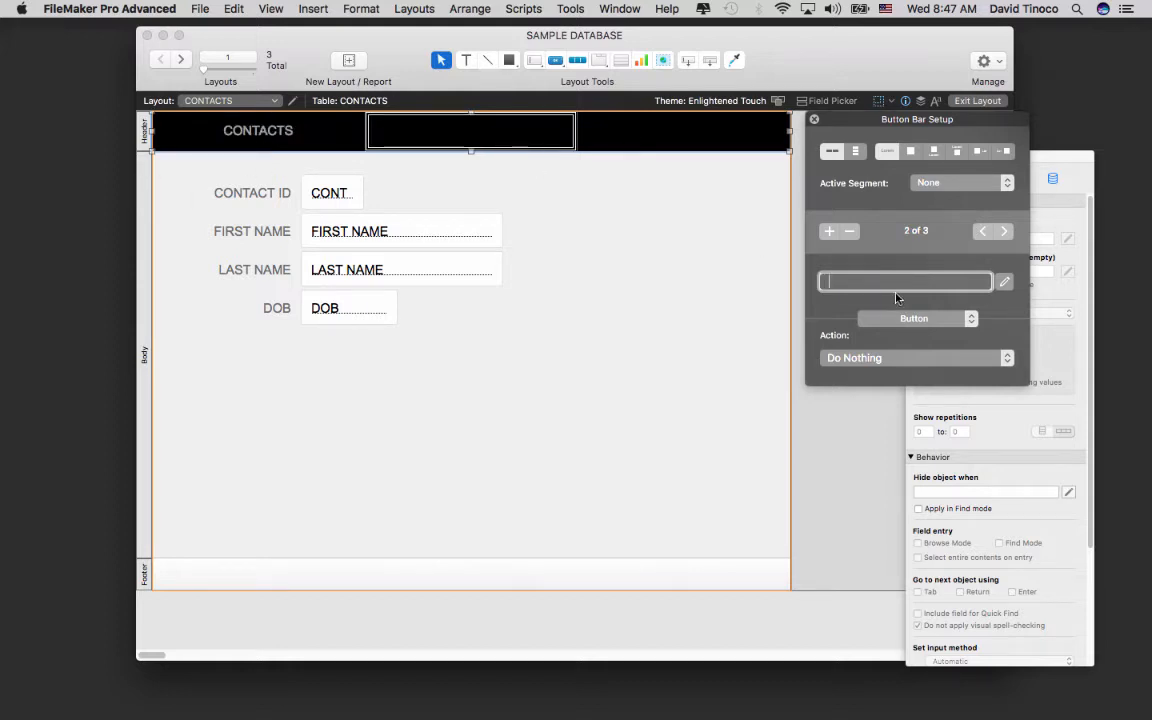
text(CRDERS)
key(Return)
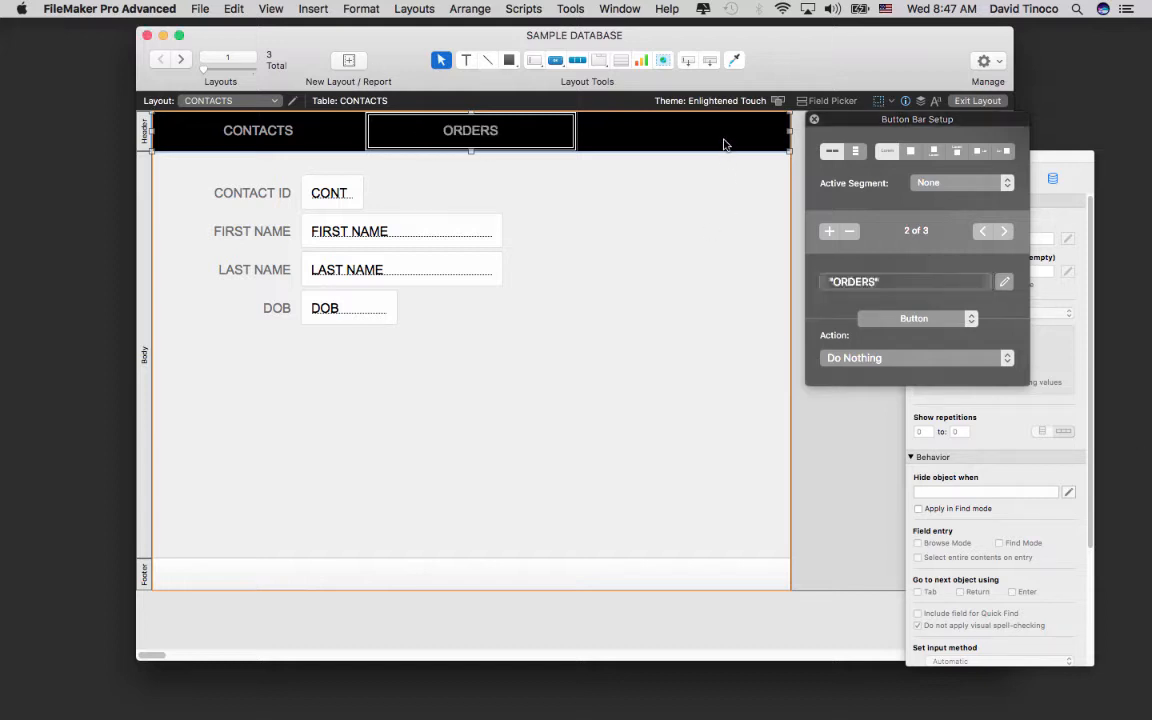
click(712, 138)
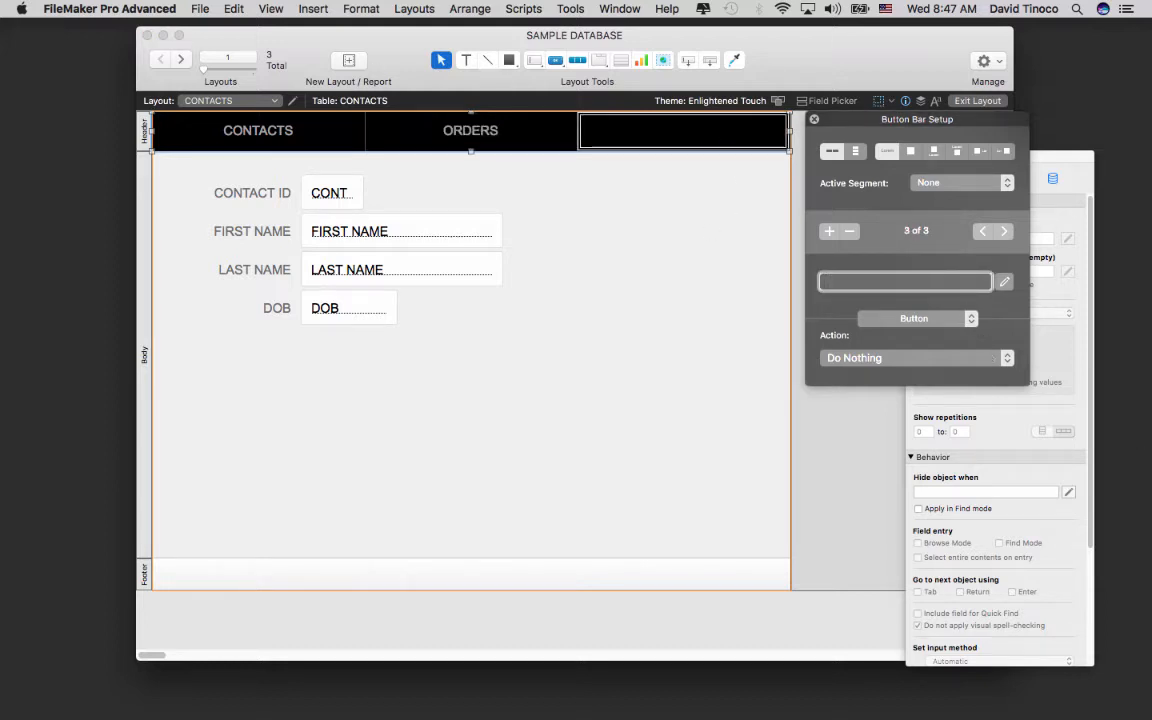
text(PRODUCTS)
key(Return)
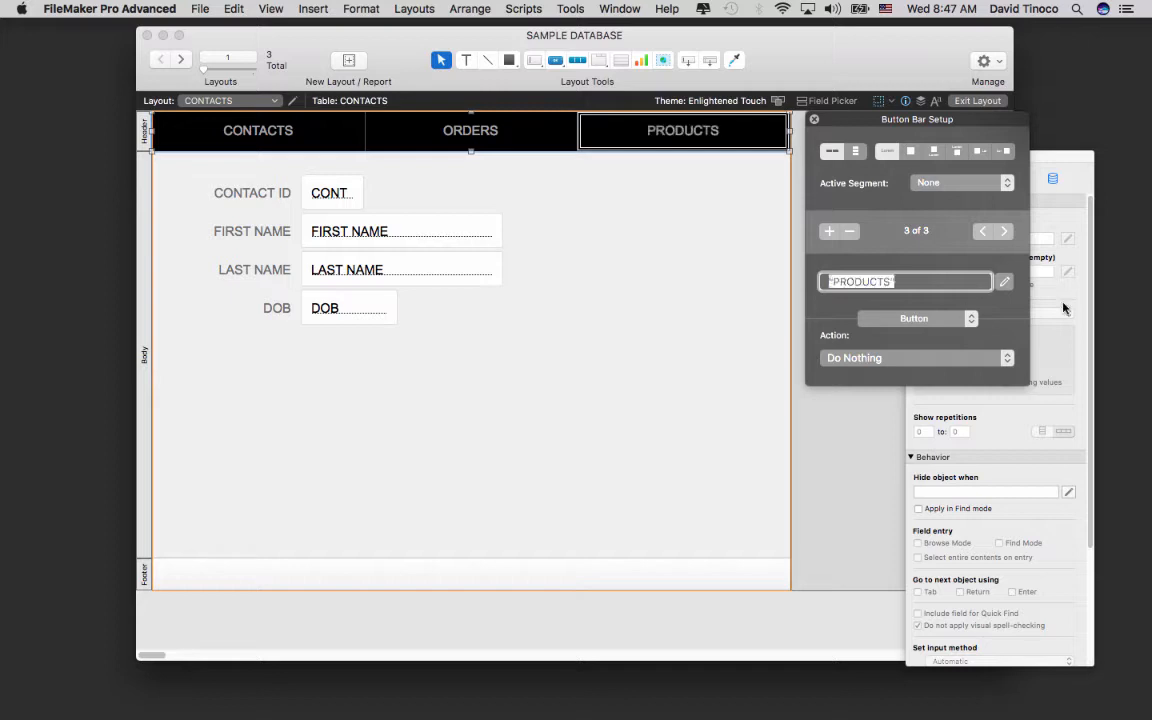
Move the PRODUCTS segment to the front of the button bar, ahead of CONTACTS, and deselect the bar.
click(697, 138)
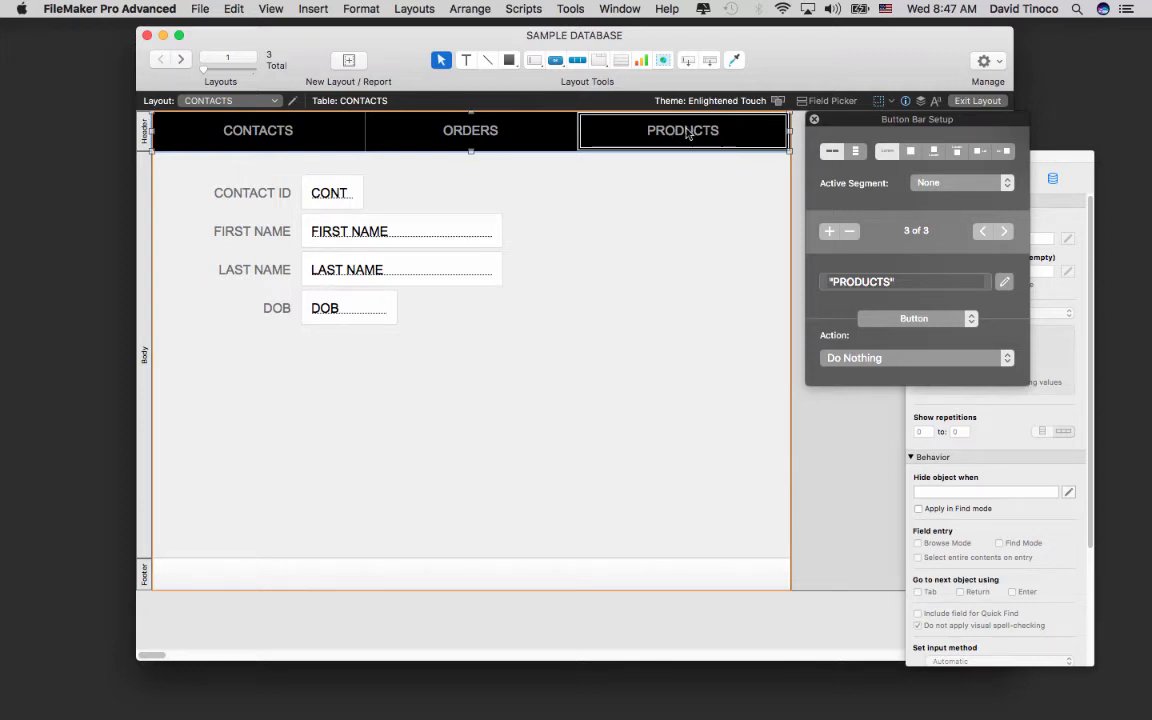
drag(688, 134, 255, 132)
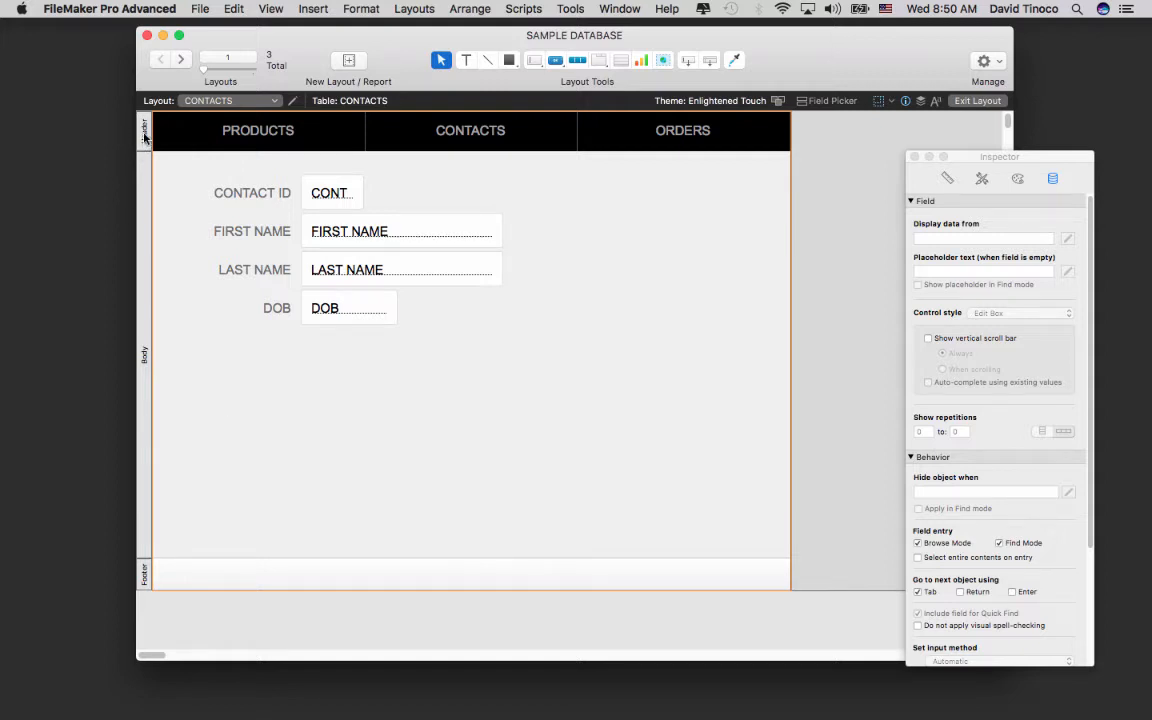
click(146, 578)
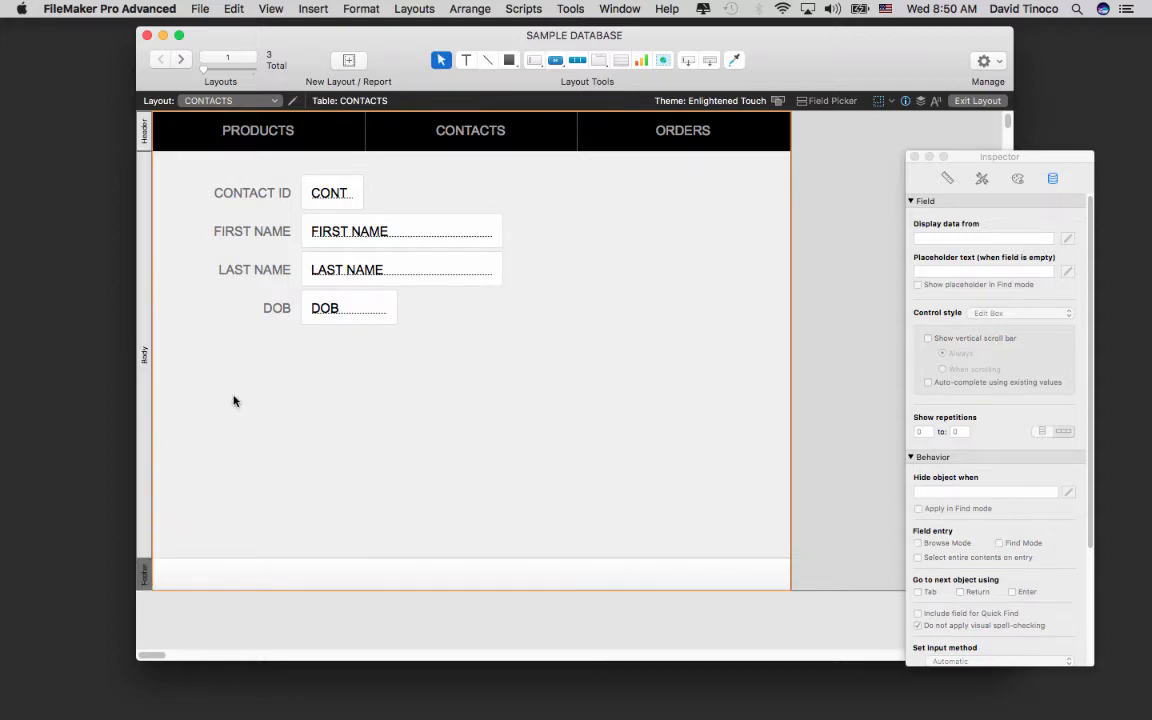
click(193, 330)
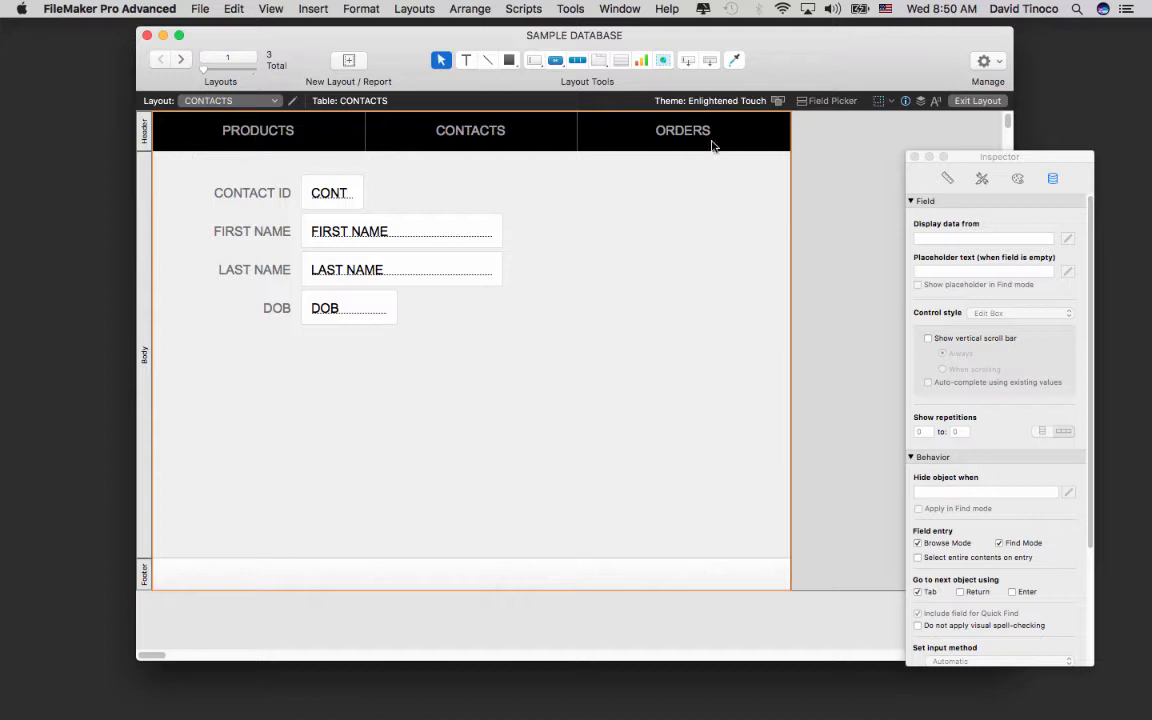
Add a Top Navigation part to the CONTACTS layout above the header.
click(410, 9)
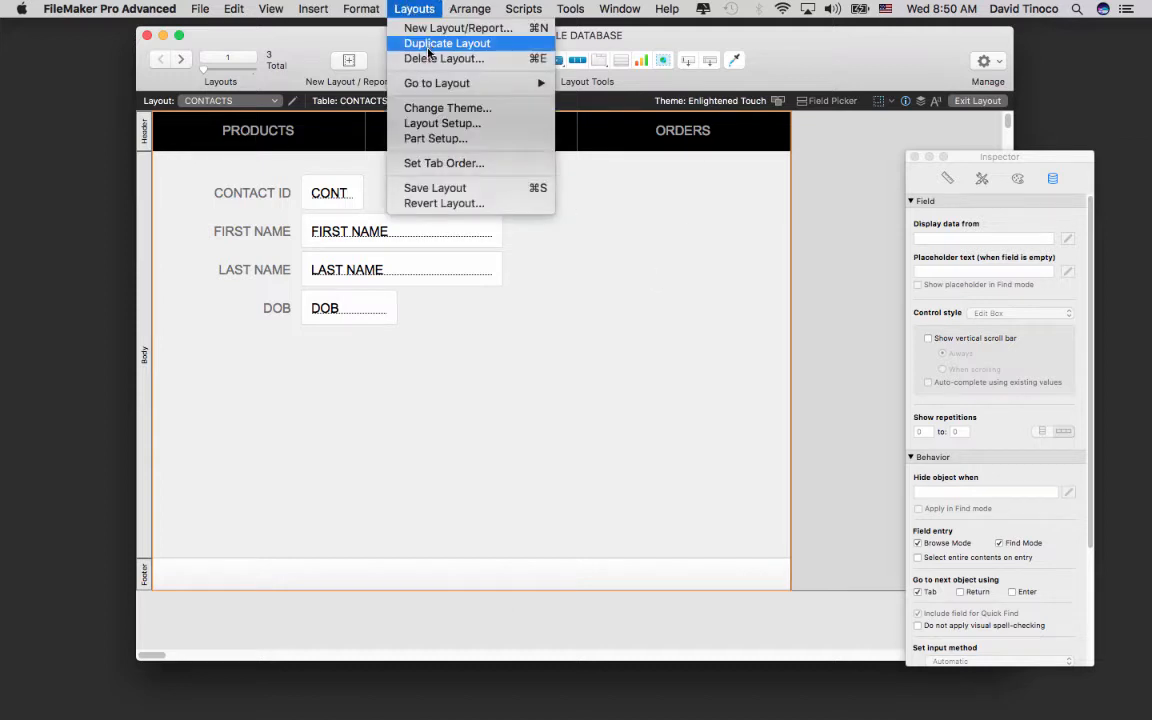
click(448, 140)
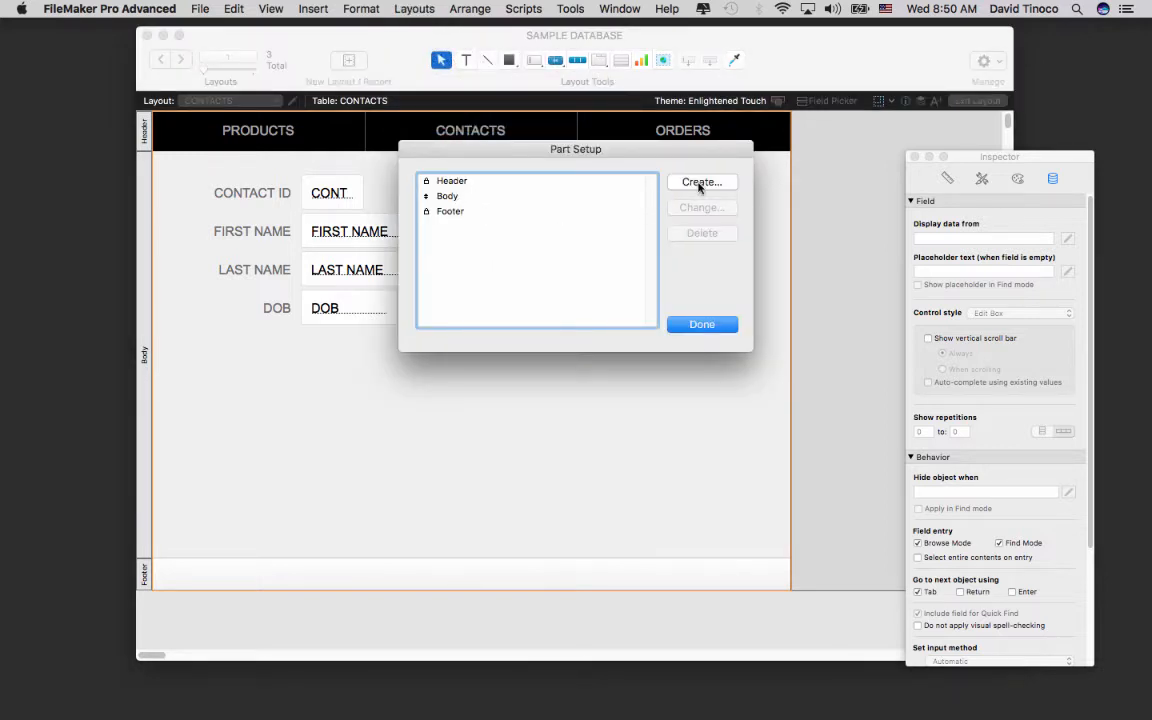
click(700, 183)
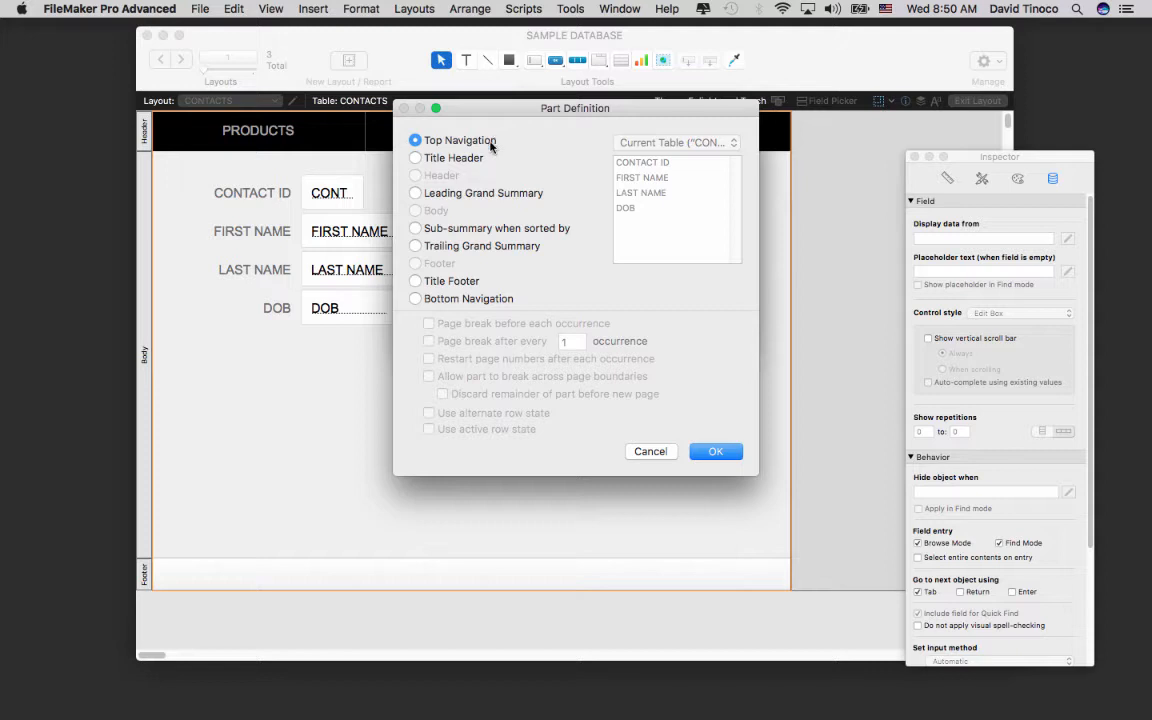
click(716, 452)
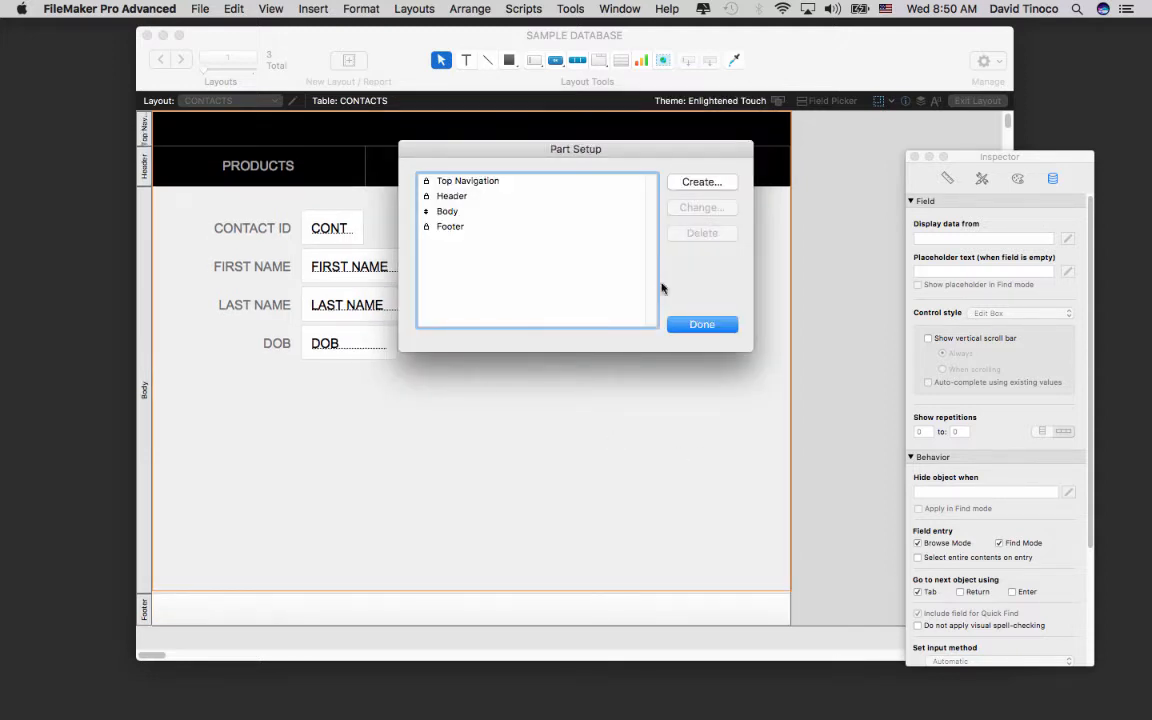
click(690, 326)
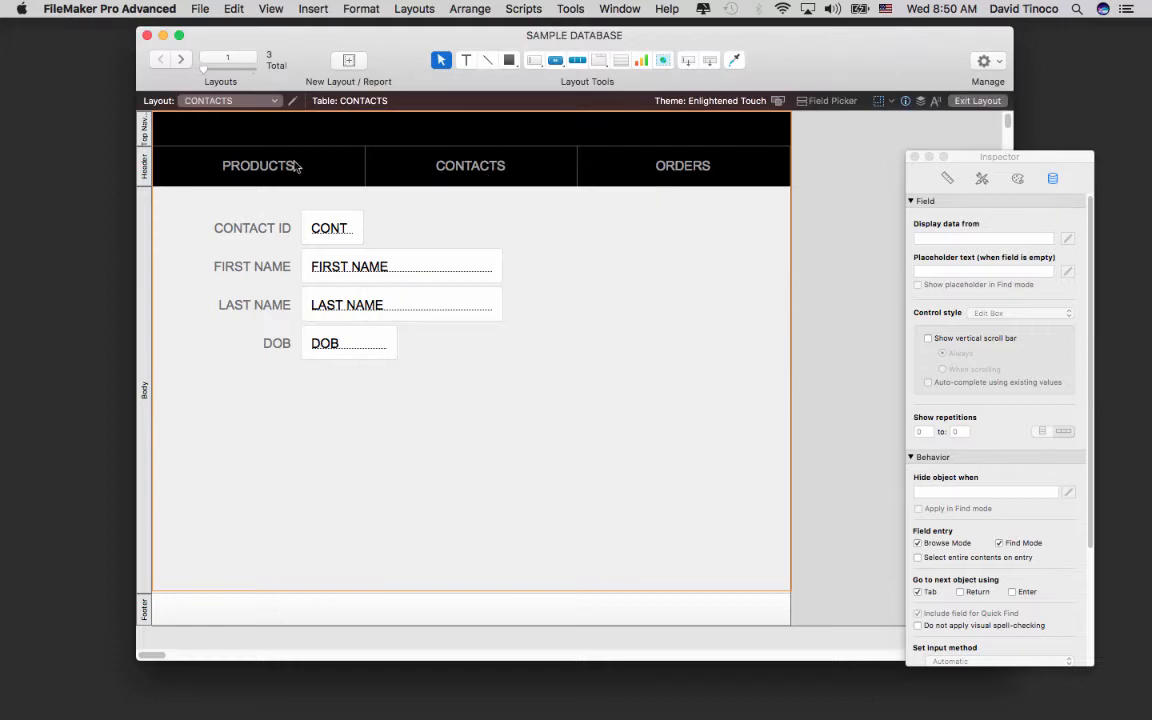
Move the button bar up into the Top Navigation part and drop the part's lower boundary to just below the bar.
drag(244, 145, 272, 118)
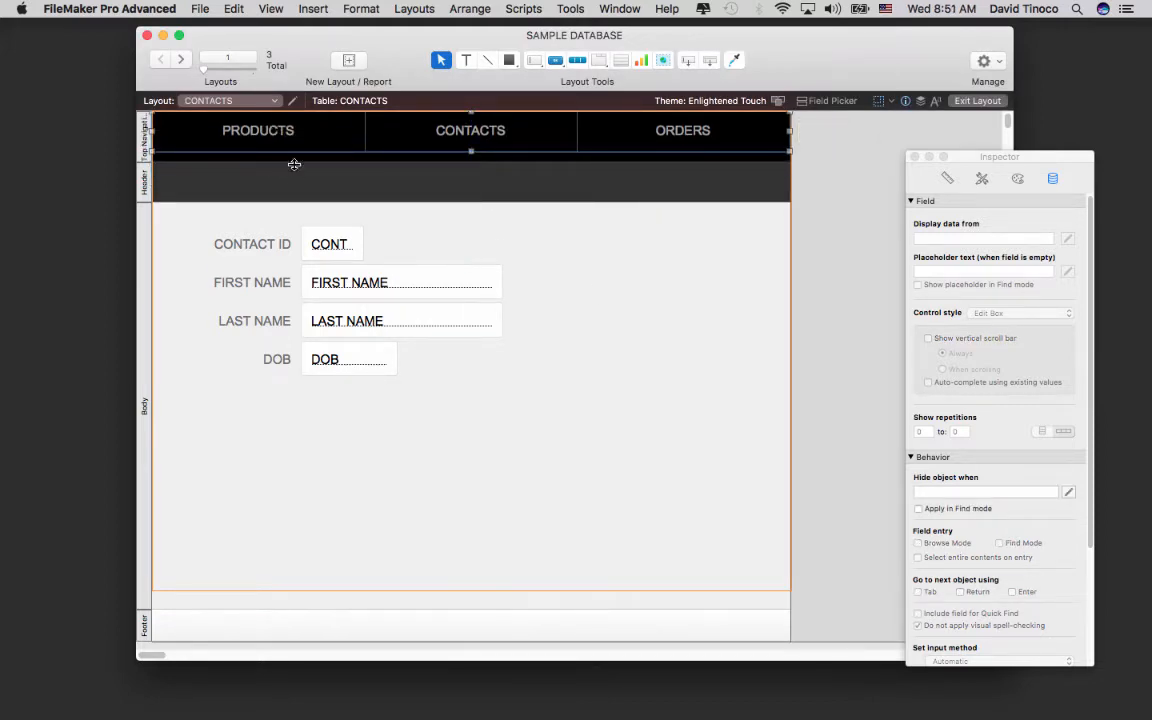
click(294, 161)
drag(295, 160, 301, 153)
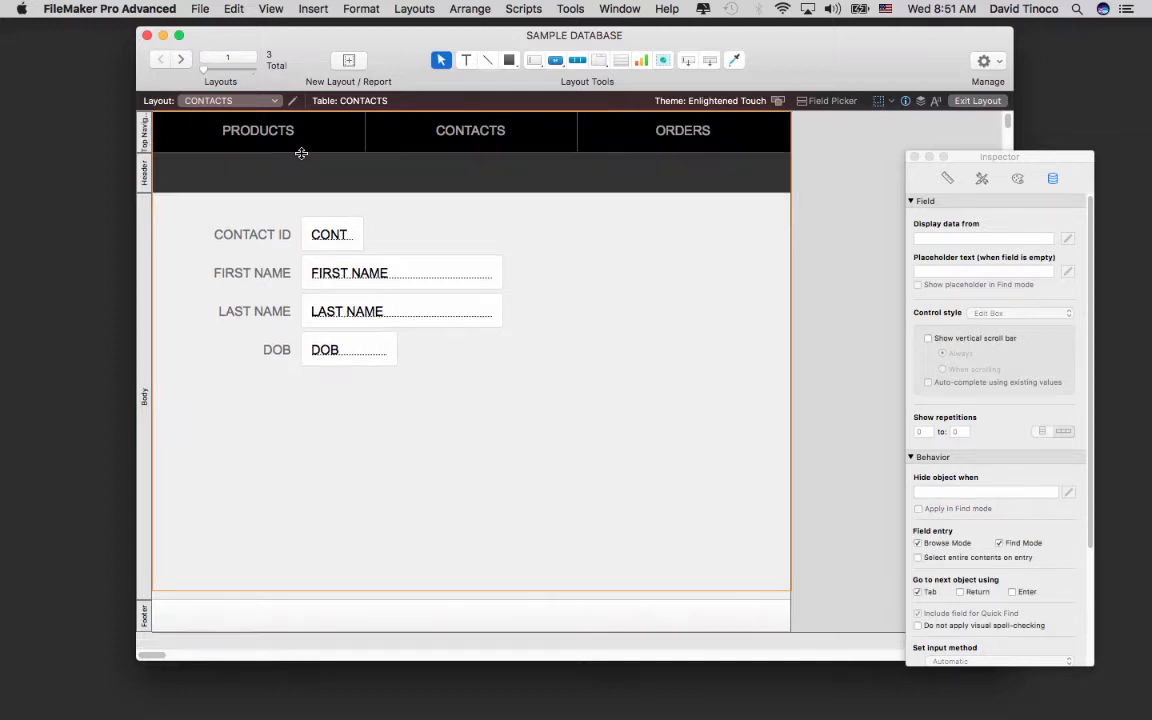
click(413, 138)
click(620, 266)
Show the Inspector's position settings for the Top Navigation part, and display rulers with points as the measurement unit.
click(145, 175)
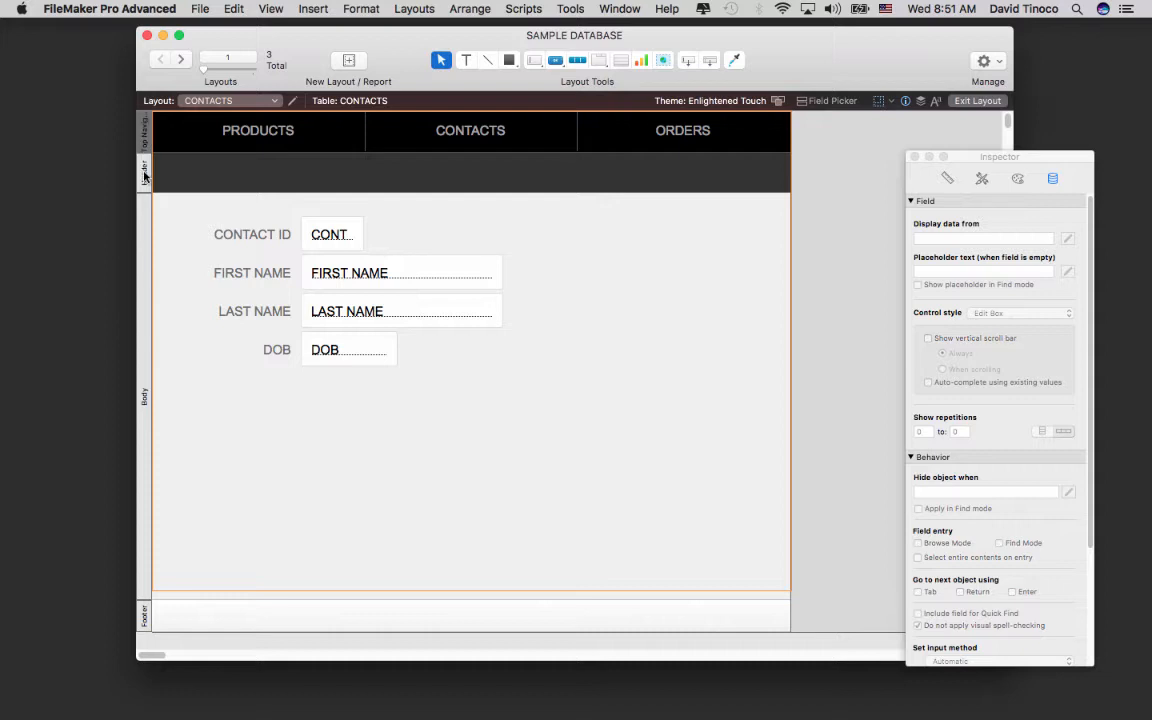
drag(1010, 157, 728, 139)
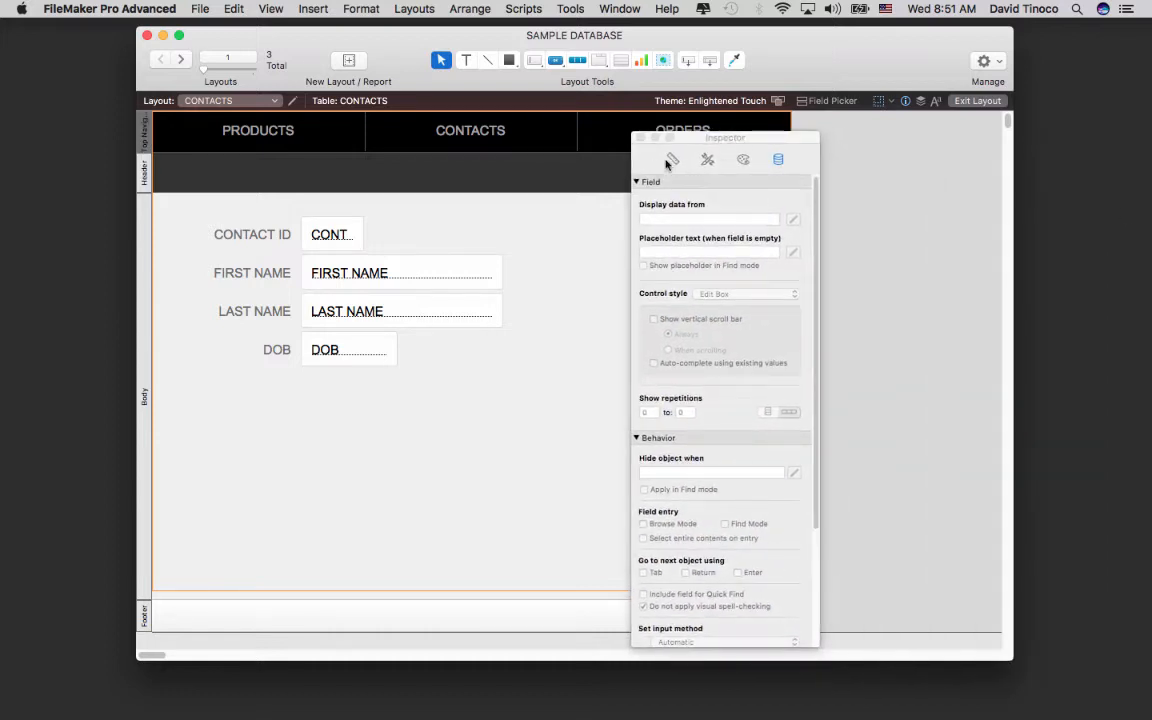
click(672, 160)
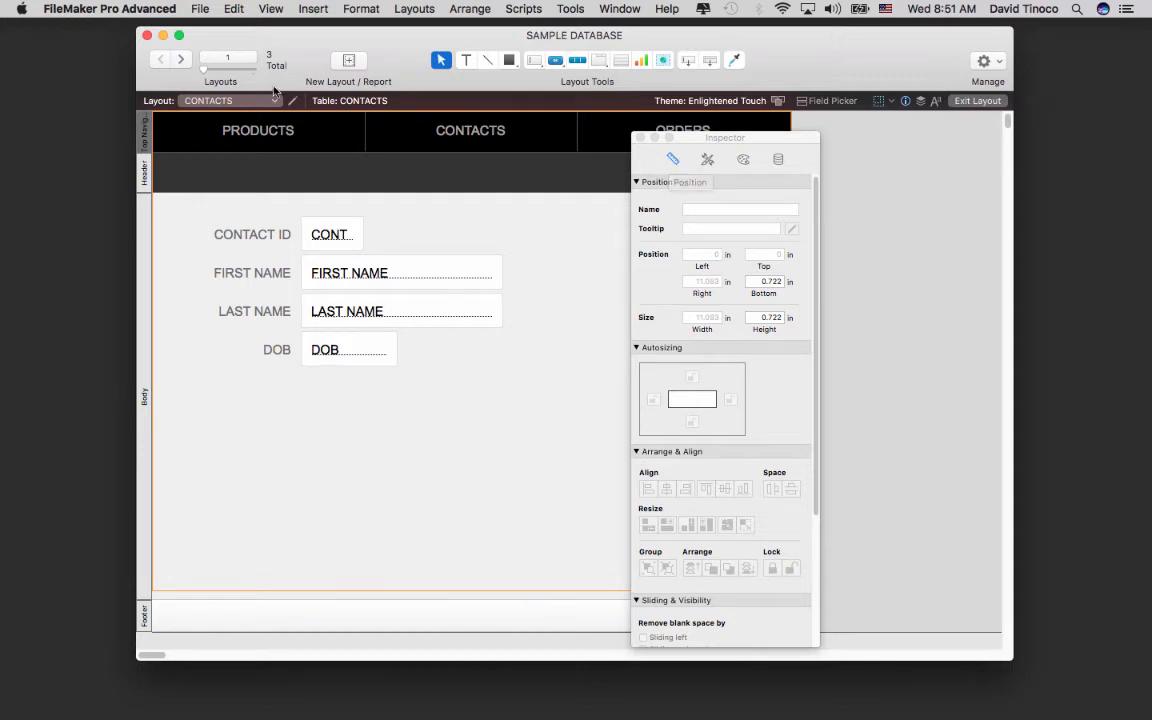
click(264, 8)
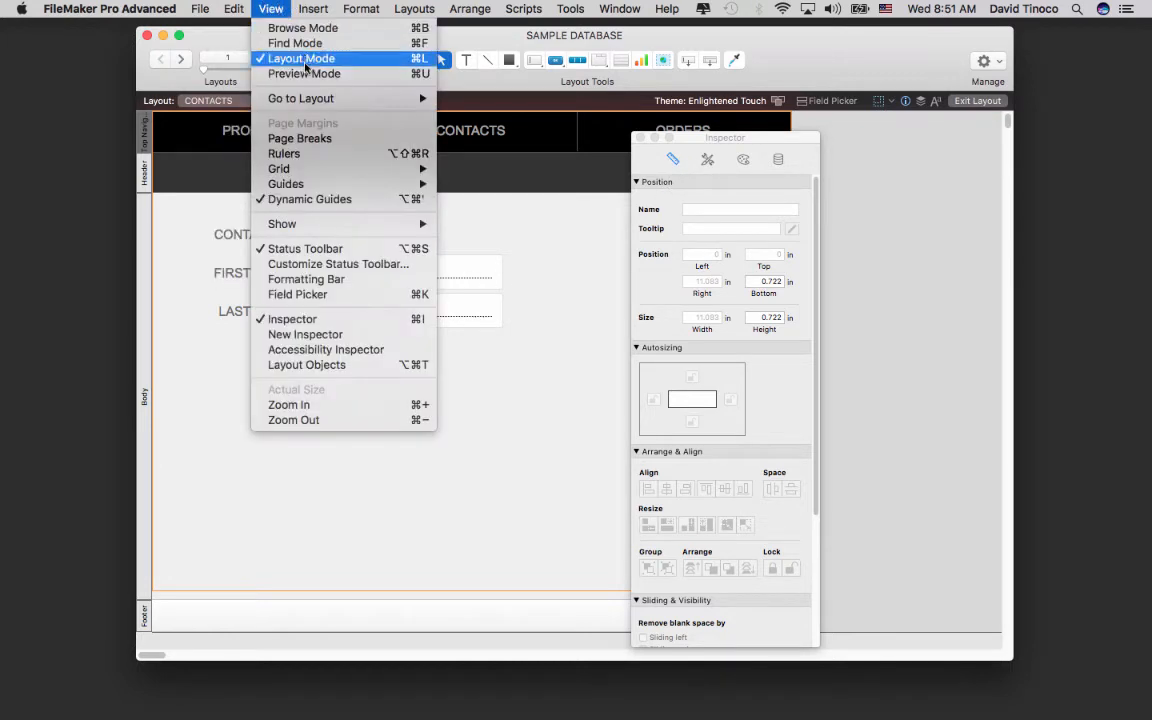
click(284, 153)
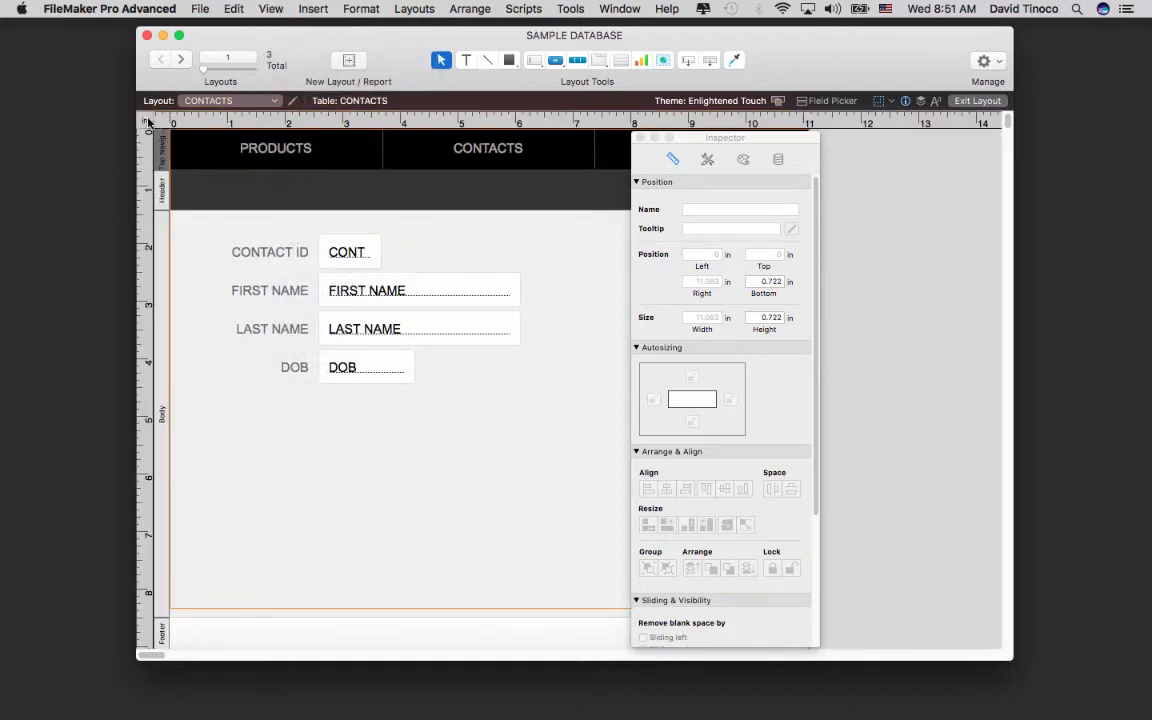
click(145, 125)
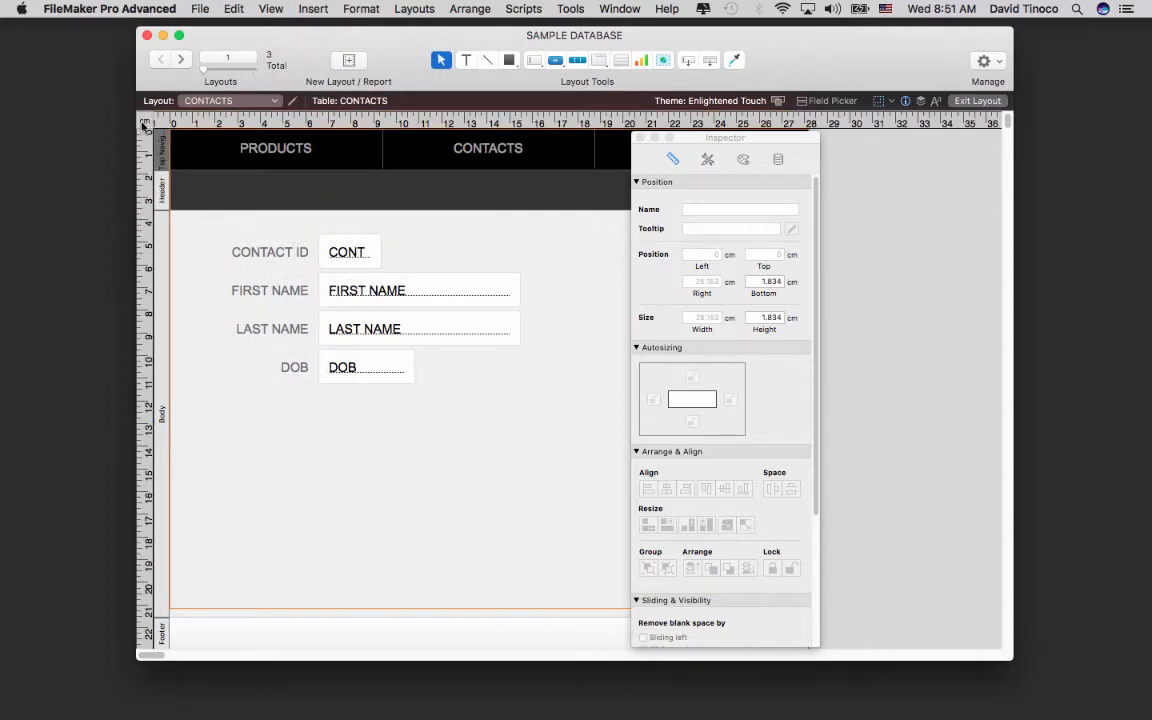
click(145, 125)
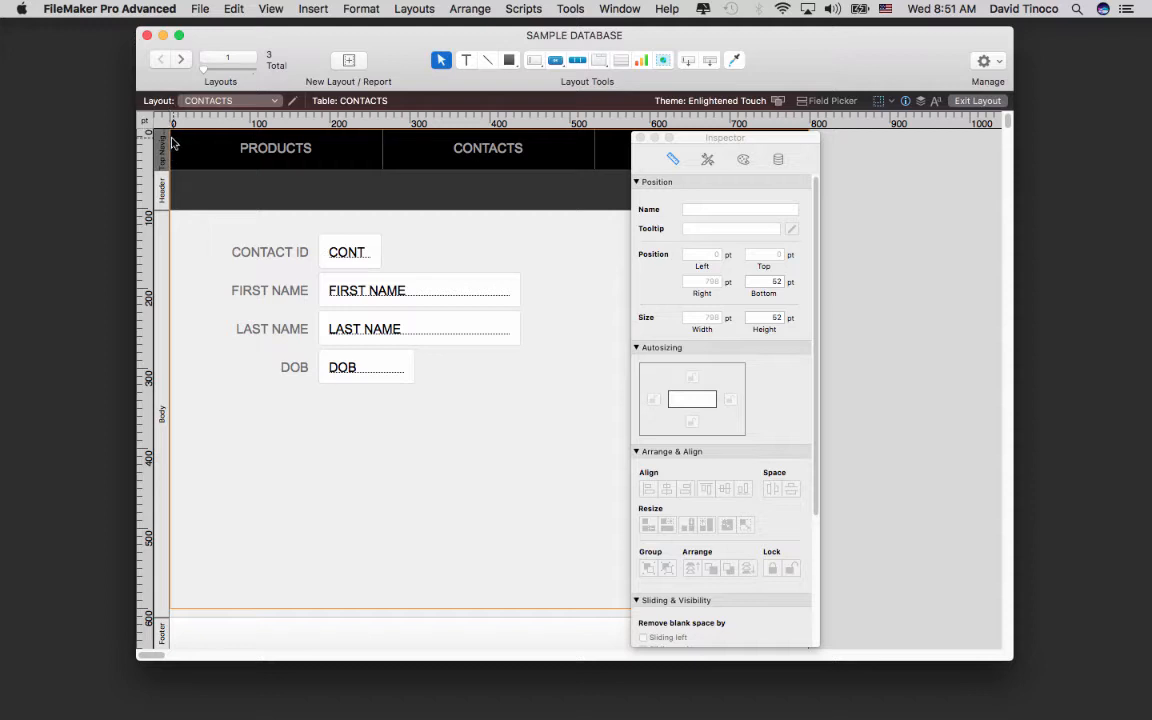
Check the Header part's height, and set the Top Navigation part's height to 50 pt.
click(166, 203)
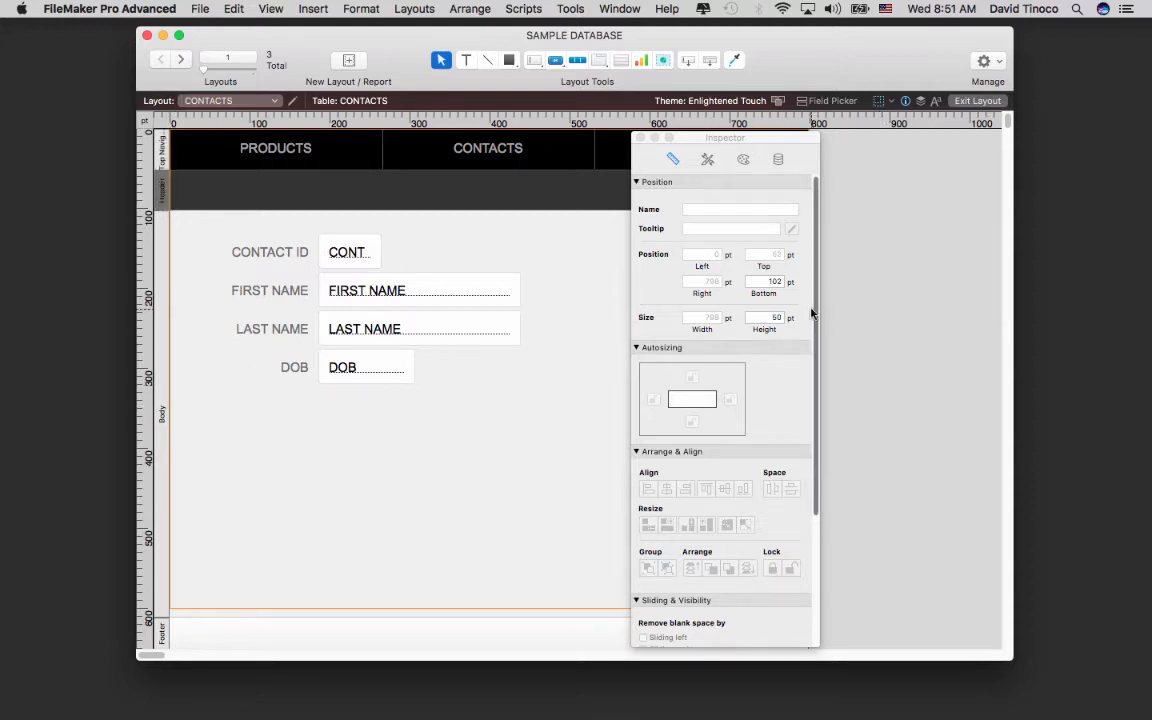
click(160, 152)
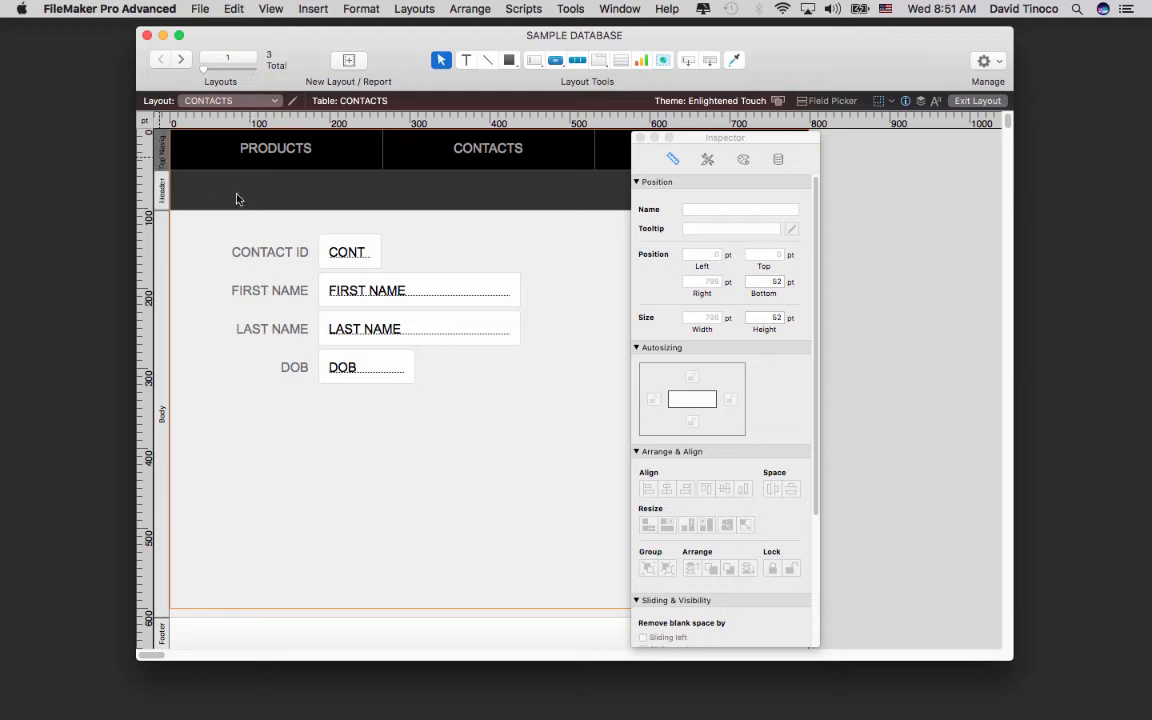
click(776, 318)
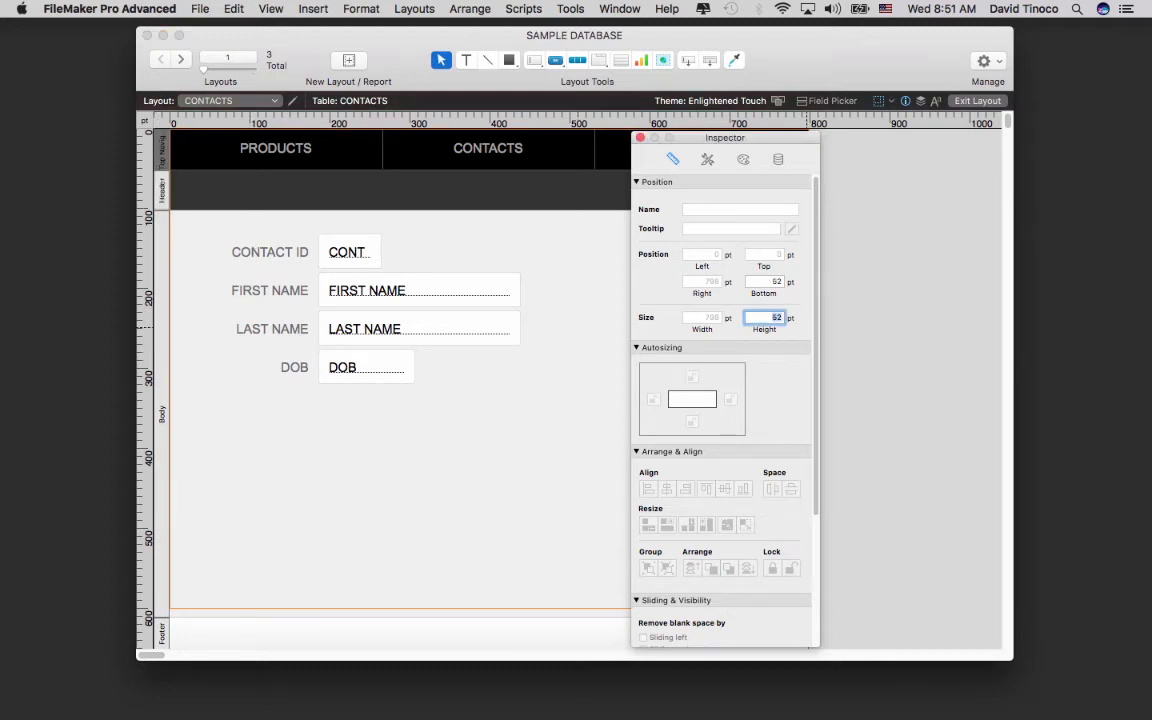
text(50)
key(Return)
click(569, 281)
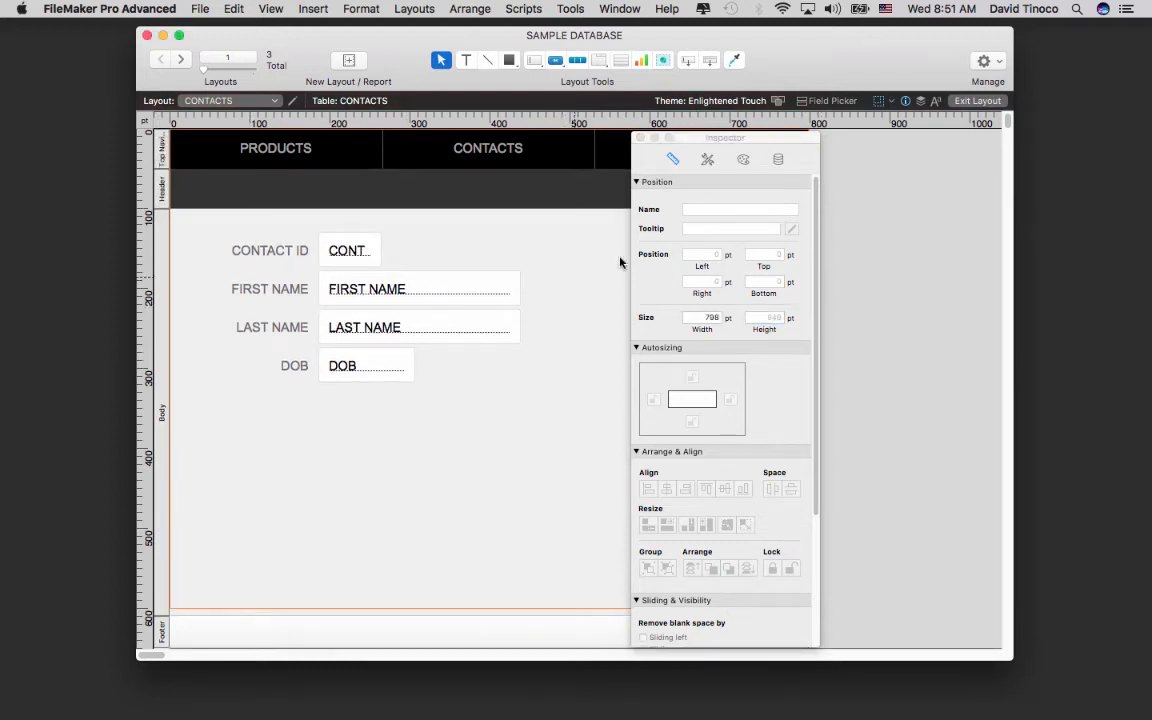
Move the Inspector clear of the layout and examine the position and size of the Top Navigation part and the button bar.
drag(733, 153, 496, 153)
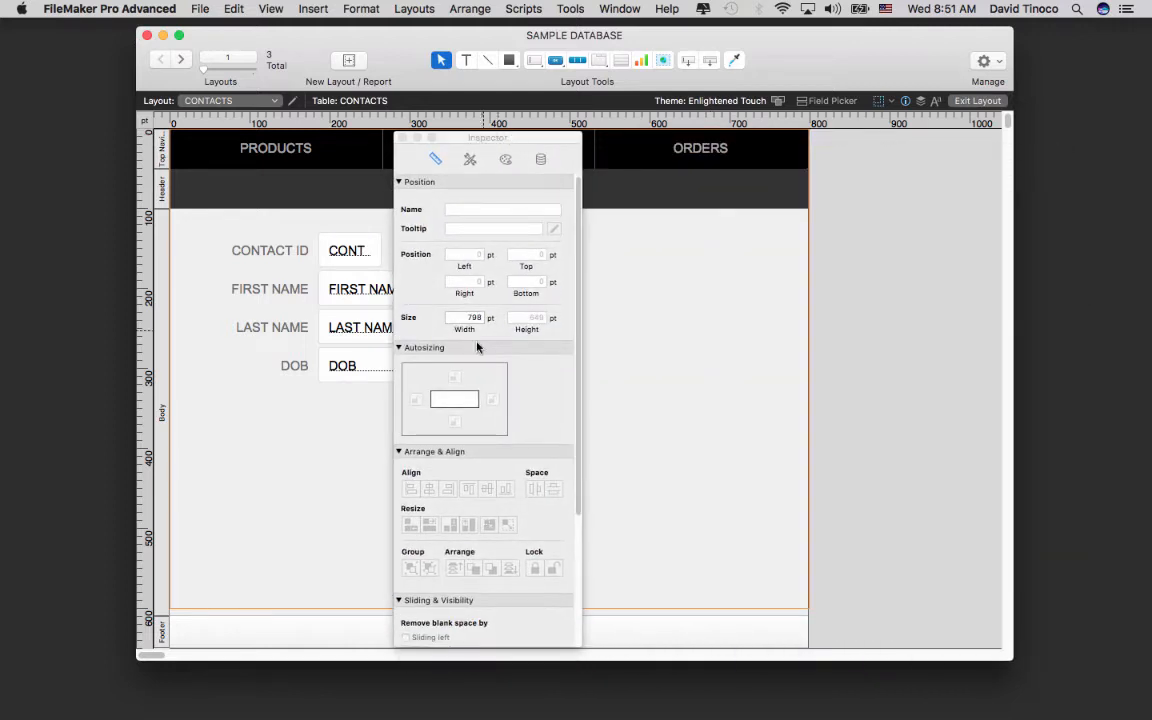
click(161, 157)
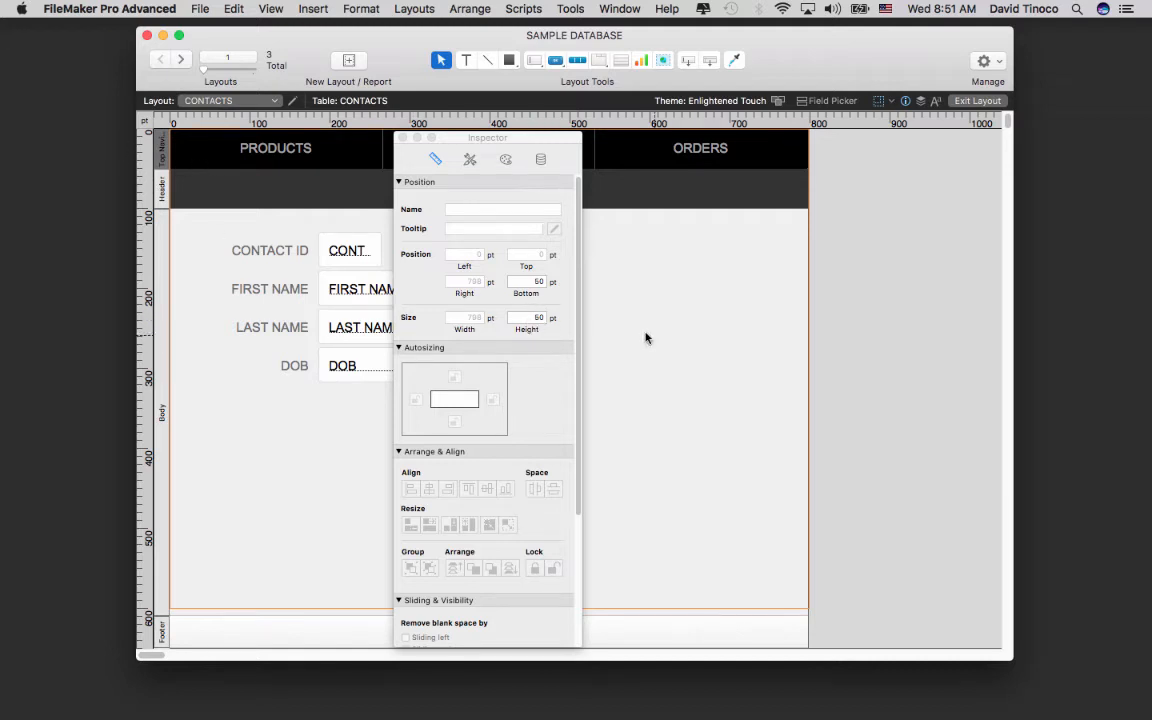
drag(509, 141, 961, 164)
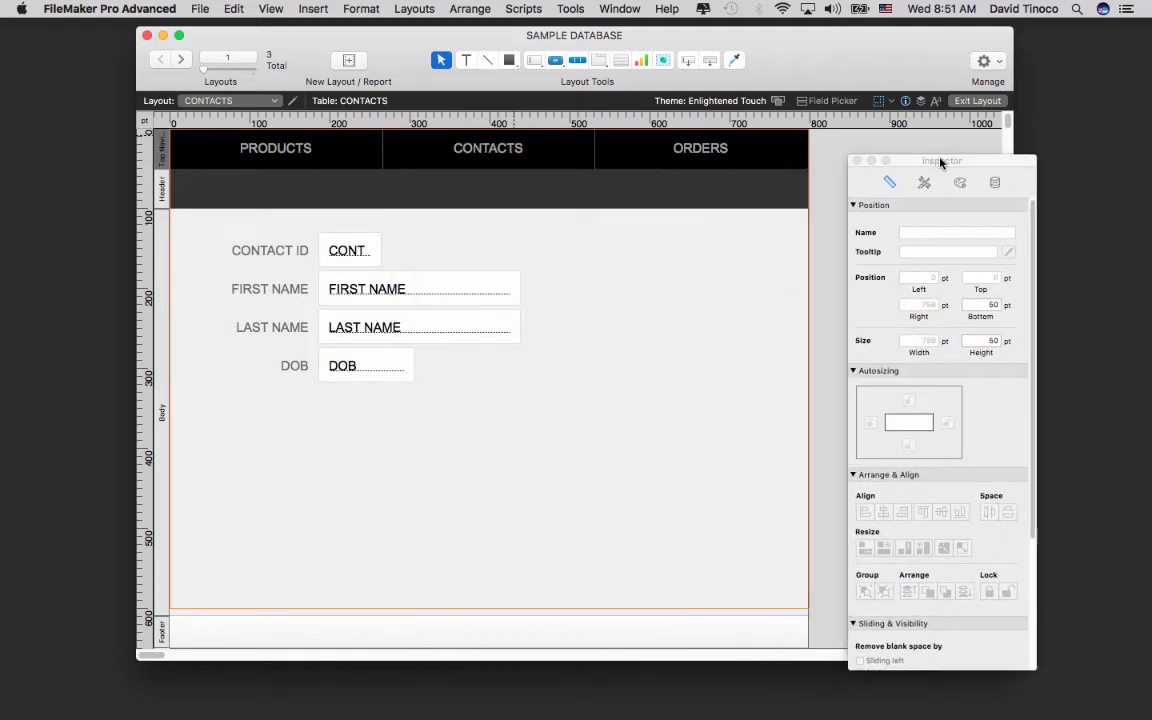
click(279, 163)
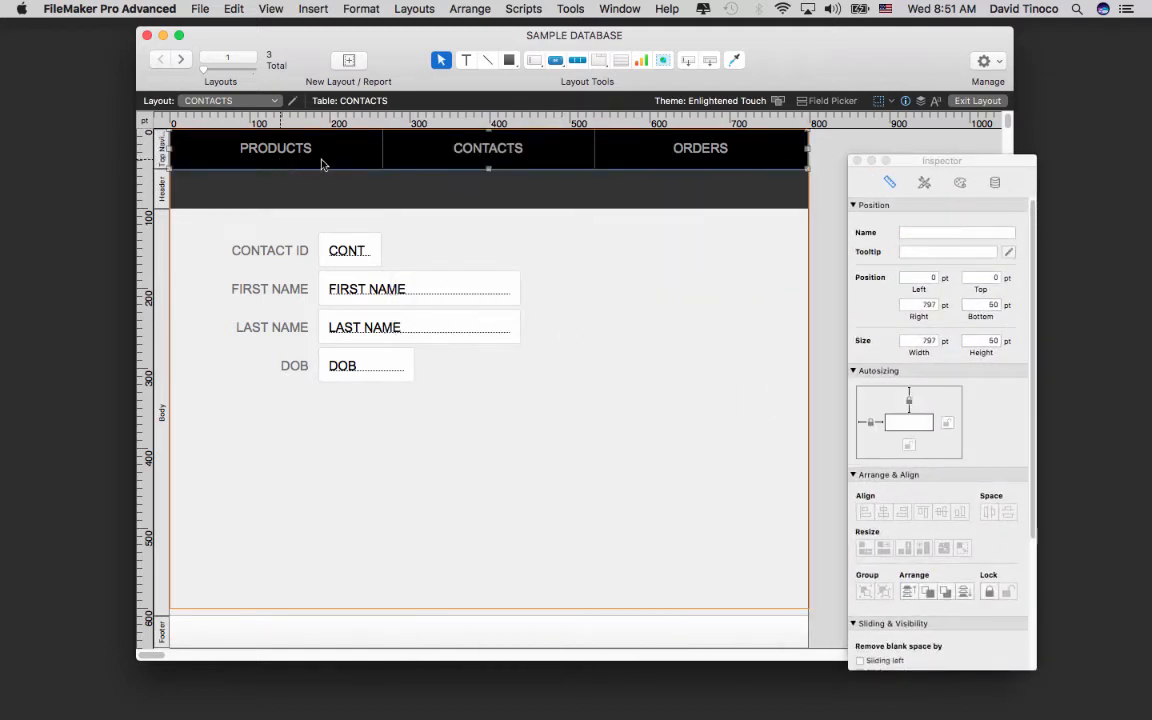
click(633, 331)
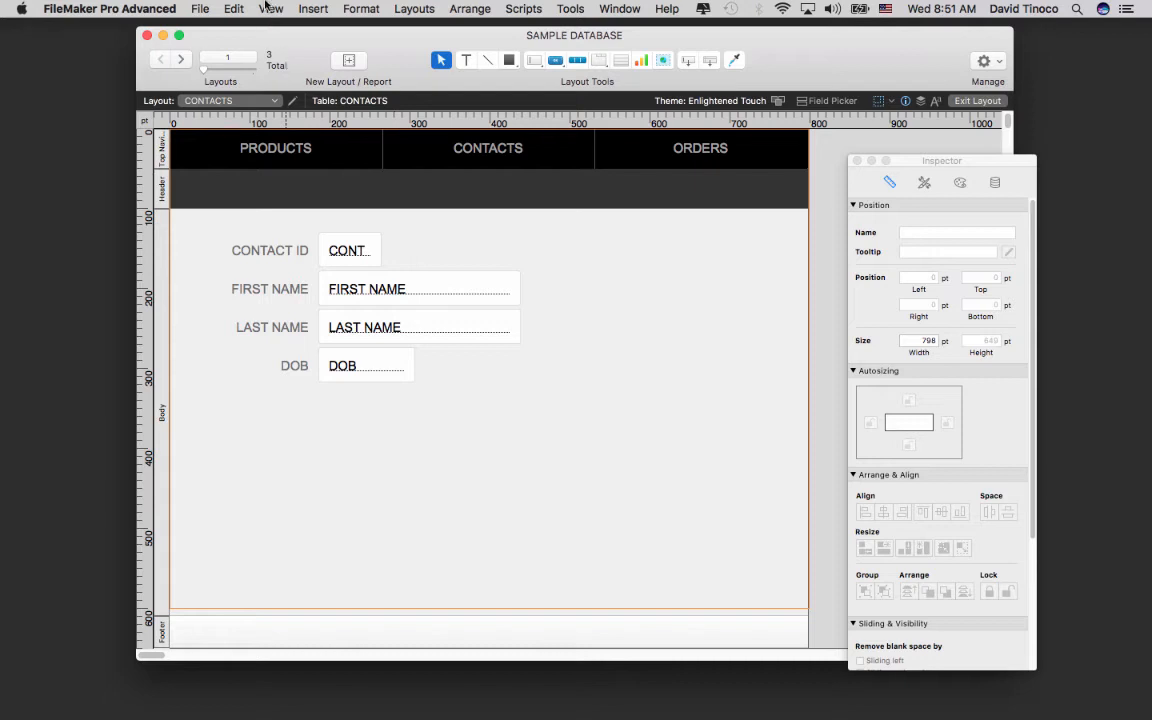
Open the button bar setup for the PRODUCTS segment, move it over the layout body, and make its action a Single Step.
click(278, 136)
click(297, 147)
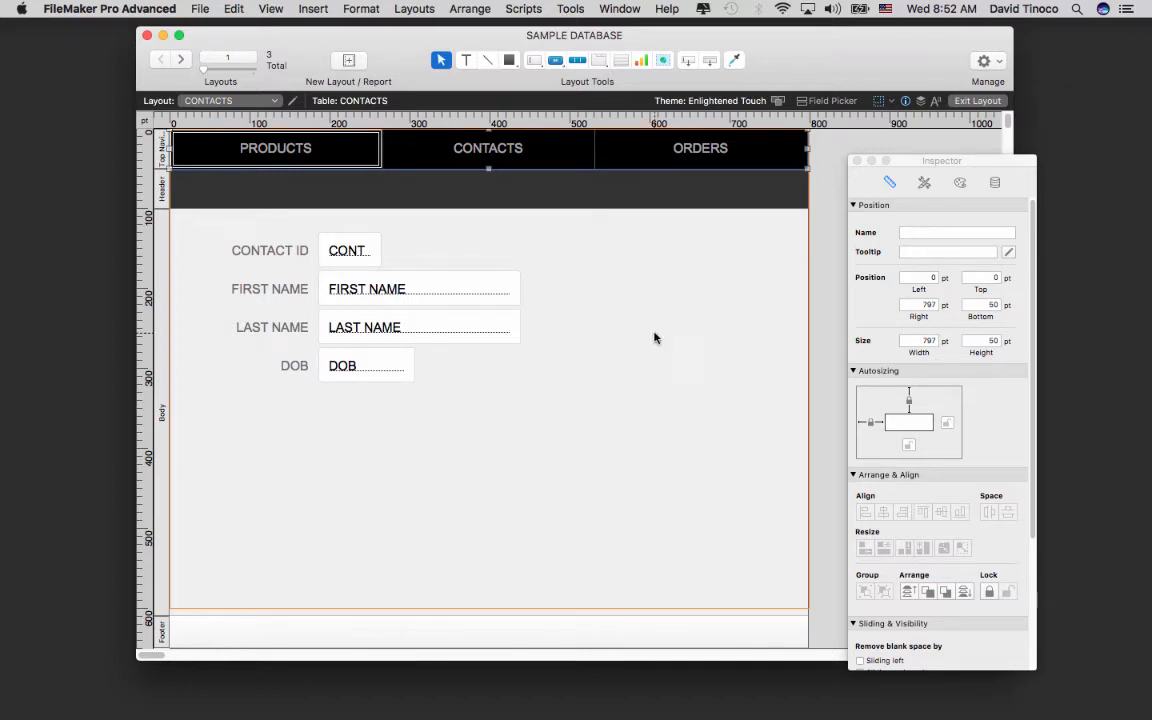
double_click(291, 156)
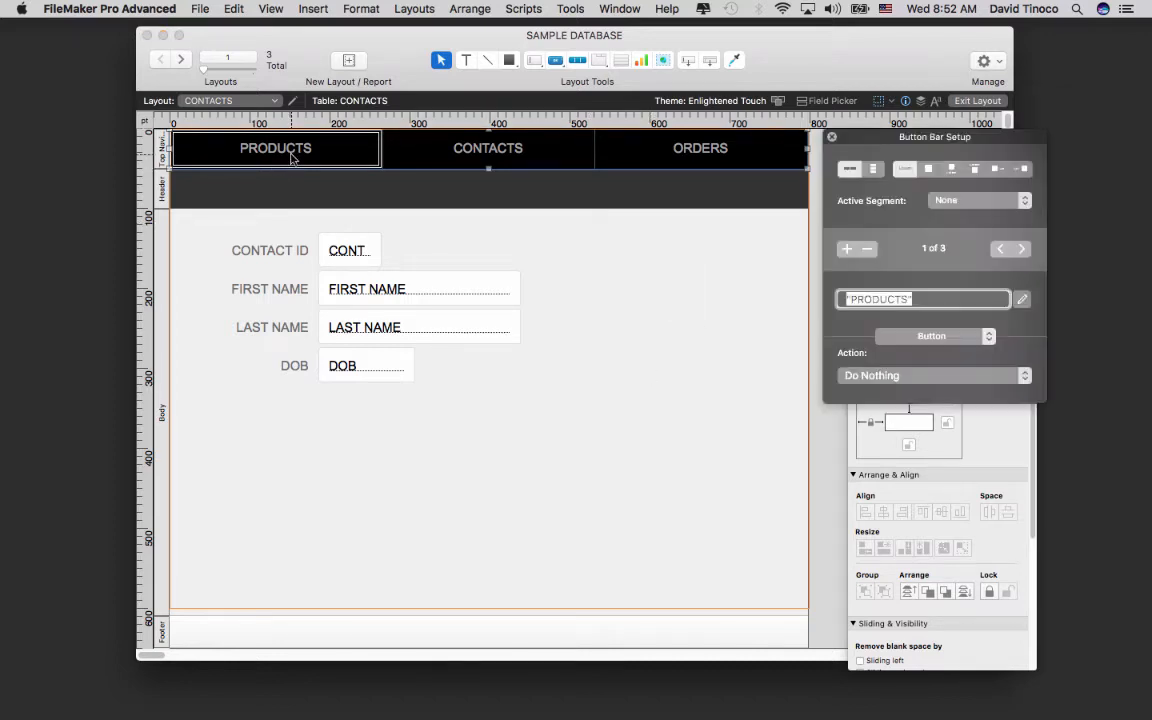
drag(915, 142, 645, 229)
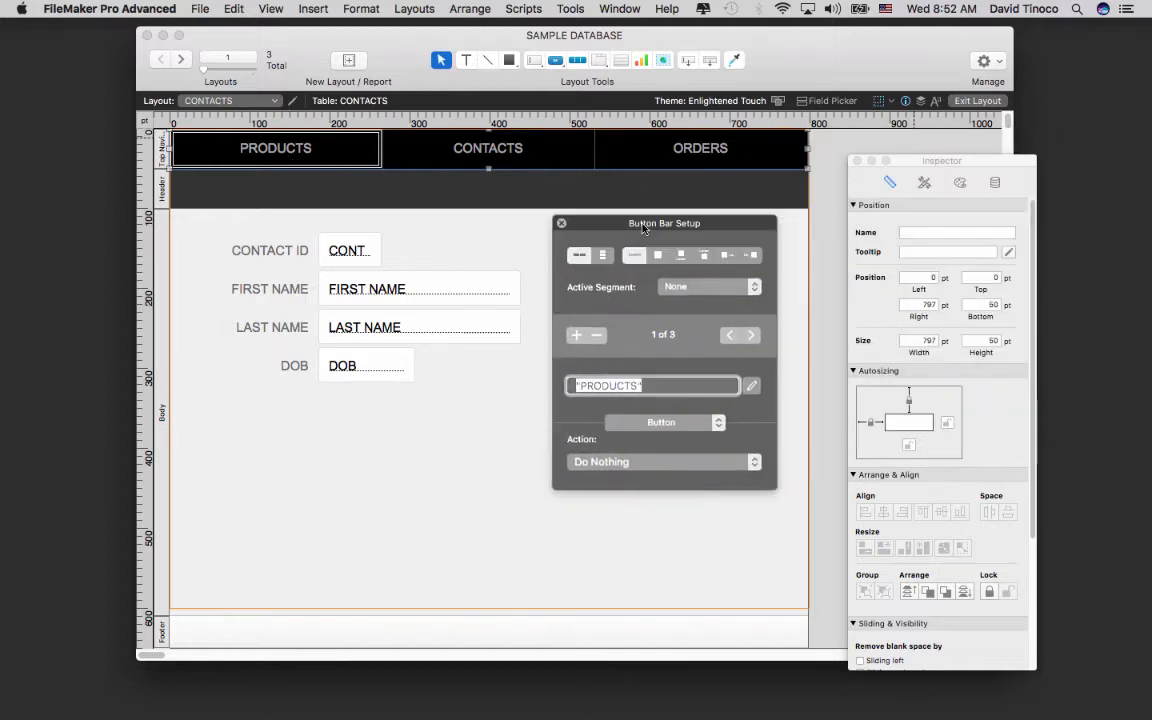
click(678, 462)
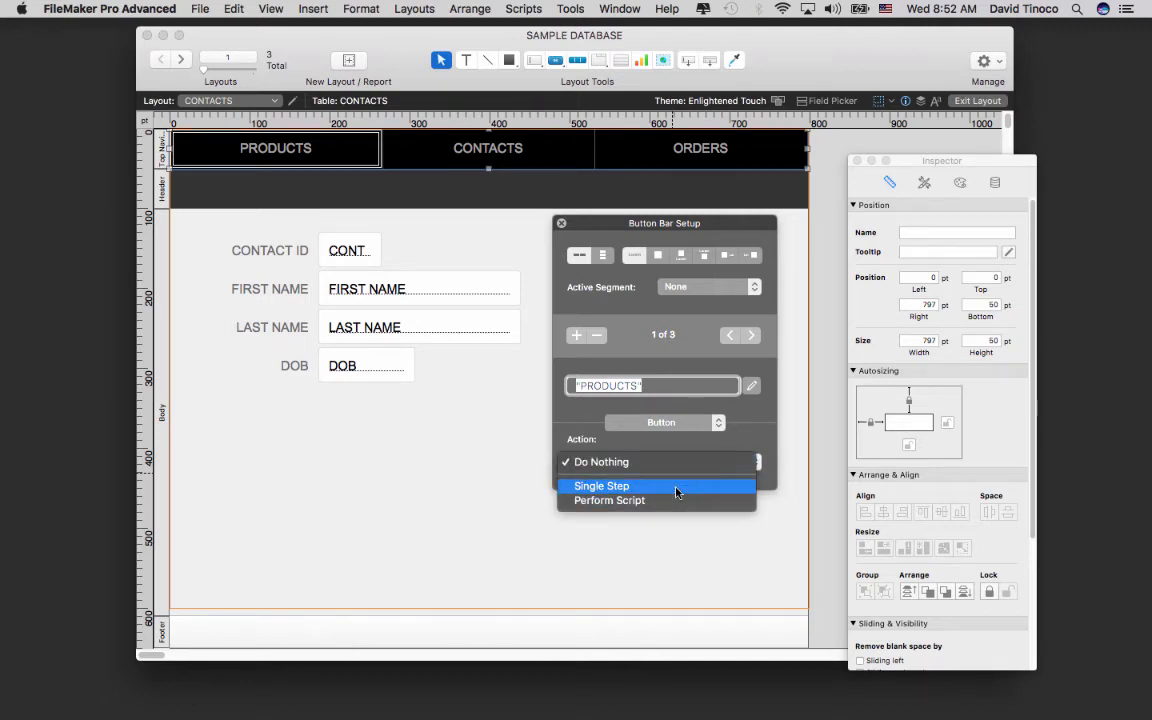
click(676, 487)
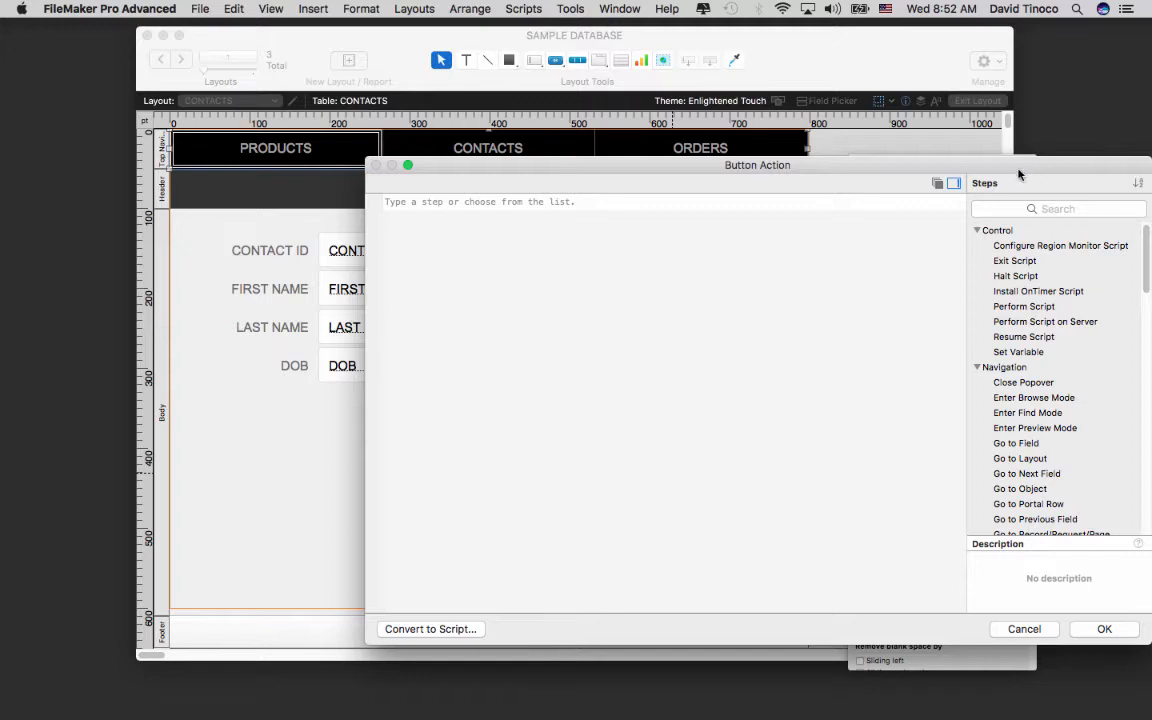
Add a Go to Layout step that targets the PRODUCTS layout as the PRODUCTS segment's button action.
drag(1019, 175, 877, 105)
click(570, 137)
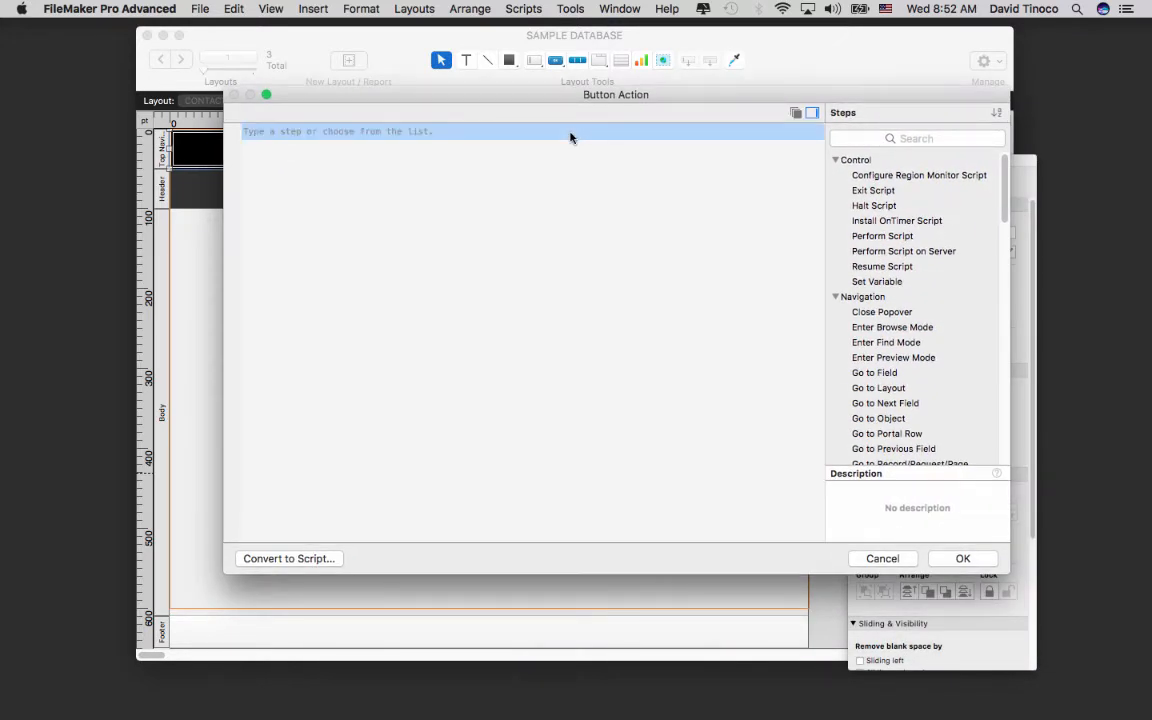
text(GO TO)
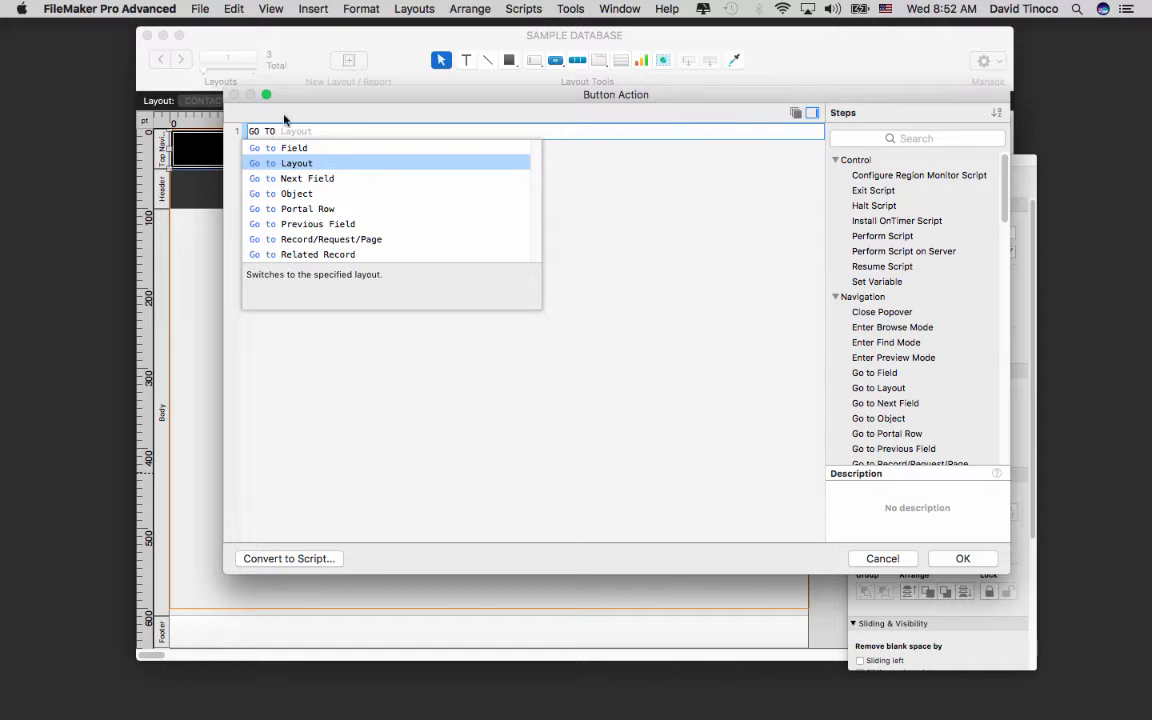
click(305, 167)
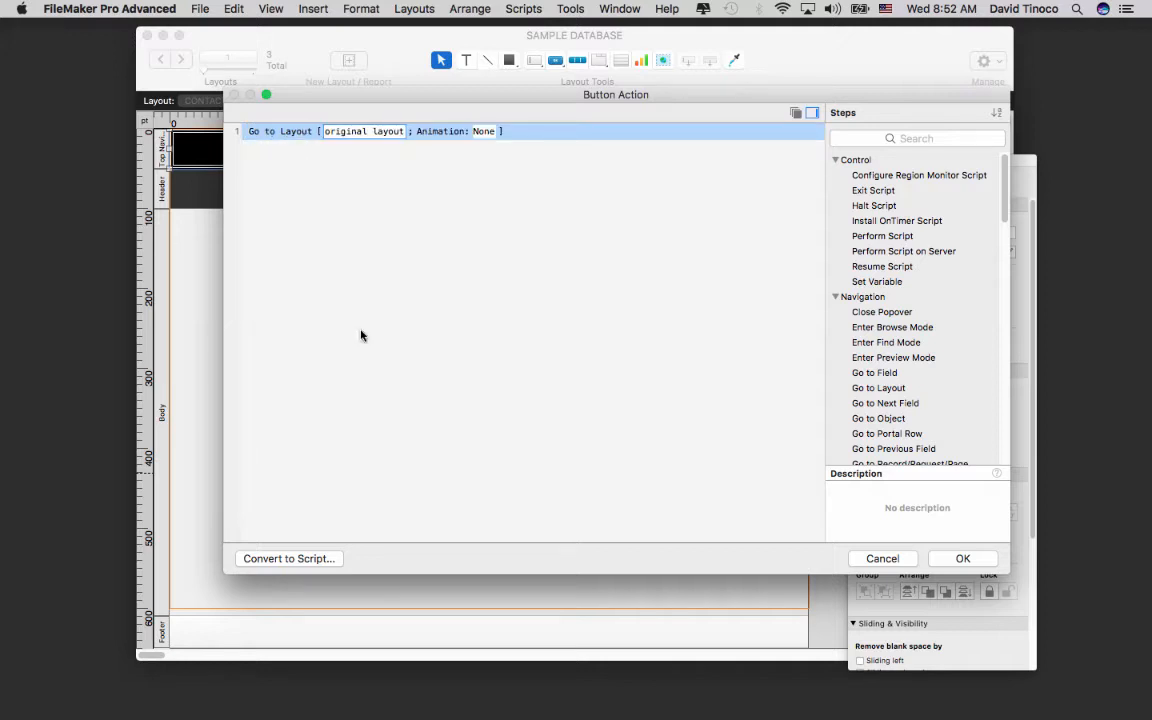
click(381, 133)
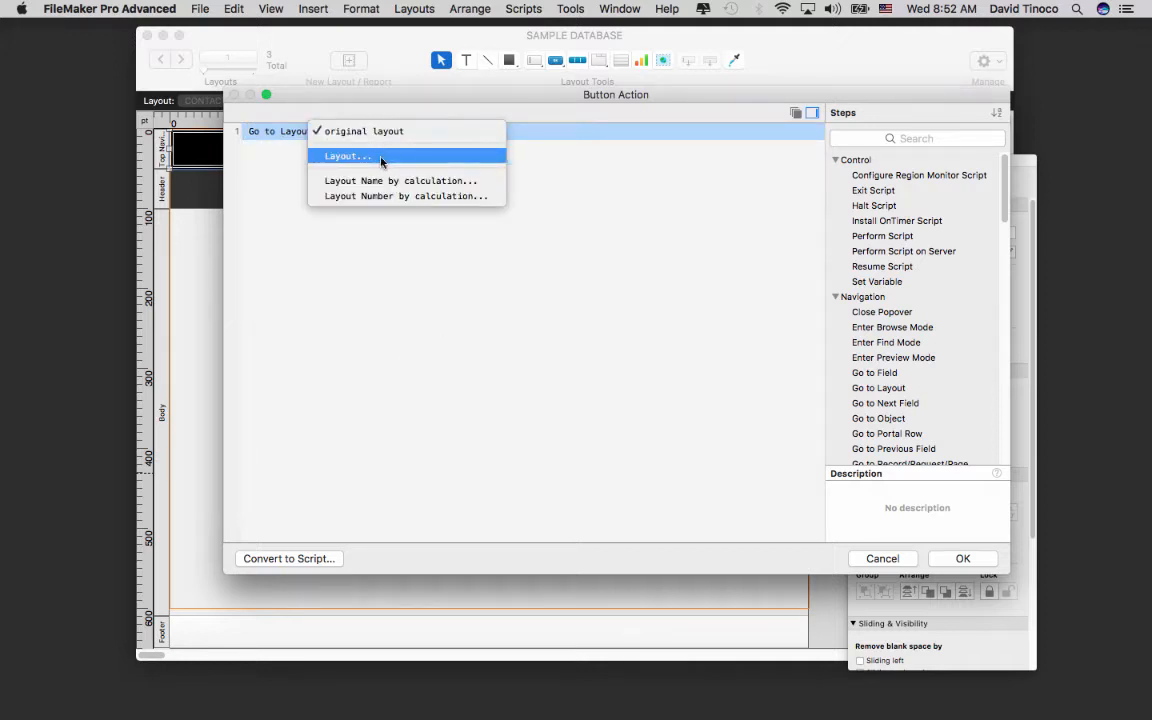
click(381, 160)
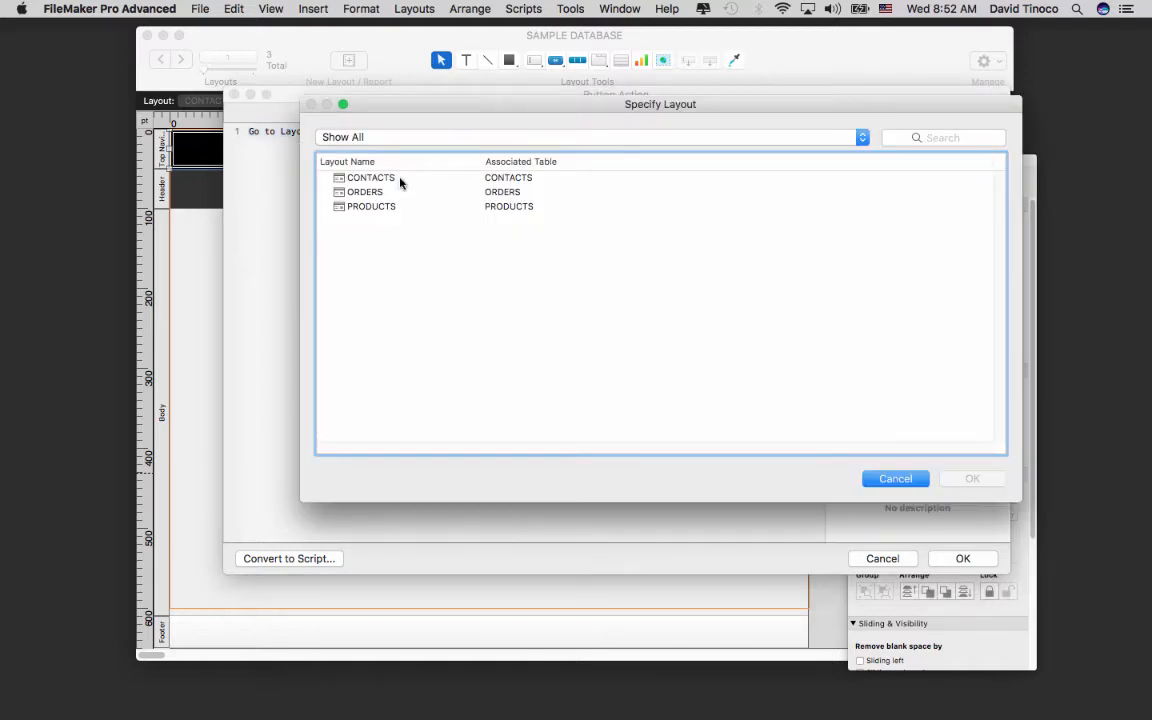
double_click(368, 208)
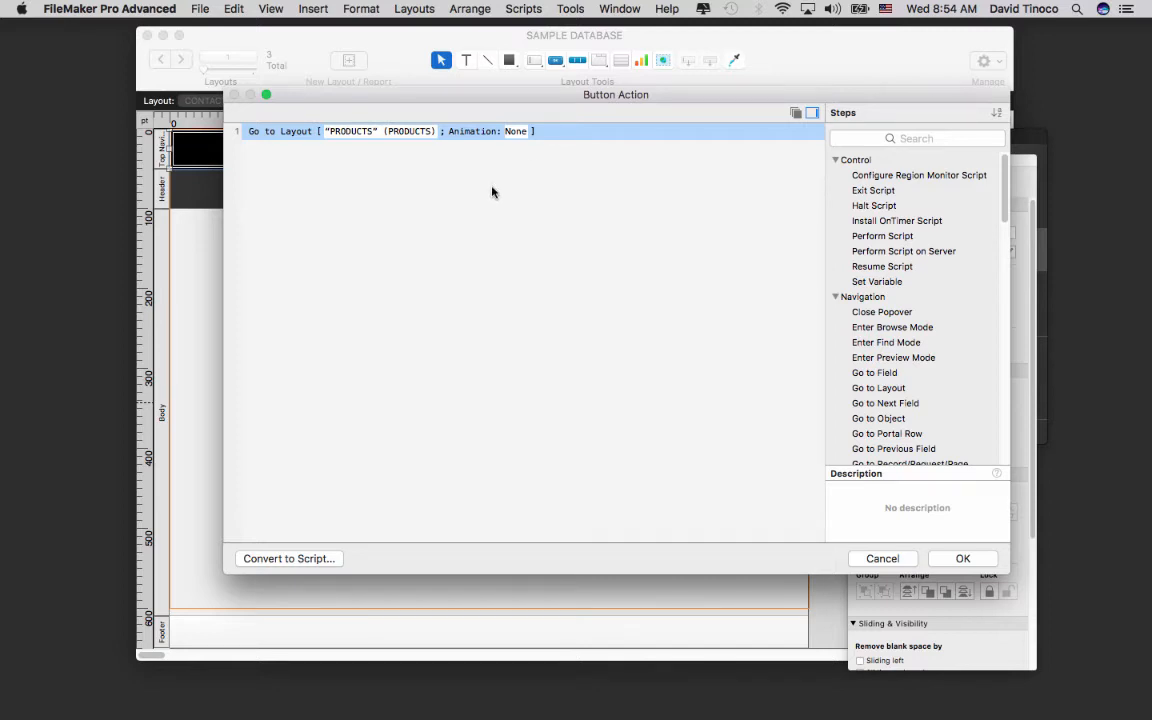
Review the animation choices for the Go to Layout step, keep None, and accept the PRODUCTS button action.
click(516, 132)
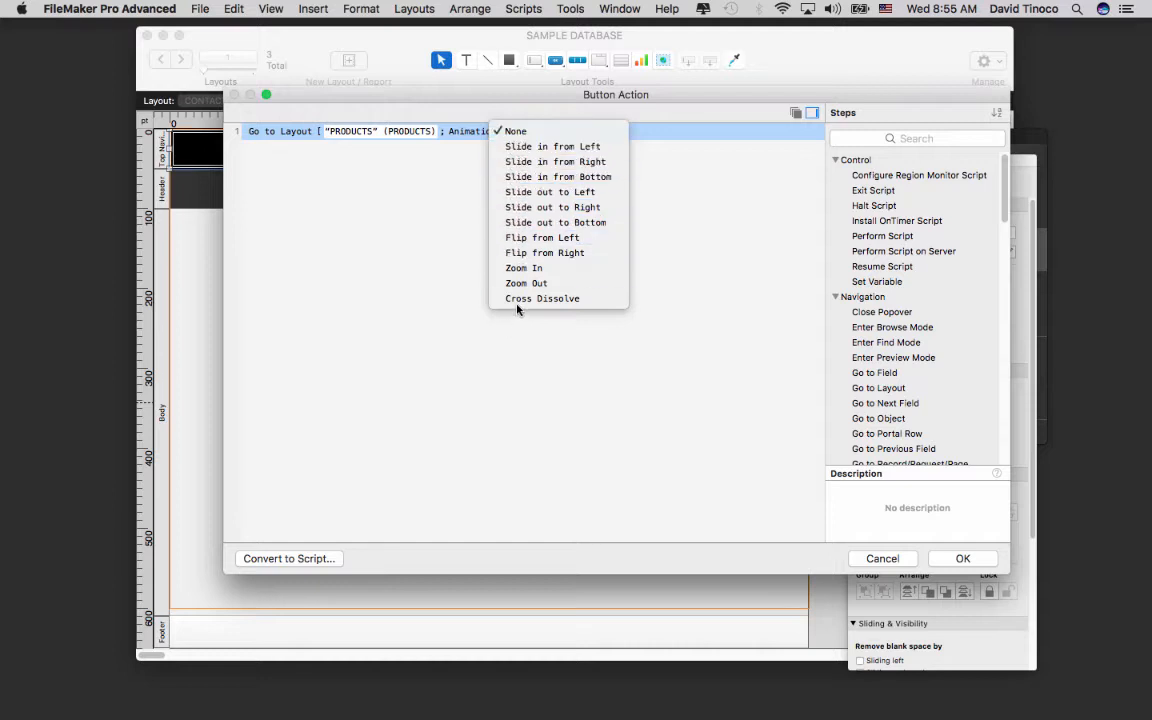
click(386, 237)
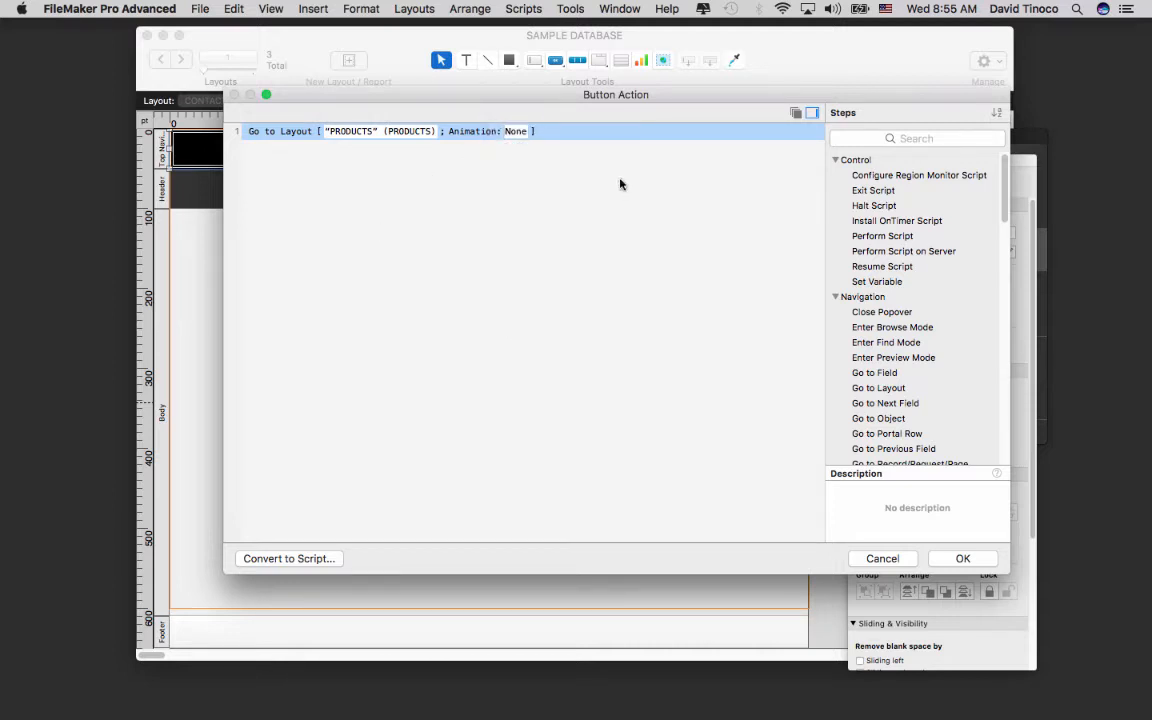
click(507, 134)
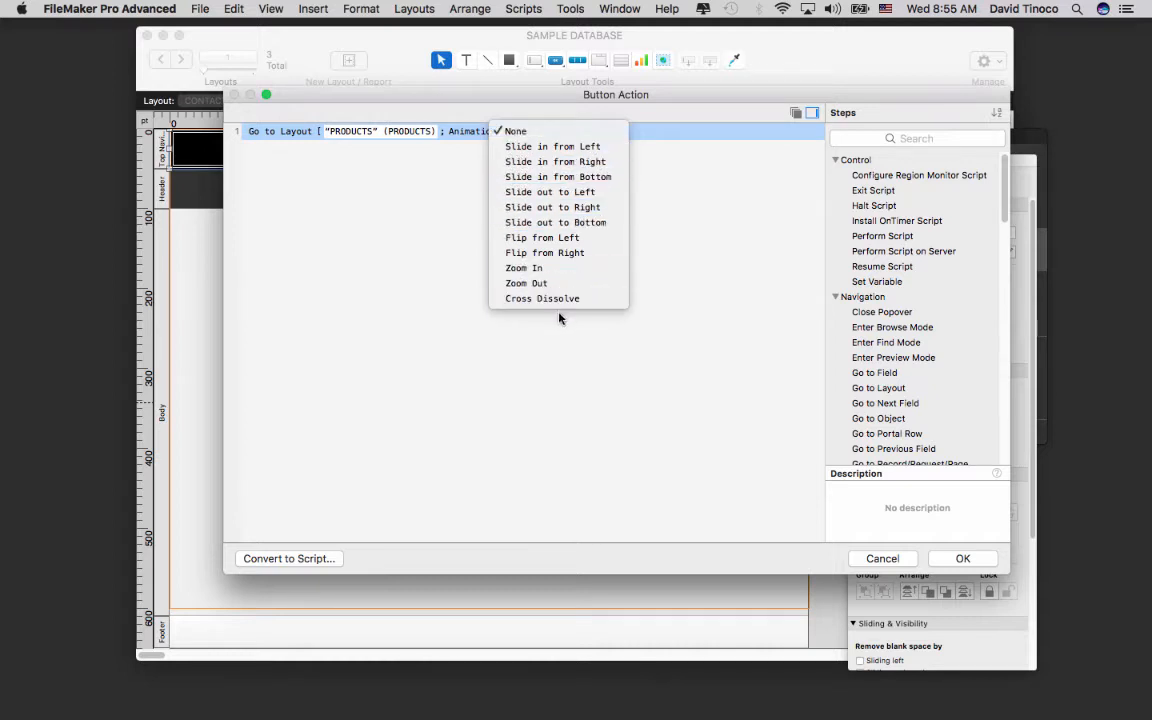
click(540, 474)
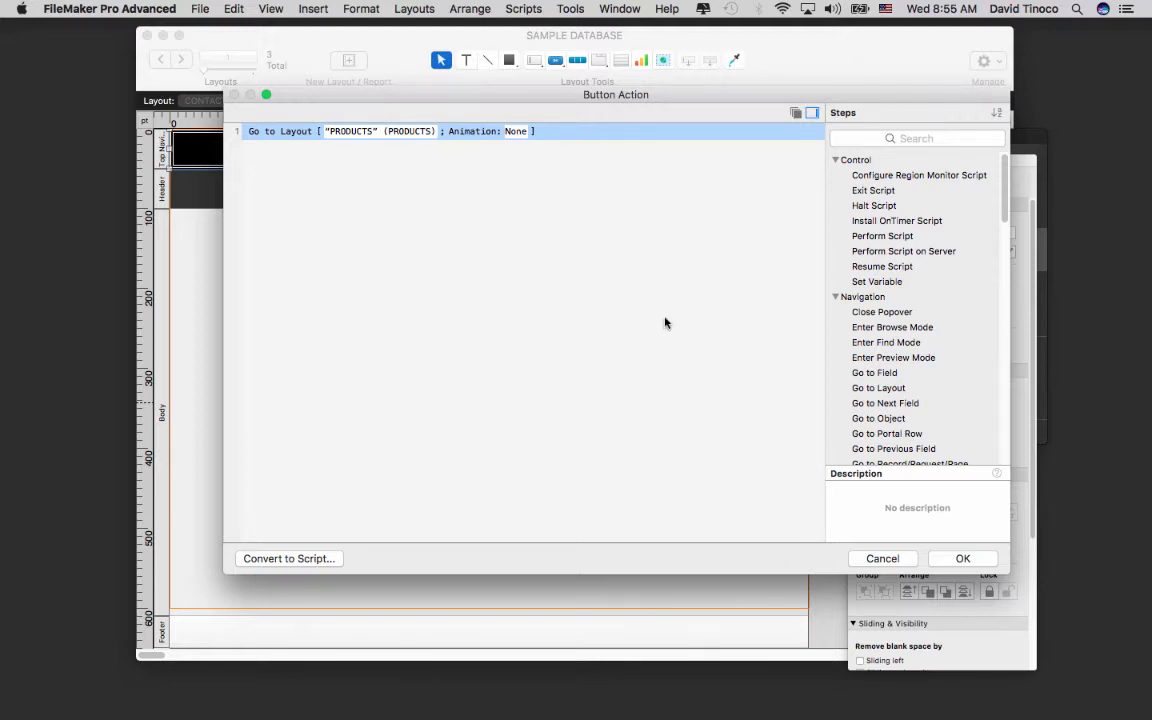
click(962, 559)
Give the CONTACTS segment a Single Step action that goes to the CONTACTS layout.
click(451, 147)
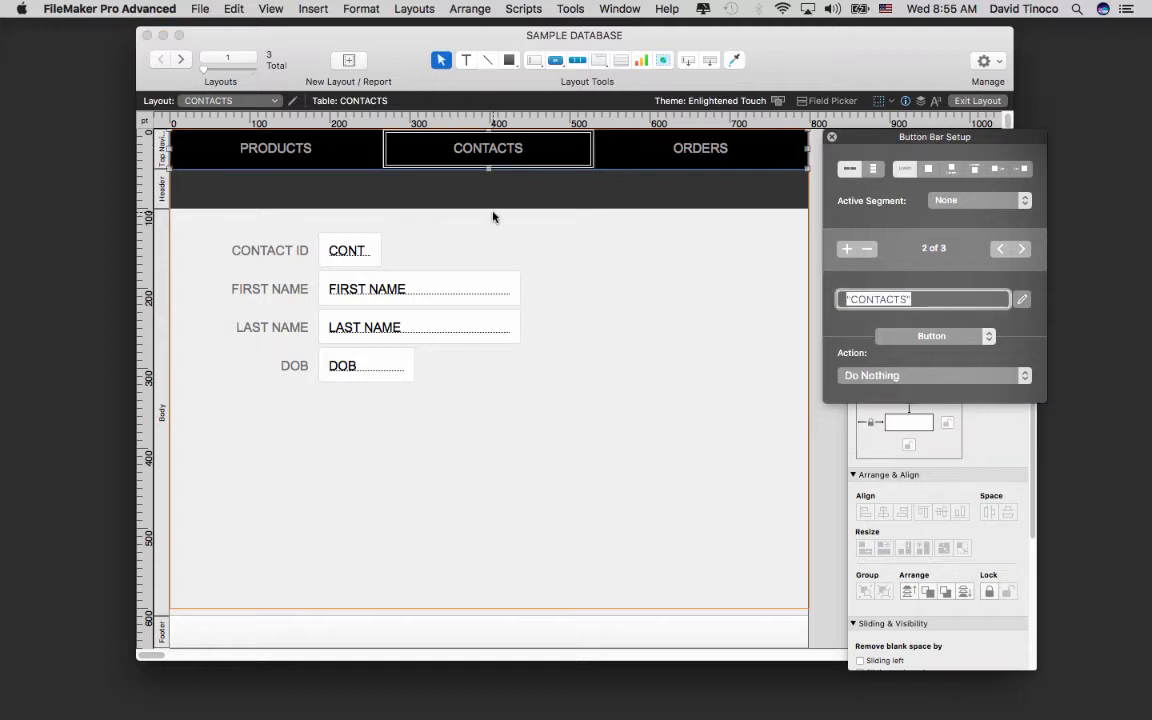
click(870, 375)
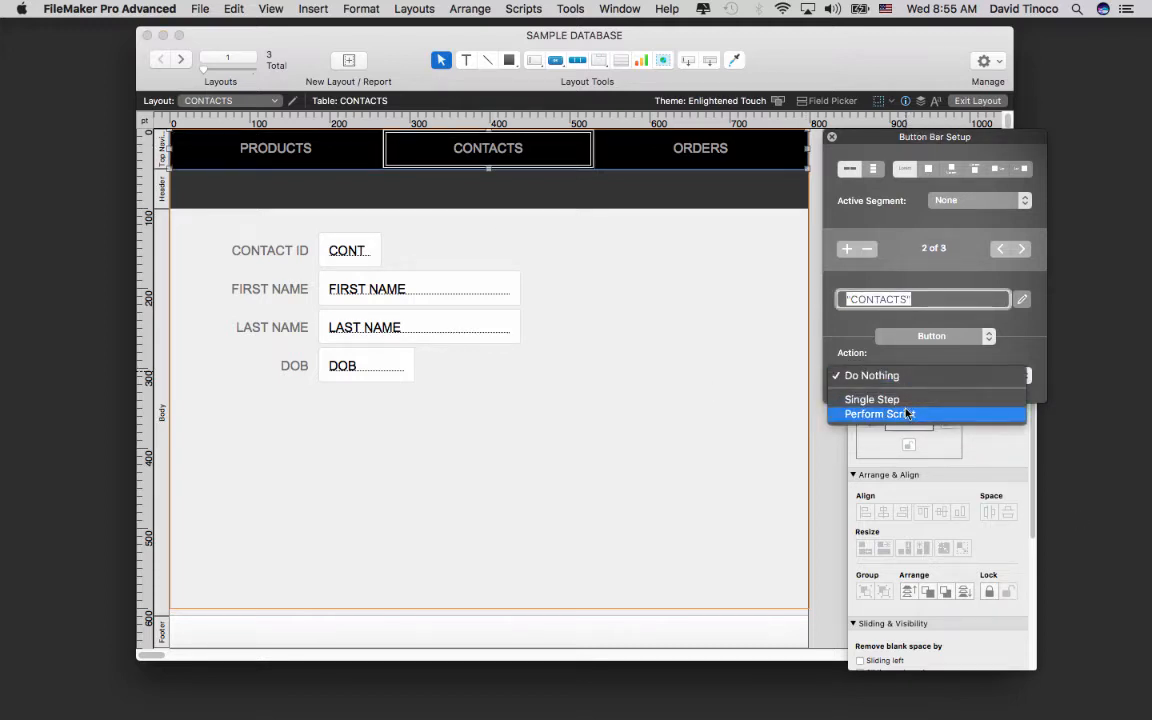
click(906, 404)
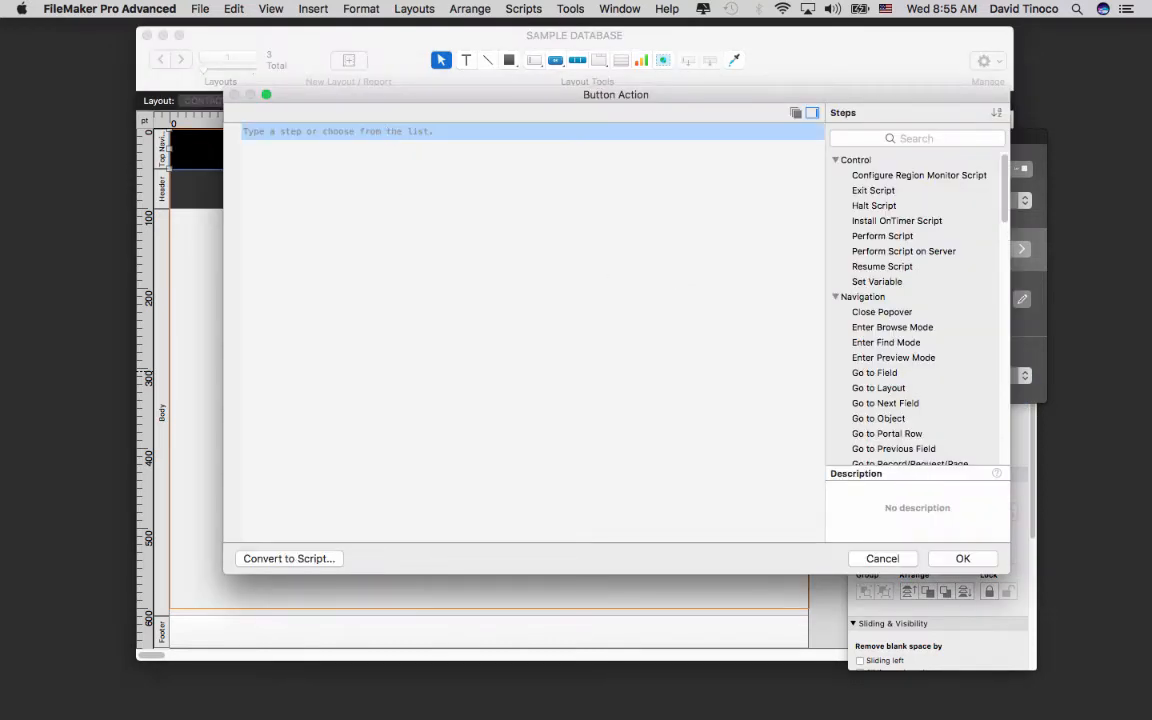
text(GO TO)
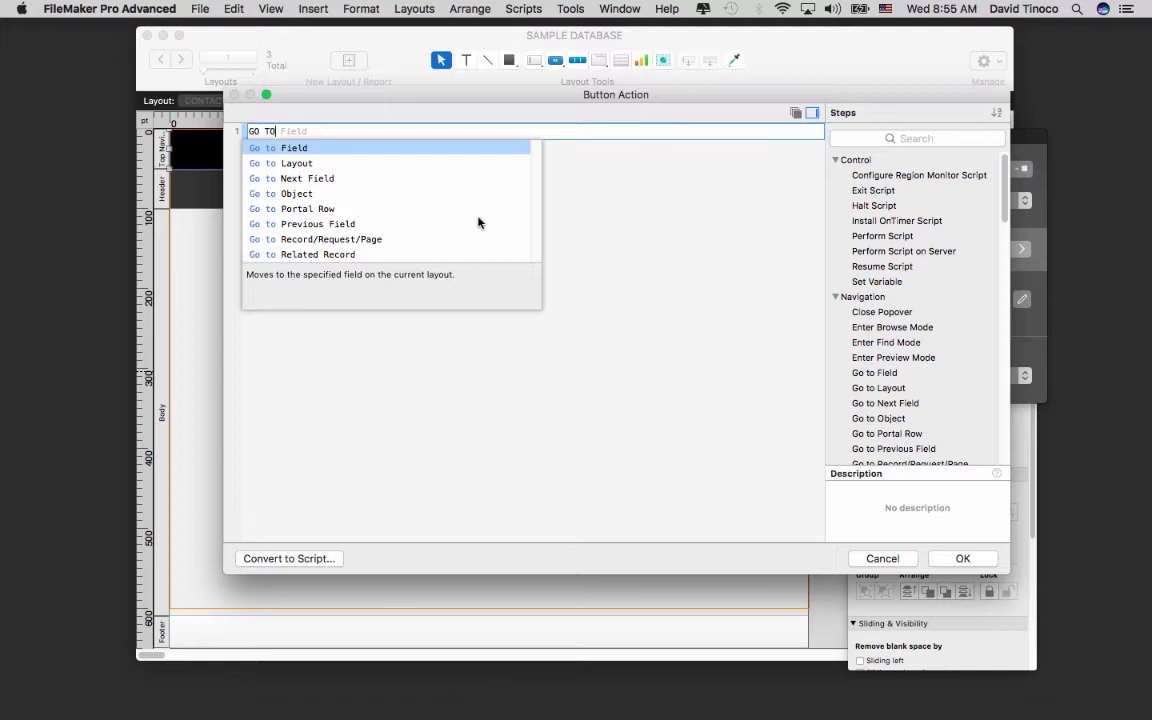
click(297, 164)
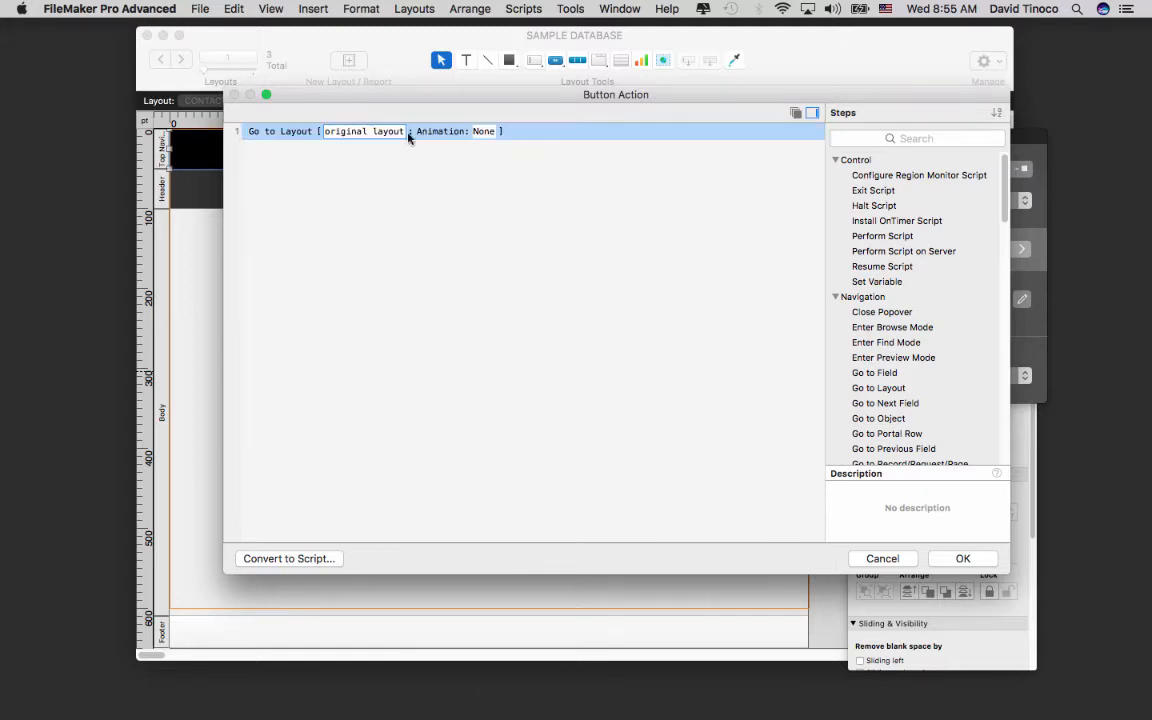
click(341, 130)
click(381, 157)
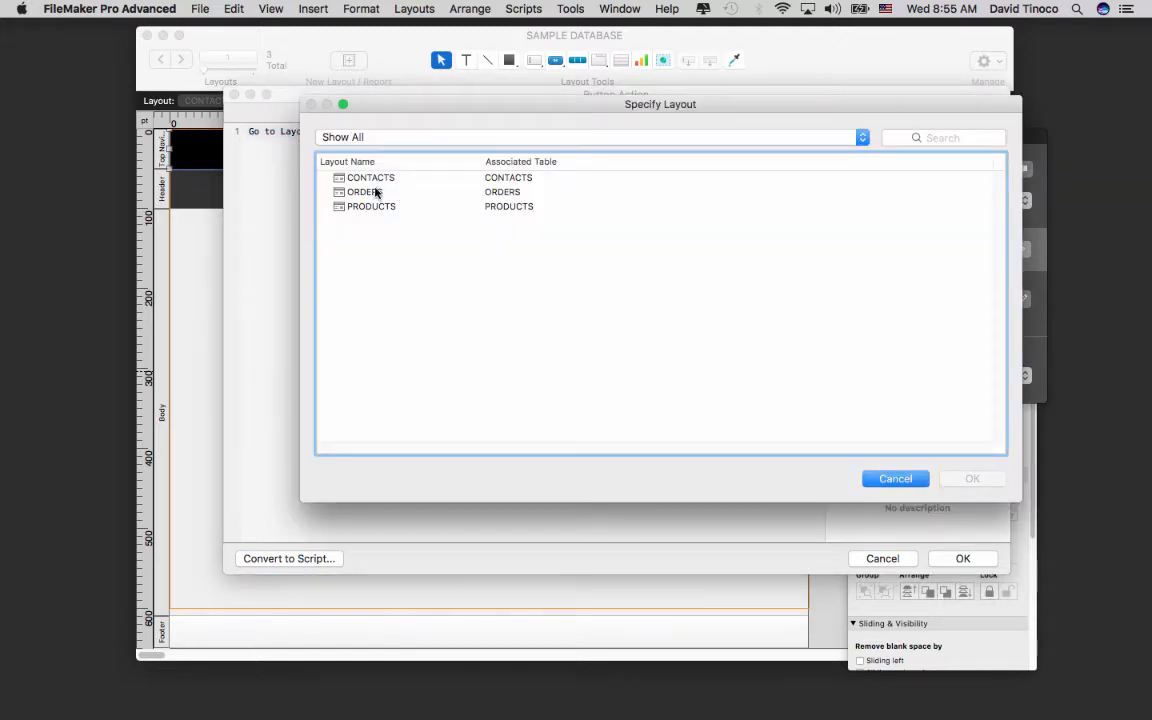
double_click(376, 179)
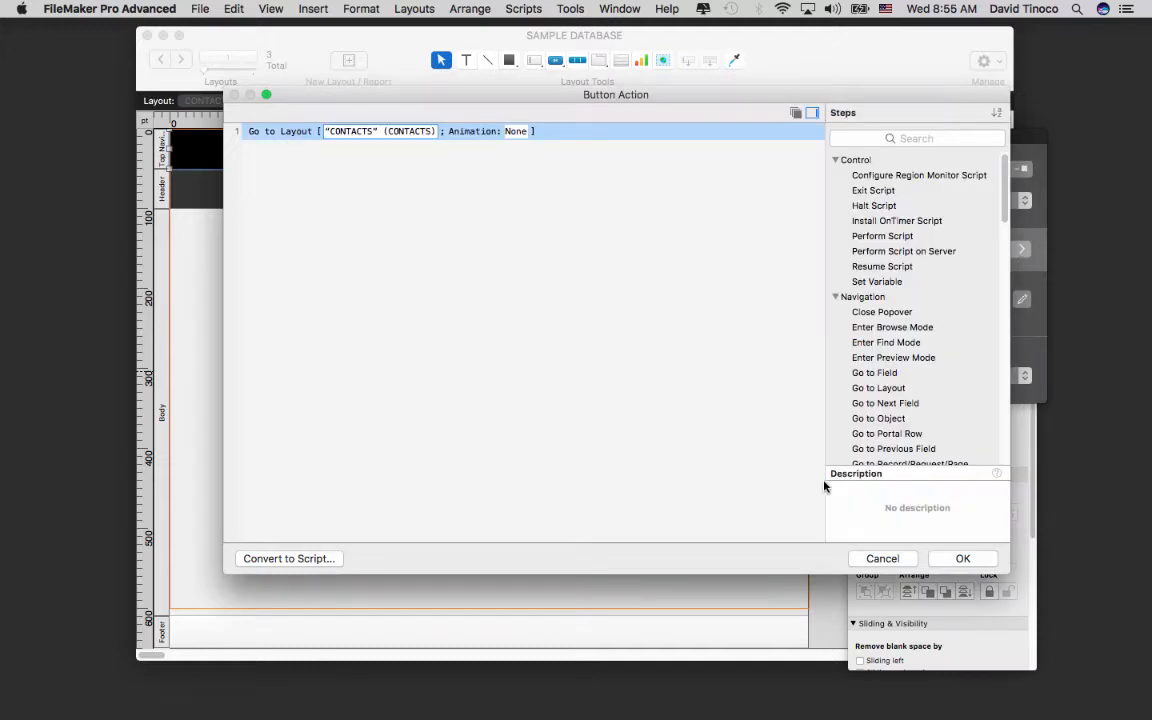
click(966, 560)
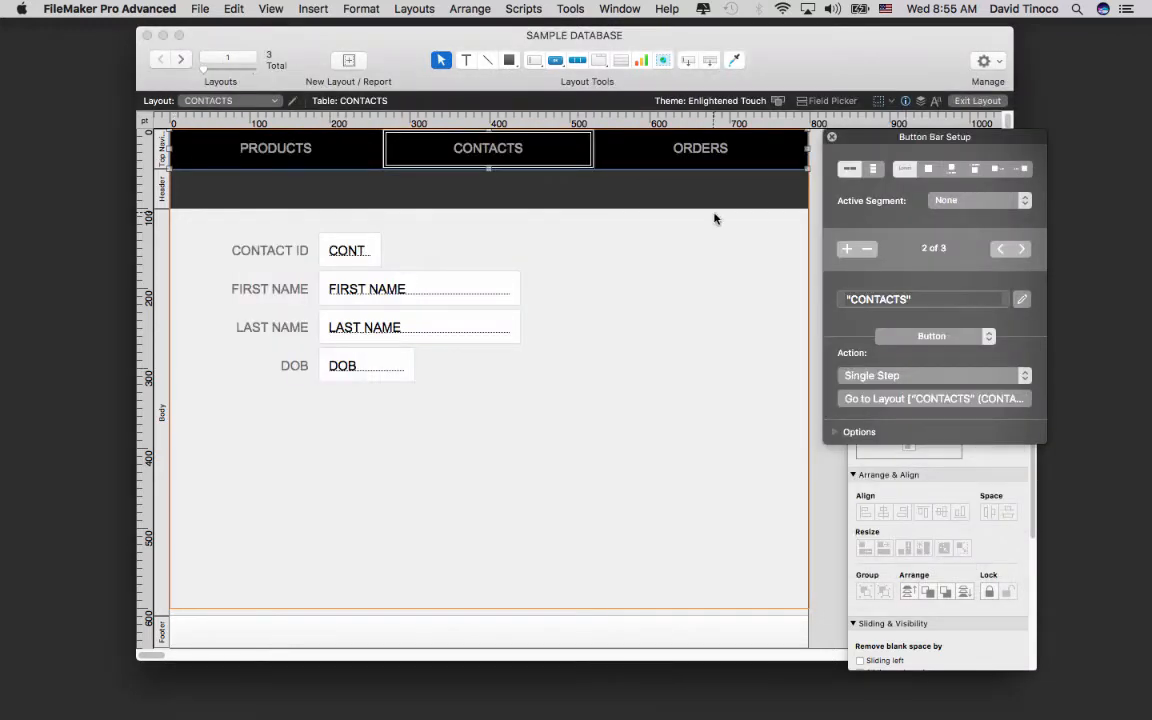
Give the ORDERS segment a Single Step action that goes to the ORDERS layout.
click(716, 150)
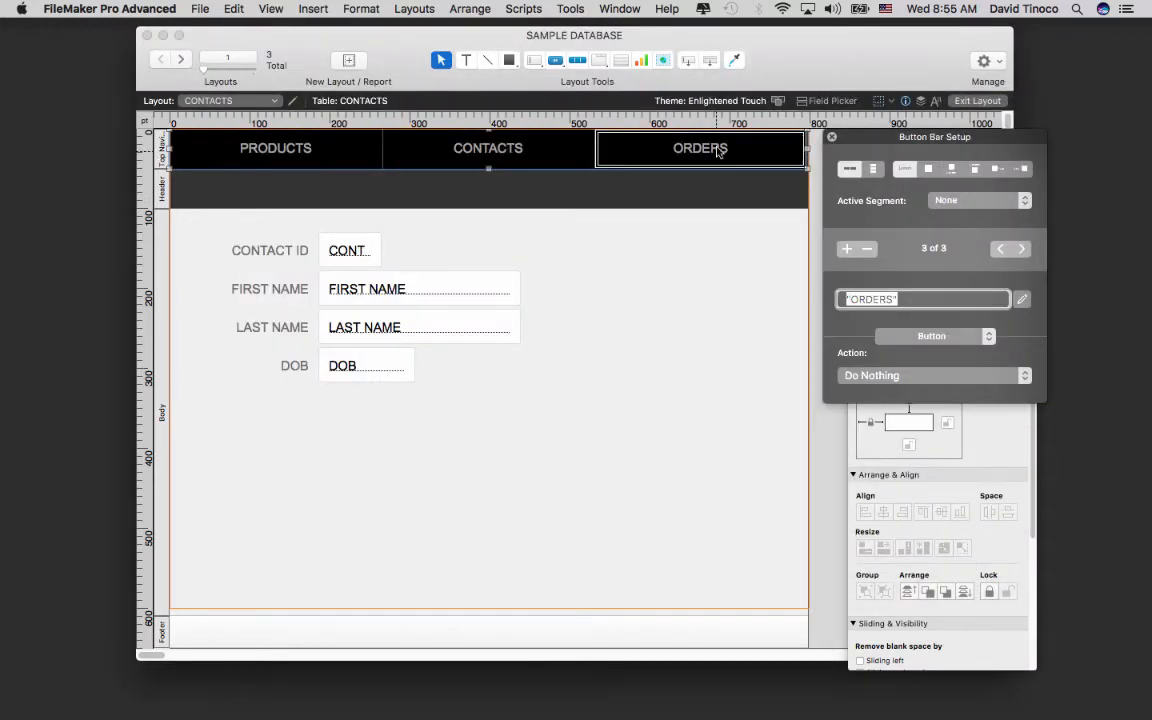
click(905, 375)
click(870, 398)
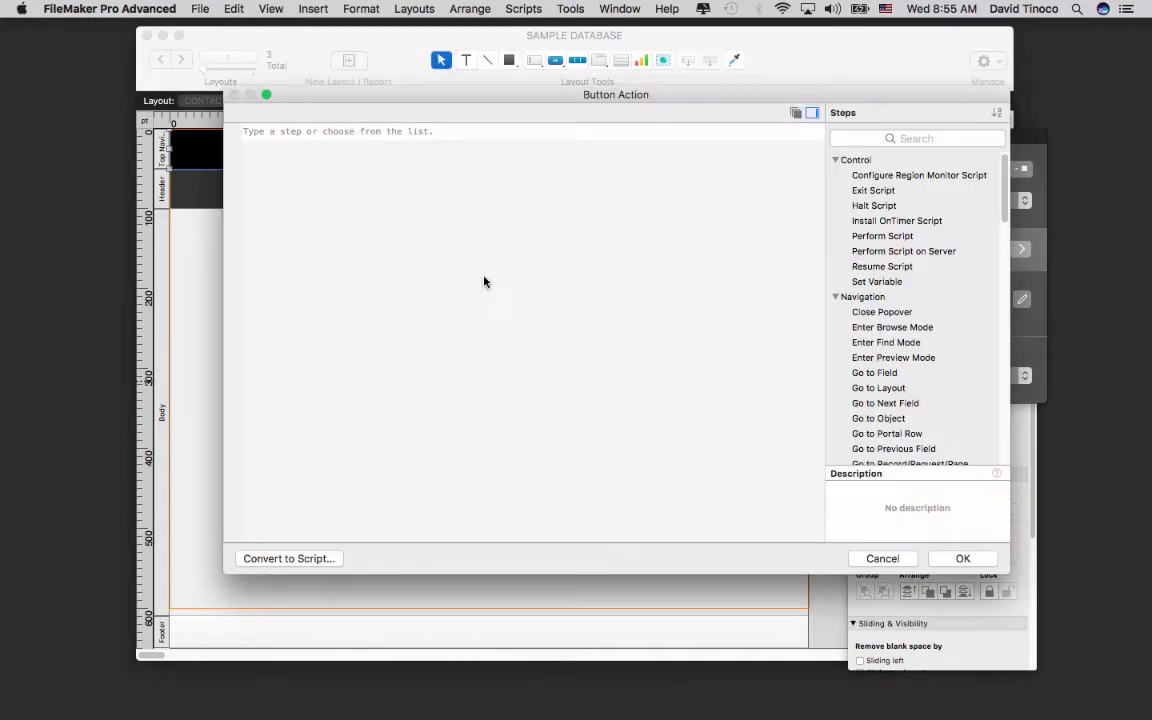
click(428, 131)
text(go to la)
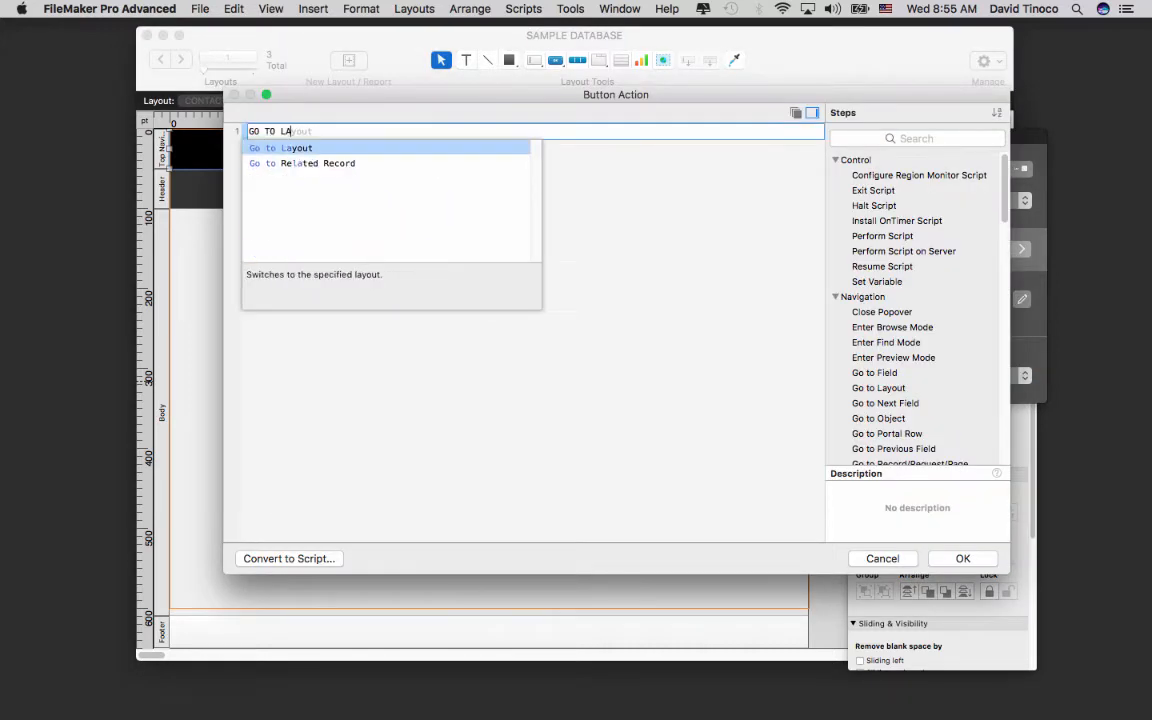
key(Return)
click(363, 131)
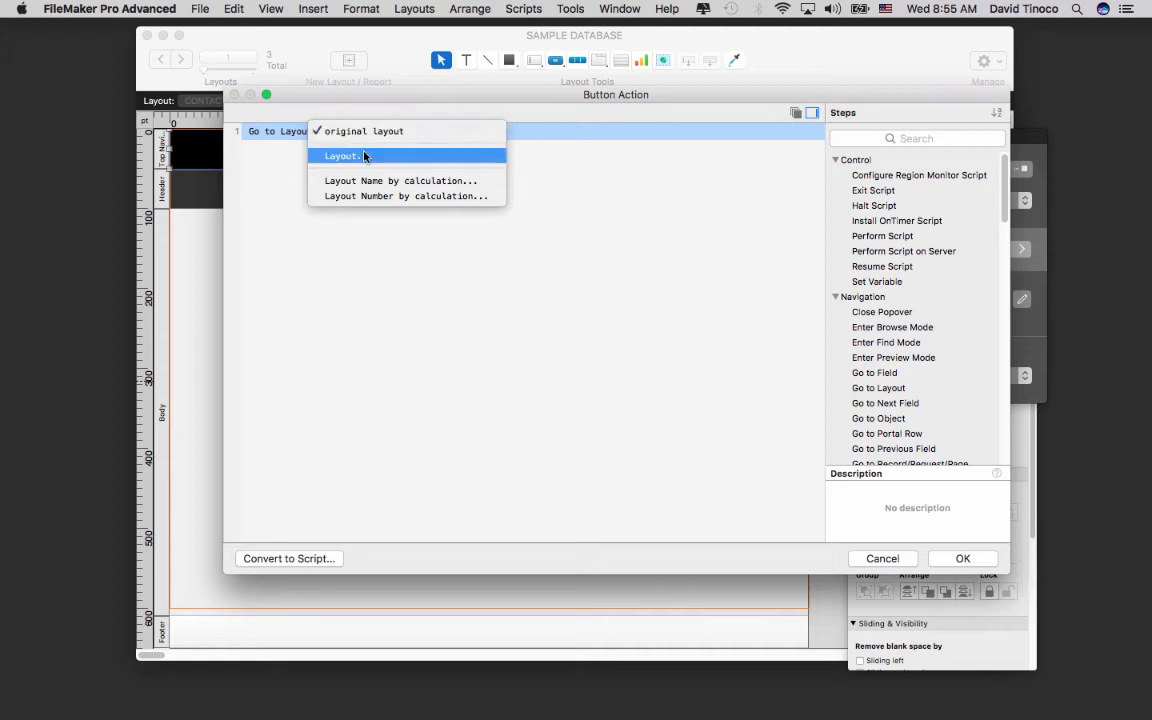
click(365, 154)
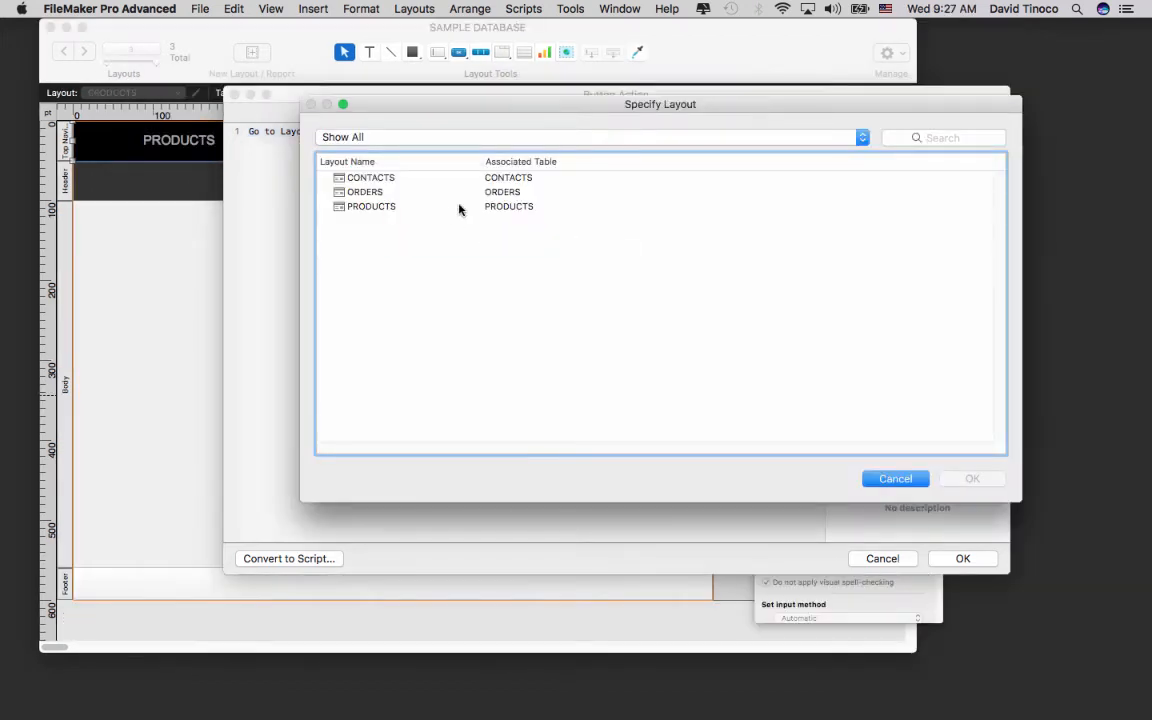
click(362, 192)
click(972, 479)
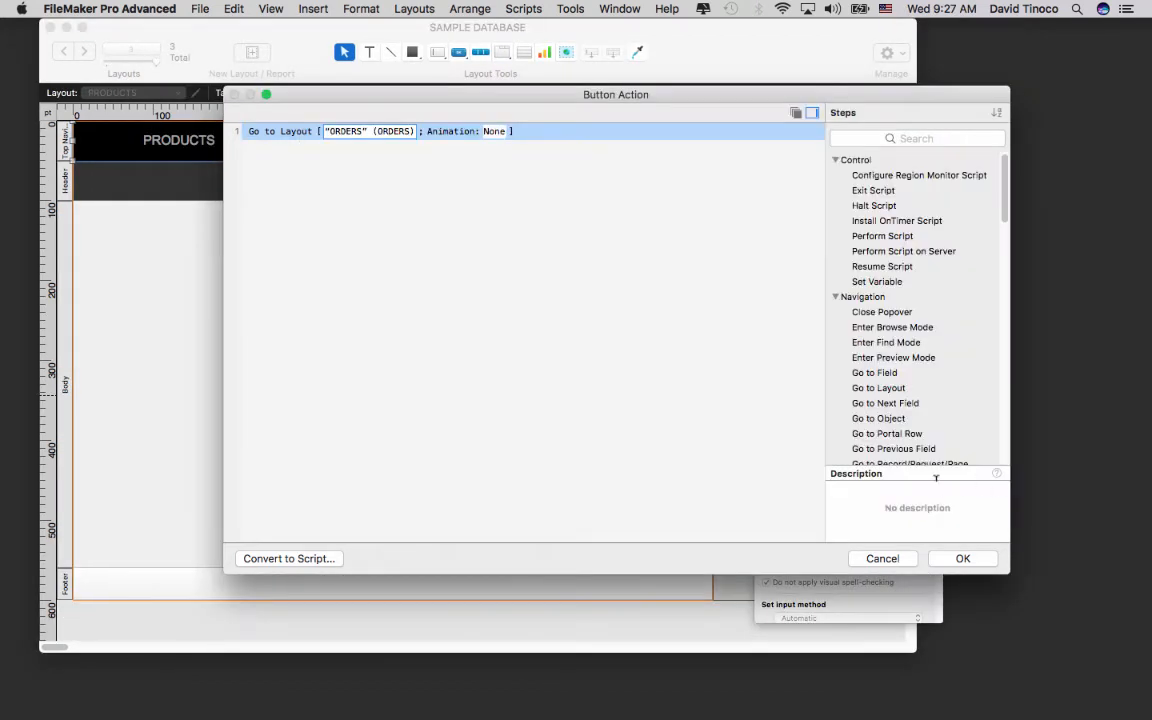
click(975, 560)
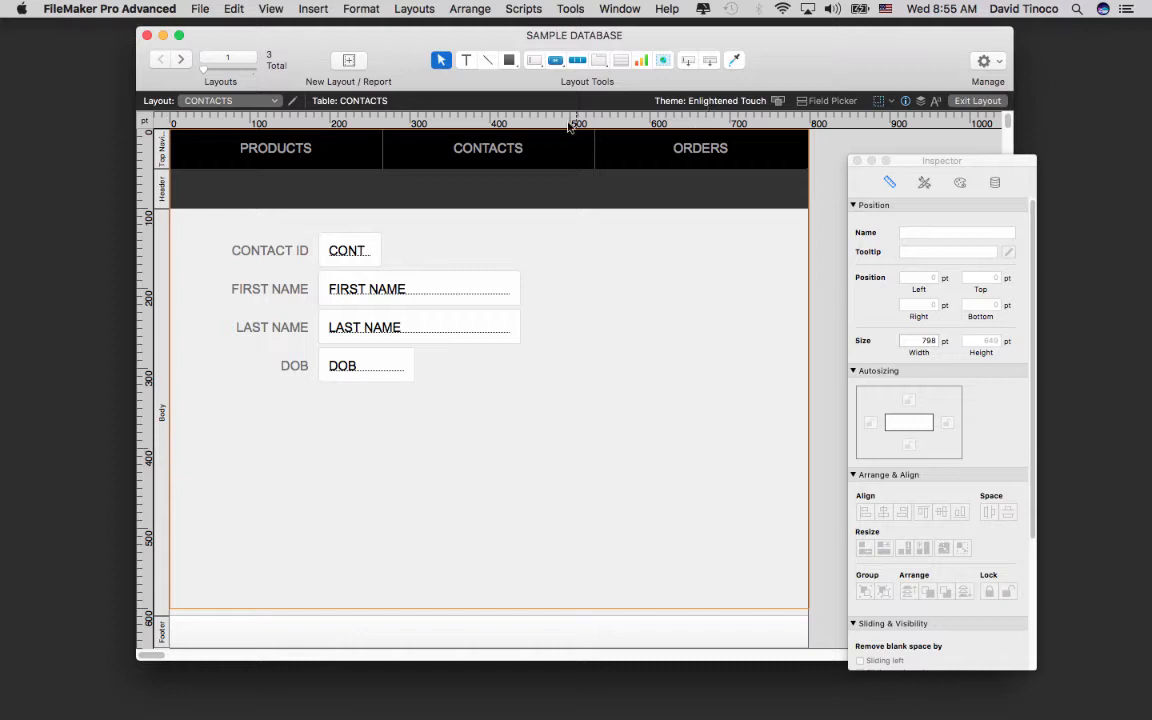
Switch to the ORDERS layout and add a Top Navigation part to it.
click(543, 149)
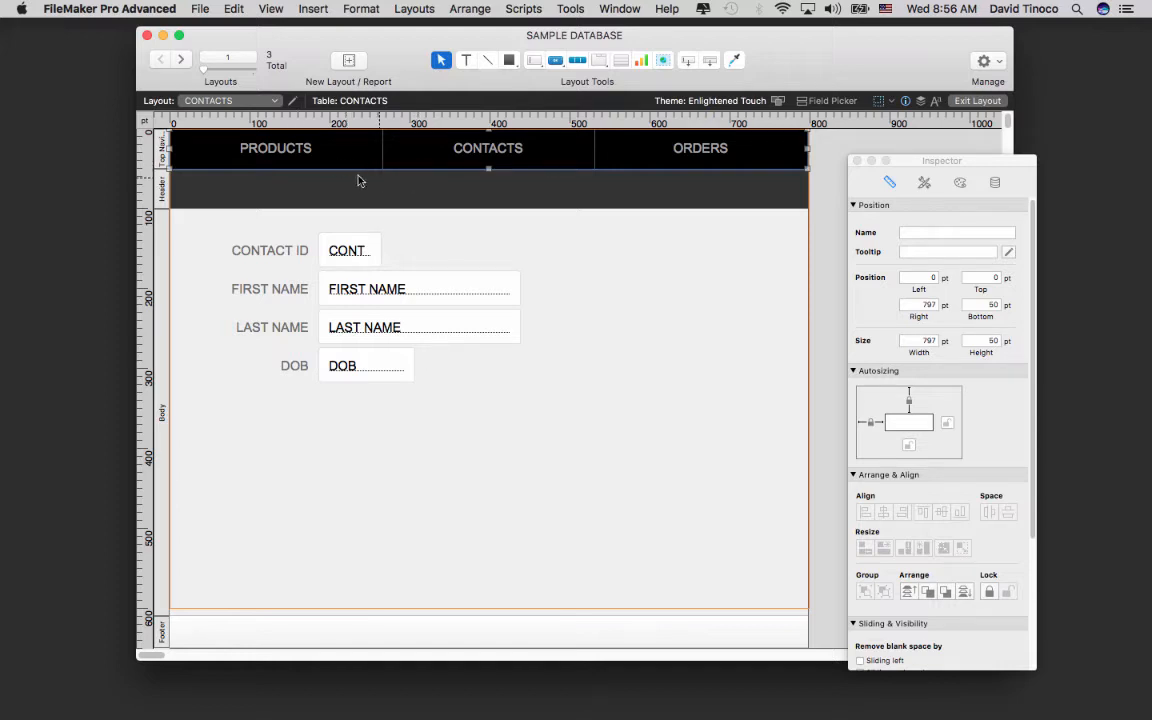
click(568, 266)
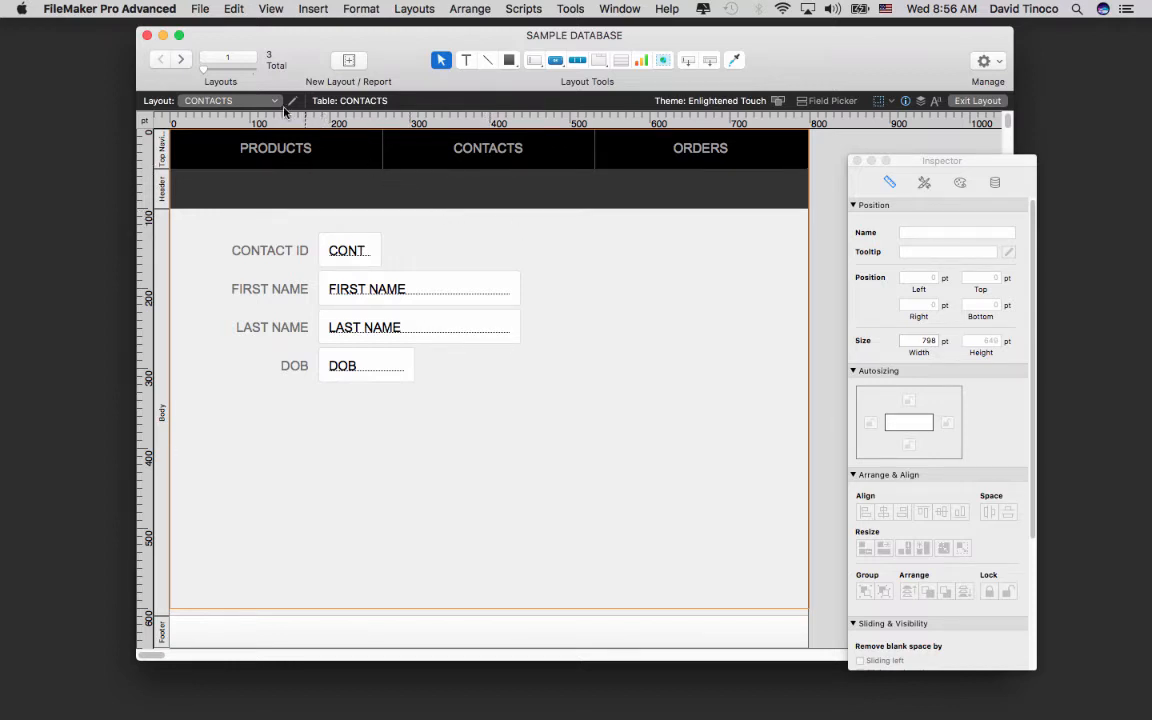
click(228, 101)
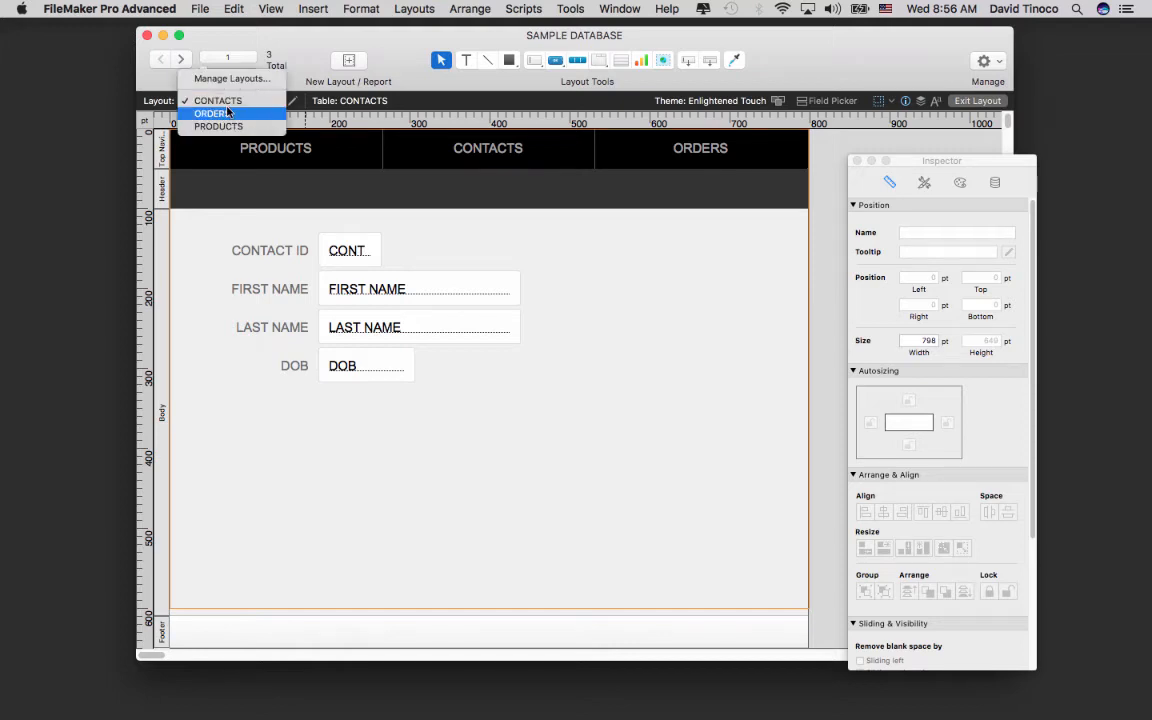
click(228, 114)
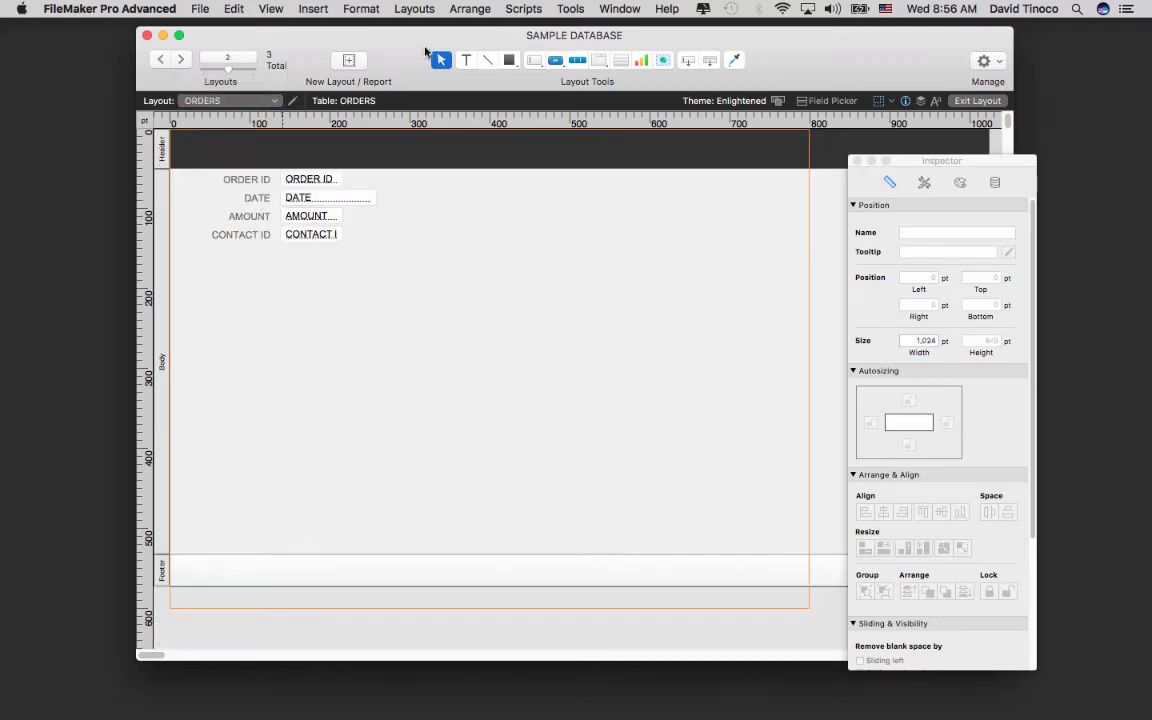
click(408, 9)
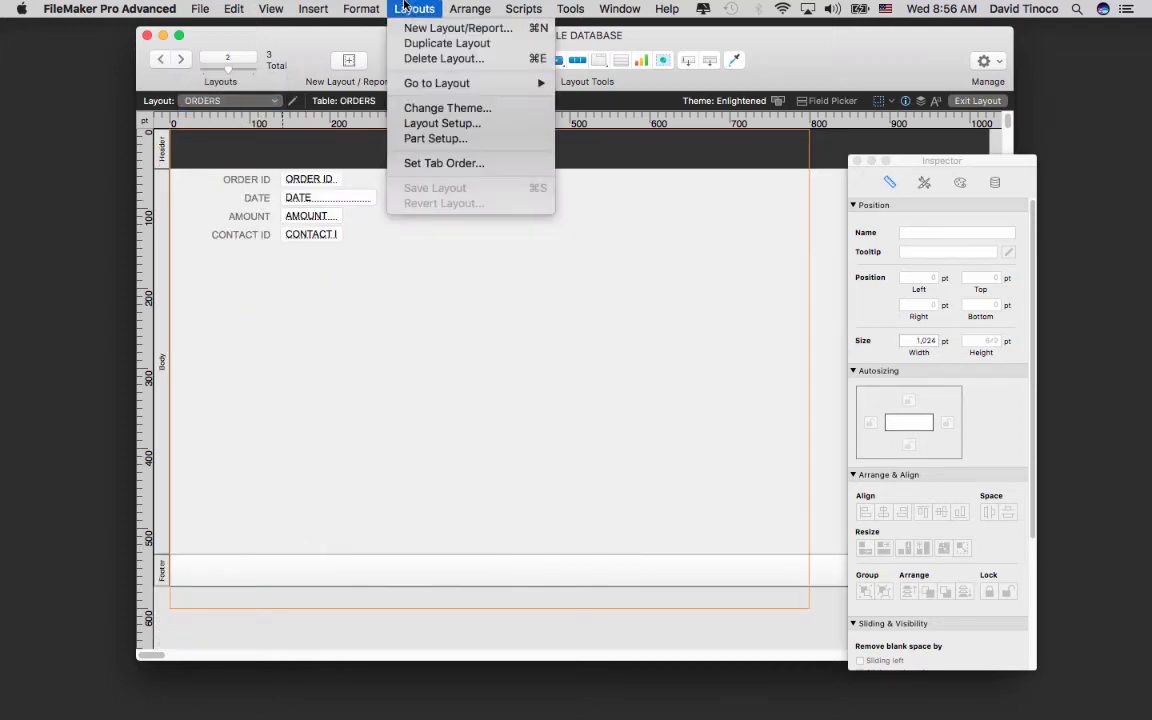
click(430, 139)
click(698, 182)
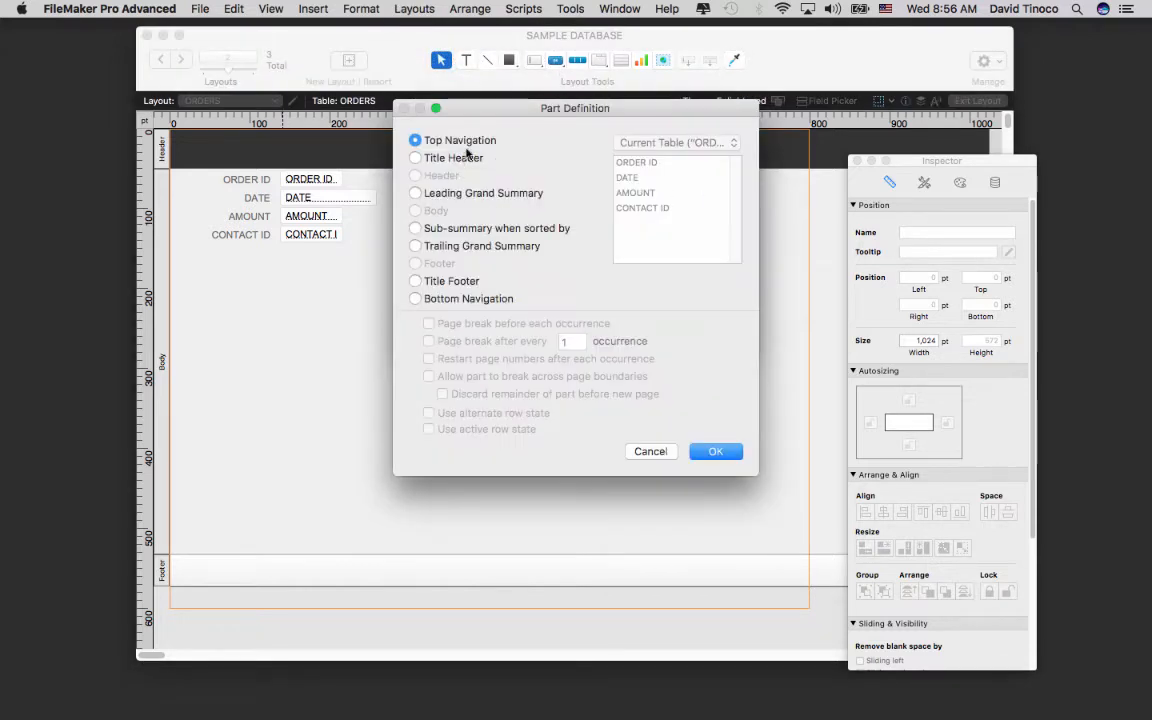
click(712, 451)
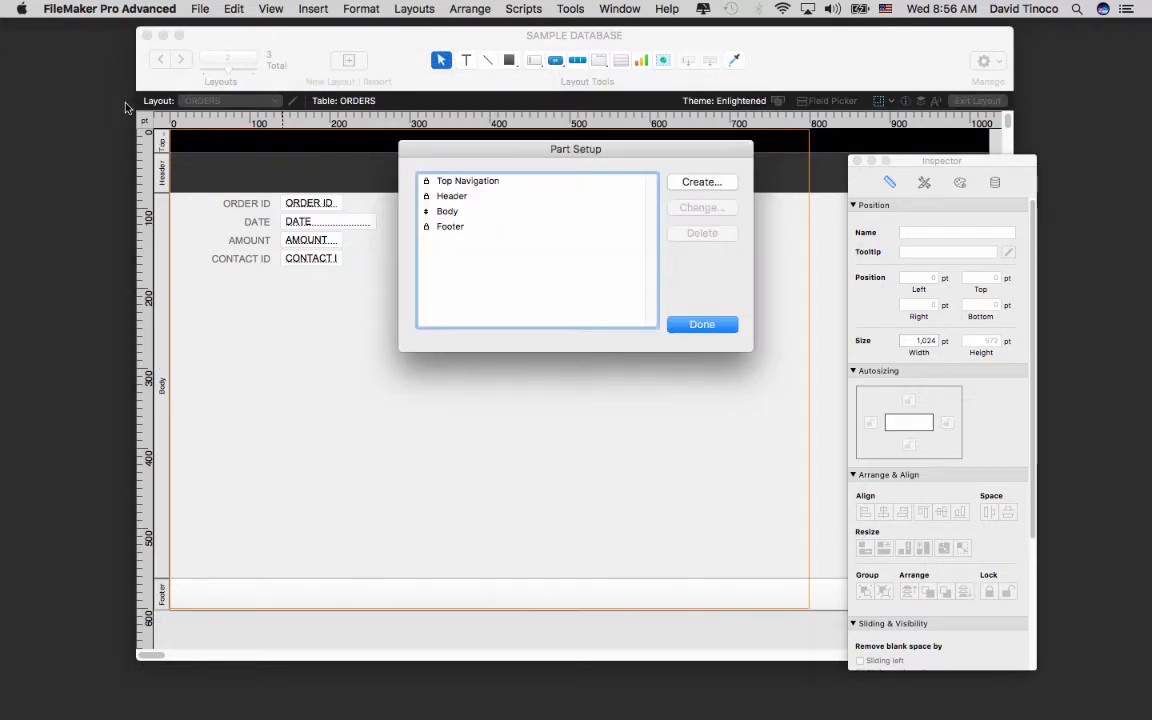
click(725, 327)
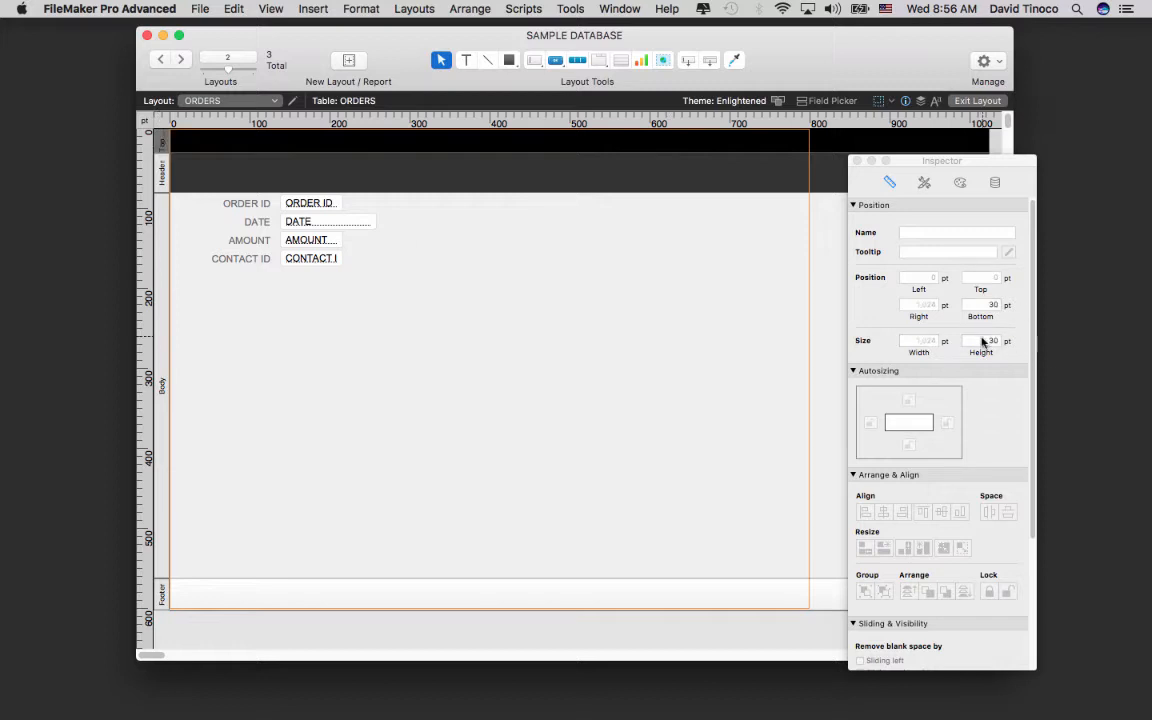
Set the height of the Top Navigation part on the ORDERS layout to 50 pt.
drag(975, 173, 540, 116)
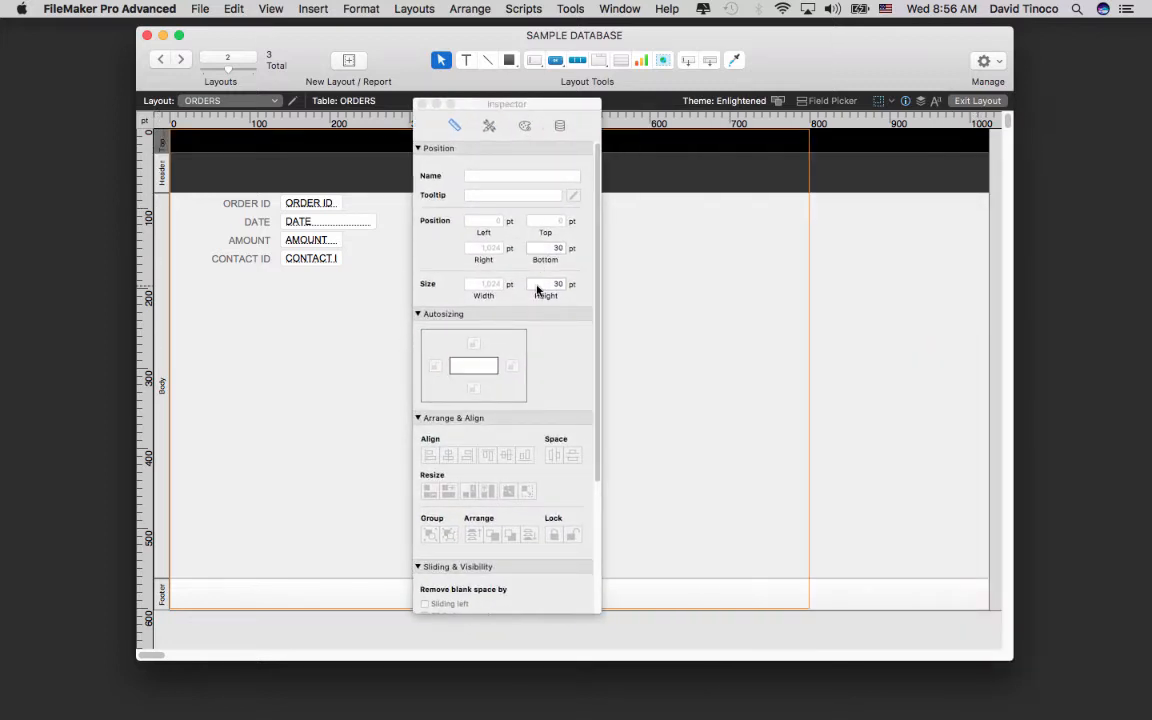
click(540, 286)
text(50)
key(Return)
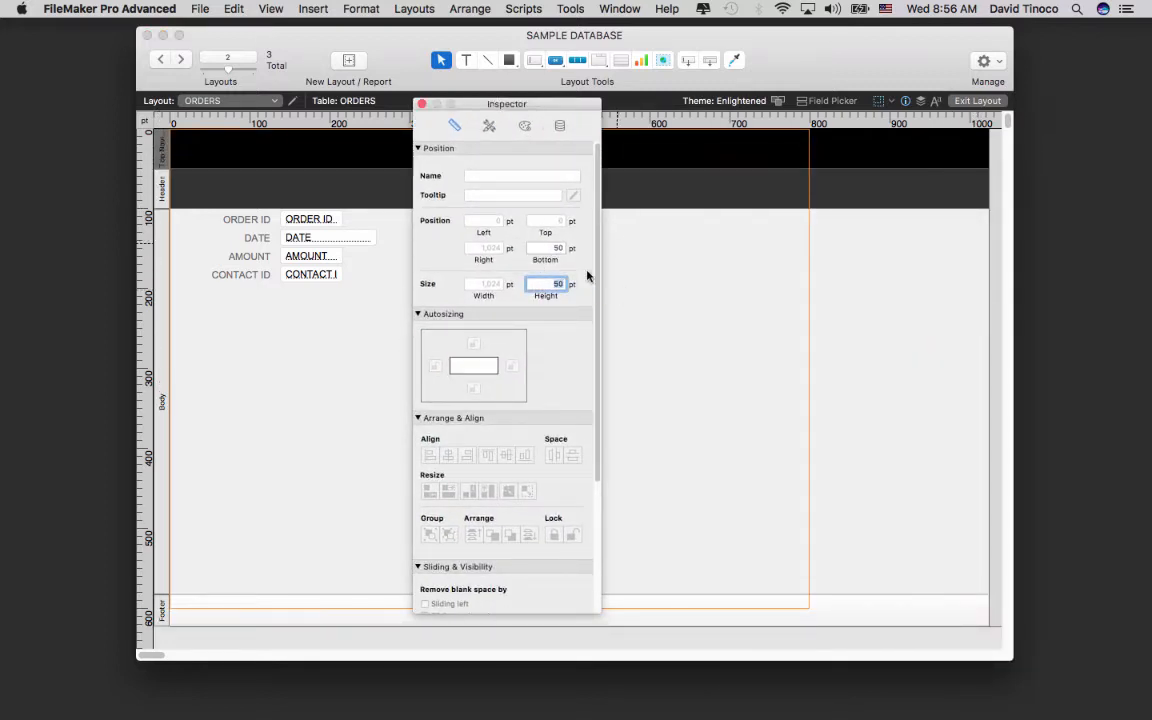
click(280, 300)
Switch to the PRODUCTS layout and add a Top Navigation part to it.
click(230, 100)
click(225, 114)
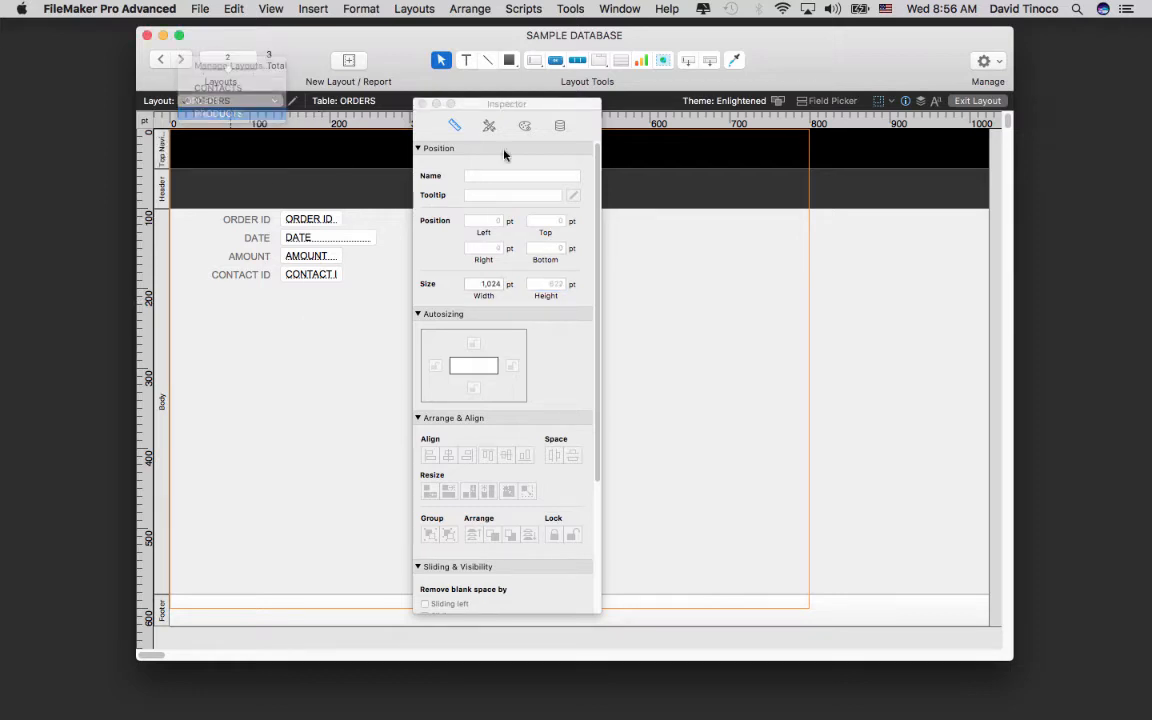
click(414, 8)
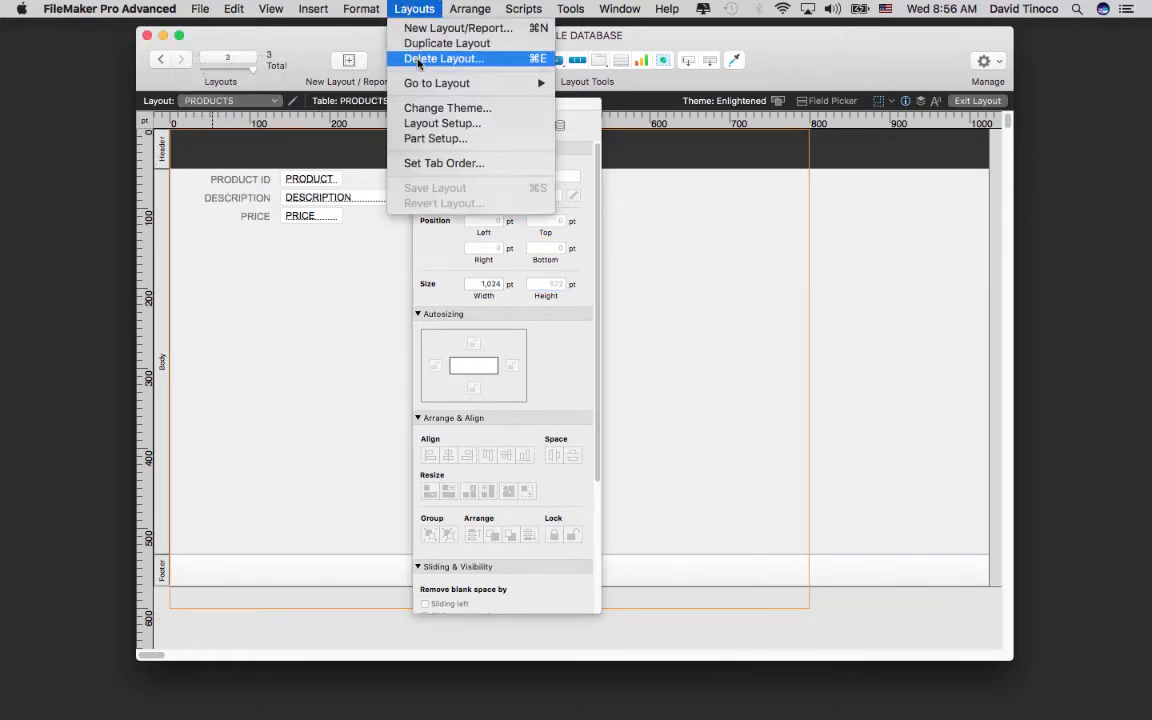
click(445, 138)
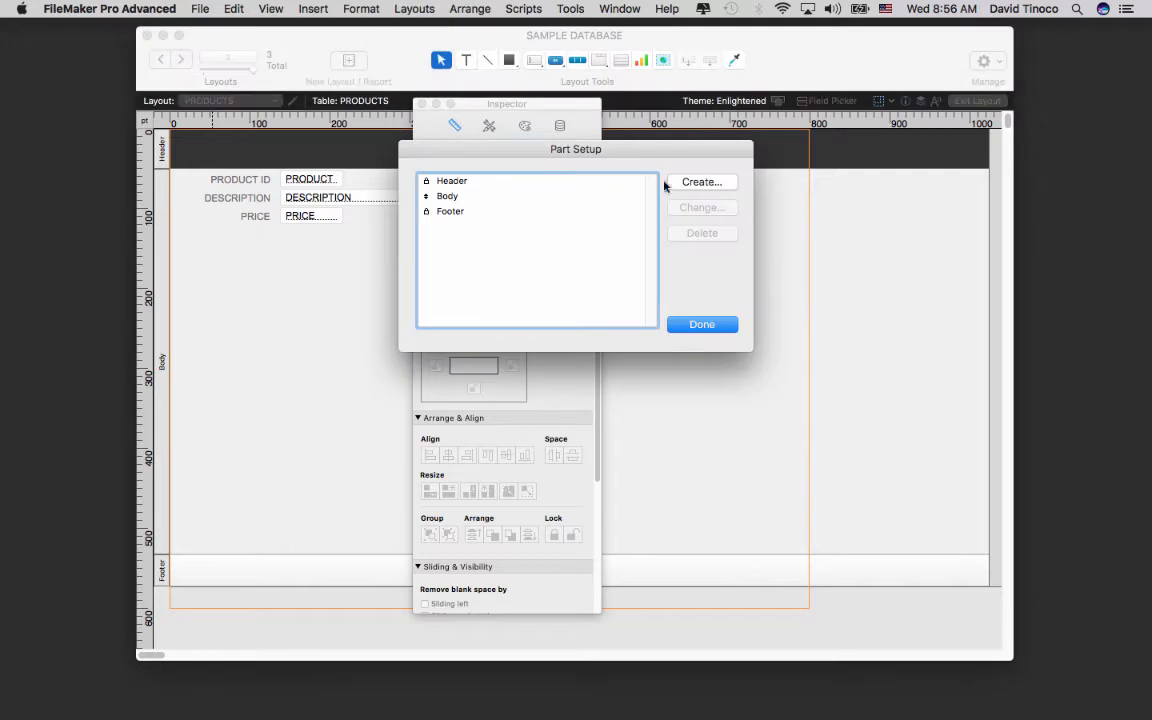
click(670, 183)
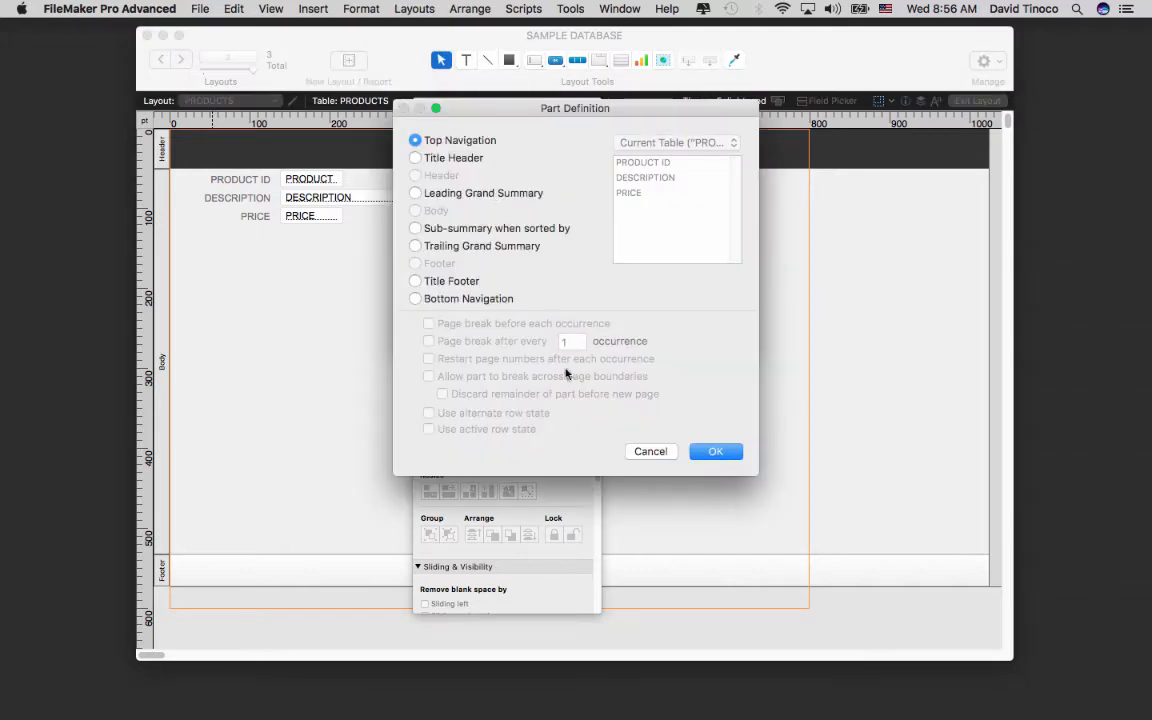
click(708, 454)
click(702, 324)
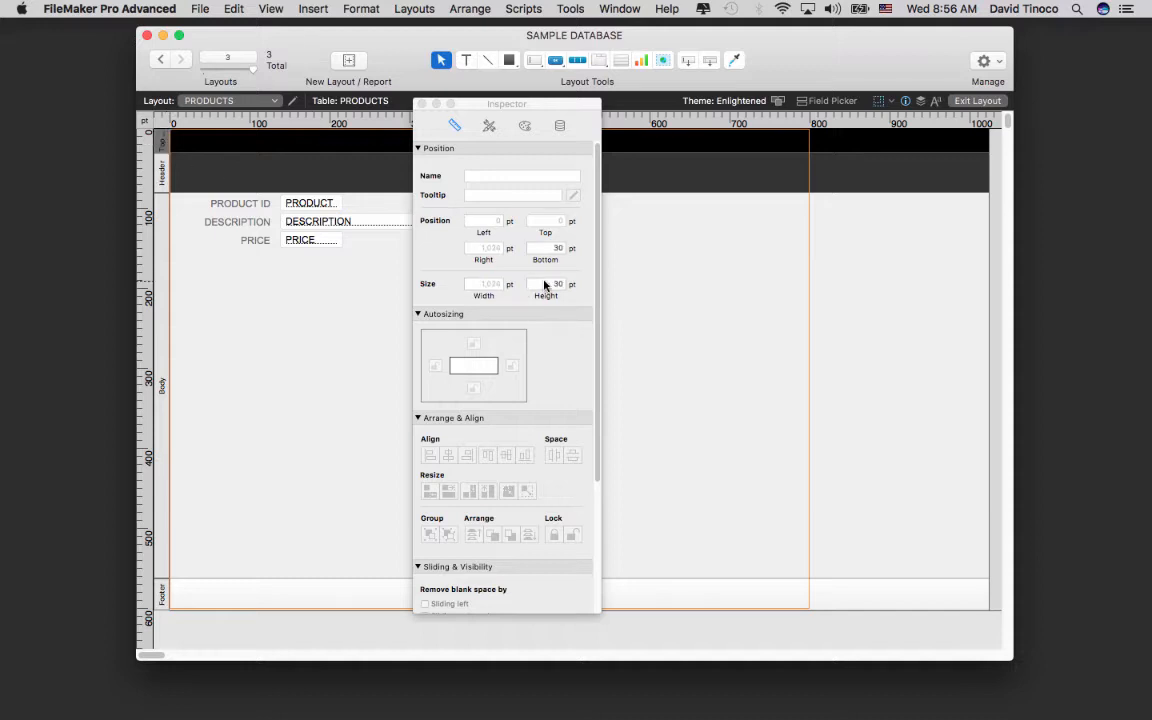
Set the height of the Top Navigation part on the PRODUCTS layout to 50 pt.
double_click(545, 284)
text(50)
key(Return)
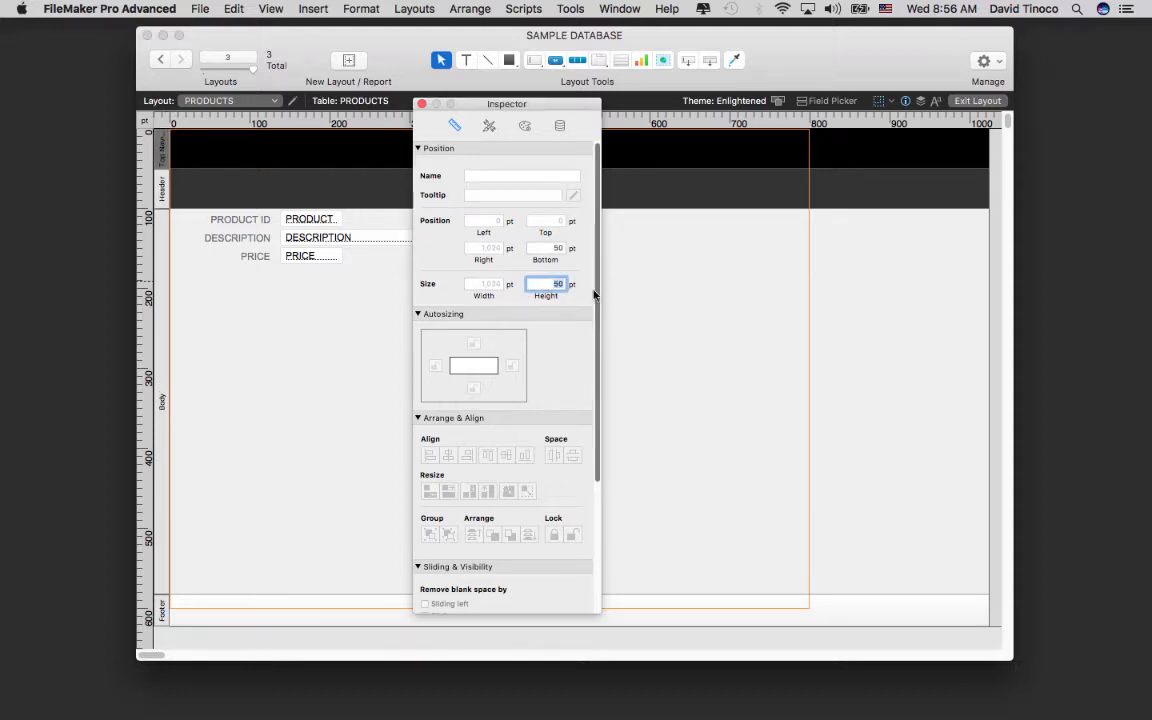
click(248, 351)
Compare the Top Navigation and Header parts across the CONTACTS, ORDERS and PRODUCTS layouts, moving the Inspector out of the way.
click(161, 58)
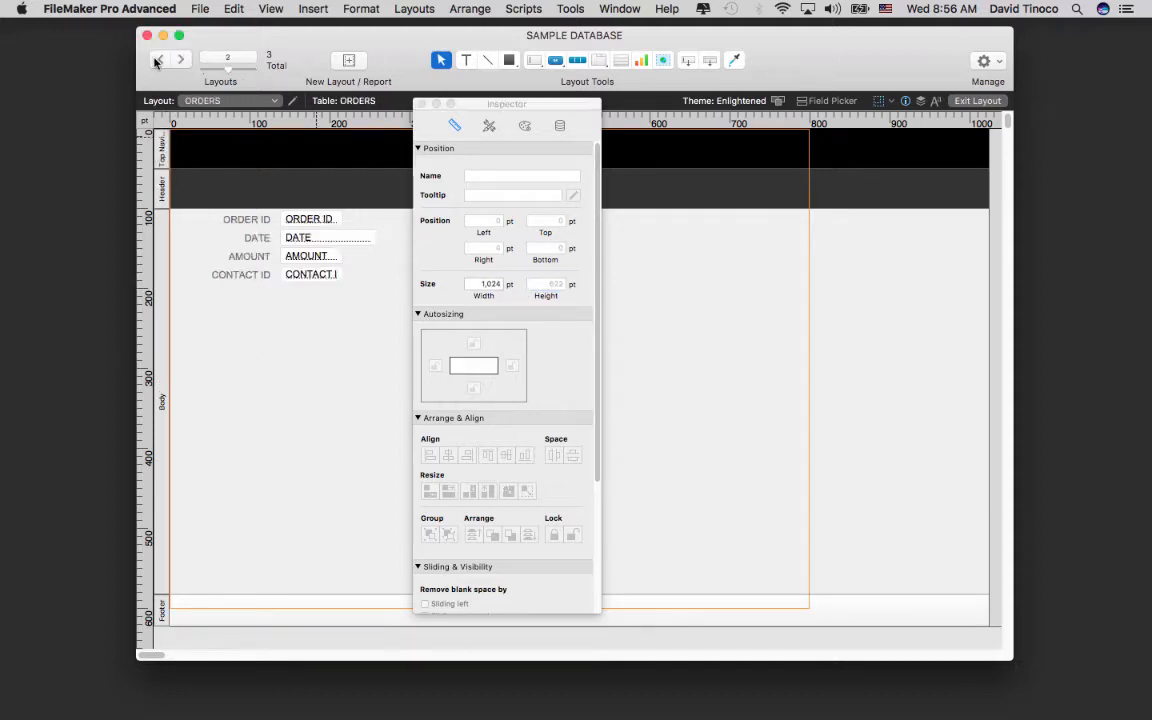
click(161, 58)
drag(542, 110, 1040, 180)
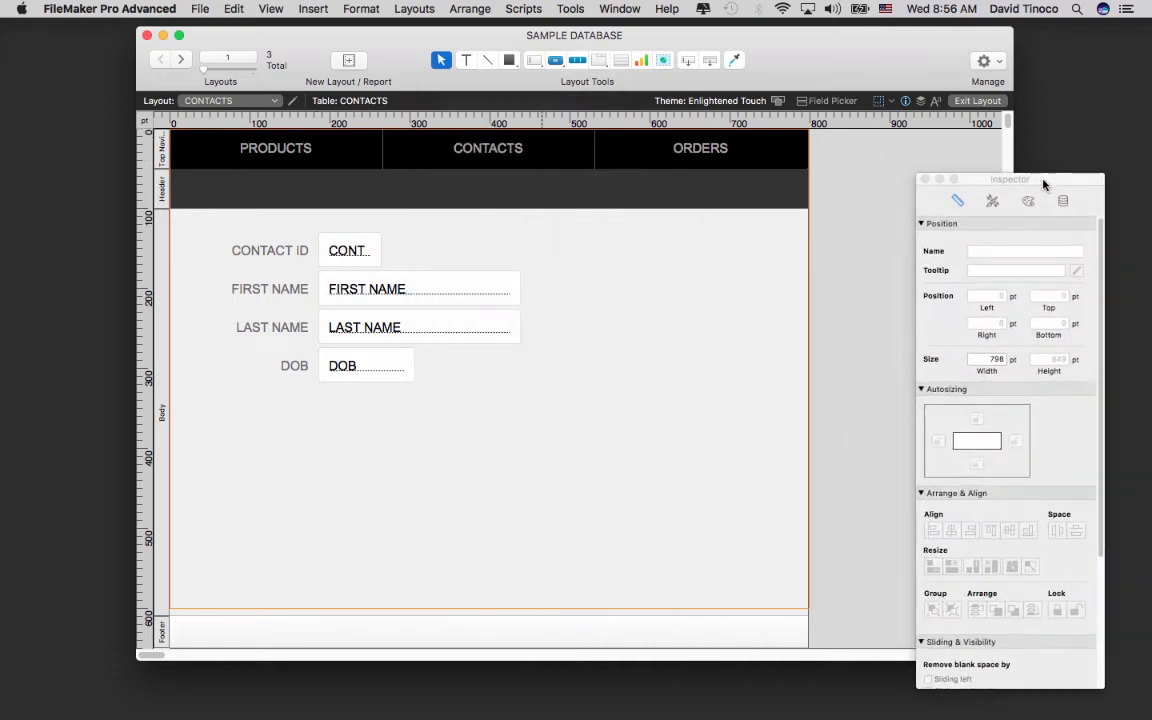
click(176, 60)
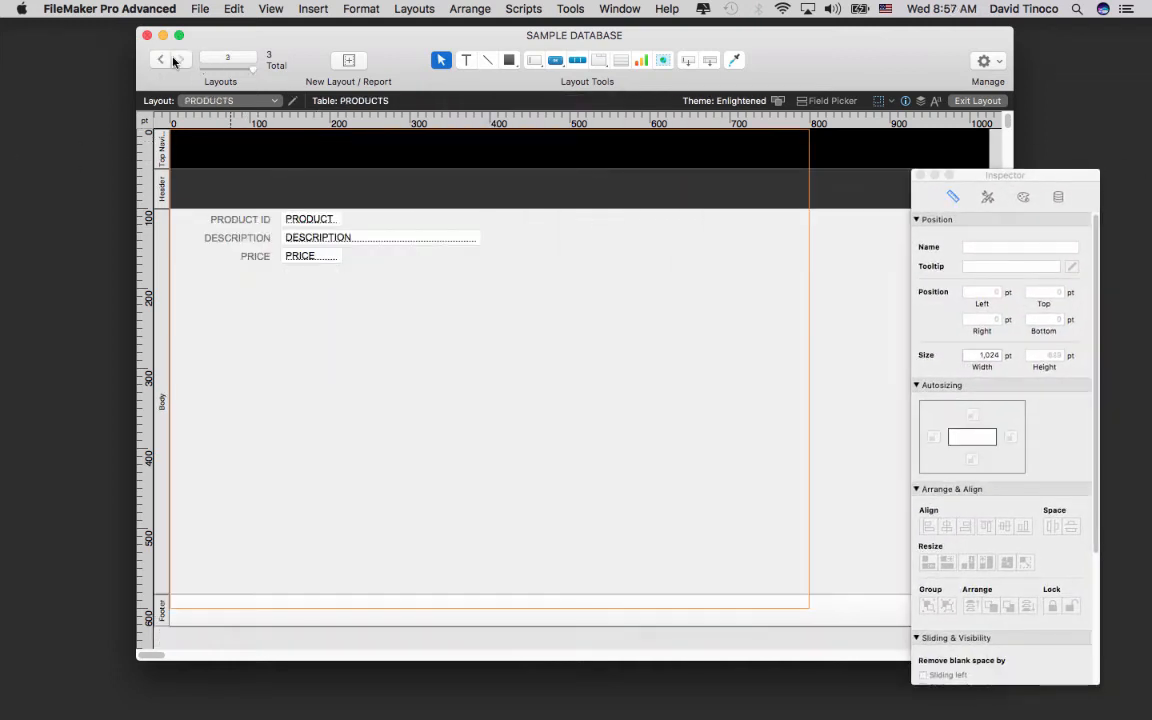
click(160, 59)
click(182, 62)
click(160, 59)
click(160, 59)
click(182, 62)
click(160, 59)
click(160, 59)
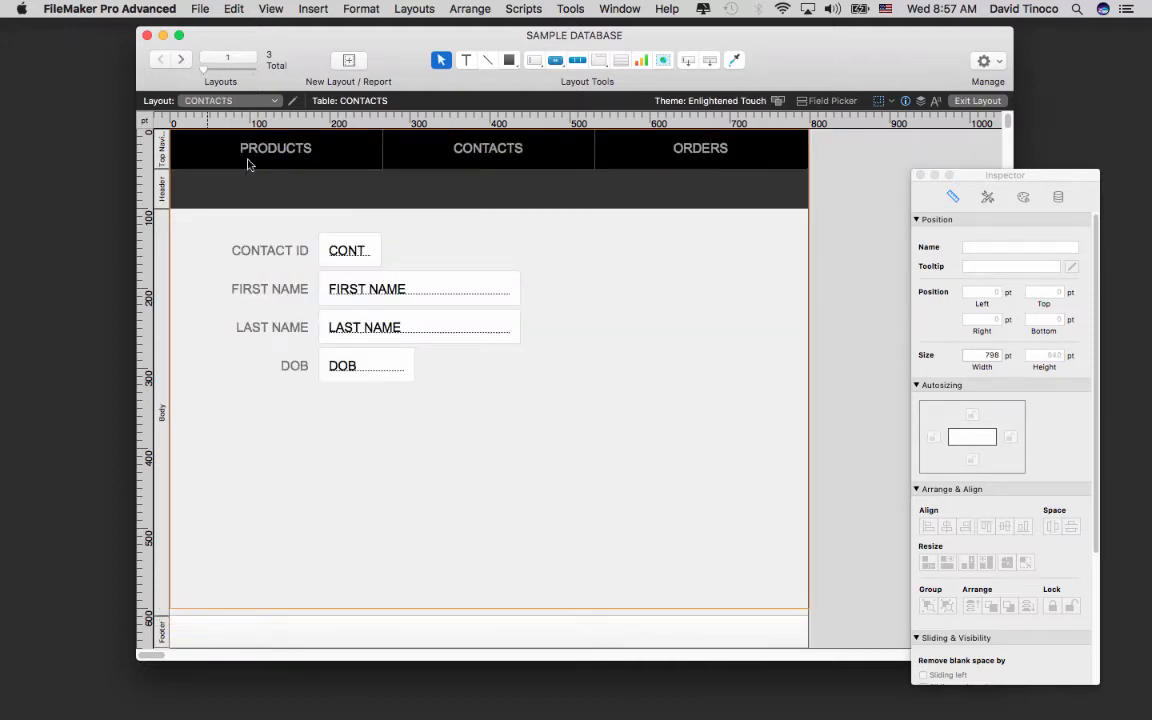
Copy the three-segment button bar from CONTACTS and paste it into the Top Navigation part of the ORDERS layout.
click(324, 162)
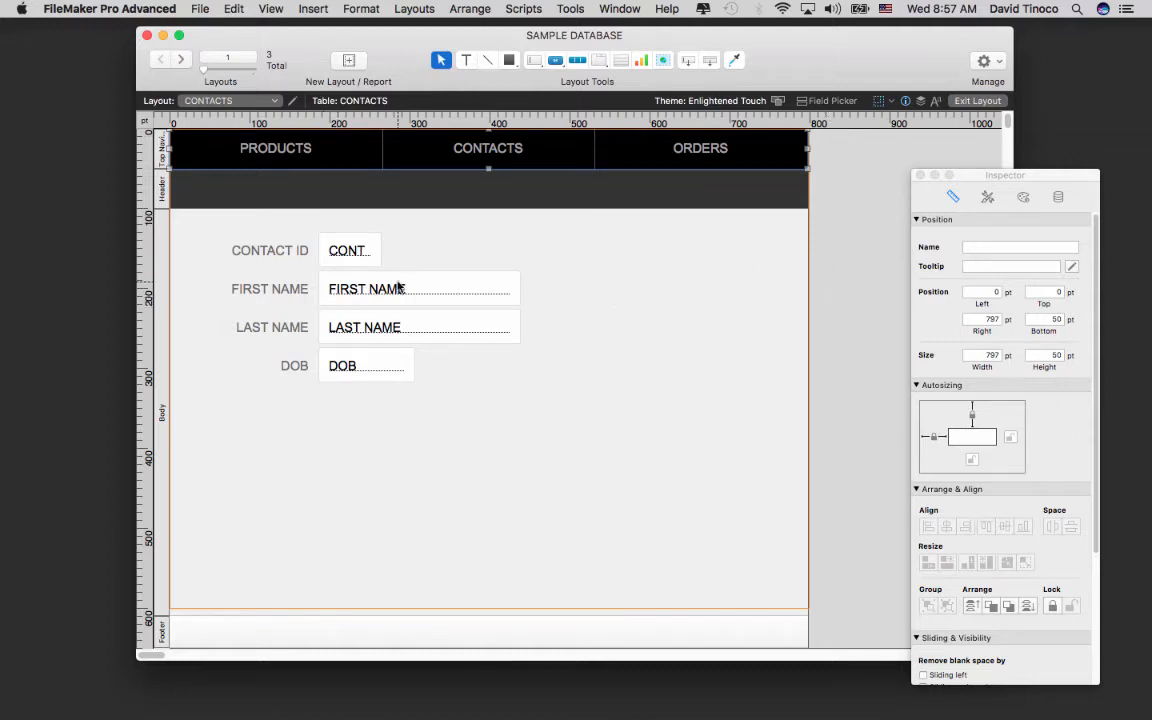
click(228, 8)
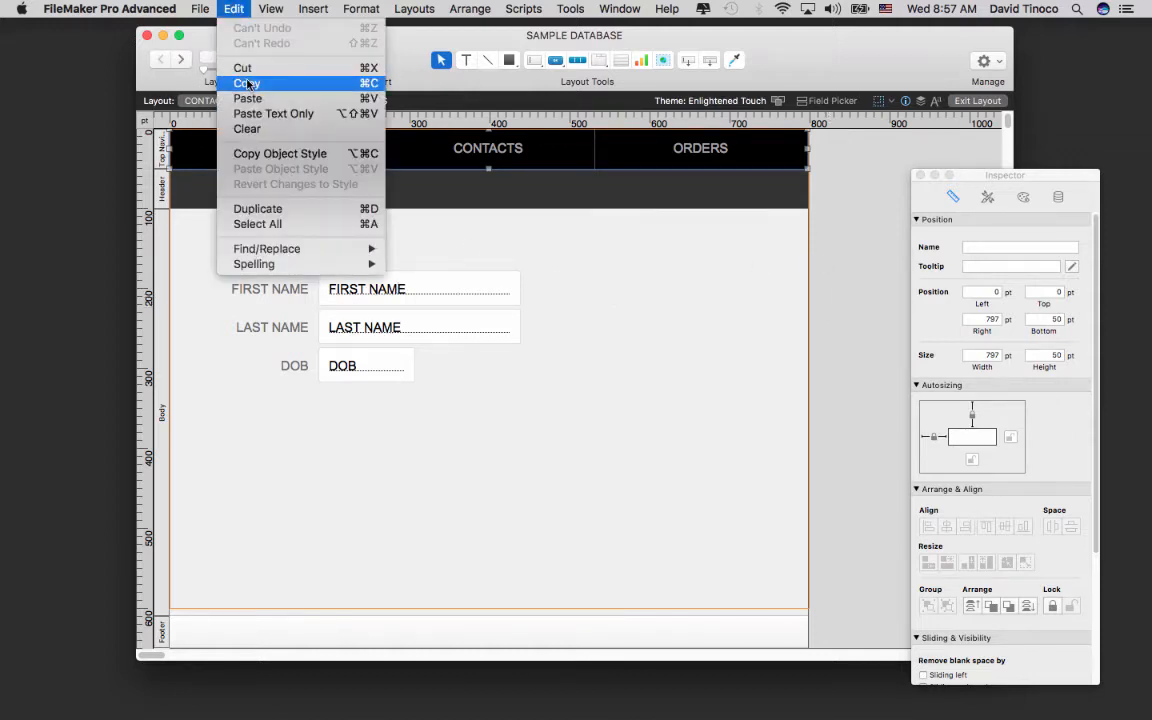
click(248, 84)
click(161, 60)
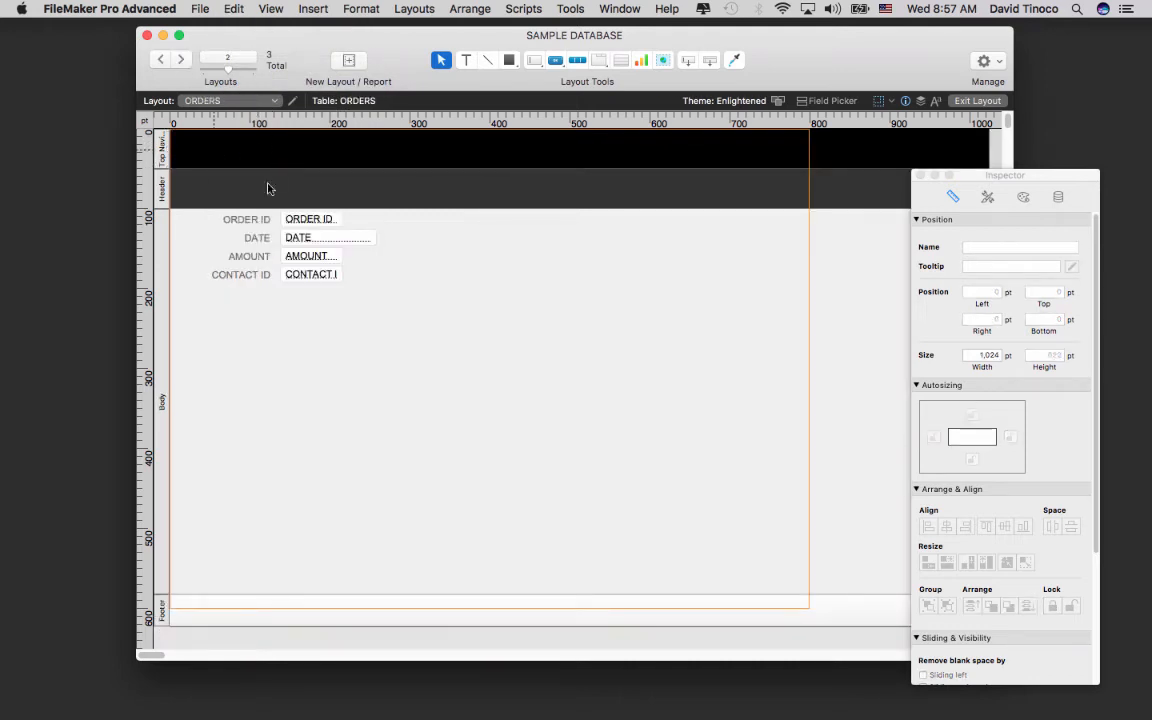
key(super+v)
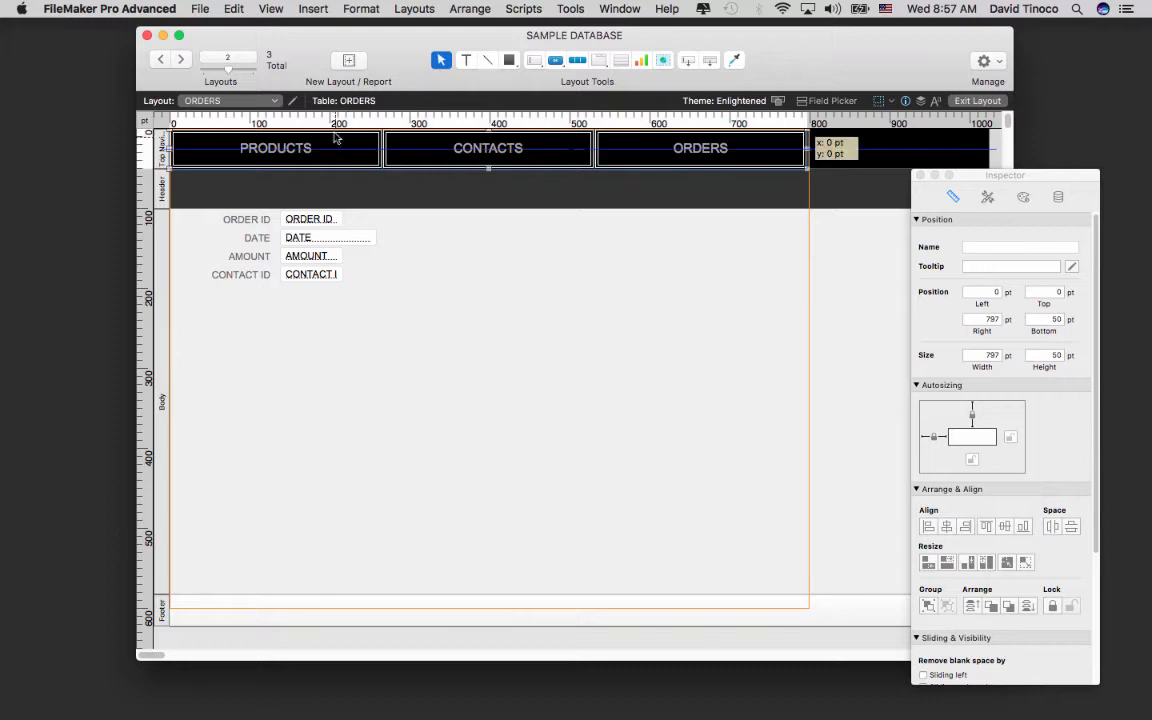
click(421, 285)
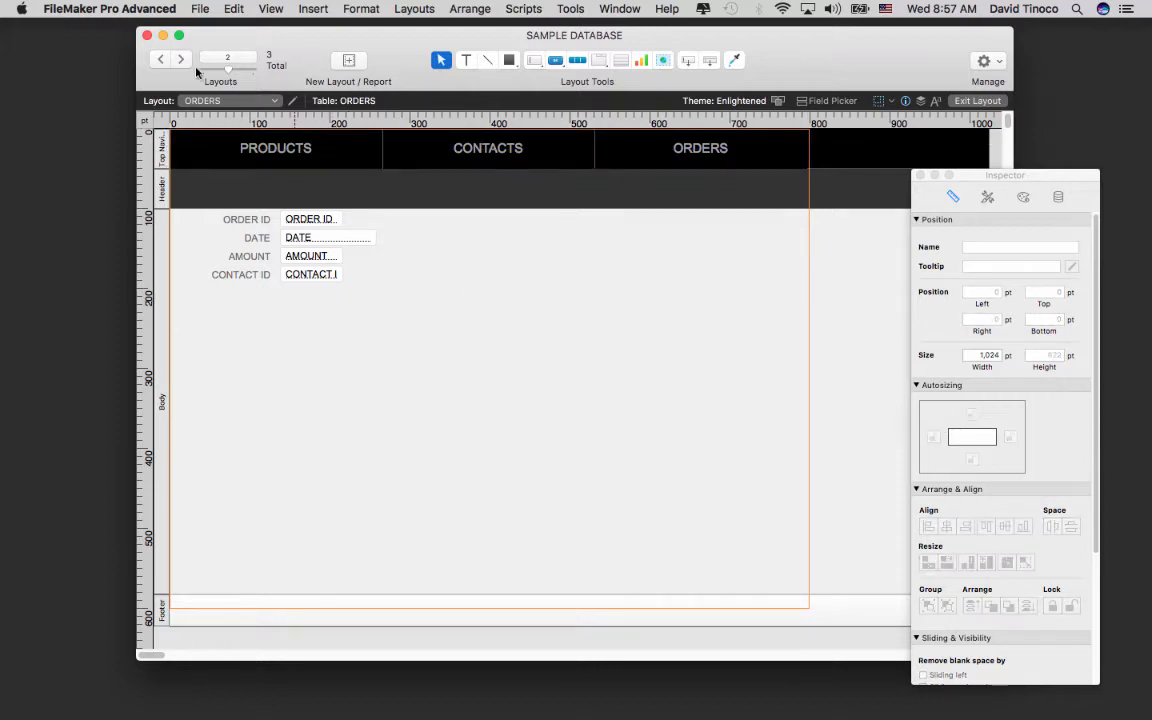
Paste the copied button bar into the Top Navigation part of the PRODUCTS layout, flush with the layout's upper edge.
click(181, 60)
key(super+v)
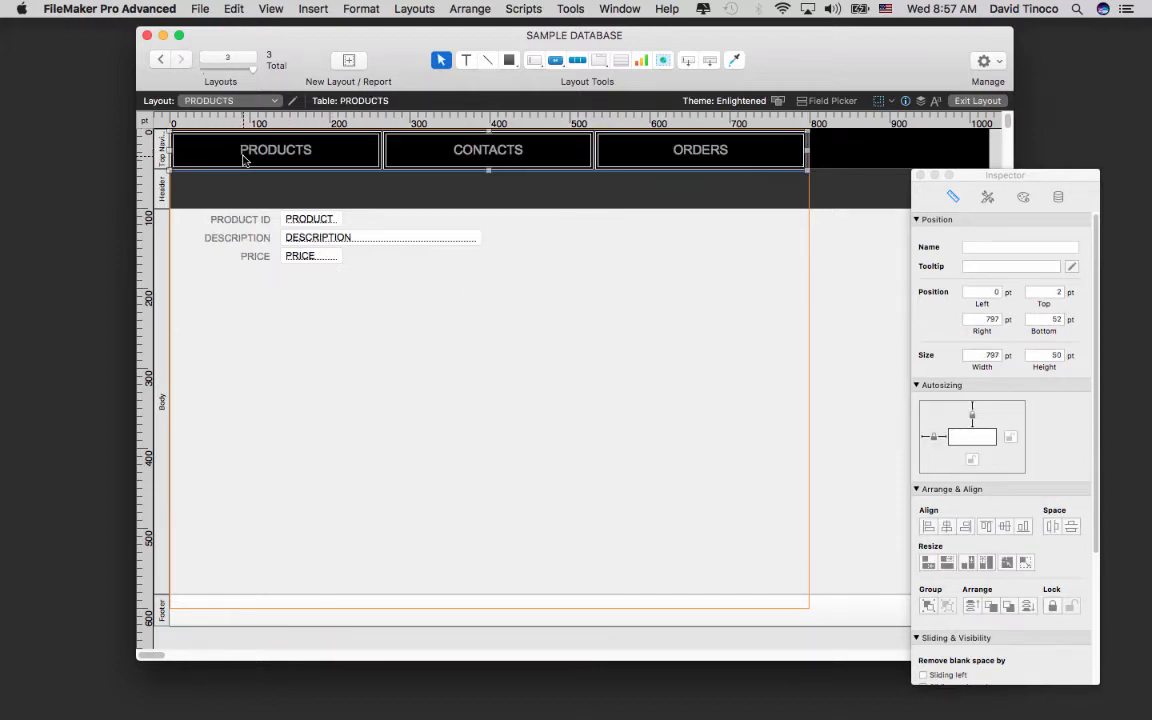
click(296, 311)
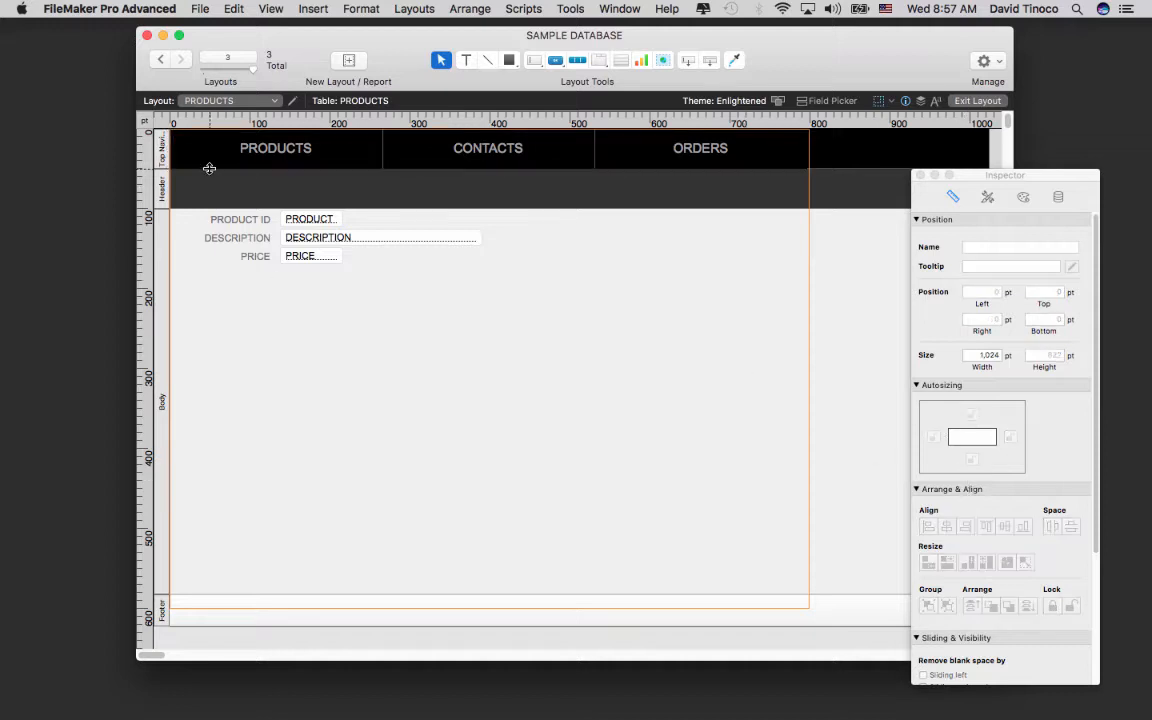
Check the layout width on CONTACTS, and narrow the ORDERS layout to 800 pt so it ends at the button bar.
click(162, 60)
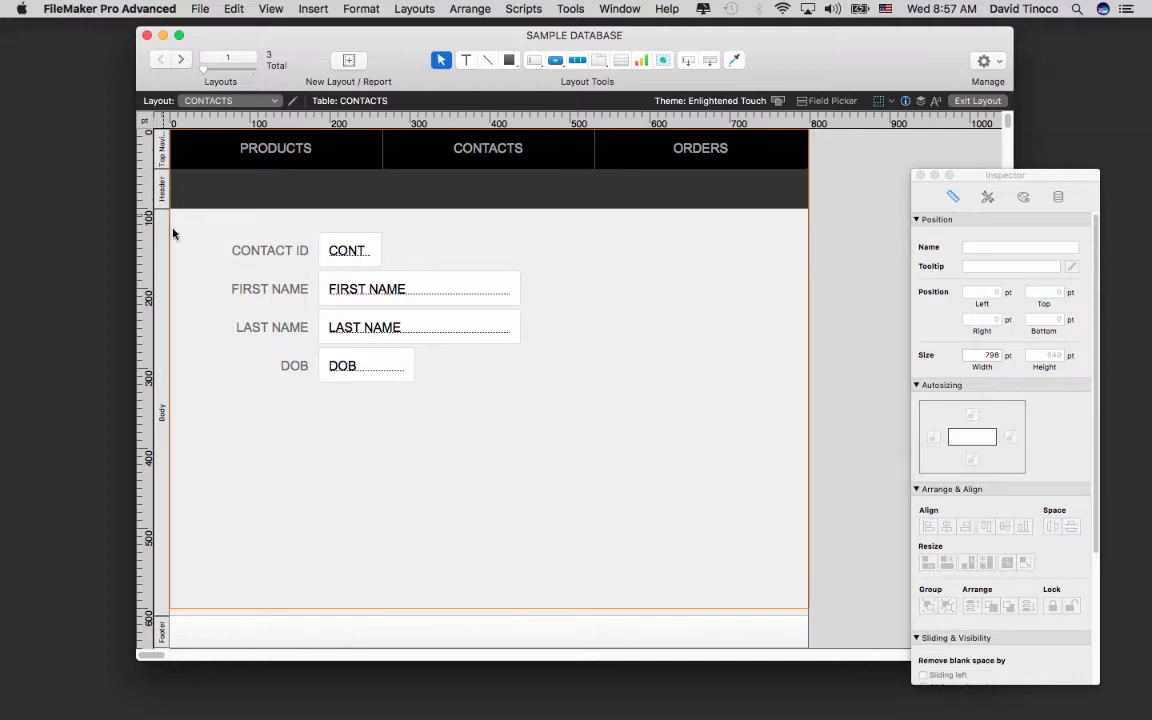
click(161, 186)
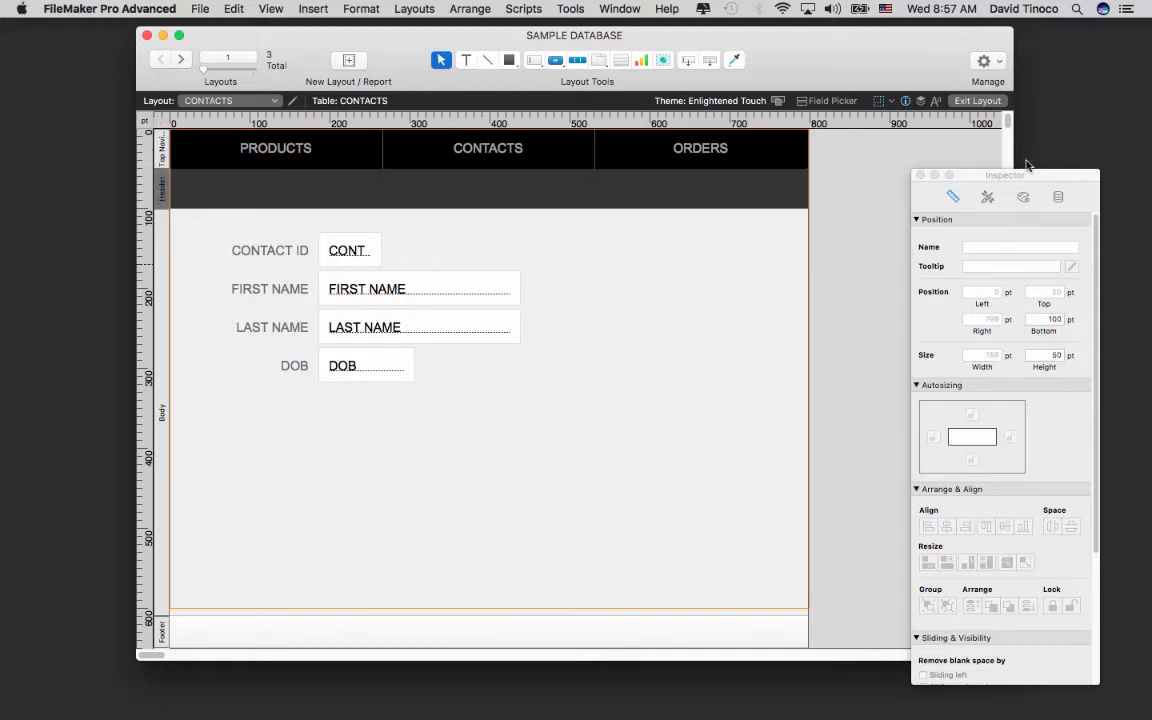
drag(1049, 181, 1044, 177)
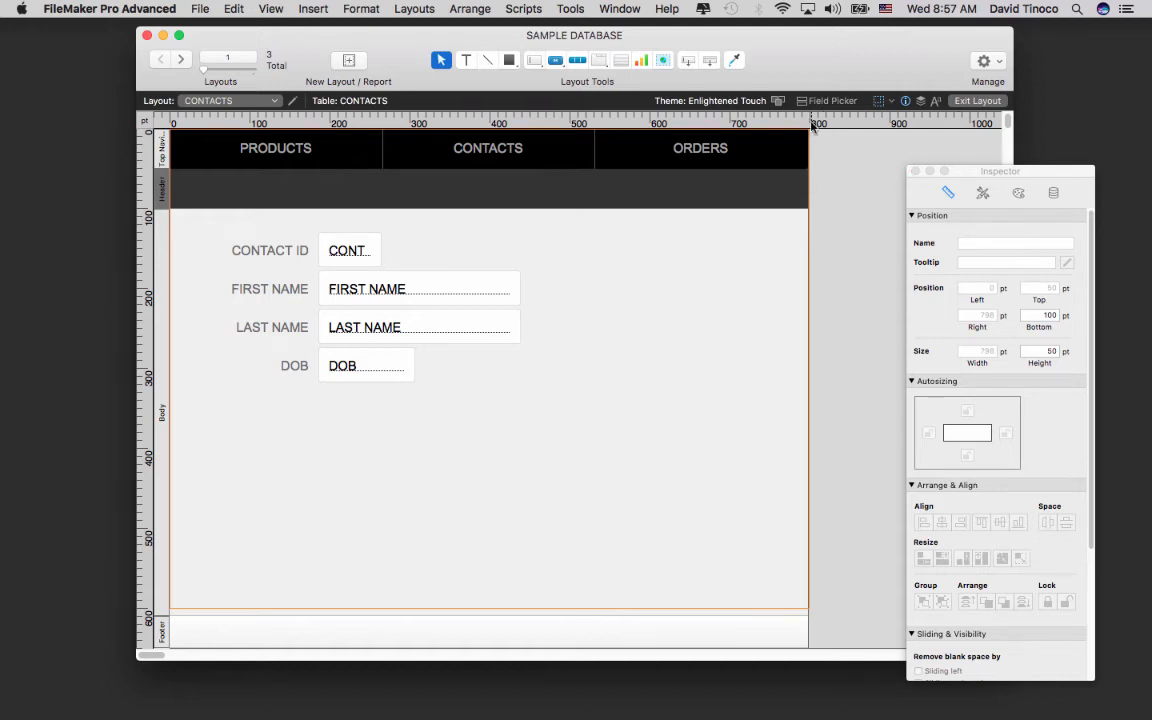
click(174, 58)
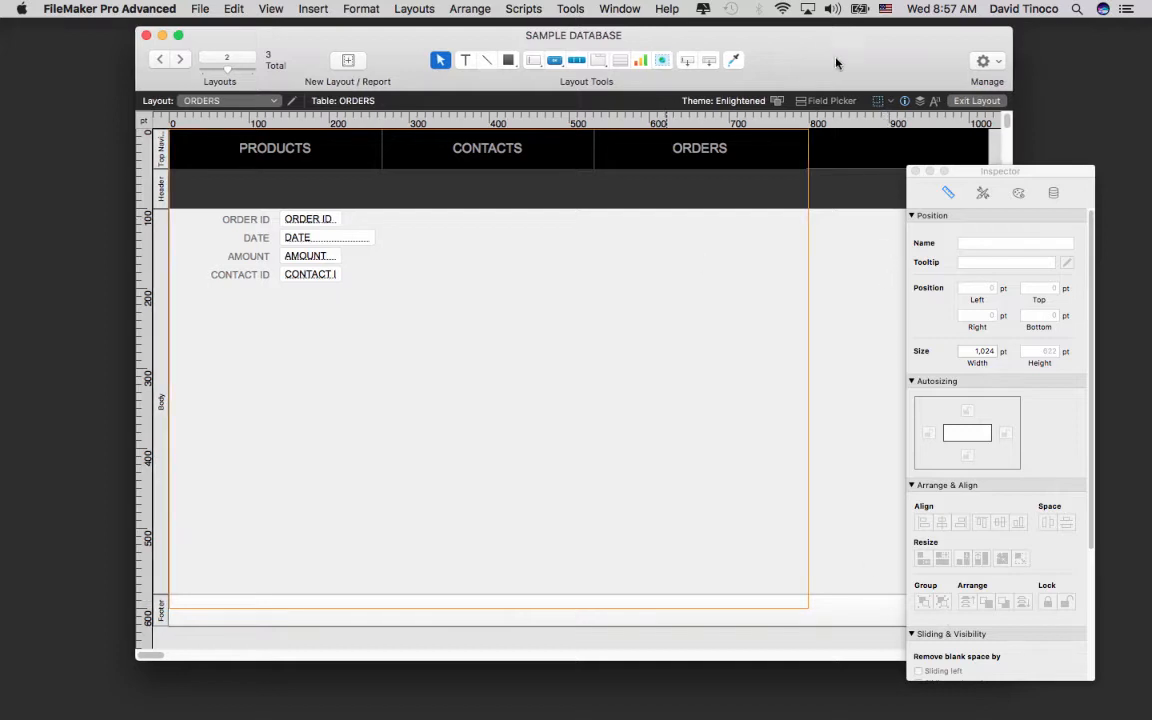
drag(752, 50, 584, 46)
drag(820, 219, 641, 221)
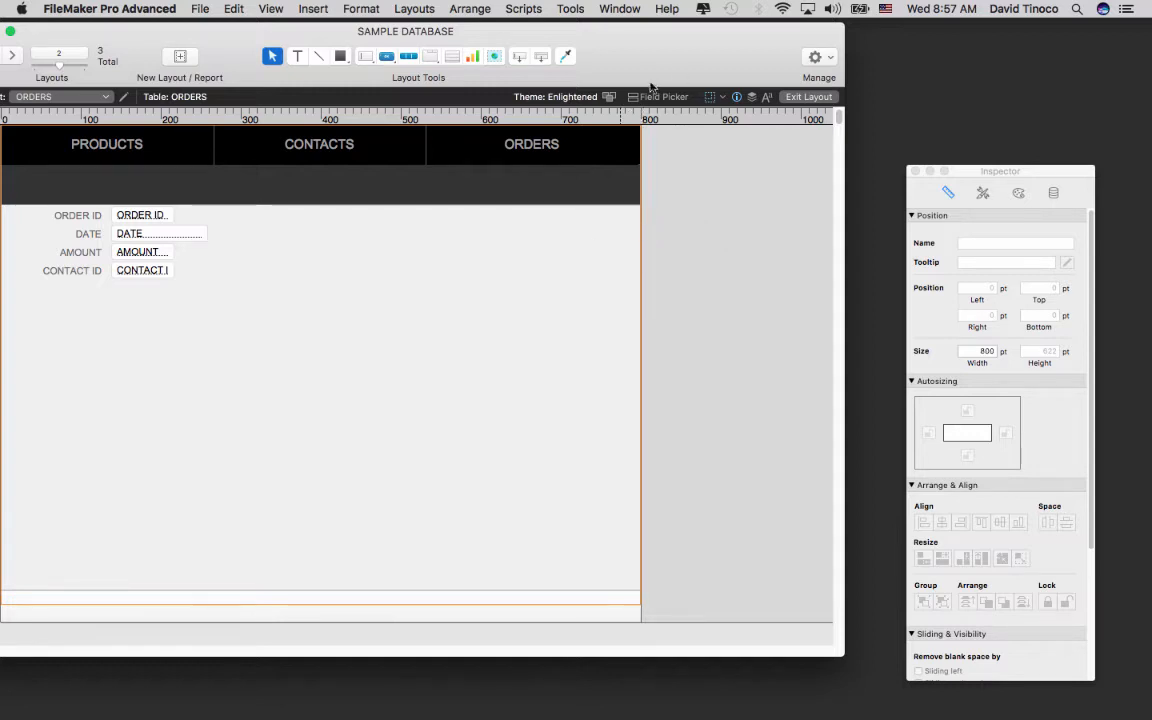
Narrow the PRODUCTS layout to 800 pt to match the button bar, and return to the ORDERS layout.
drag(653, 58, 785, 60)
click(144, 57)
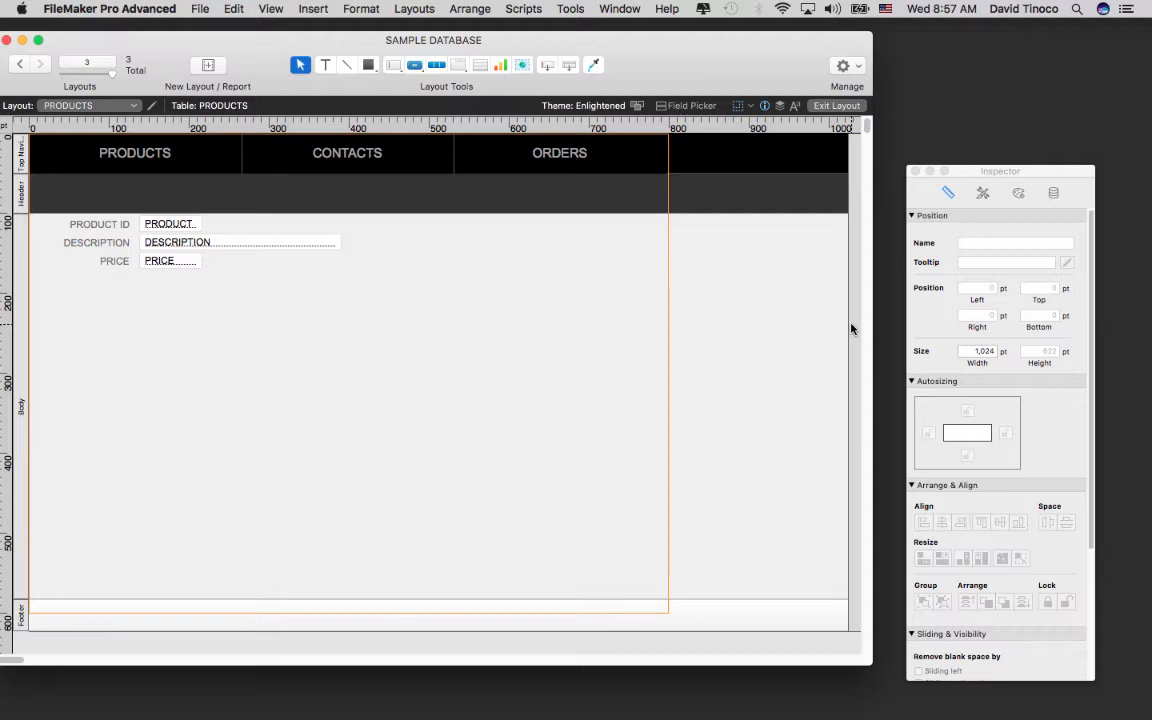
drag(848, 323, 669, 316)
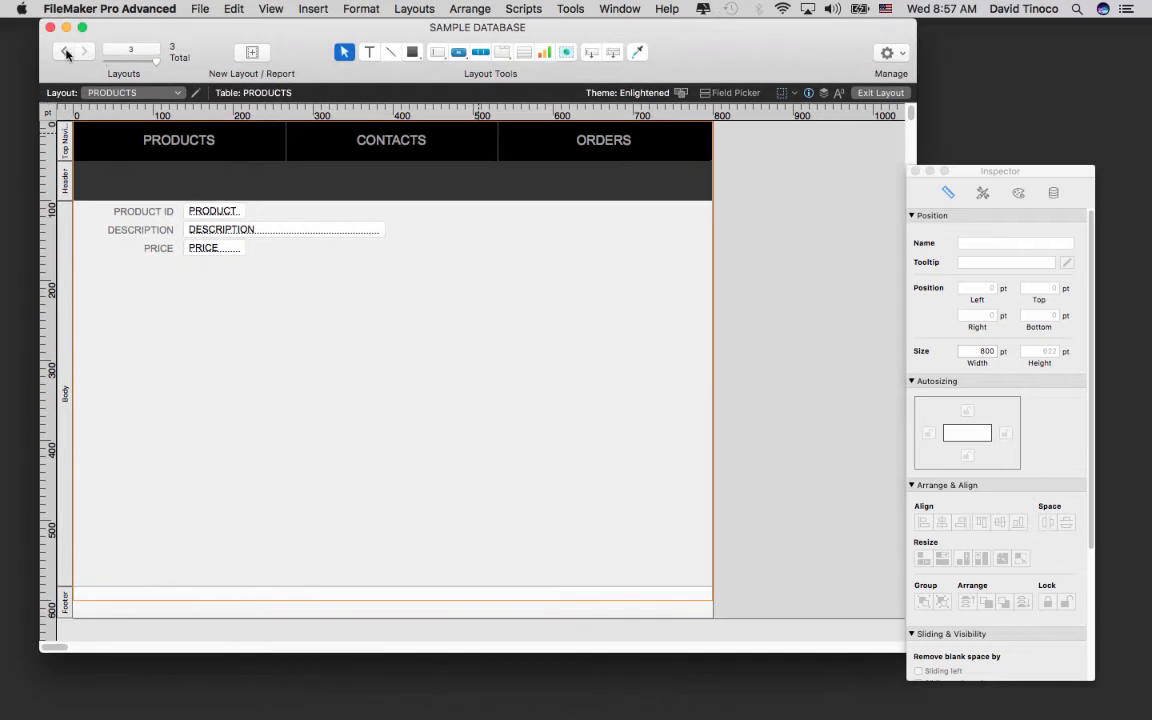
click(66, 52)
scroll(424, 437, down, 1)
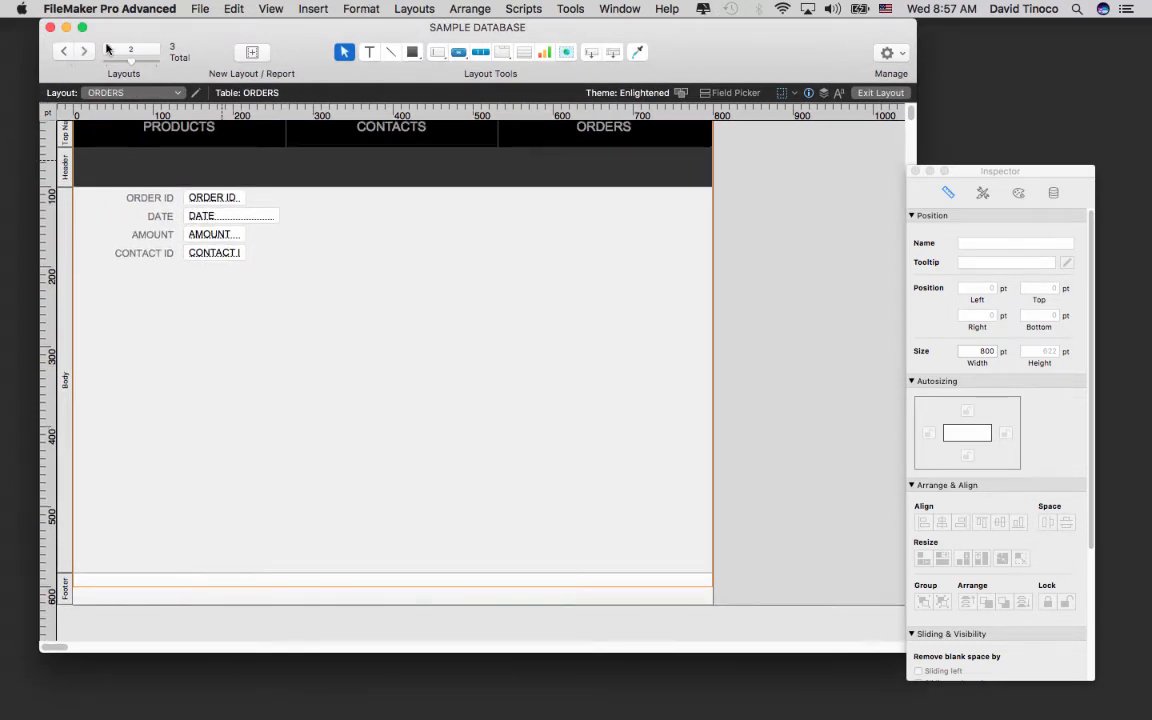
Shorten the Body part of the CONTACTS layout to about 459 pt by moving its lower boundary up.
click(66, 52)
scroll(165, 340, down, 2)
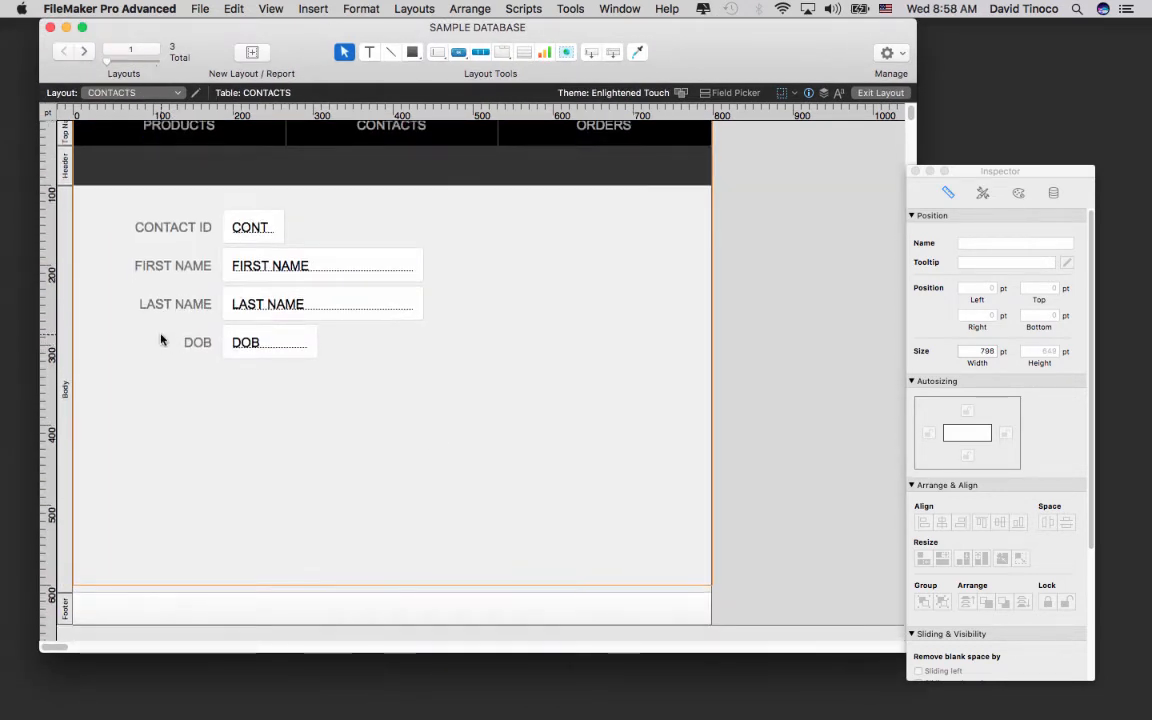
scroll(153, 305, down, 1)
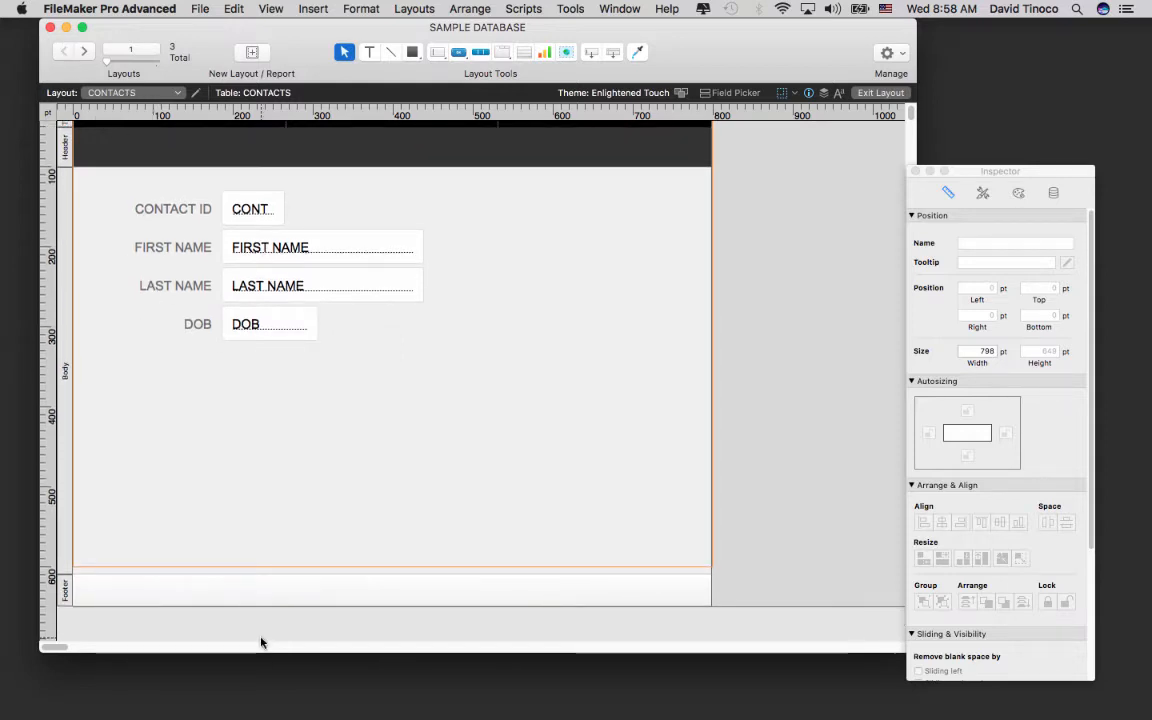
drag(309, 573, 319, 536)
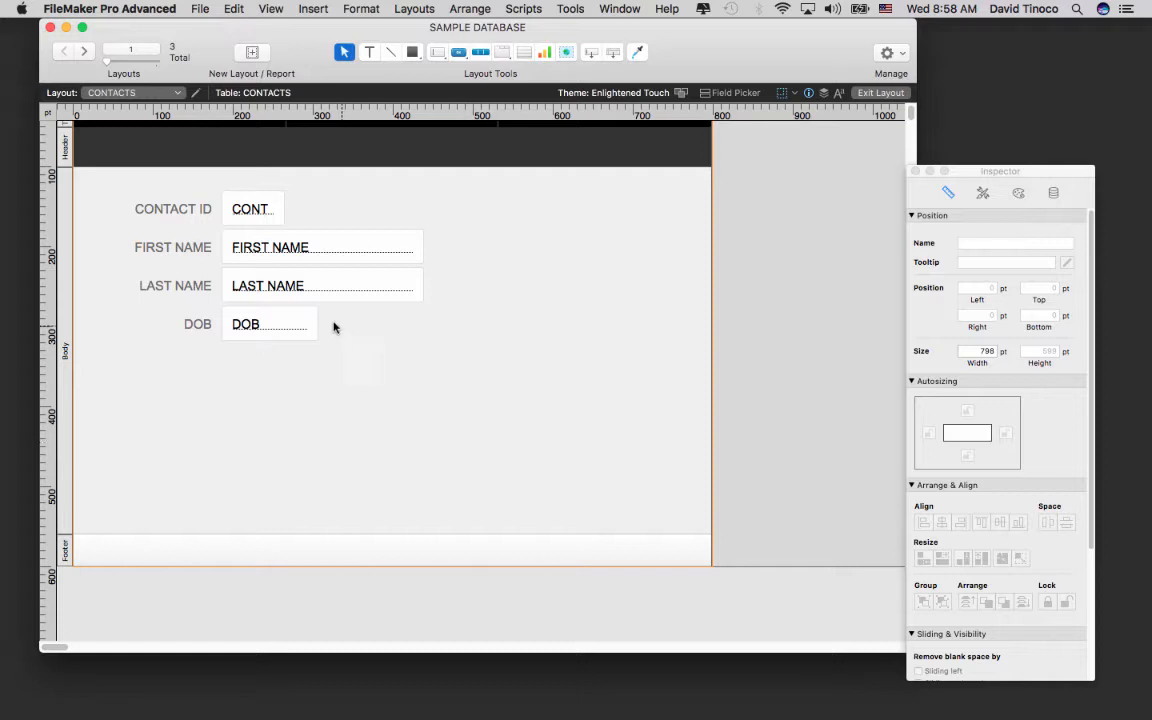
scroll(334, 327, up, 3)
scroll(229, 442, down, 8)
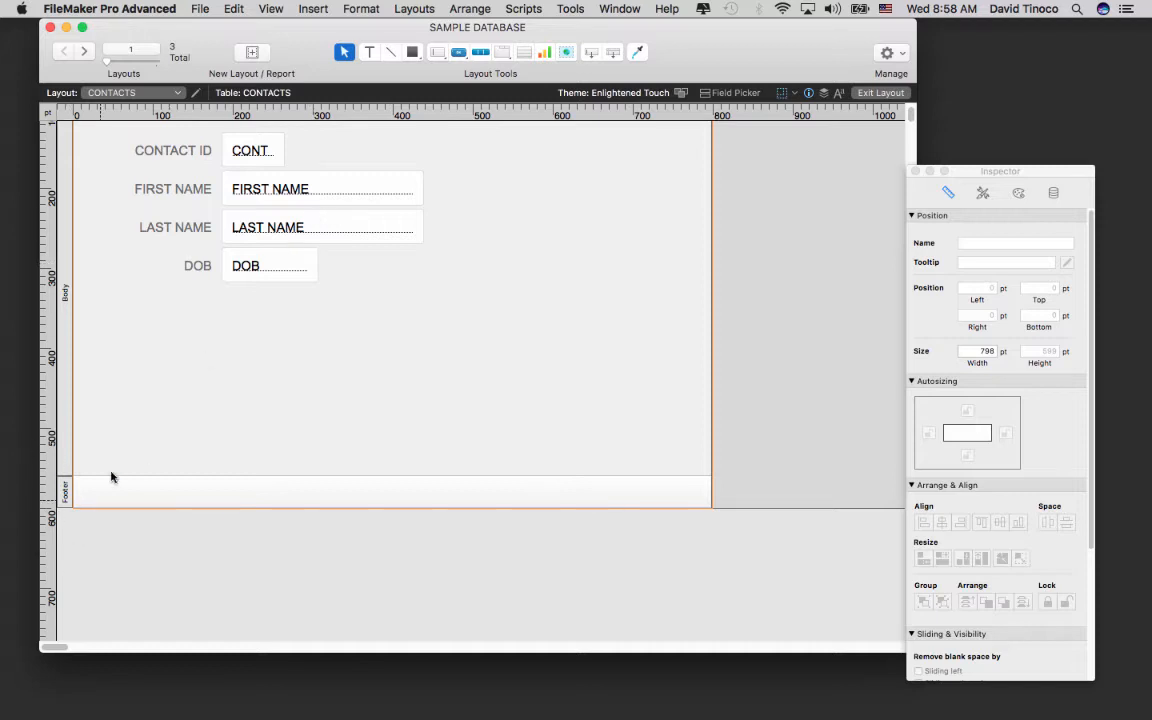
scroll(160, 300, up, 8)
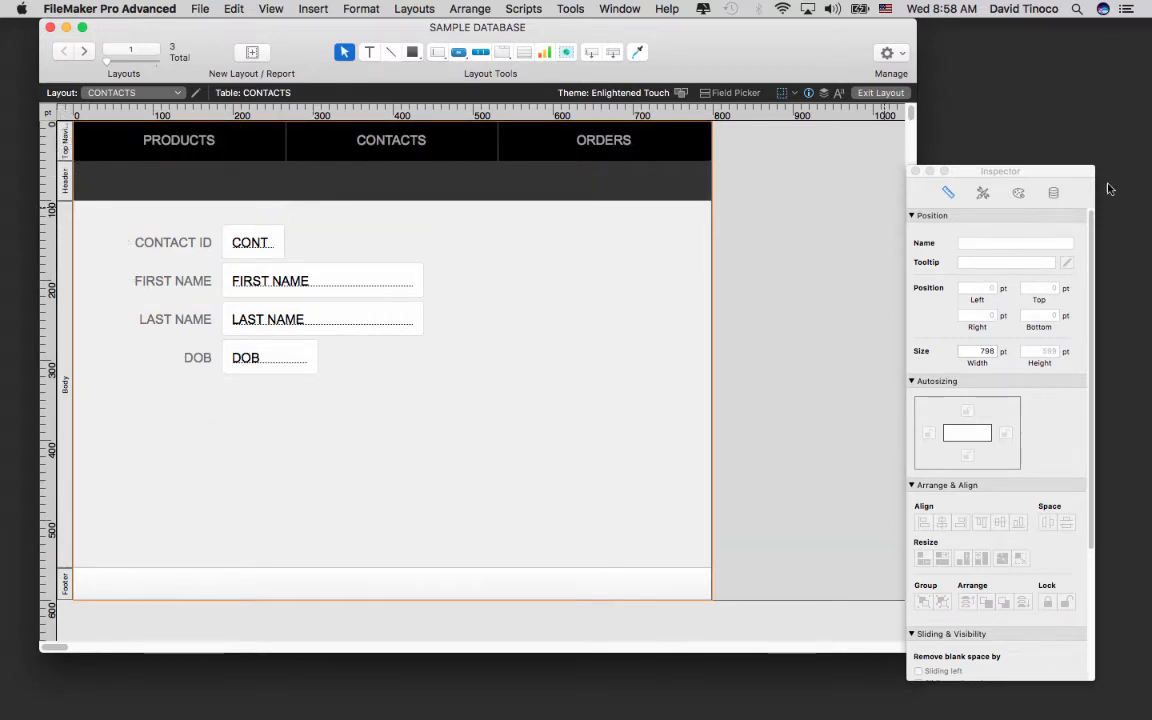
Check the heights of the Top Navigation, Body and Footer parts on the CONTACTS layout.
drag(1040, 171, 585, 75)
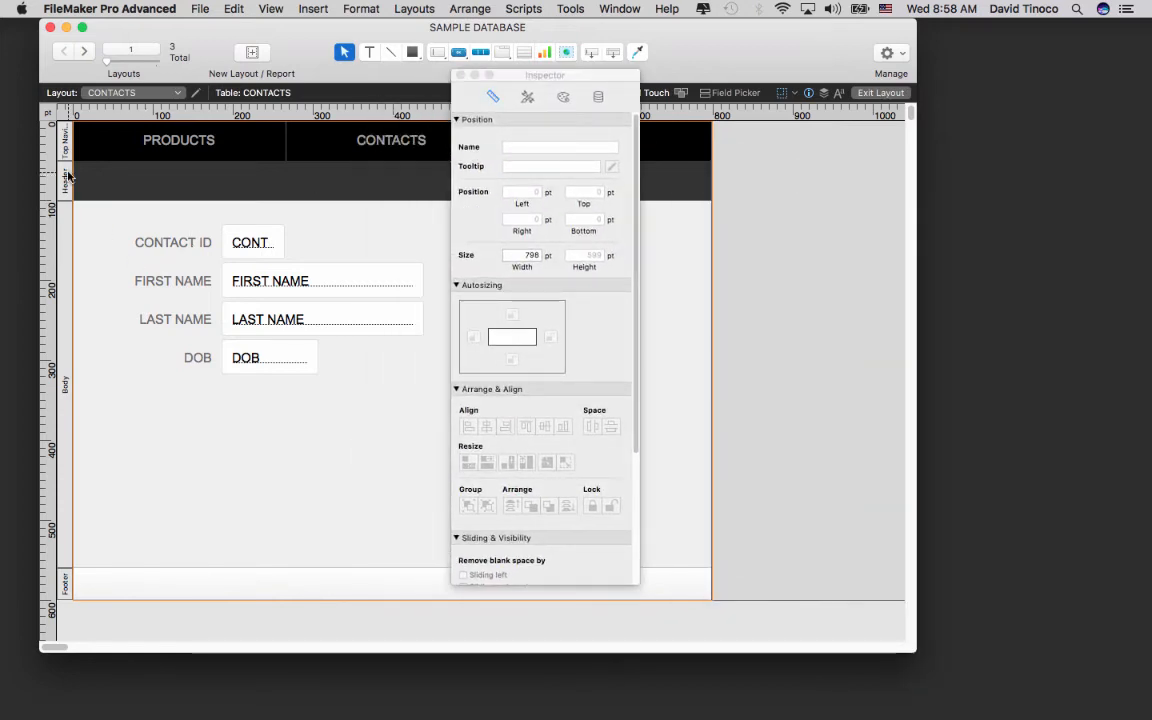
click(61, 143)
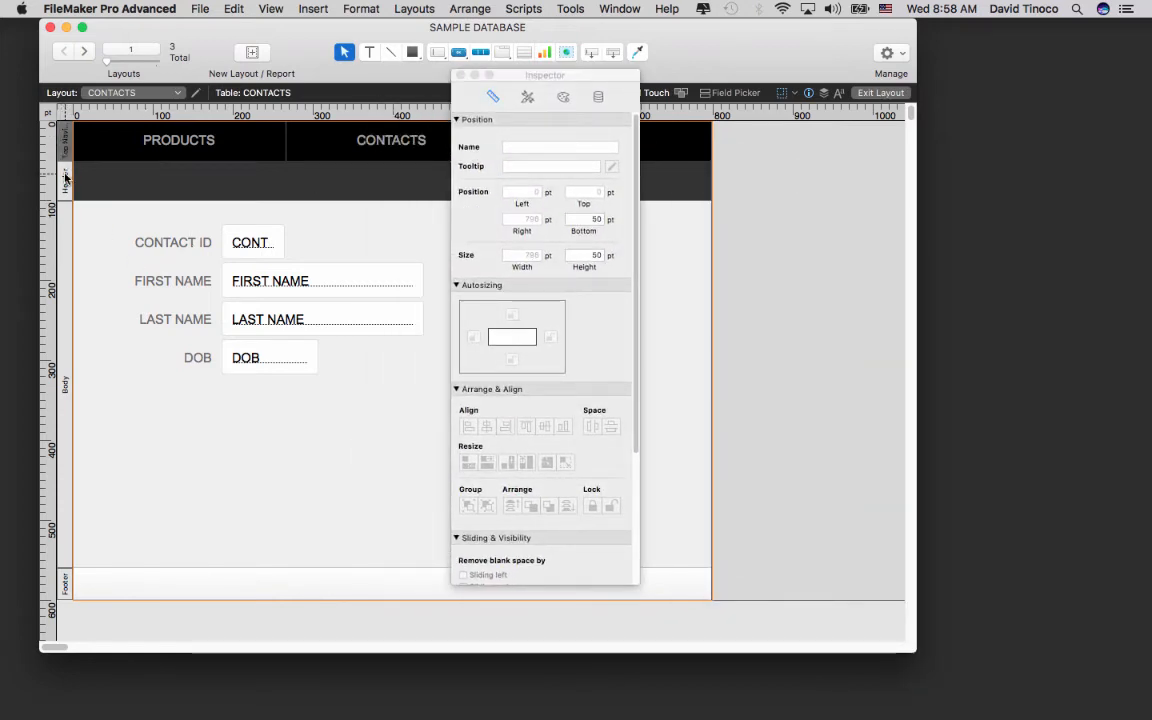
click(61, 230)
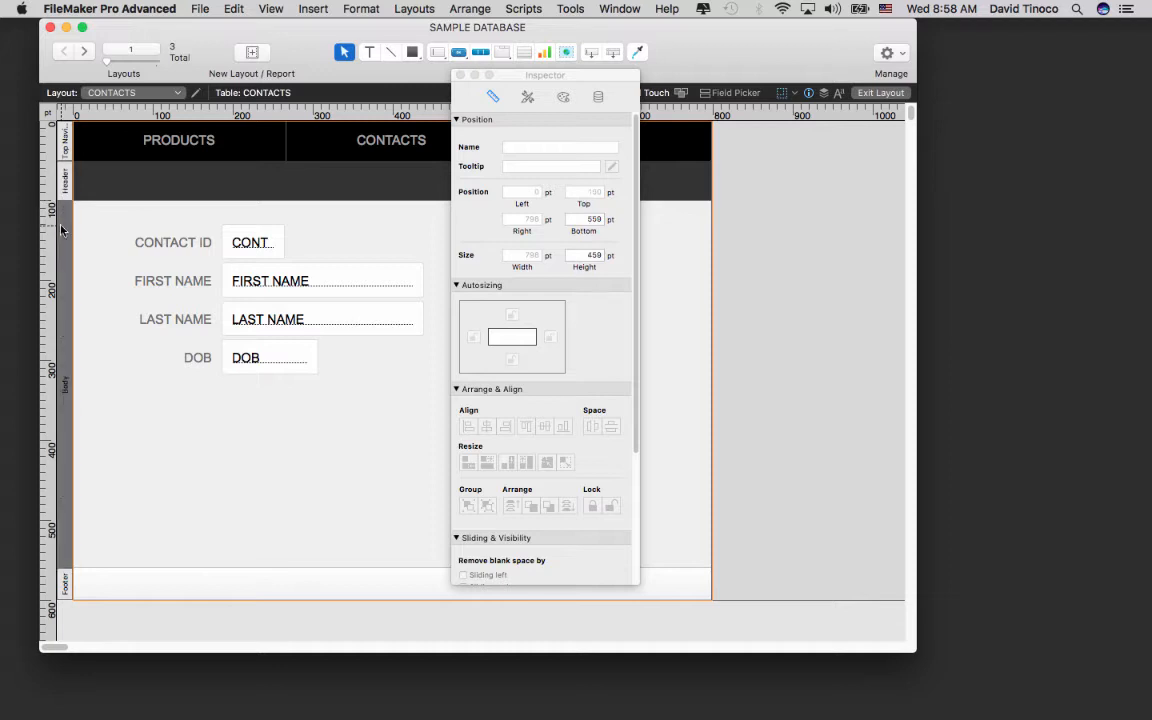
click(64, 585)
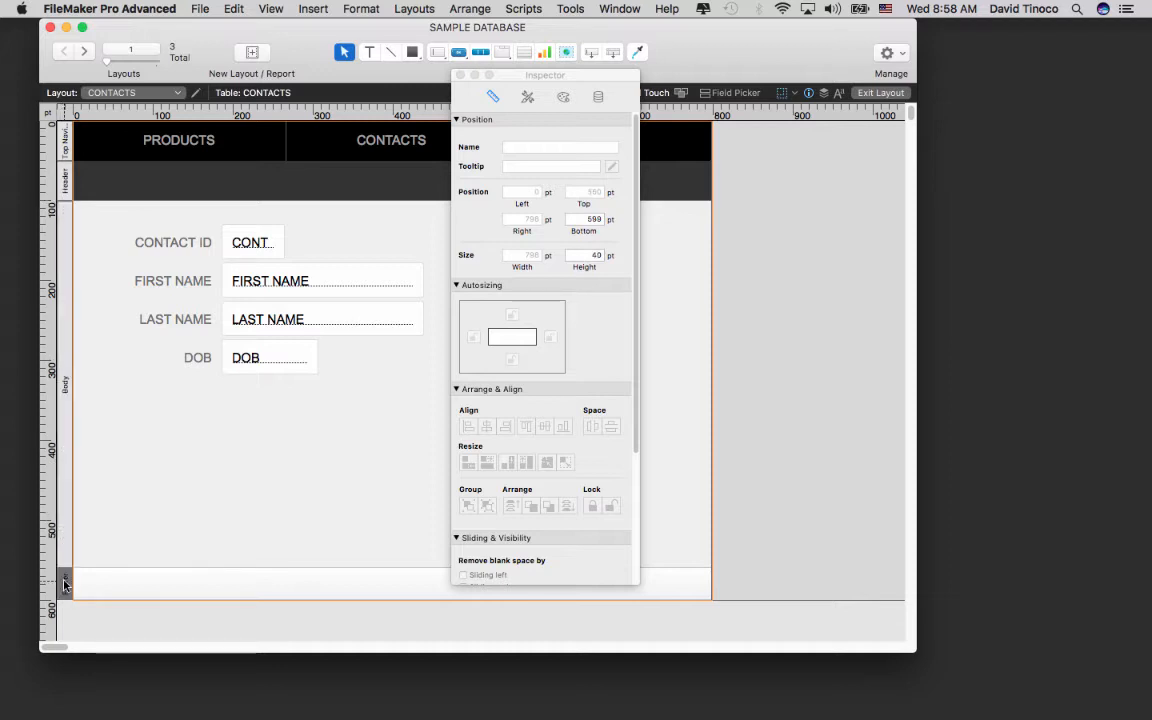
Set the Body part's height to 459 pt on the ORDERS layout and check the Footer's height.
click(84, 51)
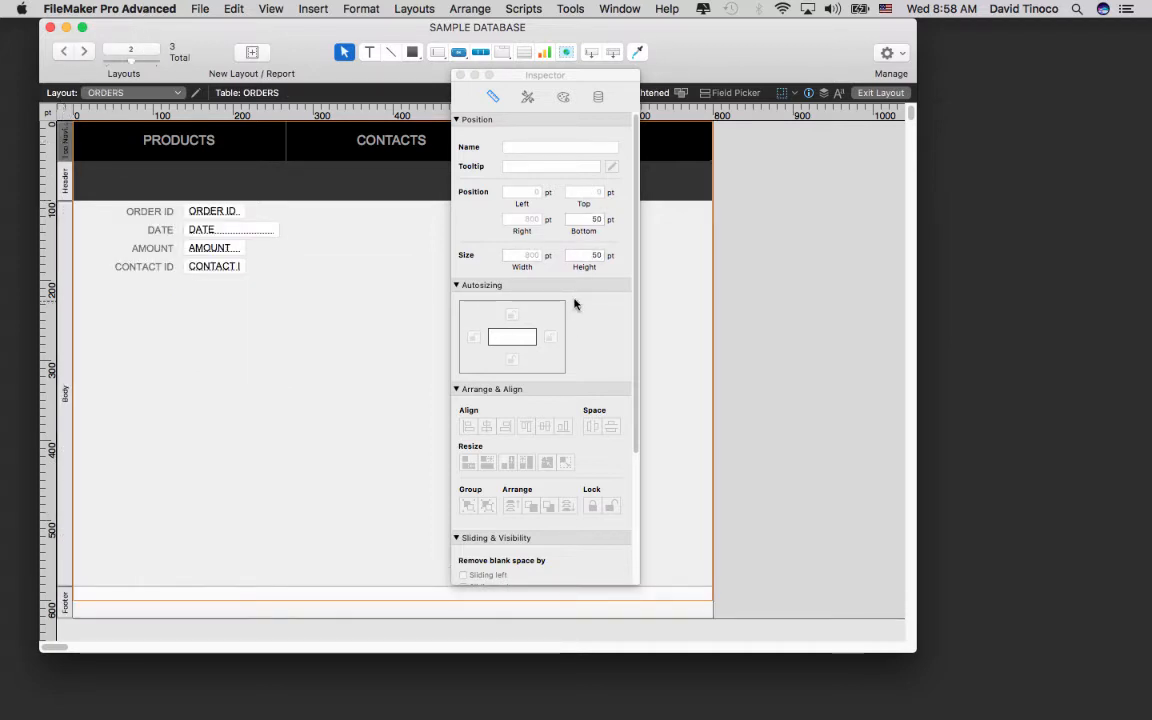
click(58, 206)
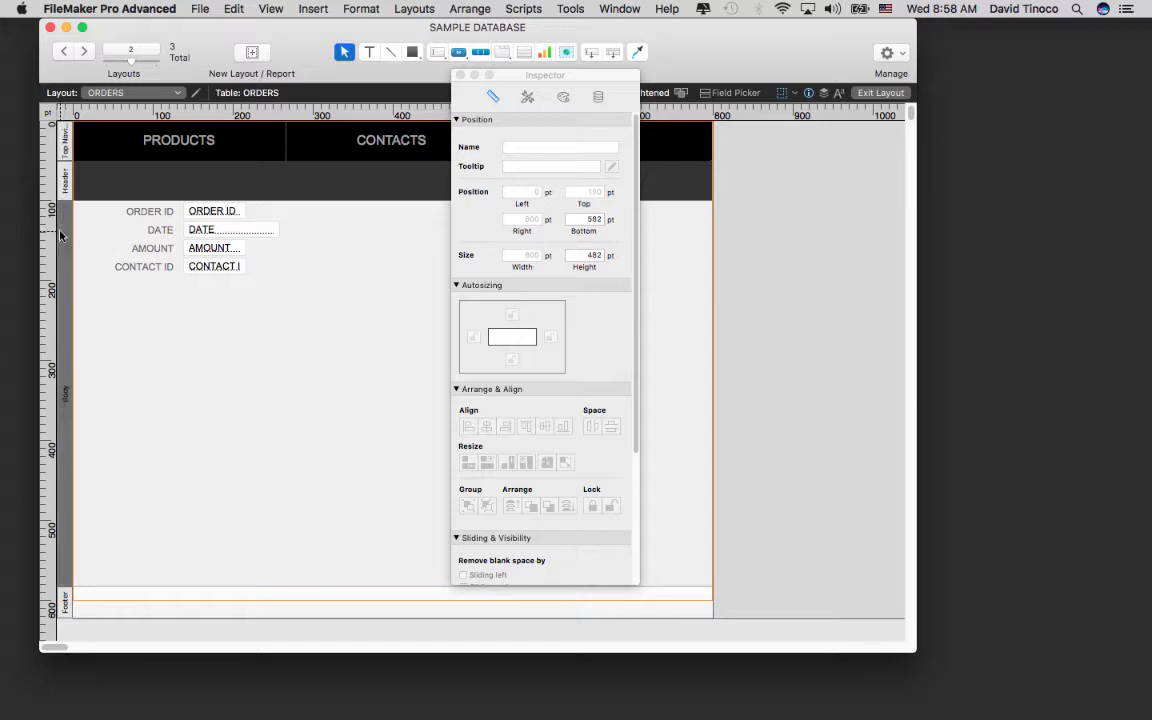
click(578, 256)
text(459)
key(Return)
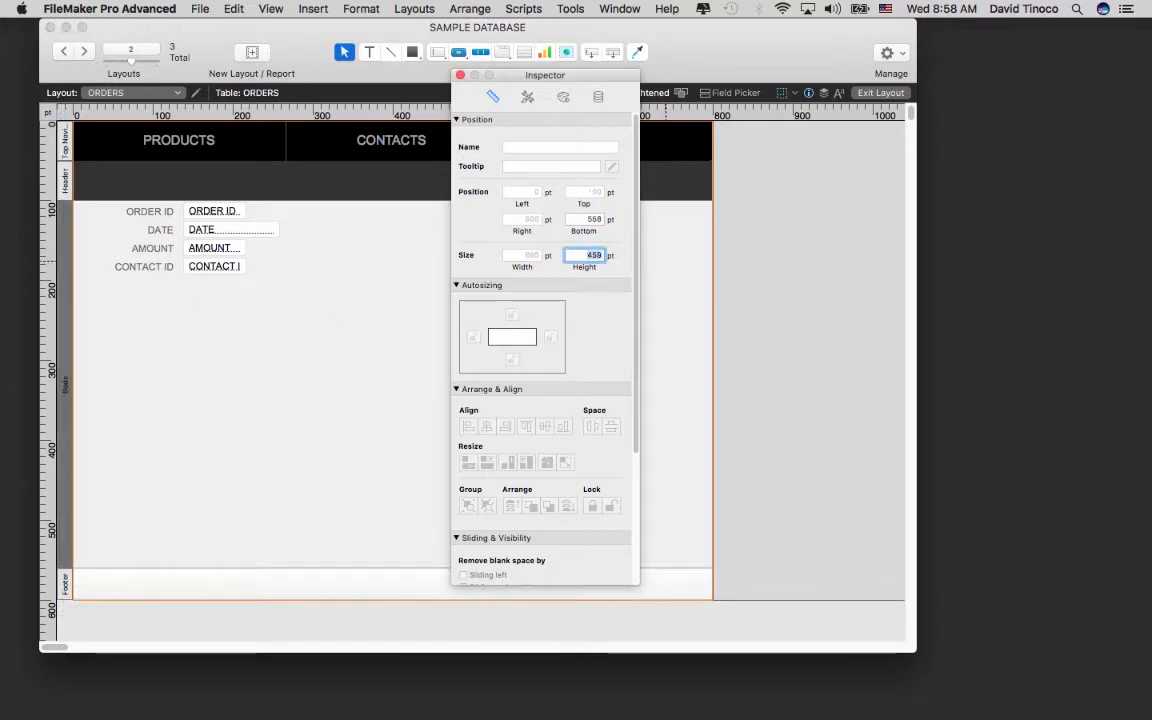
click(60, 582)
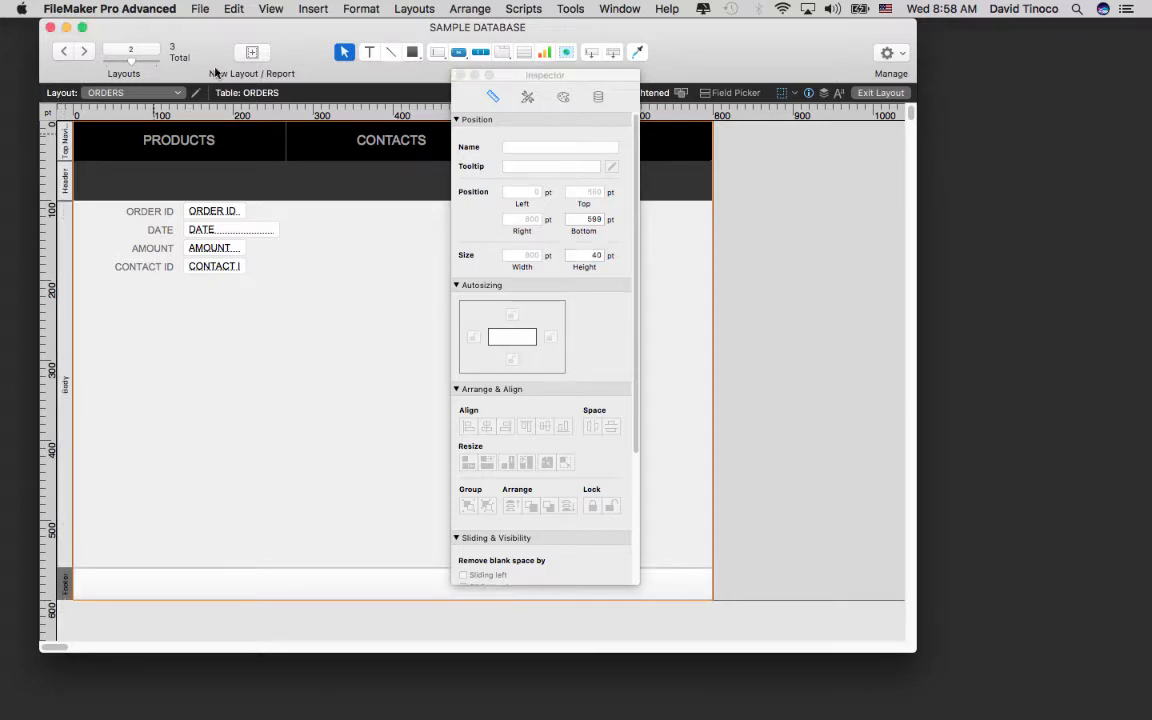
Set the Body part's height to 459 pt on the PRODUCTS layout and move the Inspector clear of the layout.
click(83, 51)
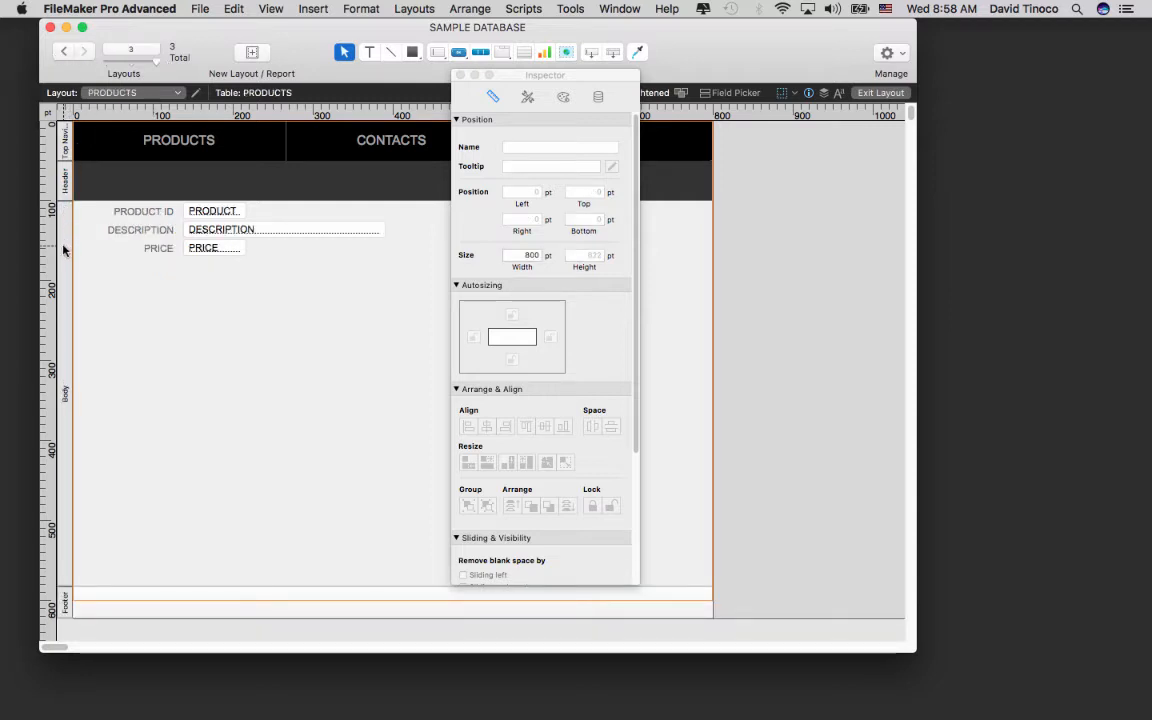
click(592, 255)
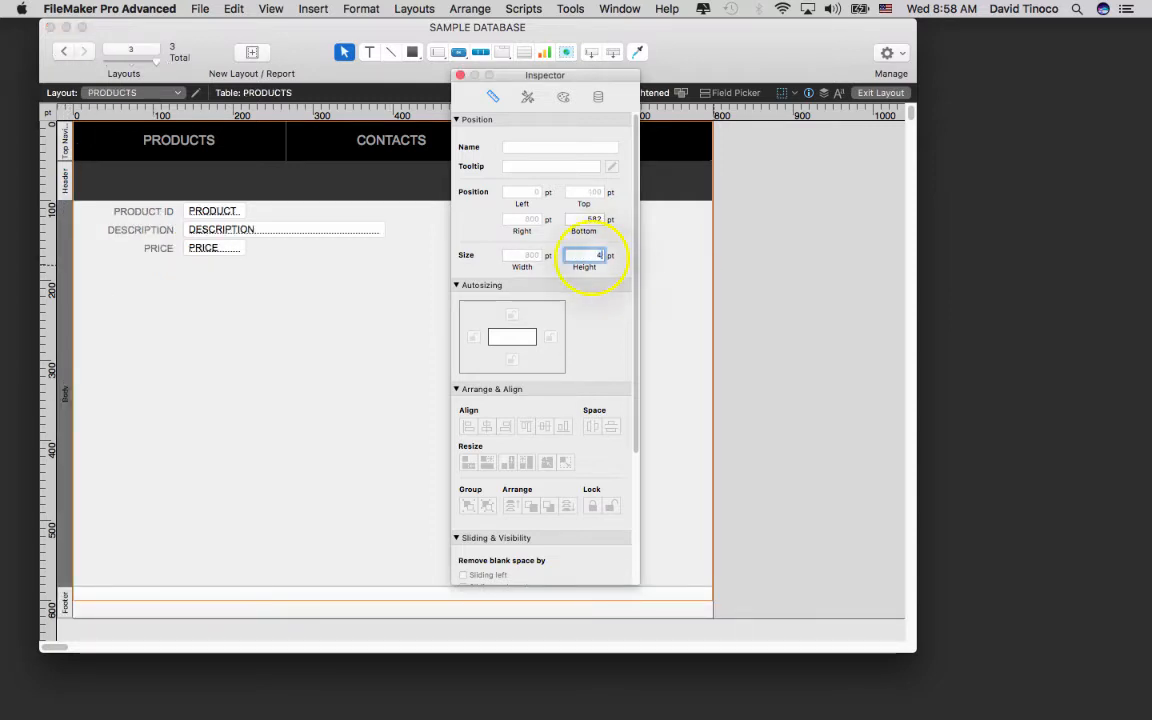
key(Return)
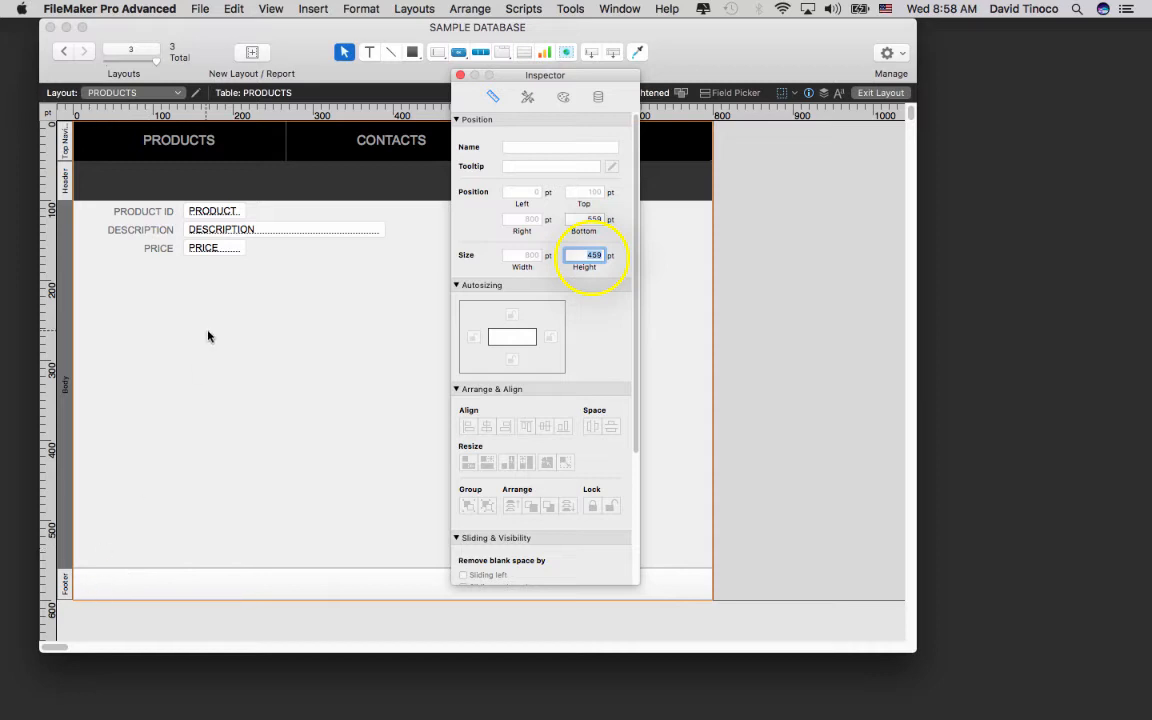
drag(573, 75, 942, 146)
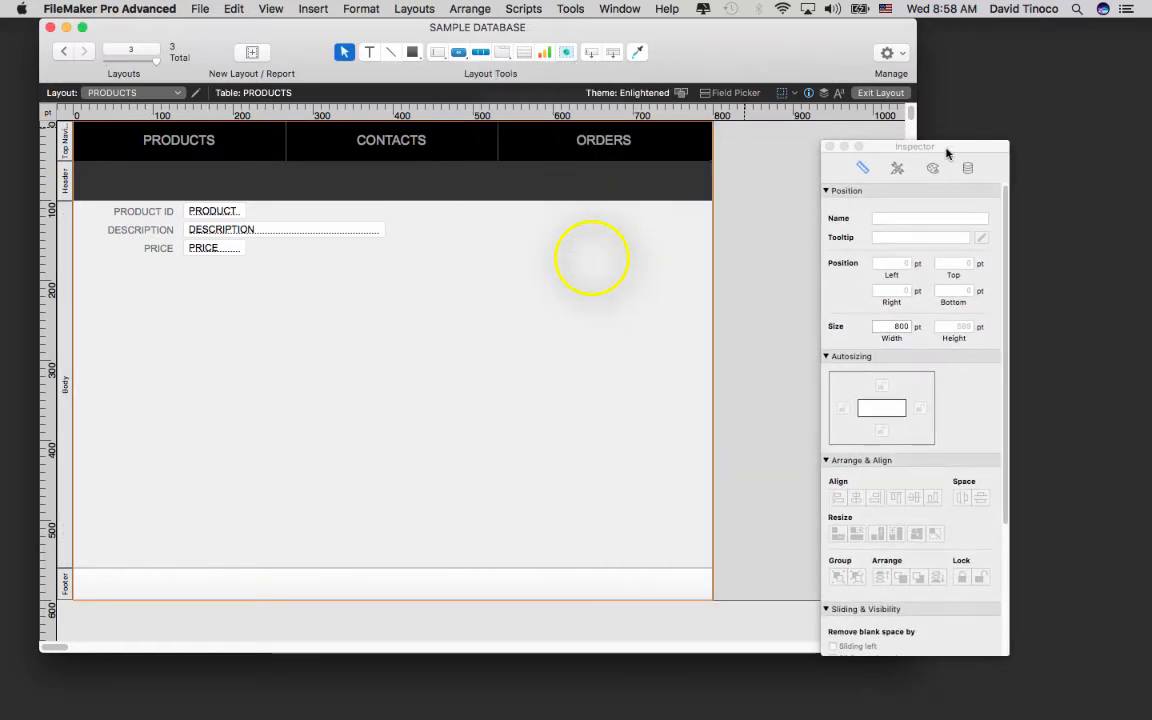
From the CONTACTS layout, enter Browse mode and test the PRODUCTS, CONTACTS and ORDERS navigation buttons, ending on PRODUCTS.
click(125, 92)
click(122, 63)
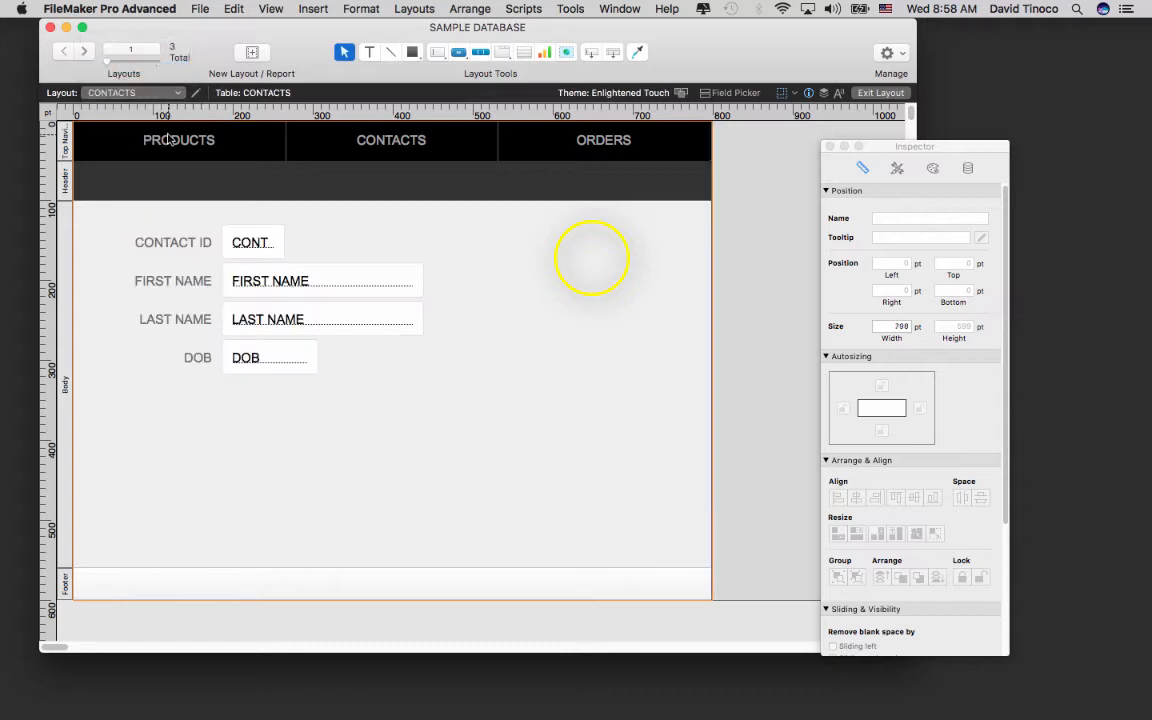
click(271, 8)
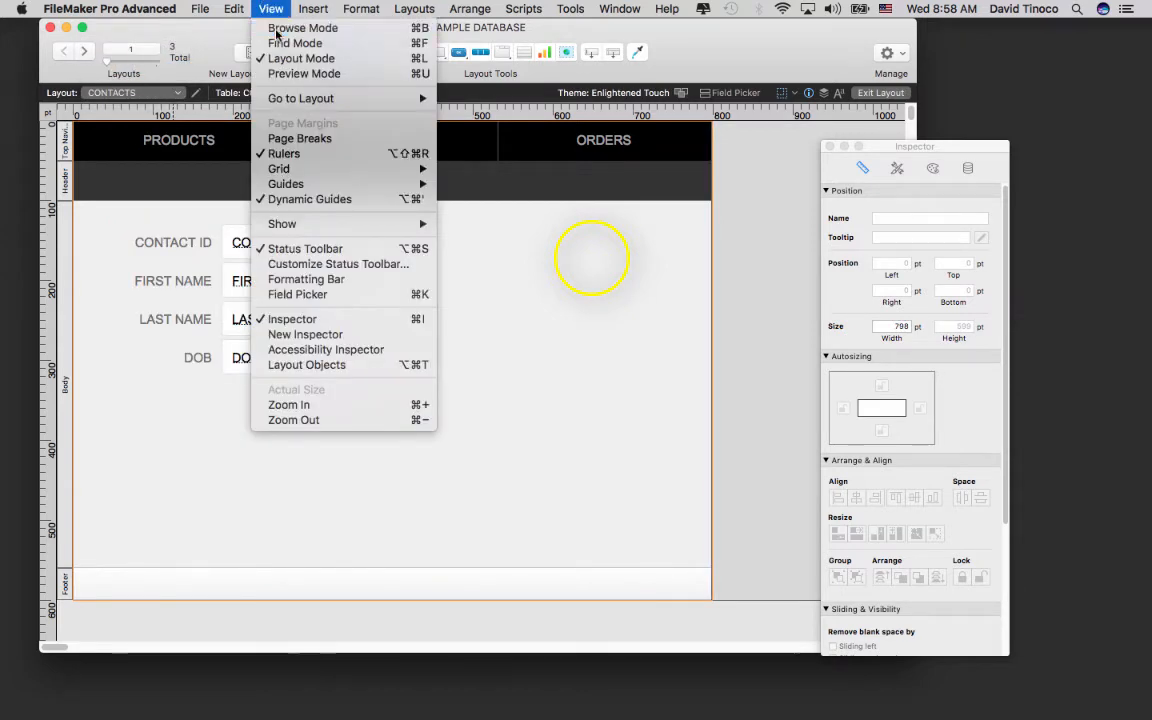
click(276, 35)
click(193, 129)
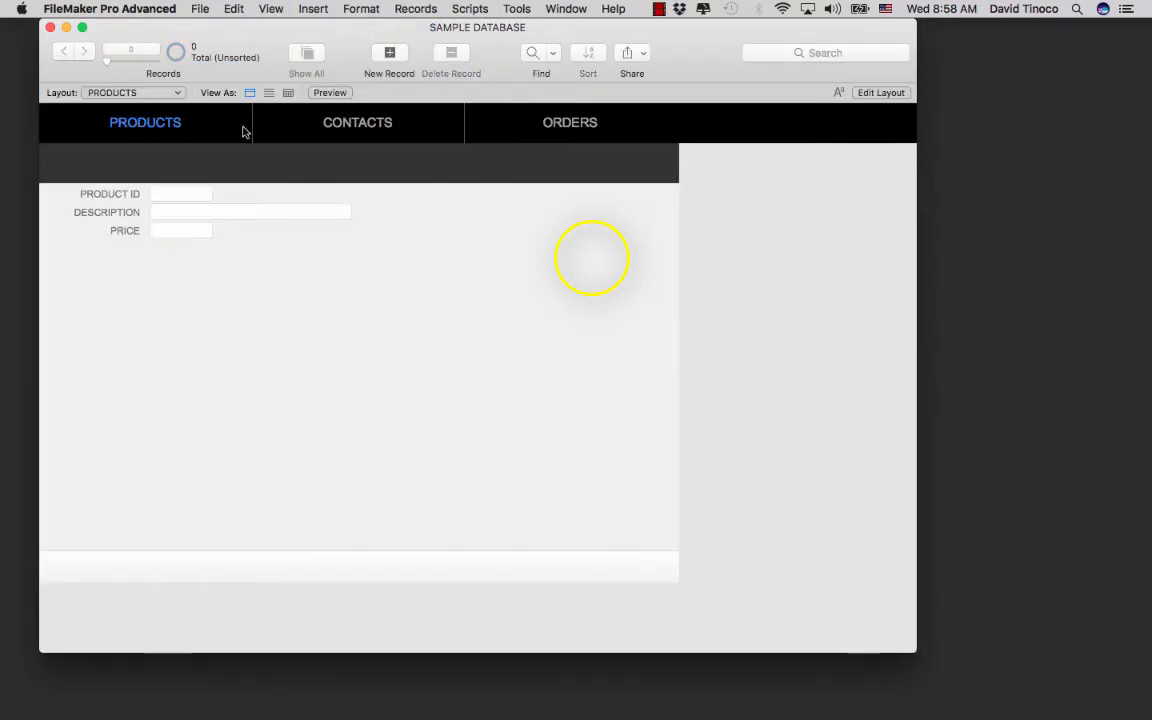
click(401, 131)
click(496, 129)
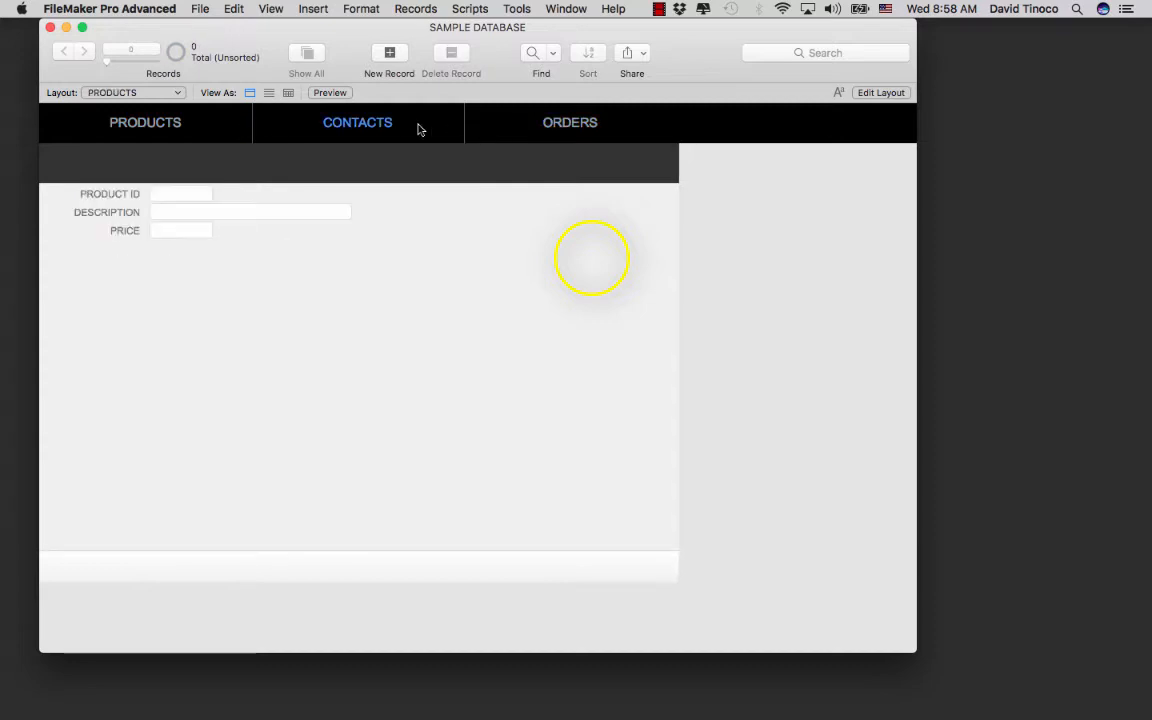
click(378, 118)
click(146, 121)
click(375, 128)
click(542, 121)
click(373, 121)
click(170, 123)
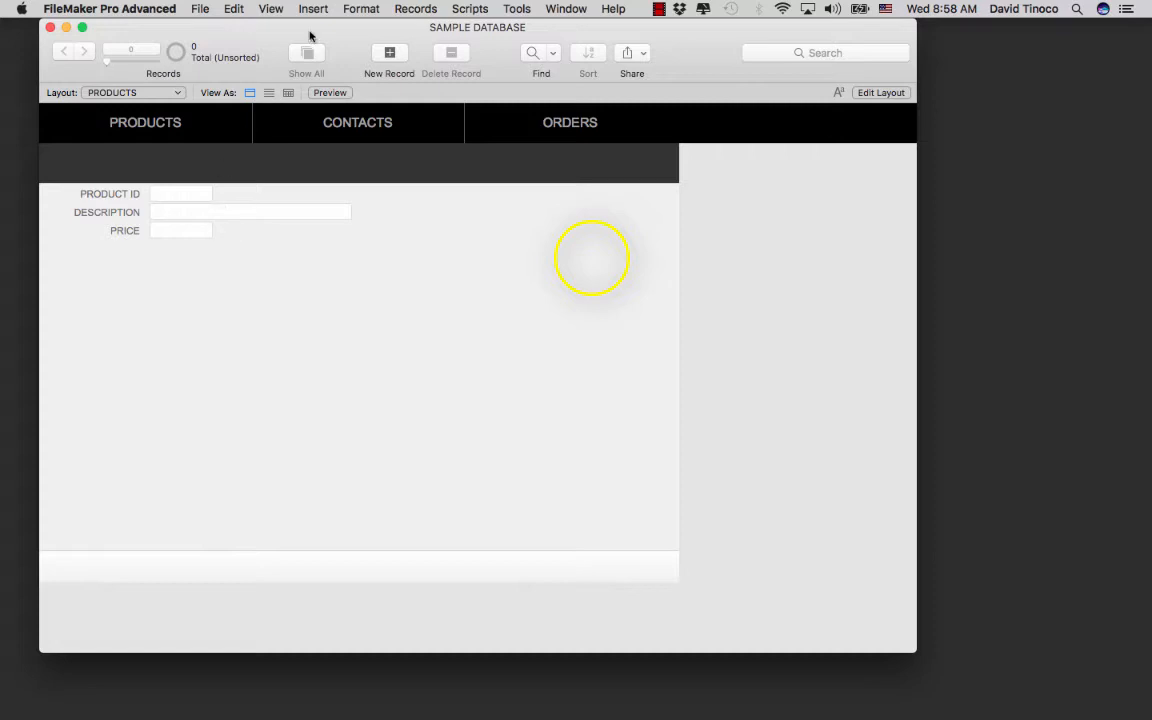
Return to Layout mode and change the theme of the PRODUCTS layout to Enlightened Touch.
click(271, 8)
click(300, 59)
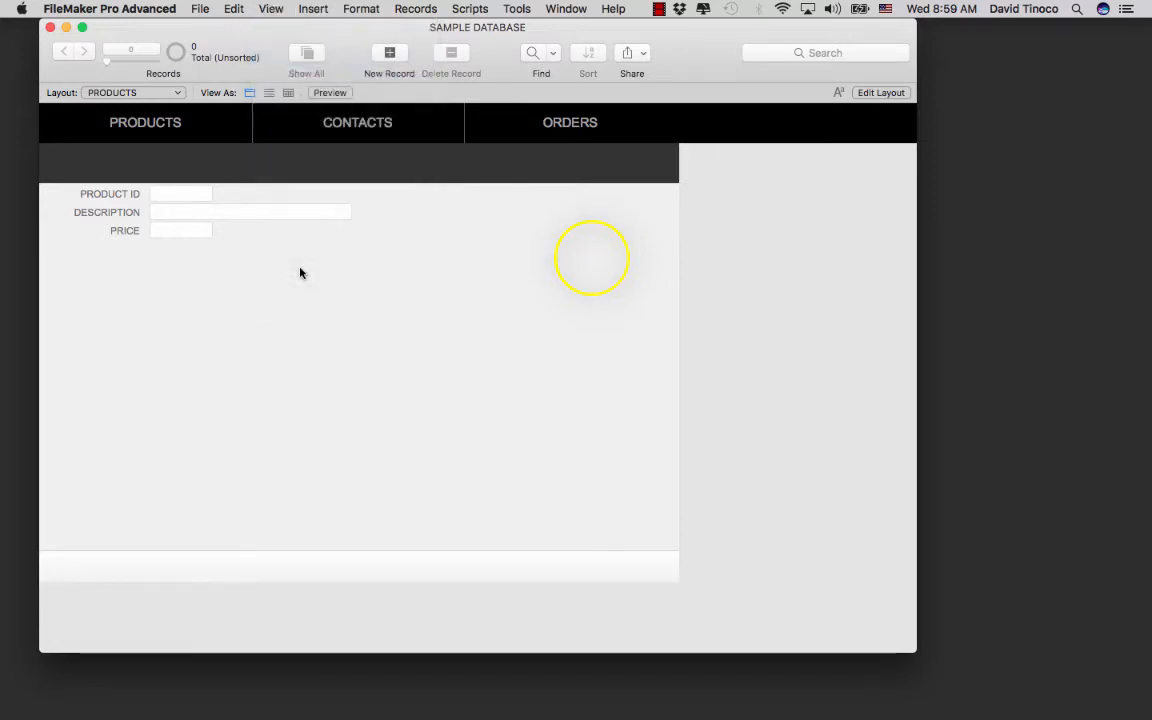
click(154, 92)
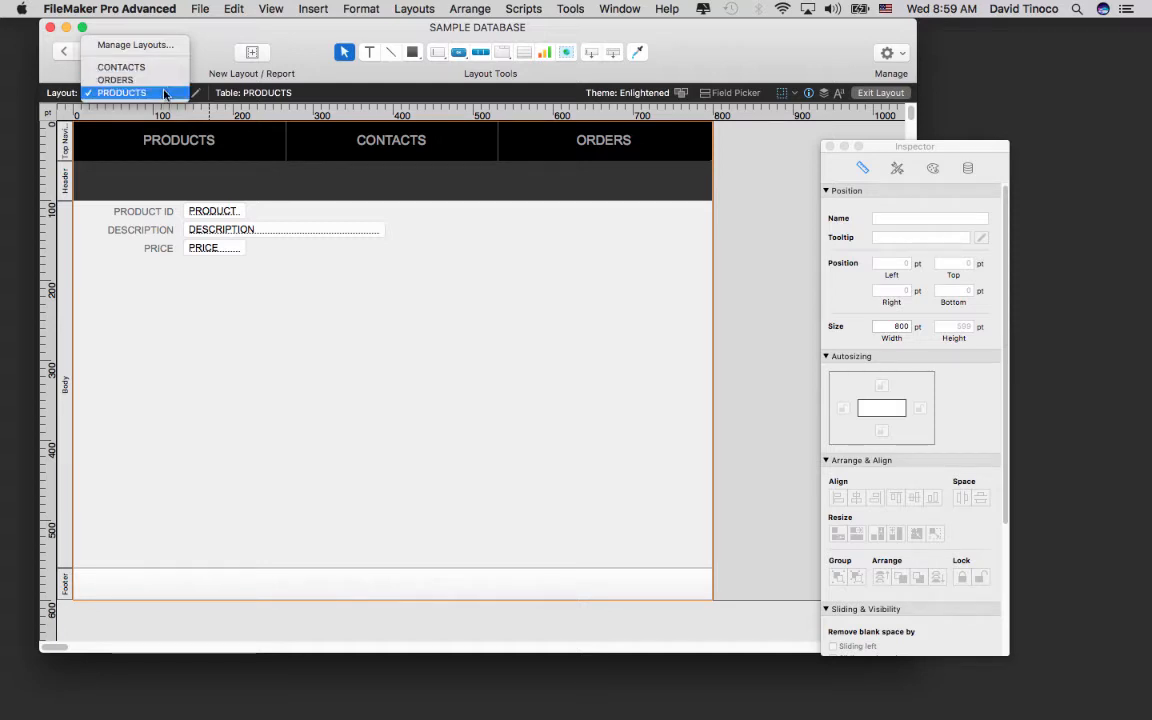
click(167, 92)
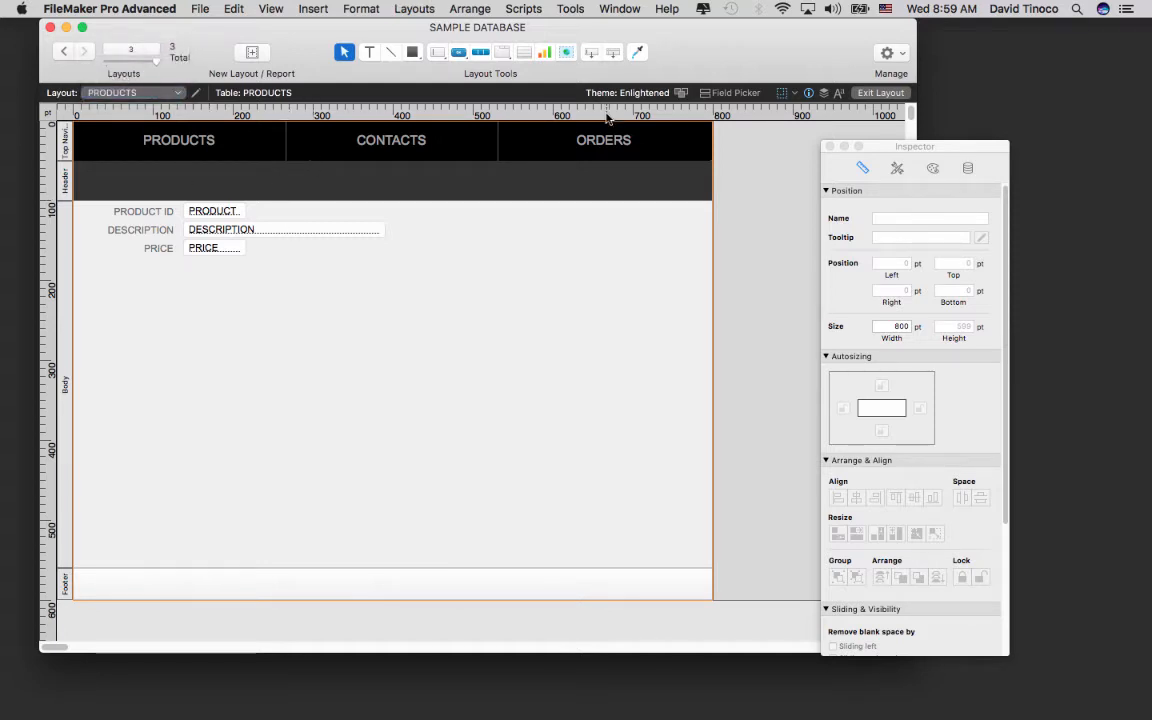
click(682, 93)
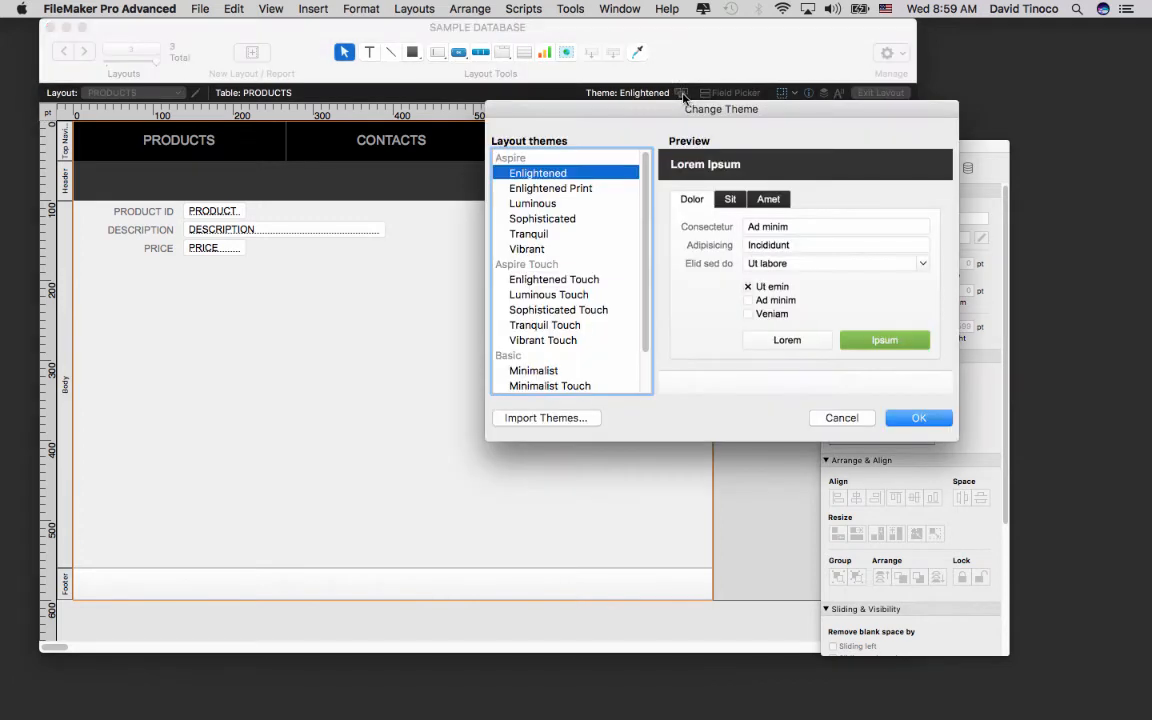
click(545, 280)
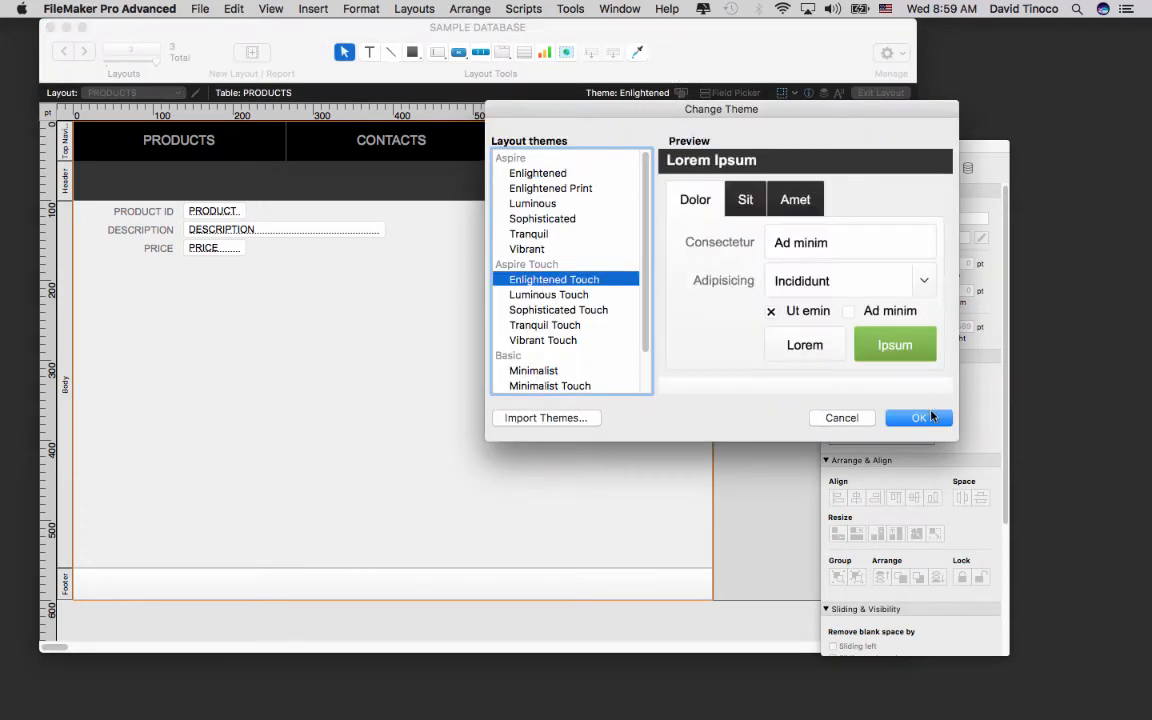
click(918, 418)
Delete all fields and their labels from the Body part of the PRODUCTS layout and of the ORDERS layout.
drag(345, 309, 92, 173)
key(Delete)
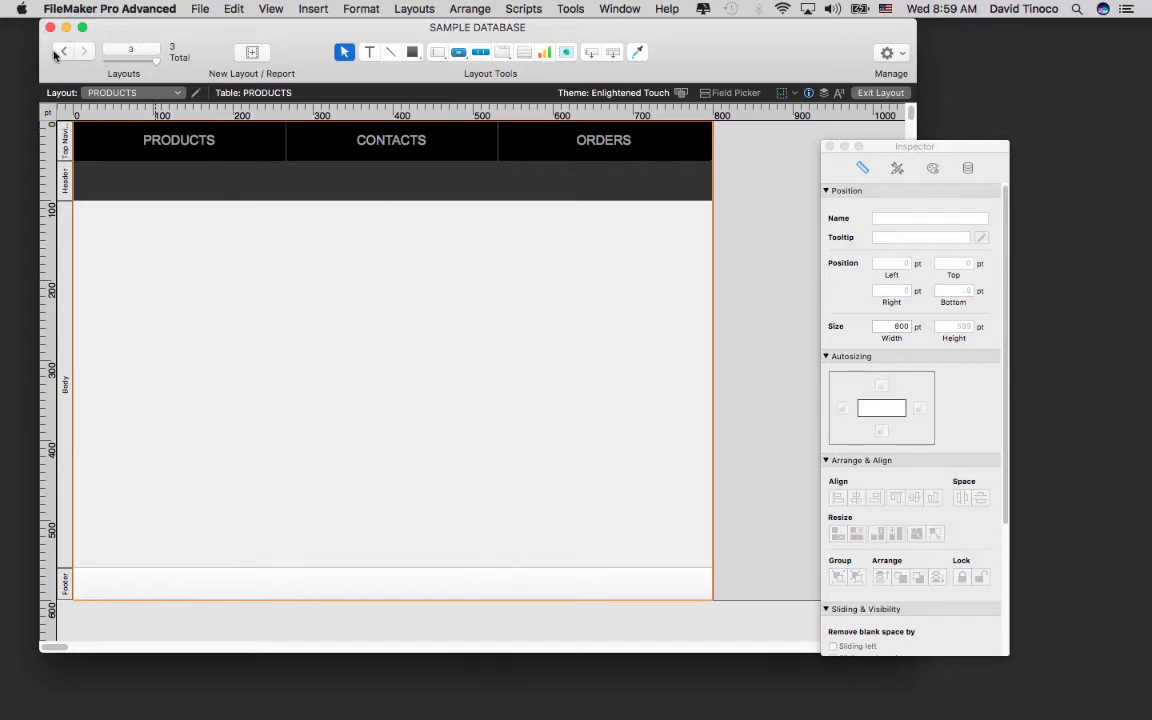
click(56, 53)
drag(334, 374, 108, 184)
key(Delete)
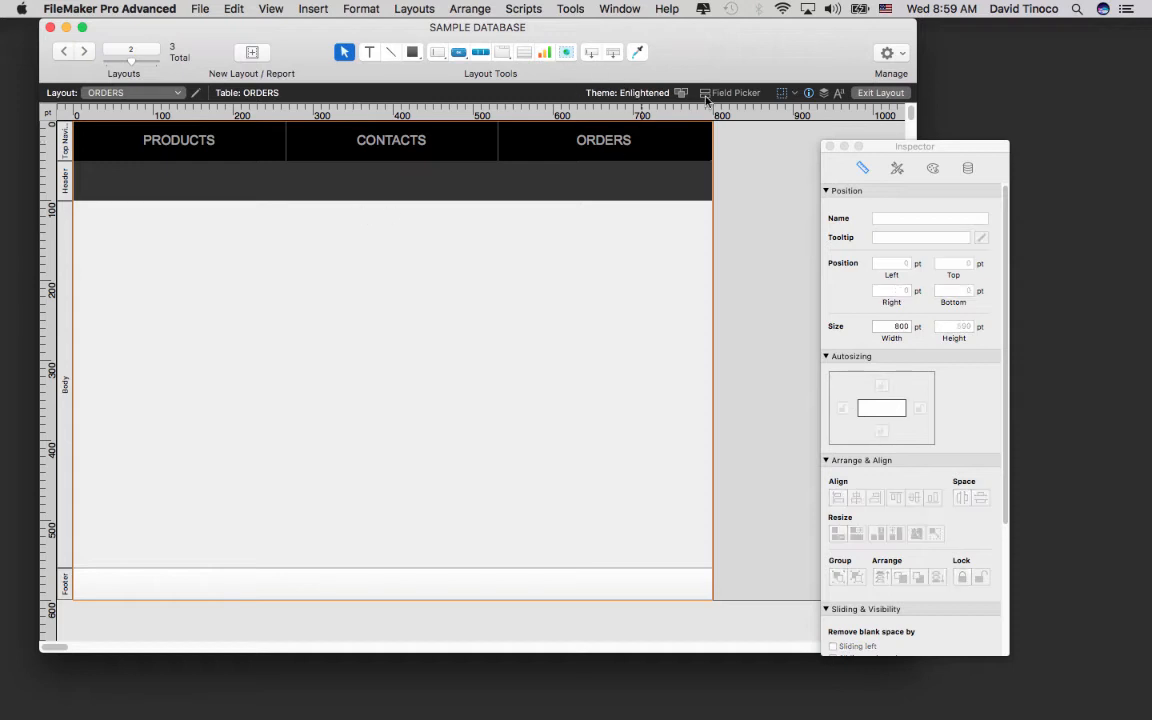
Change the theme of the ORDERS layout to Enlightened Touch.
click(626, 92)
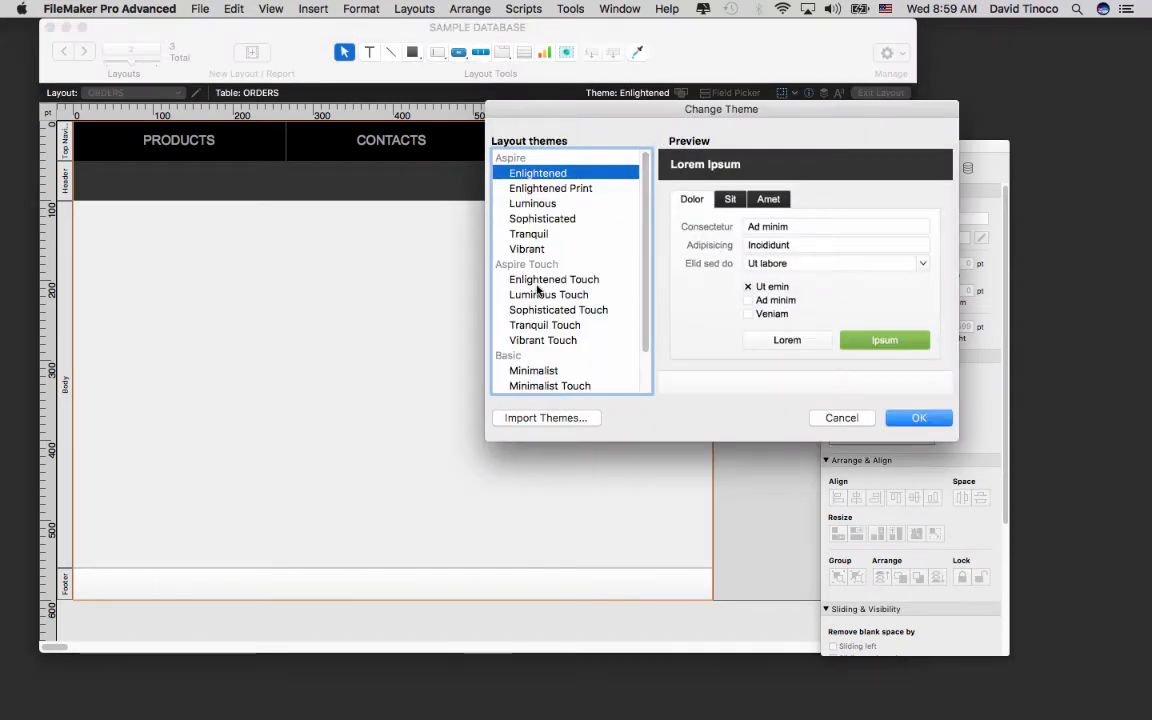
click(538, 281)
click(935, 418)
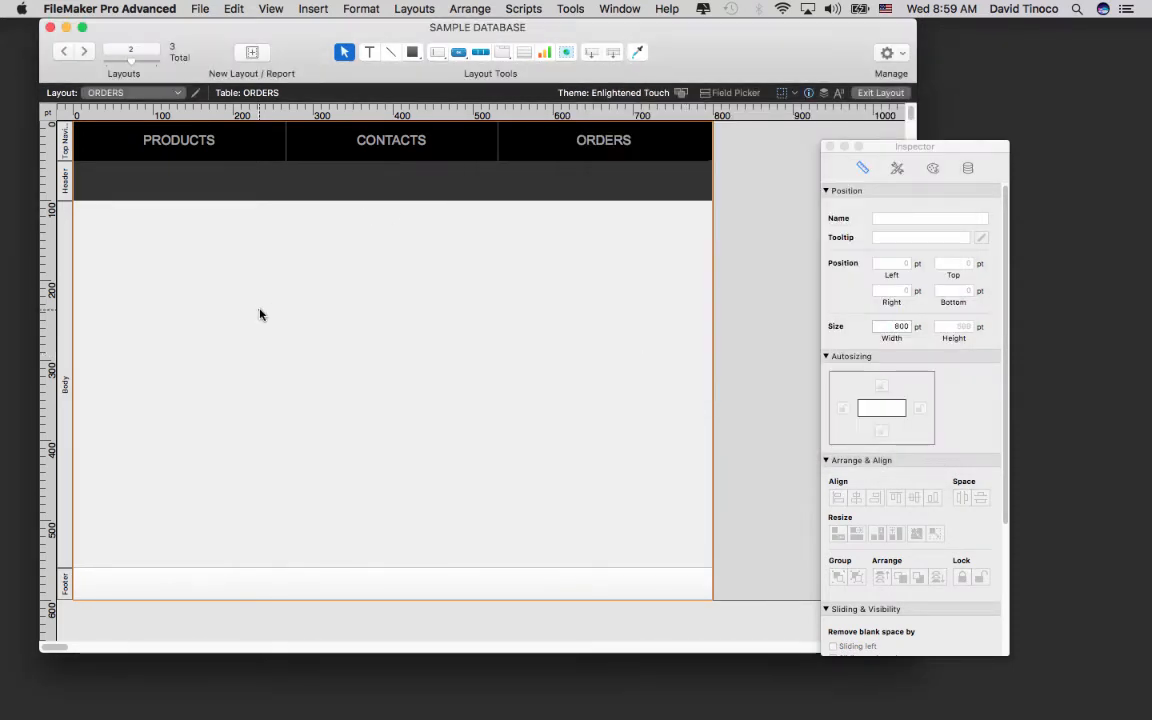
Look over the CONTACTS layout for comparison and return to the ORDERS layout in Layout mode.
click(58, 52)
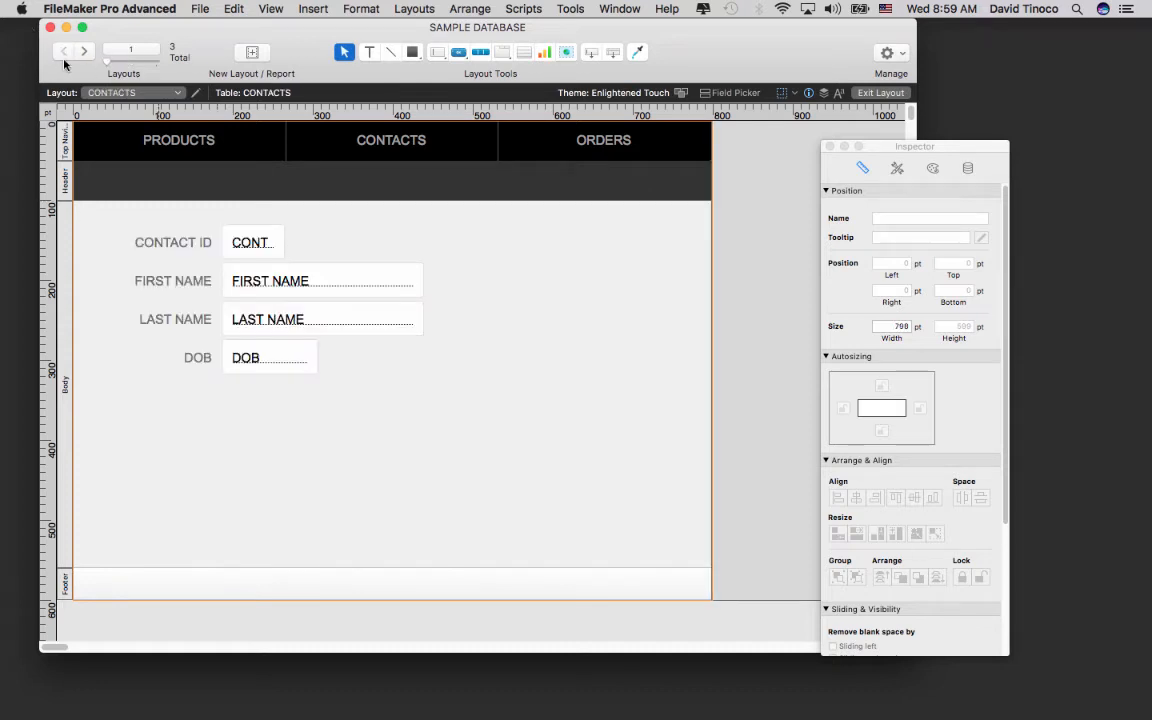
click(84, 54)
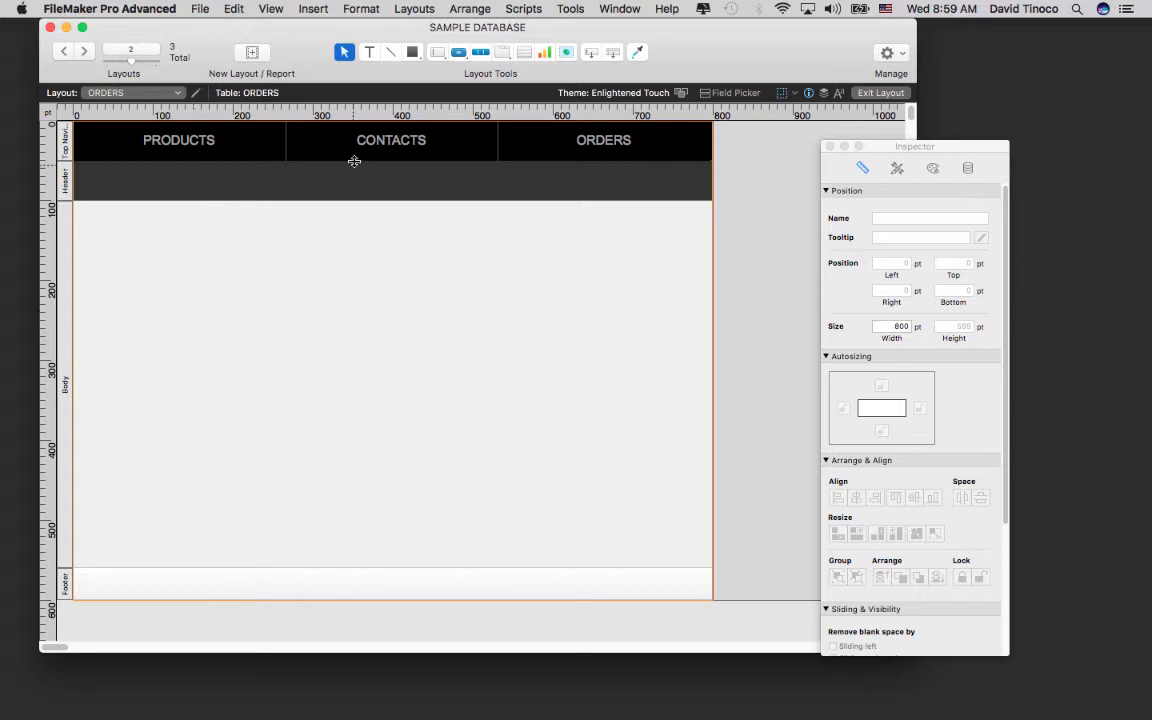
click(271, 8)
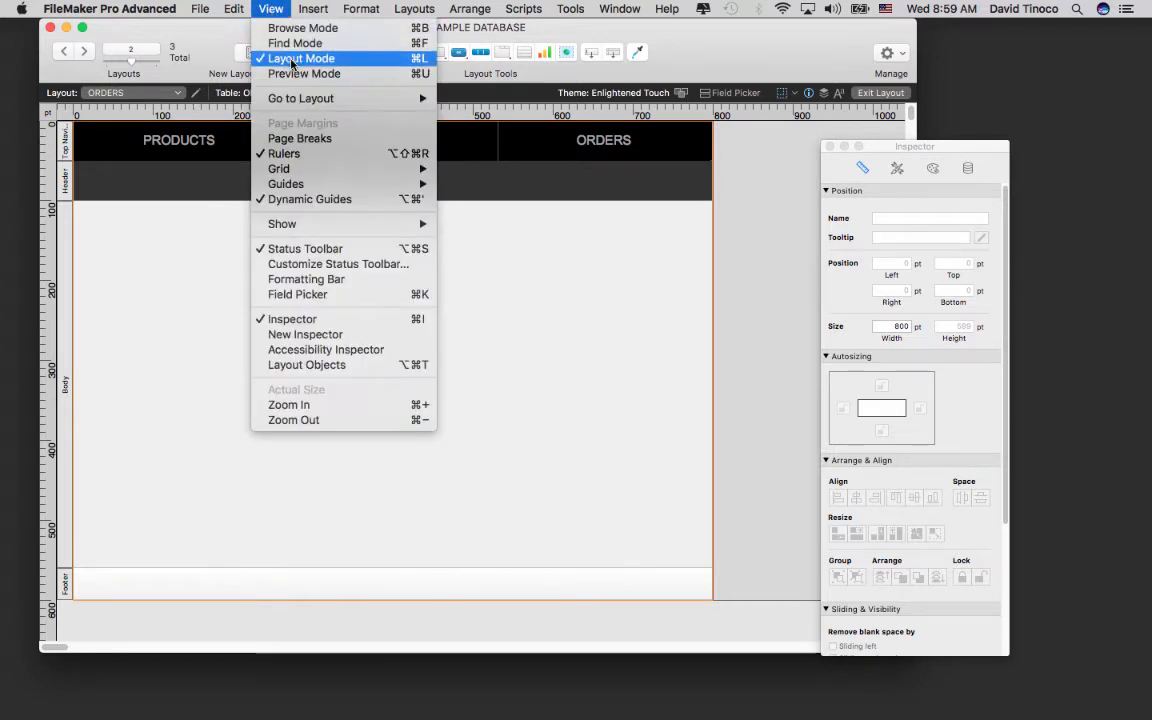
click(190, 297)
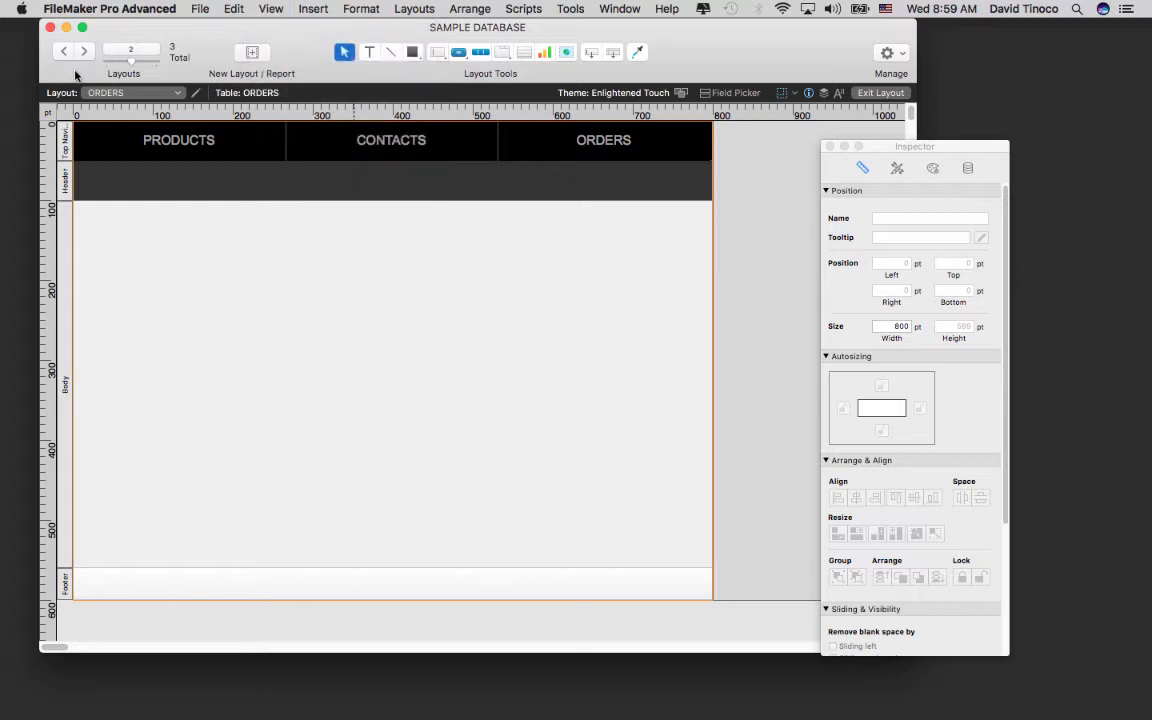
Look over the fields and parts of the CONTACTS layout, and return to the ORDERS layout.
click(64, 52)
drag(550, 556, 172, 240)
drag(240, 248, 388, 266)
click(433, 525)
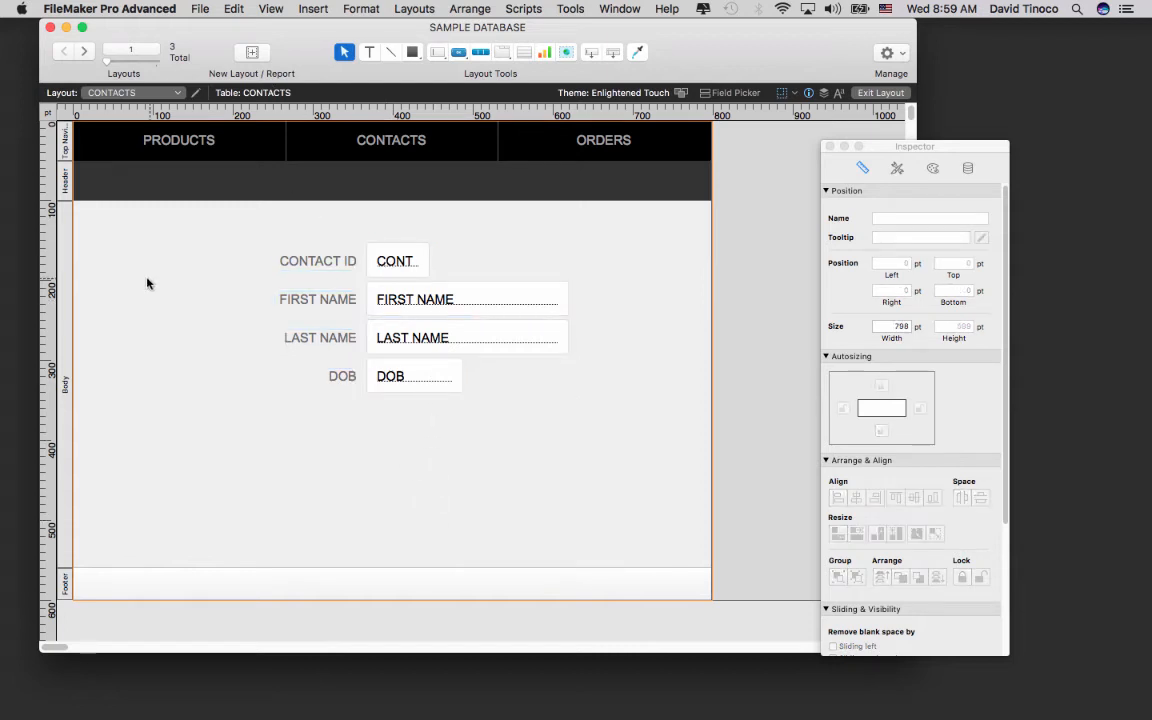
drag(249, 243, 486, 424)
click(187, 203)
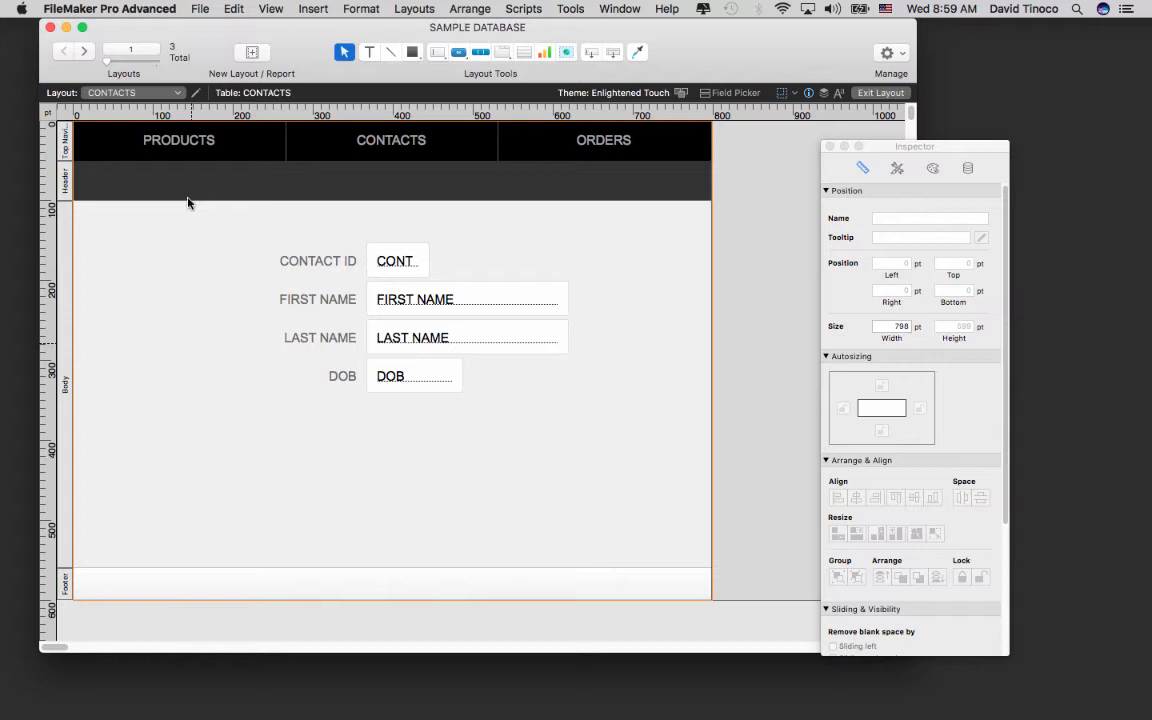
click(178, 95)
click(115, 106)
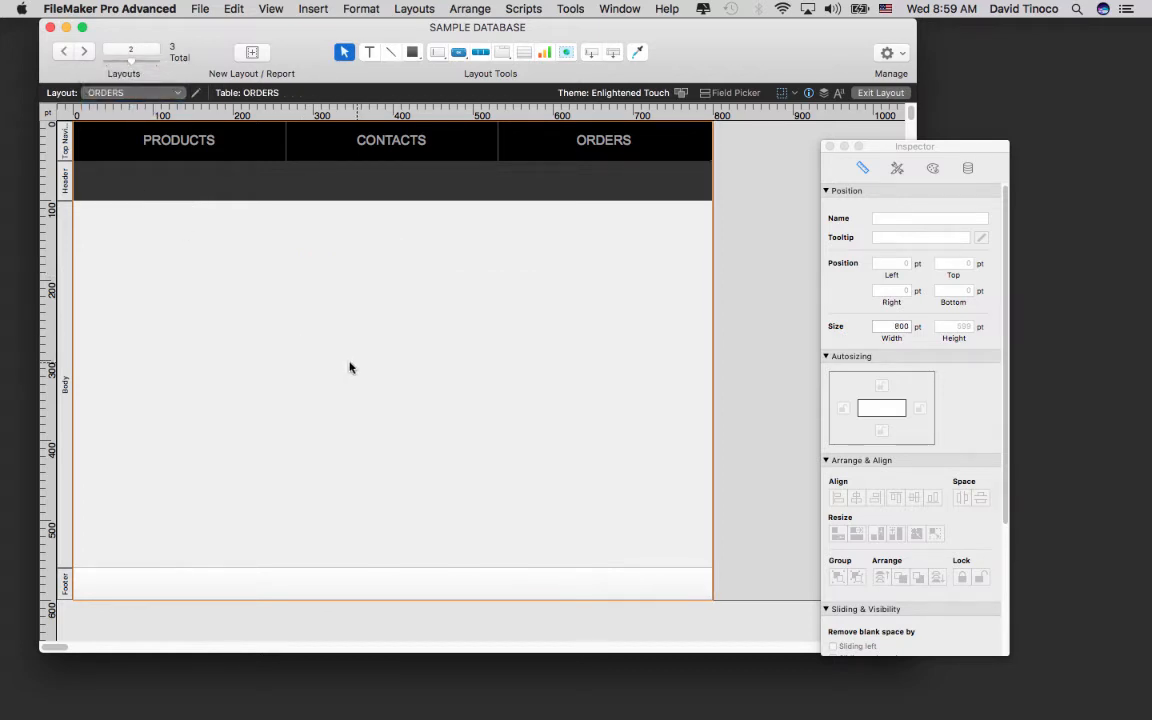
Allow only List View for the ORDERS layout and shorten its Body part to a thin row about 42 pt high.
click(400, 8)
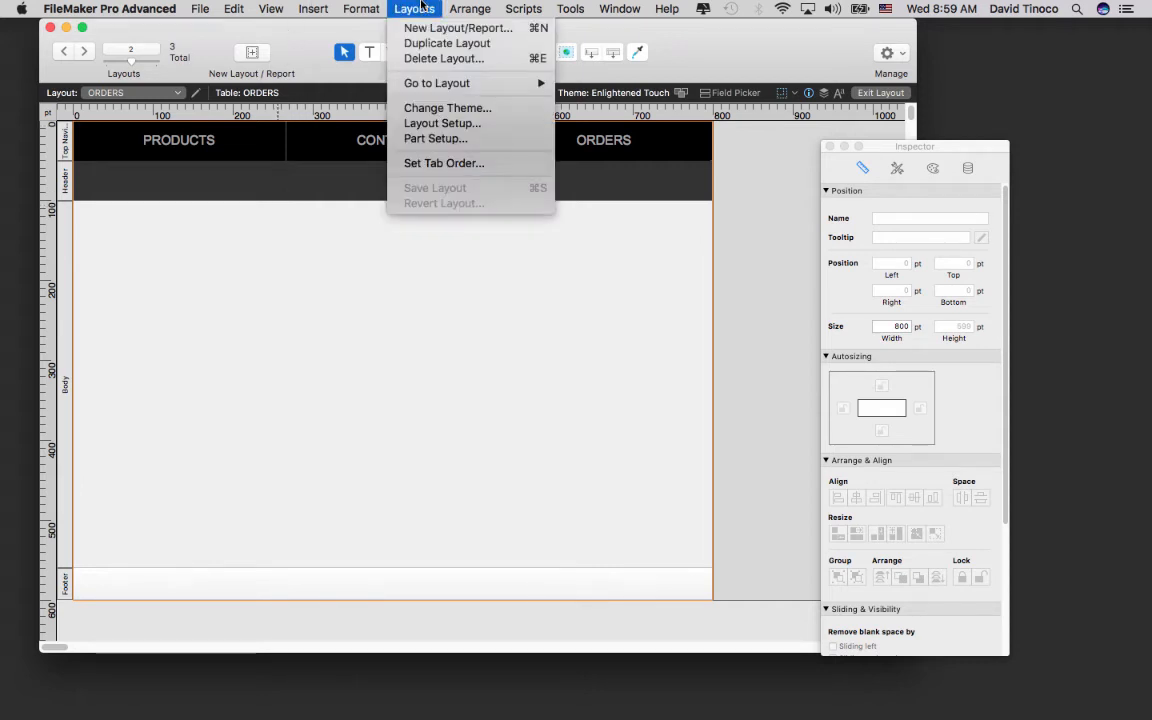
click(453, 124)
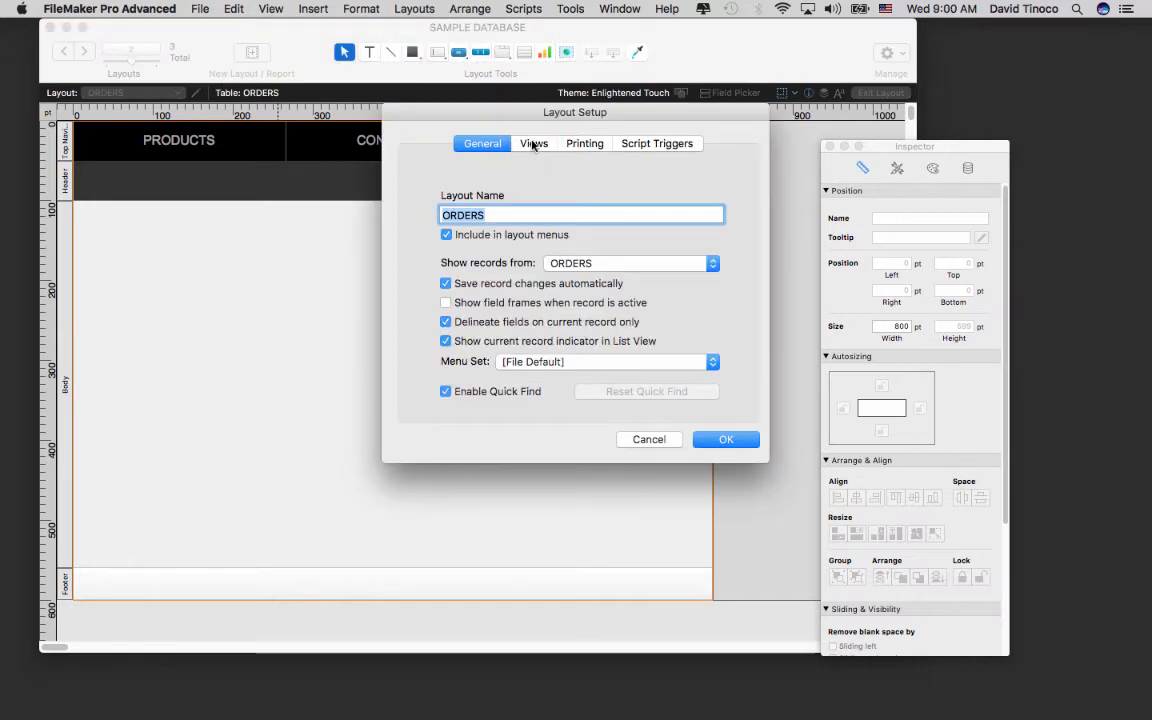
click(535, 145)
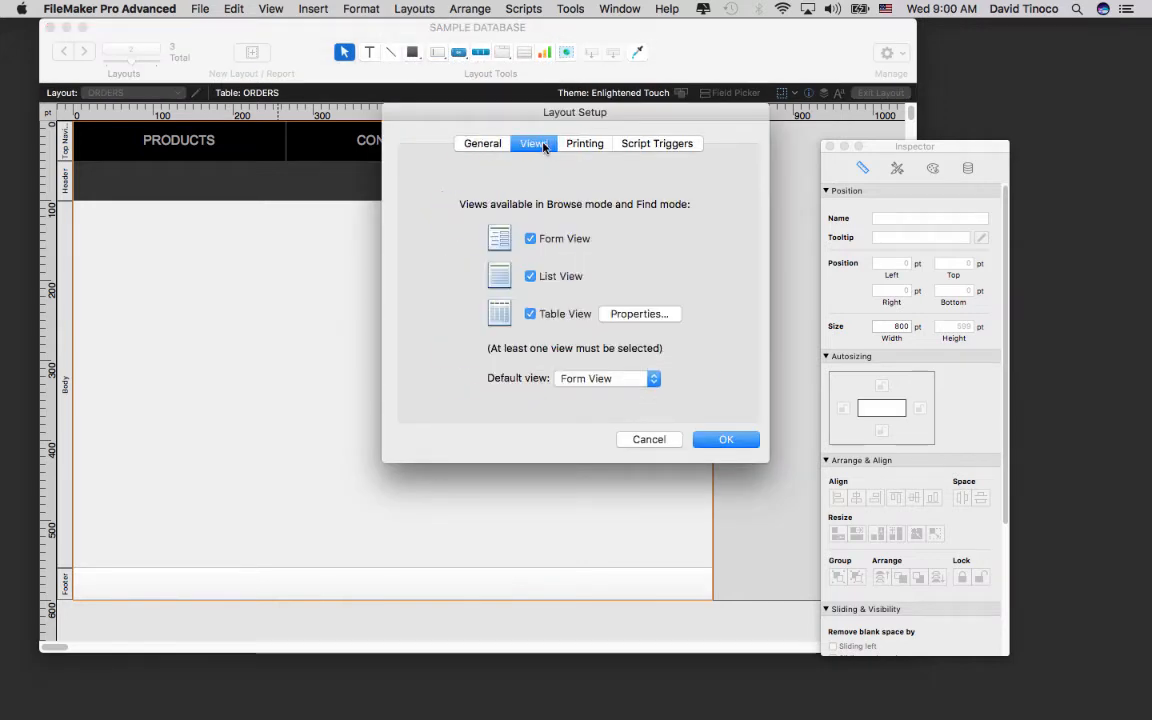
click(530, 239)
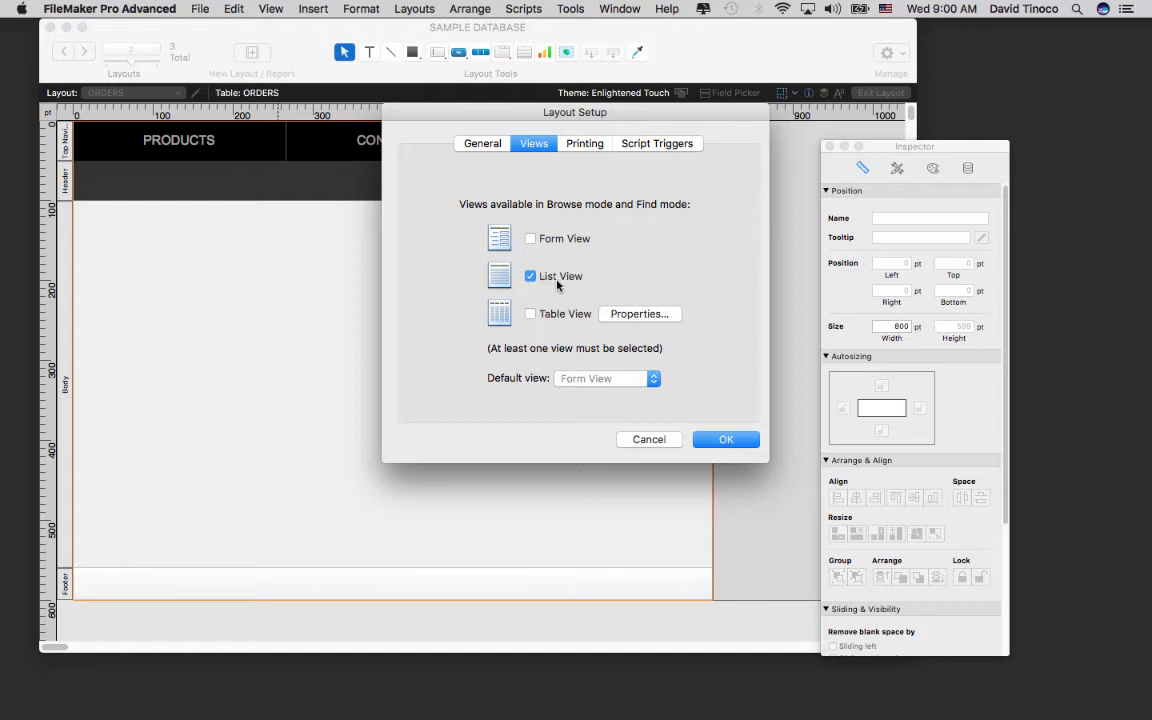
click(726, 441)
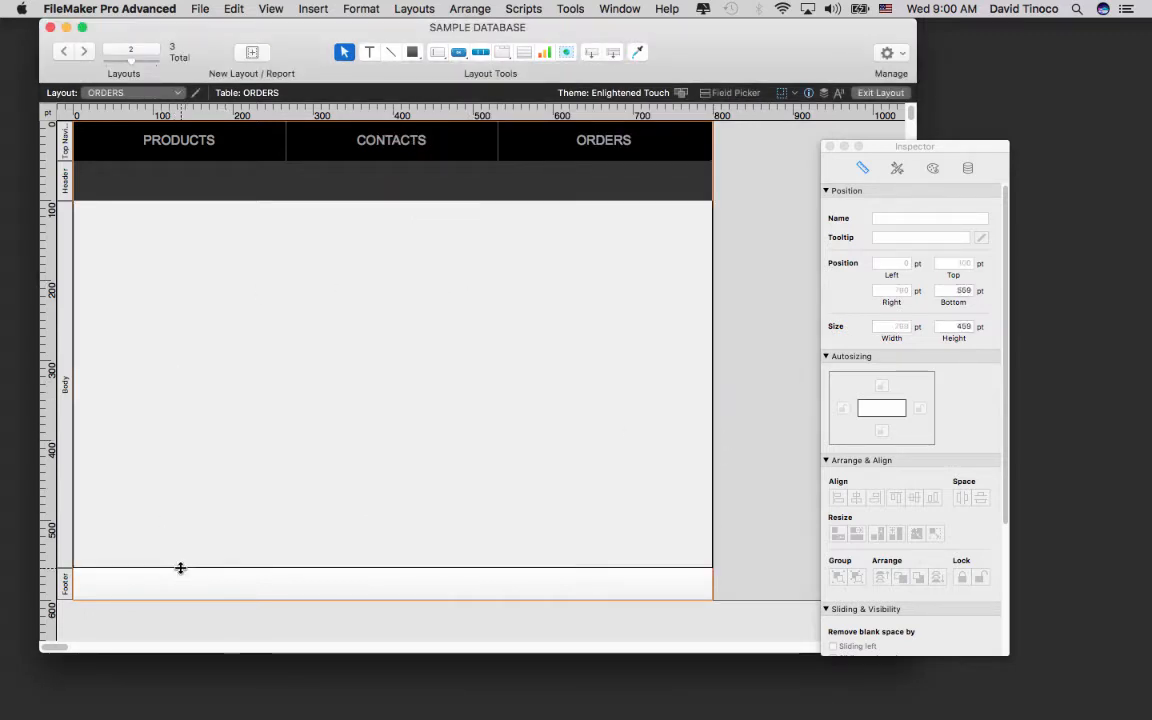
drag(180, 568, 305, 236)
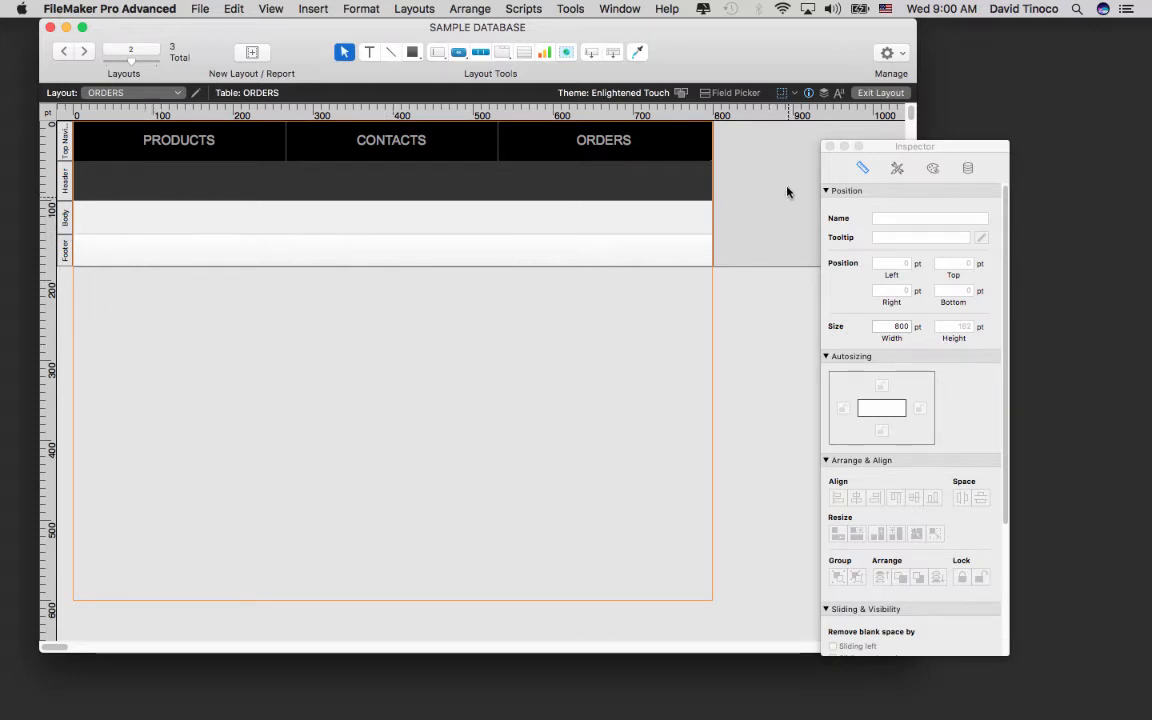
Place ORDER ID, DATE, AMOUNT and CONTACT ID side by side with labels above, putting labels in the Header and fields in the Body.
click(262, 9)
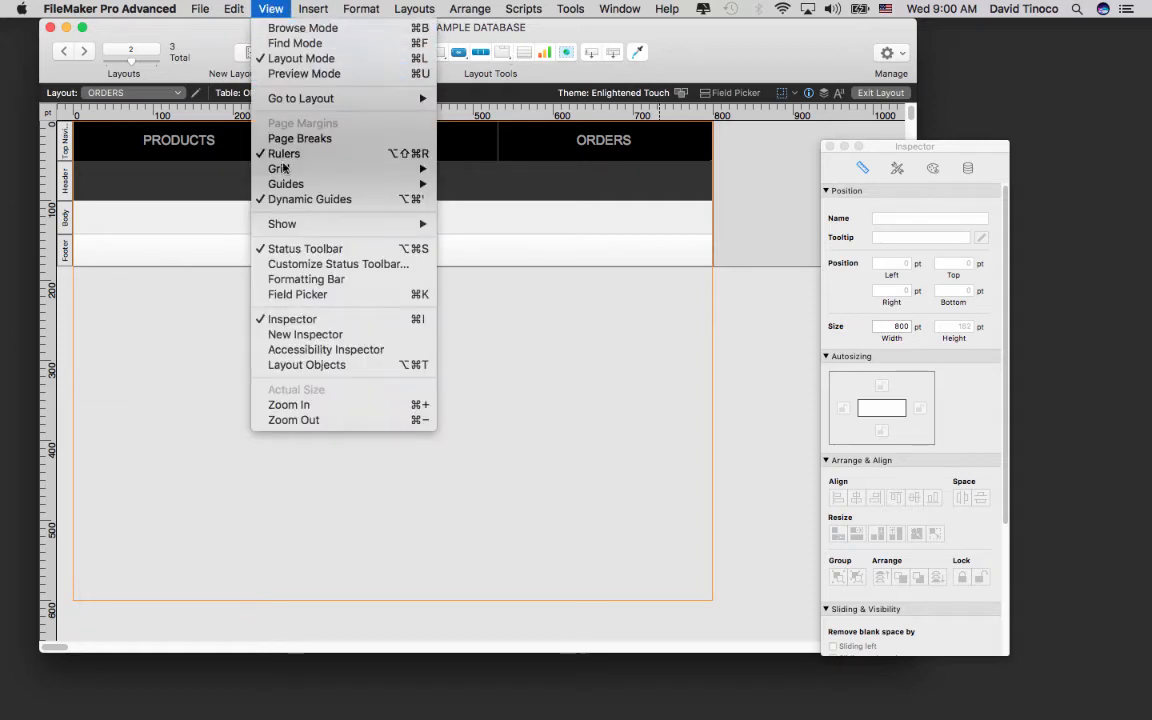
click(358, 295)
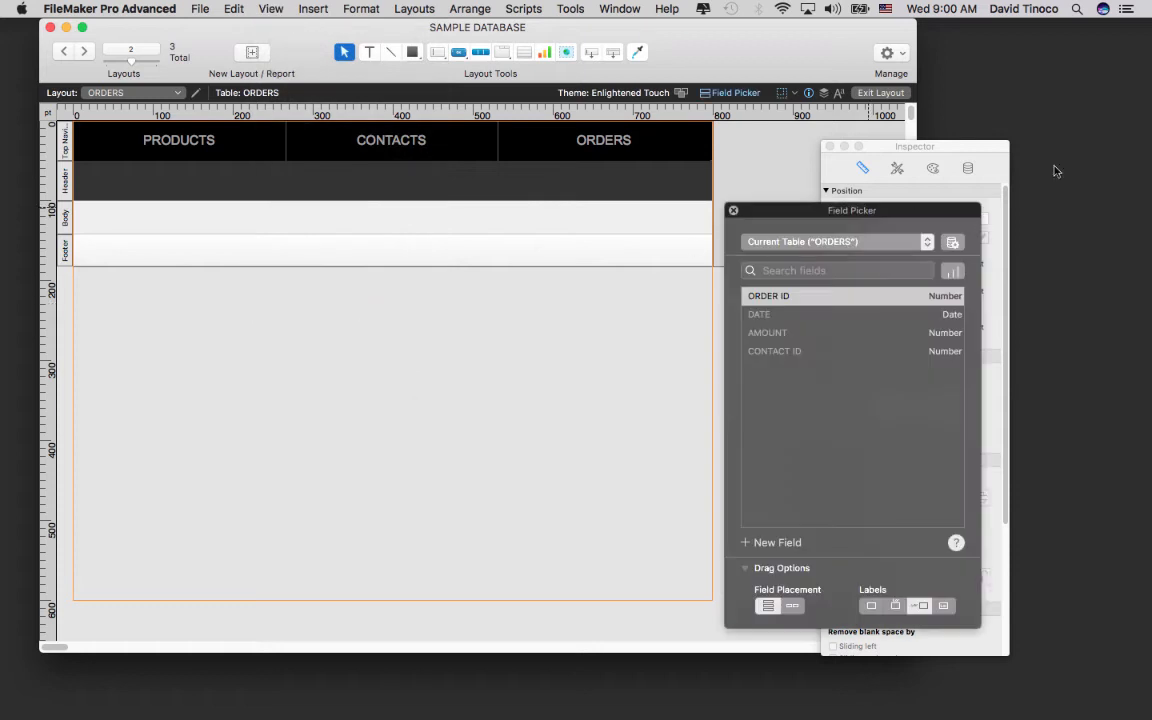
shift+click(781, 360)
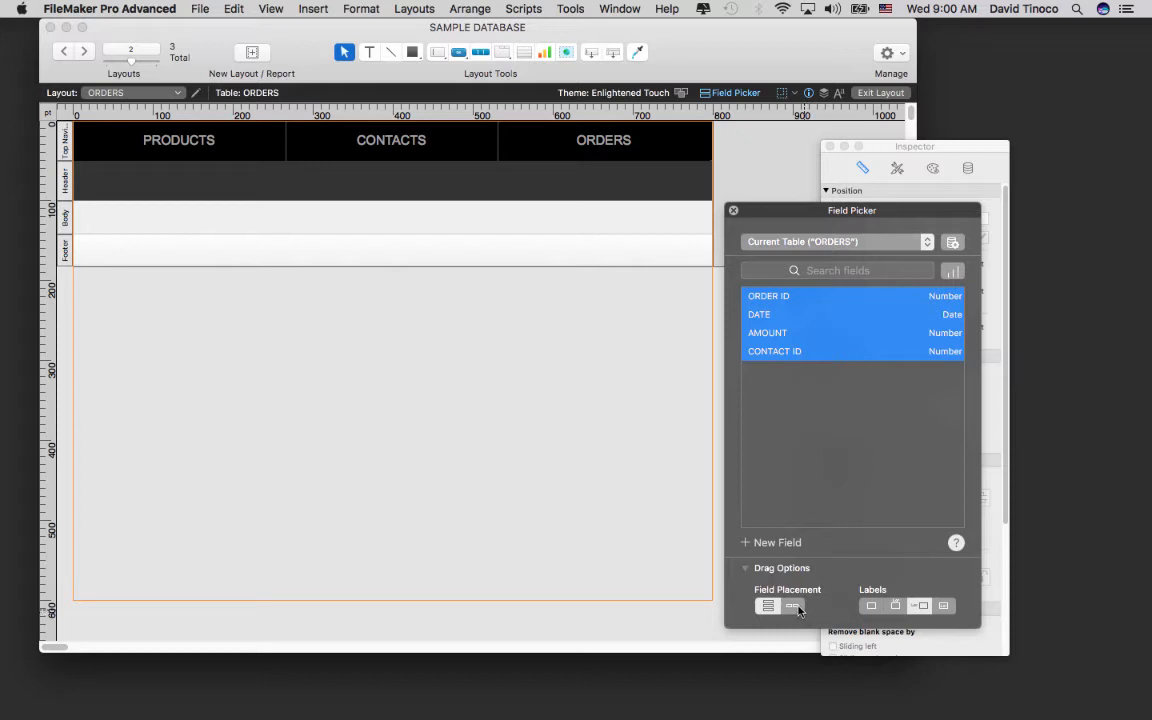
click(795, 606)
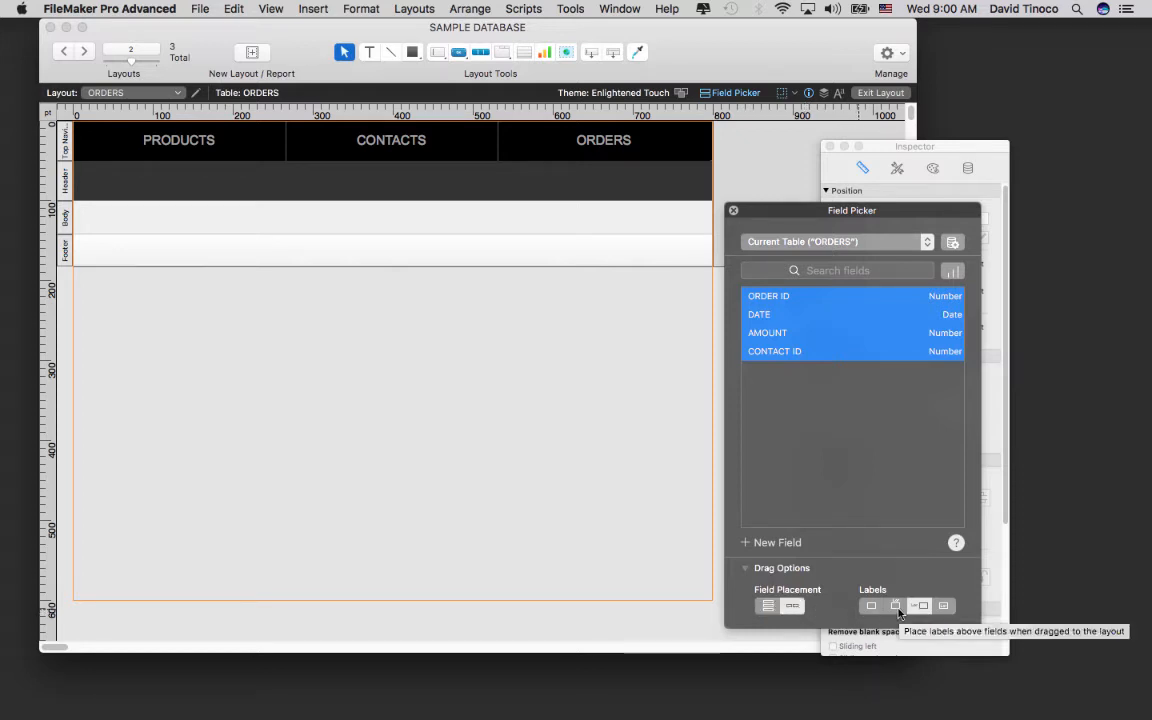
click(897, 607)
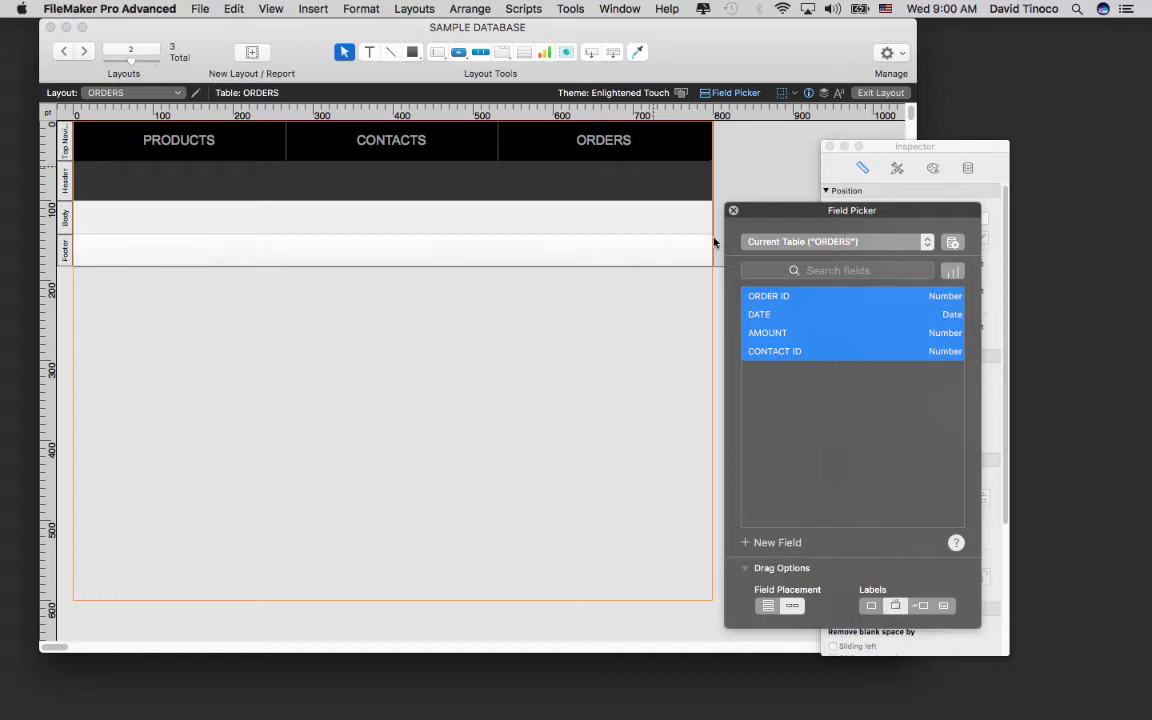
drag(828, 347, 242, 230)
drag(332, 224, 204, 216)
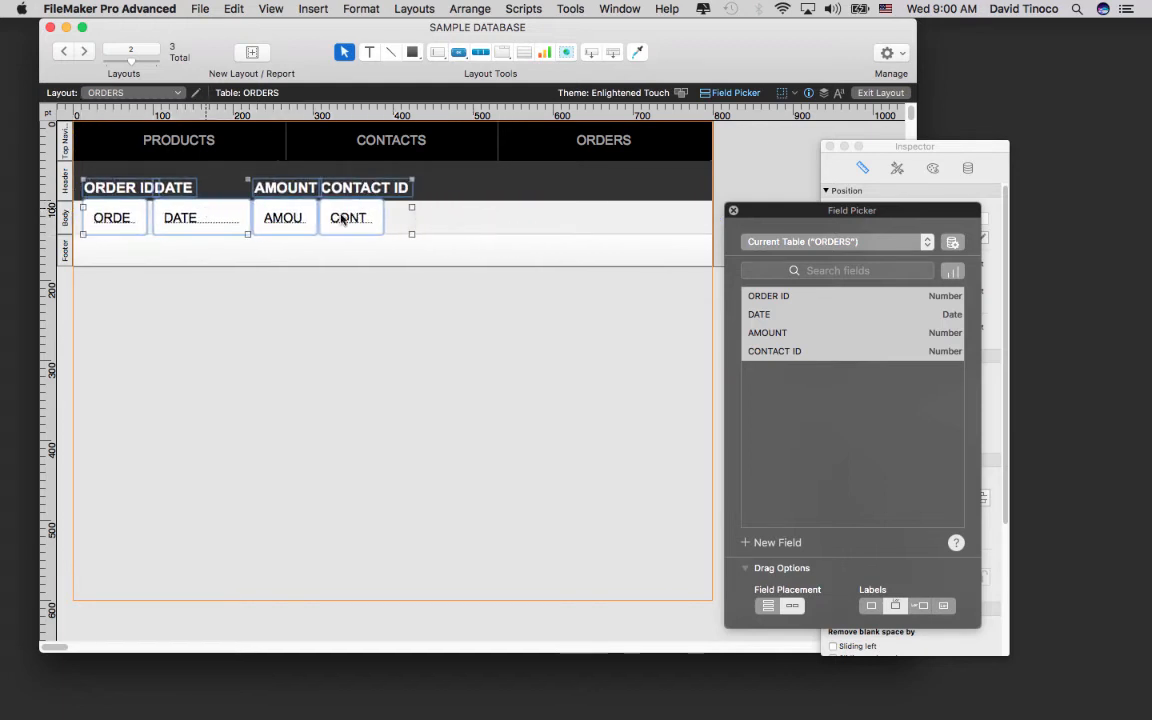
Make the Body part slightly taller and lower all four fields together to a top position of 106 pt.
click(440, 233)
drag(447, 236, 450, 246)
click(344, 228)
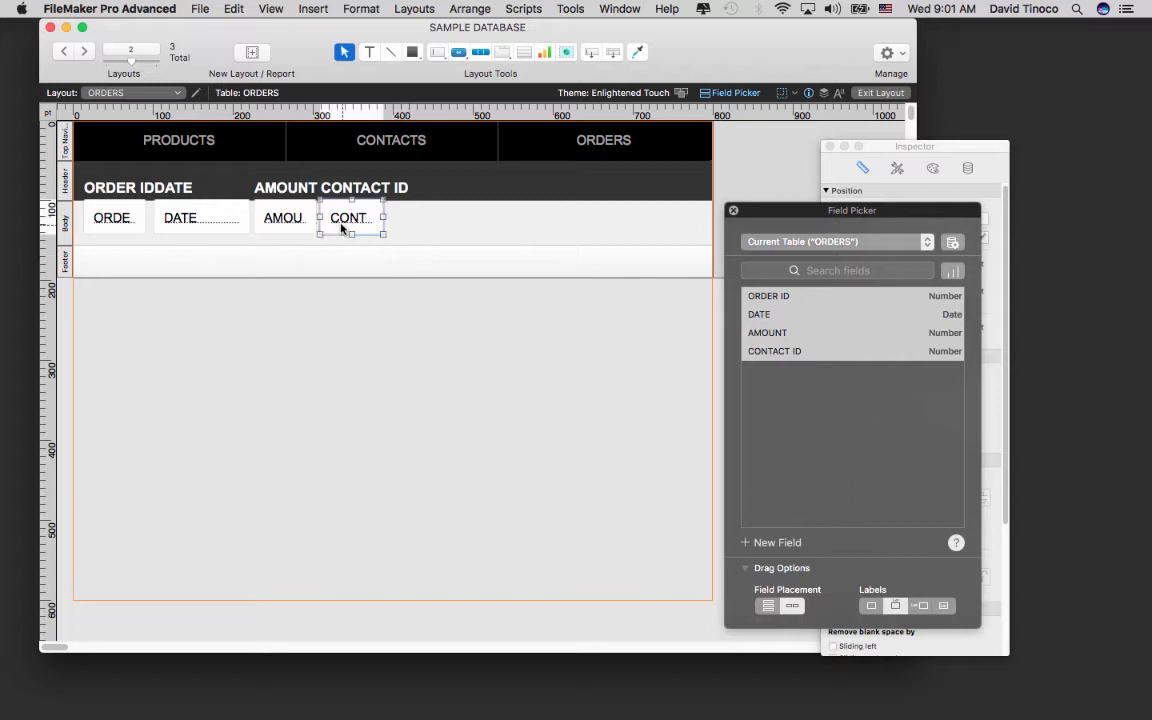
shift+click(291, 226)
shift+click(222, 229)
shift+click(23, 228)
shift+click(134, 224)
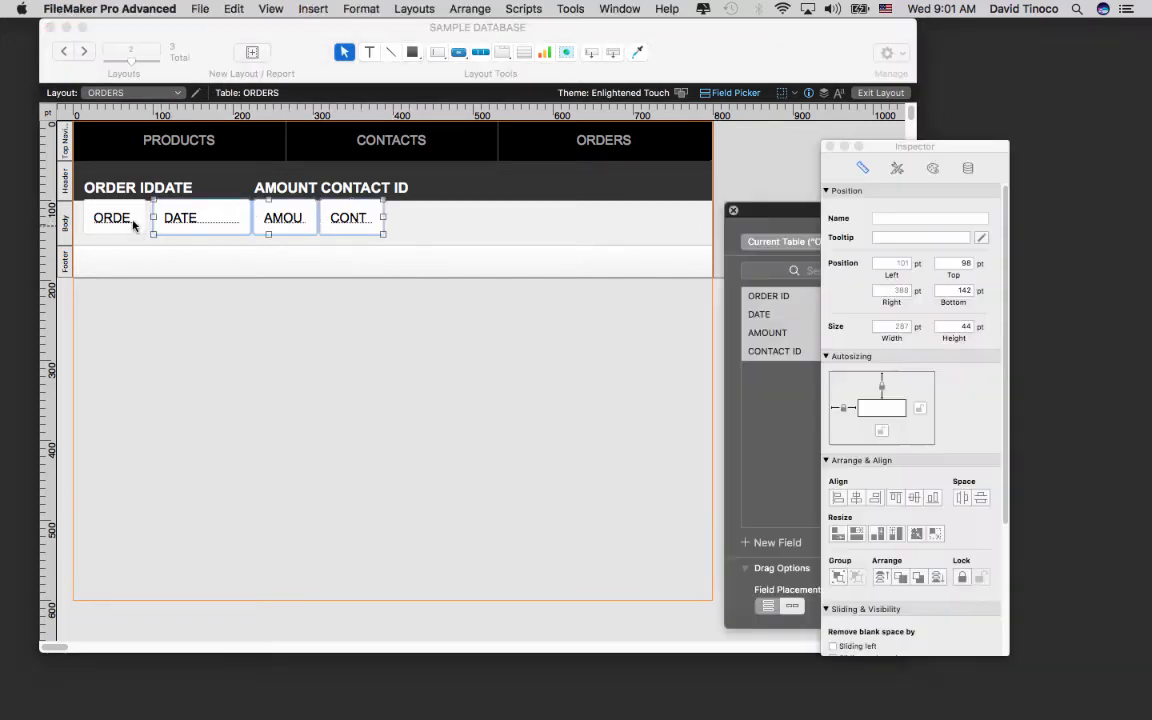
shift+click(116, 219)
drag(226, 227, 226, 231)
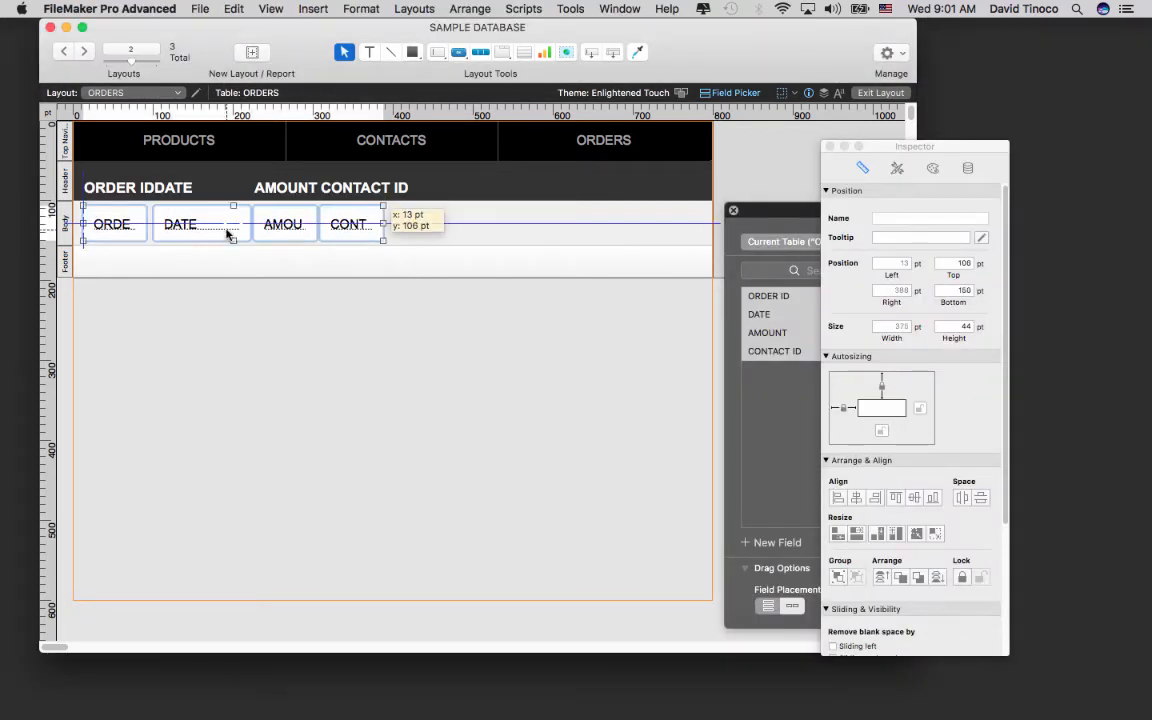
click(293, 290)
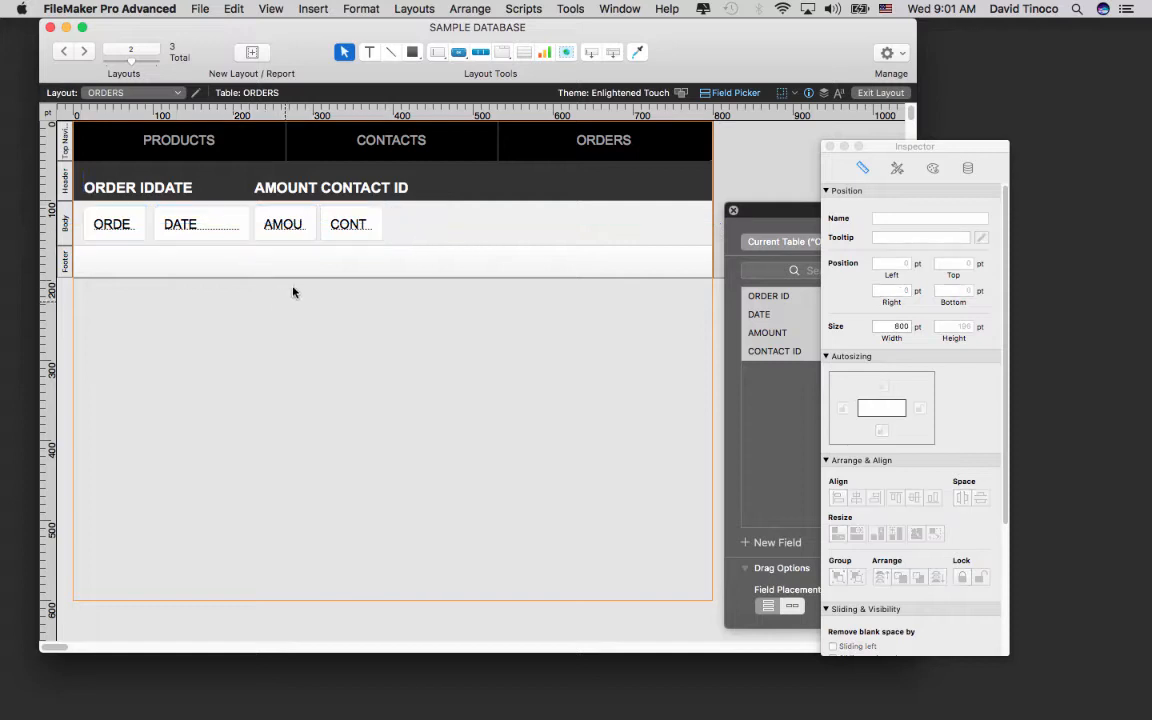
Rename the ORDER ID label to "ORDER #" and shift the DATE, AMOUNT and CONTACT ID fields and labels slightly right.
triple_click(130, 190)
text(ORDER #)
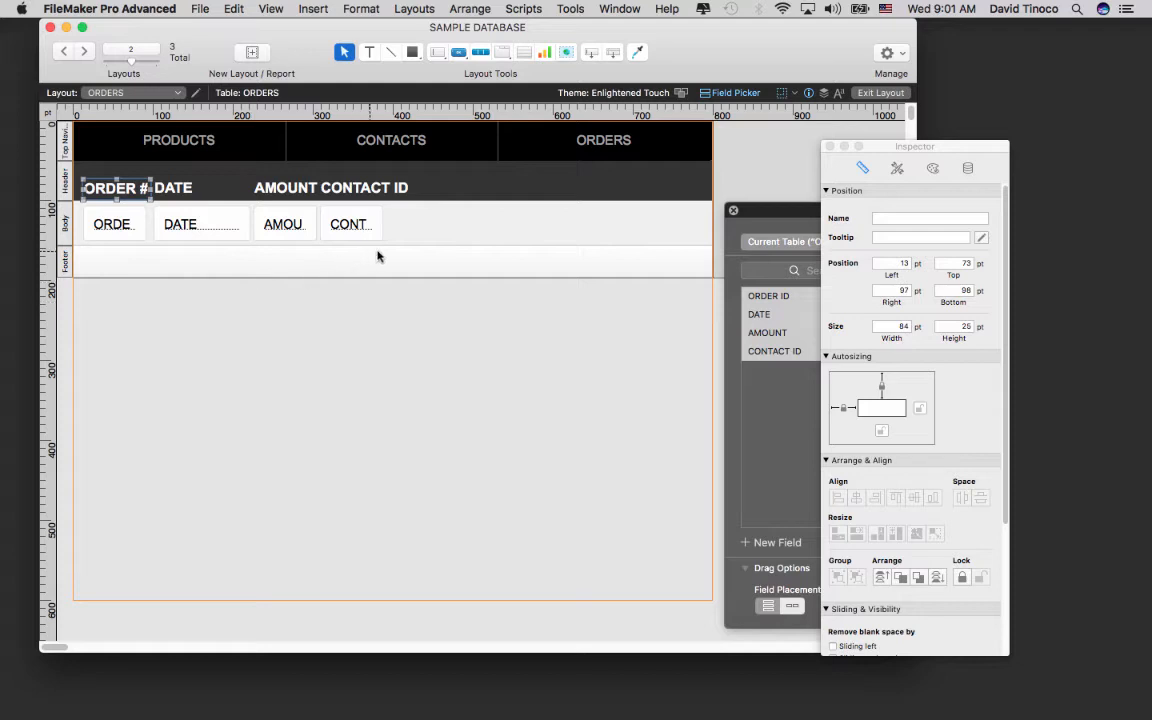
drag(412, 257, 152, 176)
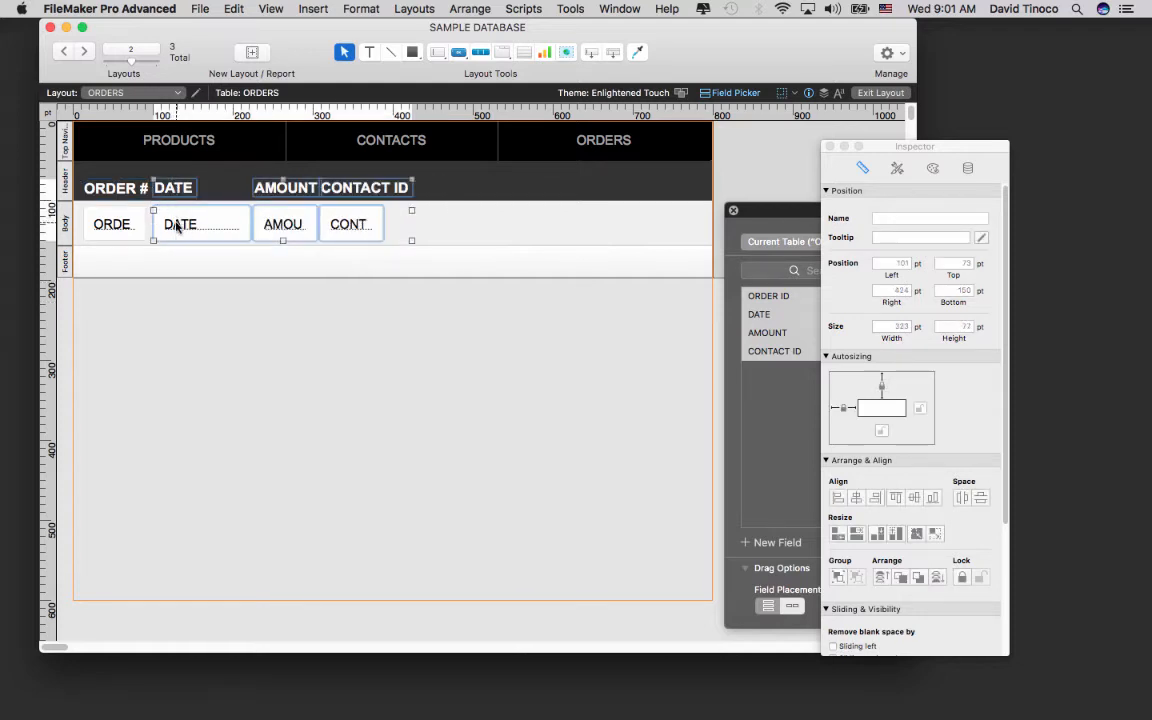
drag(177, 227, 182, 226)
click(175, 236)
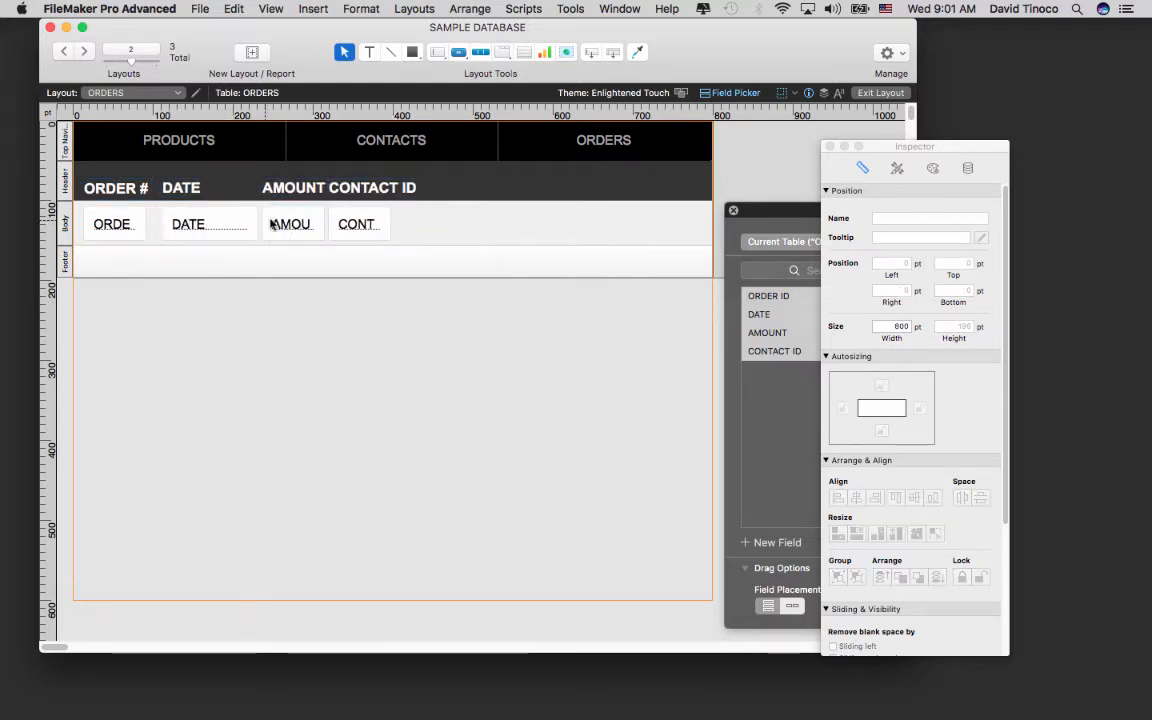
Move the CONTACT ID field and its label right to a left position of about 383 pt.
click(355, 230)
shift+click(385, 188)
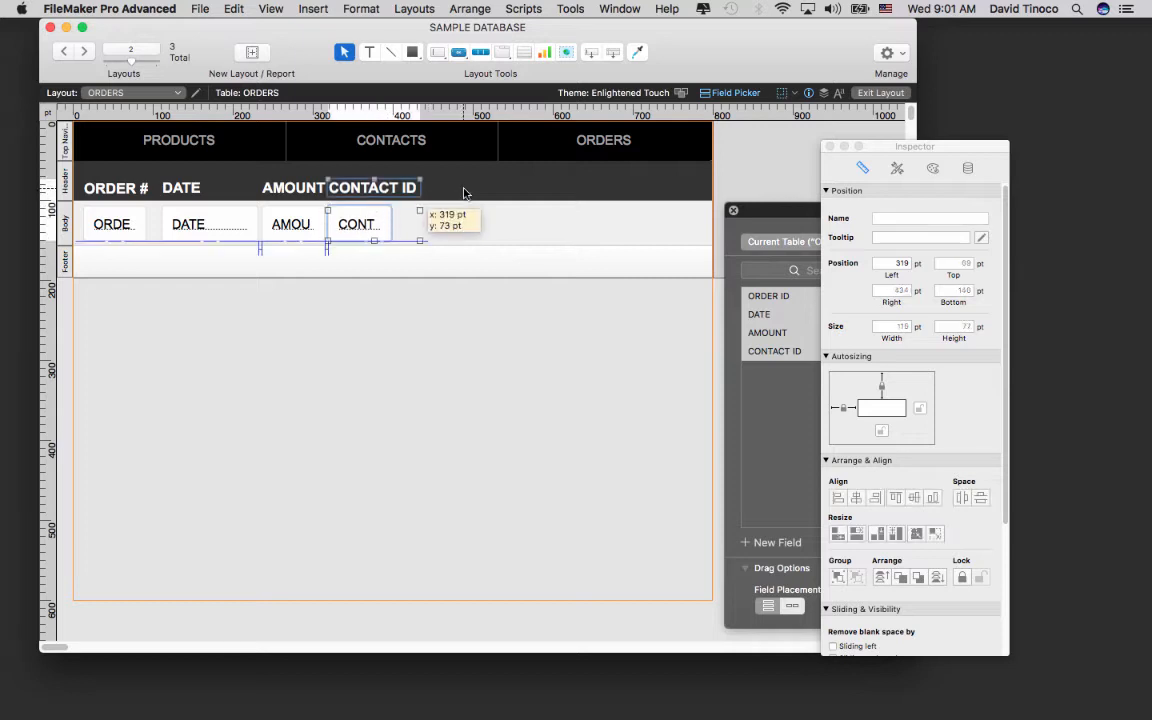
mouse_move(389, 230)
mouse_down()
mouse_move(398, 215)
mouse_move(383, 234)
mouse_move(410, 233)
mouse_up()
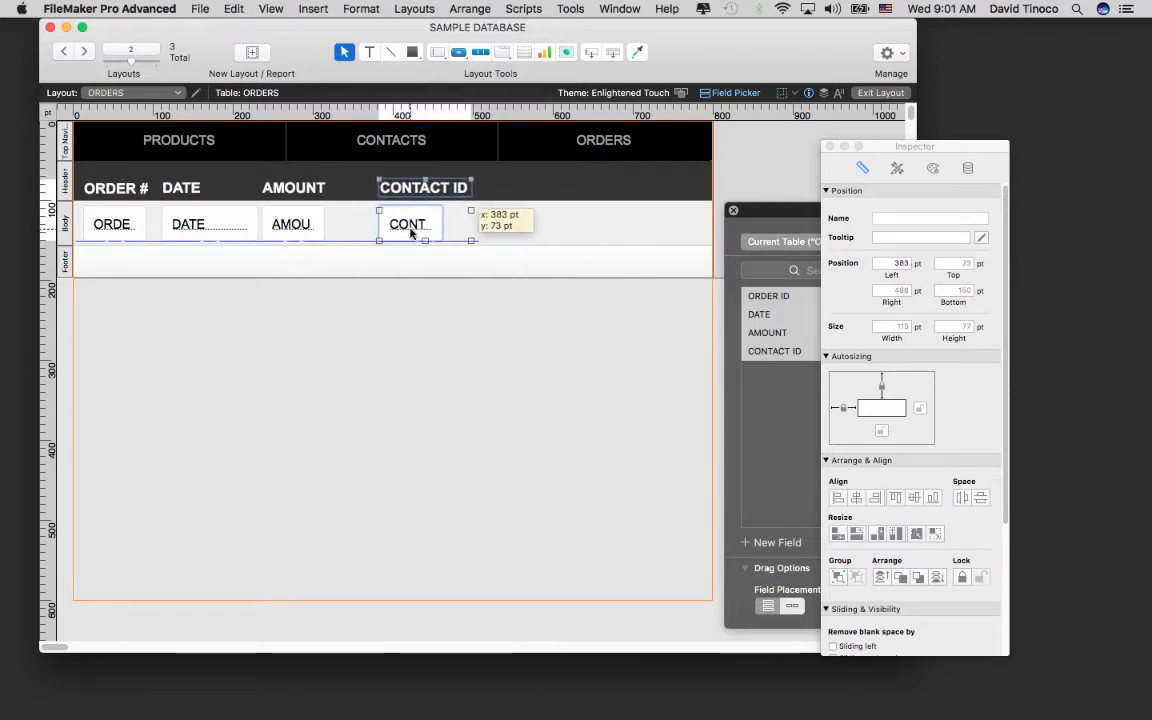
click(380, 288)
Widen the AMOUNT field to about 108 pt and centre its label above it.
click(310, 237)
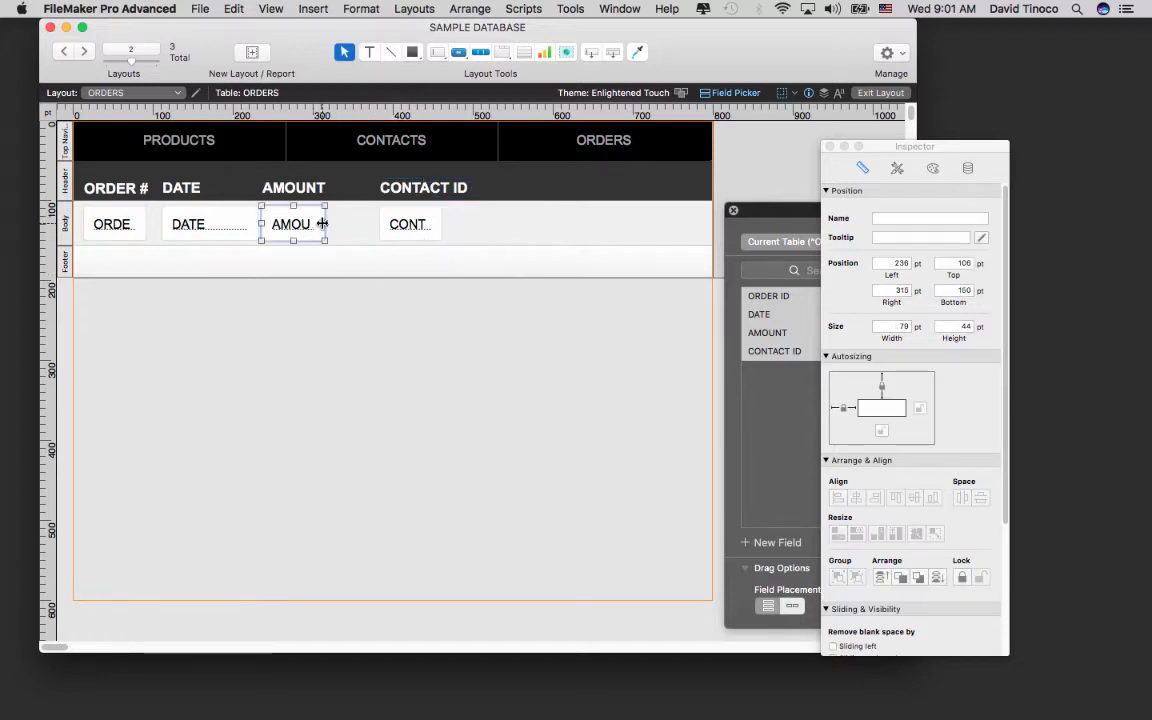
drag(321, 226, 318, 190)
click(307, 190)
click(345, 325)
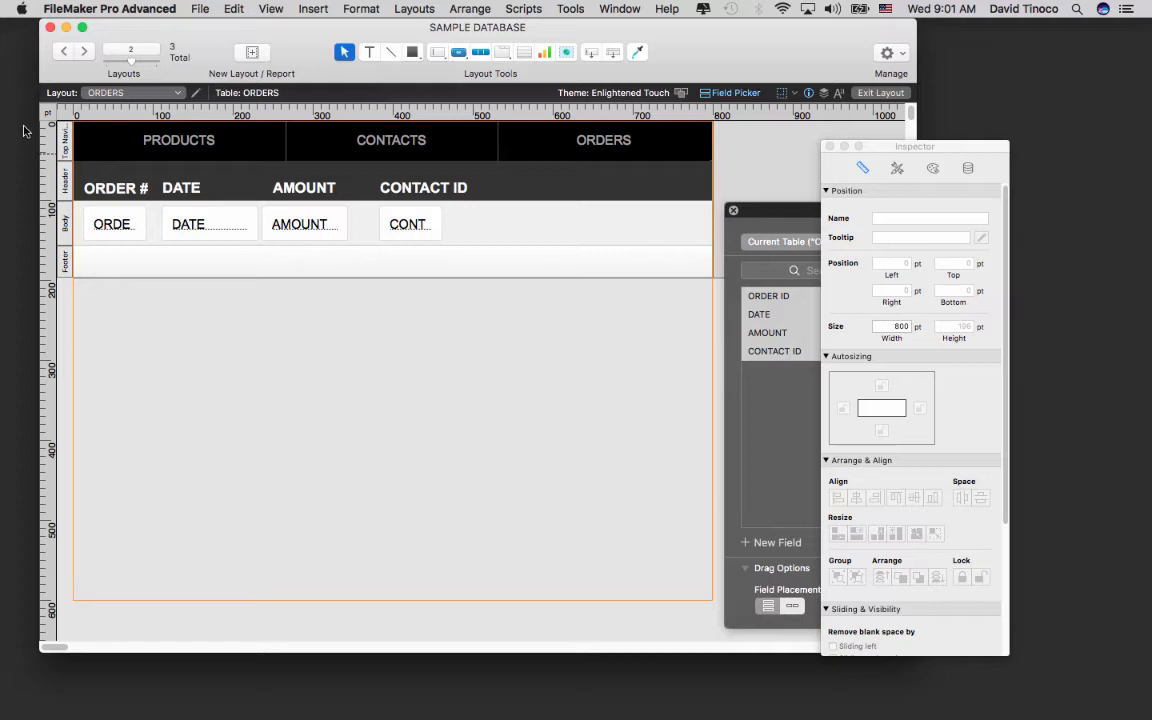
Nudge the DATE label right to a left position of about 118 pt.
click(170, 178)
drag(170, 178, 176, 179)
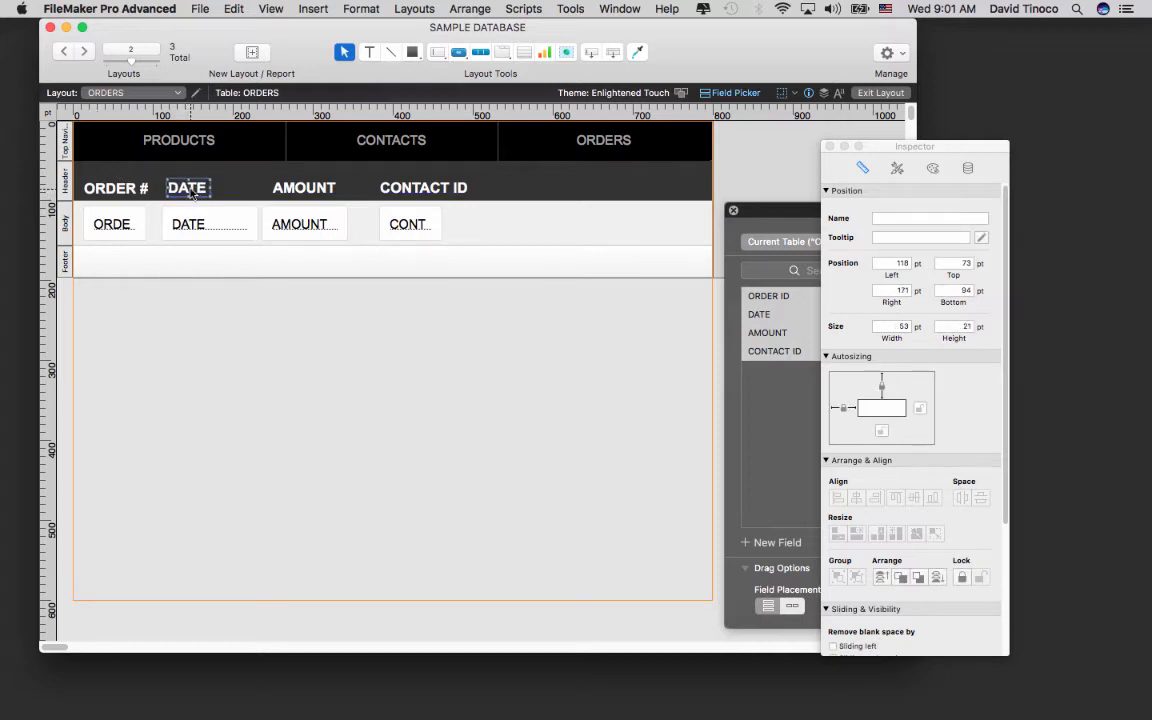
click(261, 324)
Right-align the text of the AMOUNT field in the Body part.
click(306, 226)
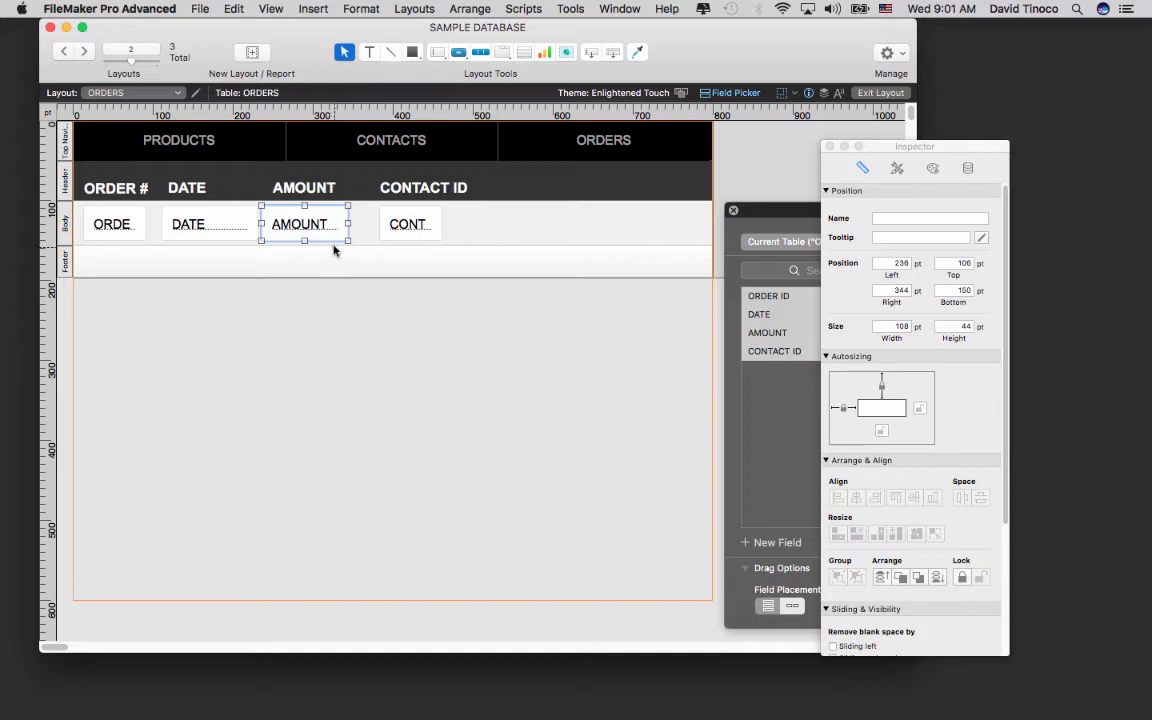
click(272, 8)
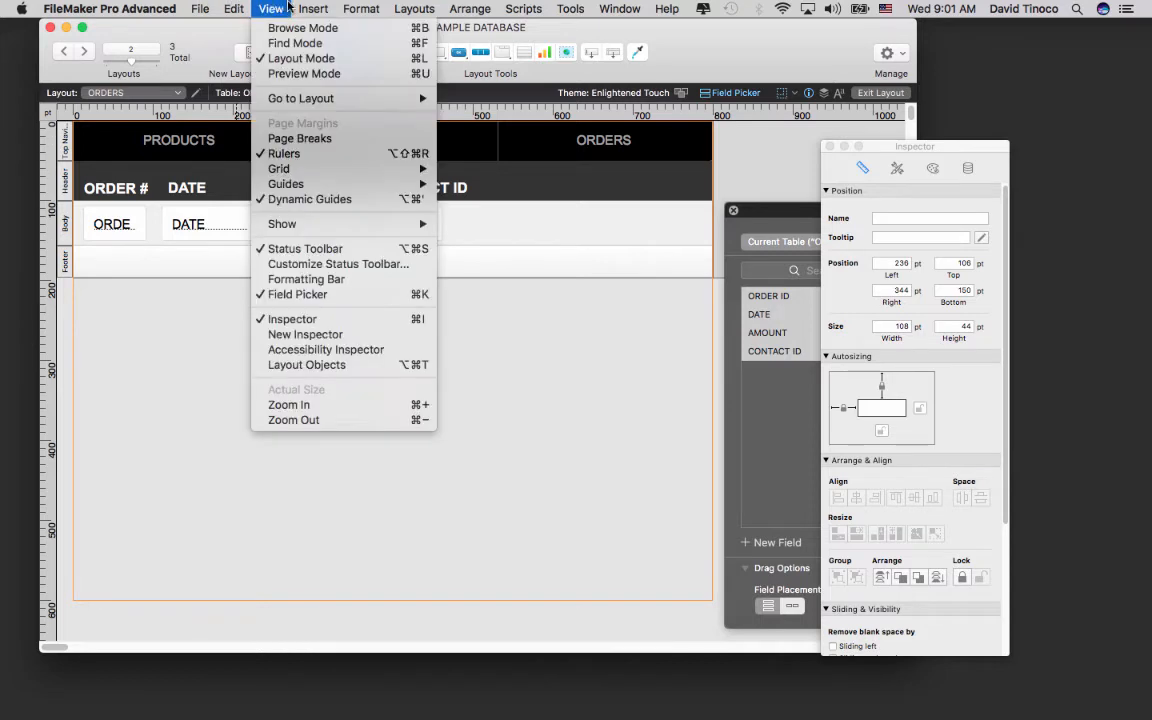
mouse_move(394, 78)
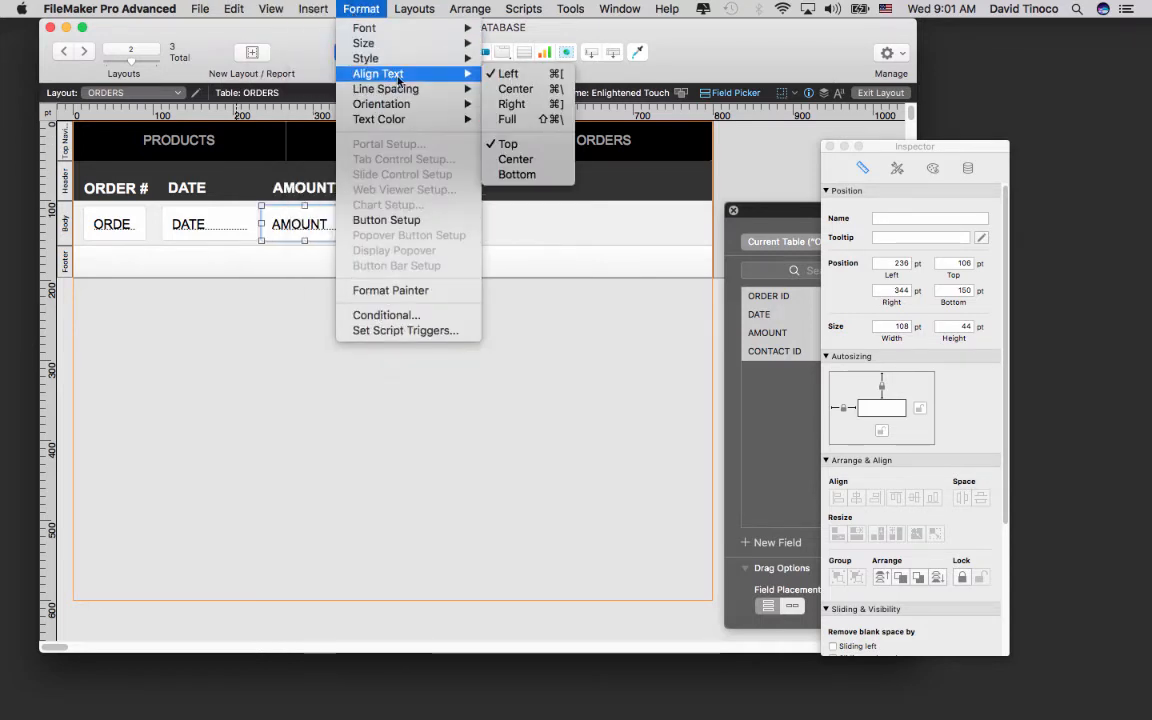
click(555, 107)
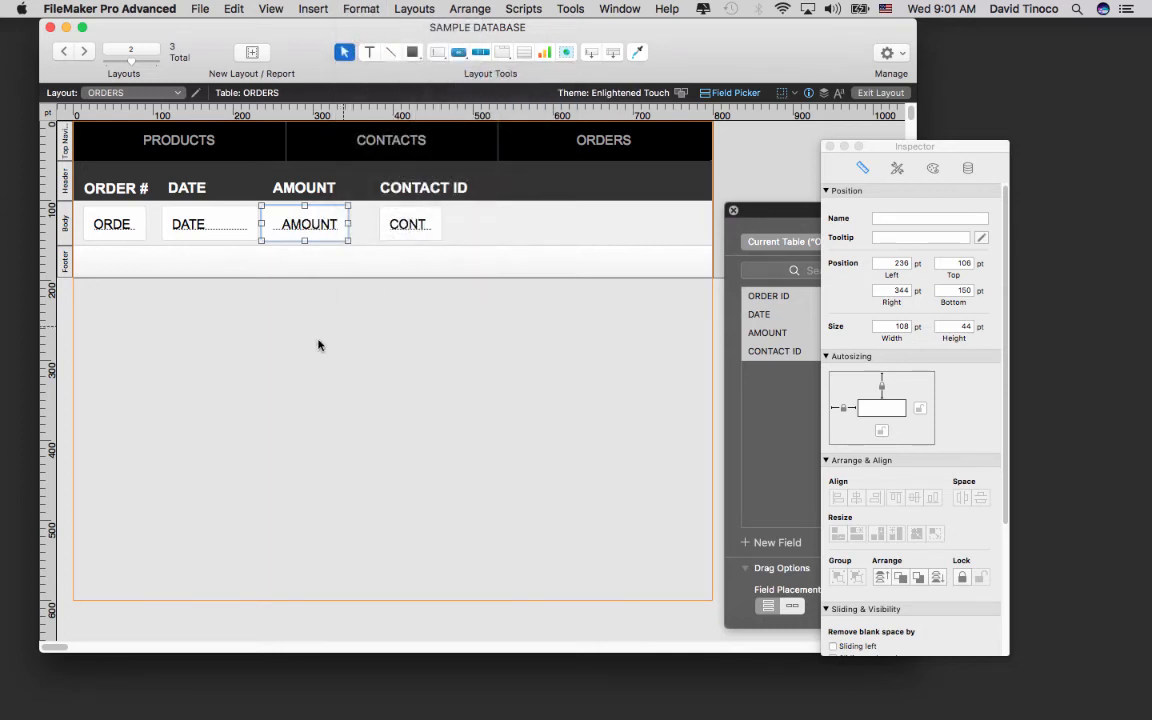
click(310, 343)
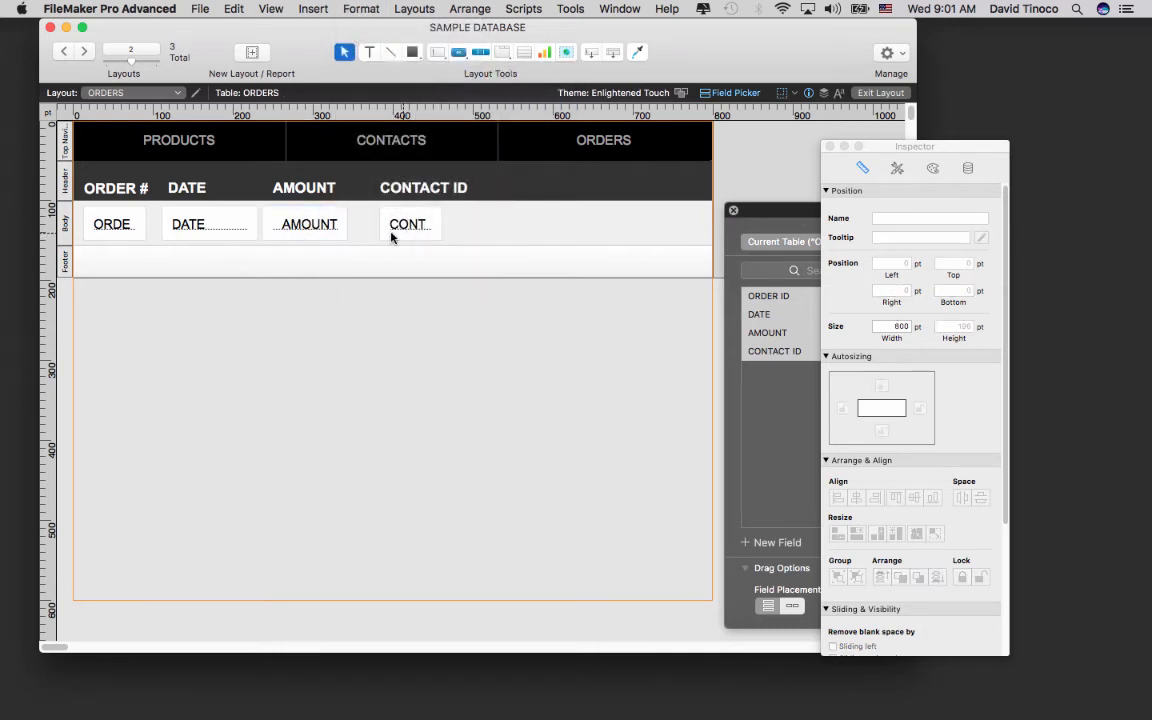
Format the DATE field in the Body part to display dates in the 12/25/14 style.
click(208, 228)
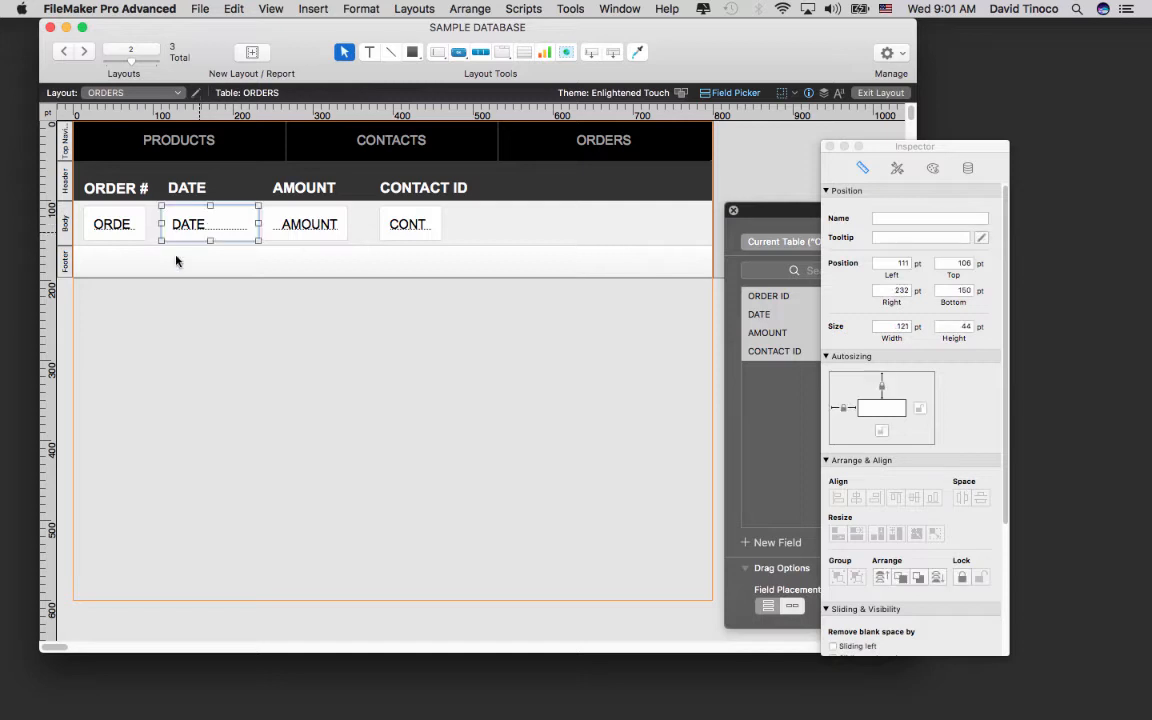
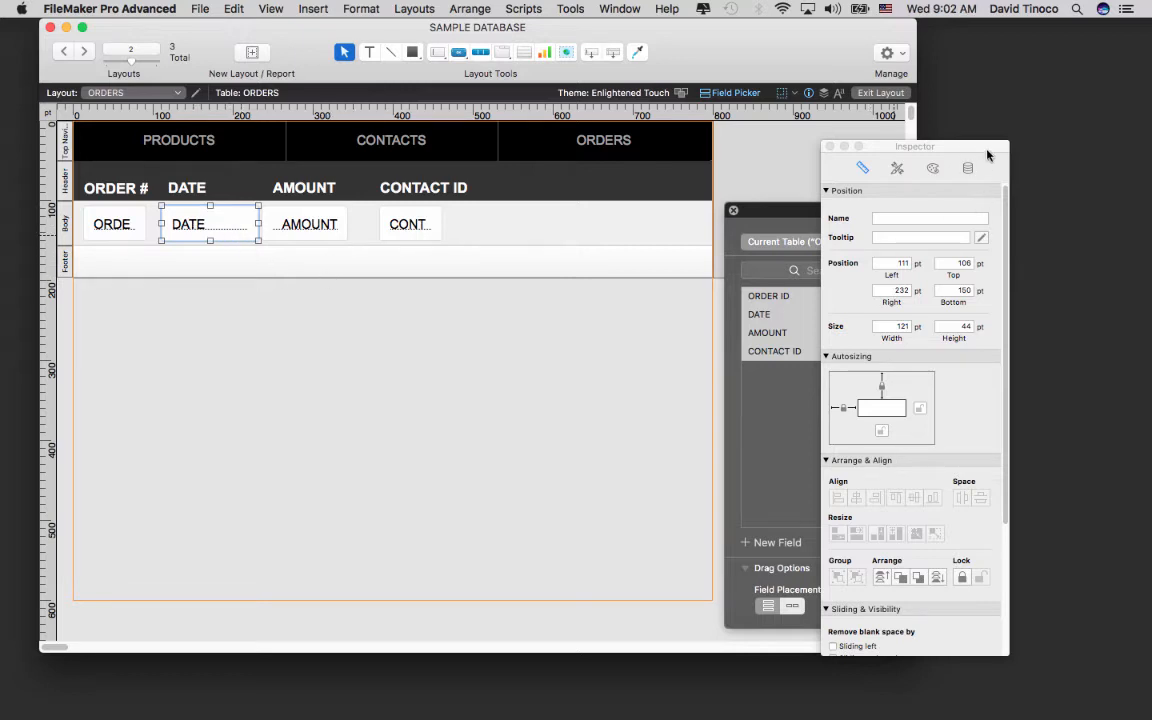
drag(987, 155, 576, 106)
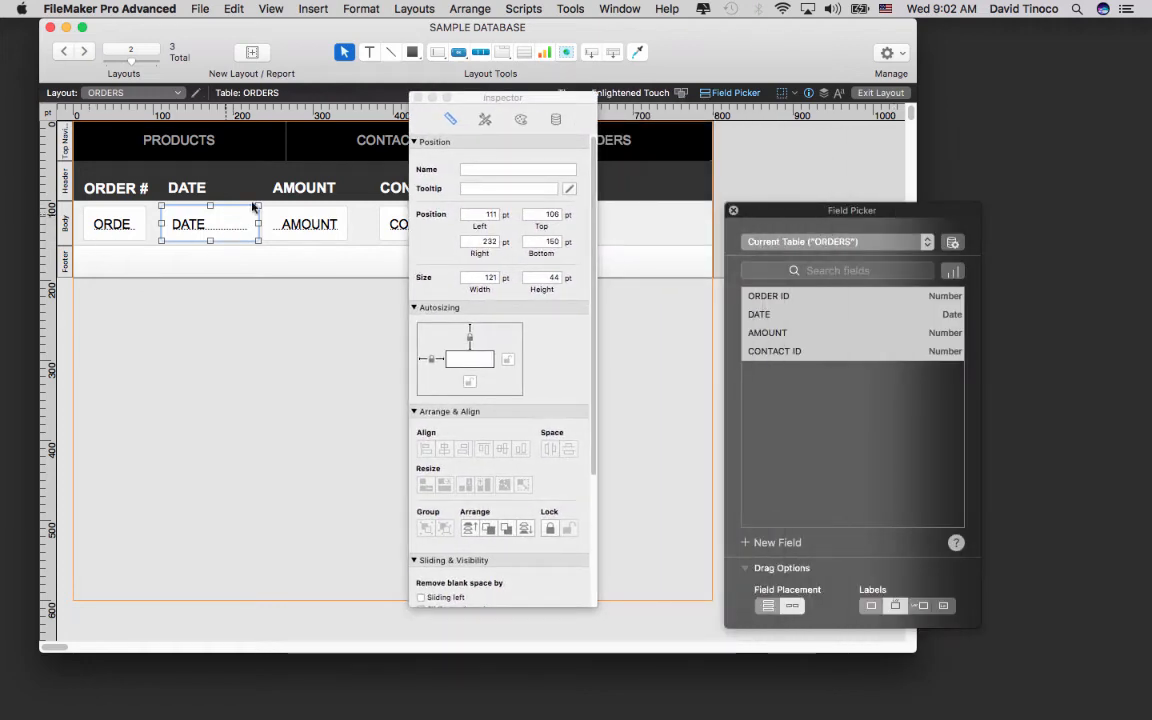
click(556, 120)
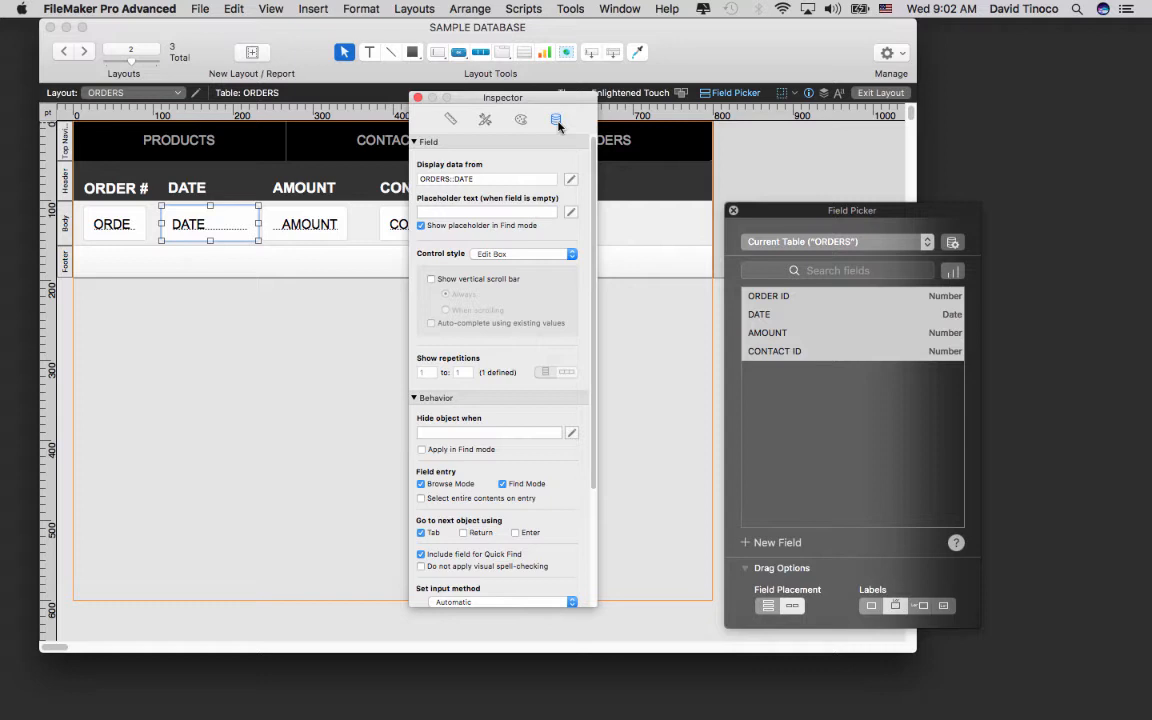
scroll(515, 226, down, 5)
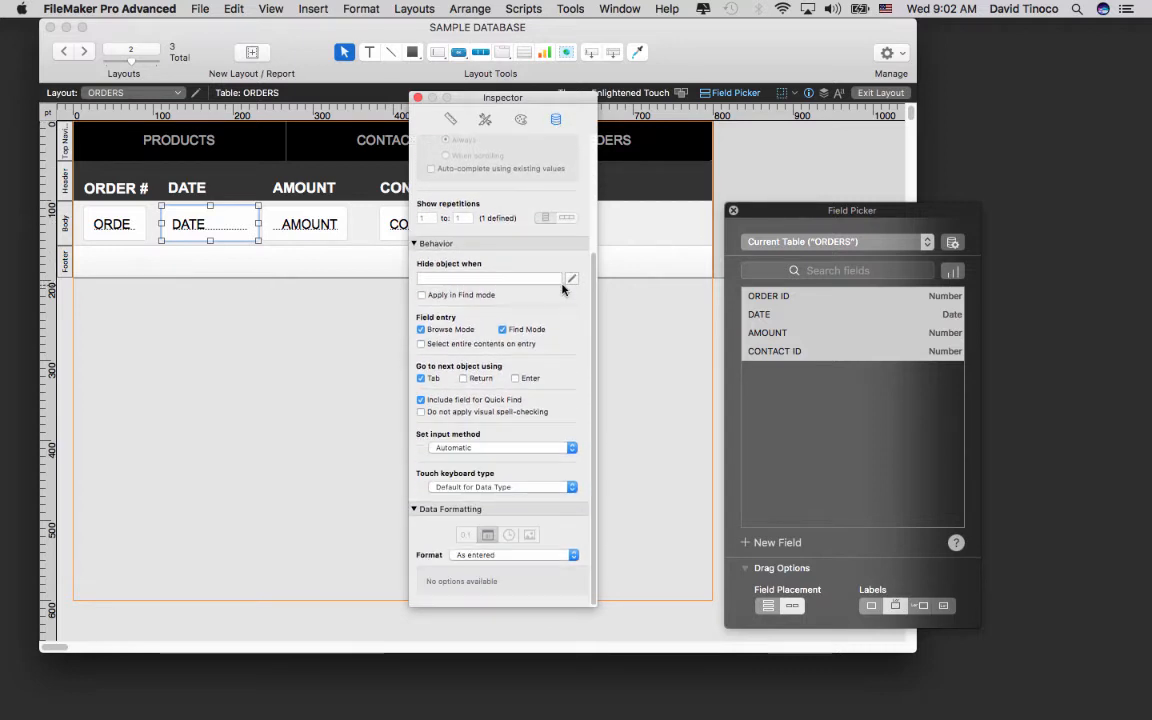
click(511, 555)
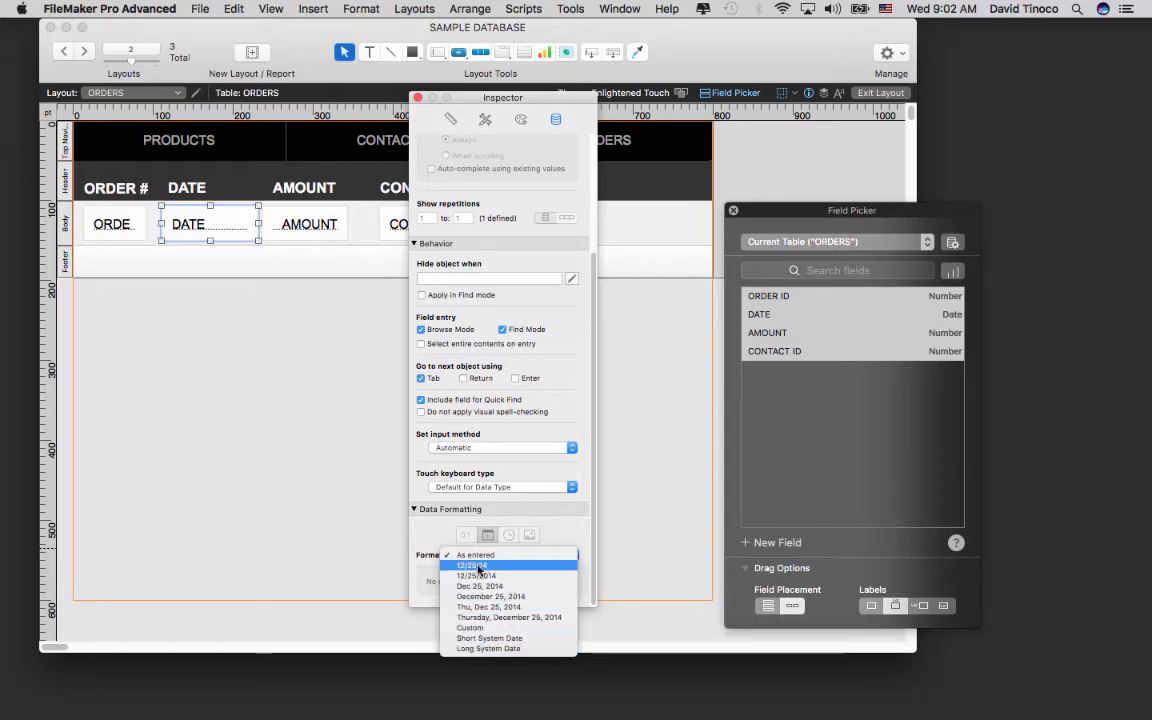
click(476, 566)
Set the DATE field's control style to Drop-down Calendar and include the icon to show and hide the calendar.
scroll(474, 407, up, 10)
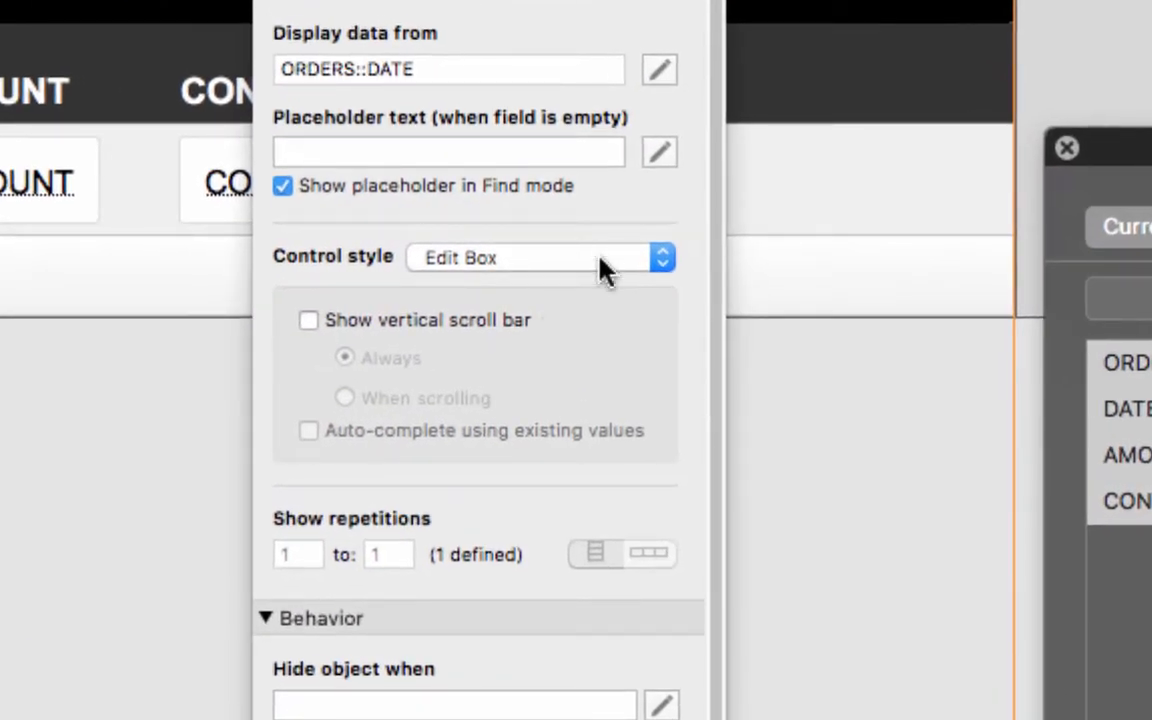
click(605, 262)
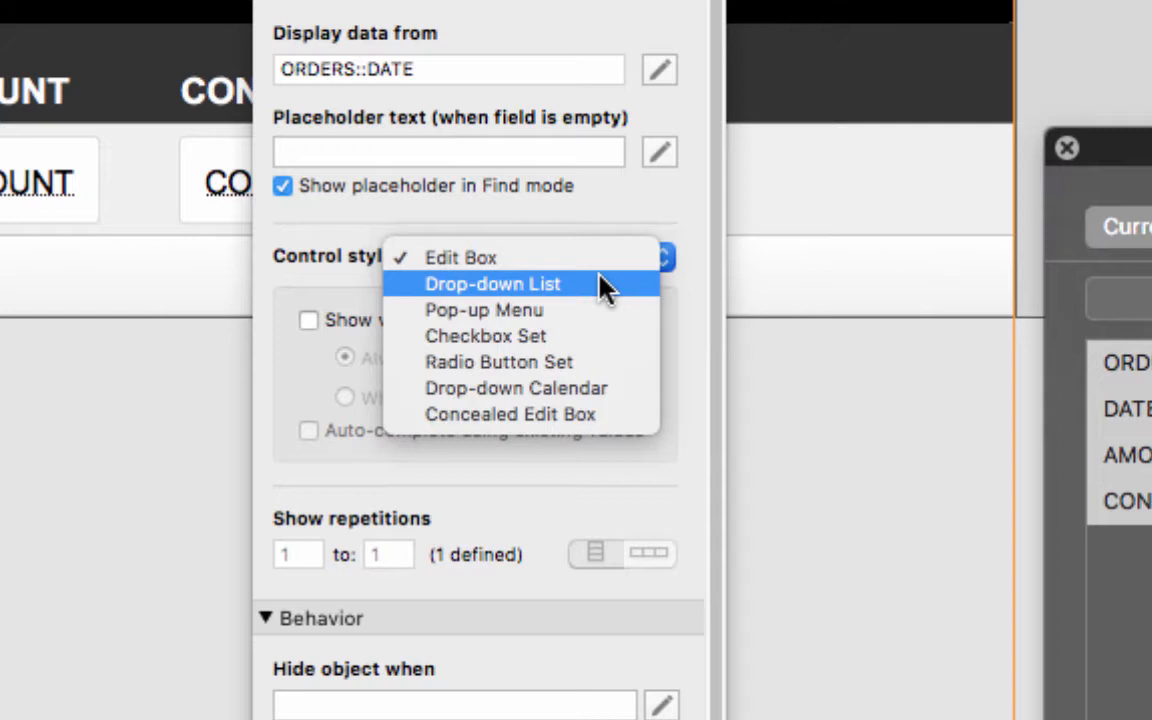
click(590, 396)
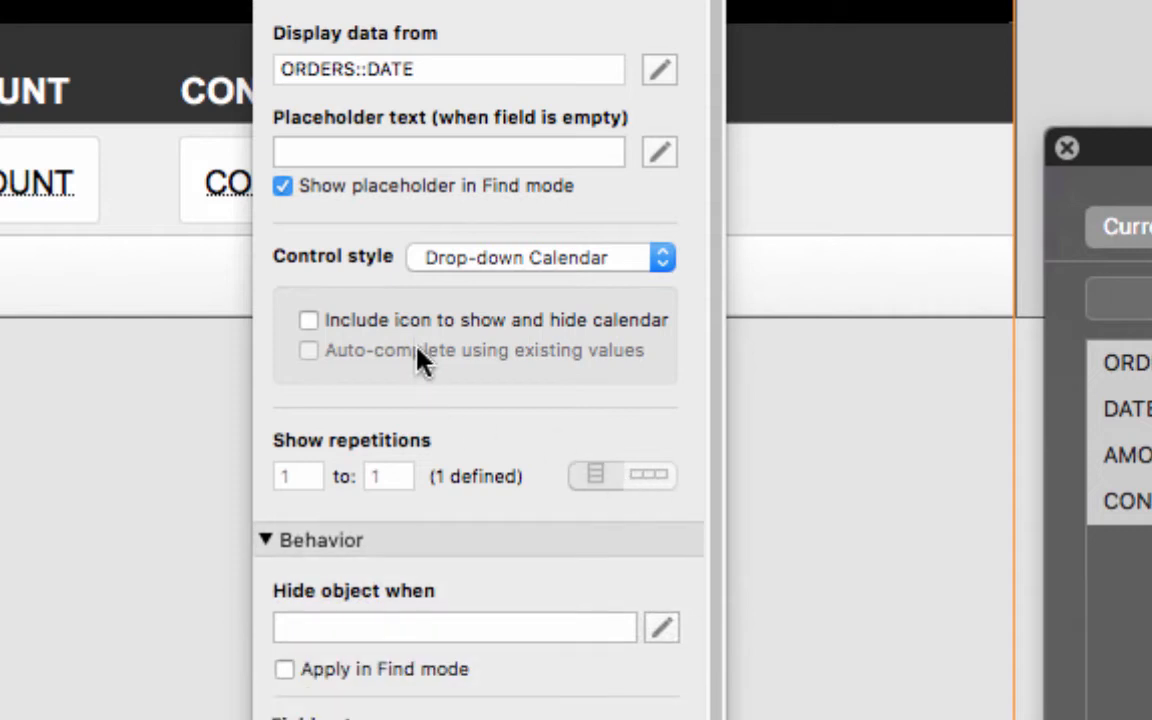
click(485, 330)
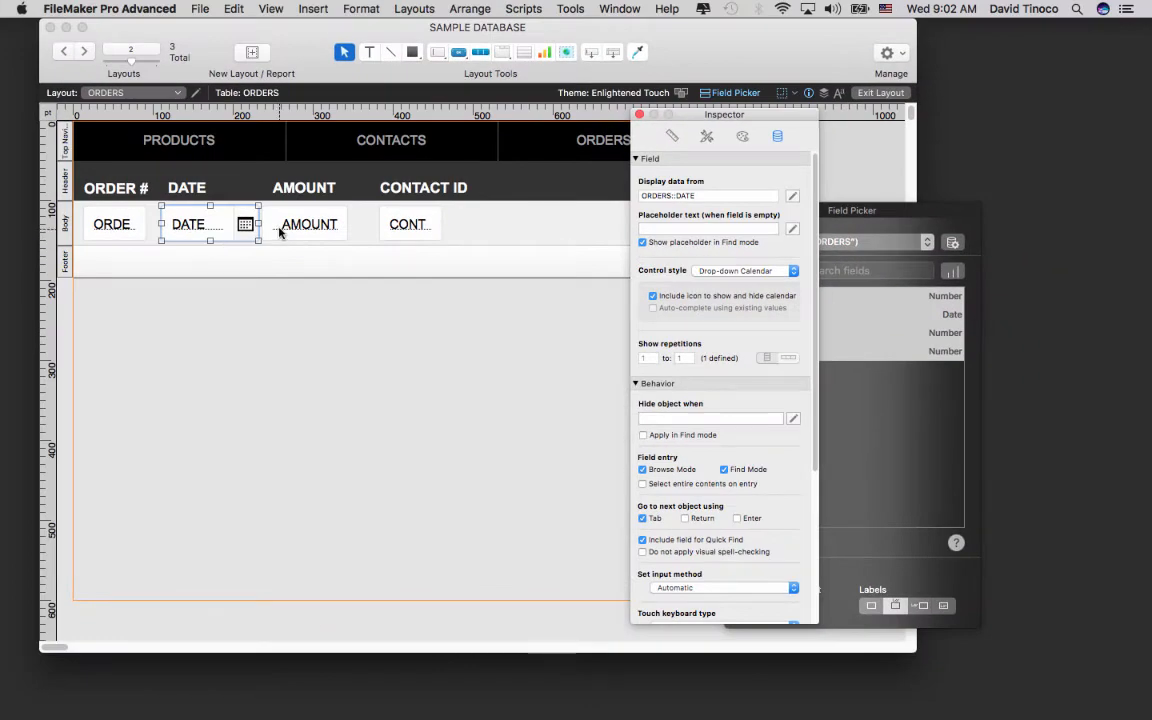
Move the AMOUNT field and its label slightly right towards CONTACT ID, and widen the DATE field slightly into the freed space.
click(281, 230)
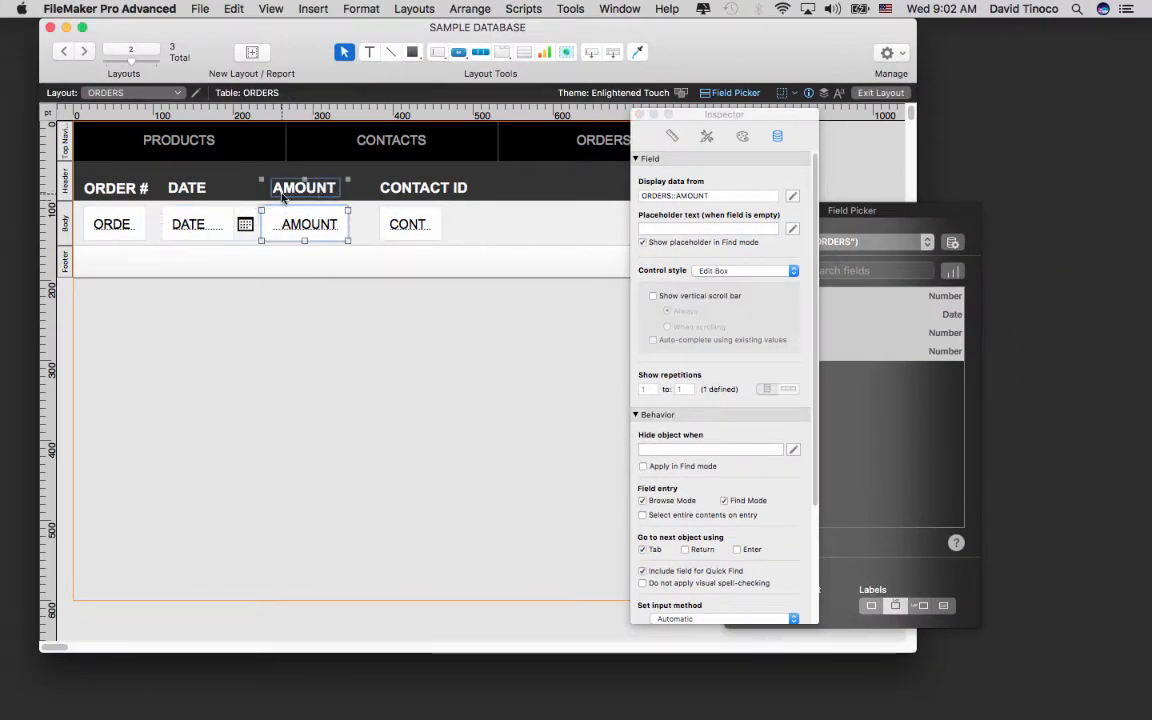
drag(329, 185, 350, 186)
click(255, 225)
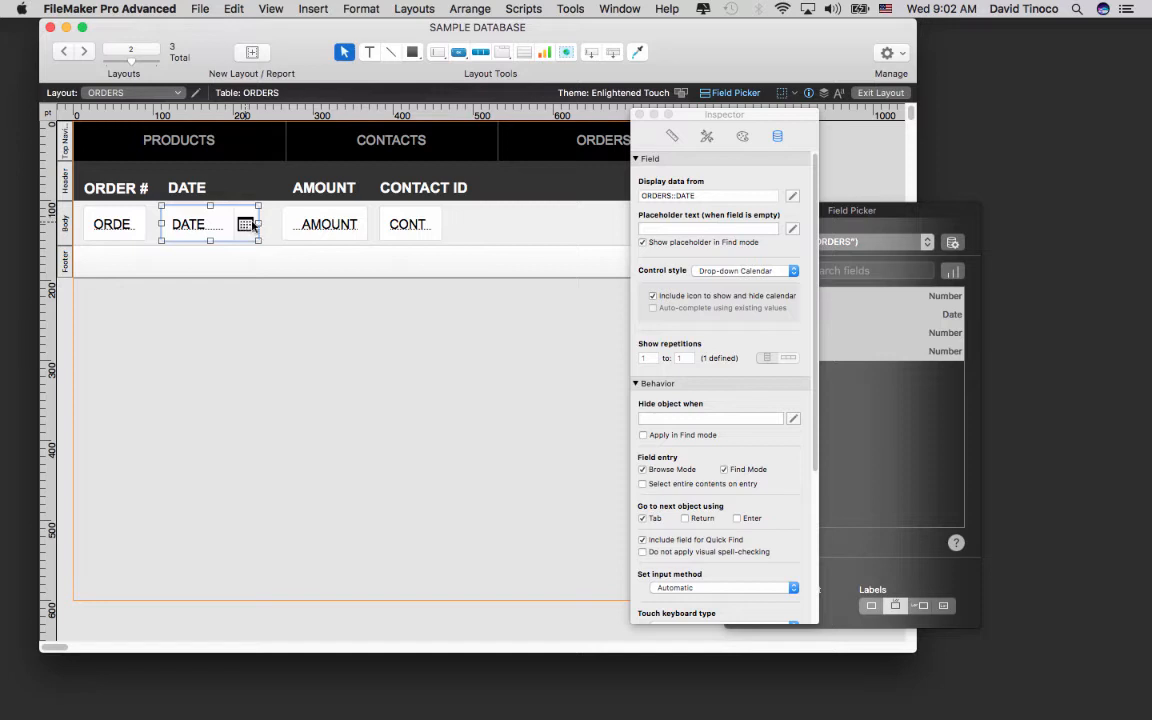
drag(257, 223, 271, 222)
Select the ORDER ID field under the ORDER # label in the Body part.
click(110, 222)
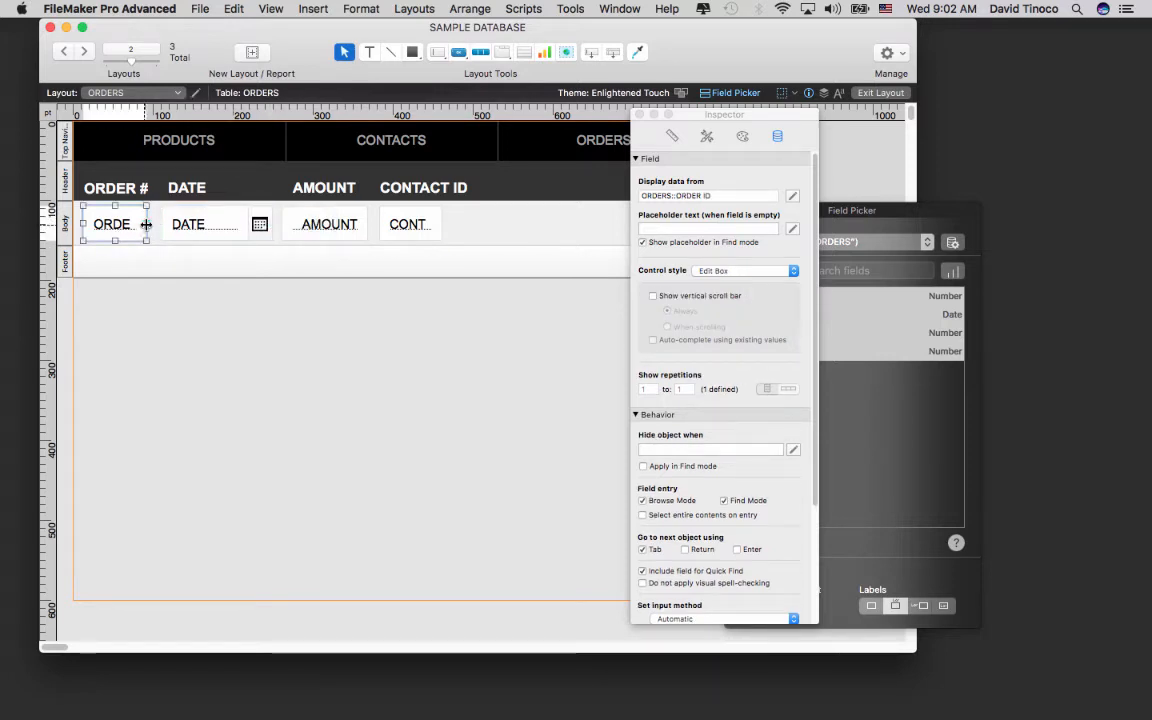
Widen the ORDER ID field slightly in the layout body and switch to Browse mode.
drag(146, 224, 152, 226)
click(247, 429)
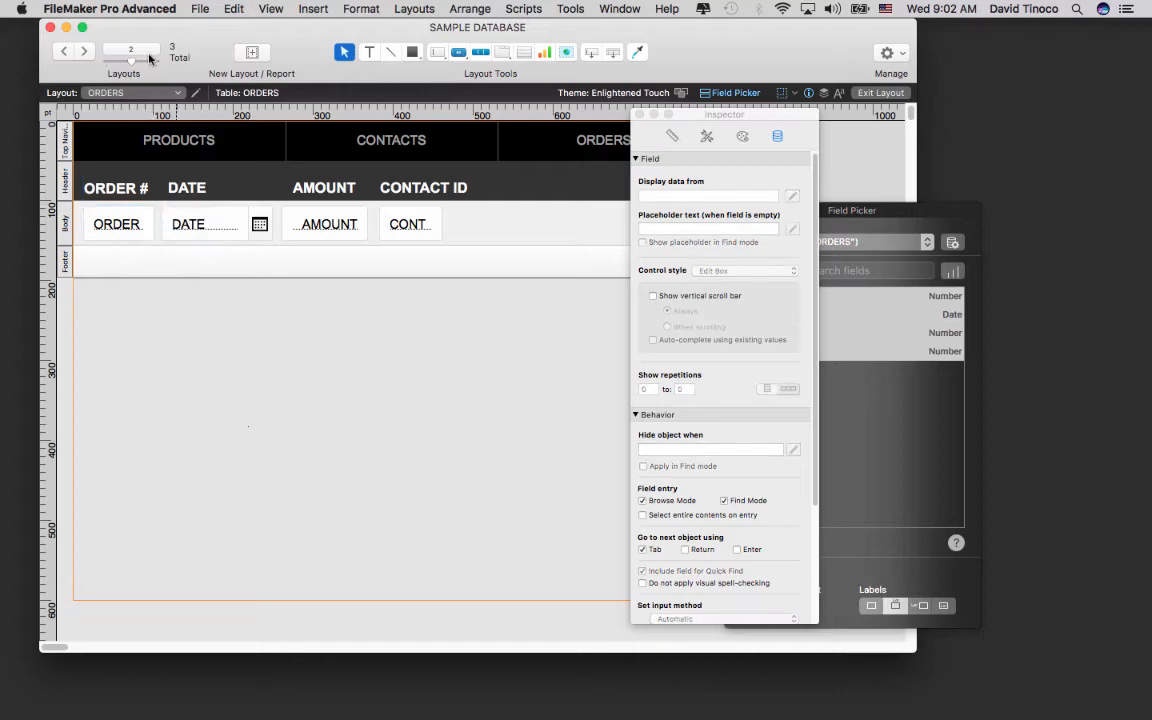
click(271, 8)
click(96, 342)
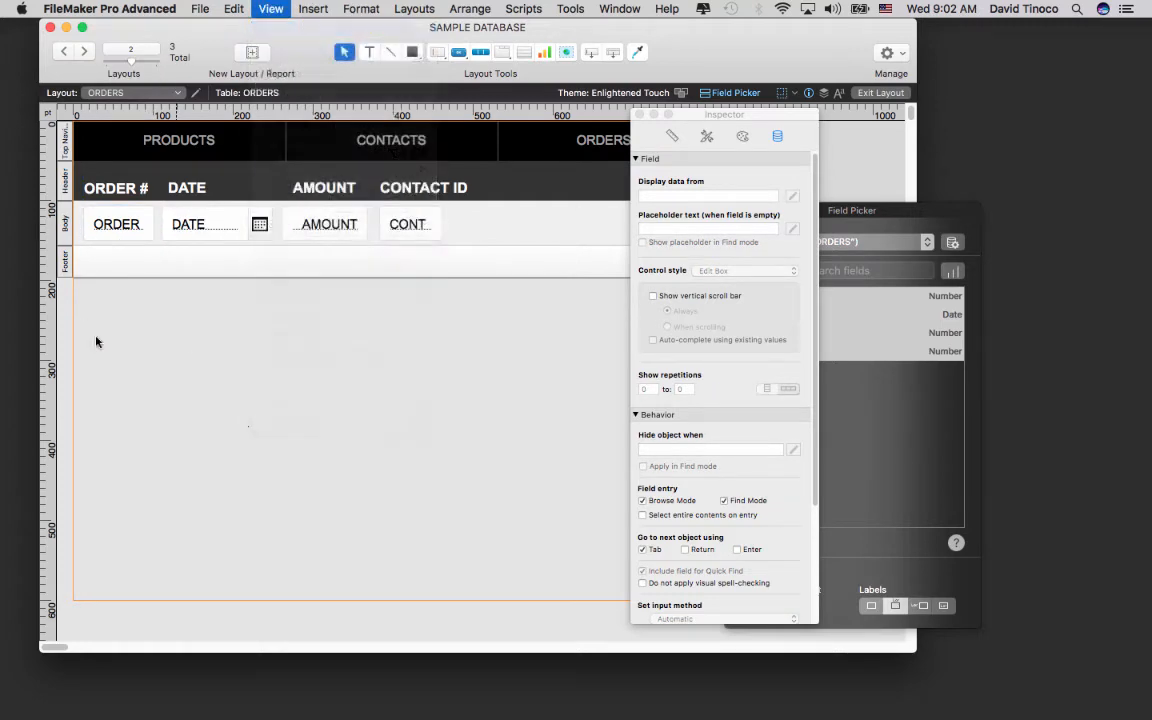
Create a new order record and set its date to 6/14/17 from the drop-down calendar.
click(389, 54)
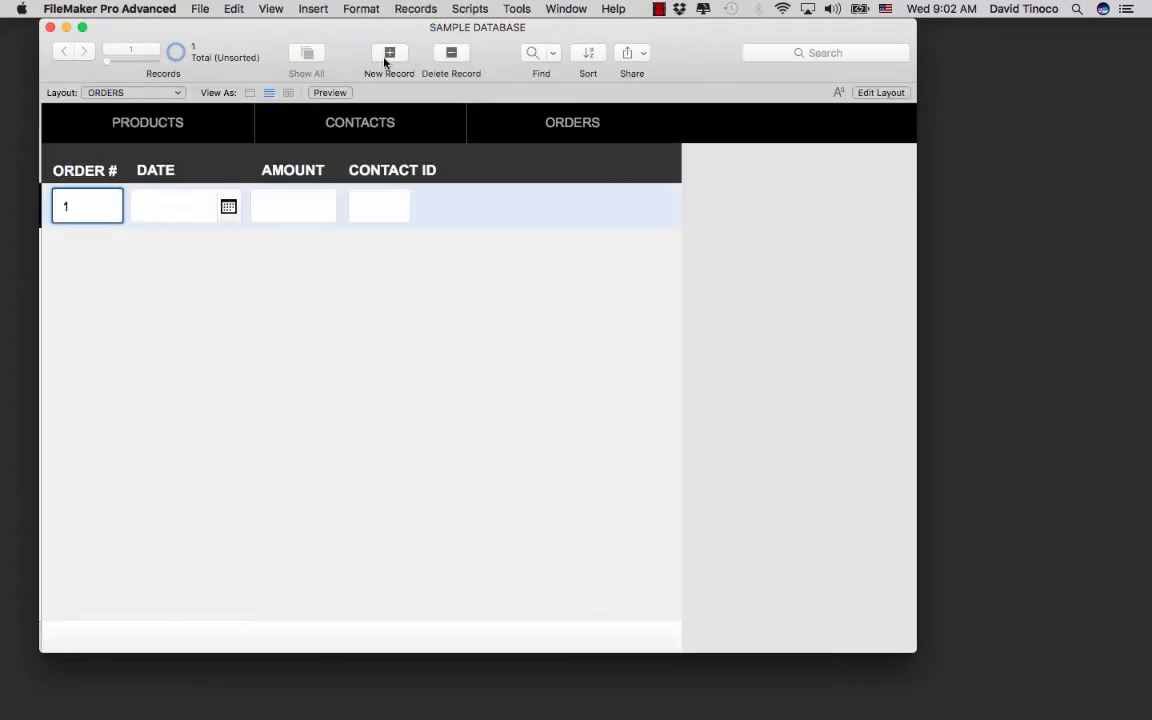
click(228, 207)
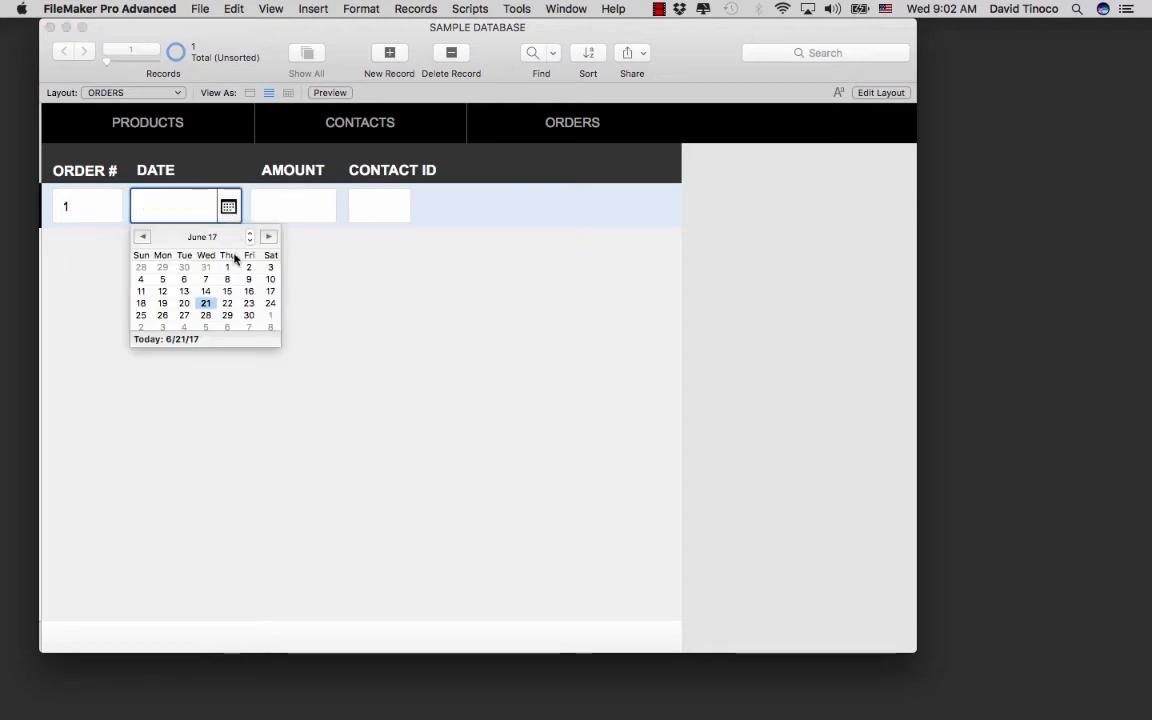
click(205, 305)
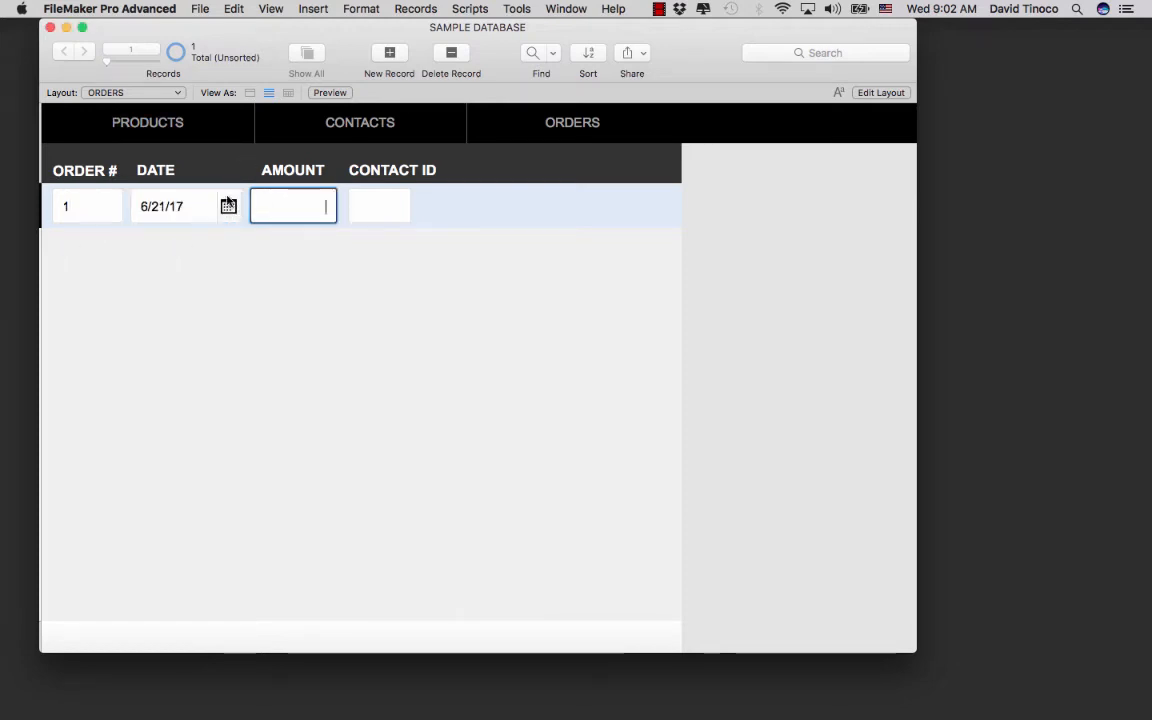
click(228, 206)
click(205, 291)
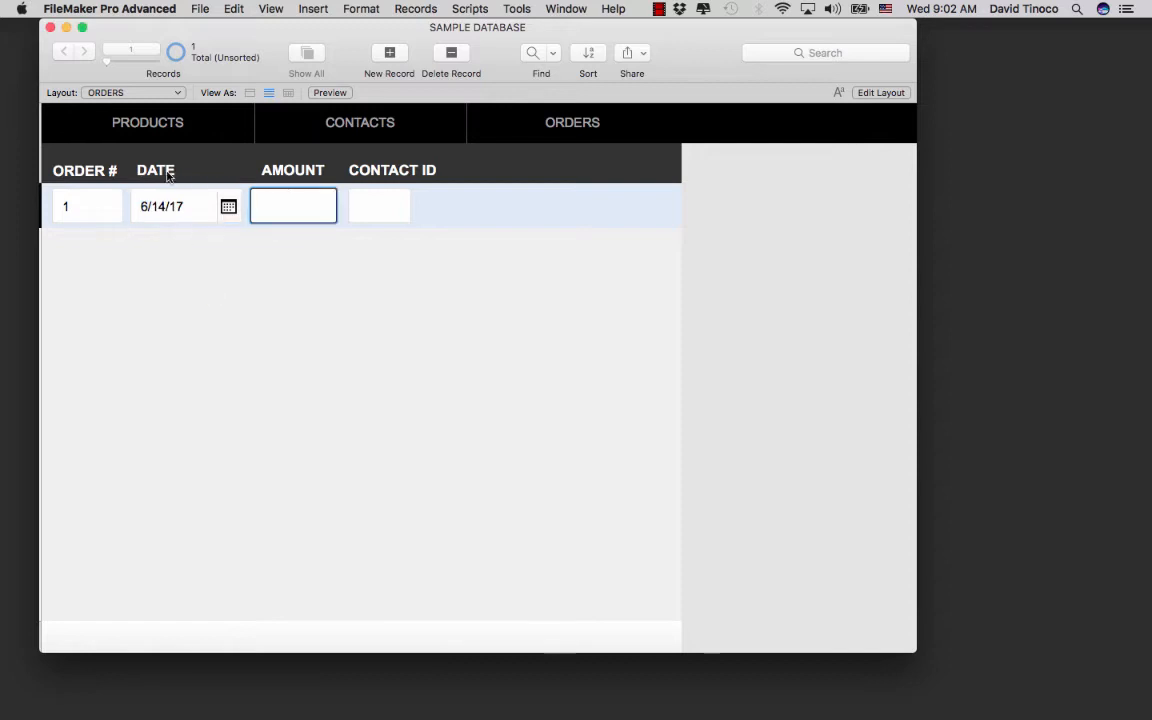
click(169, 209)
click(195, 208)
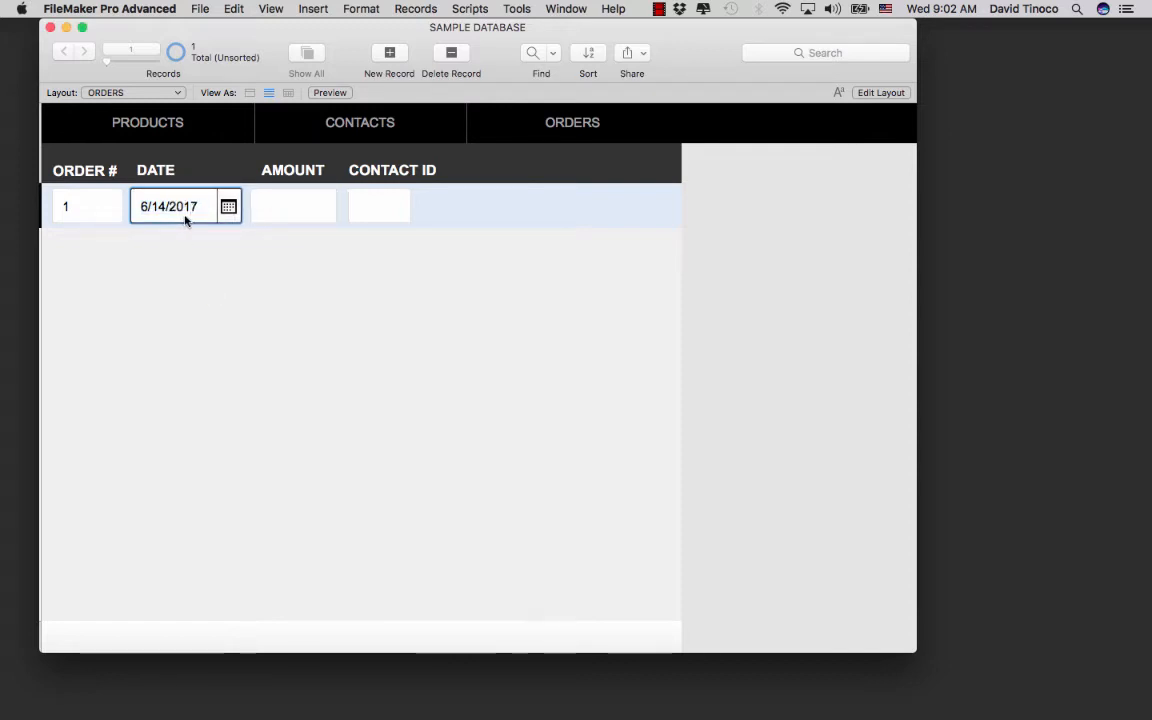
click(195, 300)
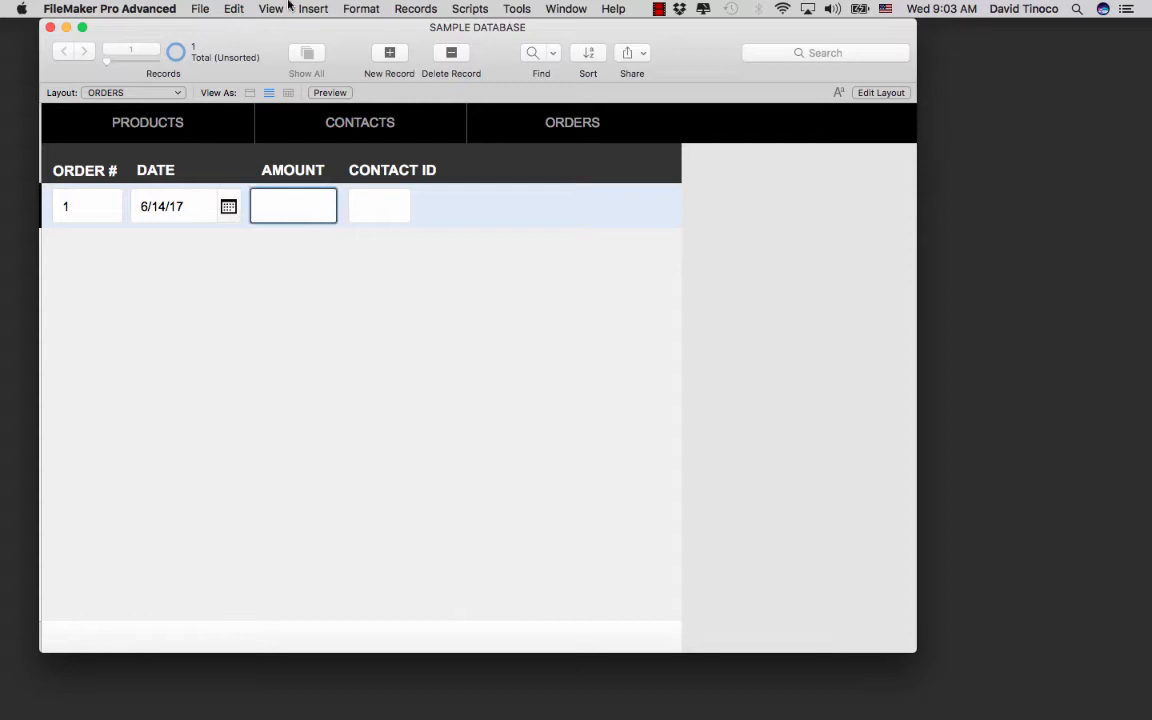
Add a second order record and go through its empty date, amount and contact ID fields.
click(389, 55)
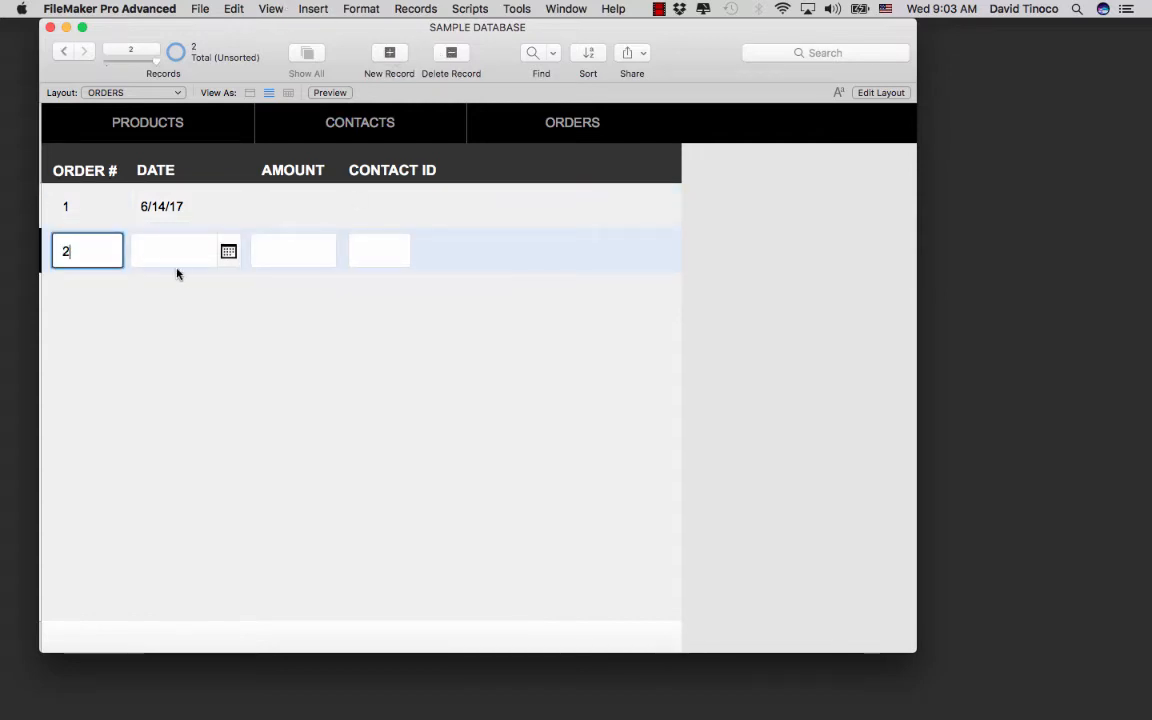
click(136, 256)
click(295, 245)
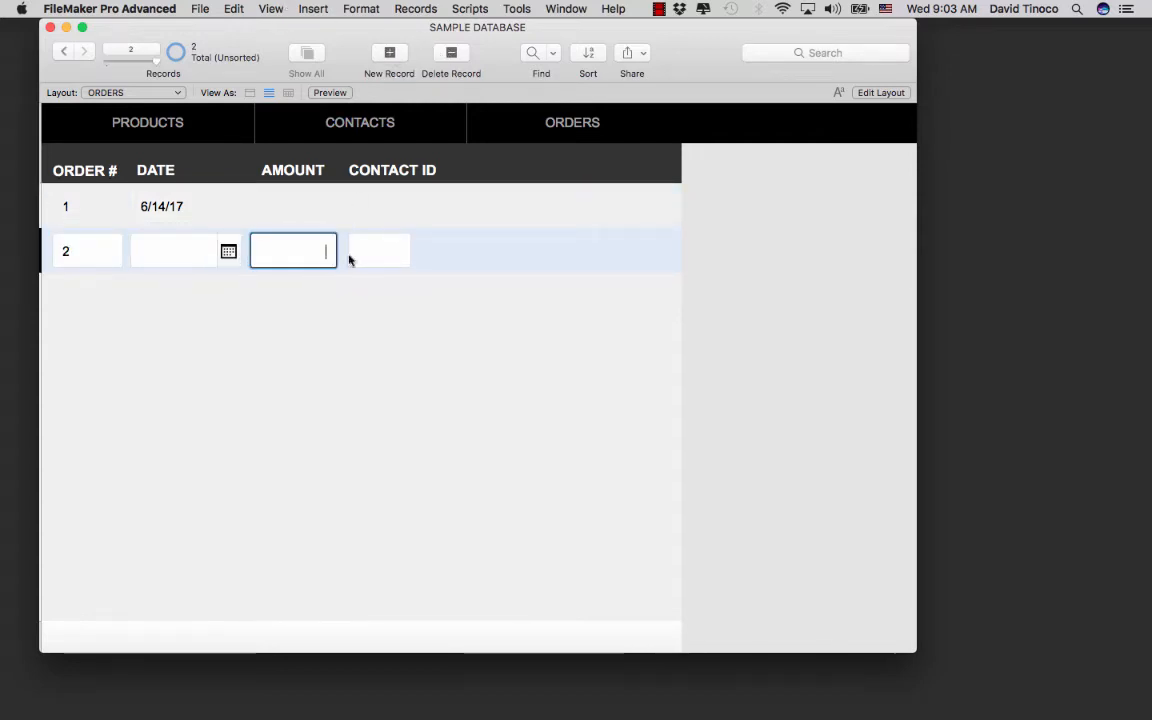
click(375, 250)
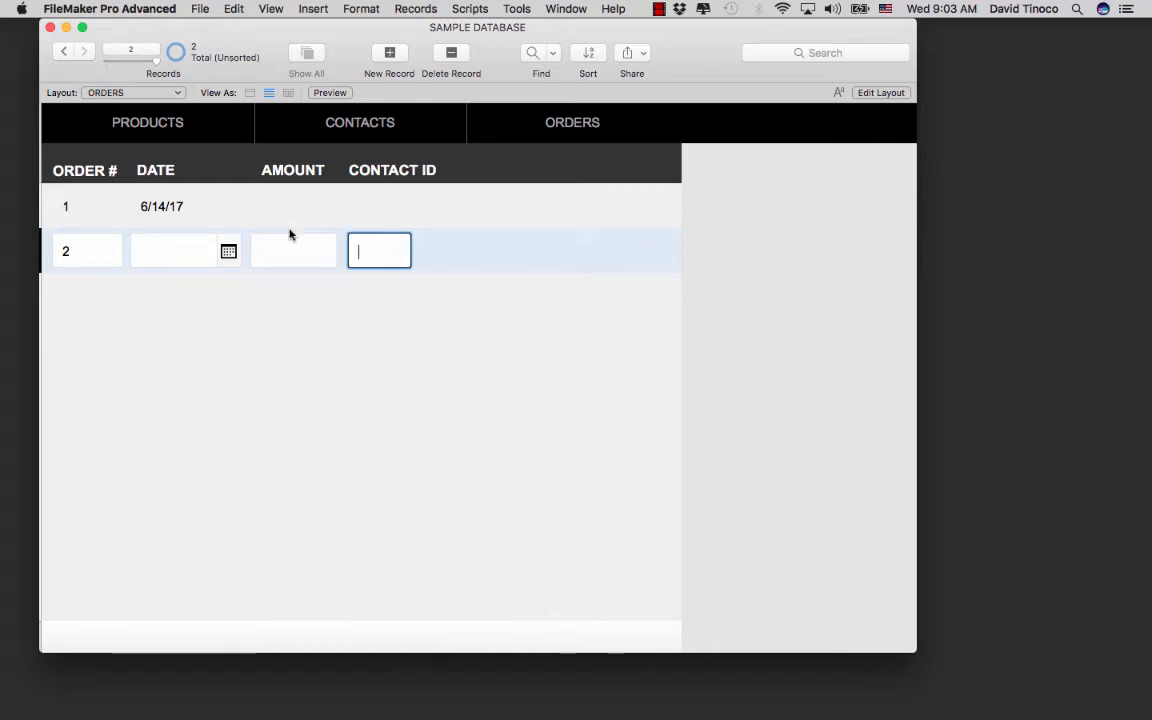
Enable Form View and disable List View in the ORDERS layout setup, and return to Browse mode.
click(268, 8)
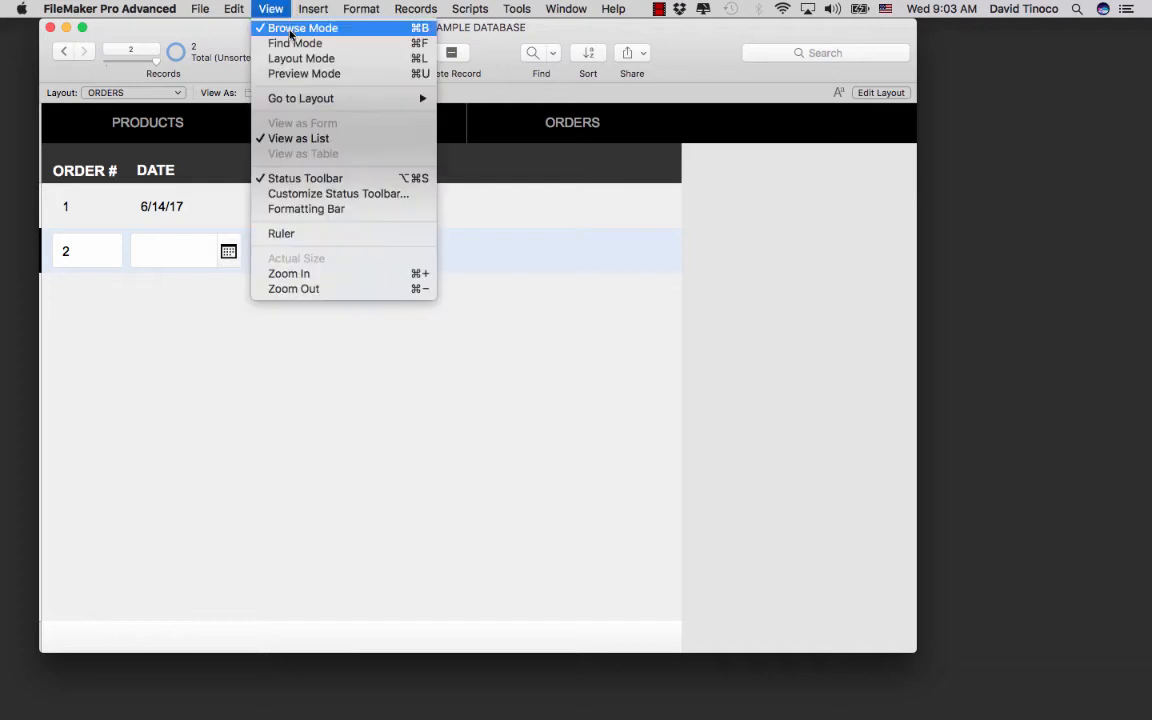
click(298, 58)
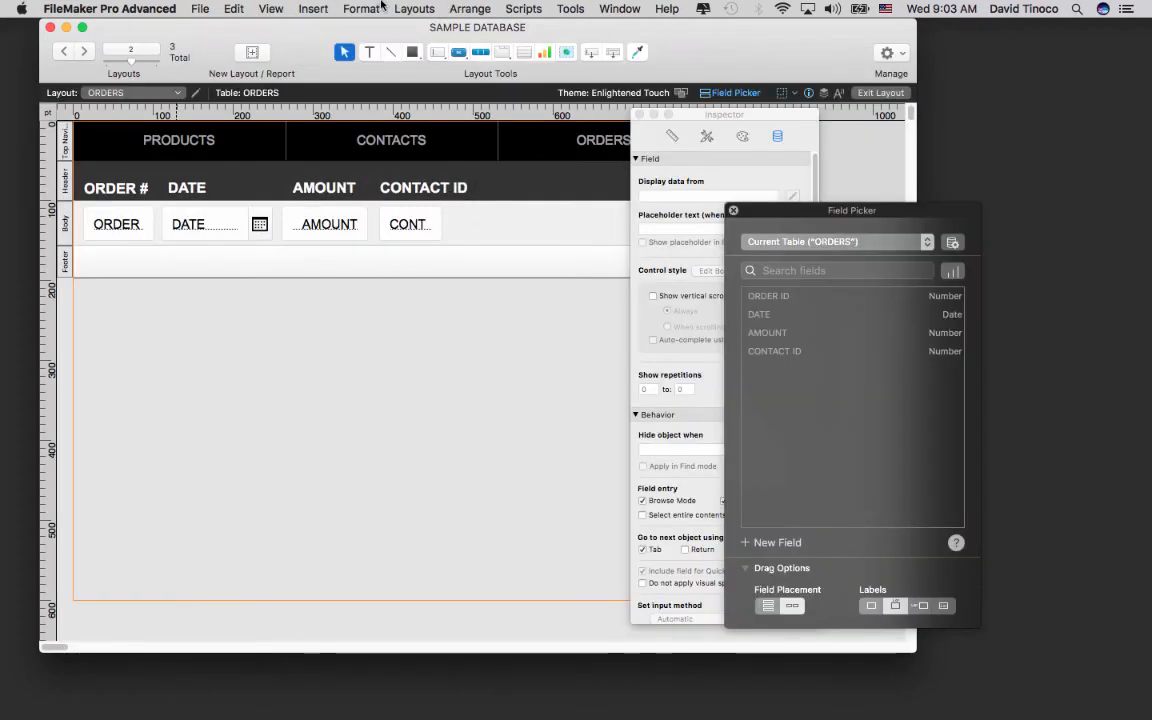
click(362, 8)
mouse_move(428, 8)
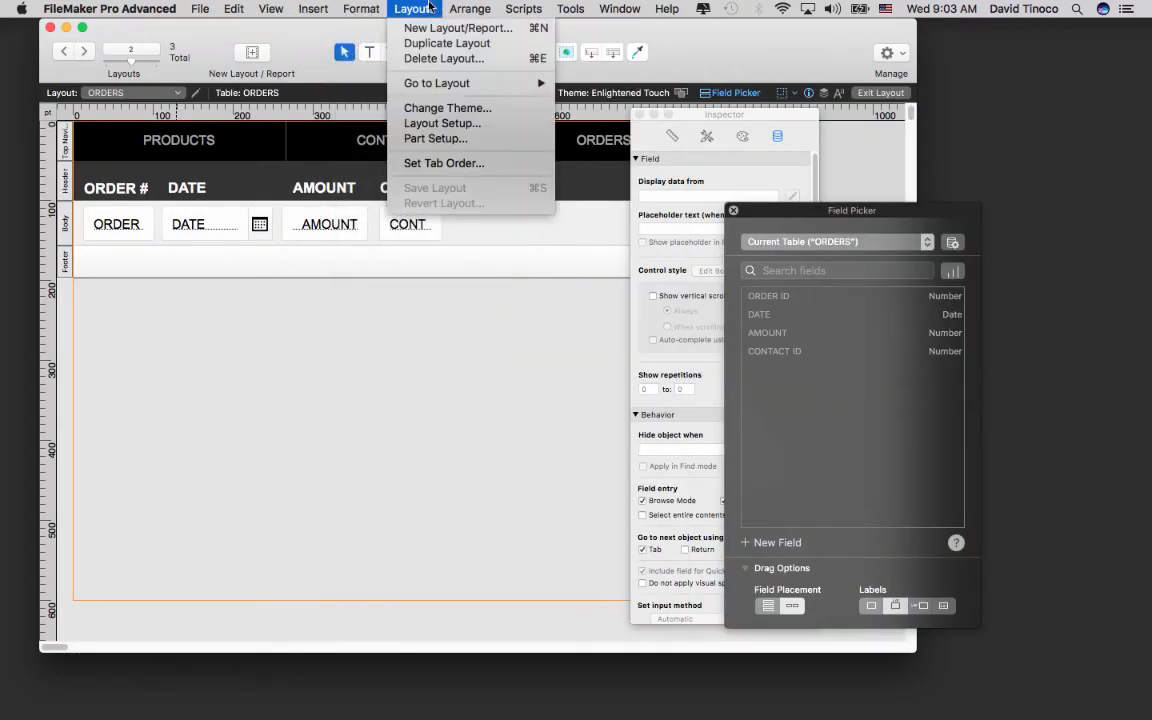
click(485, 123)
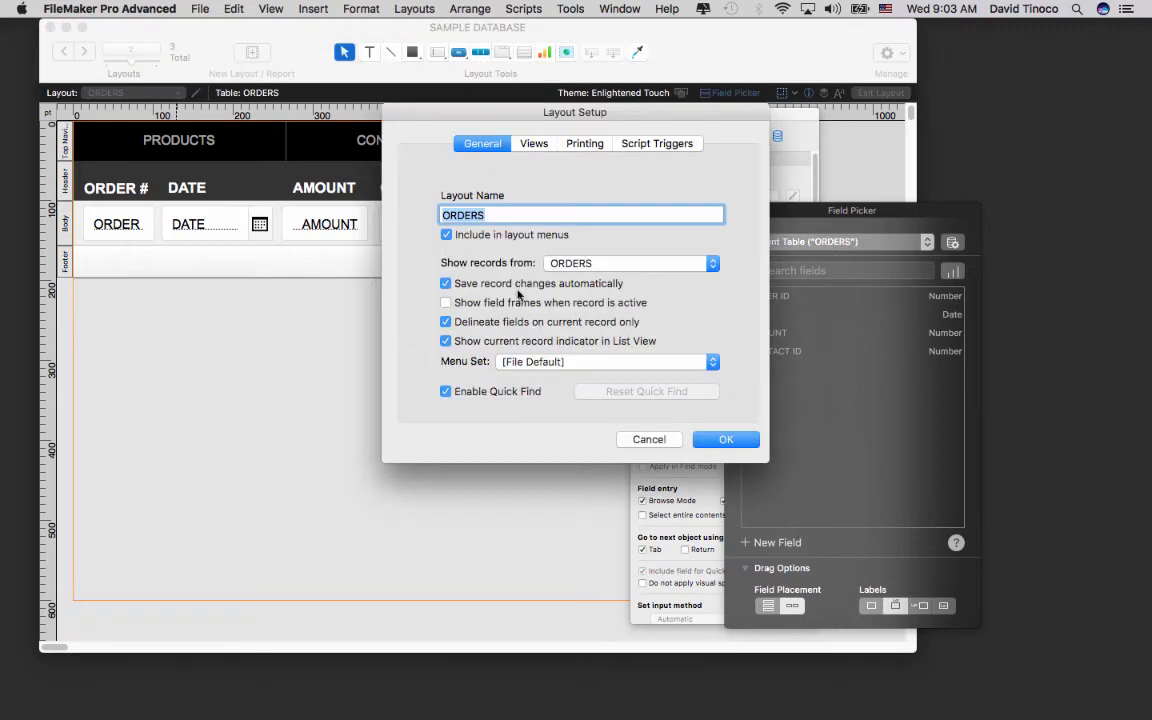
click(534, 143)
click(530, 238)
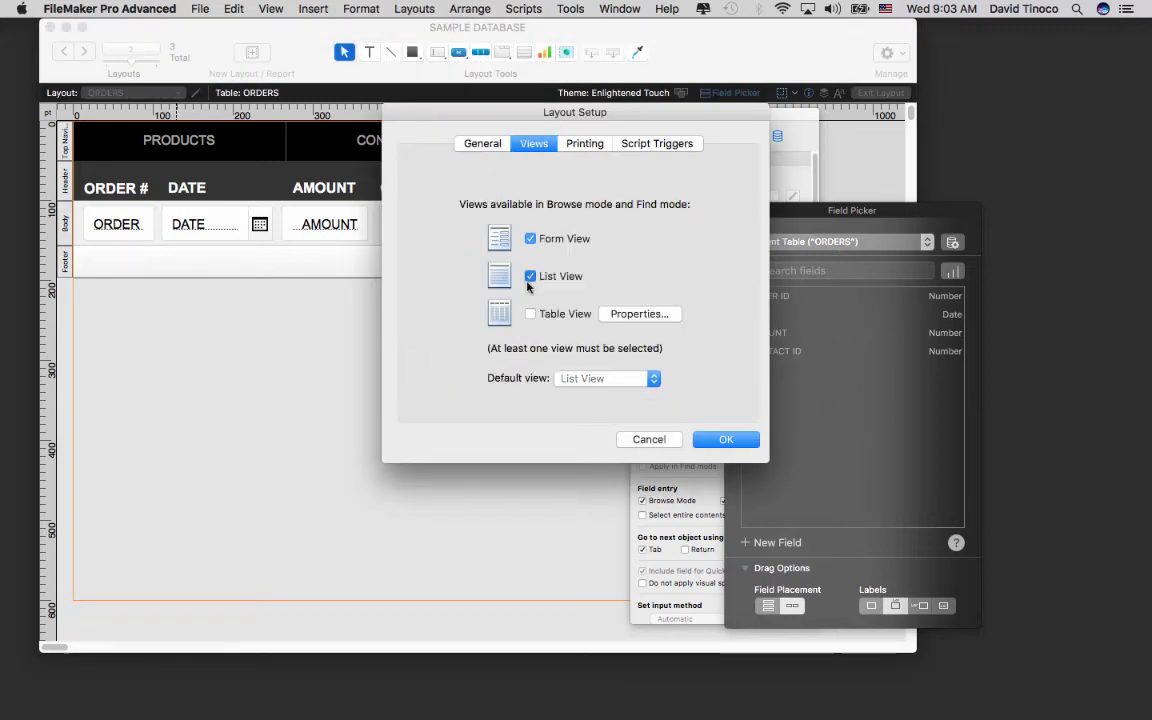
click(530, 276)
click(724, 439)
click(270, 8)
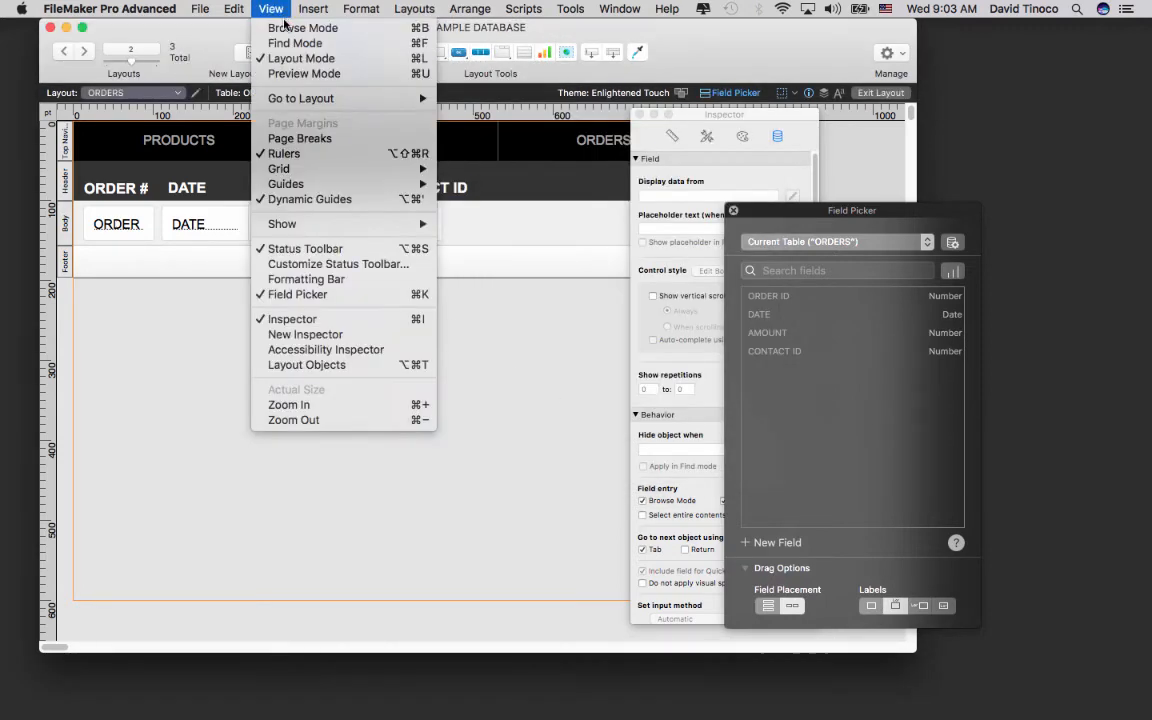
click(290, 28)
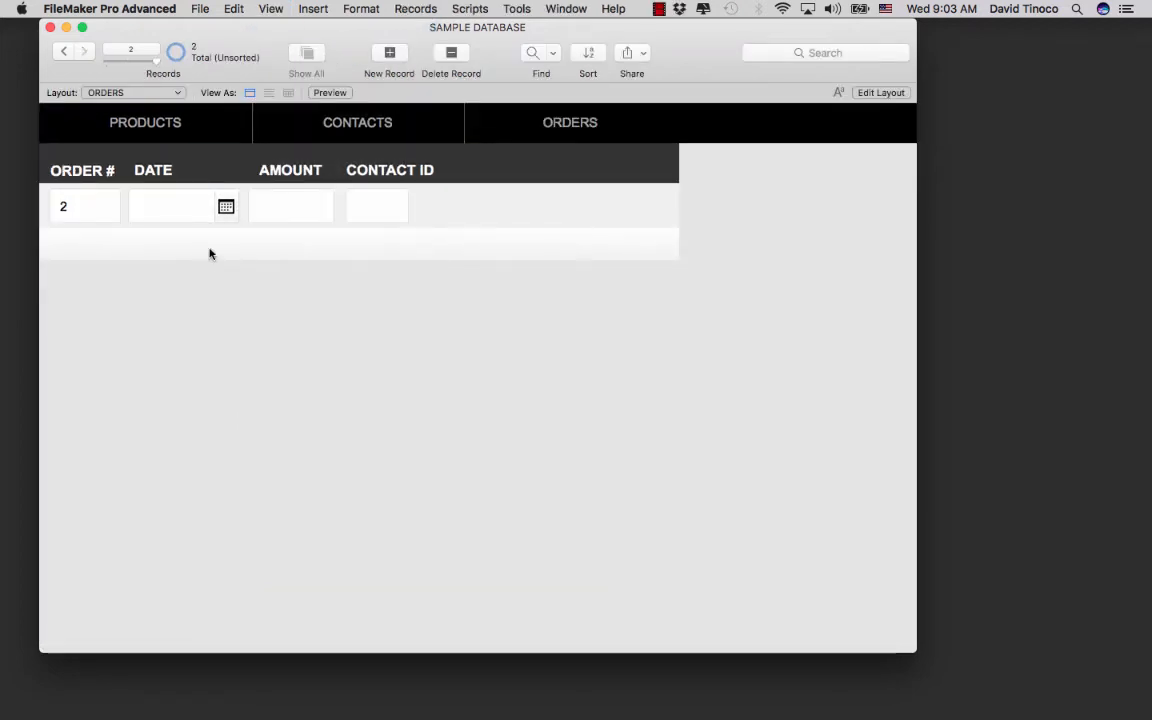
Flip back and forth between the two order records in Form View.
click(65, 52)
click(85, 52)
click(63, 52)
click(85, 51)
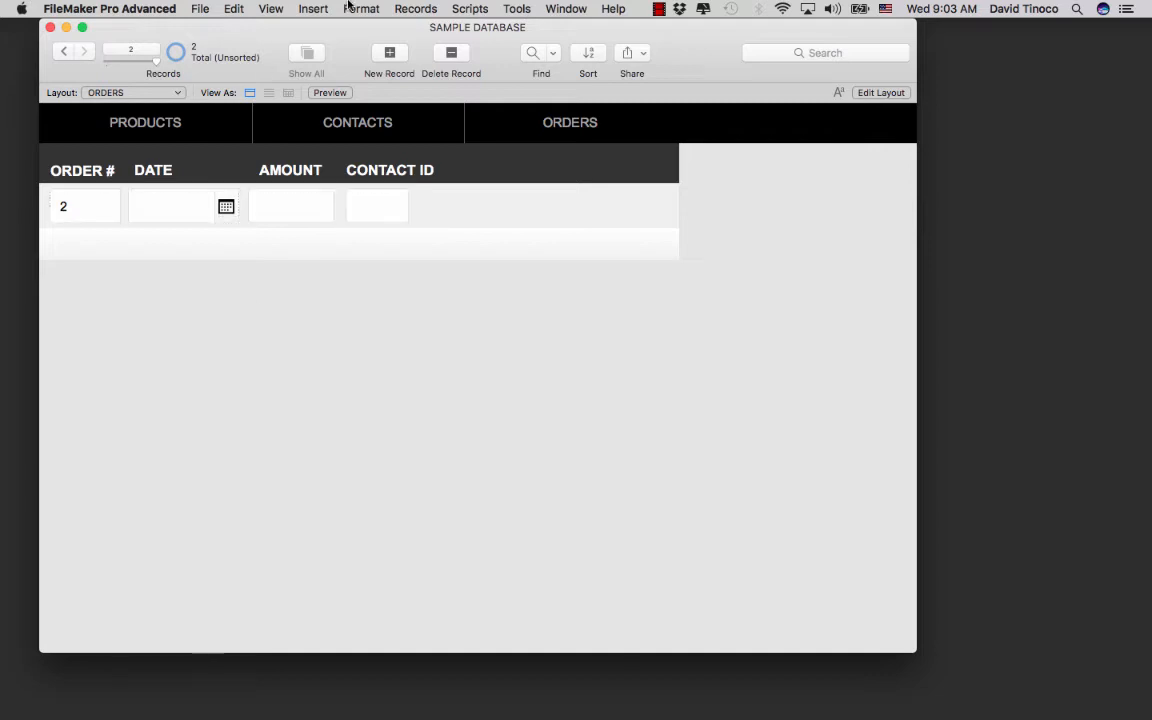
Enable List View and disable Form View in the ORDERS layout setup, and return to Browse mode.
click(270, 8)
click(268, 57)
click(361, 8)
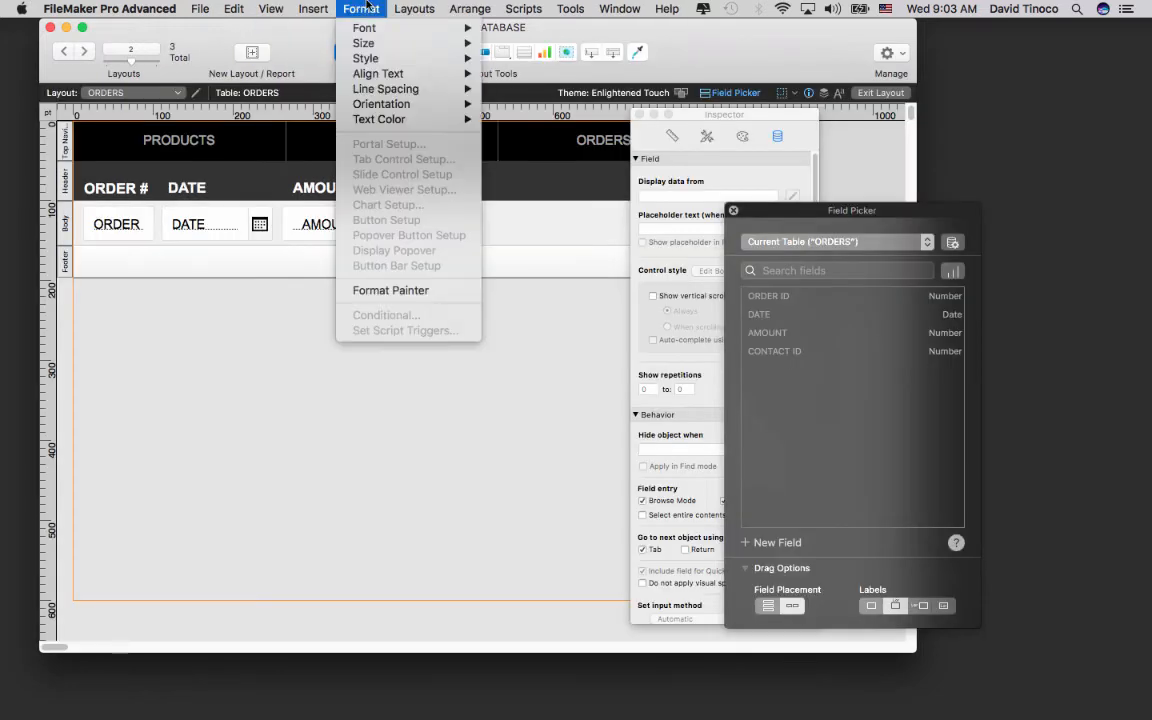
mouse_move(414, 8)
click(435, 118)
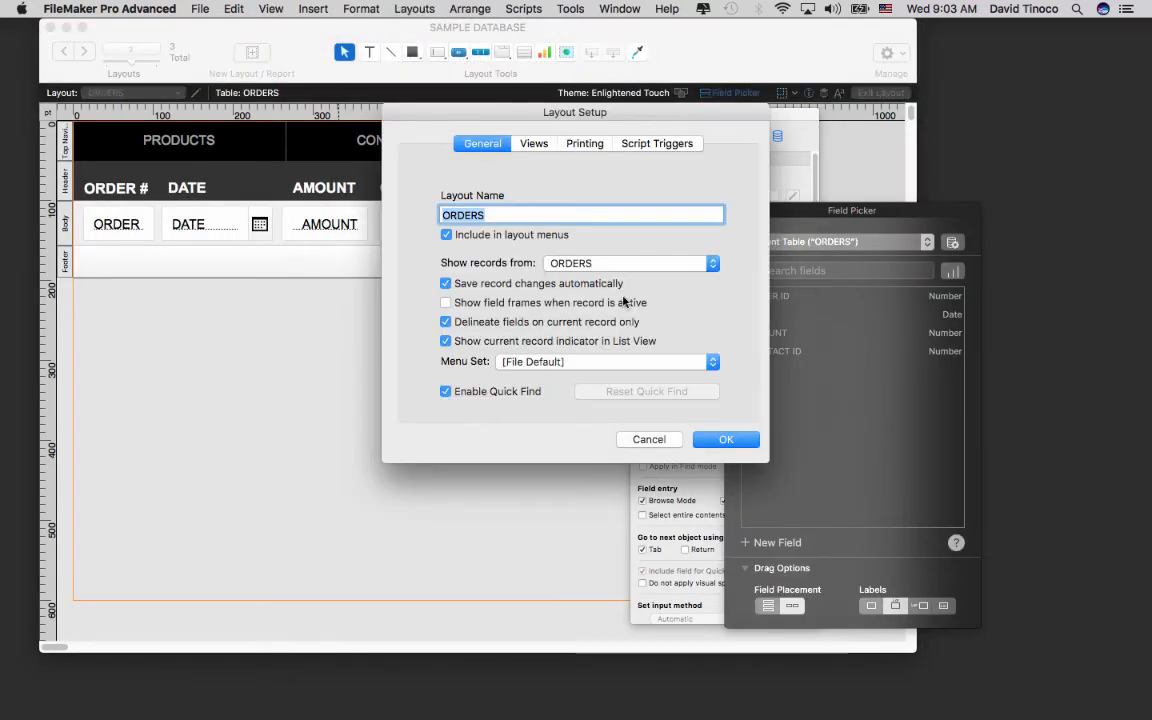
click(534, 143)
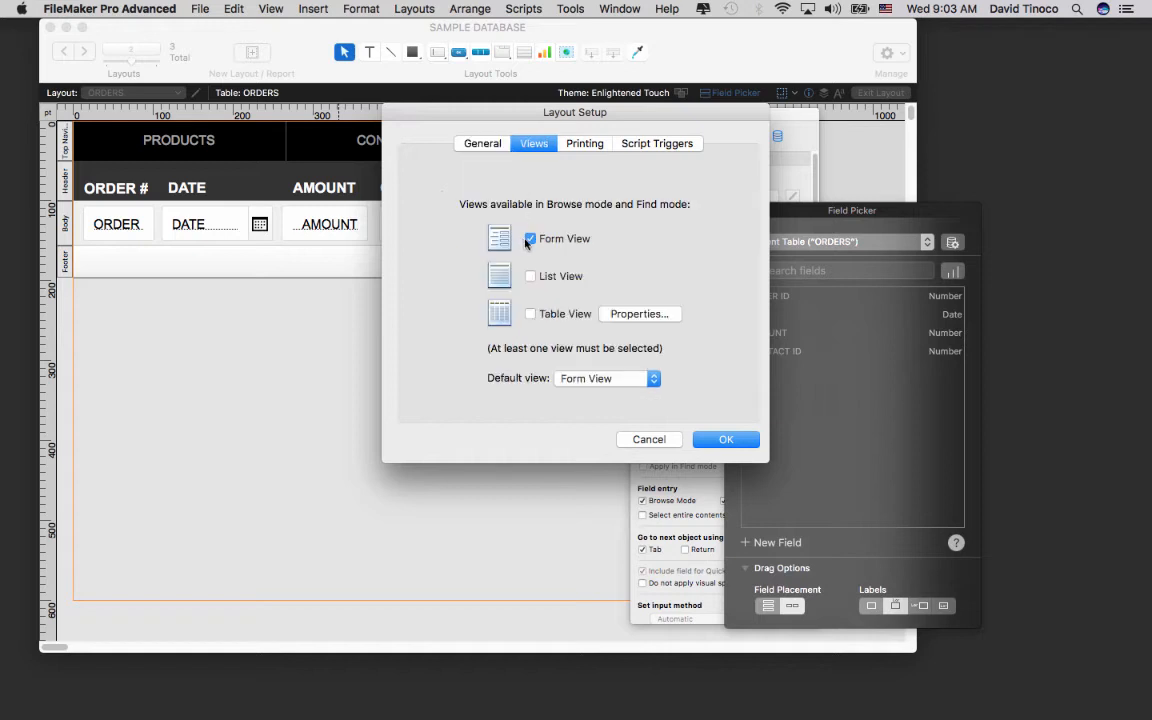
click(530, 276)
click(530, 238)
click(716, 442)
click(268, 8)
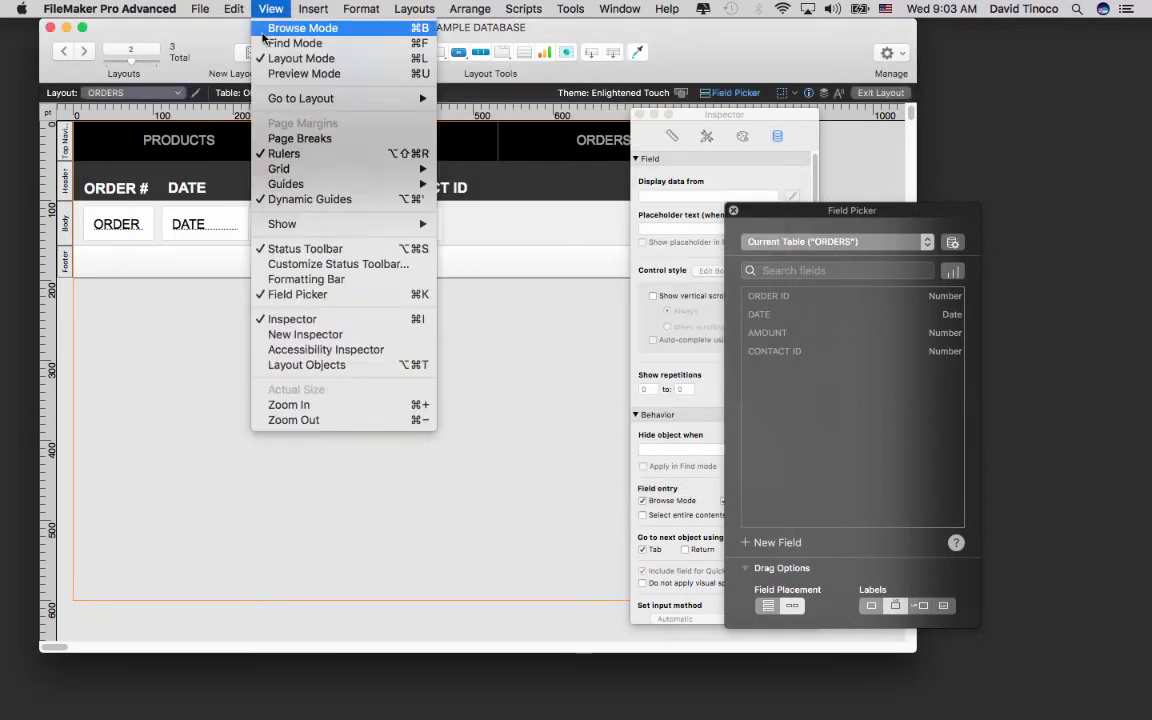
click(265, 30)
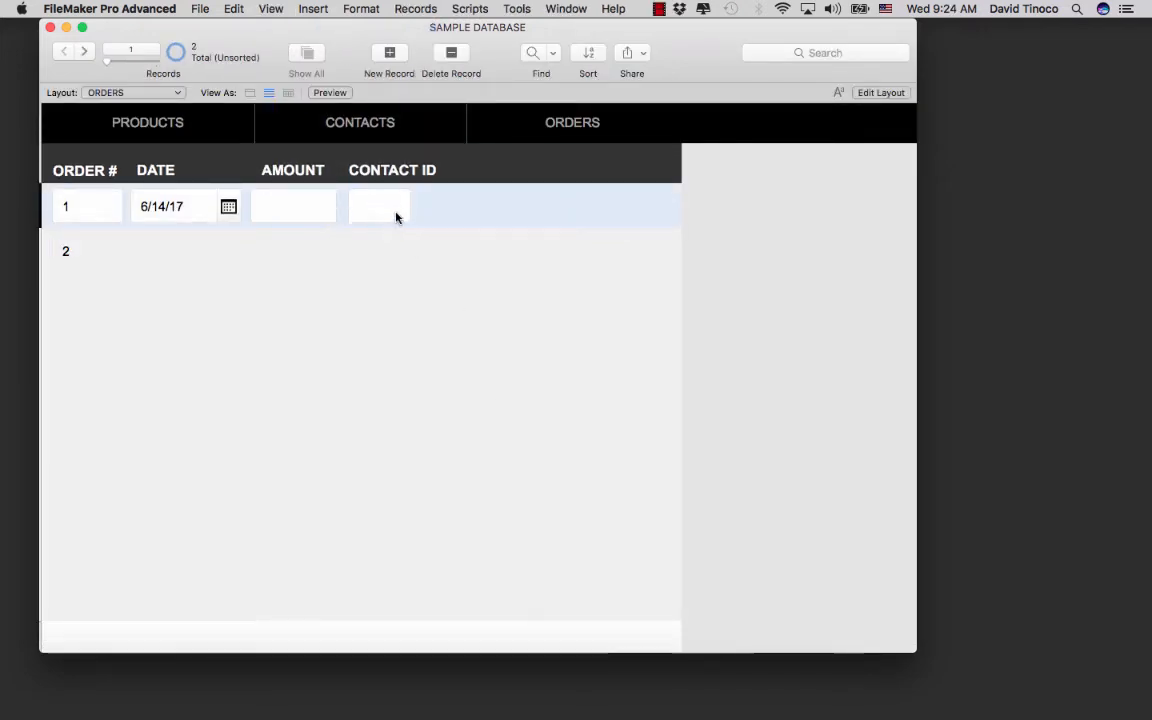
click(395, 210)
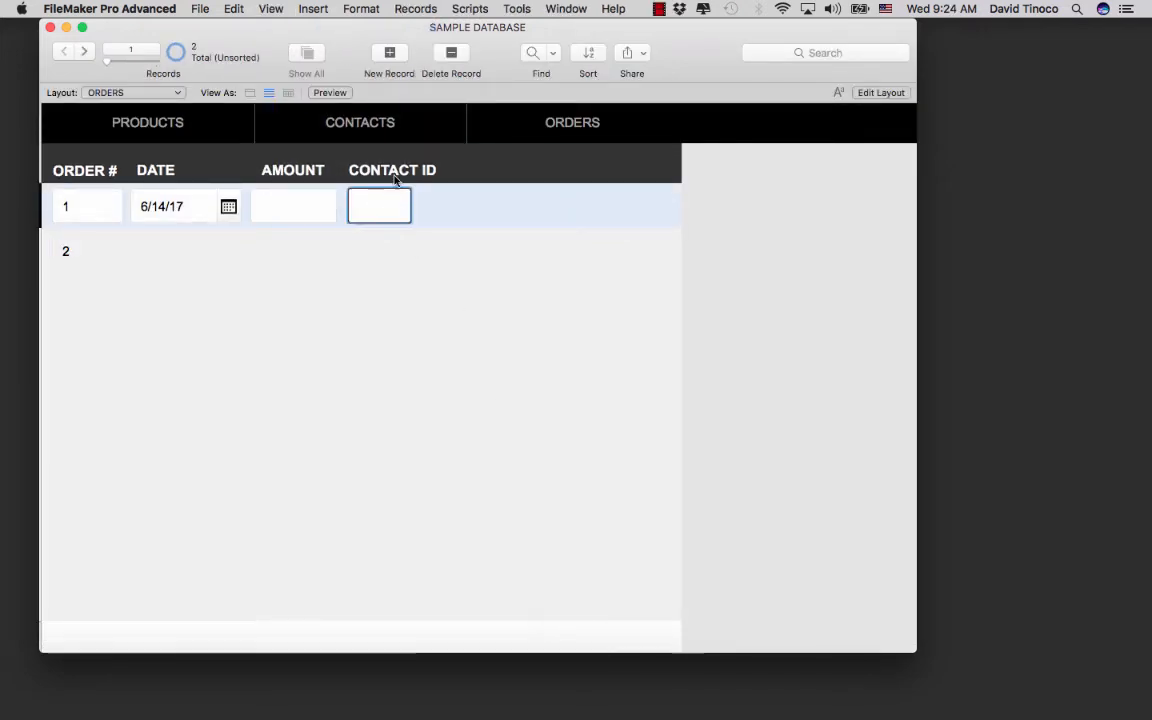
click(392, 238)
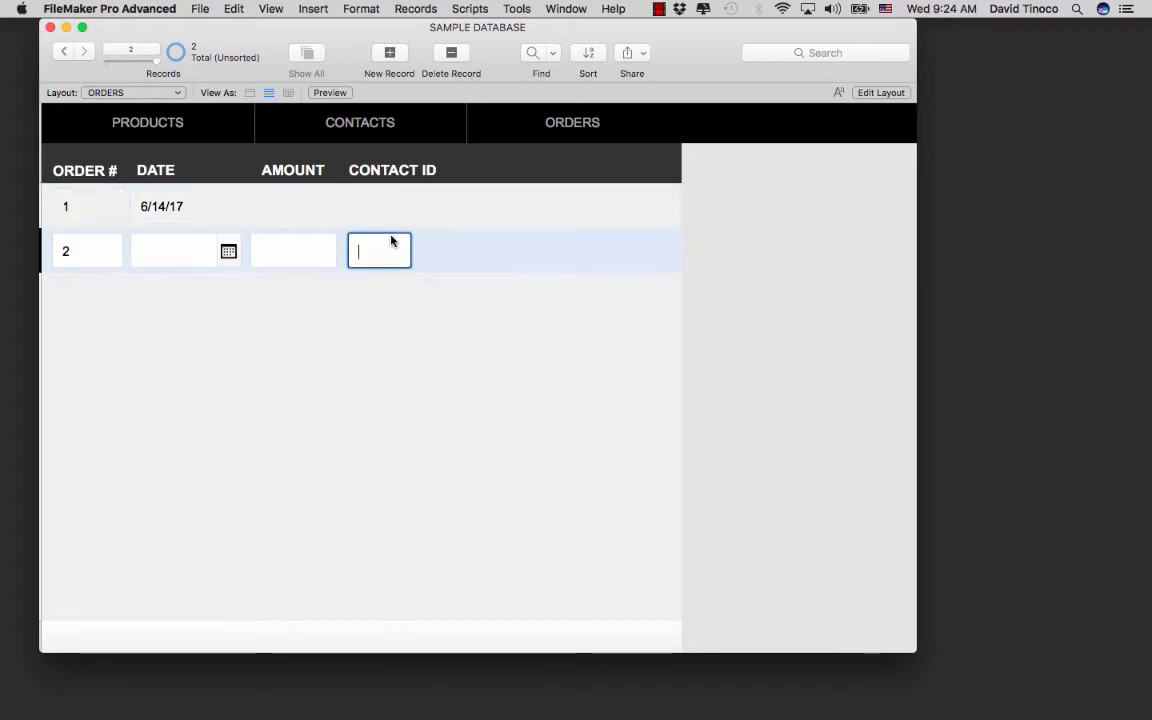
click(394, 211)
click(397, 323)
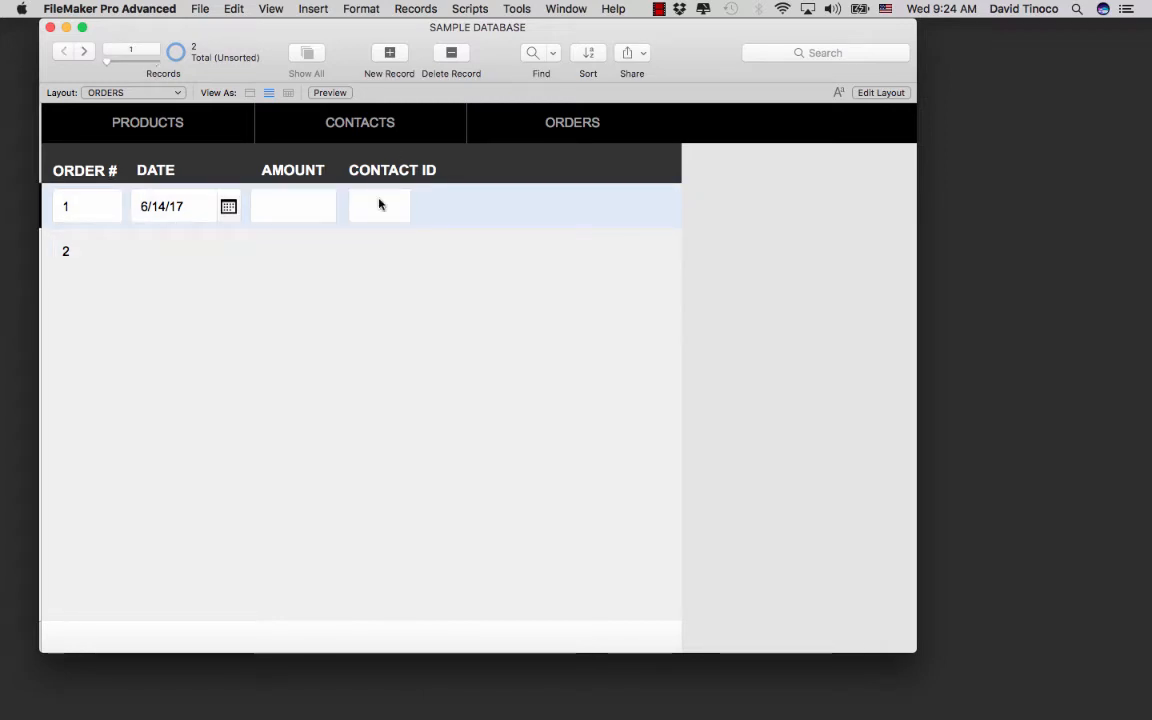
Add a new record in the CONTACTS layout with the contact's first name, last name and date of birth.
click(400, 121)
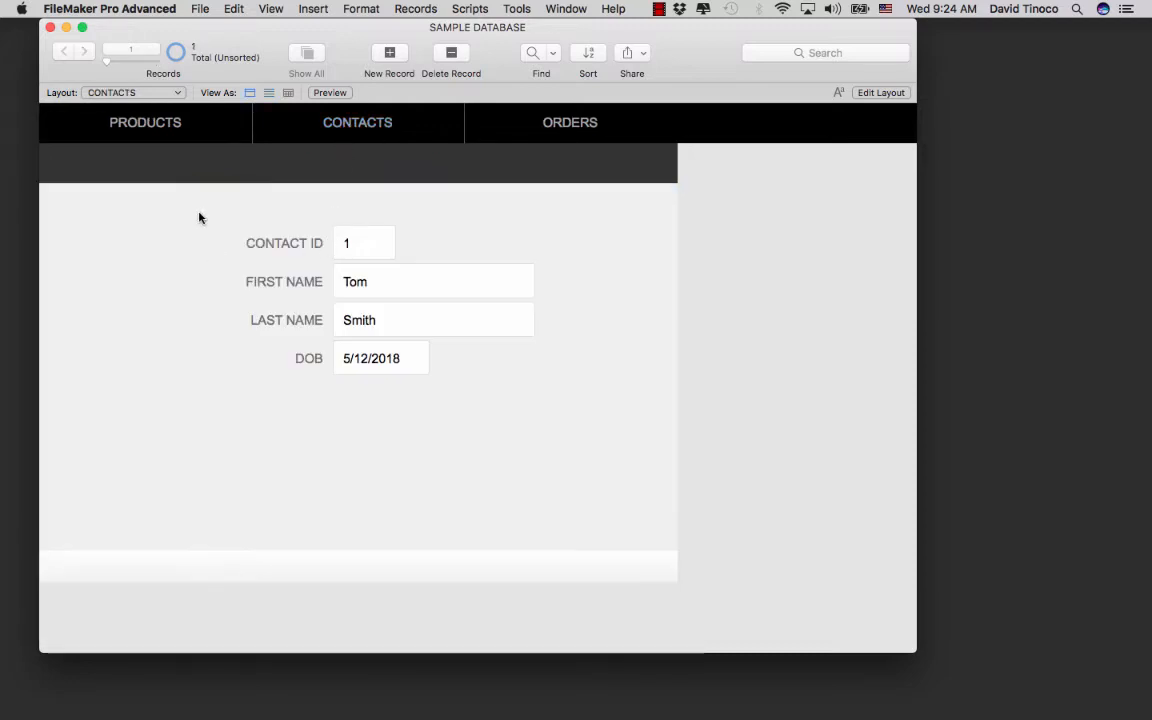
click(402, 58)
click(395, 281)
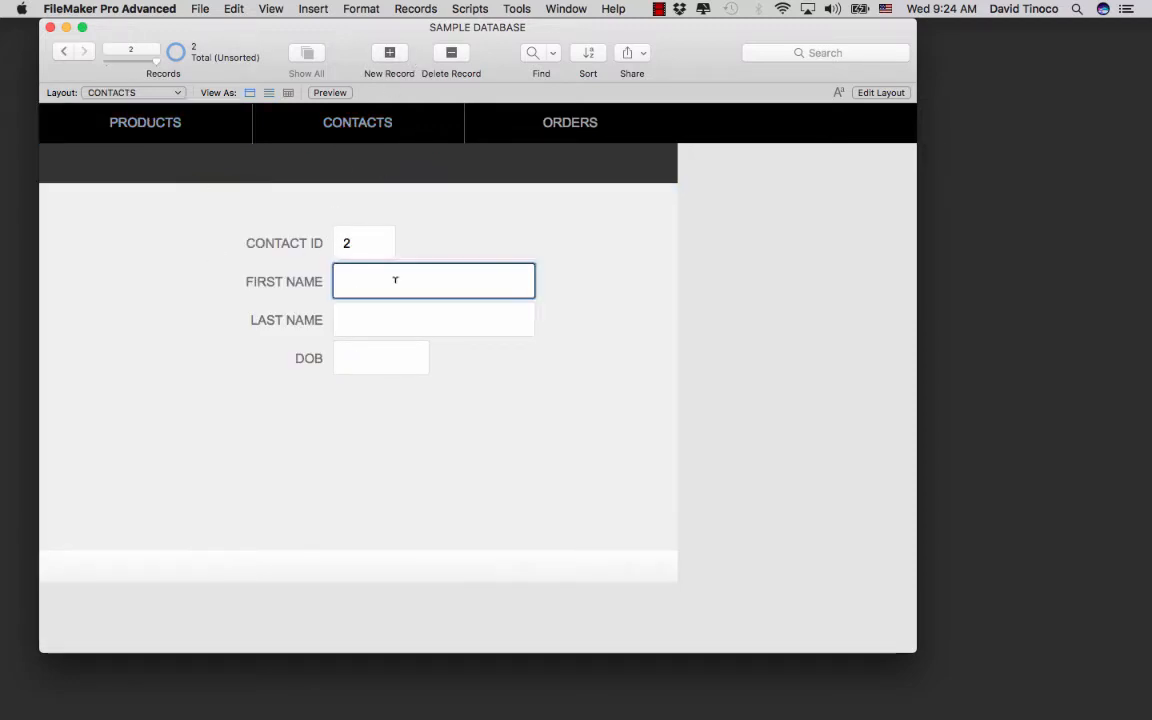
text(JANE)
key(BackSpace)
key(BackSpace)
text(ne)
key(Tab)
text(Doe)
key(Tab)
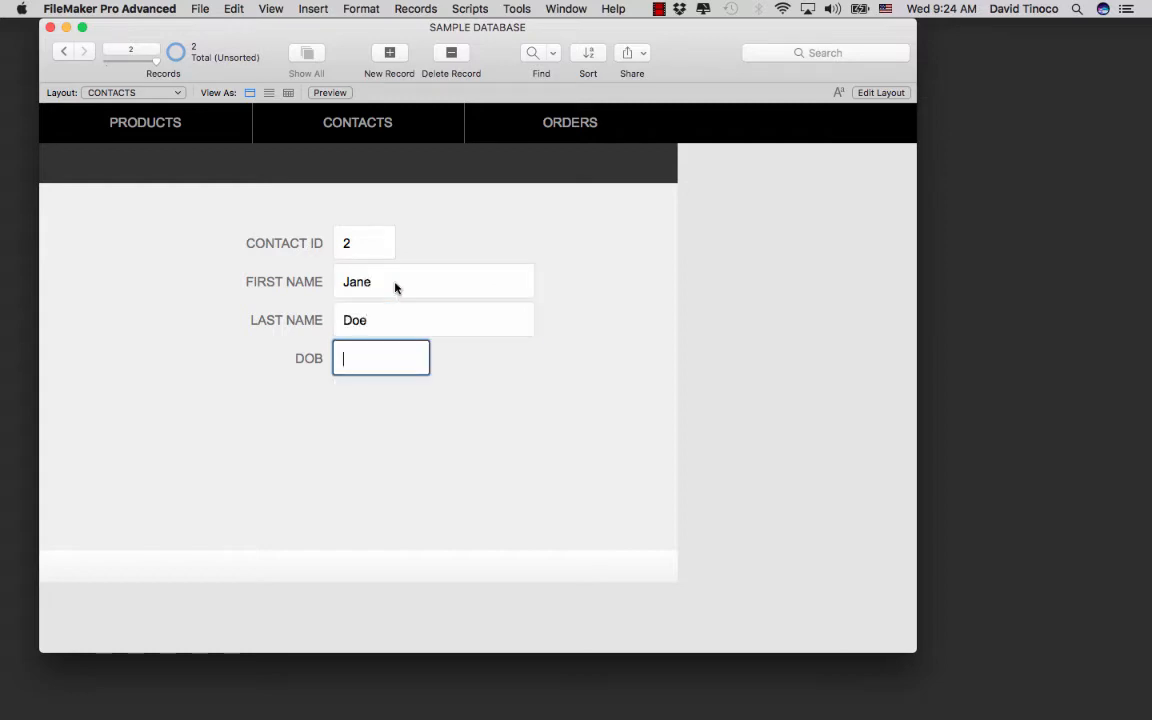
text(5/1)
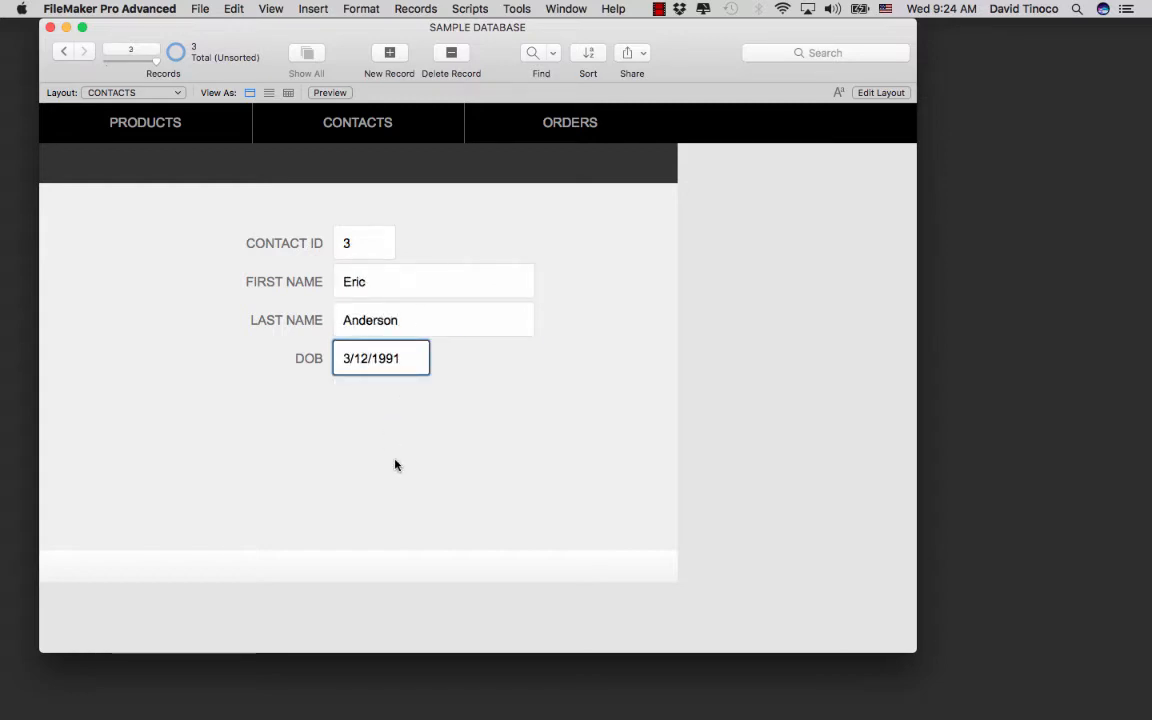
click(394, 465)
Browse back to the first contact record and forward again through the contacts.
click(64, 52)
click(64, 52)
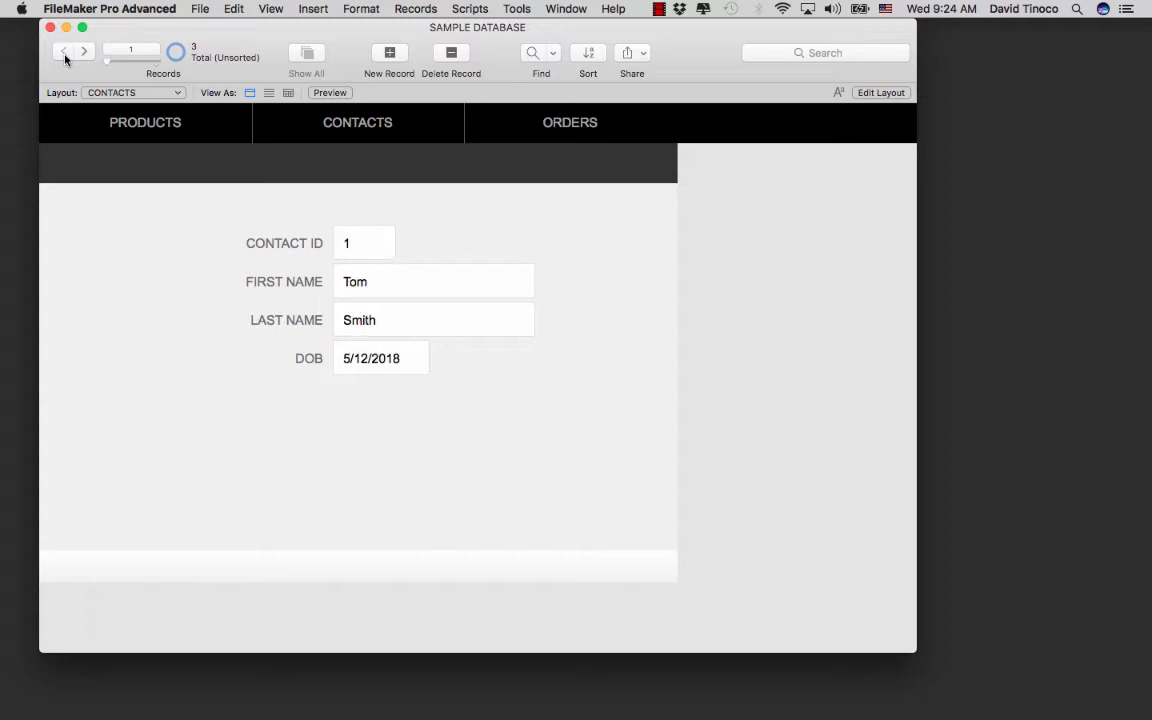
click(85, 54)
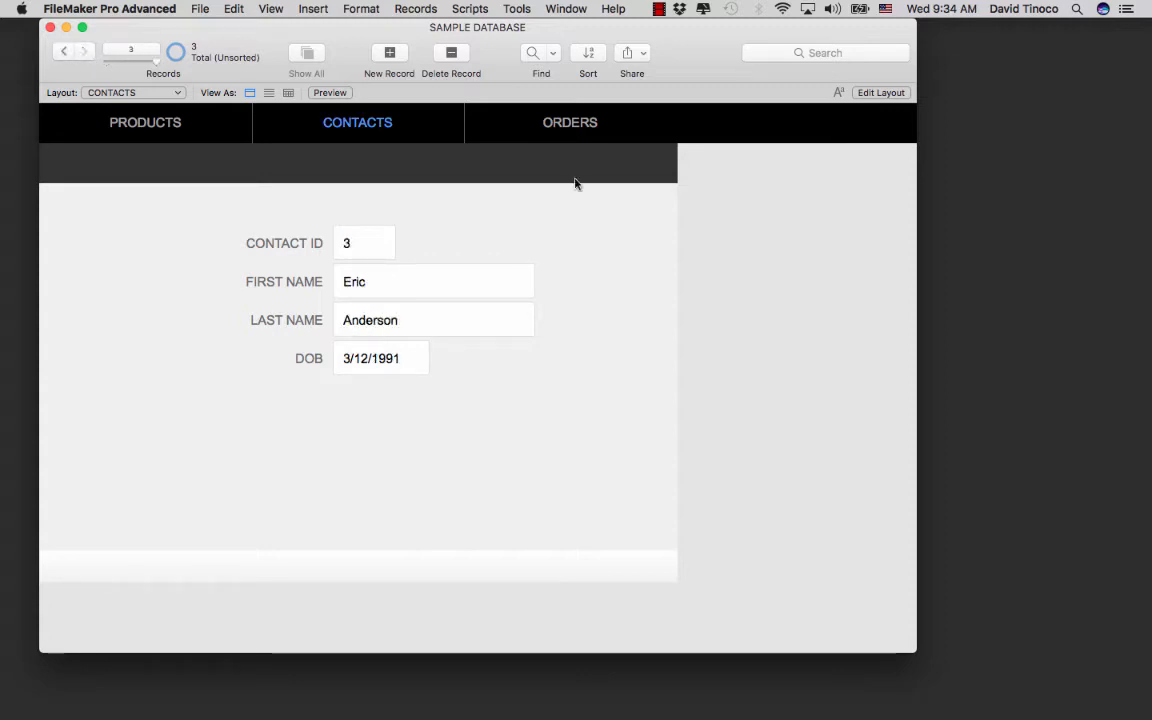
Go back to the ORDERS layout and open it in Layout mode.
click(578, 128)
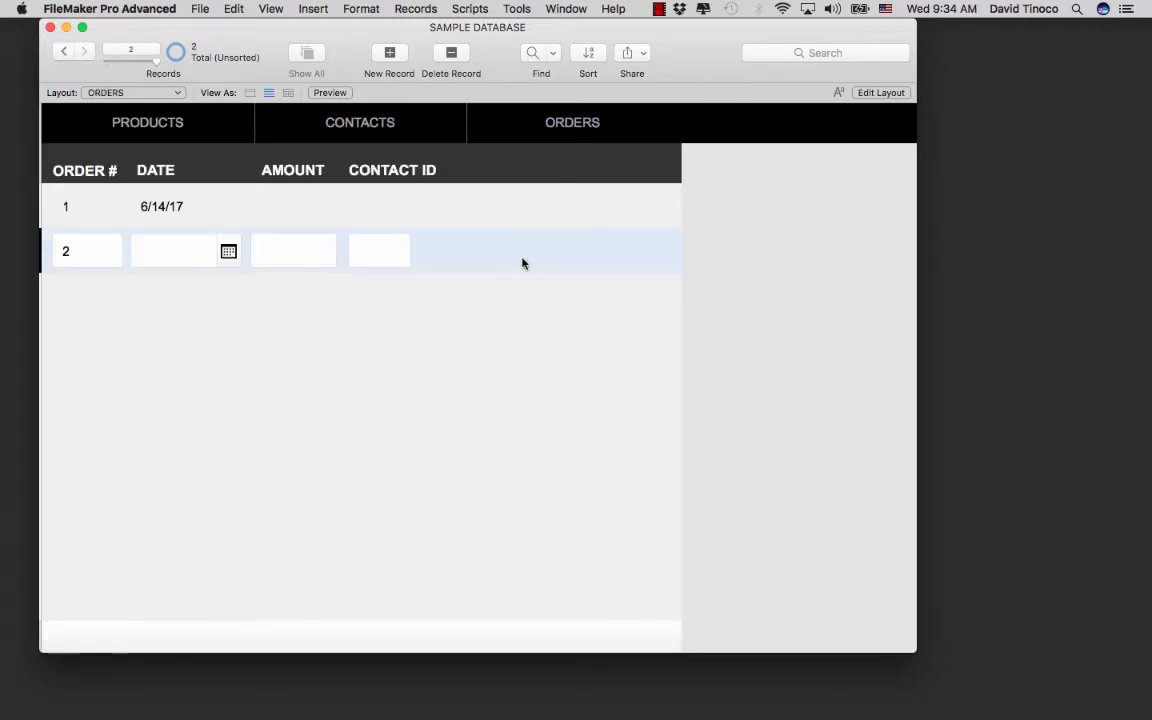
click(271, 8)
click(300, 59)
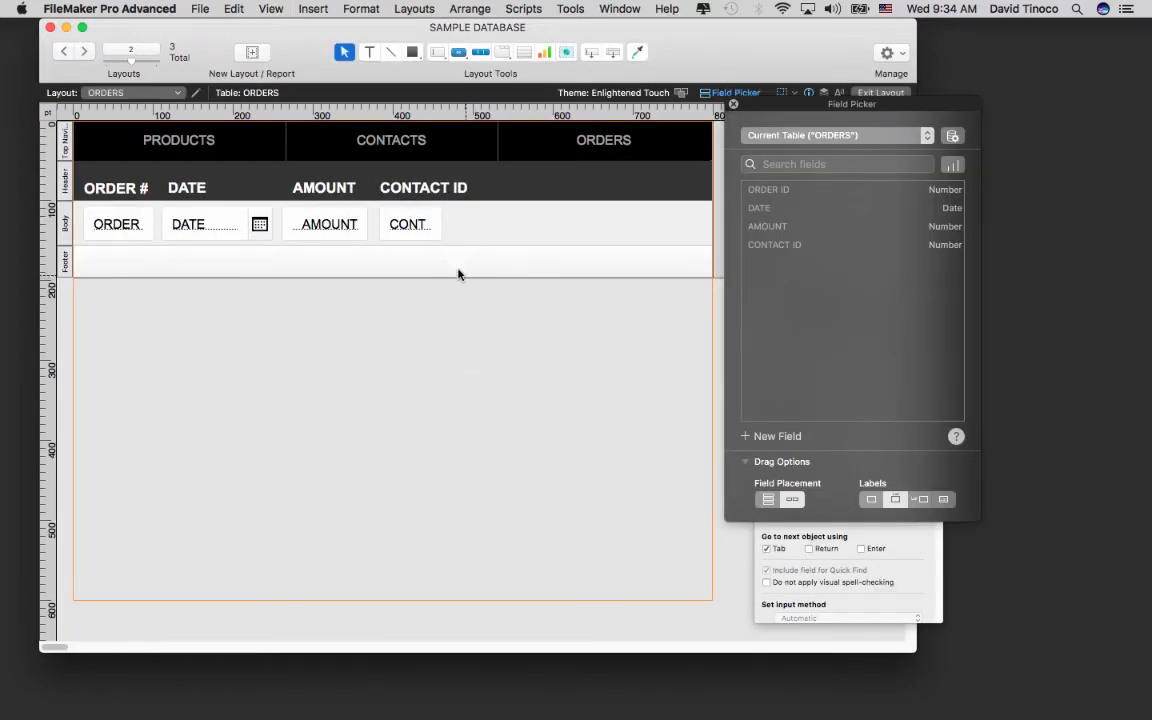
Create a value list named "Contacts by ID" that takes its values from a field.
click(205, 8)
mouse_move(225, 150)
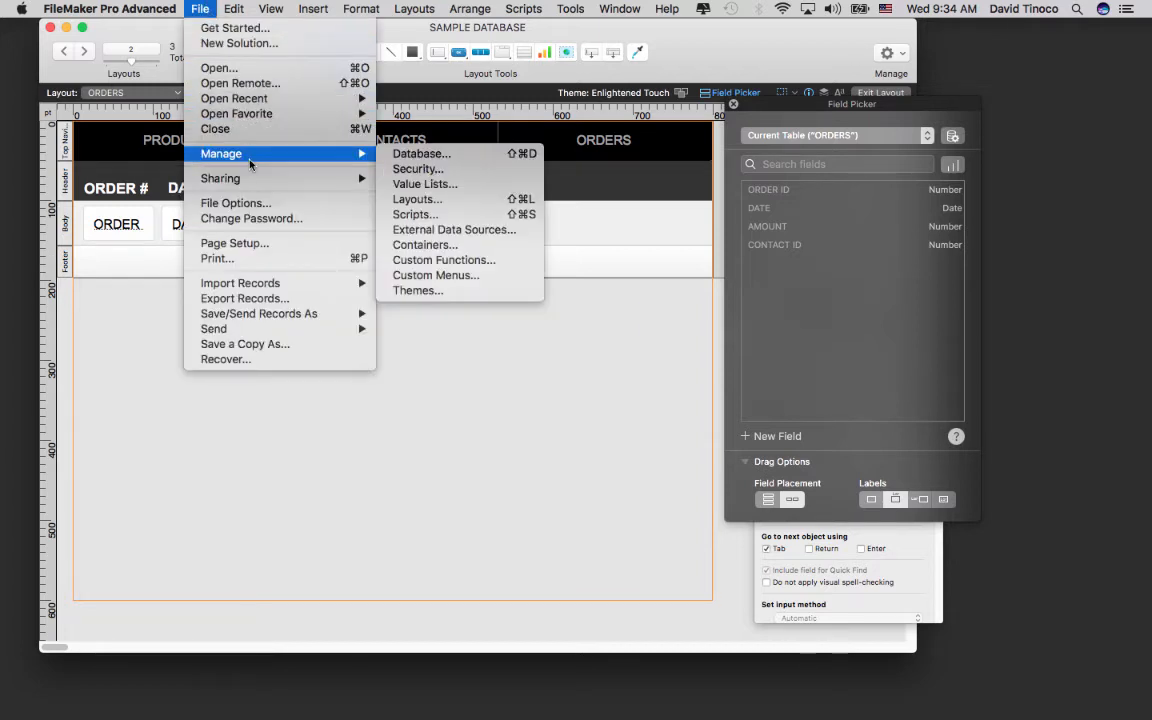
click(470, 184)
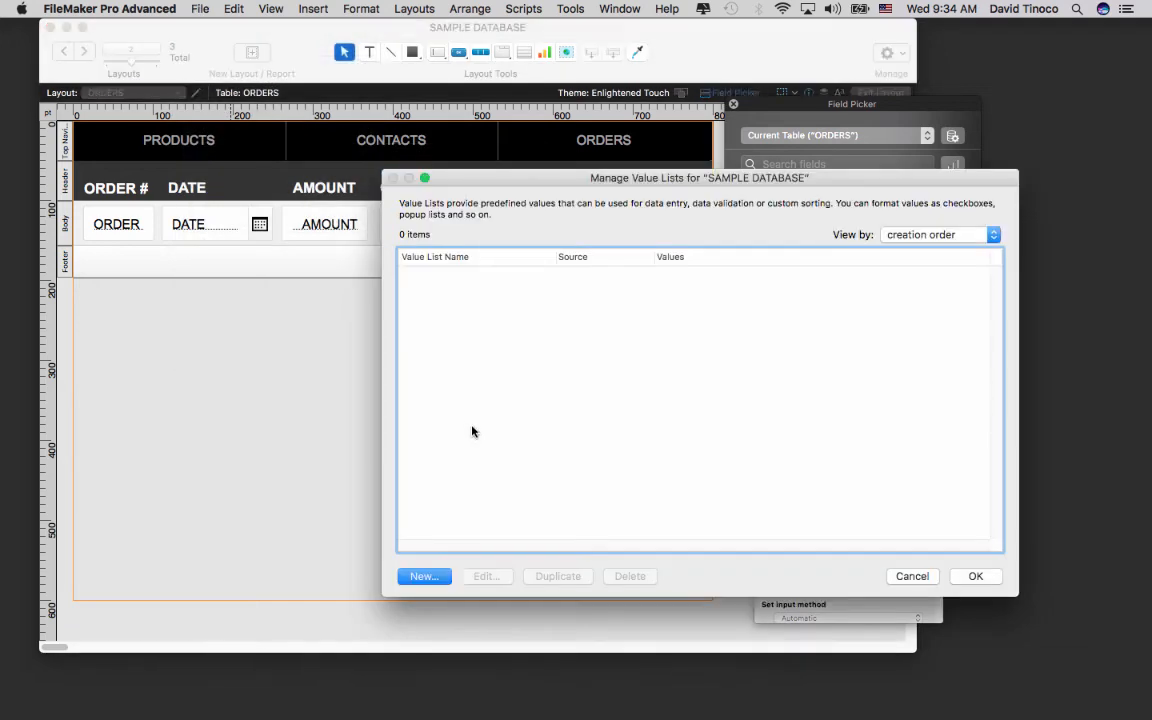
drag(737, 176, 592, 116)
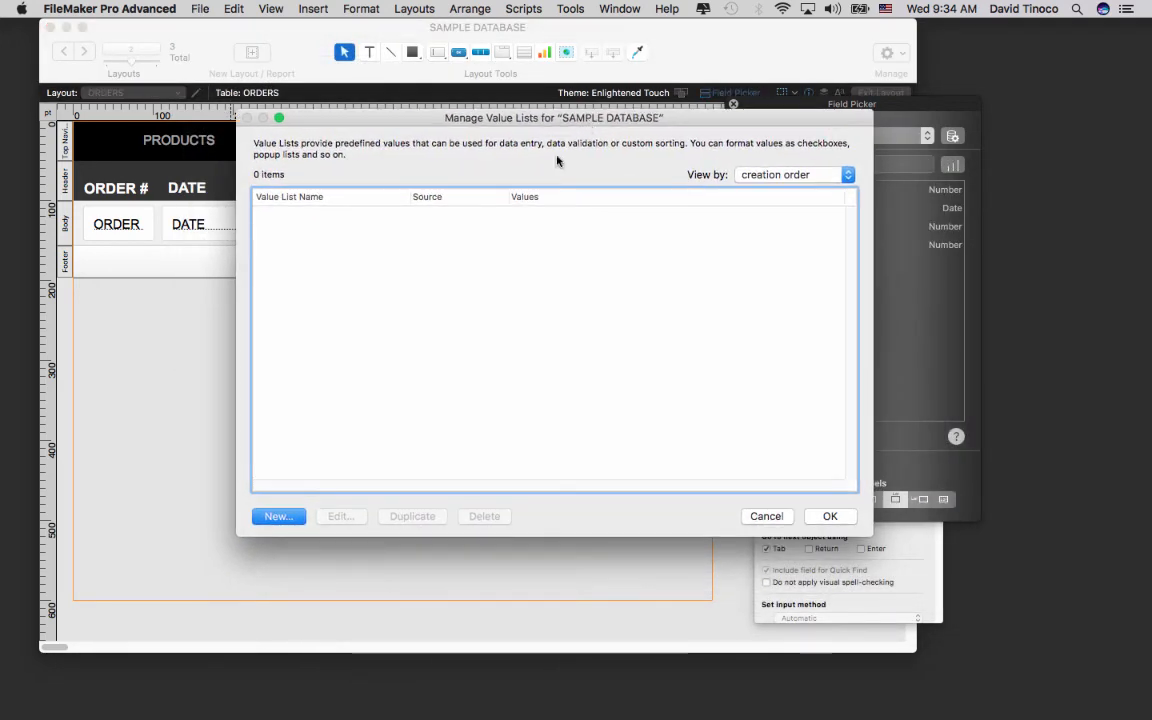
click(278, 516)
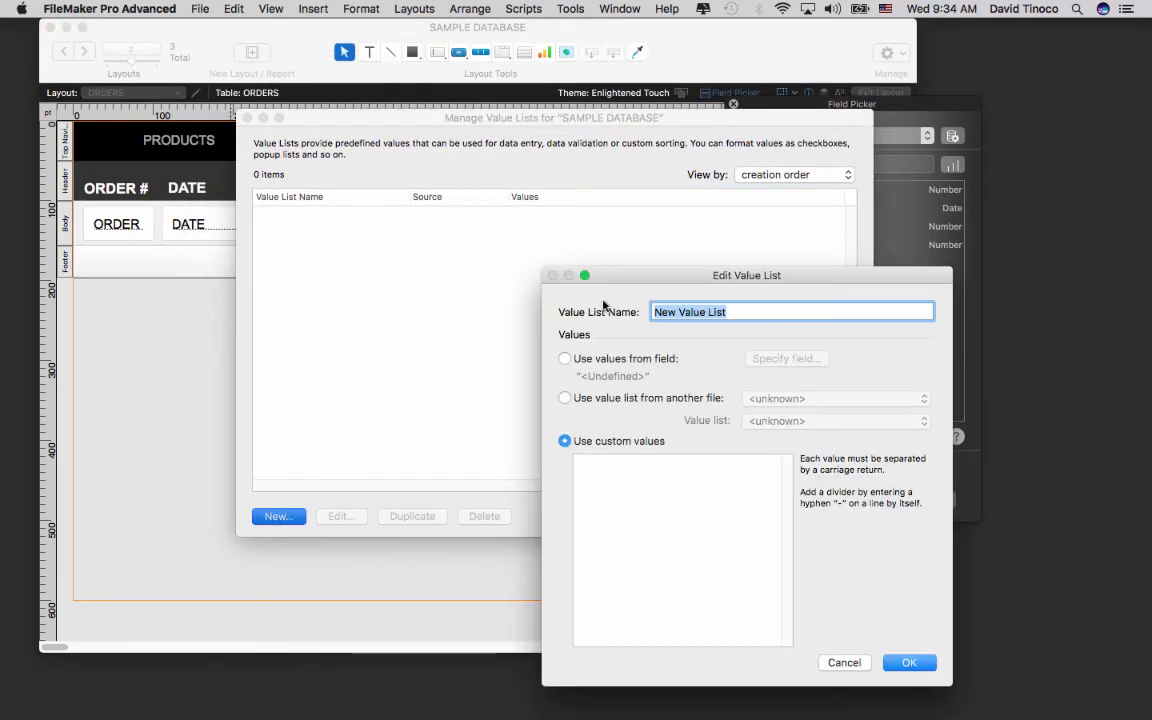
drag(683, 290, 481, 125)
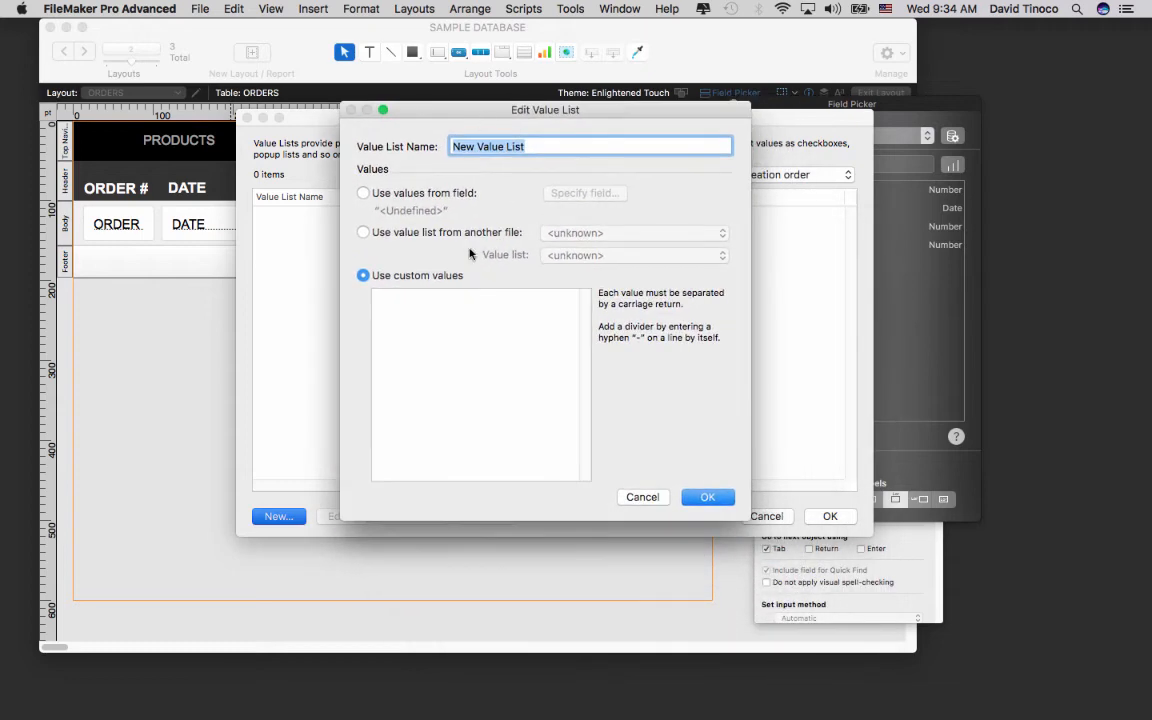
text(C)
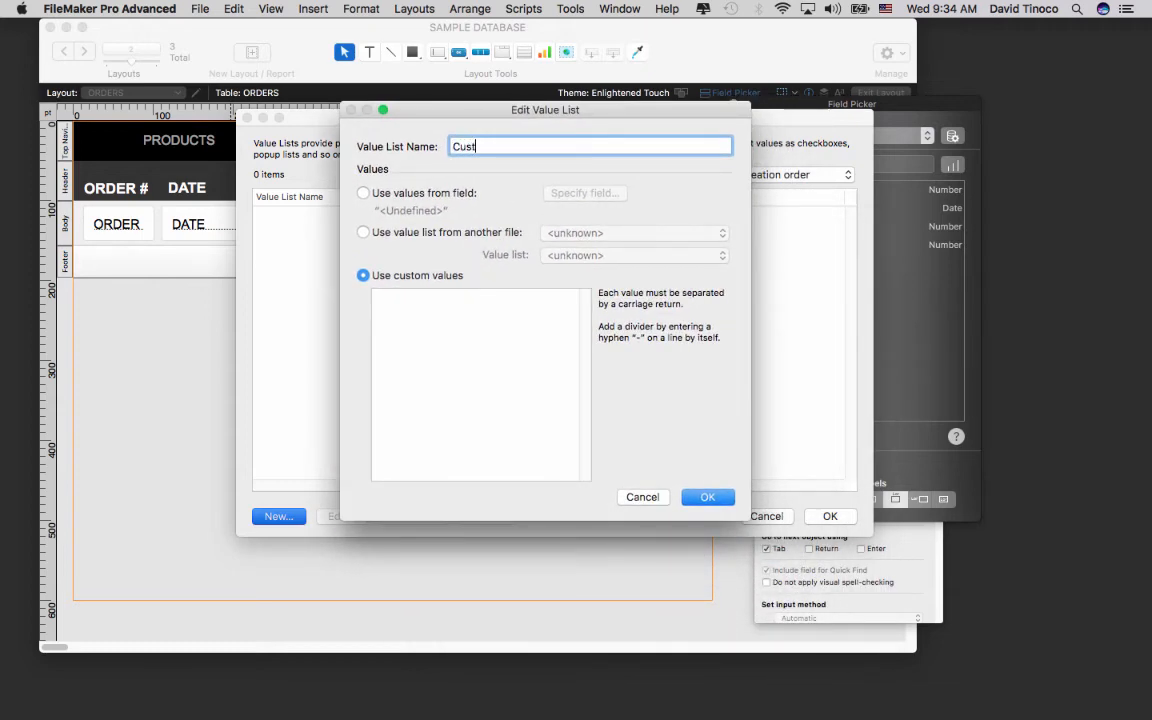
text(ust)
key(super+z)
click(363, 194)
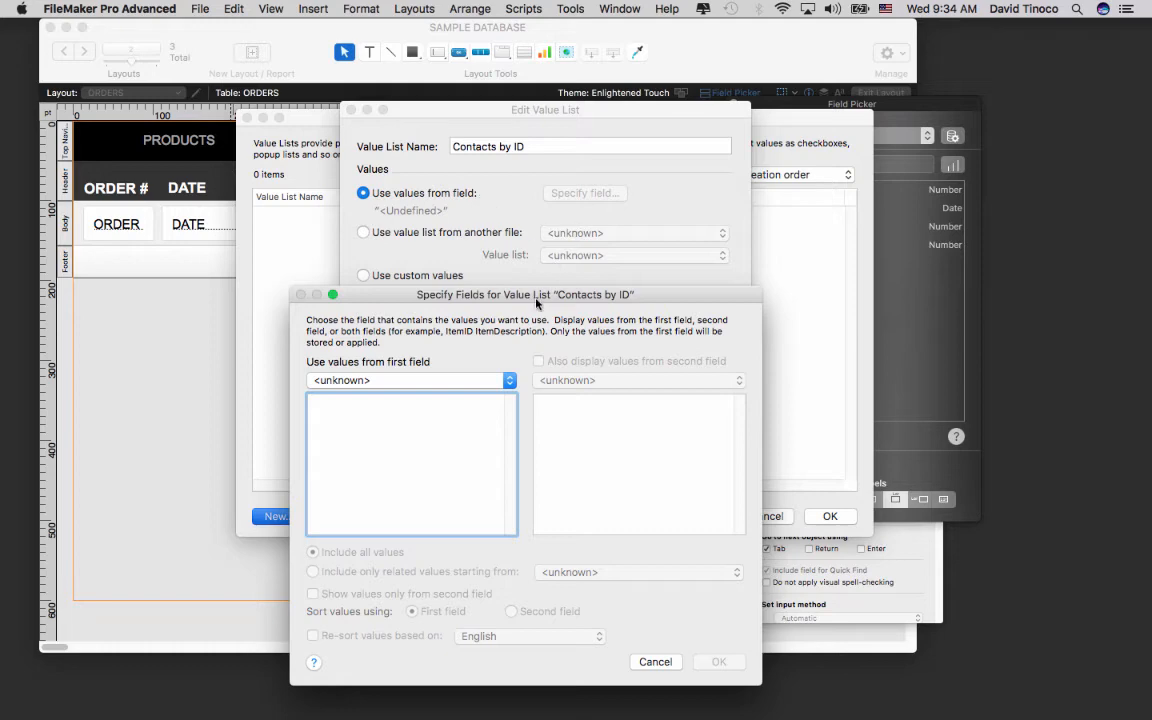
Use CONTACT ID from the CONTACTS table as the value list's first field and also display FIRST NAME as the second field.
drag(537, 303, 536, 138)
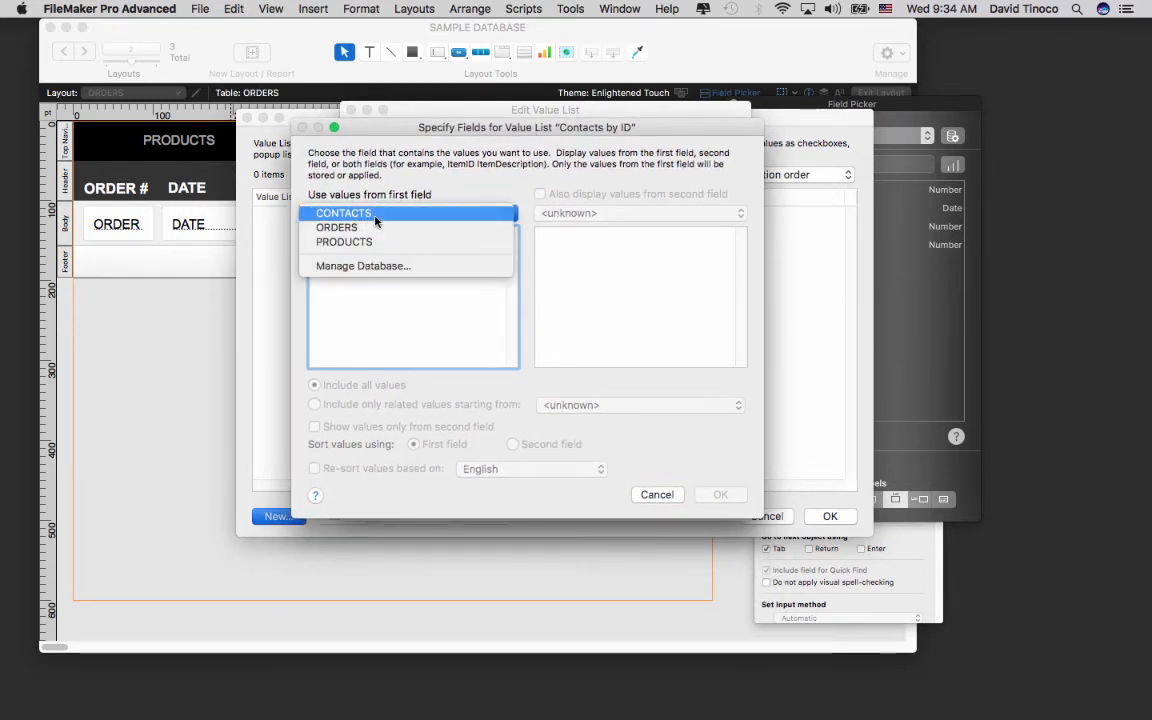
click(376, 220)
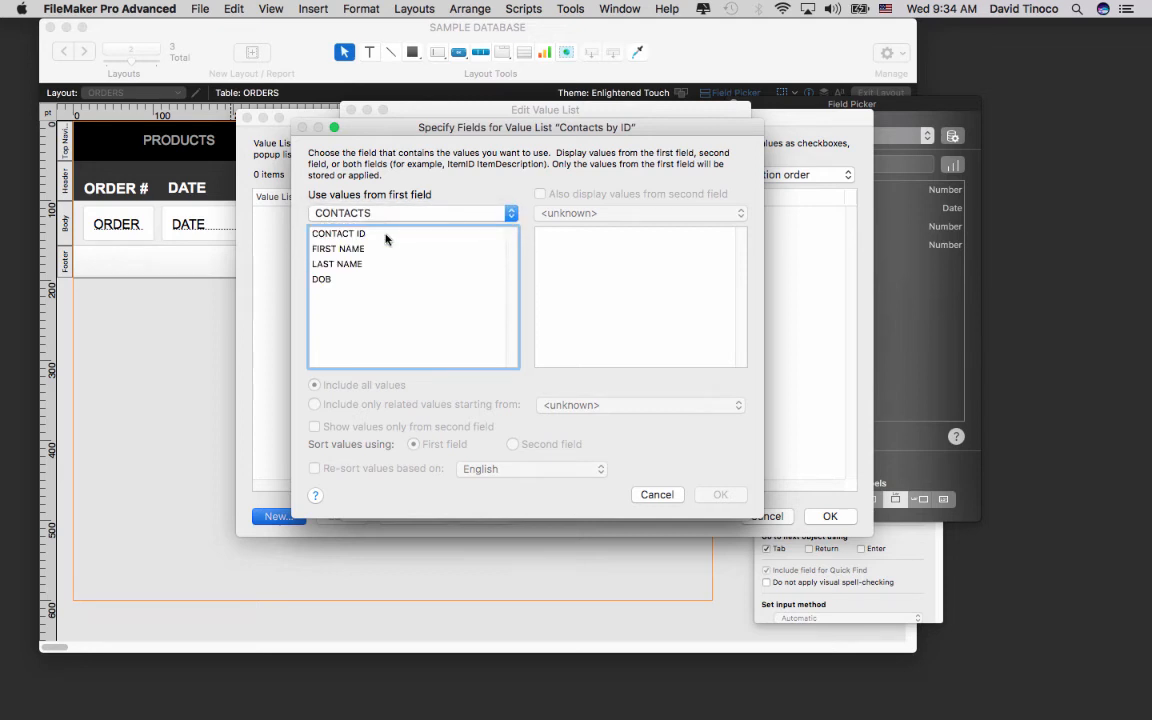
click(386, 236)
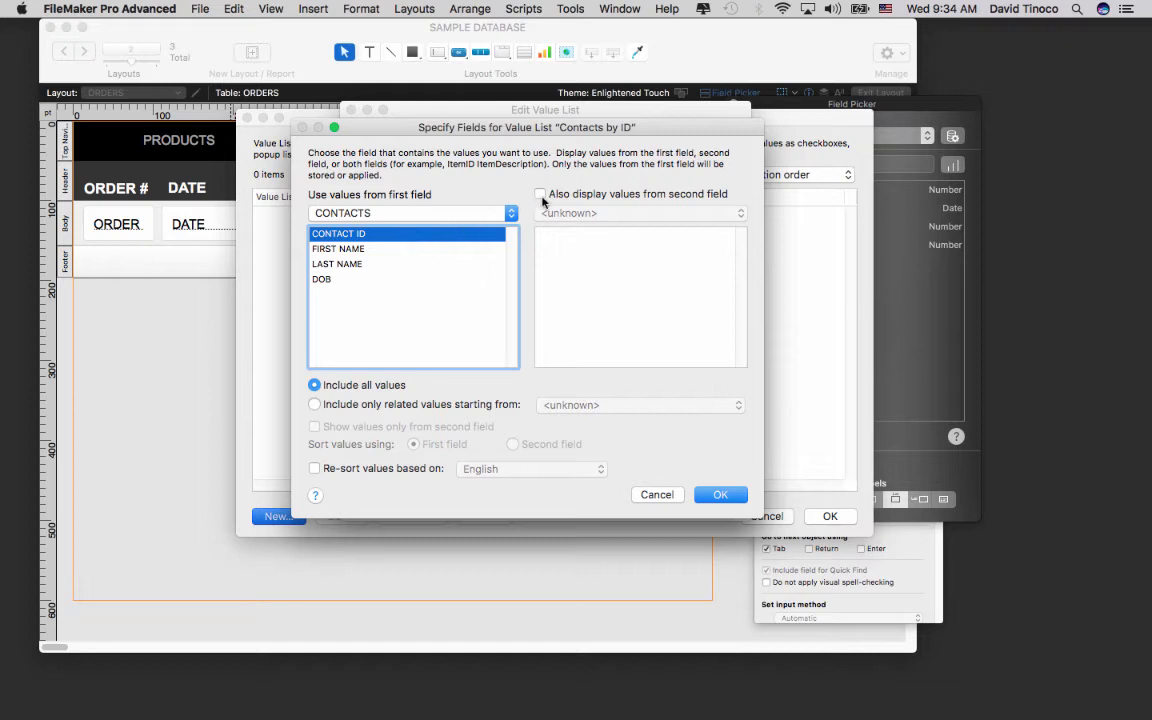
click(590, 195)
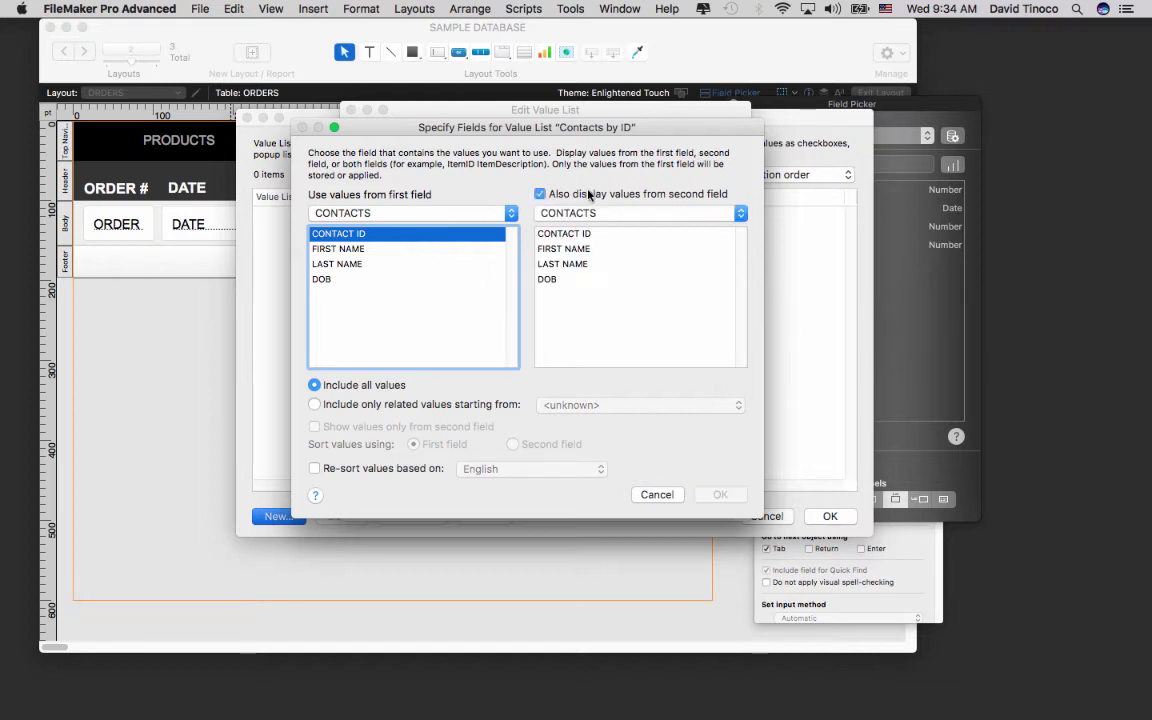
click(585, 250)
click(585, 265)
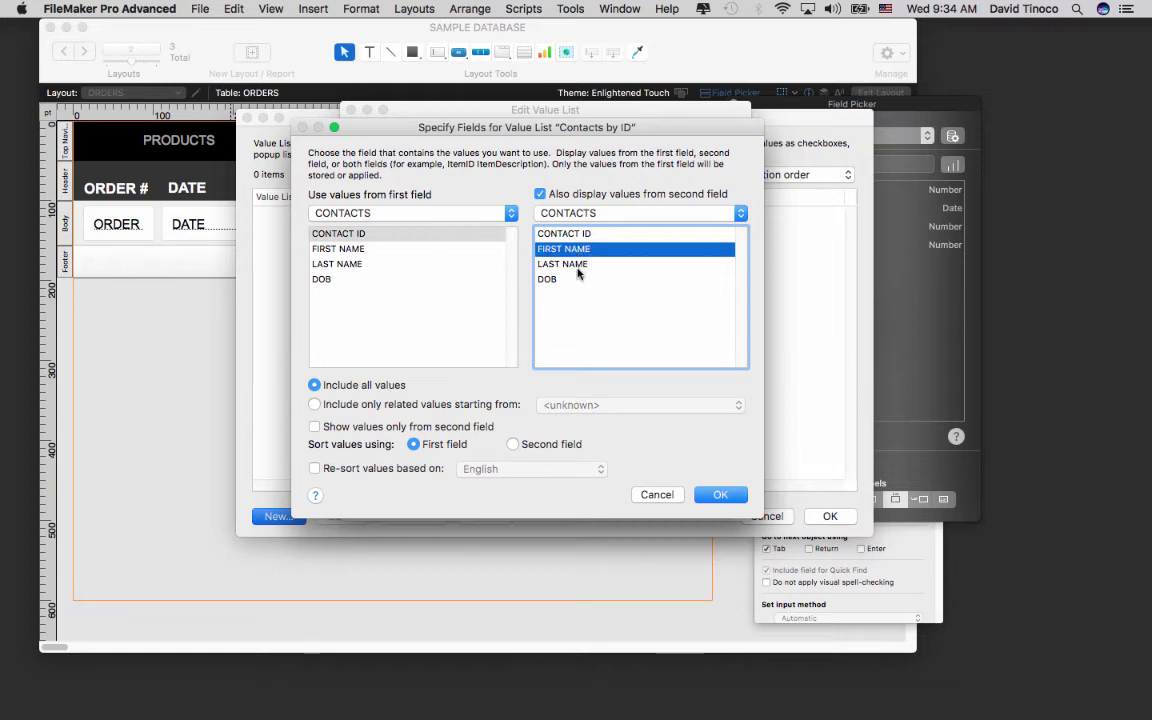
Open the database management from the second field's table choices and create a Calculation field named FULLNAME in CONTACTS.
click(588, 212)
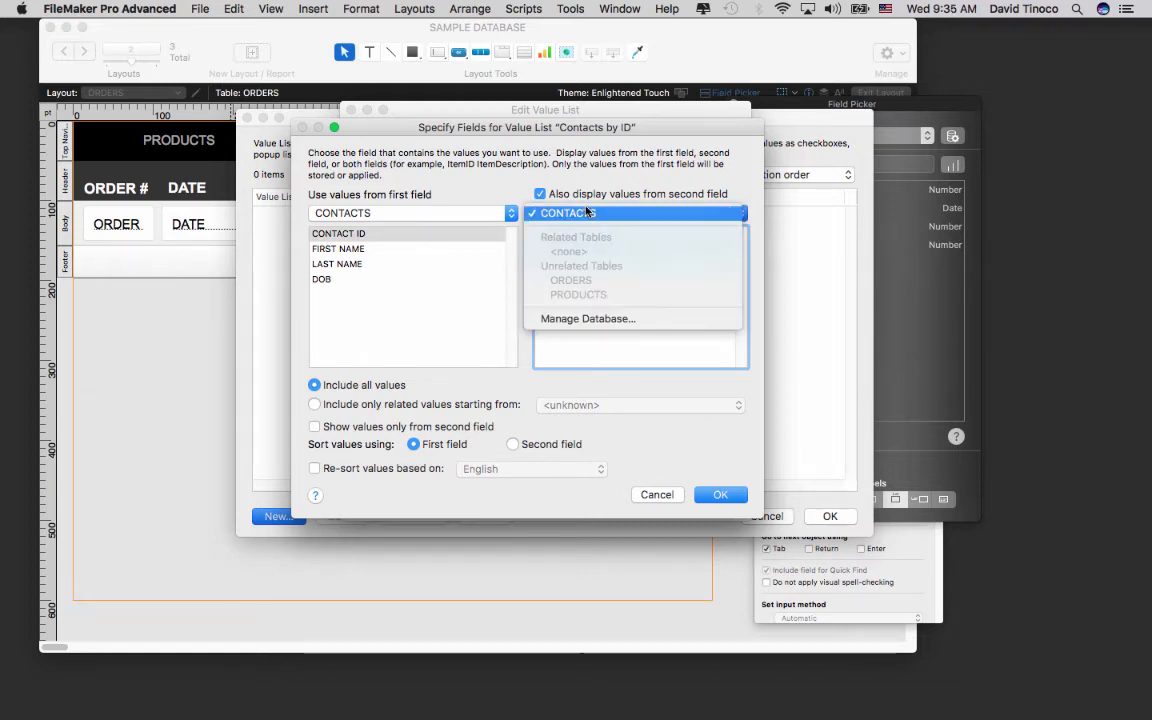
click(590, 319)
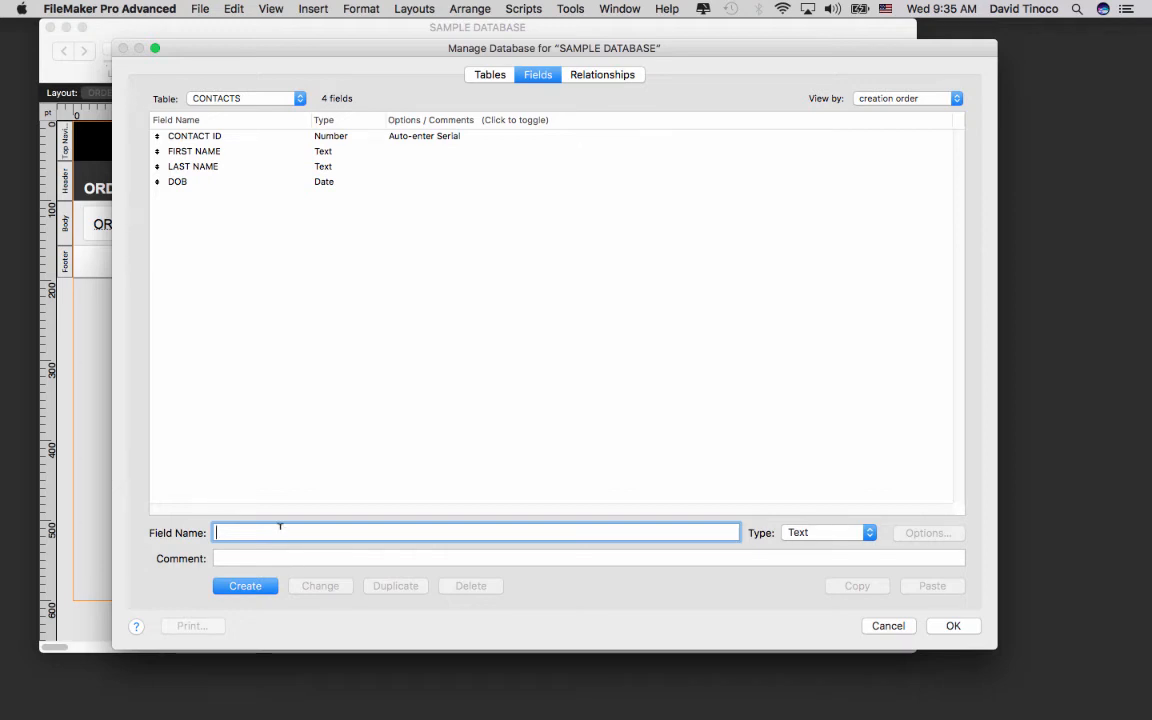
text(FULLNAME)
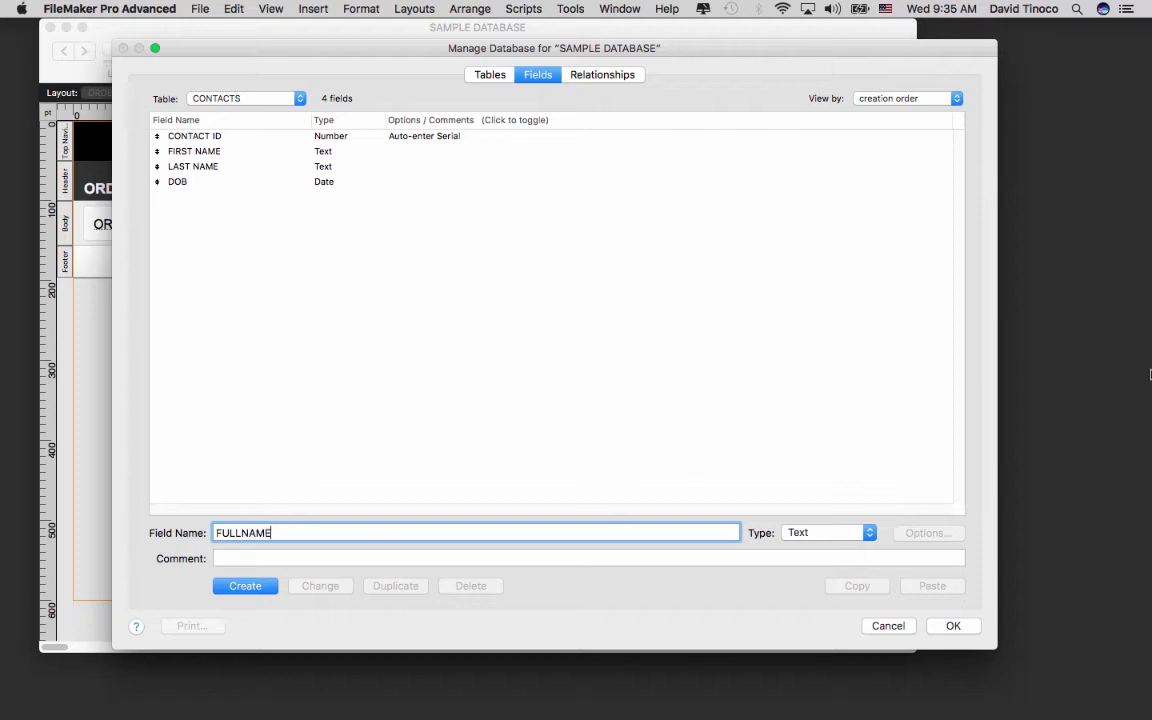
click(843, 533)
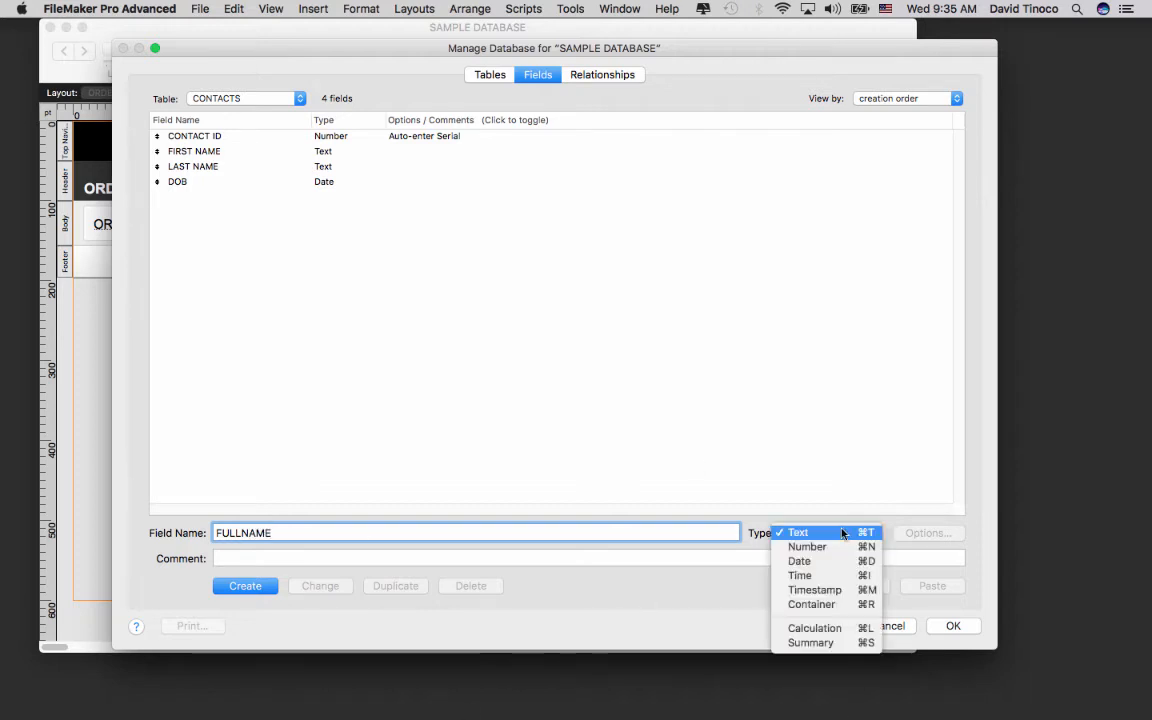
click(835, 632)
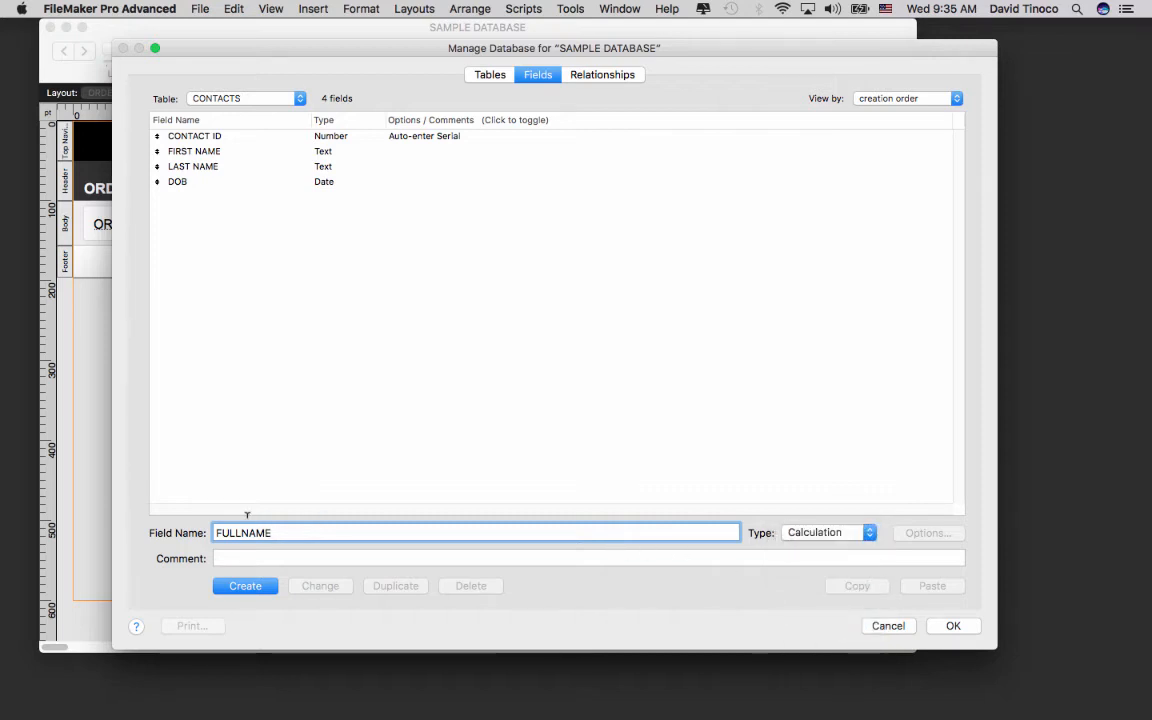
click(244, 586)
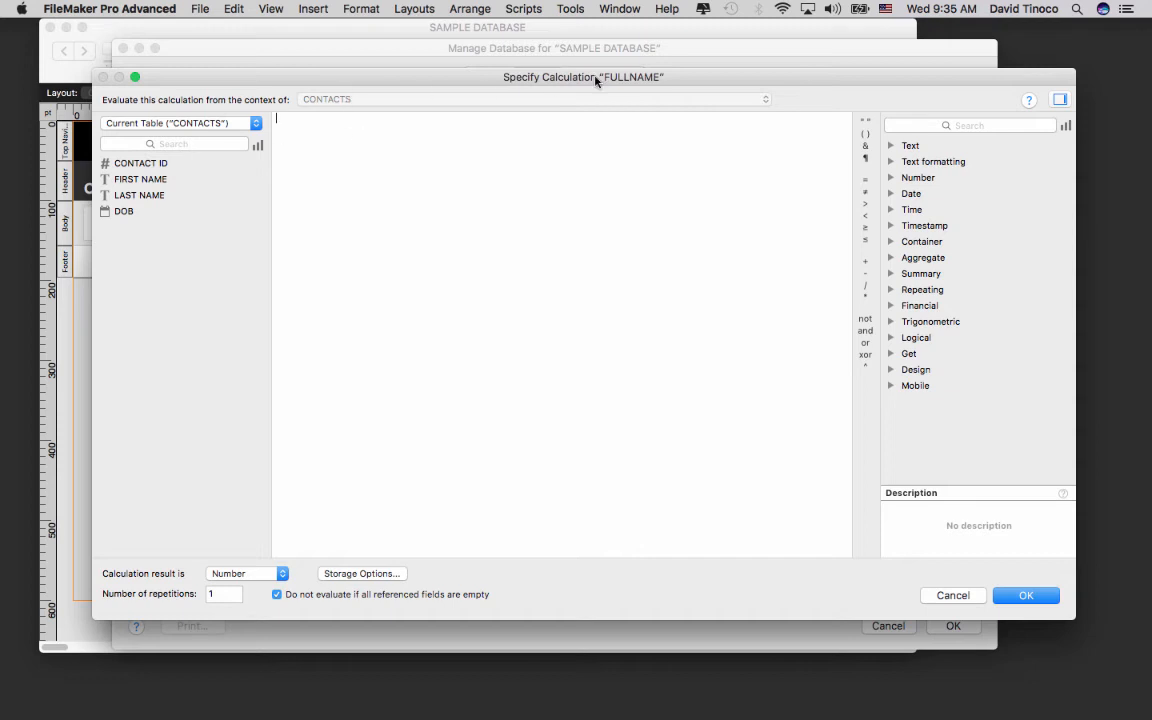
Define the FULLNAME calculation as FIRST NAME & " " & LAST NAME.
drag(596, 77, 591, 76)
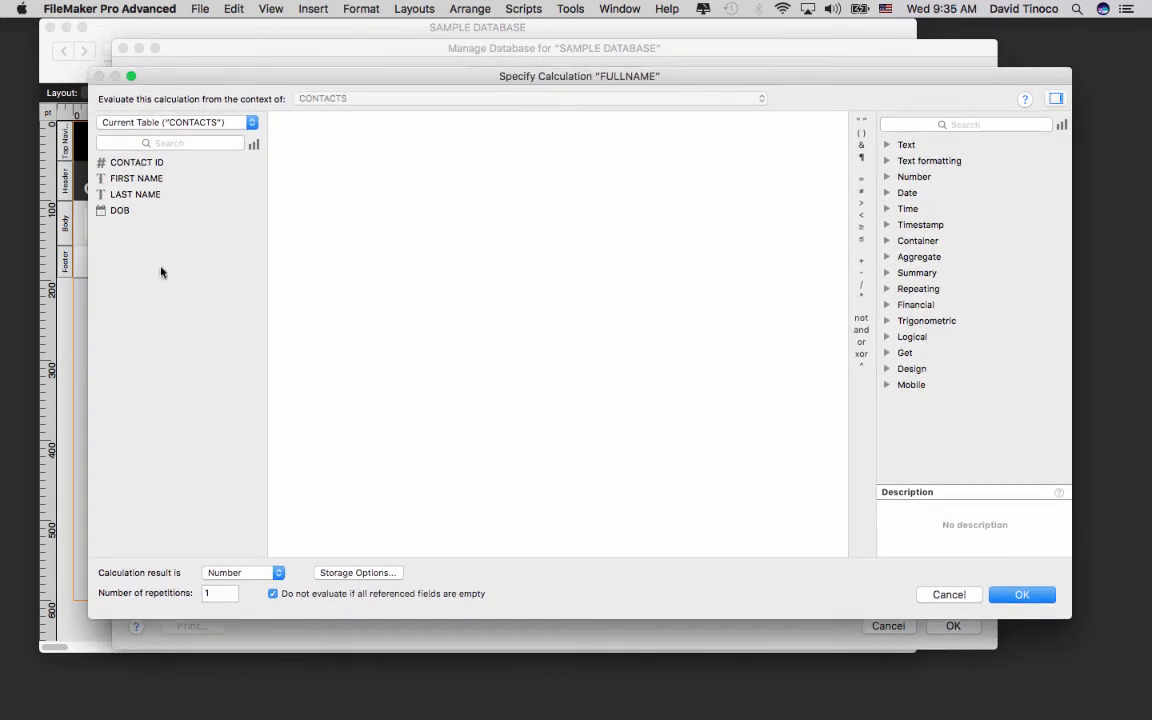
double_click(130, 178)
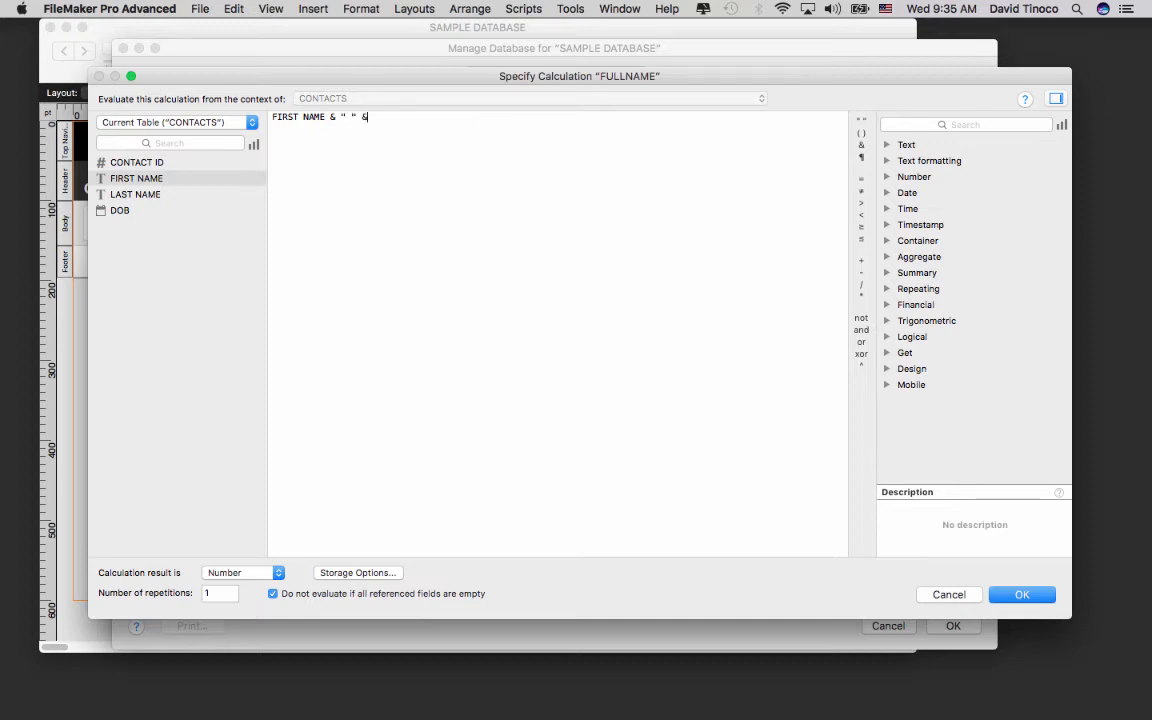
double_click(135, 194)
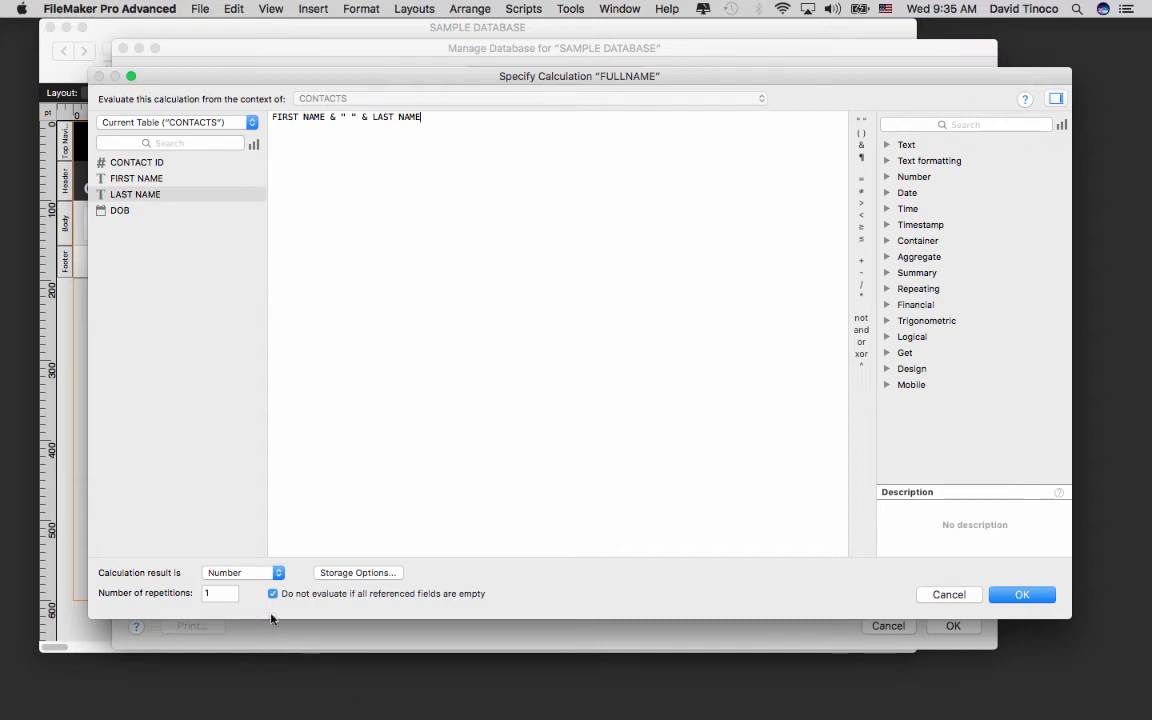
Set FULLNAME's indexing to All and its calculation result to Text, and save the calculation.
click(339, 574)
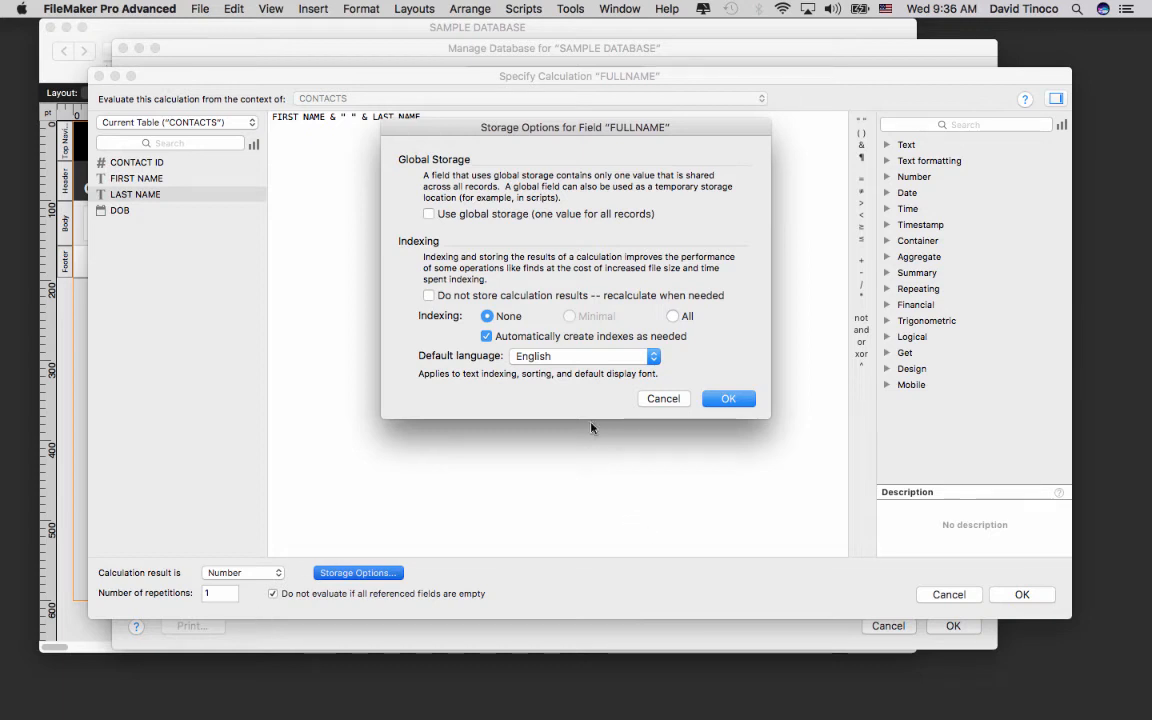
click(684, 318)
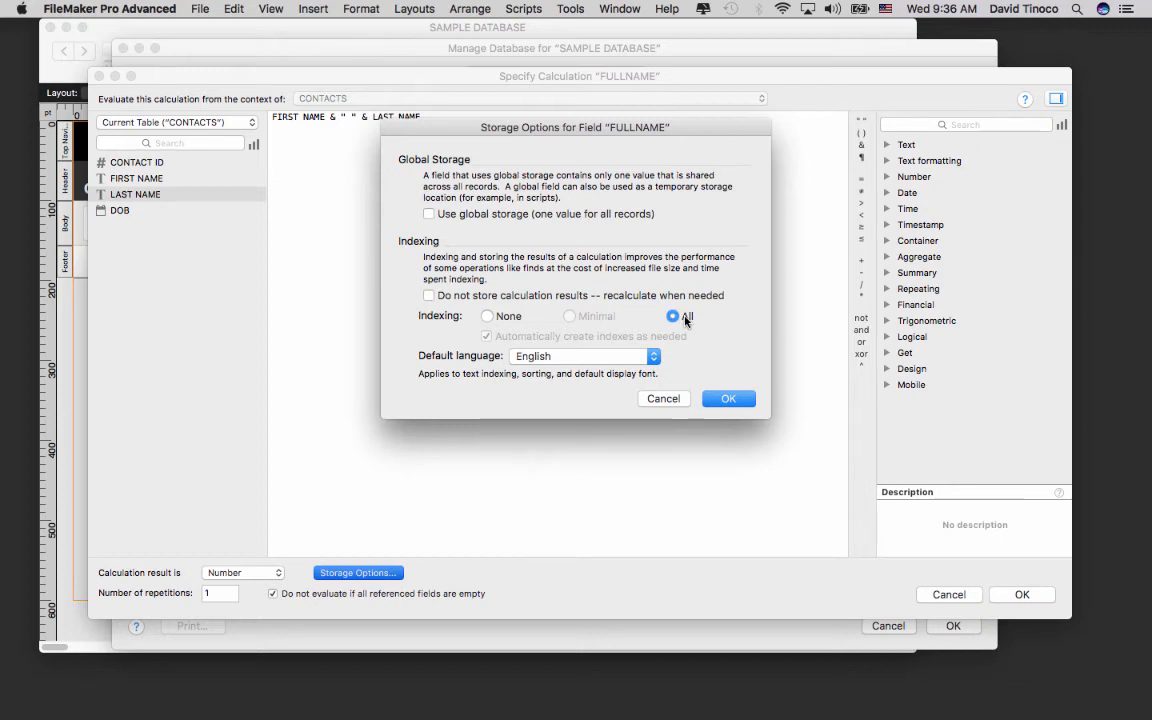
click(729, 399)
click(211, 573)
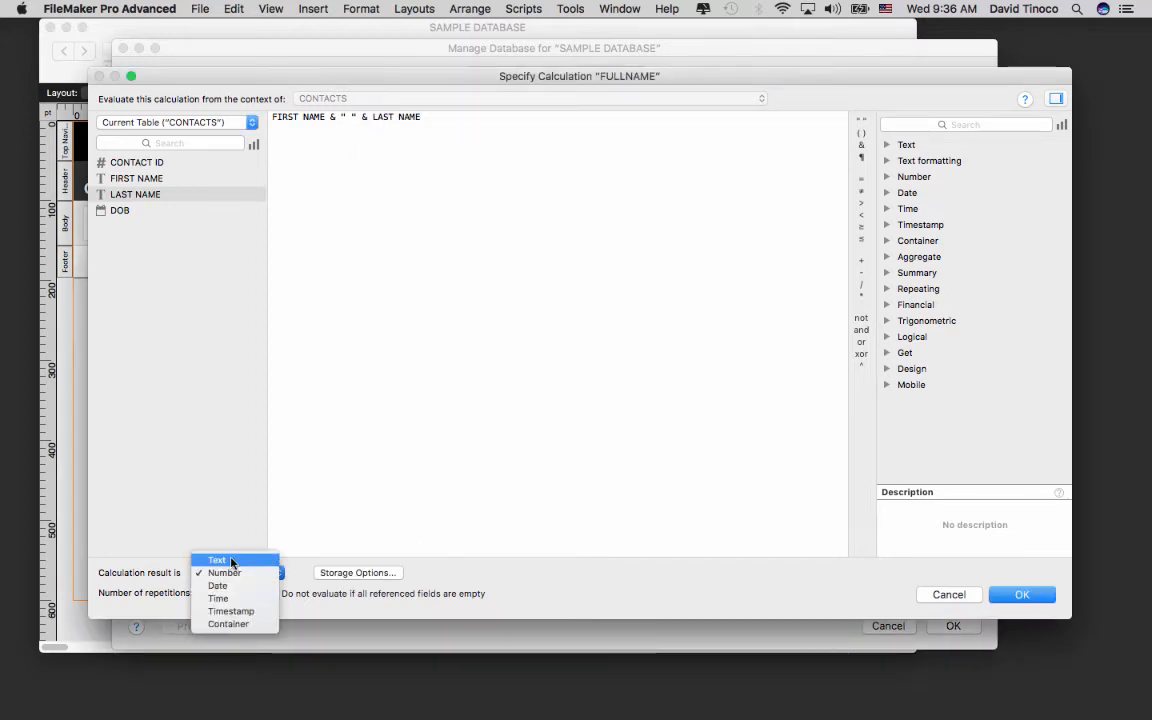
click(231, 562)
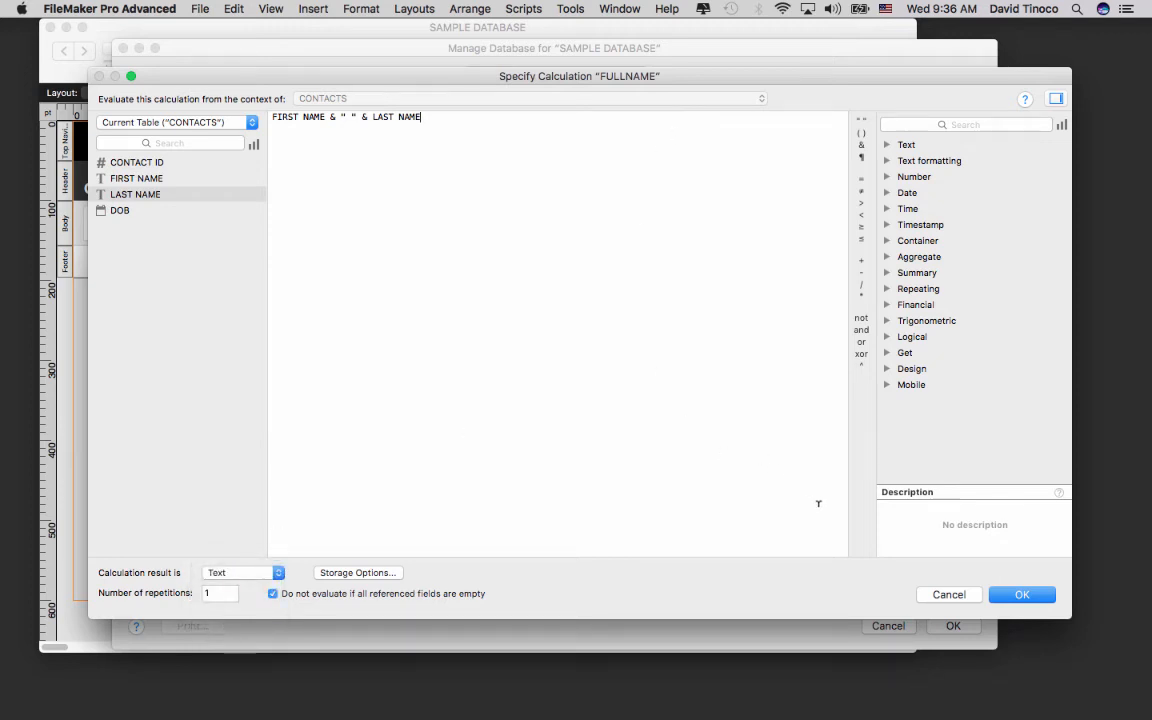
click(1040, 596)
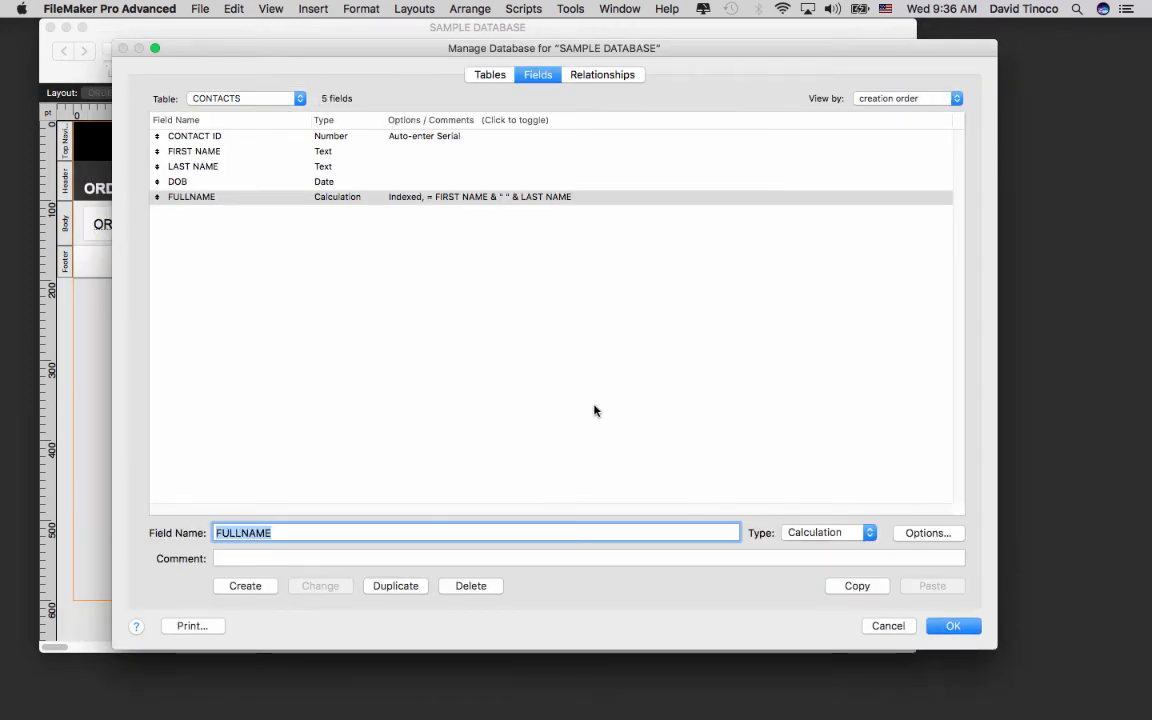
Move FULLNAME above DOB in the CONTACTS fields, display it as the value list's second field, and save the list.
drag(157, 198, 157, 181)
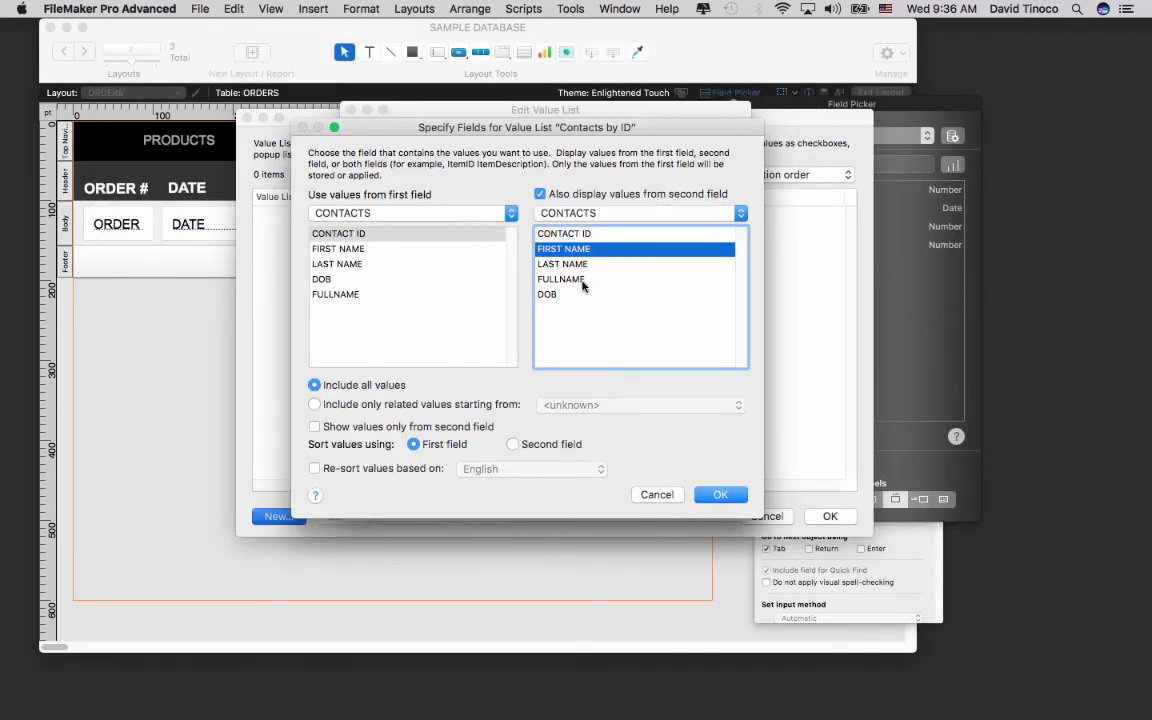
click(582, 281)
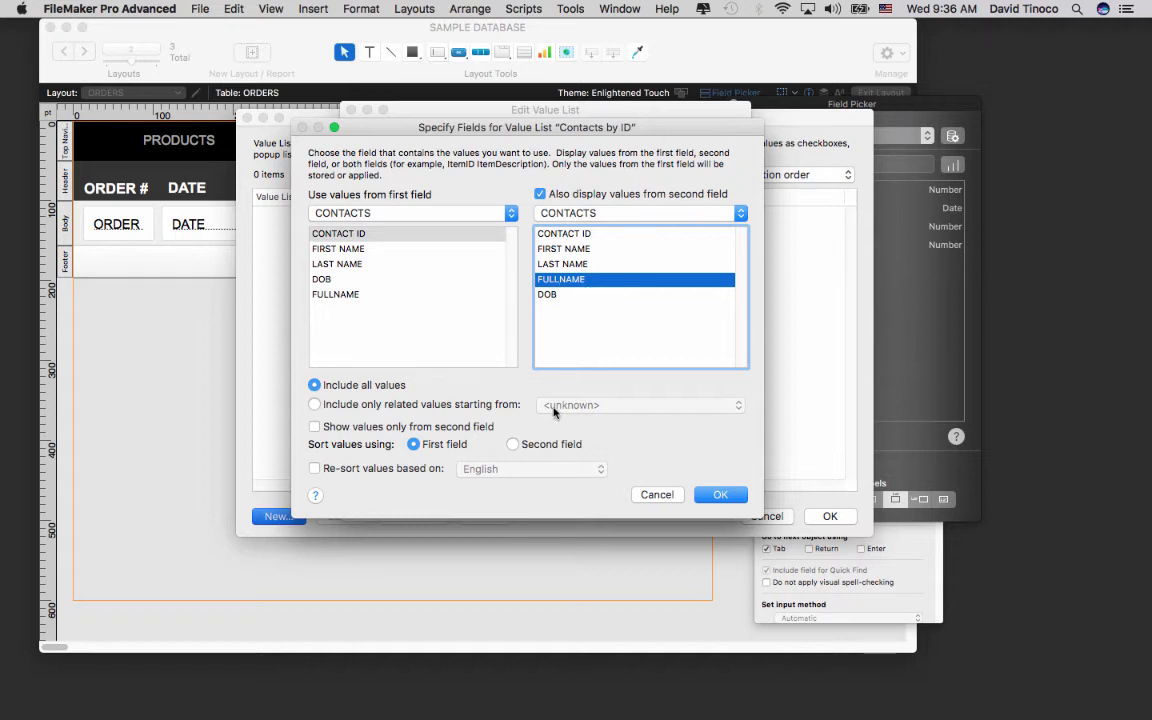
click(720, 494)
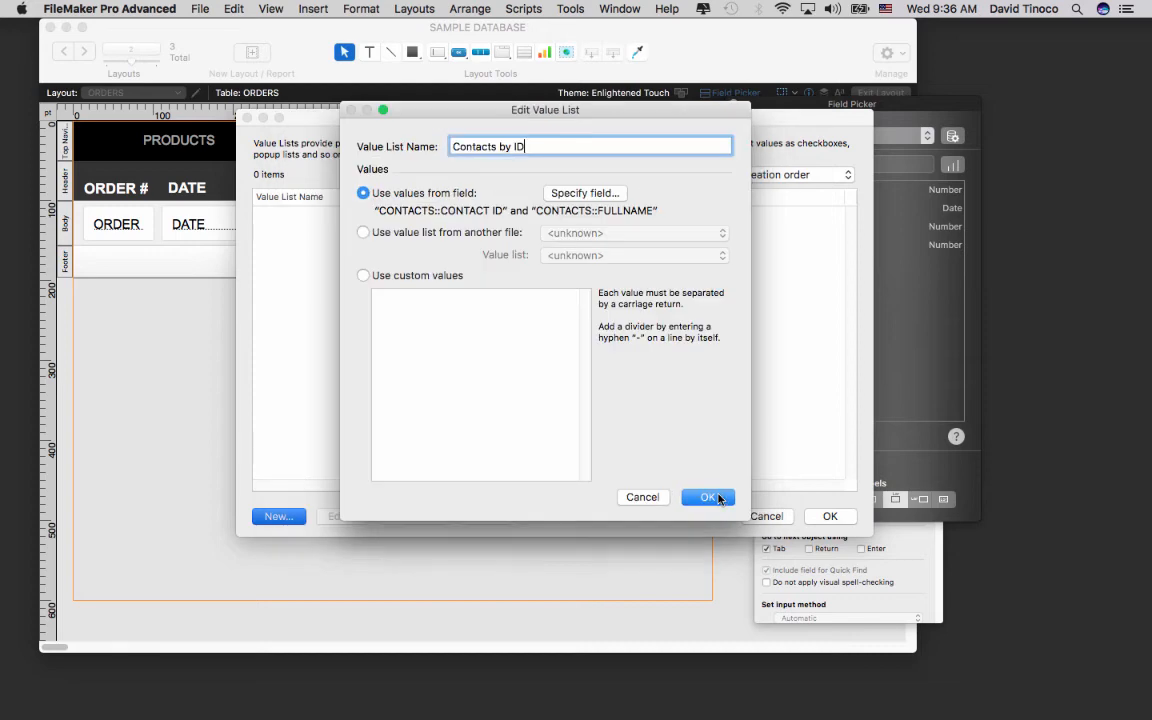
click(719, 497)
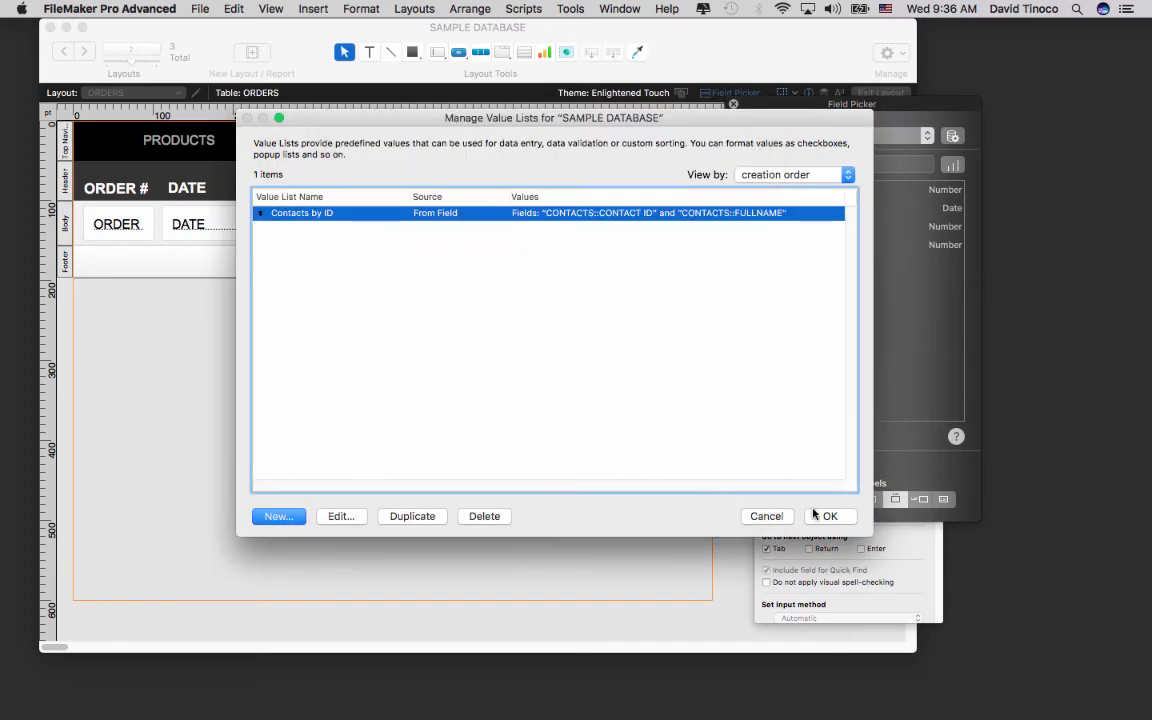
click(850, 517)
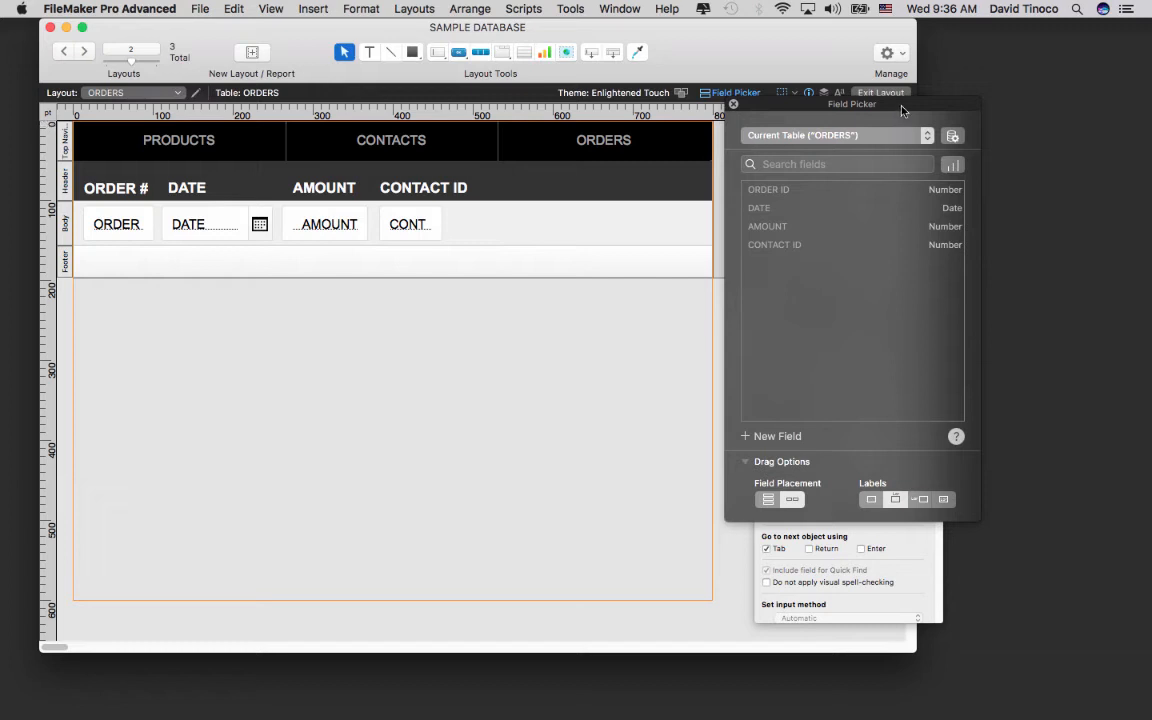
Close the Field Picker and widen the CONTACT ID field in the body until its whole name fits.
drag(811, 100, 845, 201)
click(680, 190)
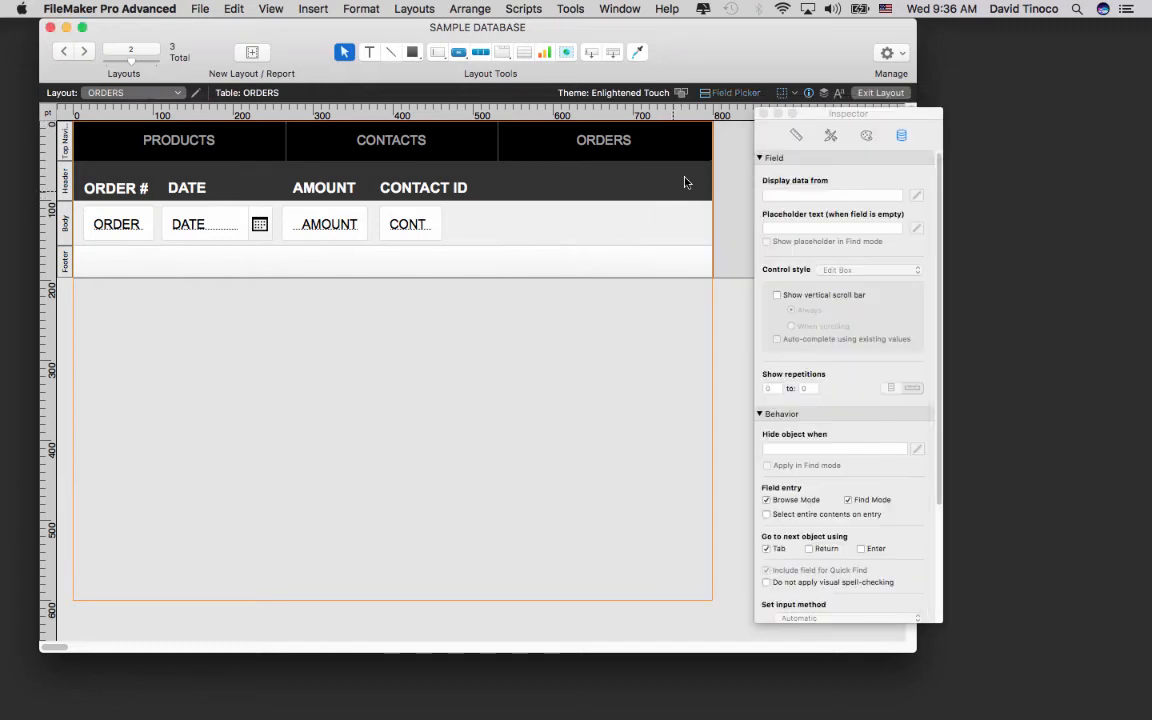
drag(856, 113, 641, 104)
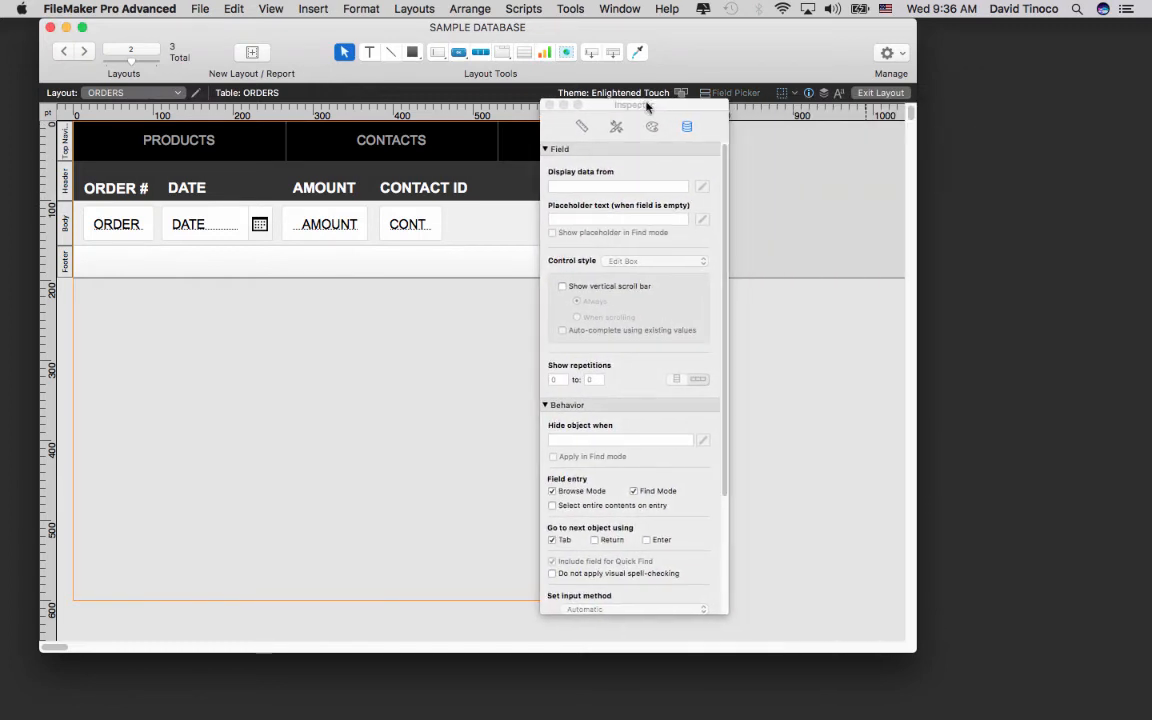
click(418, 226)
drag(442, 224, 510, 219)
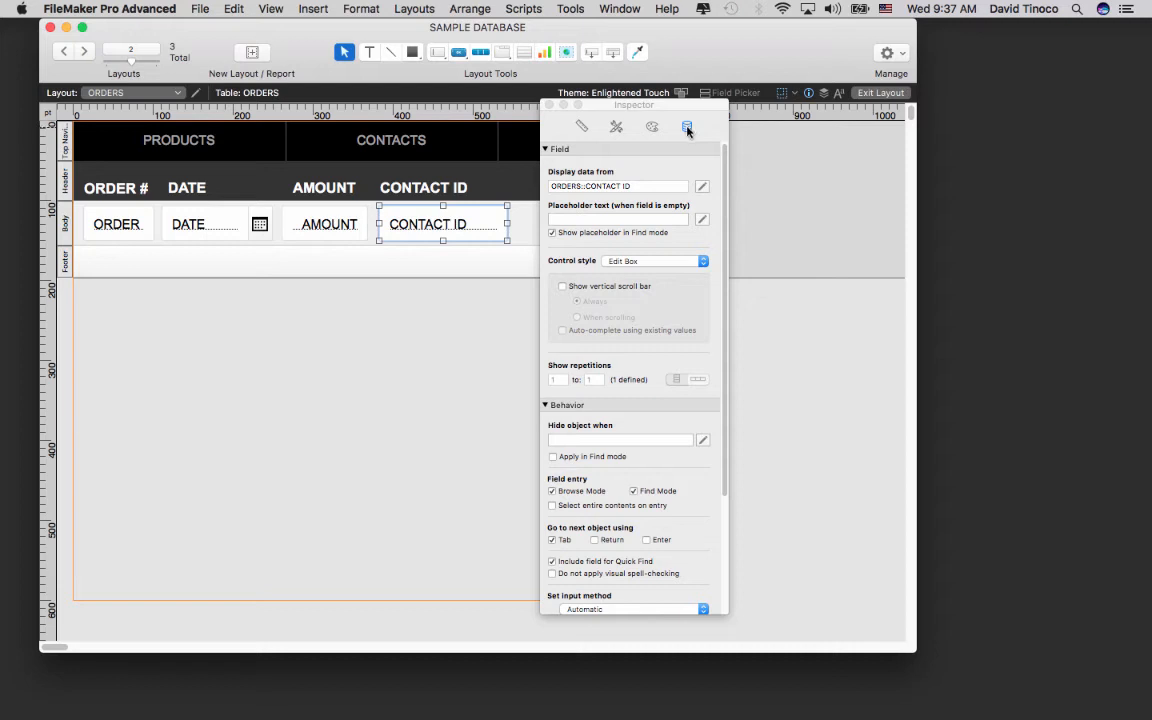
Format the CONTACT ID field as a Drop-down List that takes its values from Contacts by ID.
click(668, 261)
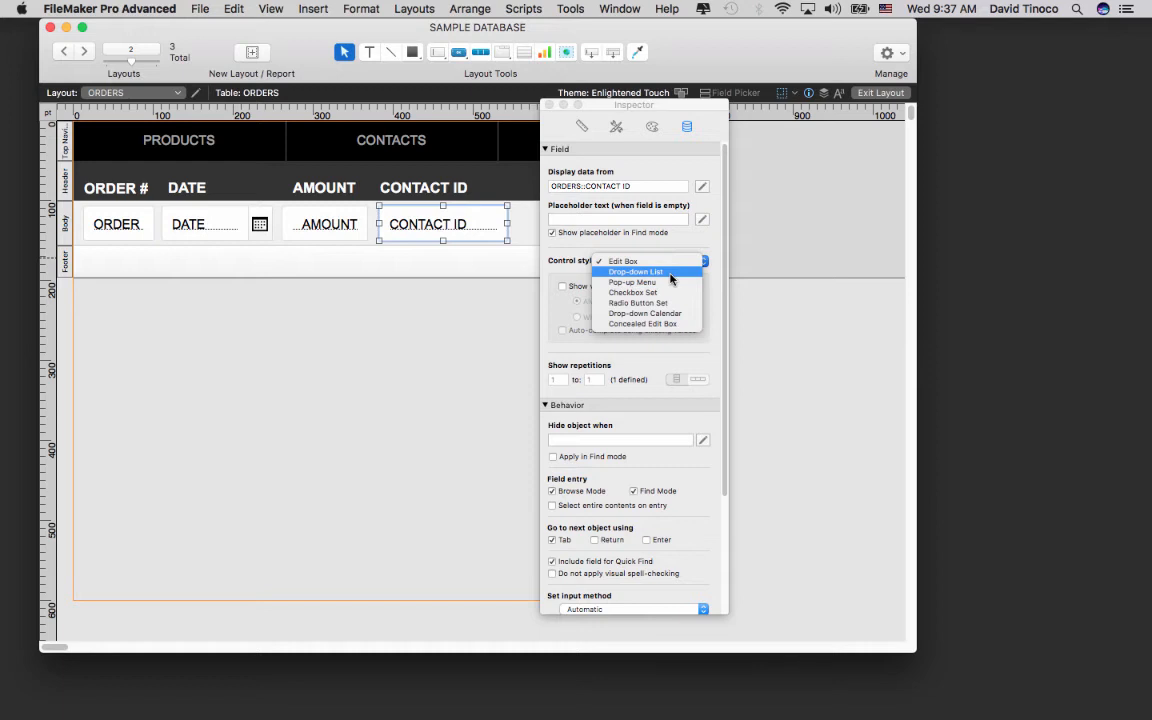
click(668, 273)
click(656, 287)
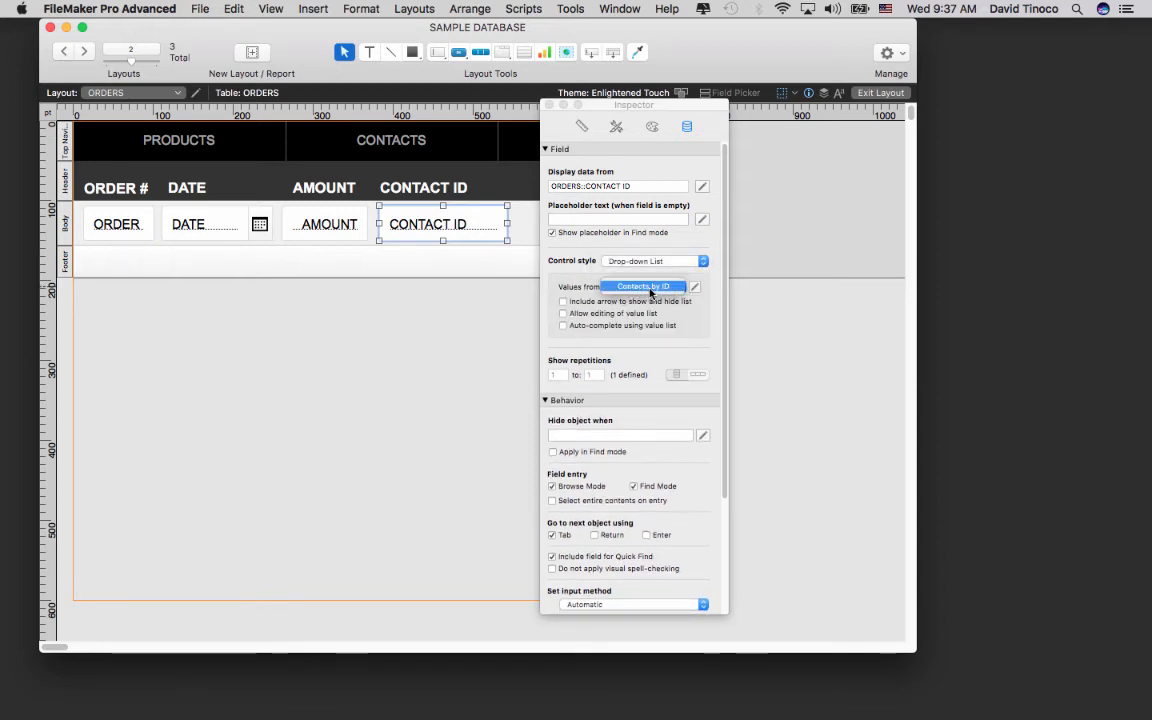
click(650, 290)
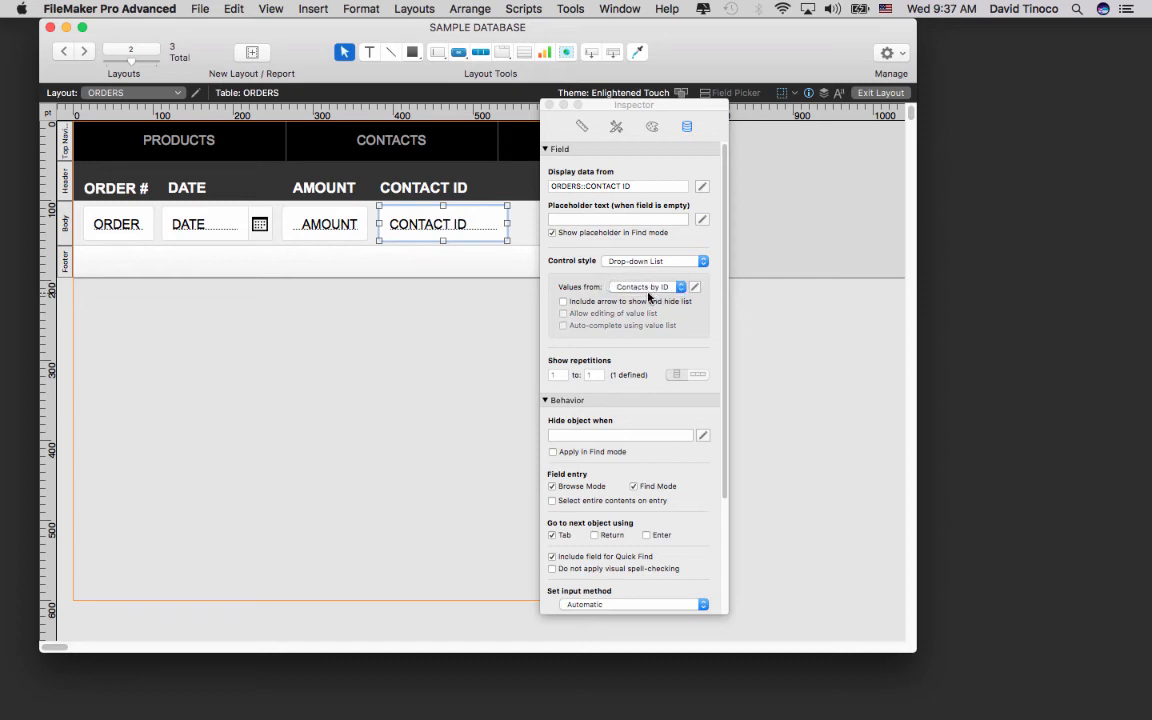
Switch to Browse mode and choose contact 1 for order 1 from the CONTACT ID drop-down list.
click(270, 8)
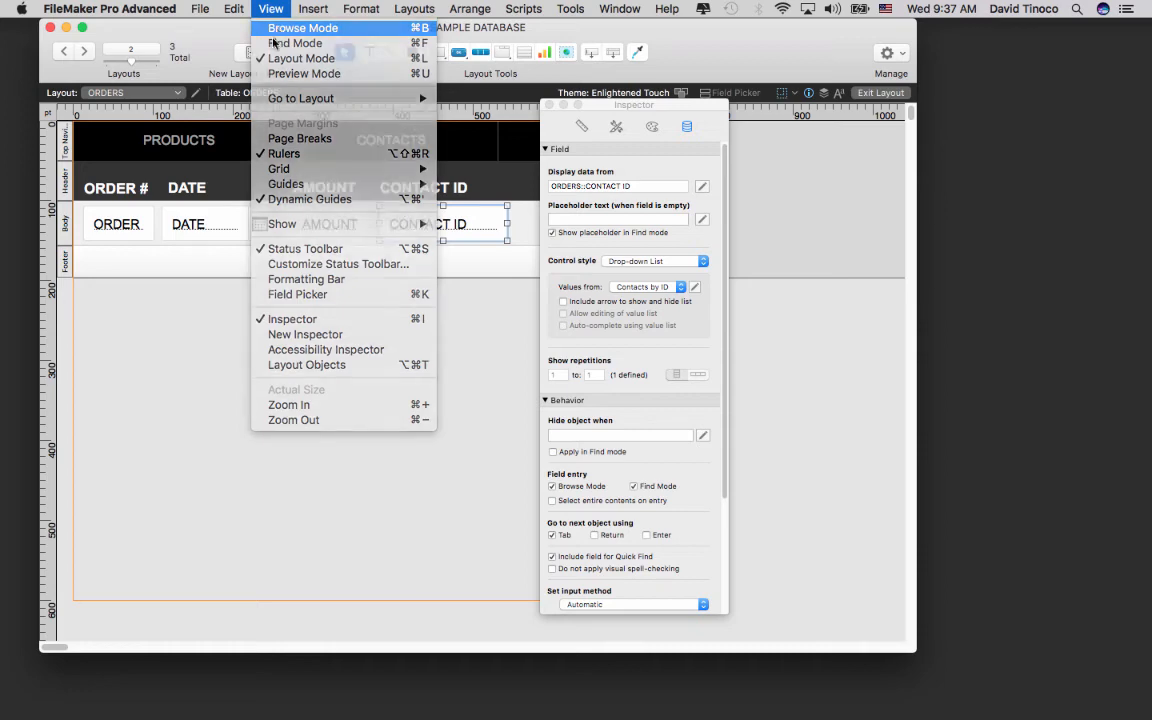
click(275, 30)
click(437, 203)
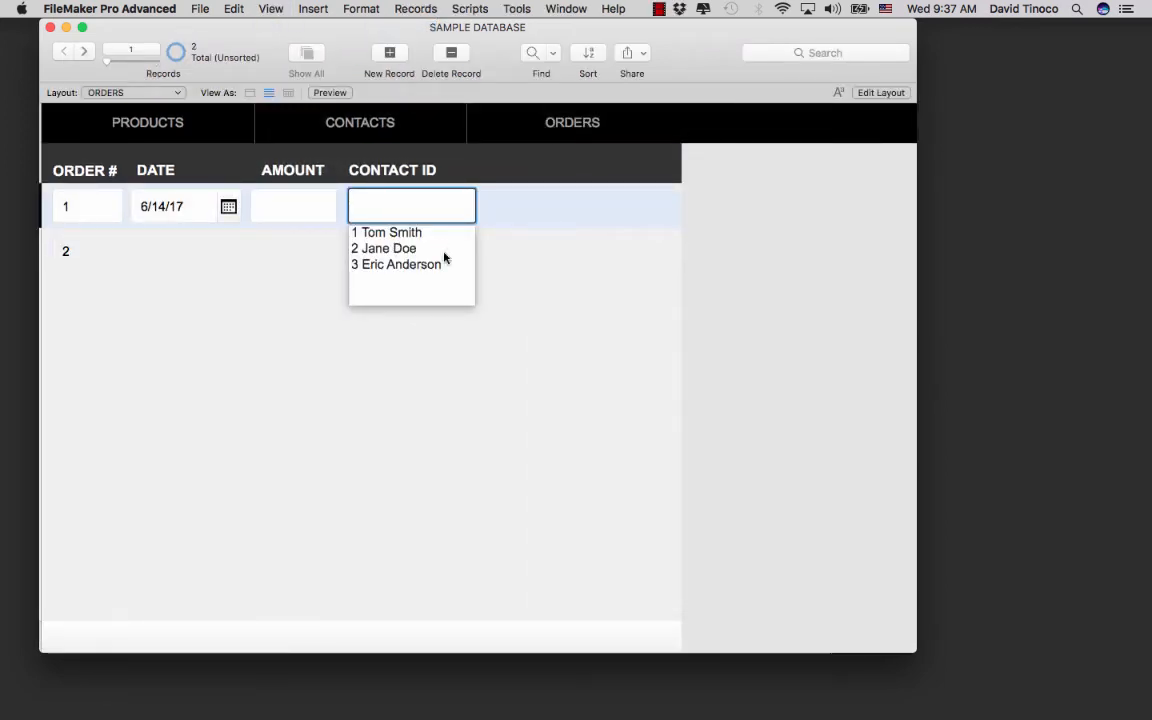
click(452, 233)
click(418, 200)
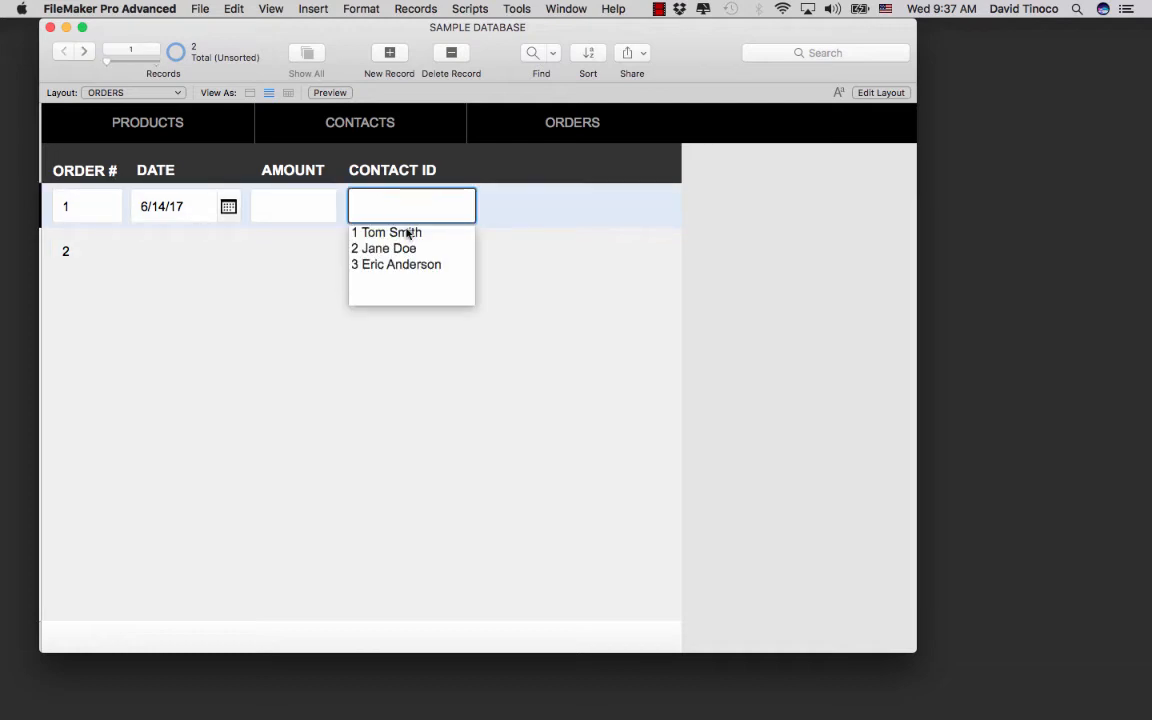
click(404, 231)
key(Tab)
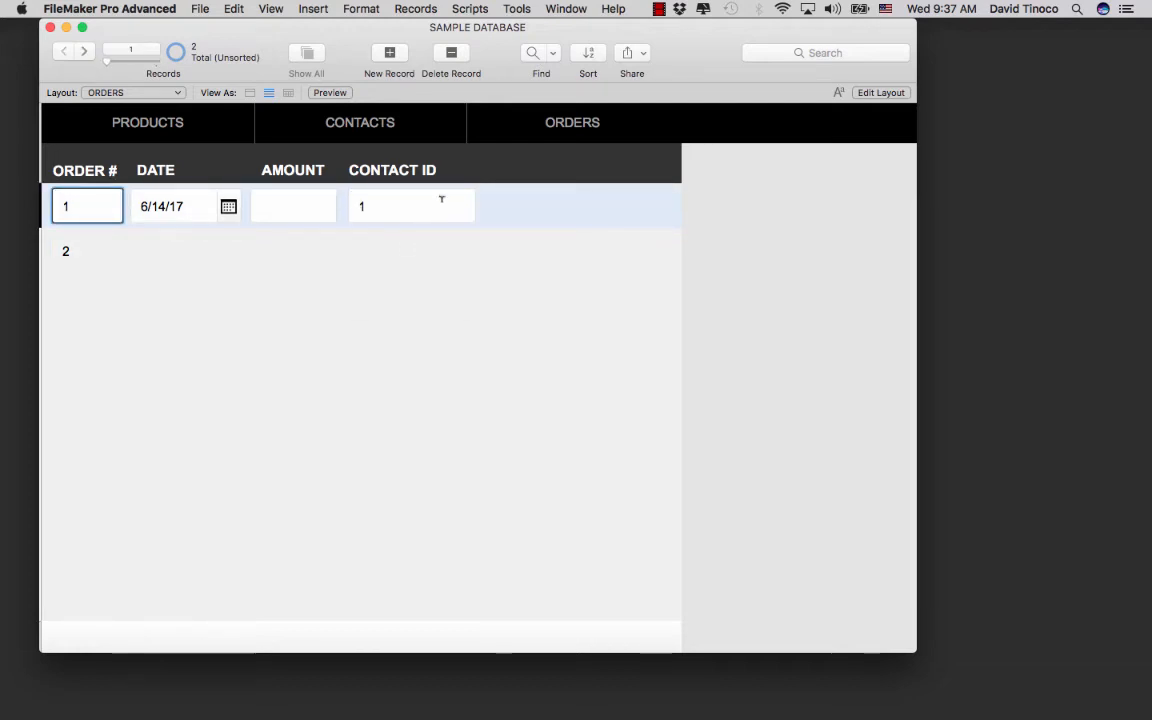
Test the CONTACT ID drop-down list on order 1 by choosing contact 2 and then contact 3.
click(440, 200)
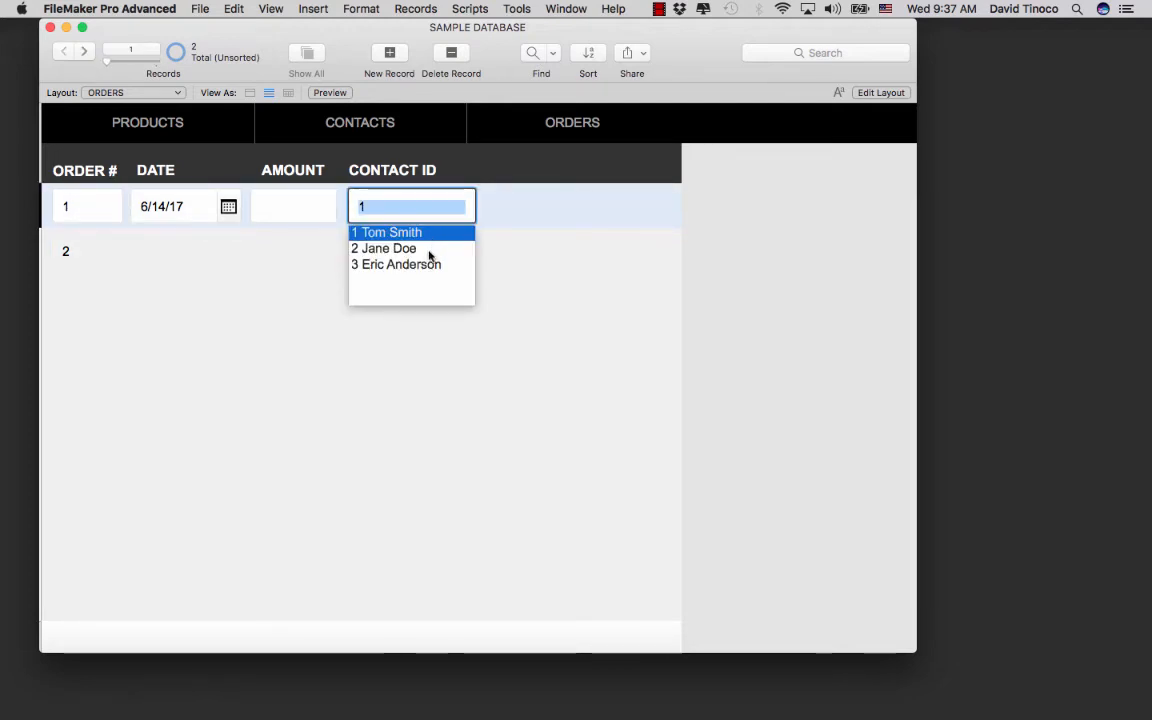
click(429, 250)
key(Tab)
click(442, 205)
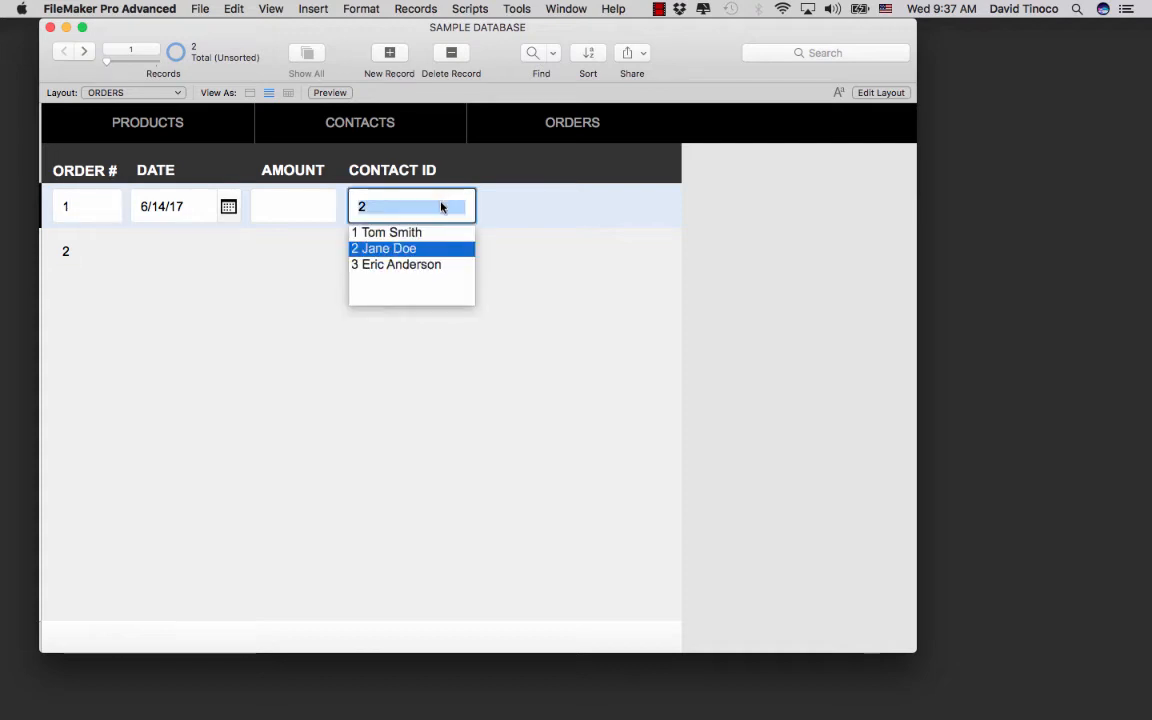
click(419, 265)
key(Tab)
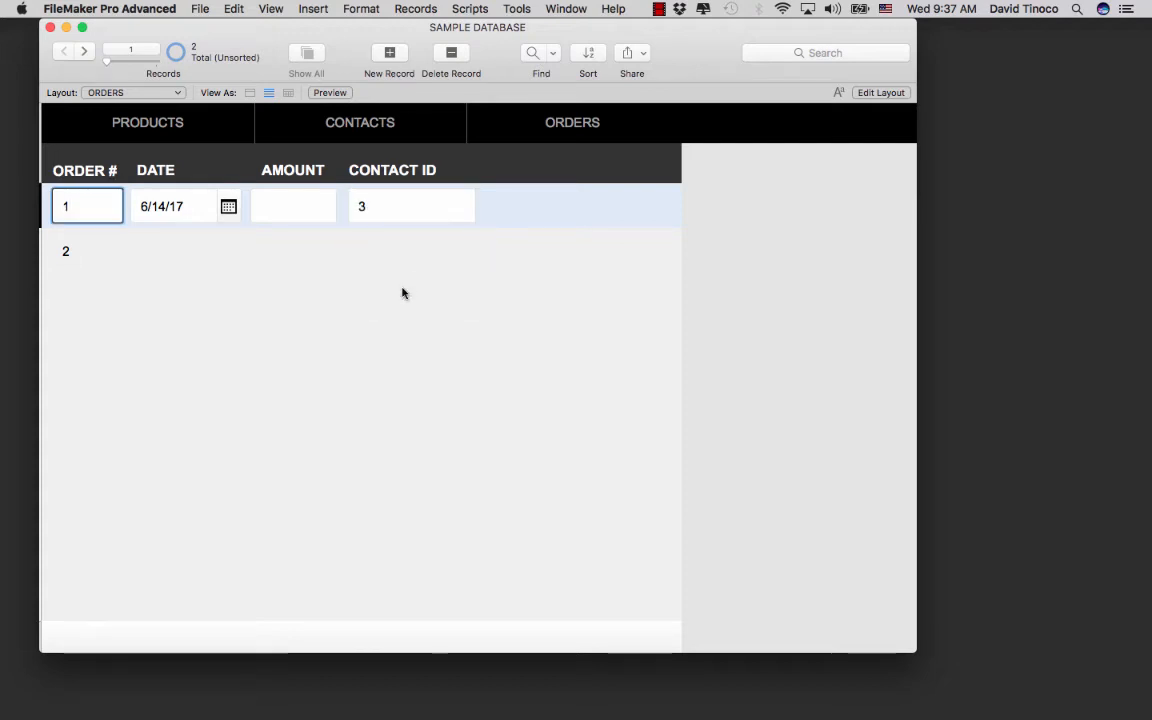
Set order 1's CONTACT ID to 1 again and commit the record.
click(378, 208)
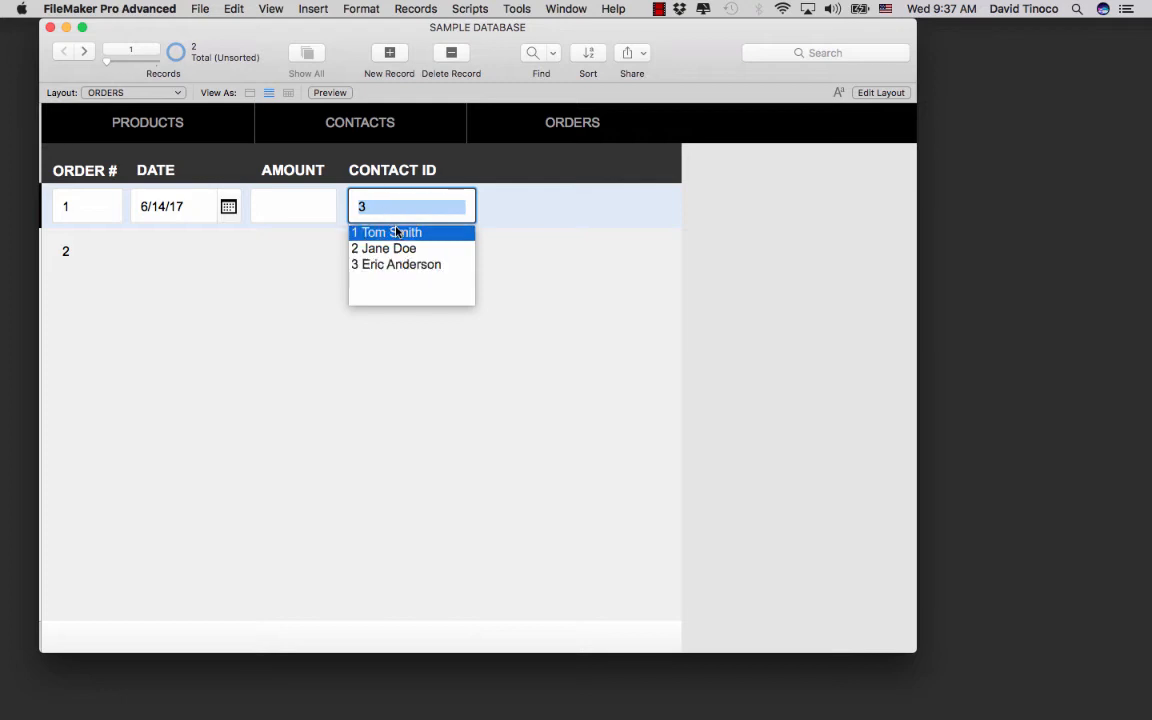
click(386, 234)
key(Tab)
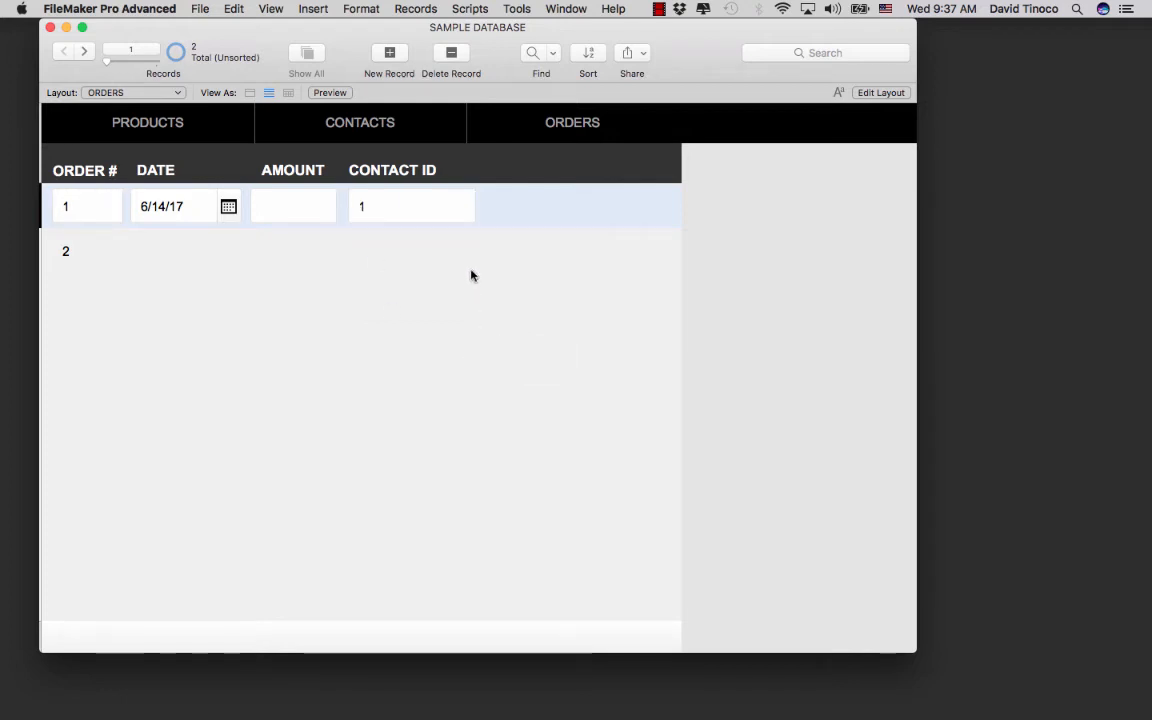
click(437, 204)
click(581, 203)
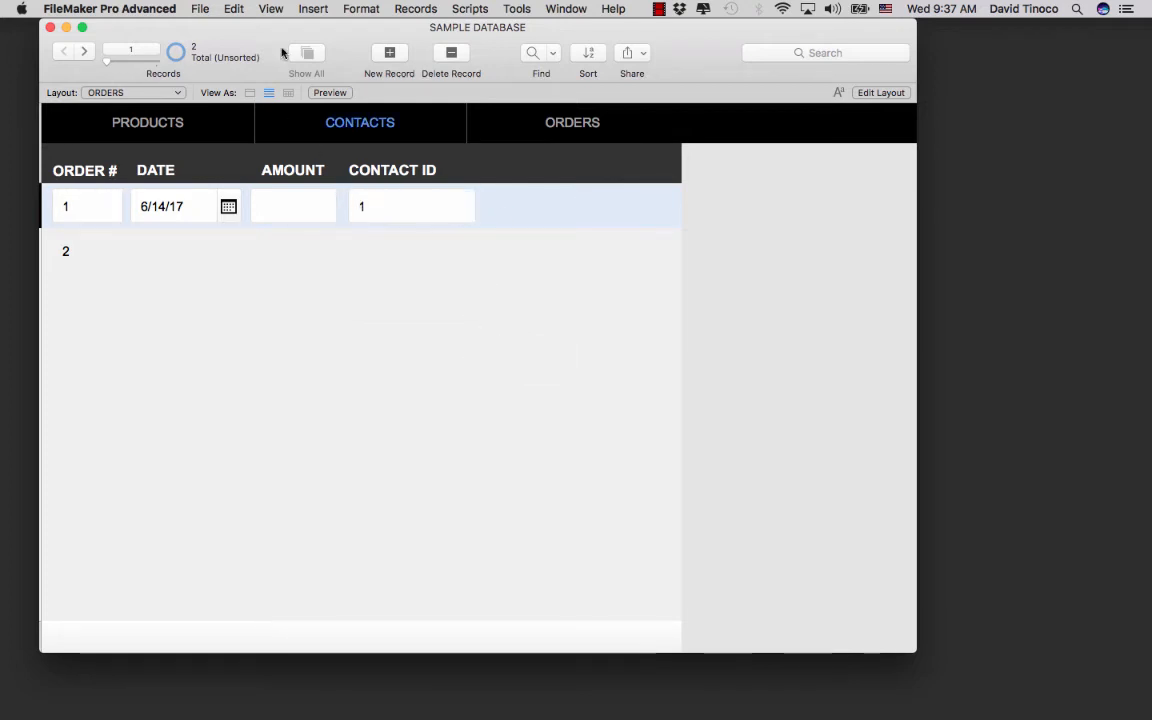
Return to Layout mode and change the CONTACT ID field's control style to Pop-up Menu.
click(273, 7)
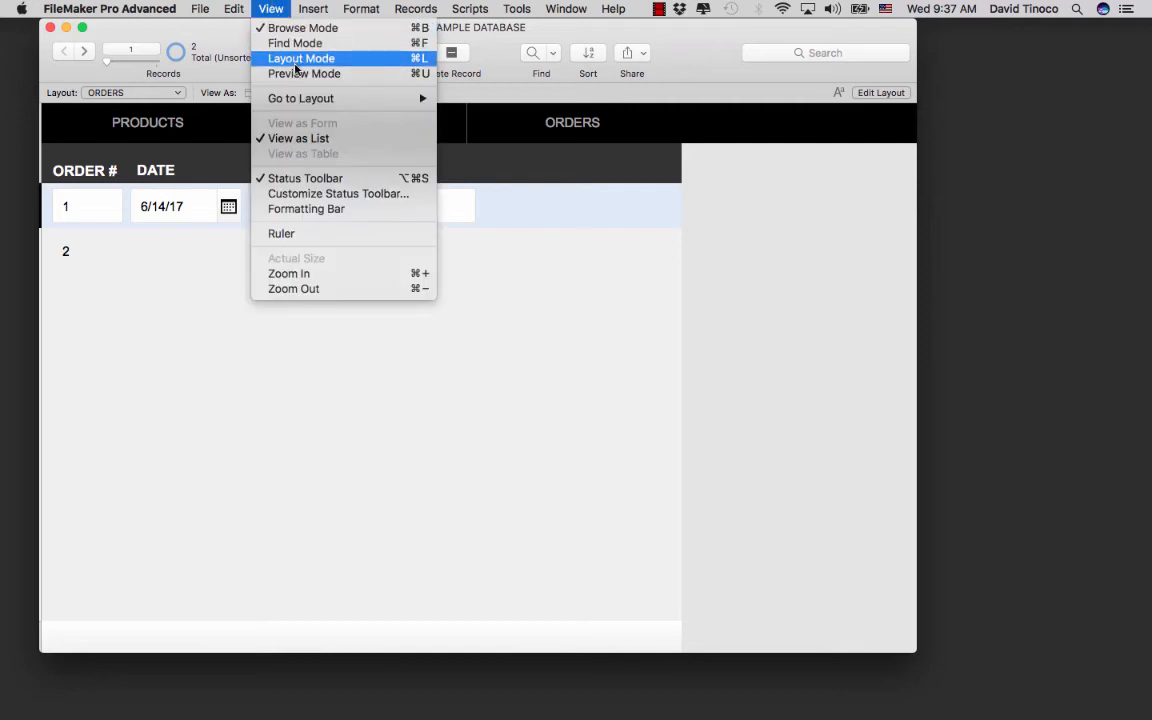
click(300, 58)
click(449, 236)
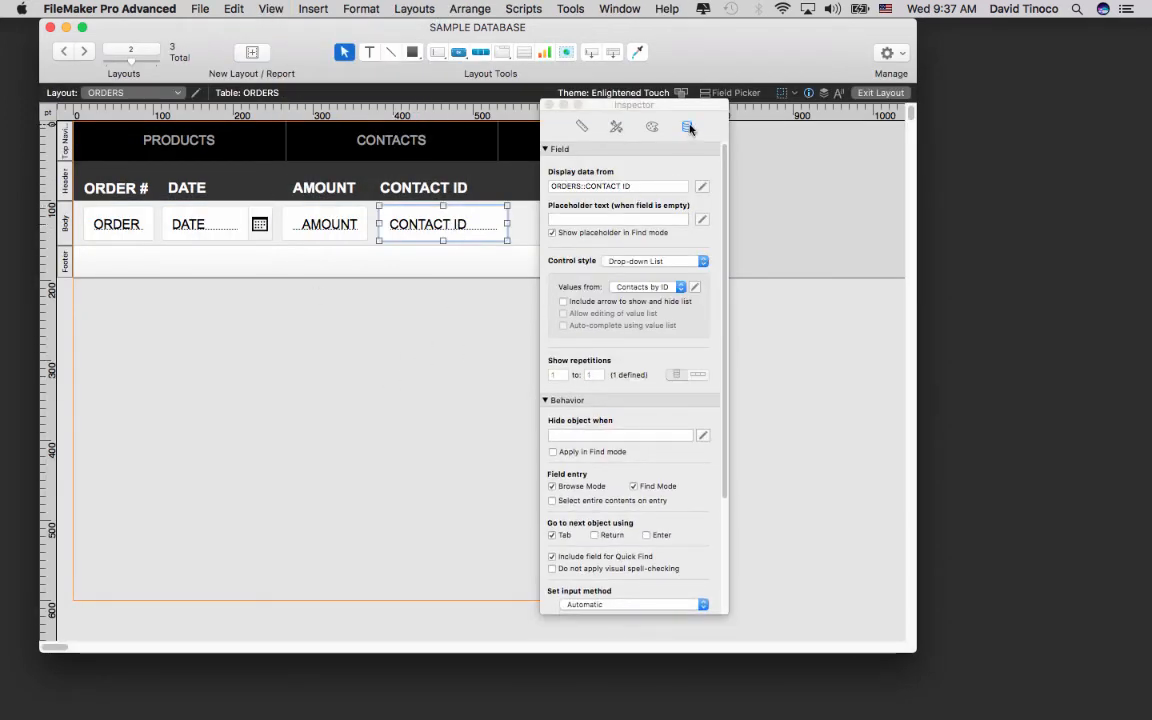
click(660, 265)
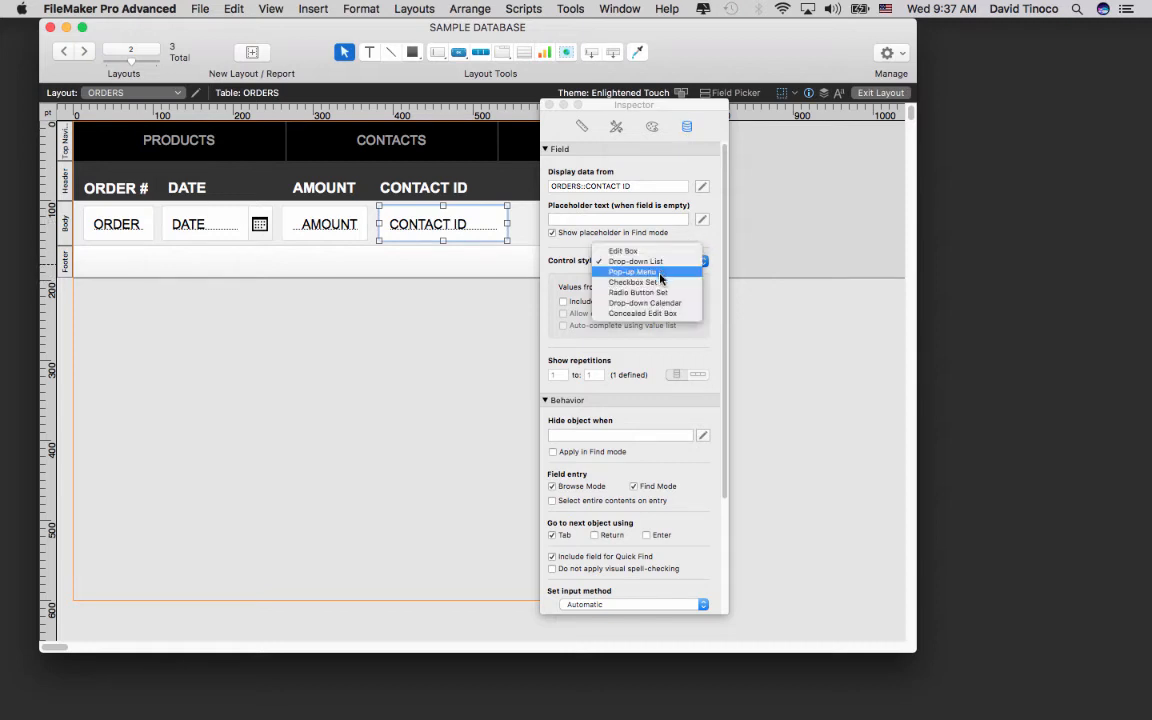
click(660, 273)
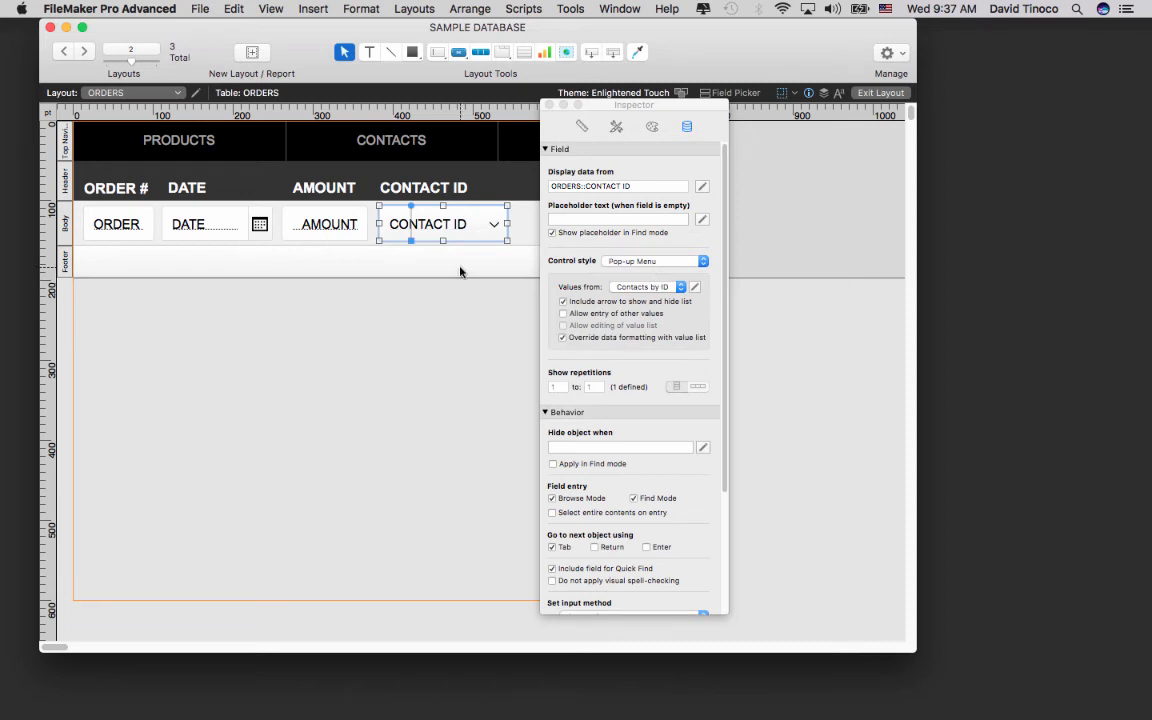
Switch to Browse mode and test the CONTACT ID pop-up menu on order 1 with contacts 2 and 3.
click(270, 8)
click(285, 28)
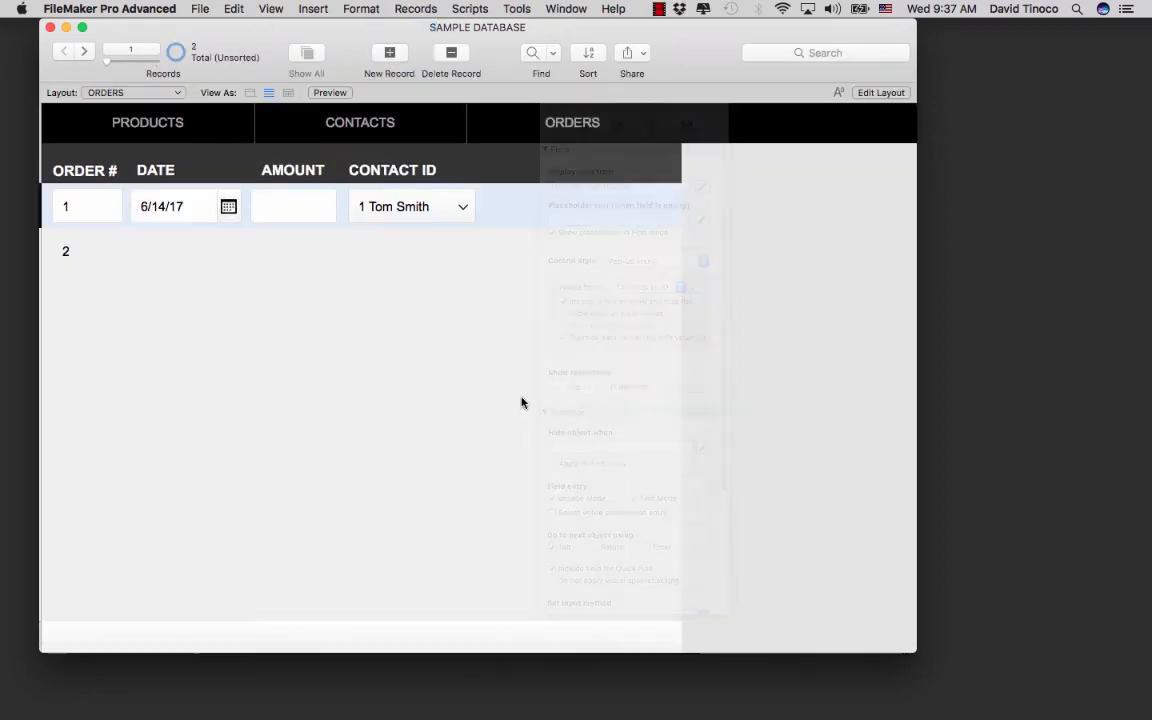
click(434, 212)
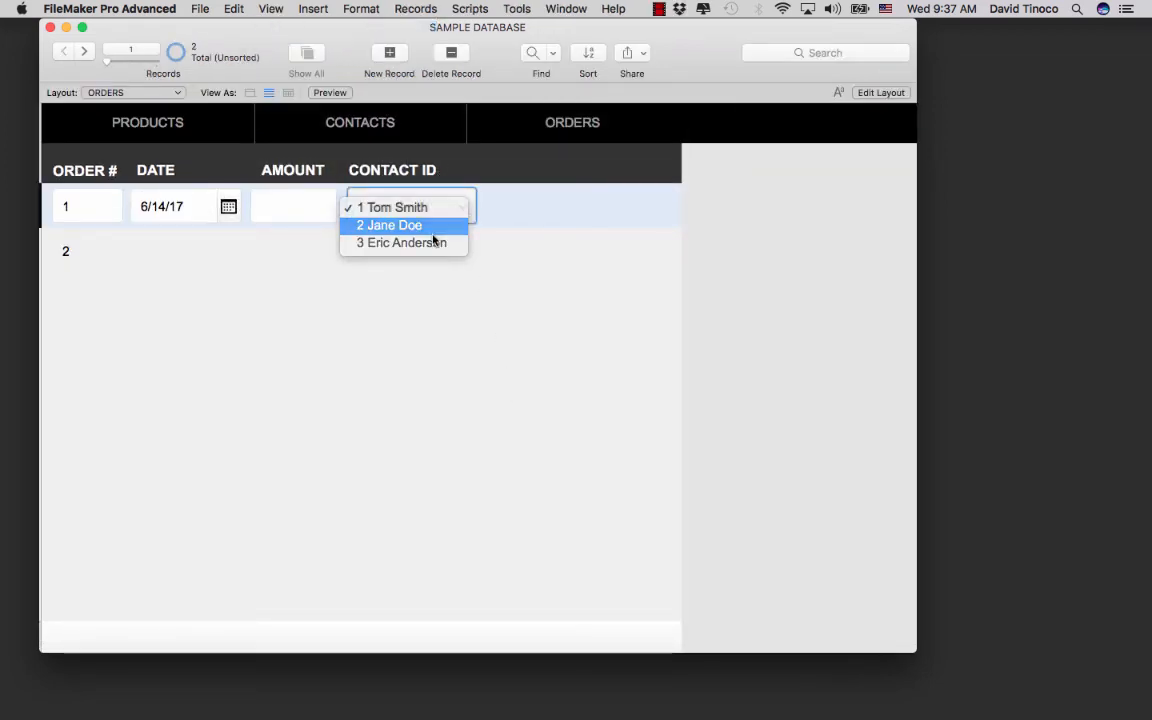
click(437, 227)
click(449, 202)
click(450, 227)
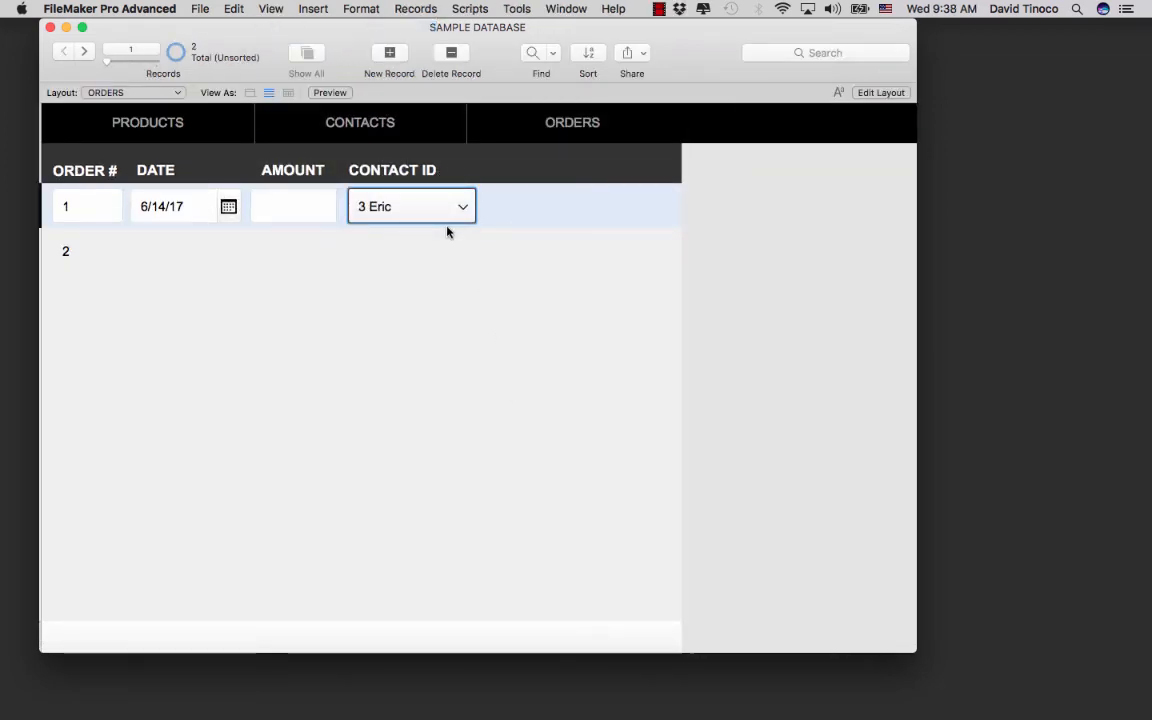
Choose contact 1 for order 1 in the pop-up menu and make order 2 the current record.
click(449, 206)
click(450, 175)
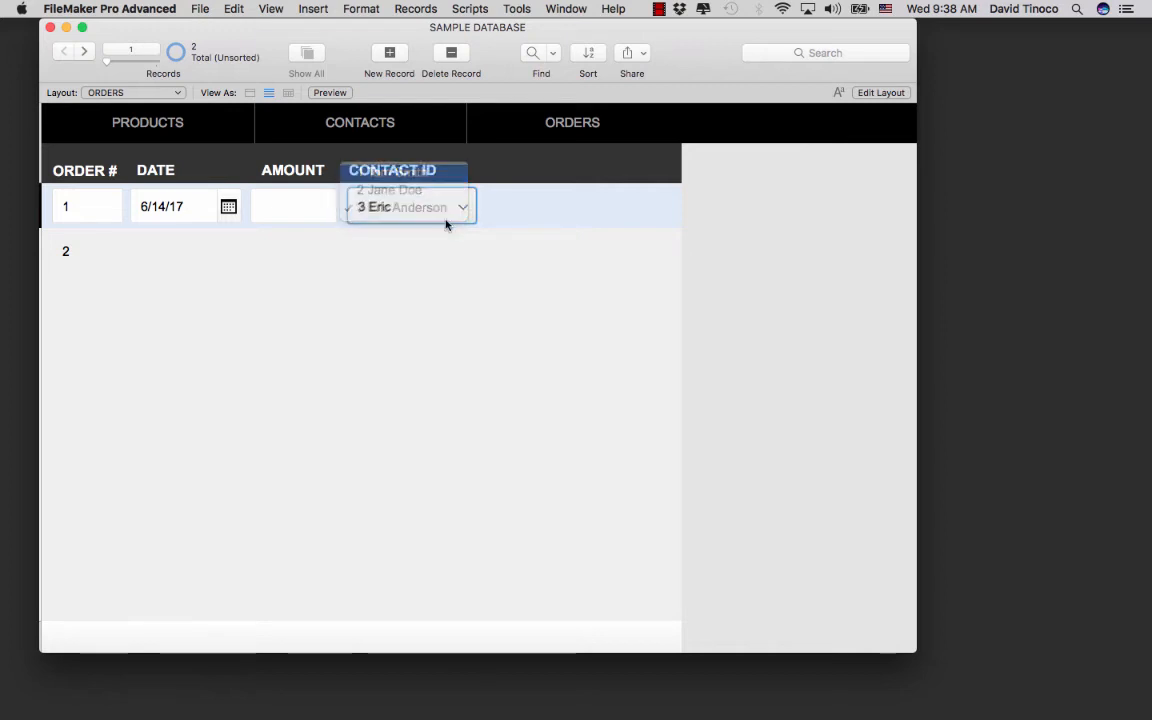
click(448, 247)
click(465, 198)
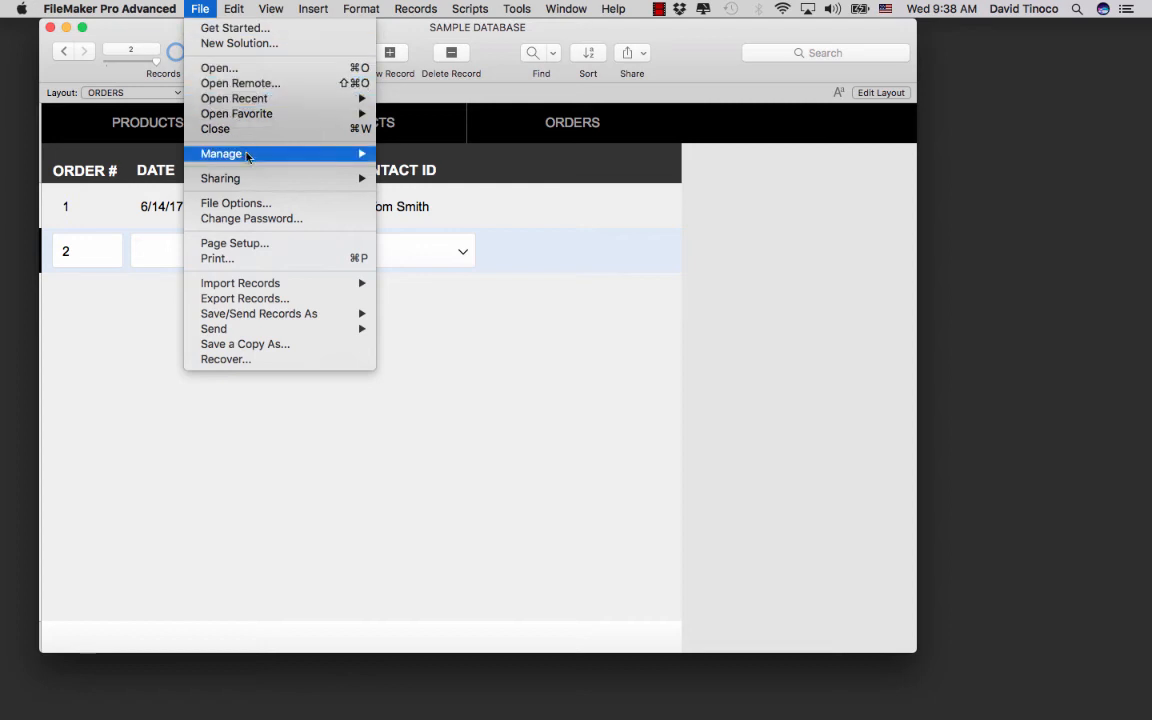
Edit the Contacts by ID value list to show values only from the second field, and save all value list changes.
mouse_move(315, 153)
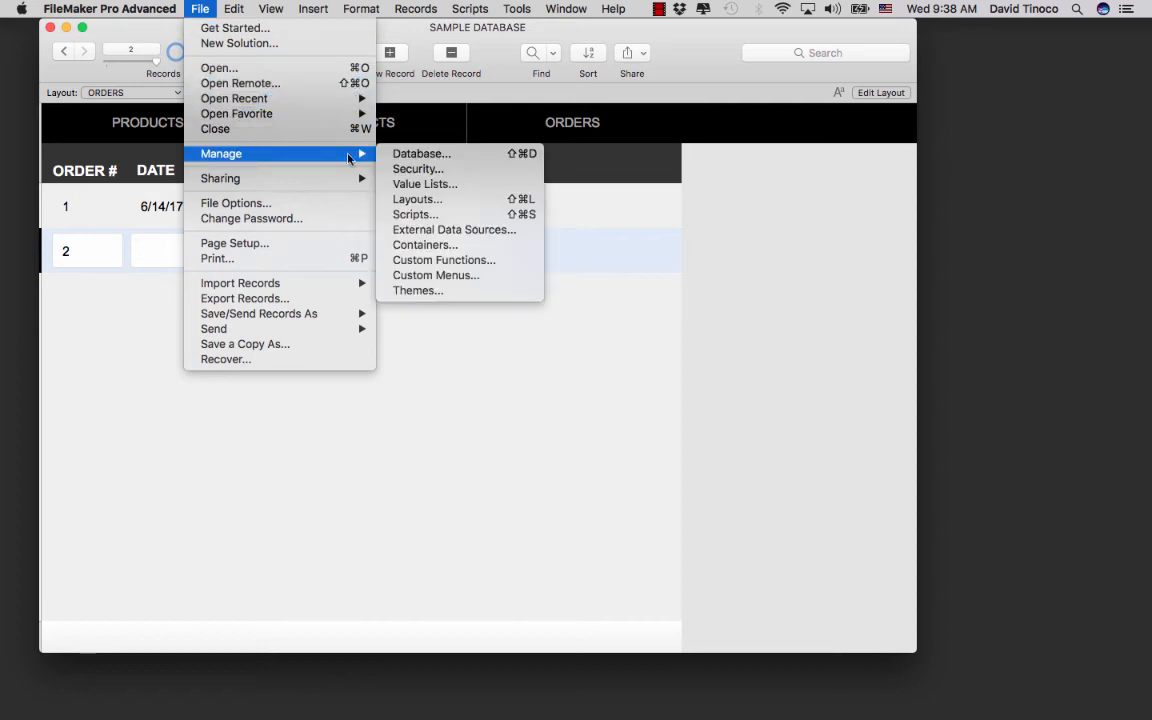
click(459, 186)
double_click(435, 213)
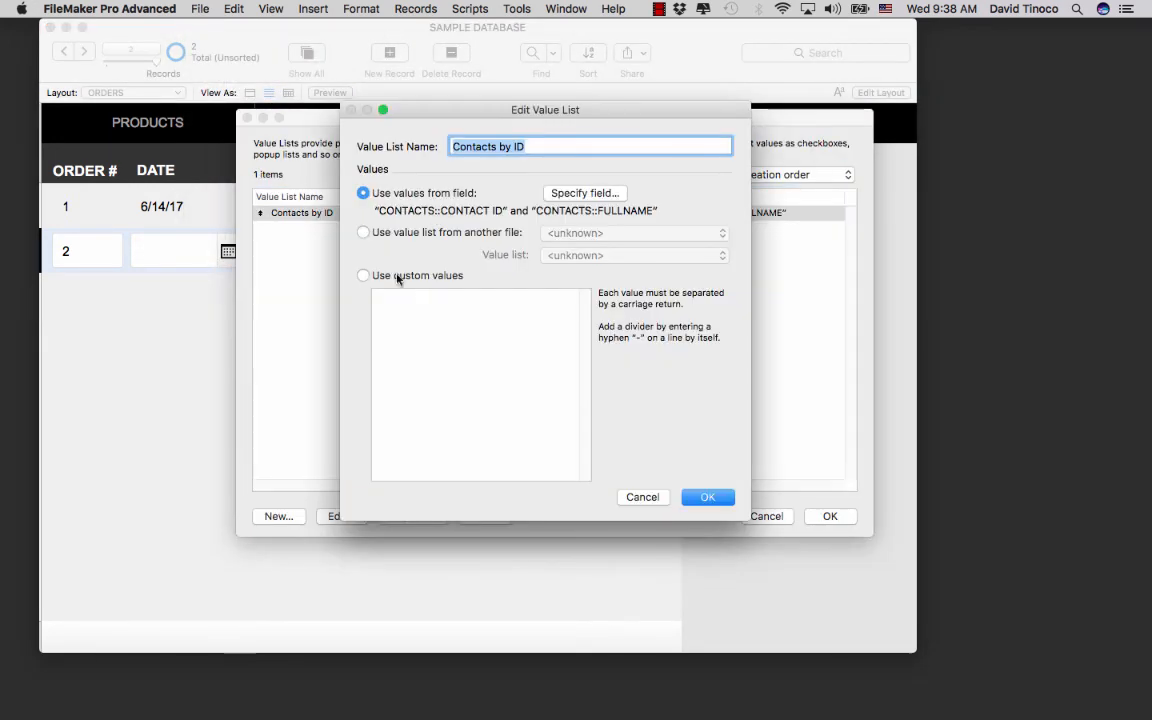
click(587, 194)
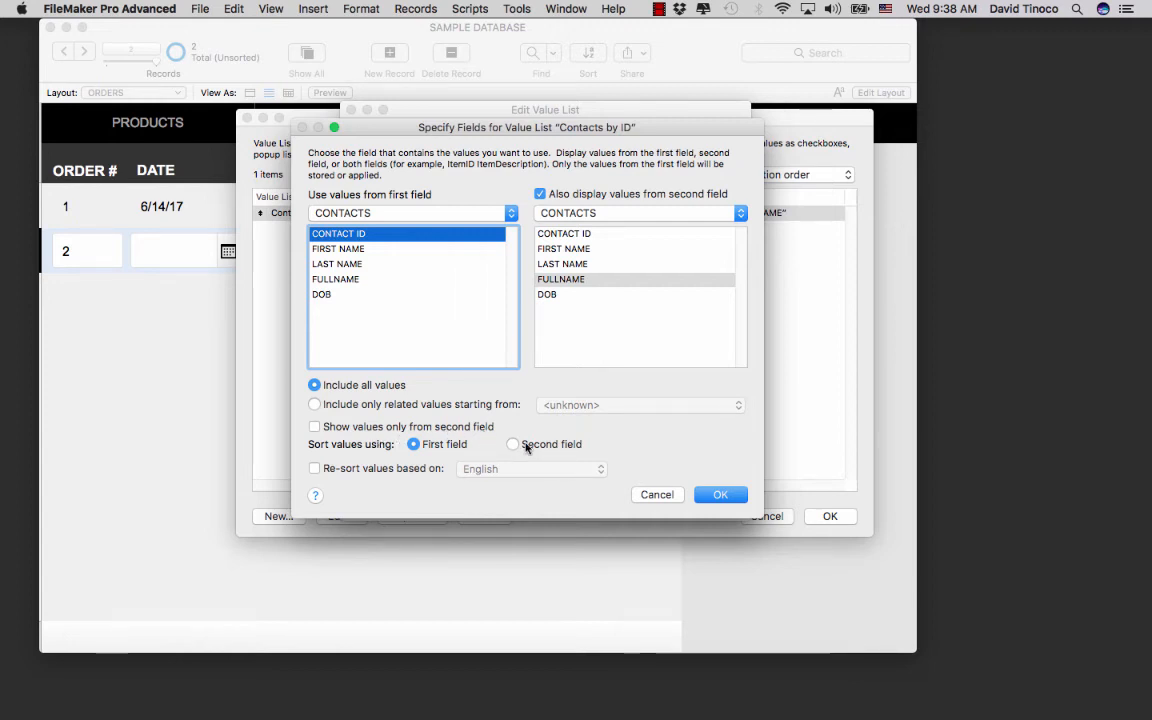
click(474, 428)
click(474, 428)
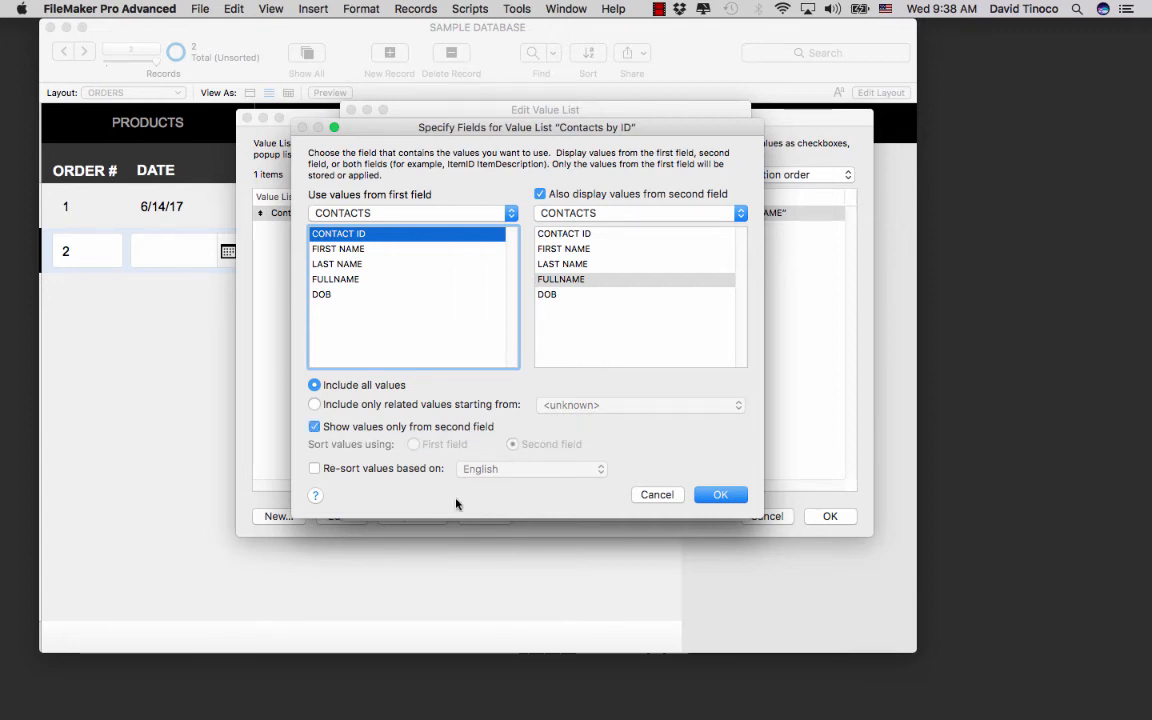
click(722, 495)
click(705, 497)
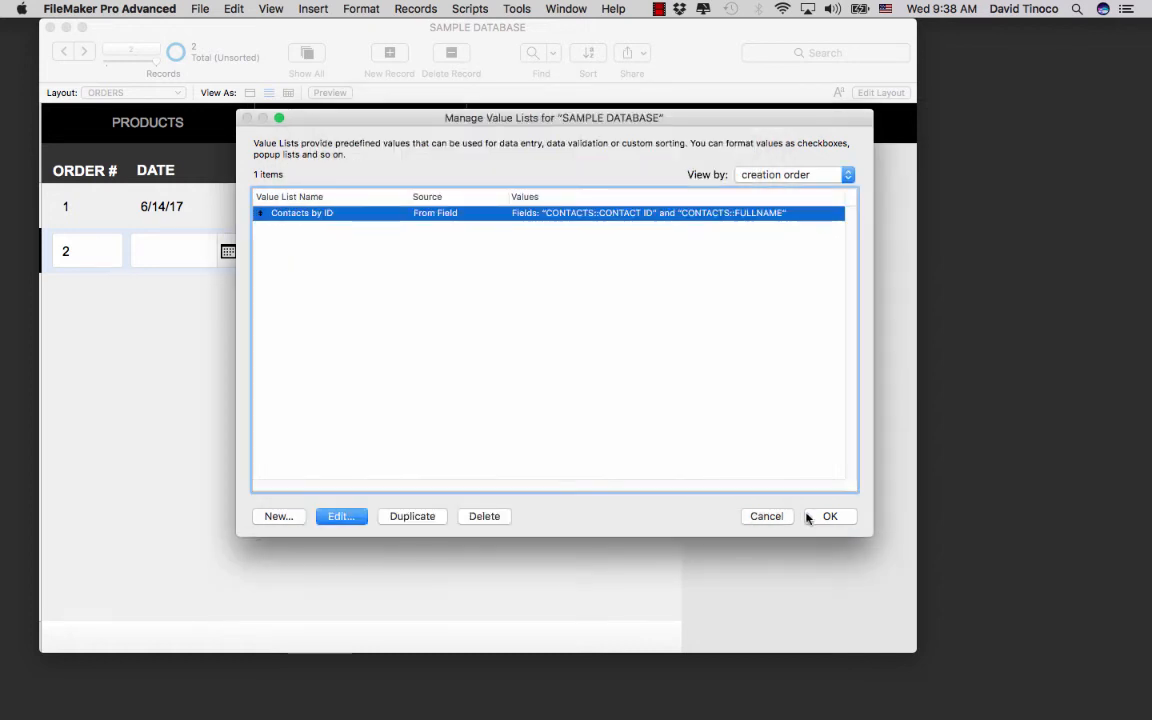
click(828, 516)
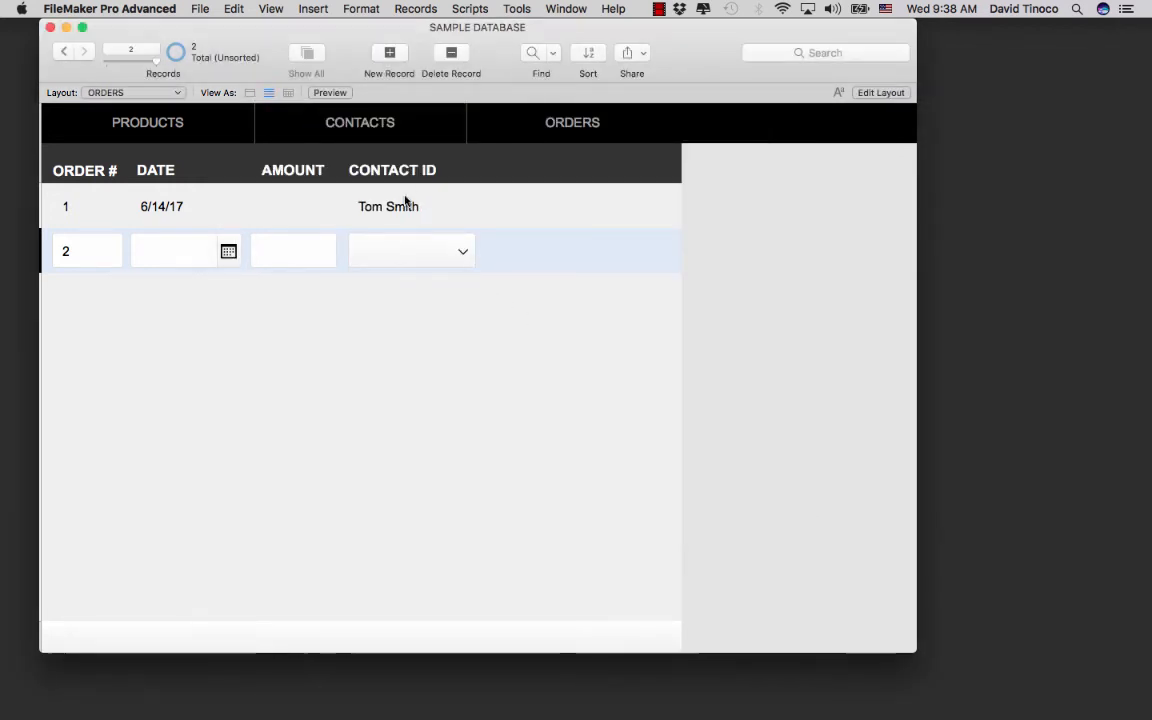
Assign the second listed contact to order 2 and the first listed contact to order 1, and commit the record.
click(405, 251)
click(408, 281)
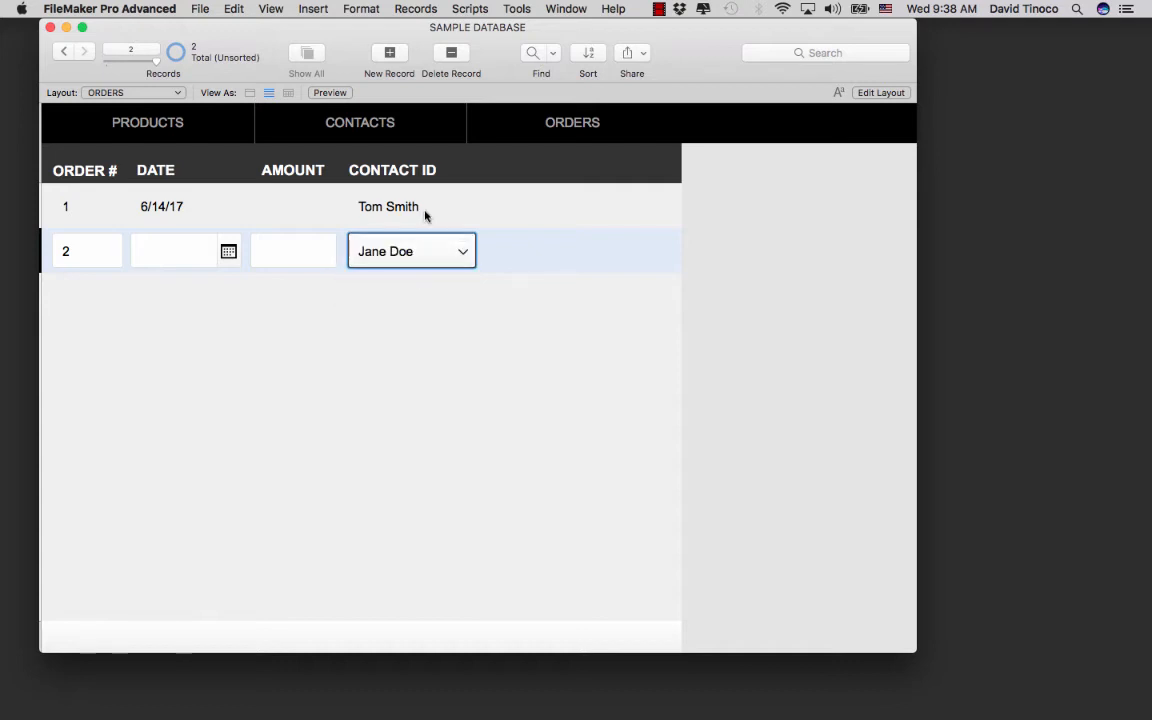
click(427, 213)
click(418, 287)
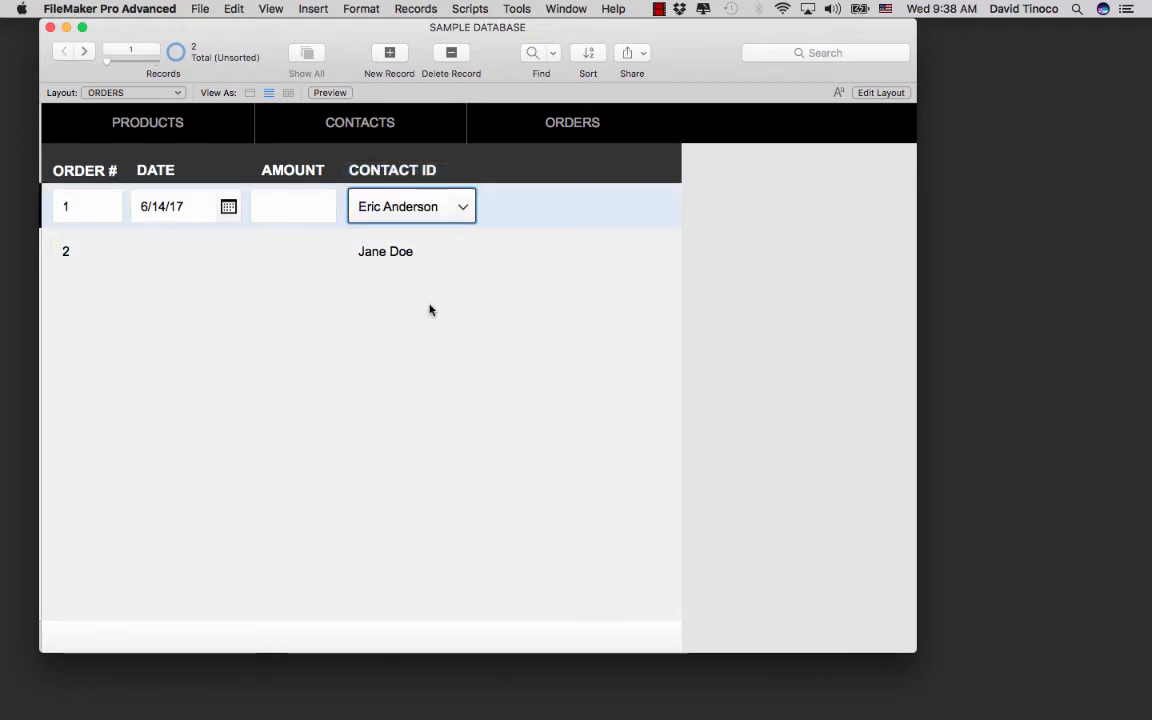
click(430, 310)
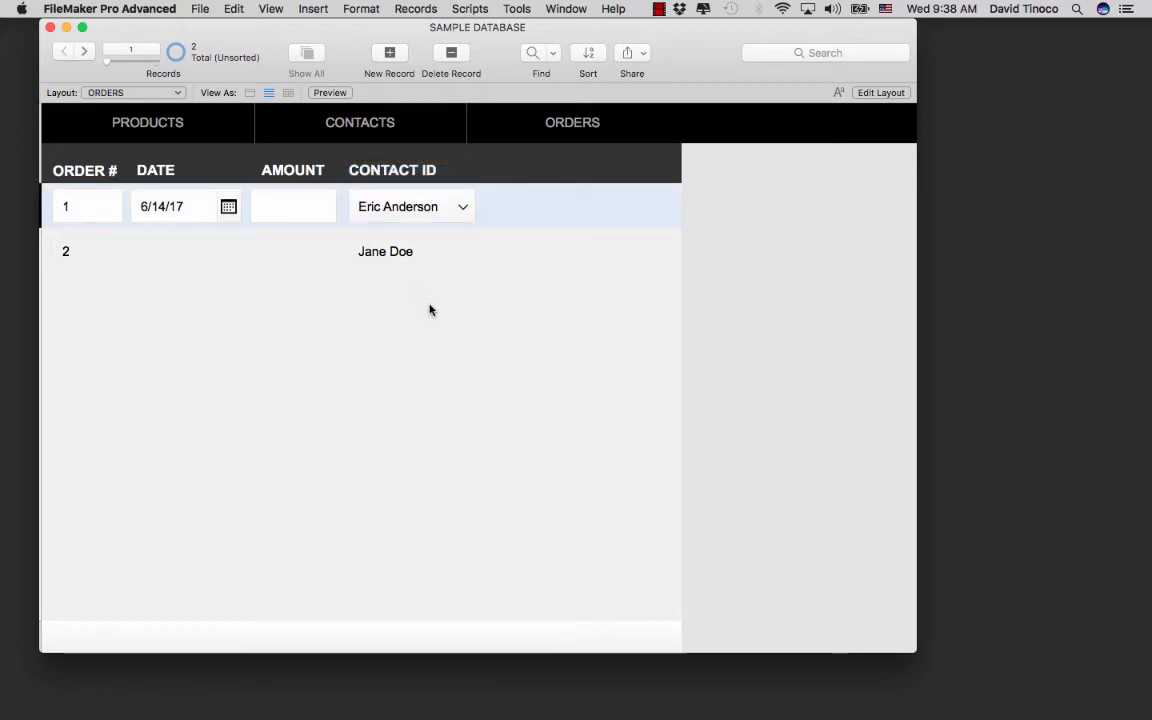
Switch order 1 to the second listed contact and back to the first, and assign the third listed contact to order 2.
click(421, 215)
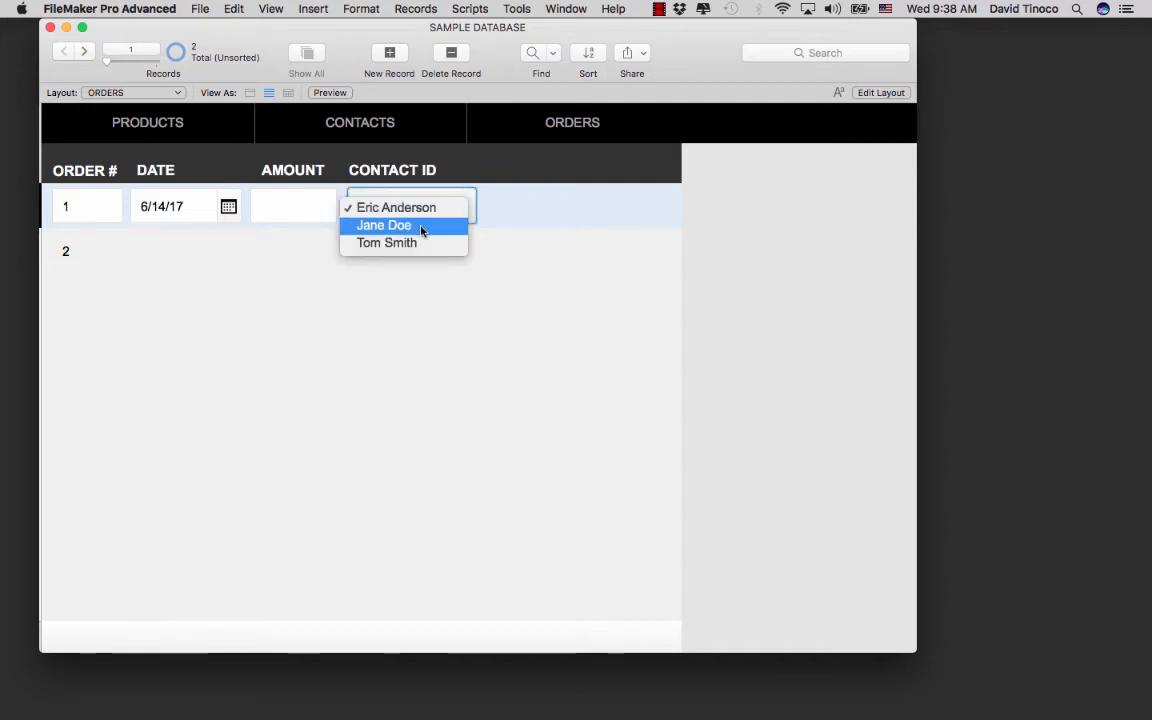
click(421, 225)
click(418, 213)
click(424, 191)
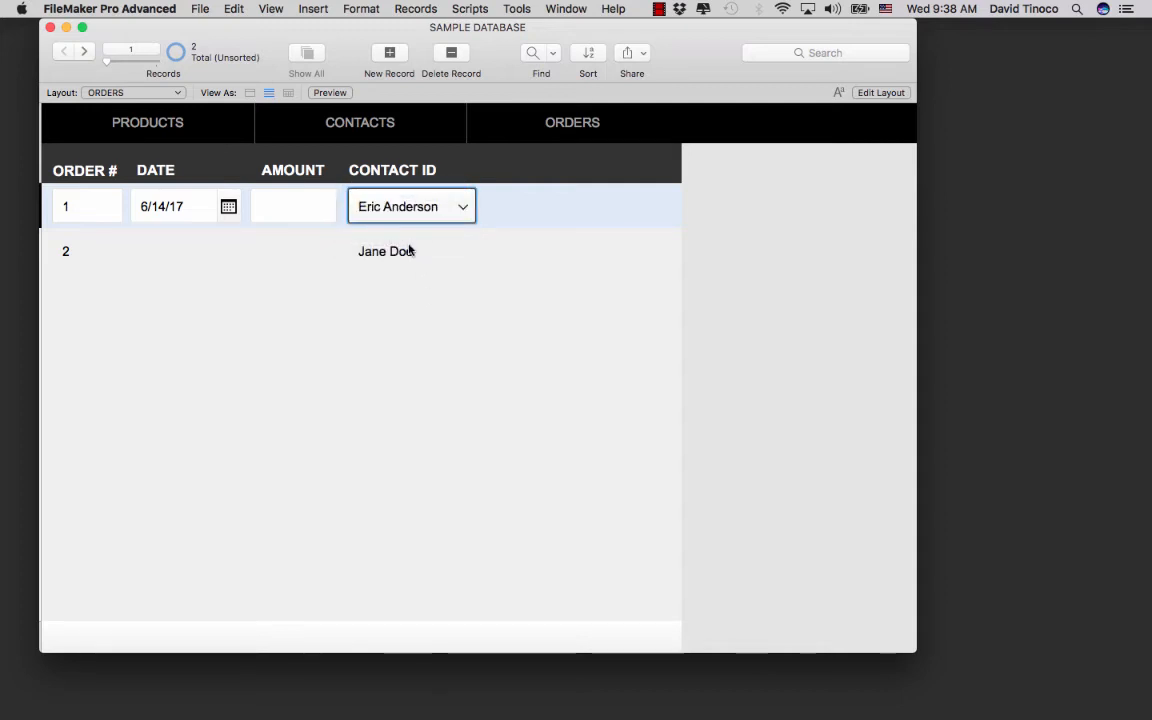
click(406, 251)
click(407, 272)
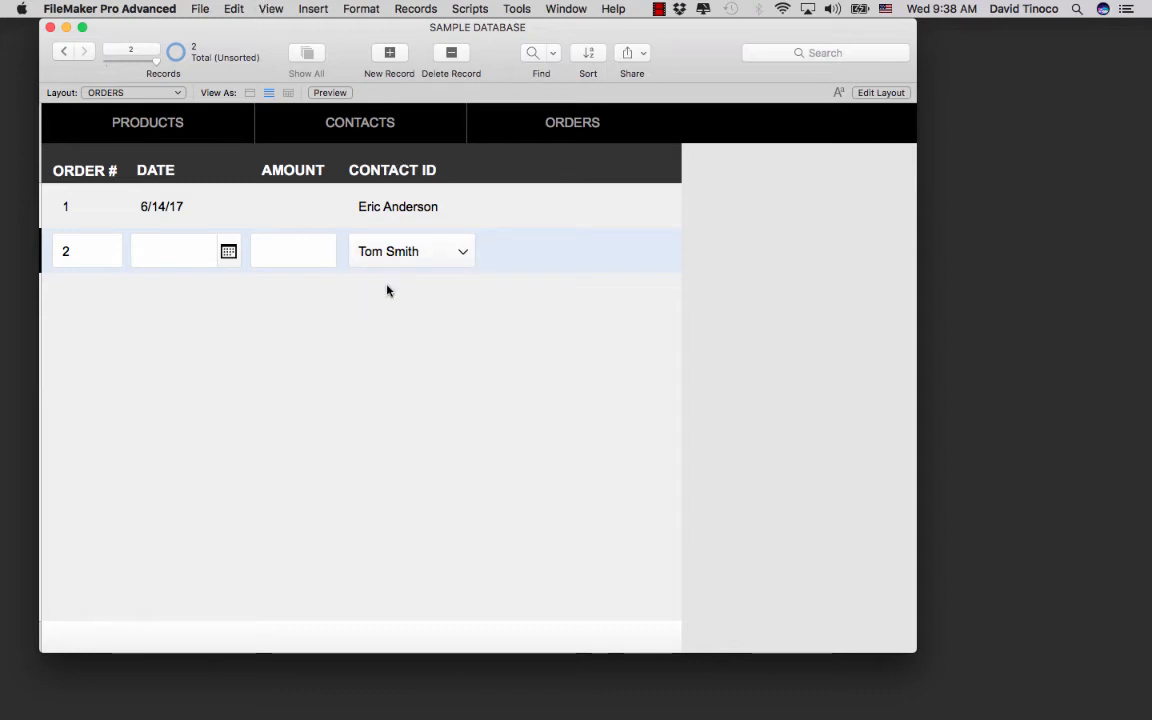
Edit the Contacts by ID value list to stop showing values only from the second field, and save all value list changes.
click(202, 8)
mouse_move(250, 154)
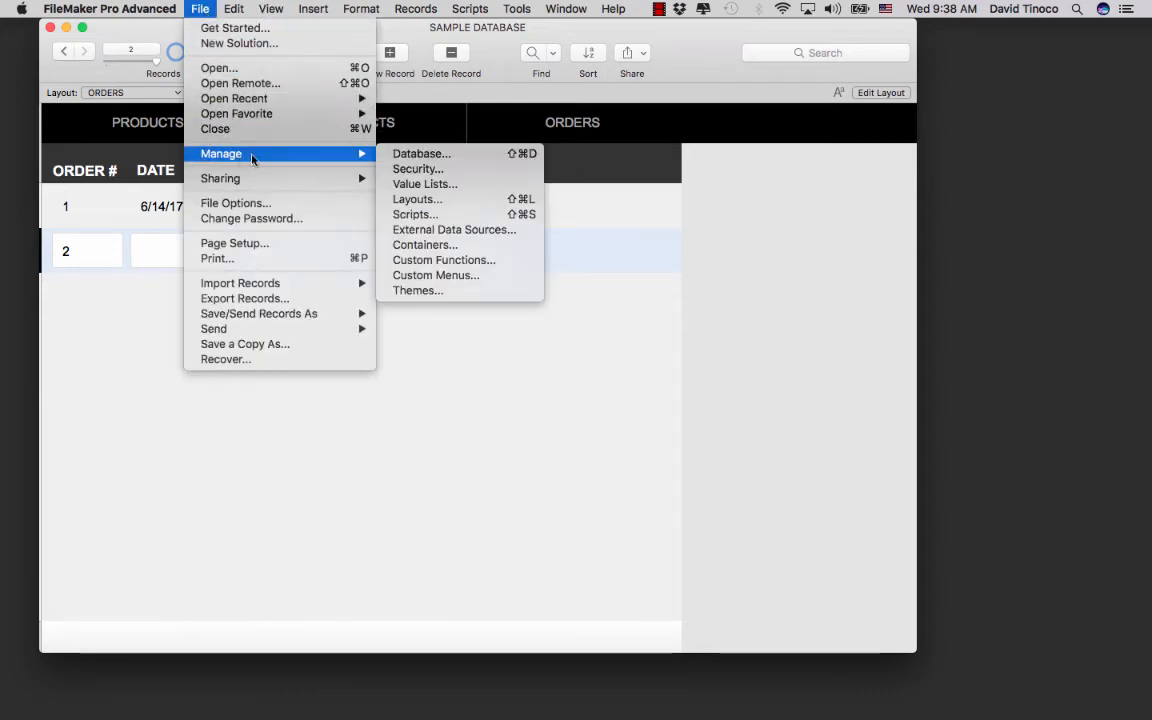
click(427, 186)
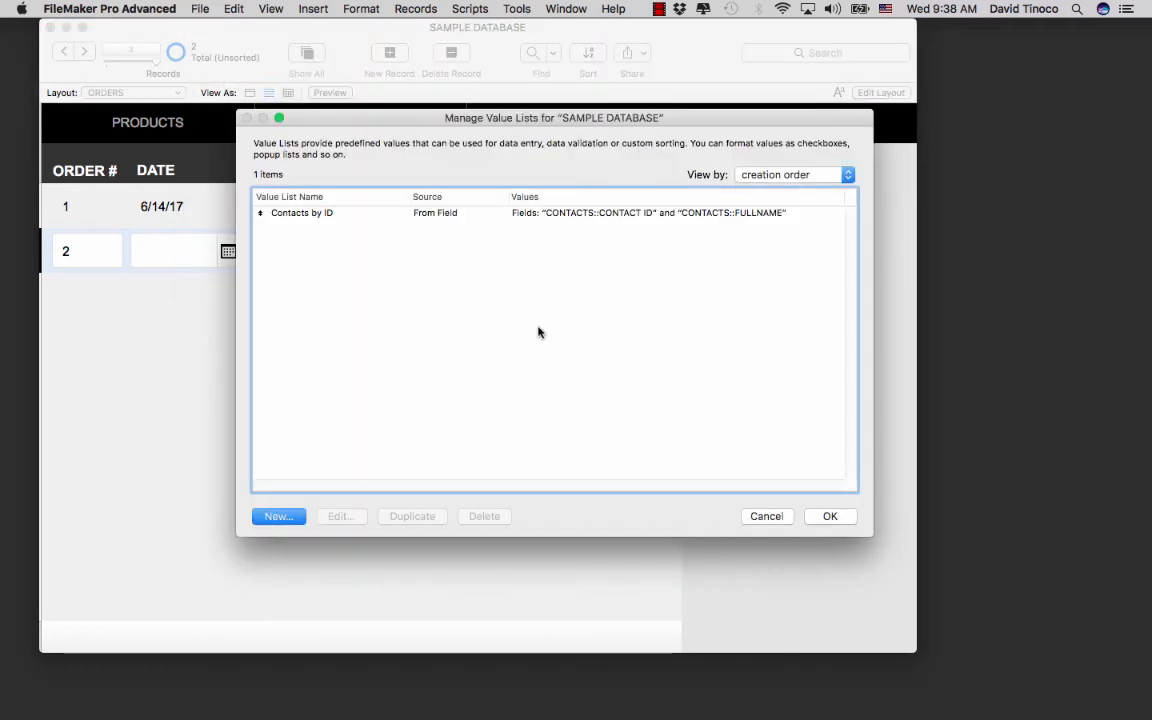
double_click(548, 212)
click(600, 193)
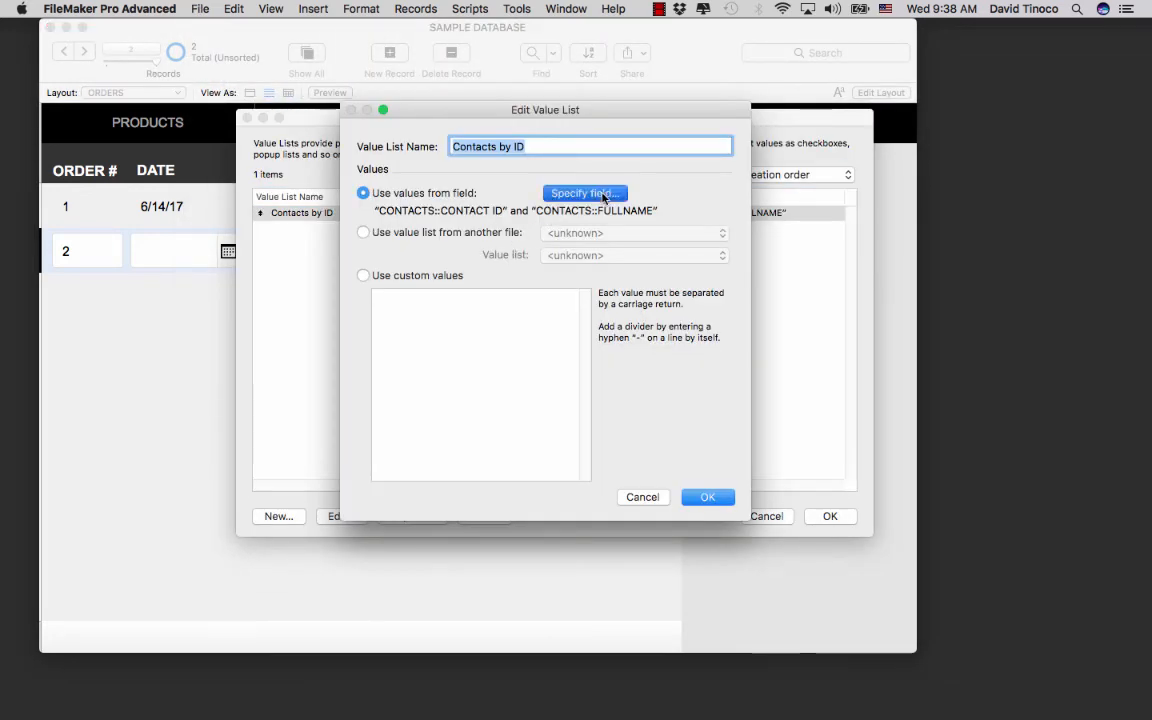
click(316, 427)
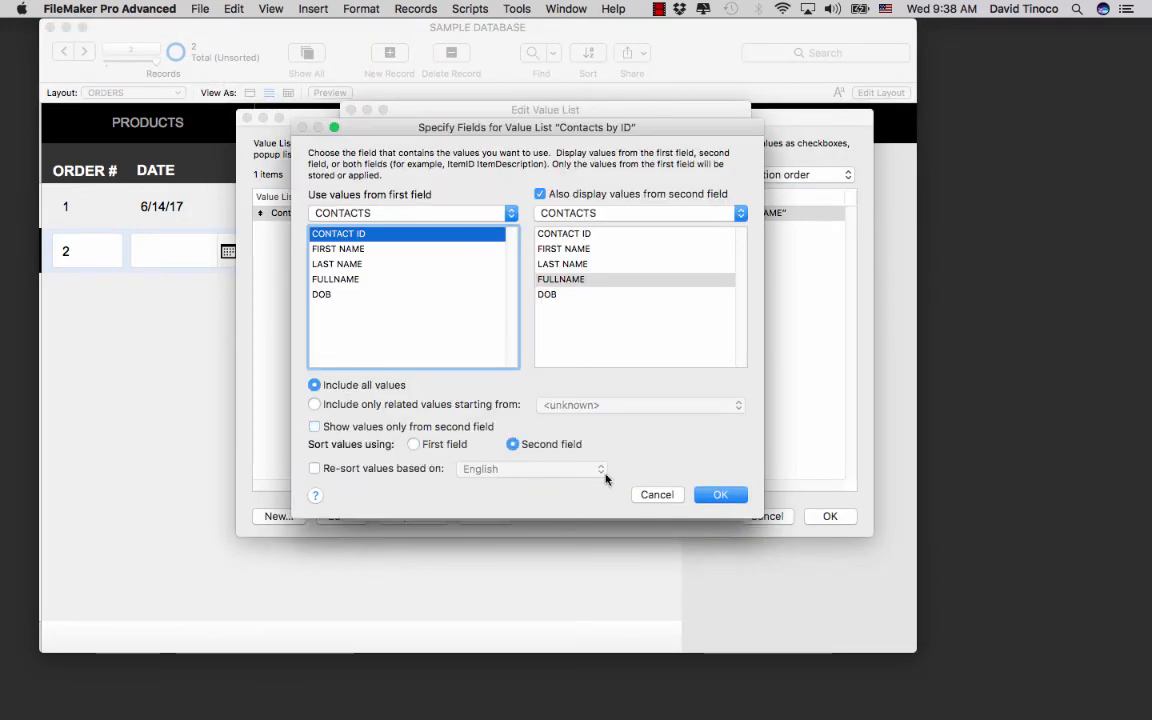
click(722, 495)
click(705, 495)
click(836, 515)
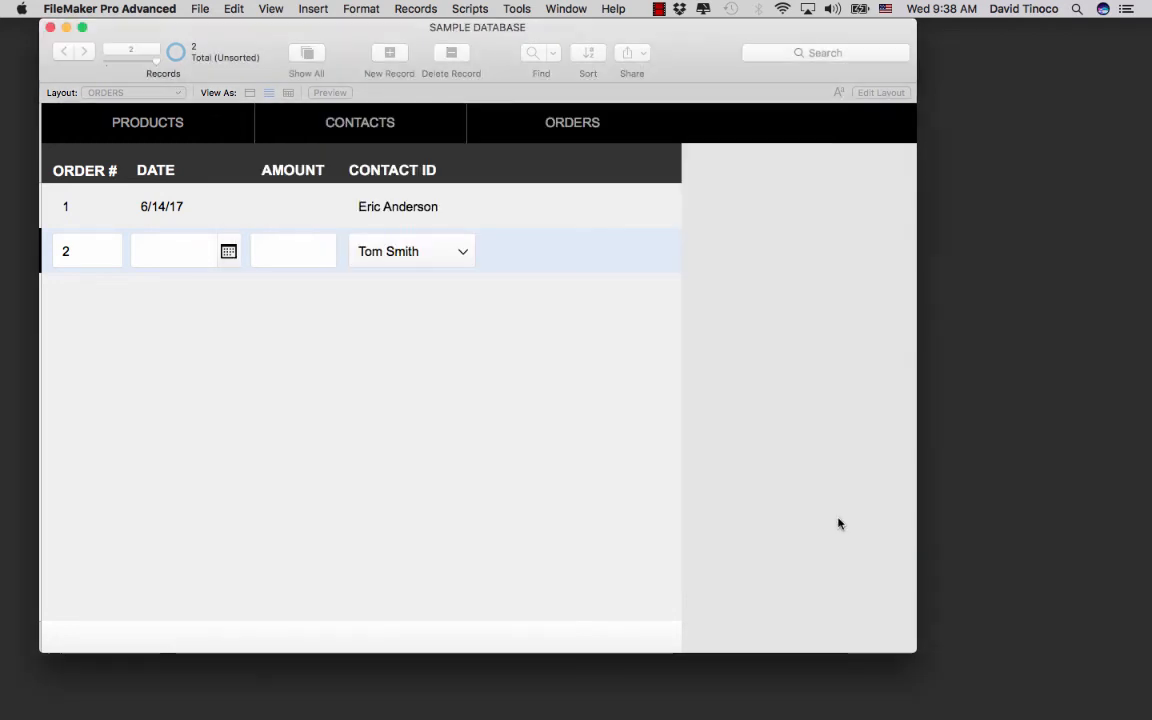
Assign the contact with ID 1 to order 1 and the contact with ID 2 to order 2.
click(441, 208)
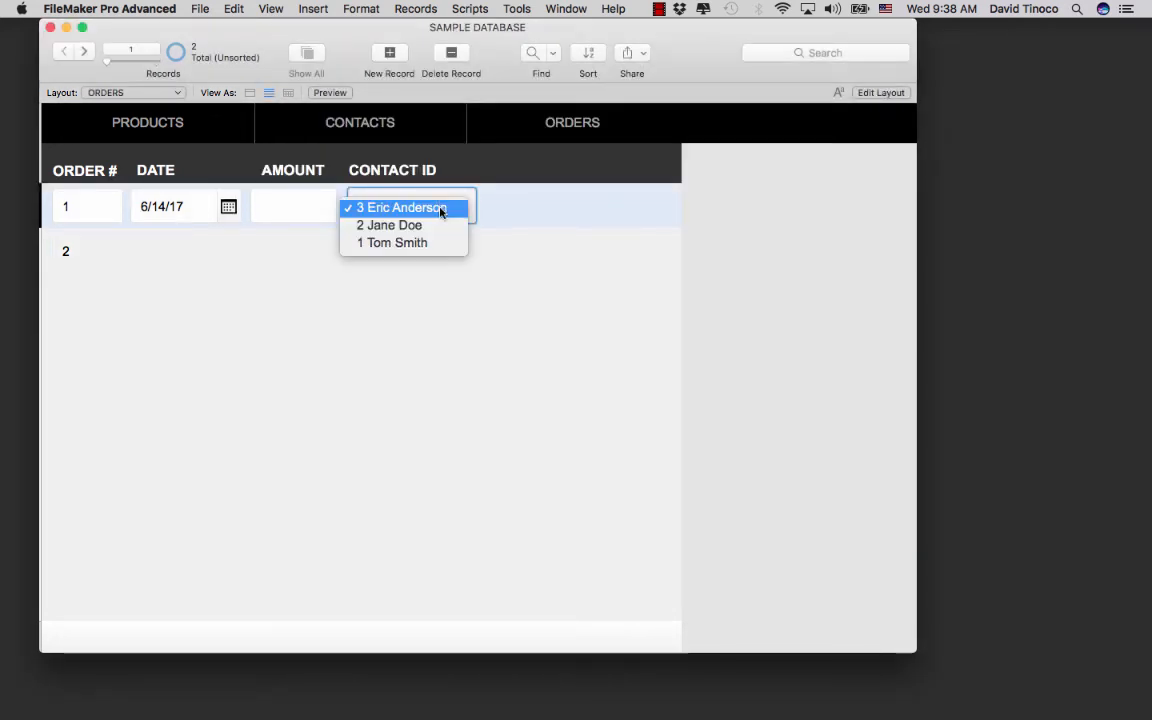
click(441, 243)
click(440, 248)
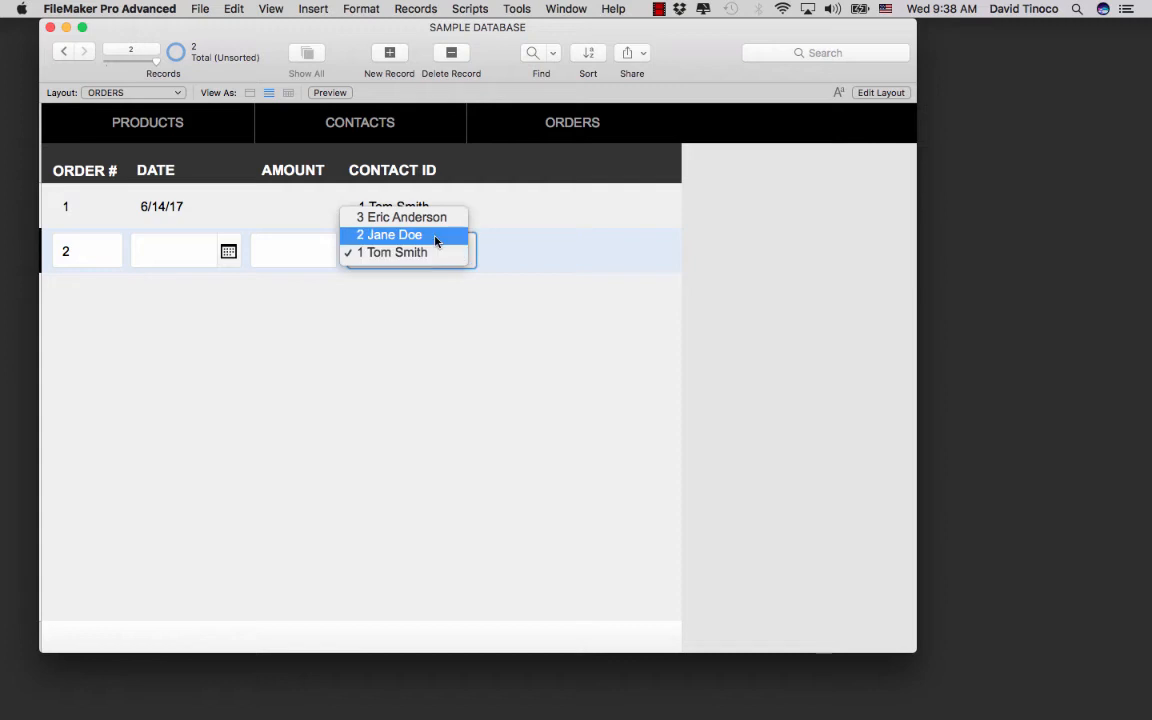
click(436, 238)
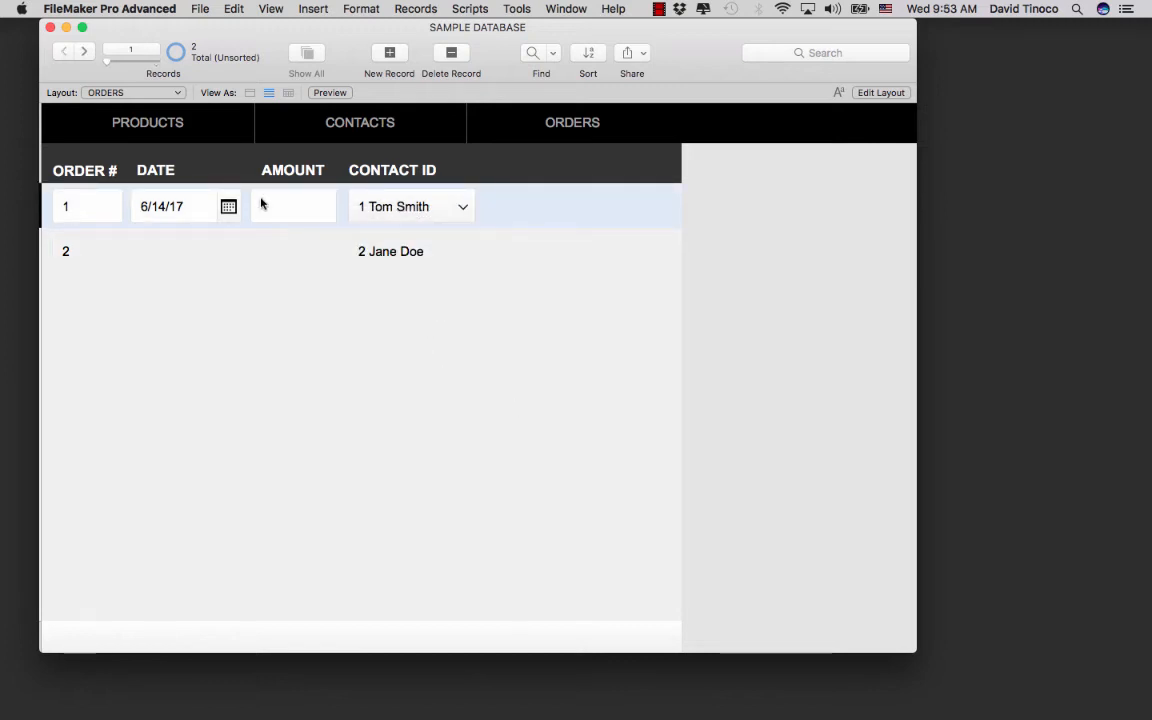
Enter an amount of 123.19 for order 1 and 513.82 for order 2, and commit the record.
click(296, 205)
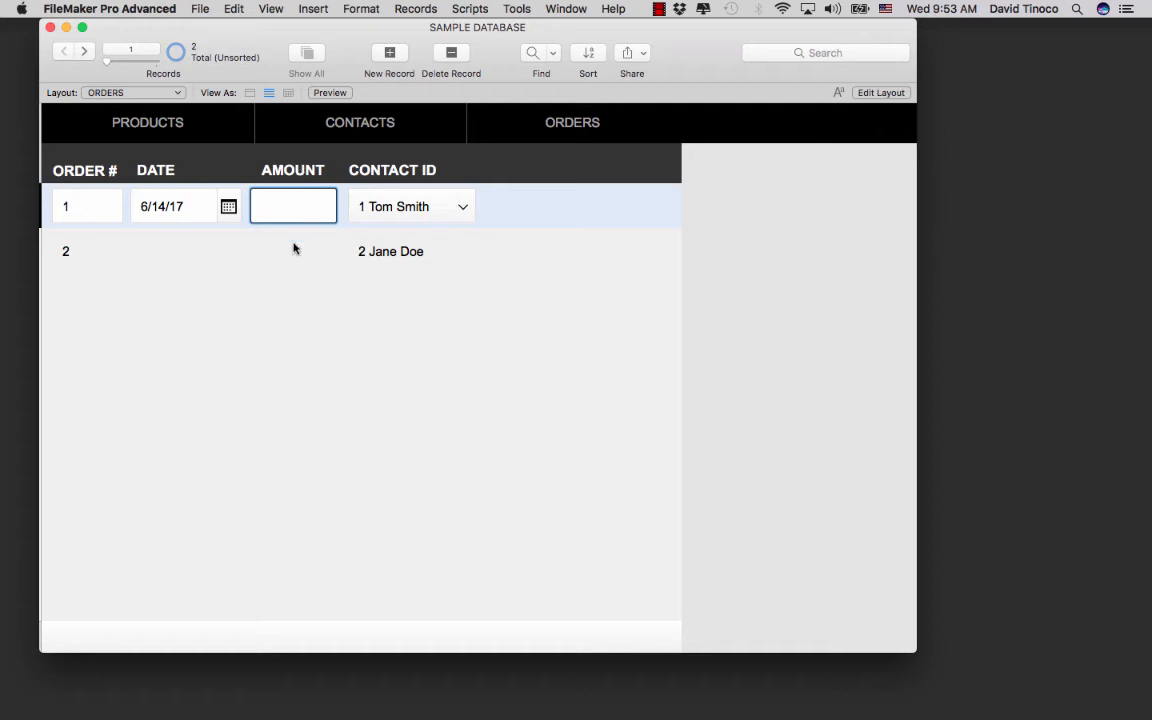
text(123.19)
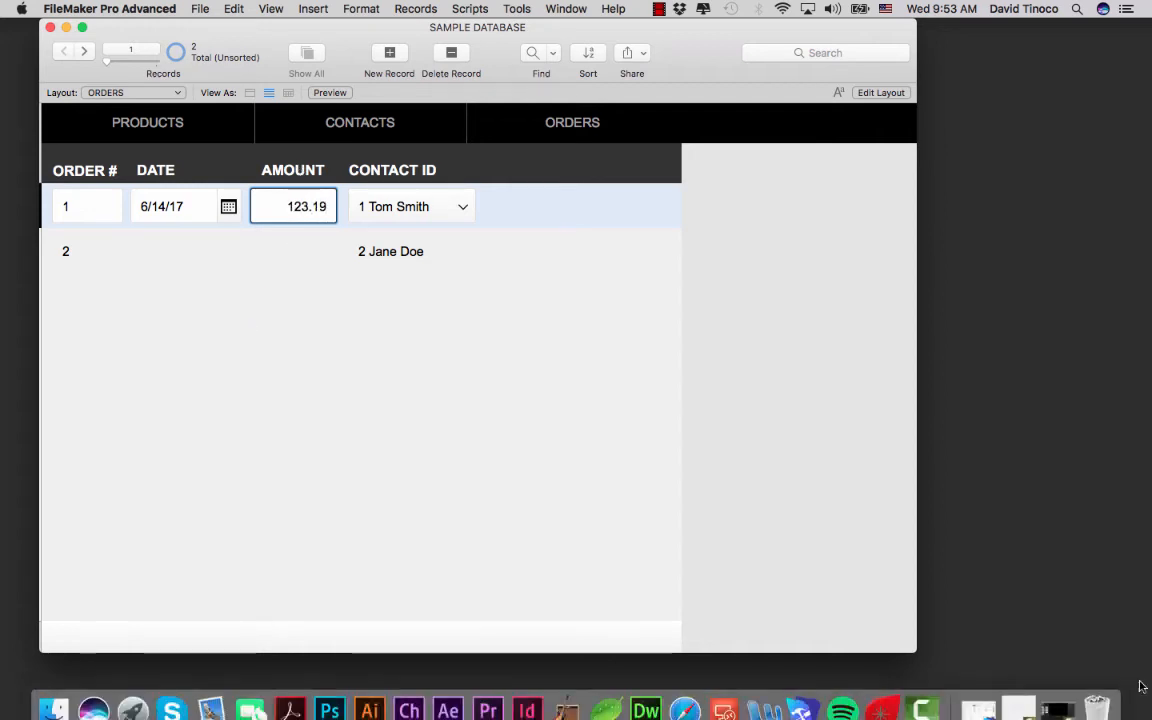
click(315, 243)
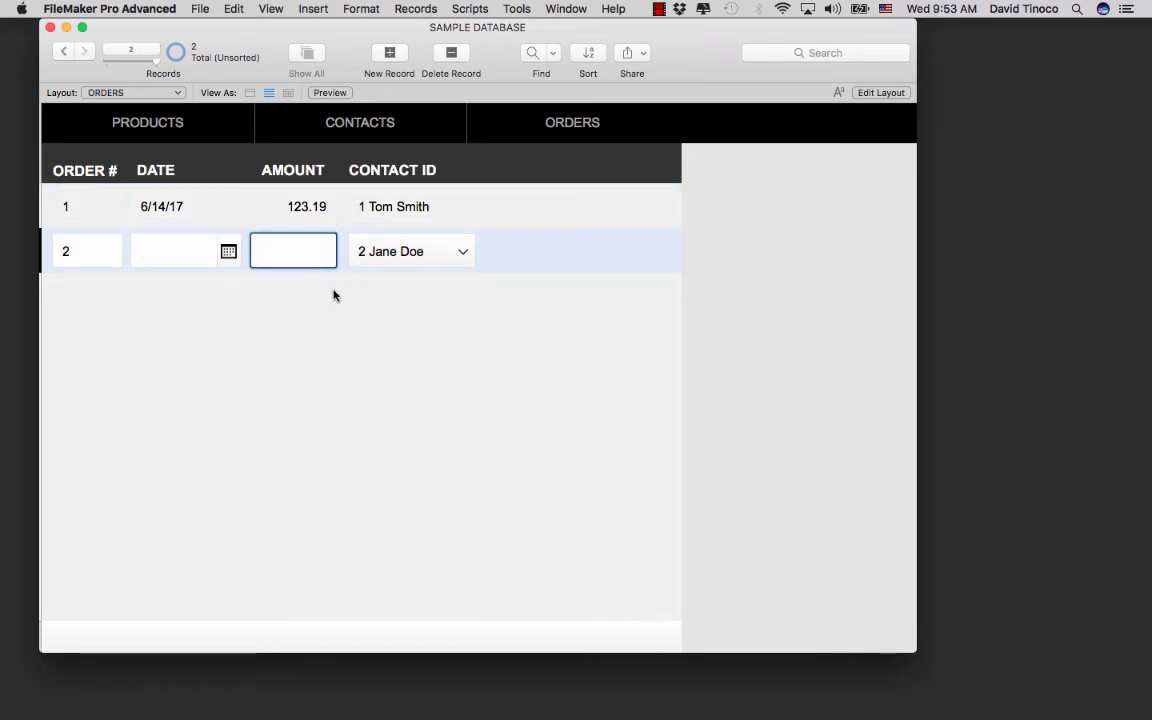
text(513.82)
click(333, 295)
Switch the ORDERS layout to Layout mode and set the AMOUNT field's data format to Currency.
click(270, 9)
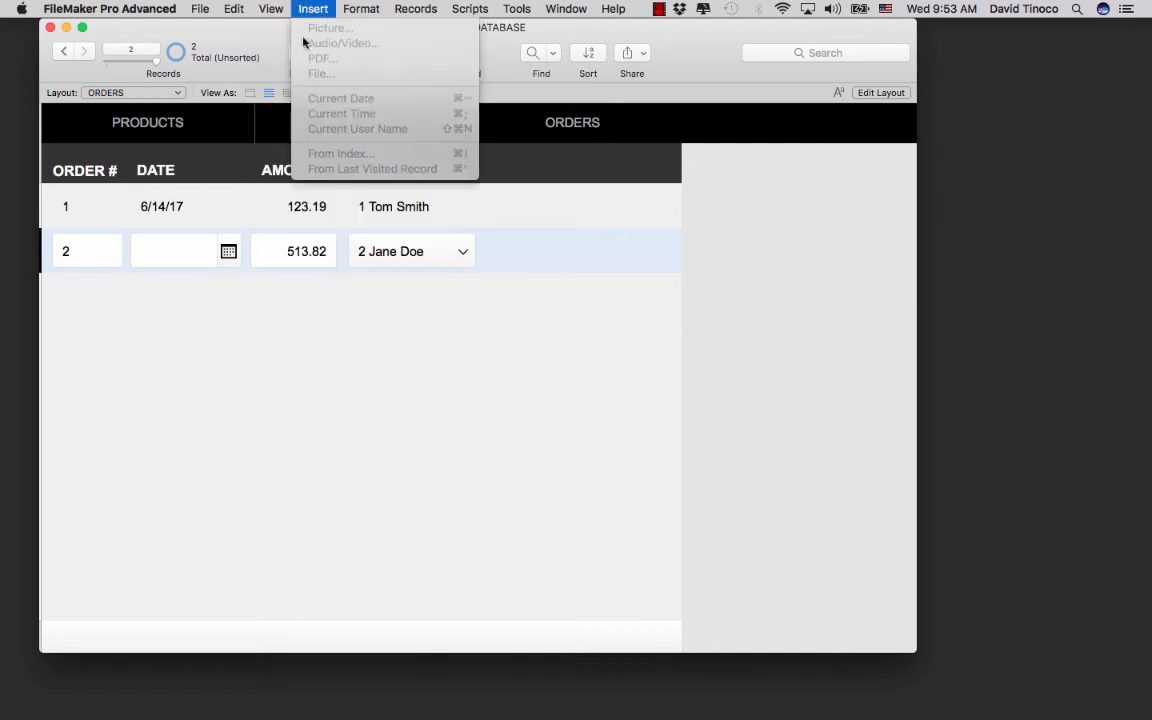
click(286, 60)
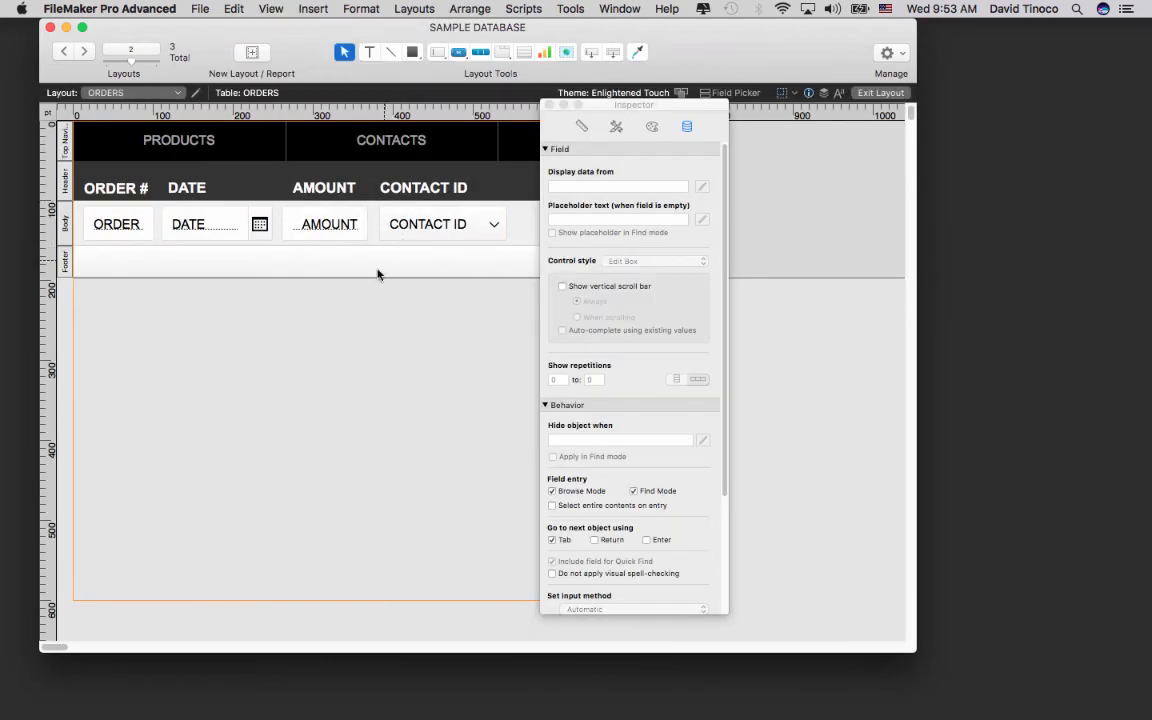
click(322, 229)
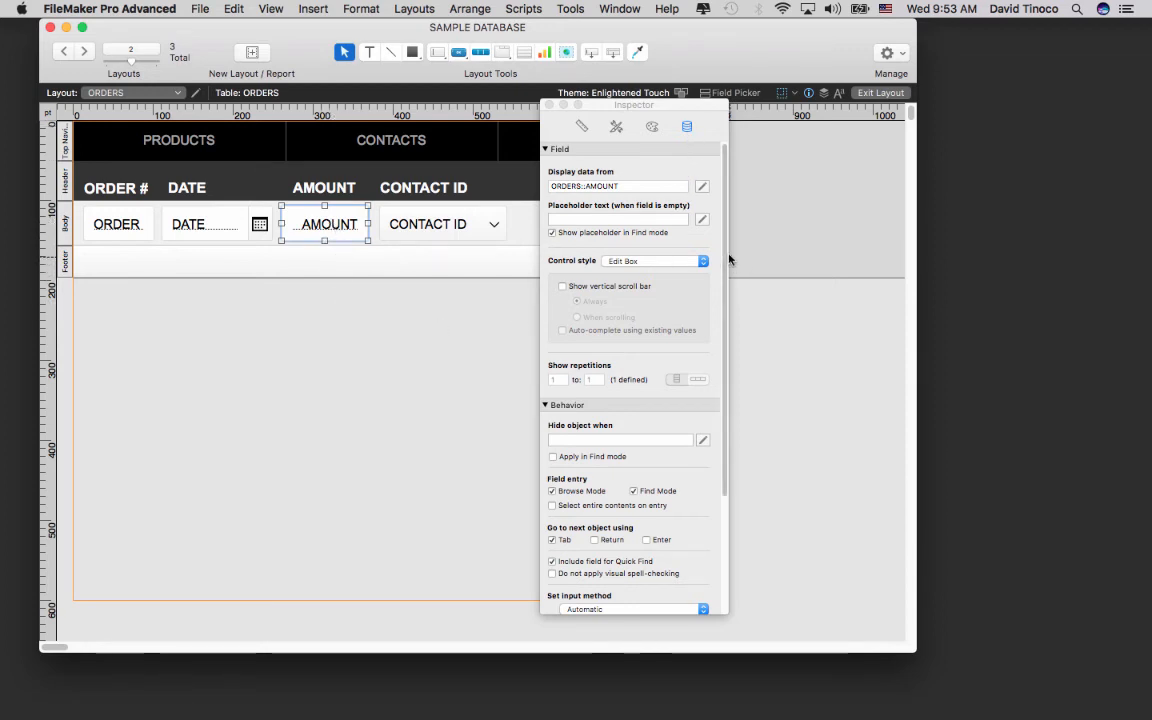
scroll(728, 290, down, 5)
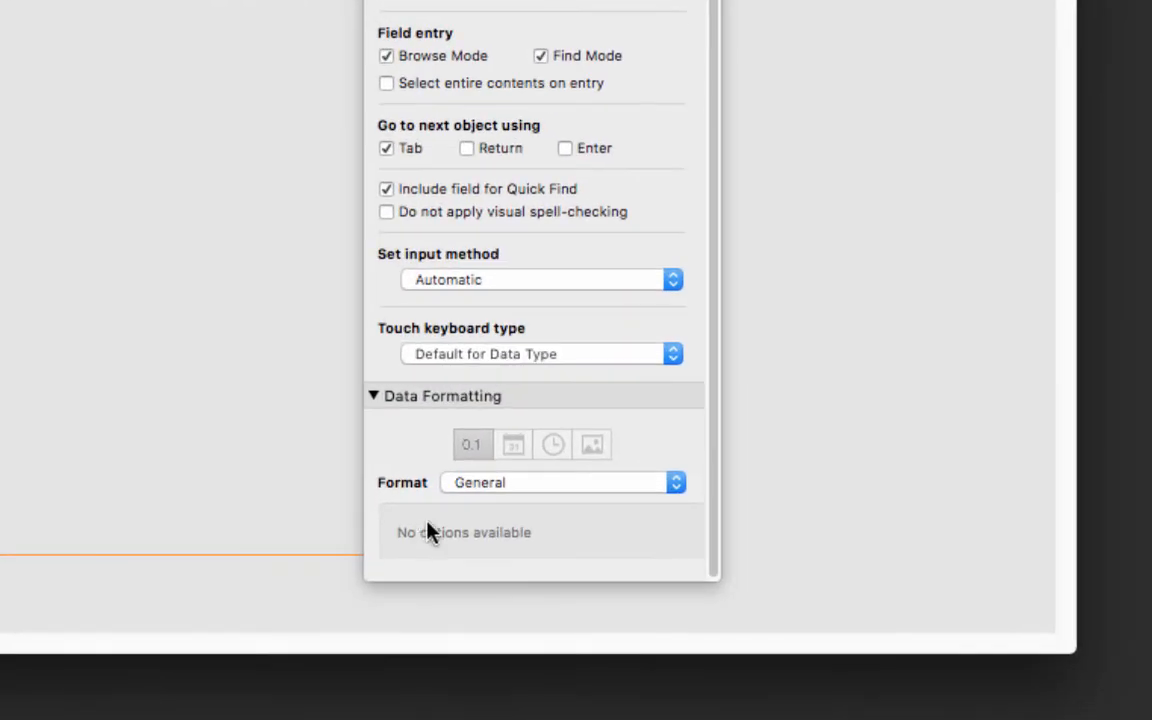
click(512, 484)
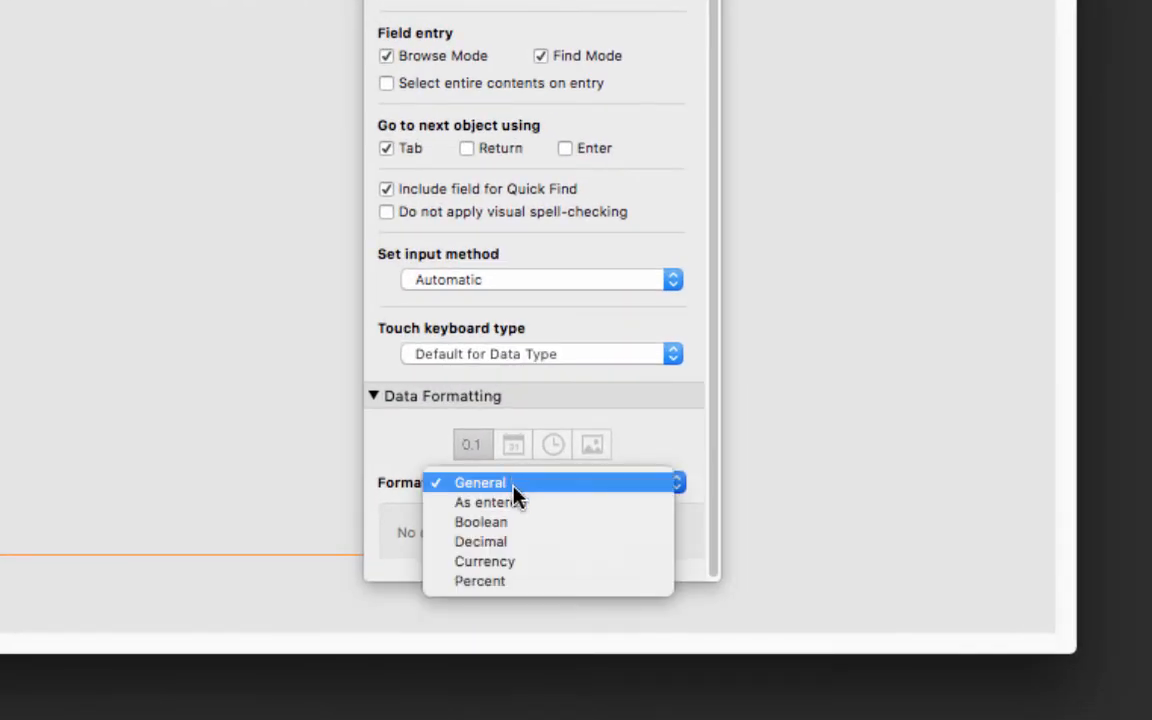
click(512, 563)
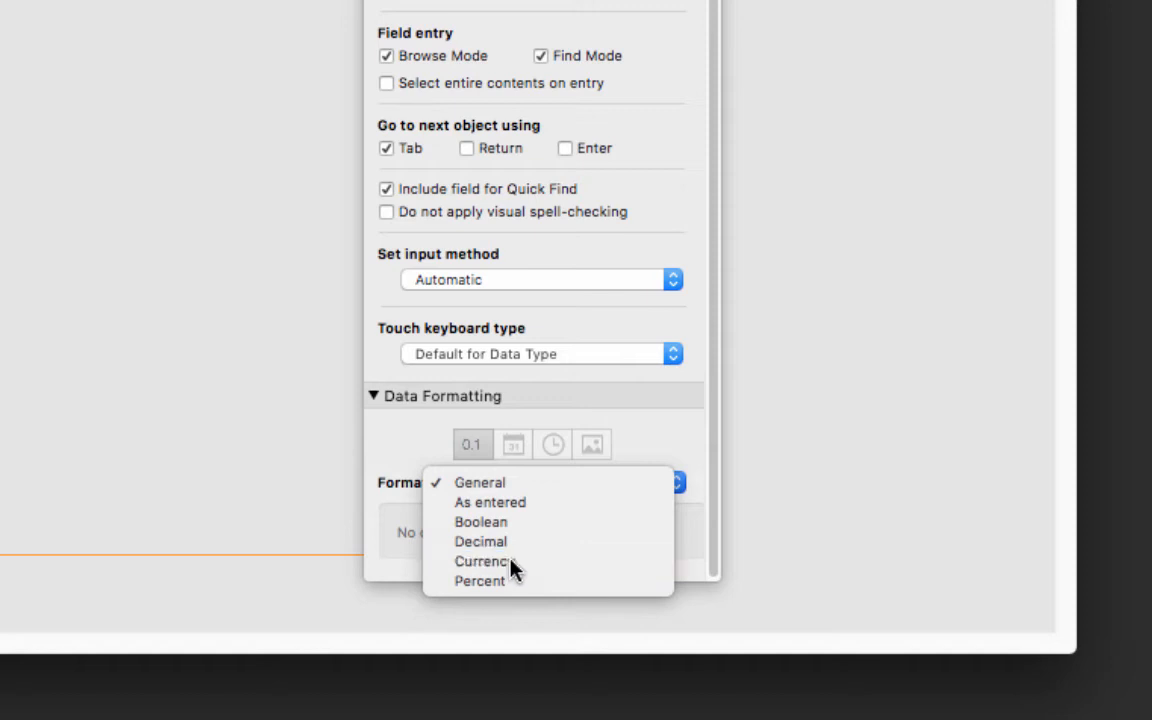
Give the AMOUNT currency format 2 fixed decimals and a comma thousands separator, and return to Browse mode.
drag(715, 249, 766, 571)
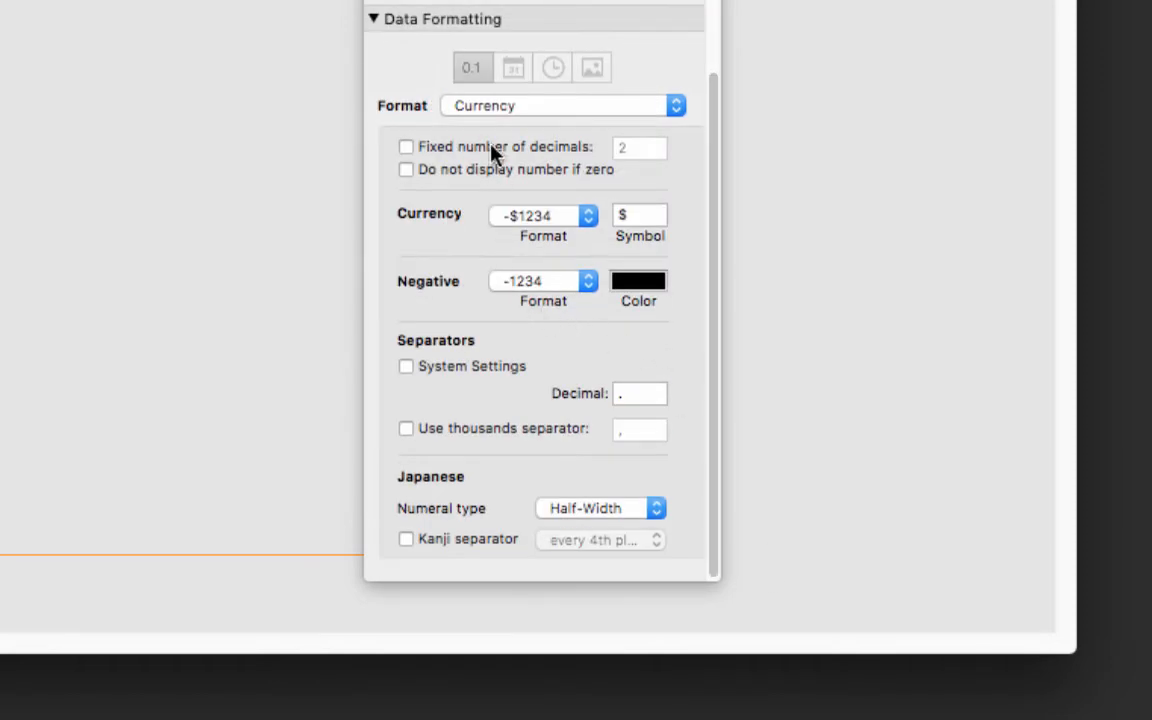
click(456, 148)
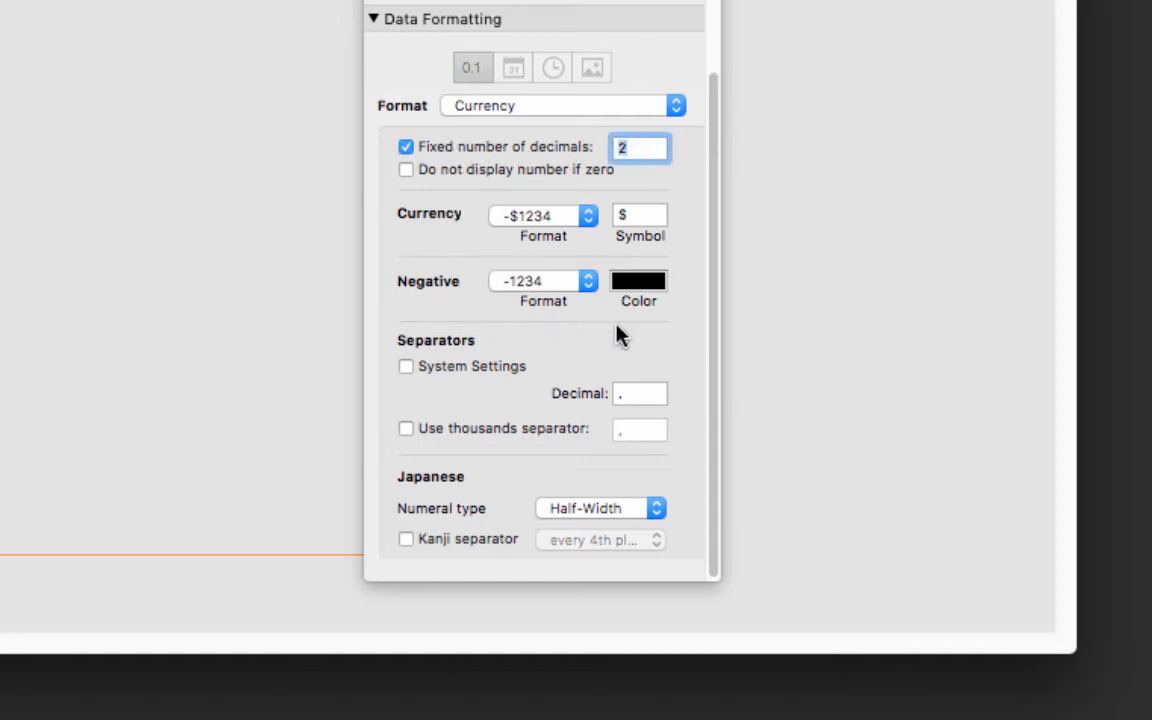
click(455, 428)
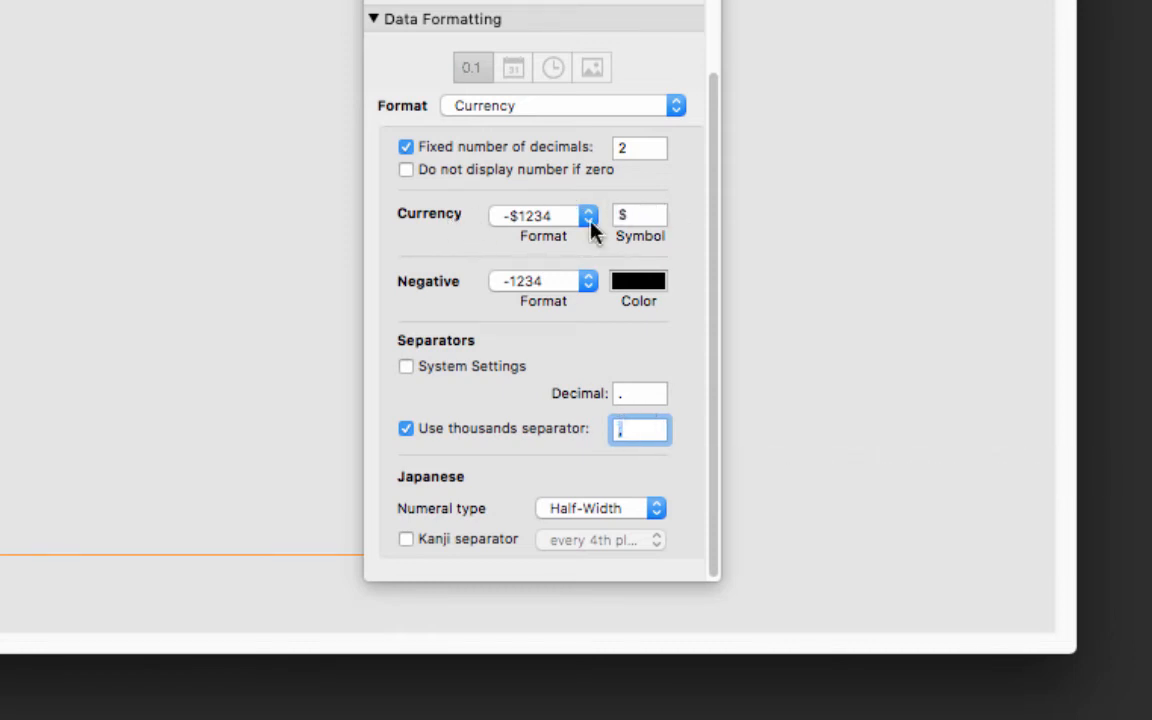
click(659, 214)
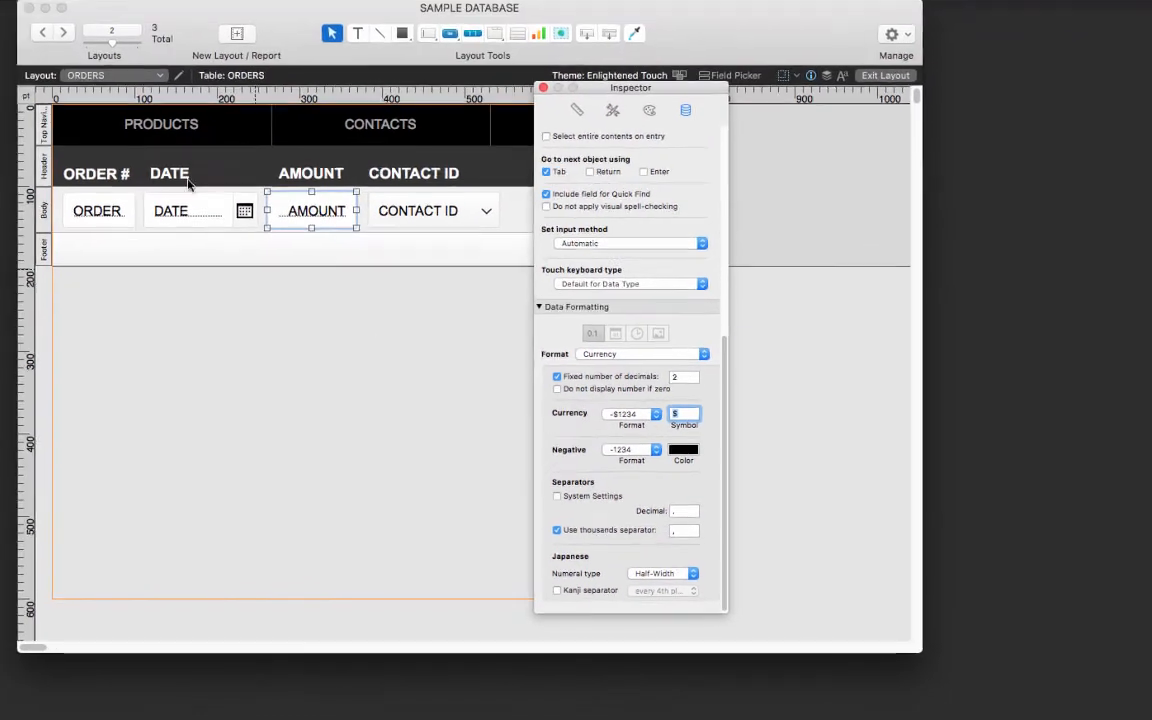
click(271, 9)
click(283, 30)
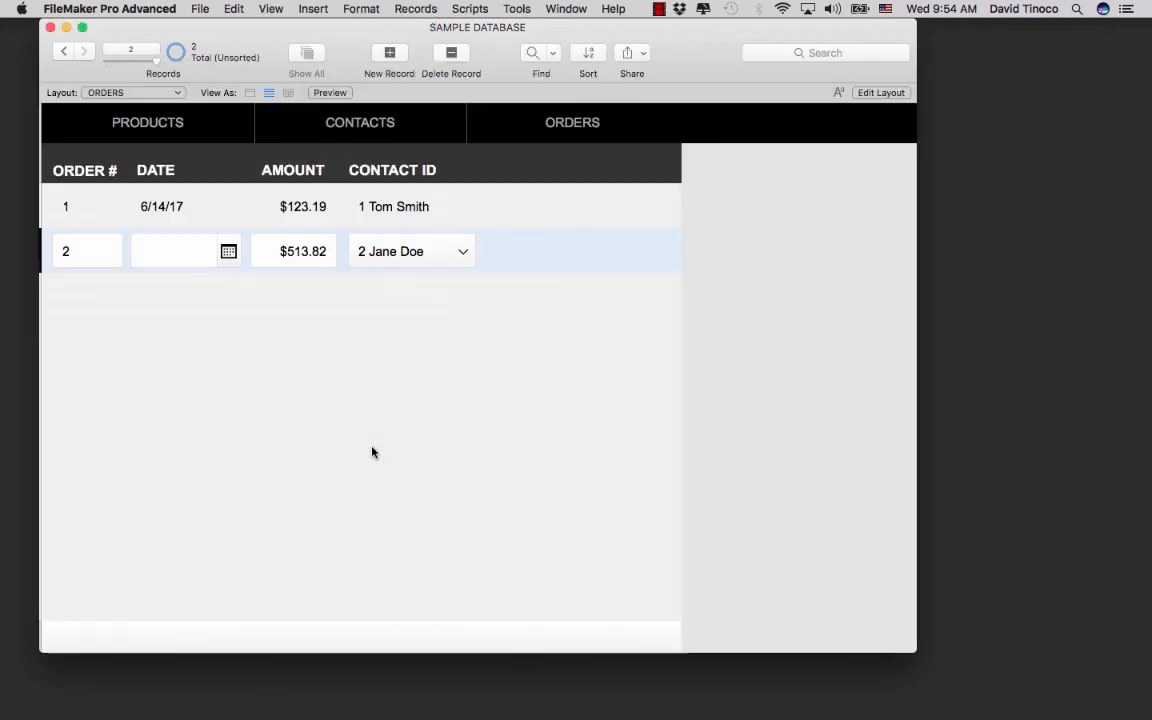
Check how the amounts of orders 1 and 2 display with and without the field being active.
click(295, 216)
click(288, 253)
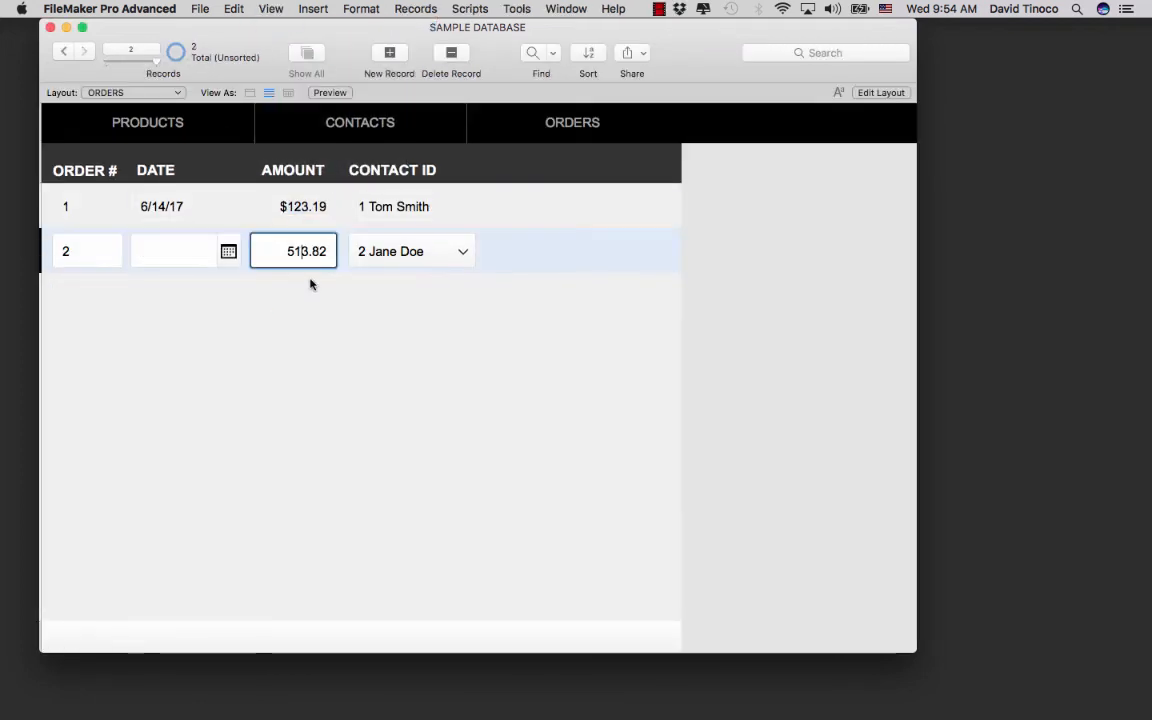
click(313, 300)
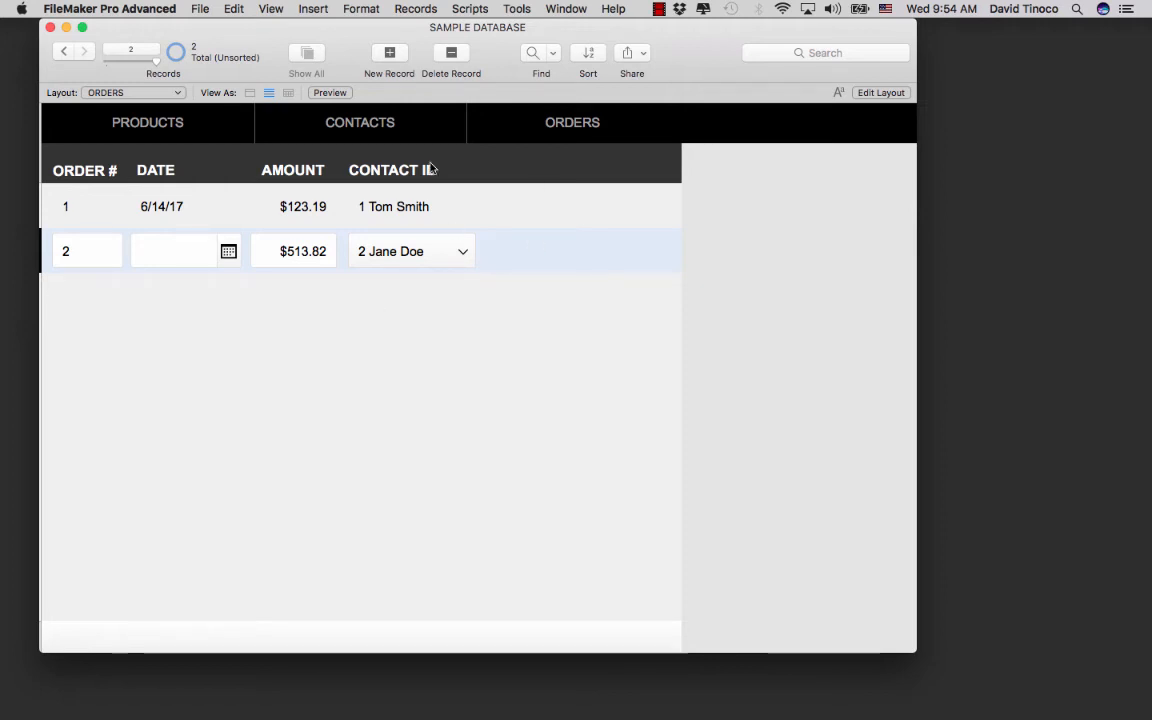
Add a third order record and set the date of order 2 to 6/12/17.
click(395, 52)
click(172, 296)
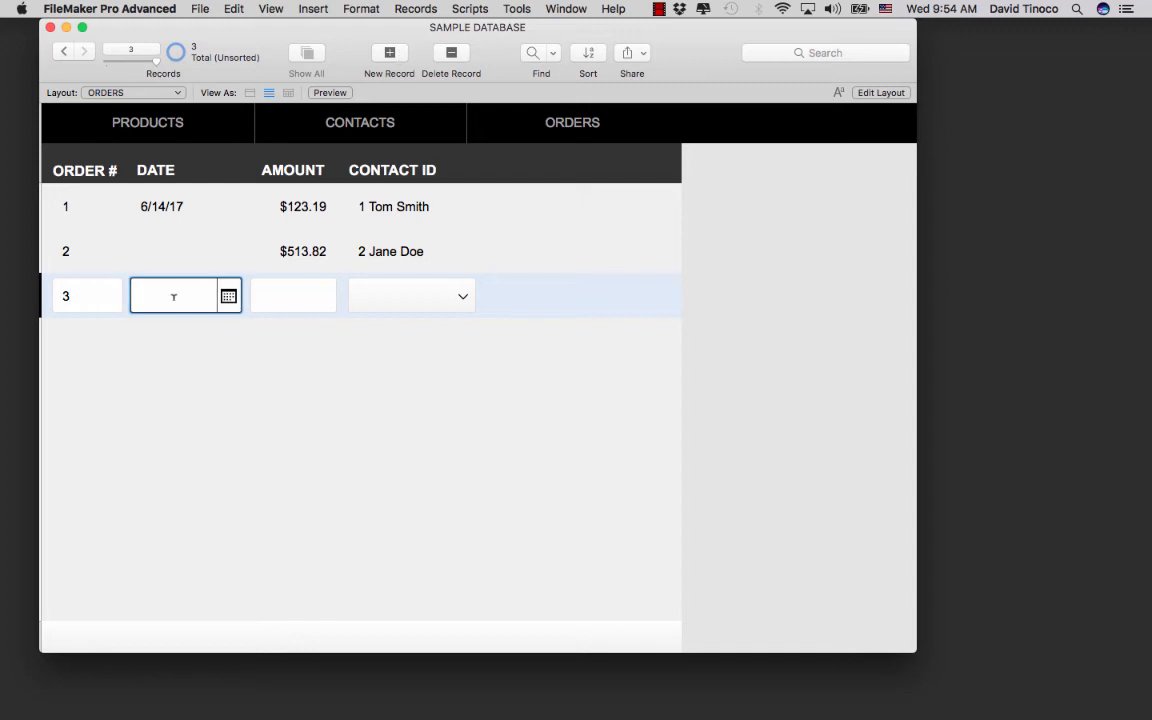
click(190, 251)
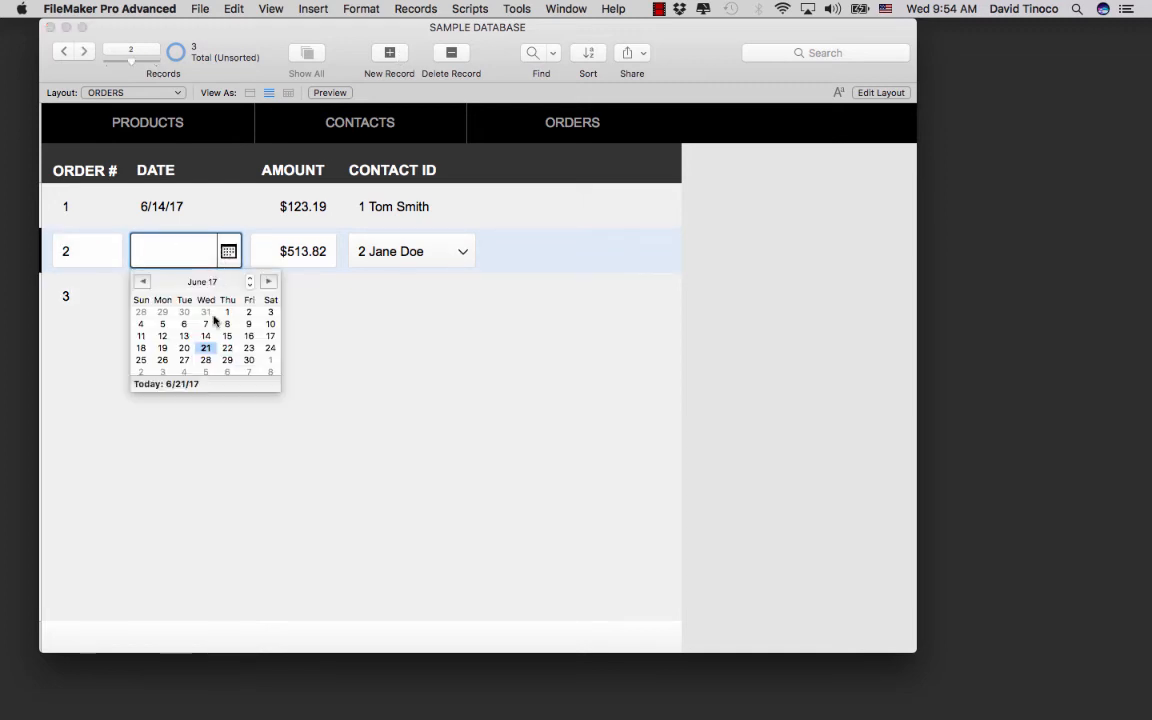
click(162, 336)
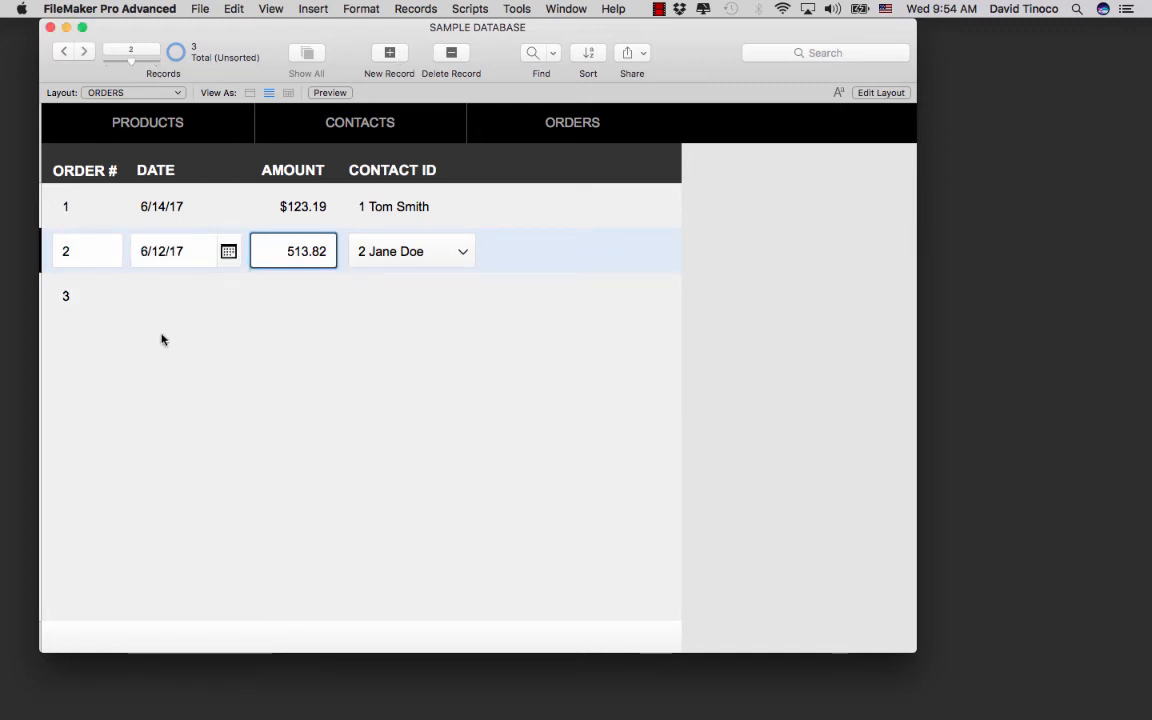
Fill in order 3 with the date 6/16/17, the amount 1082.76 and the contact with ID 1.
click(228, 296)
click(218, 357)
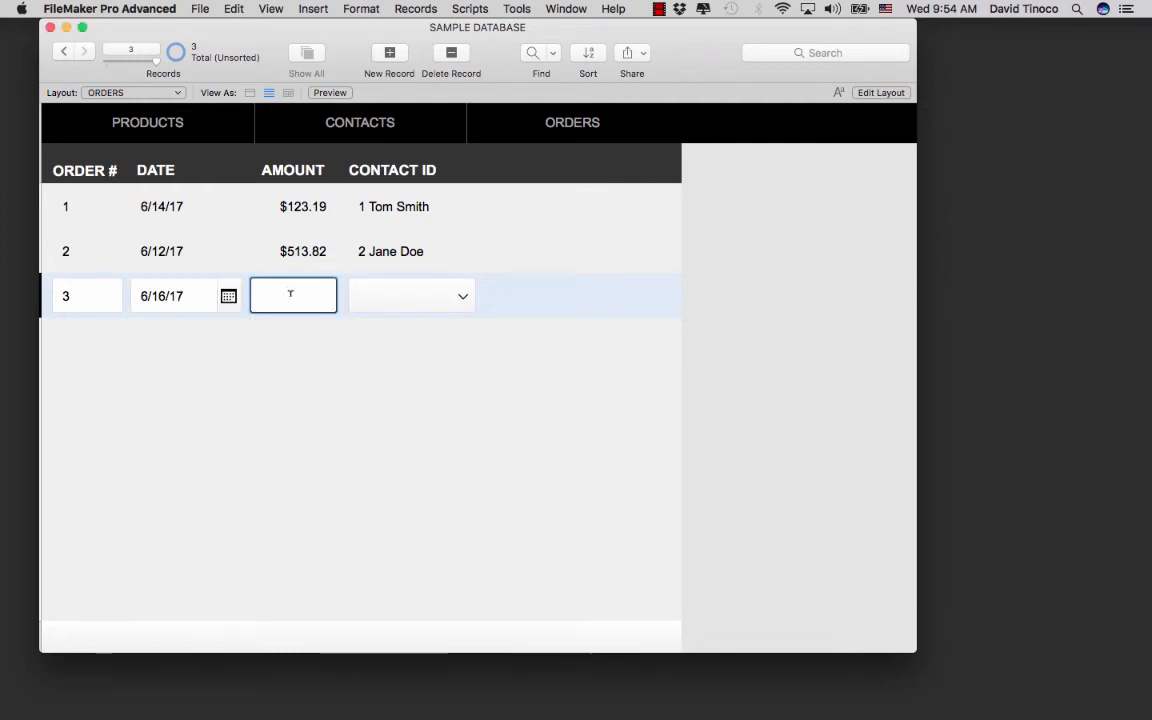
text(1,082.76)
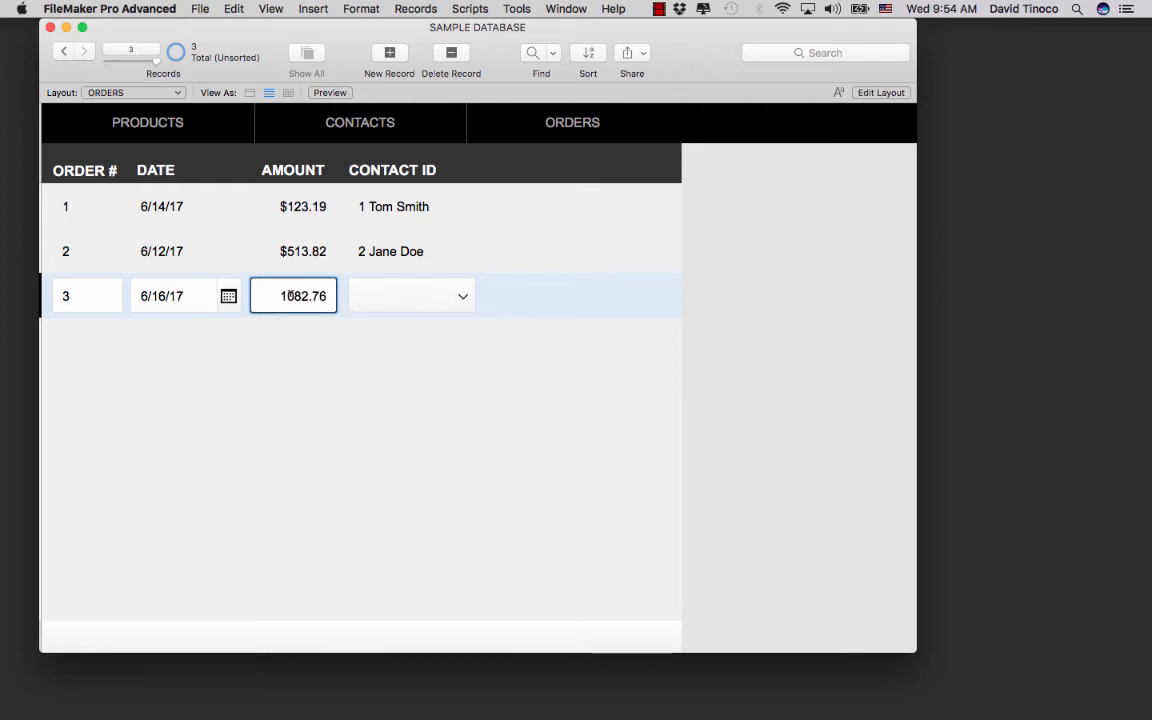
click(484, 412)
click(424, 294)
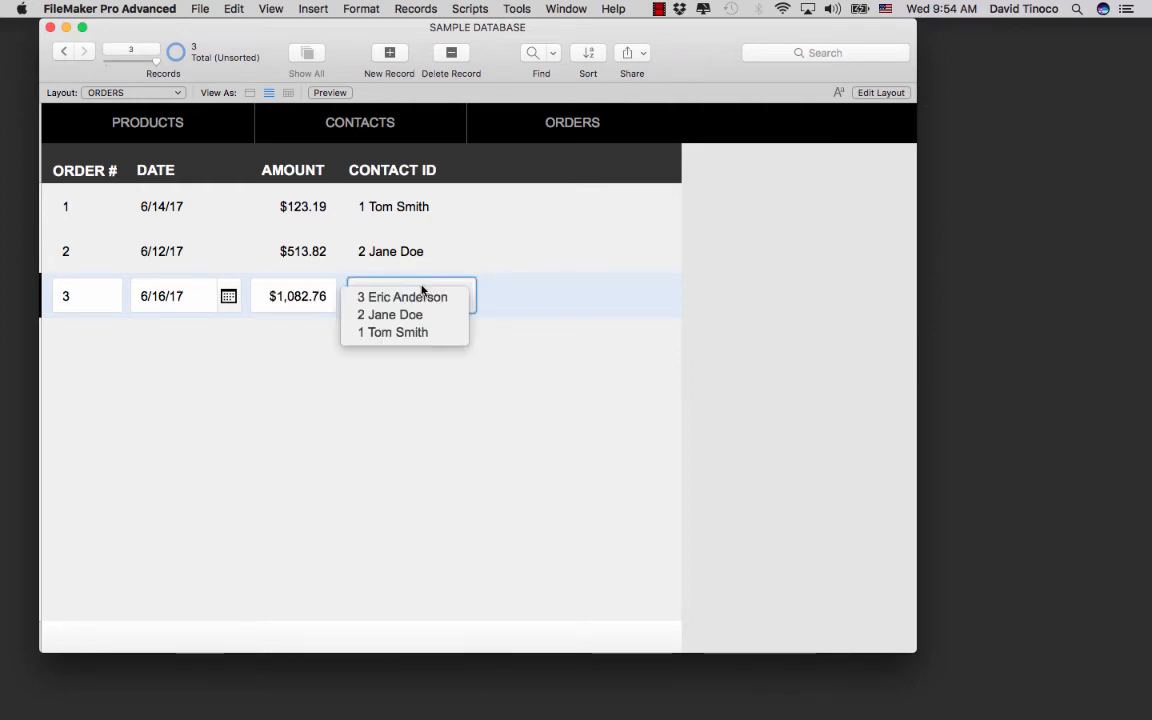
click(433, 333)
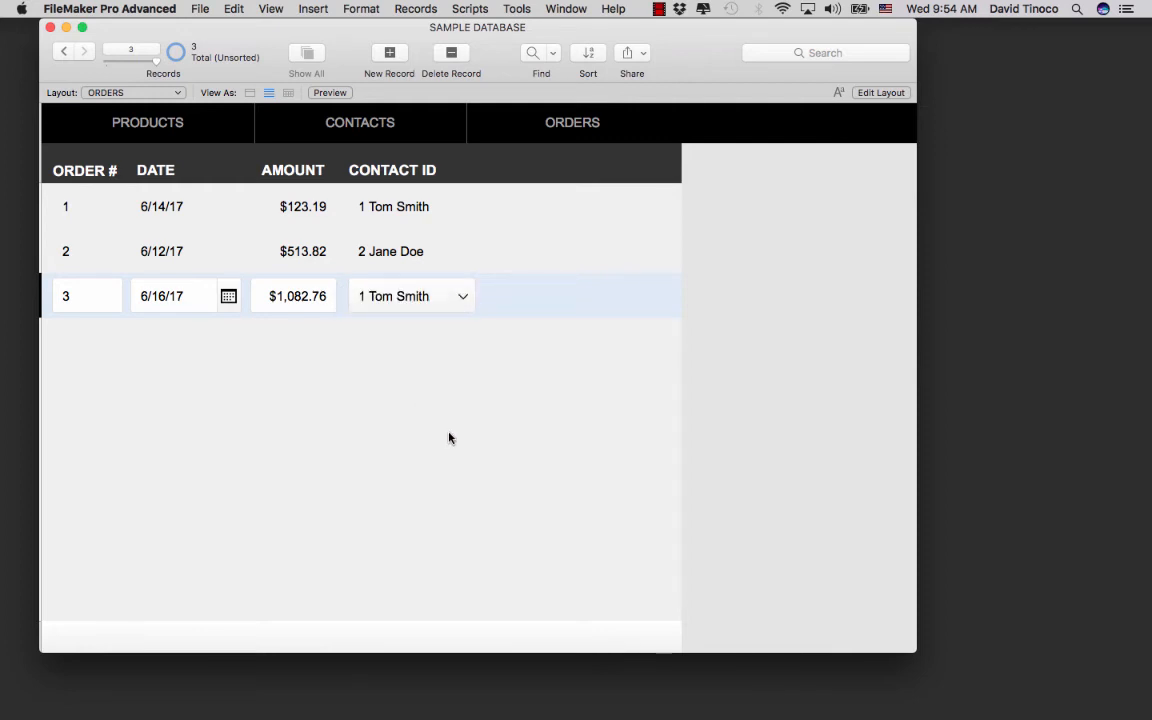
Review the date and order number fields of the three orders, ending on order 3 with no field active.
click(245, 212)
click(237, 249)
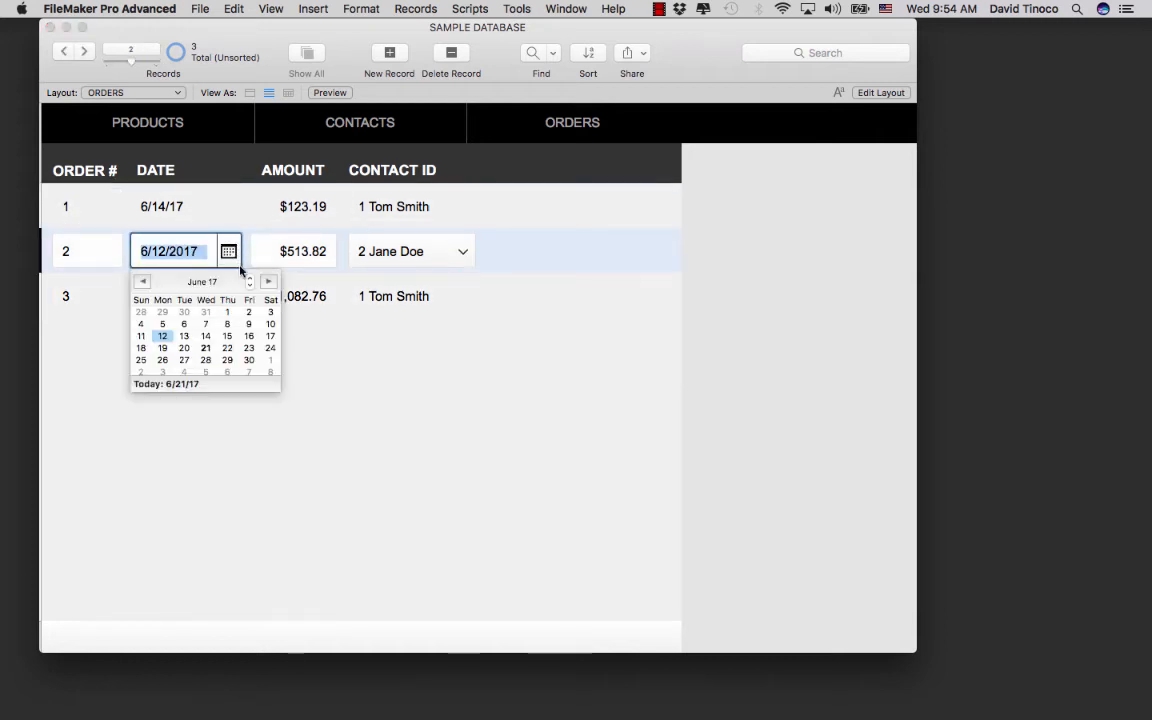
key(Escape)
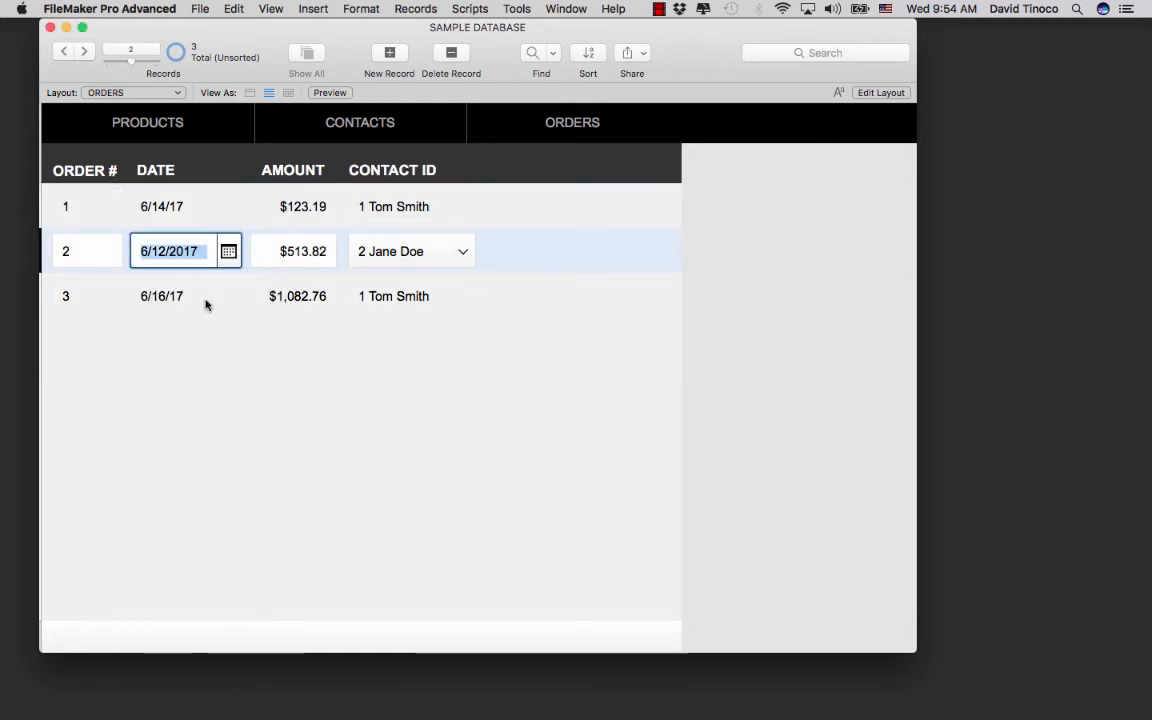
click(205, 300)
click(183, 208)
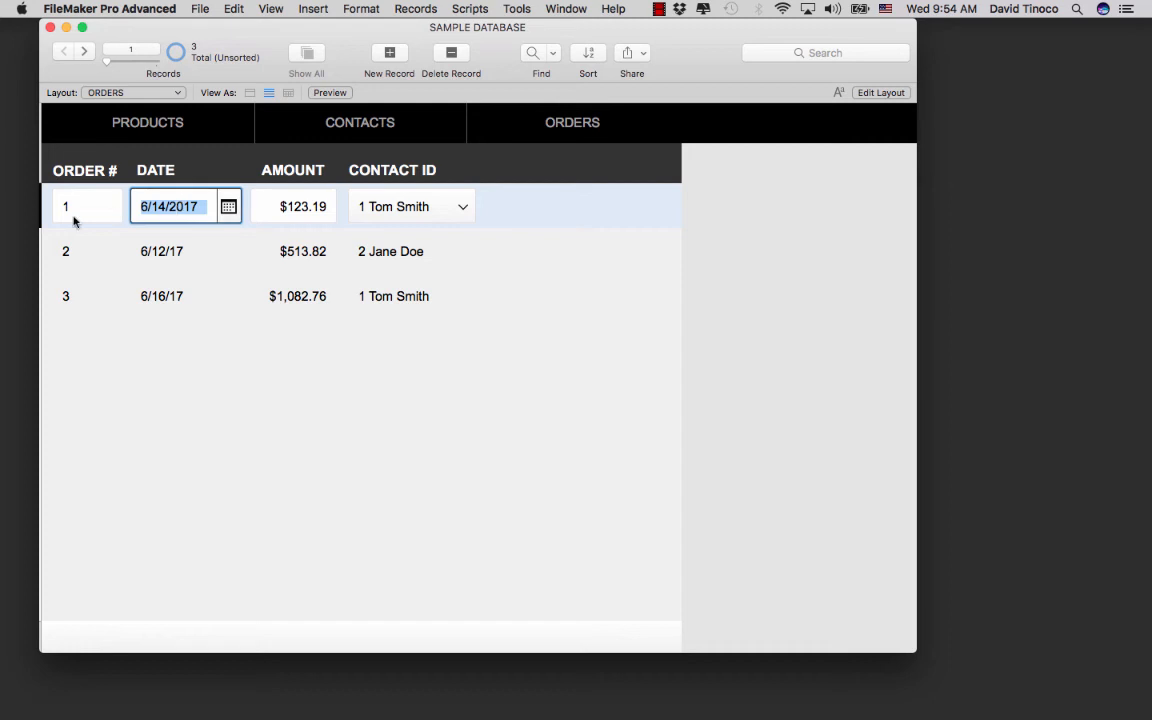
click(73, 221)
click(85, 250)
click(94, 298)
click(158, 392)
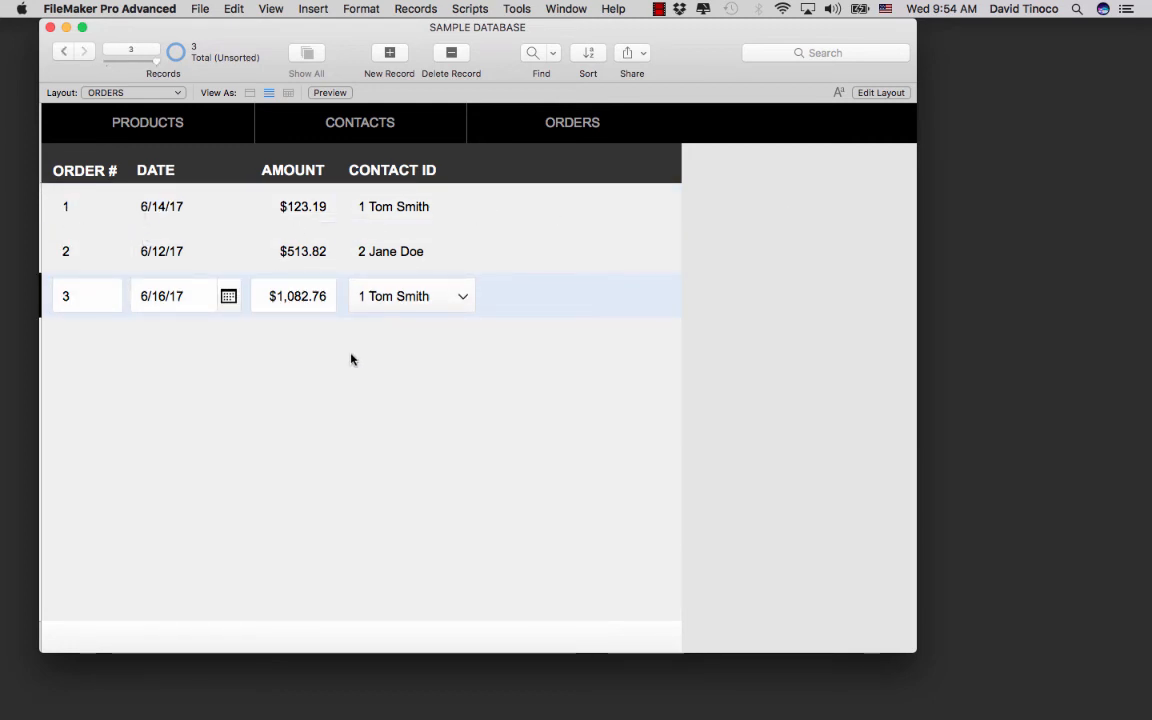
In the ORDERS layout's Body part definition, turn on the alternate row state.
click(268, 9)
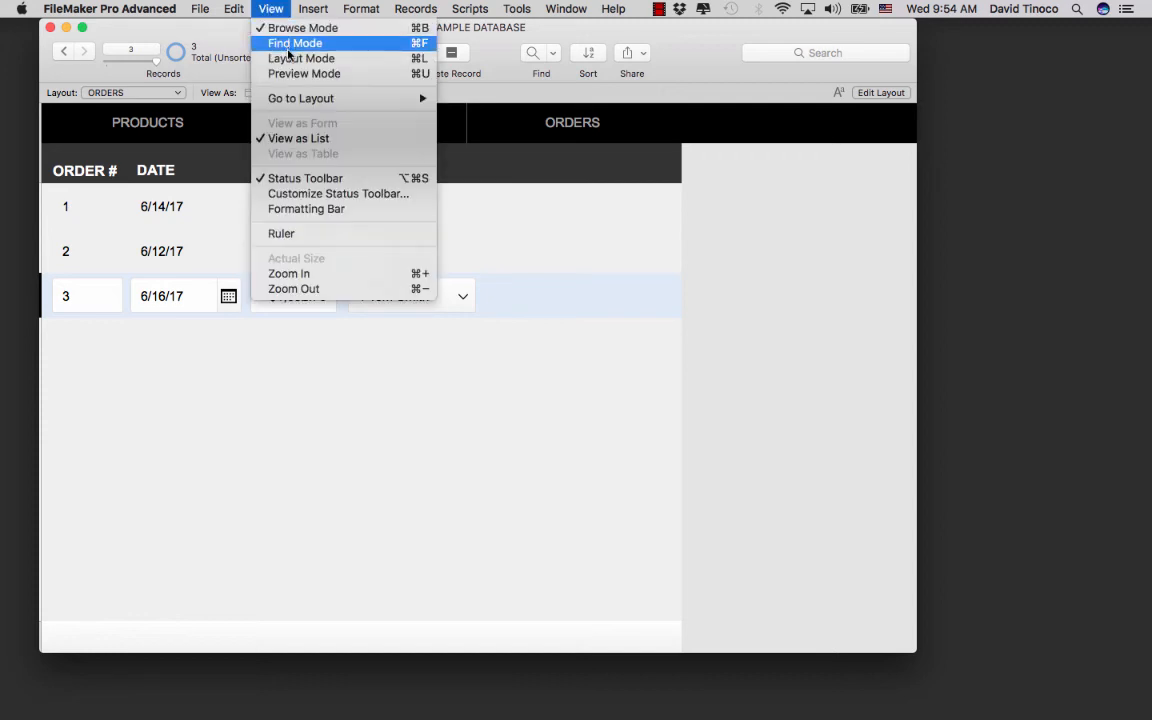
click(291, 60)
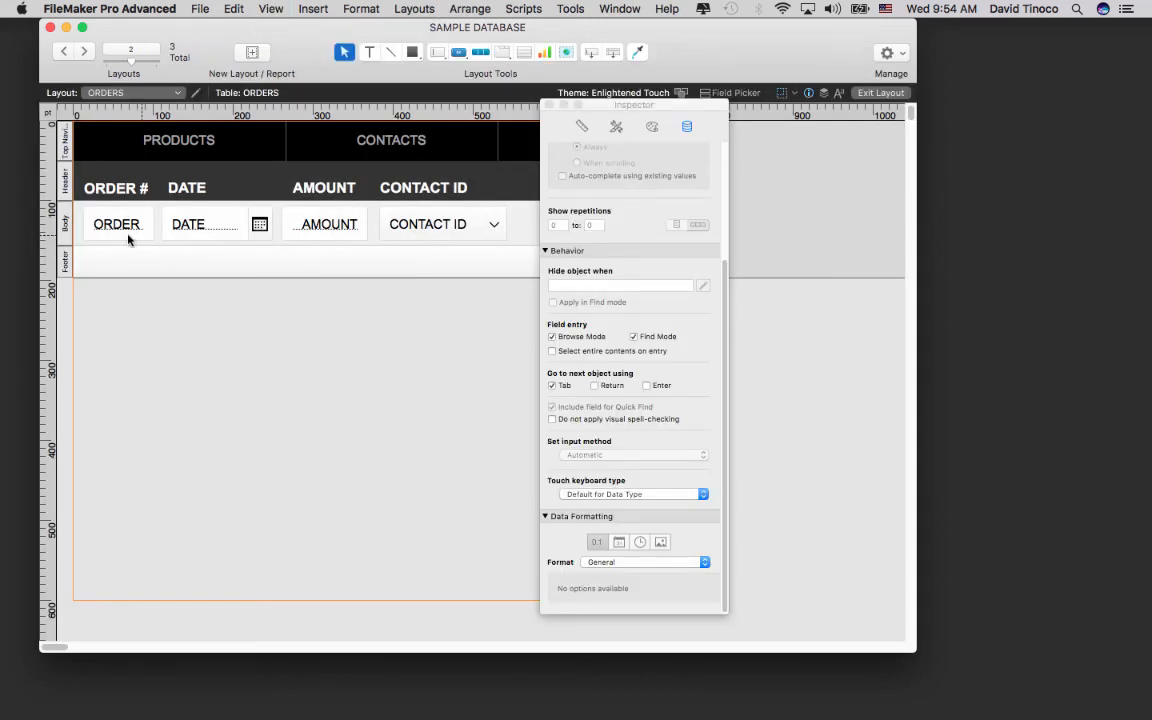
double_click(66, 226)
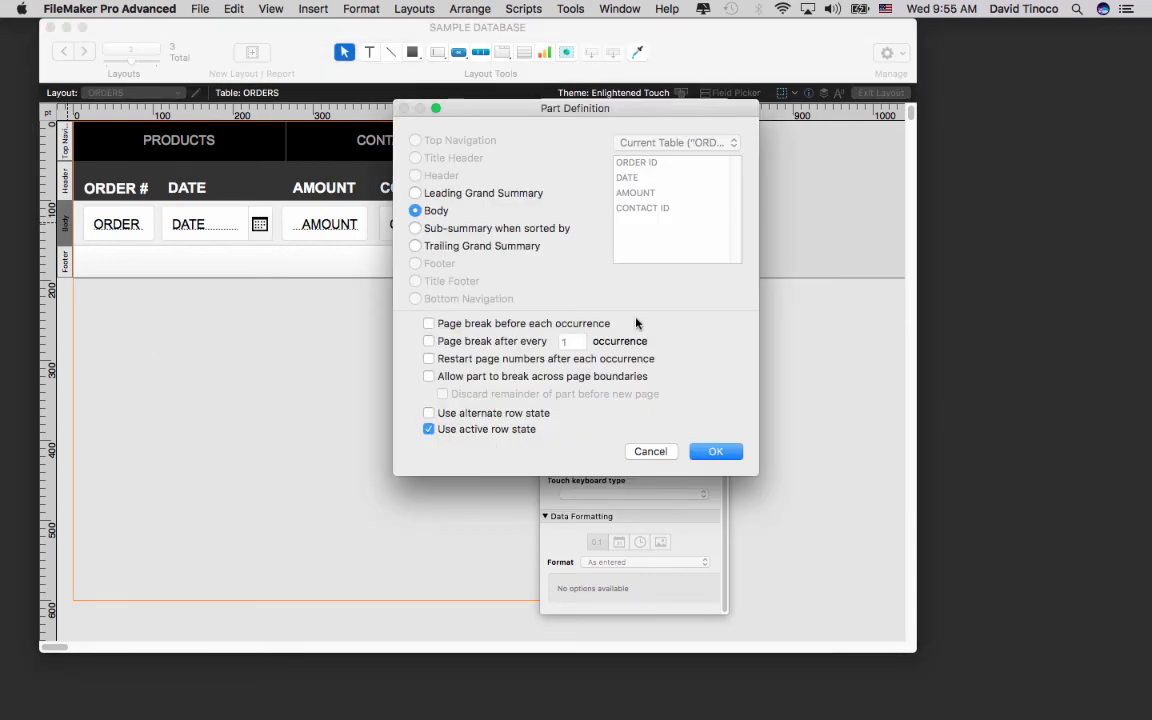
drag(629, 115, 532, 78)
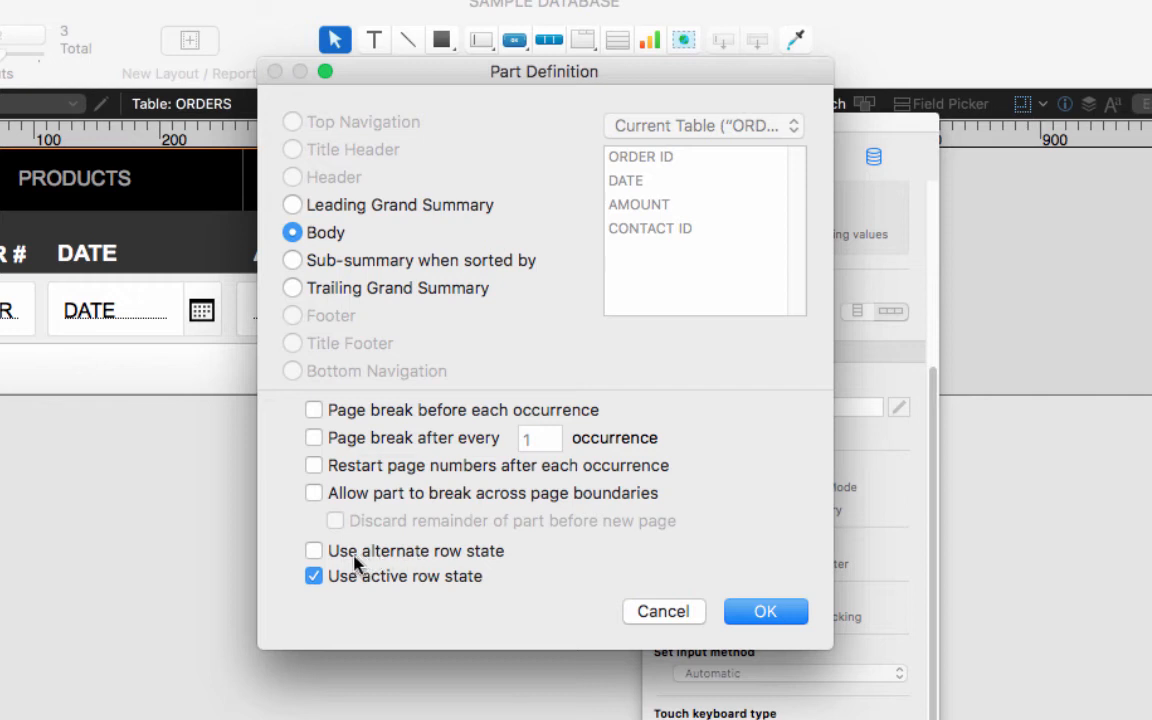
click(457, 553)
click(783, 616)
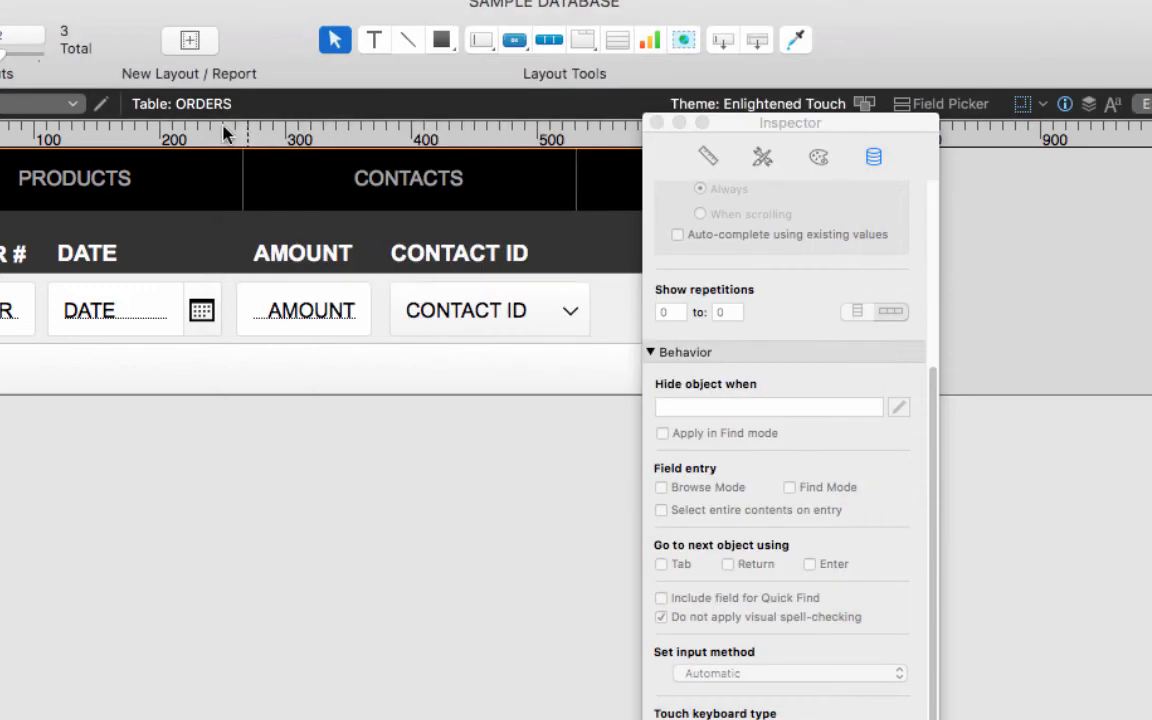
Return to Browse mode and make each order row active in turn to check the alternating row shading.
click(175, 3)
click(218, 6)
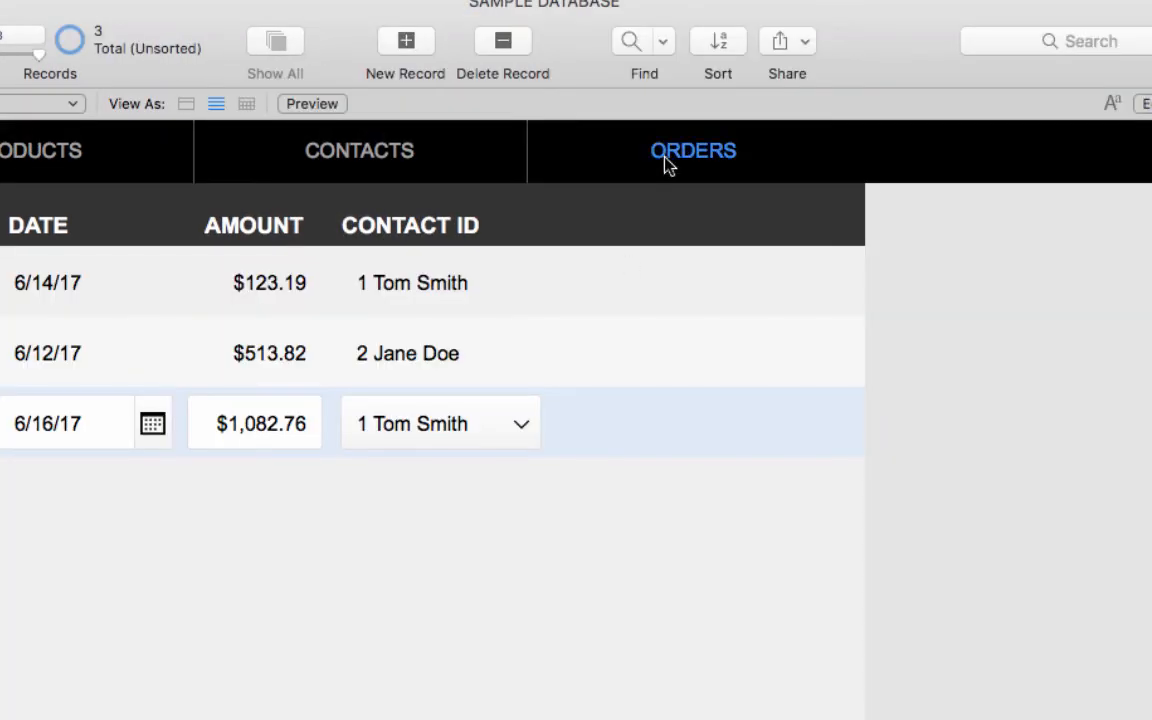
click(602, 285)
click(603, 358)
click(607, 440)
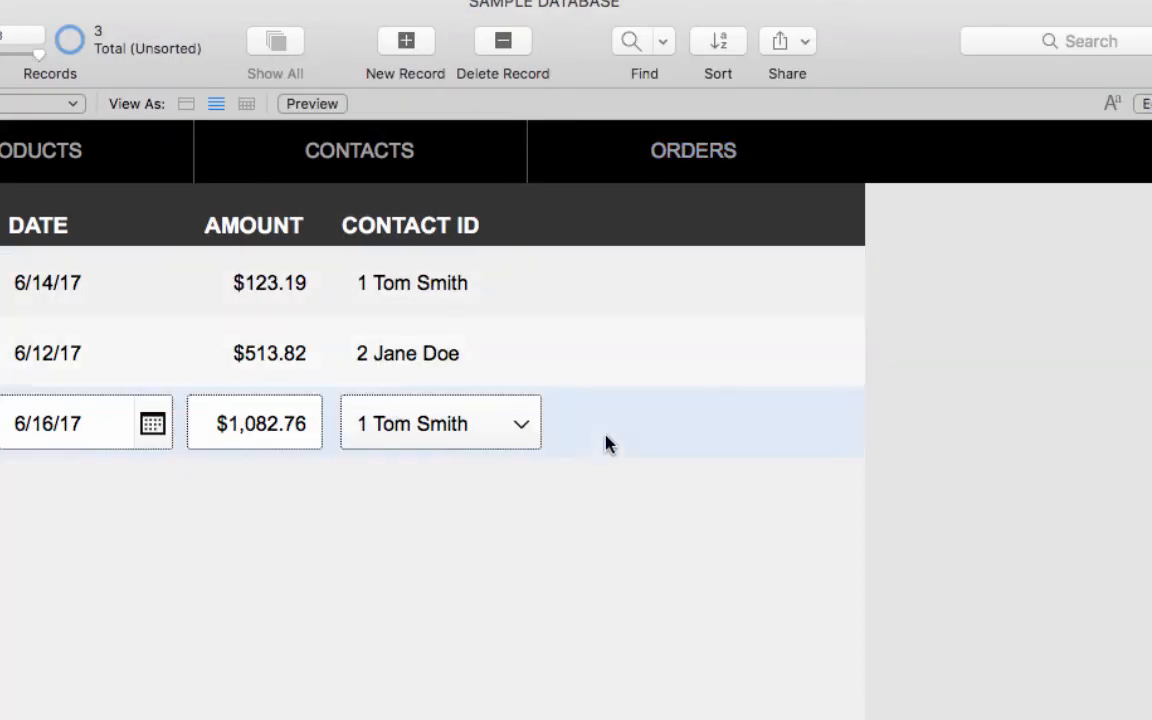
Add a fourth order record with the date 6/22/17, the amount 22.58 and the contact with ID 3.
click(407, 41)
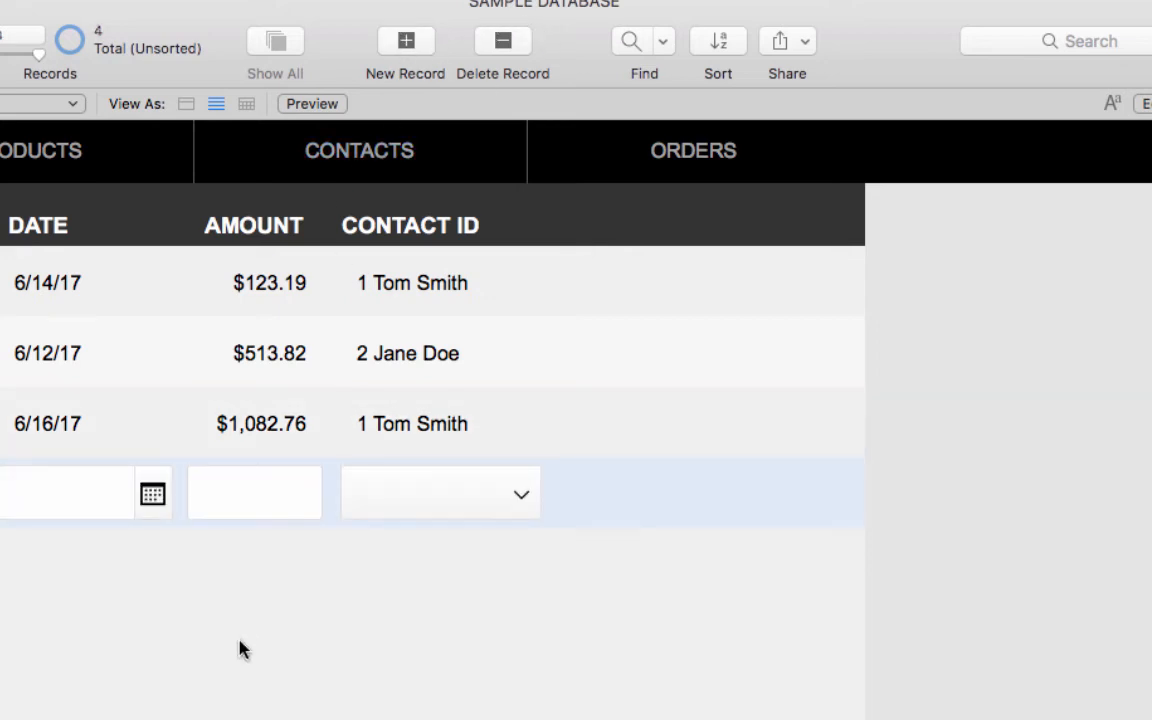
click(87, 487)
click(152, 494)
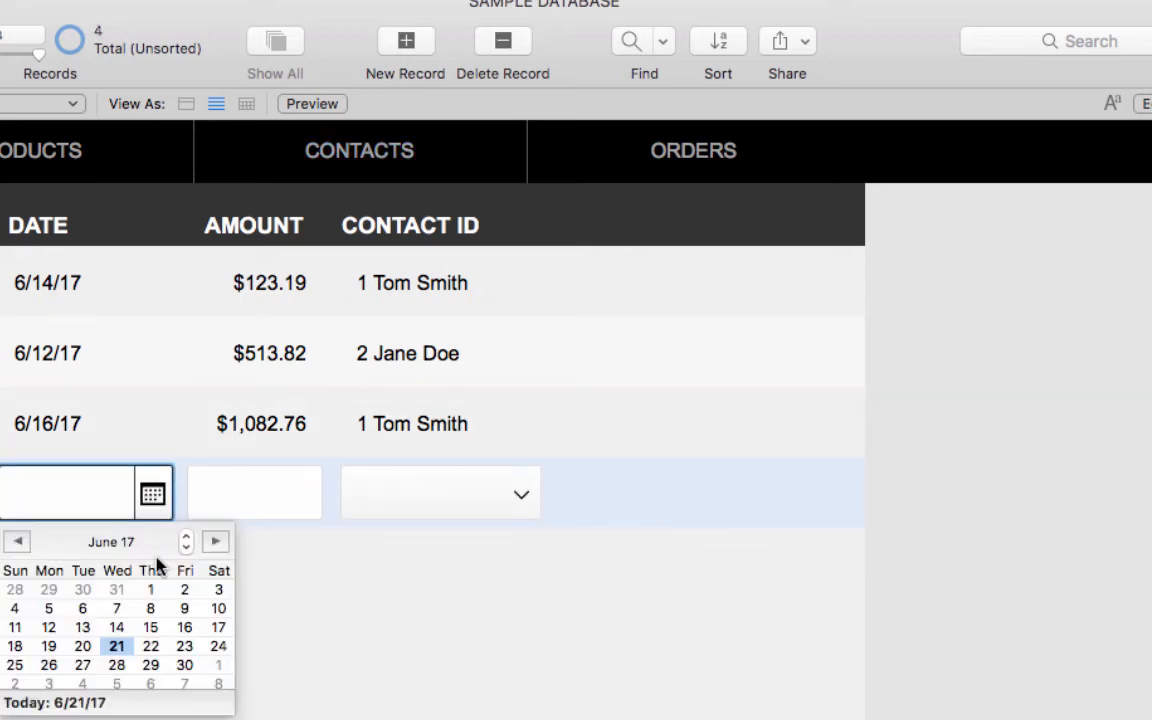
click(150, 646)
click(231, 501)
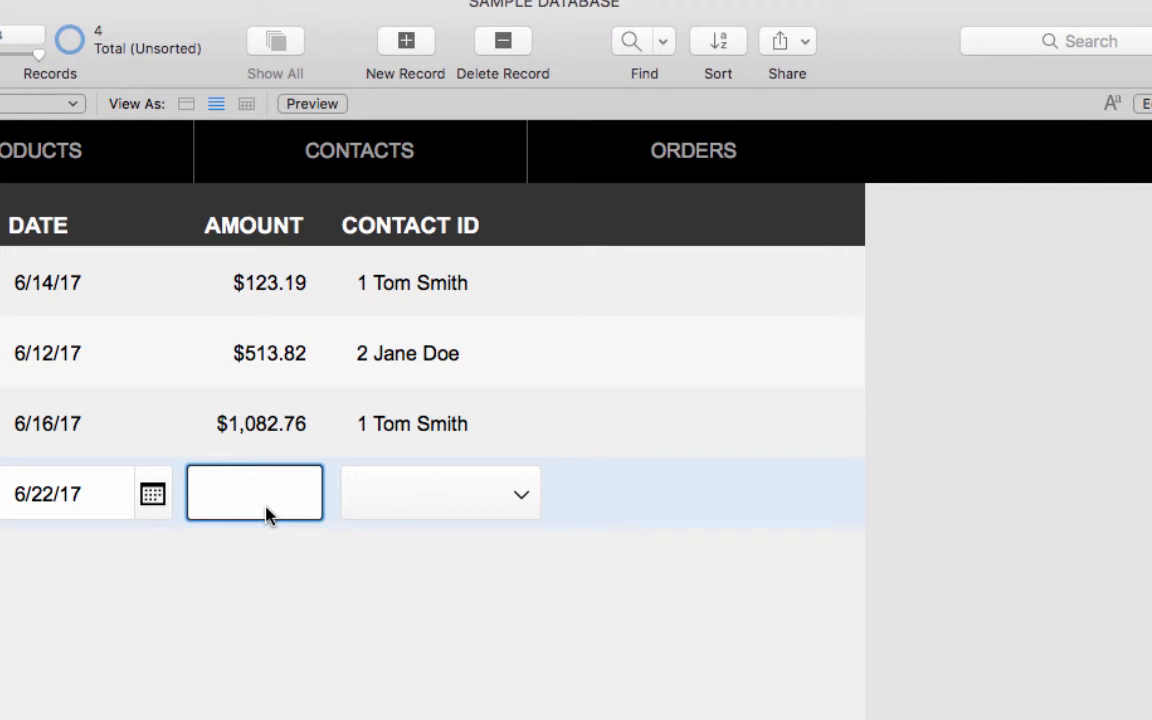
text(22.58)
click(483, 492)
click(483, 496)
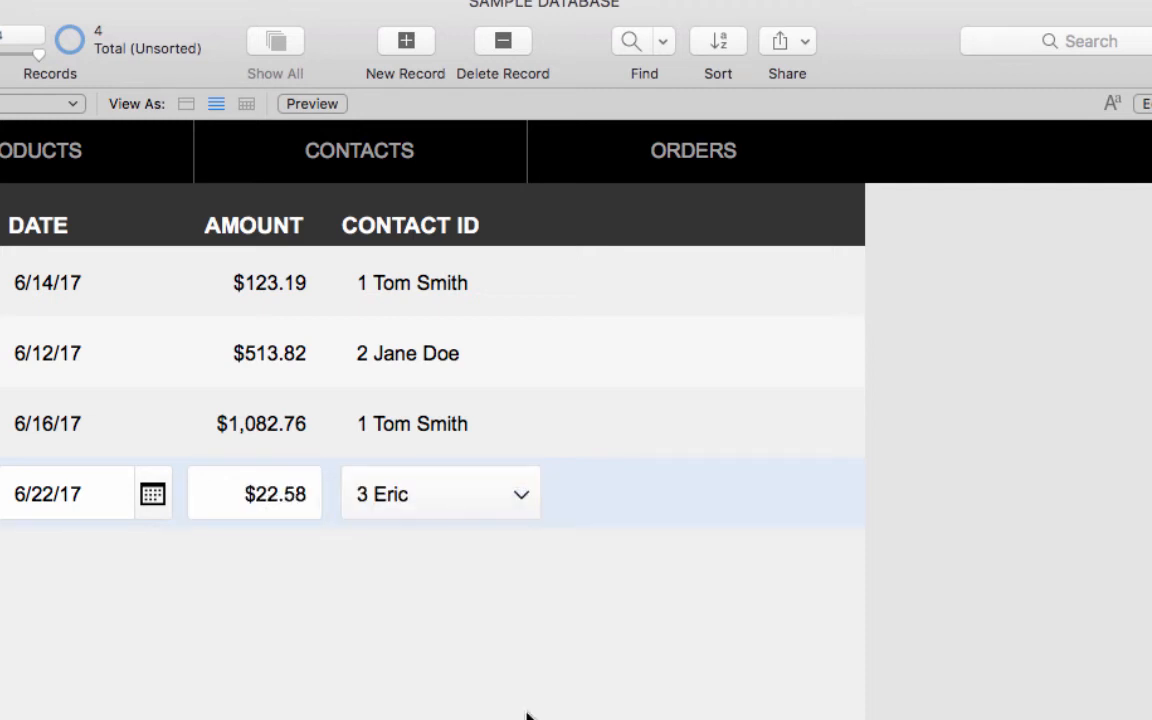
Widen the CONTACT ID field on the ORDERS layout so full contact names fit, and return to Browse mode.
key(super+l)
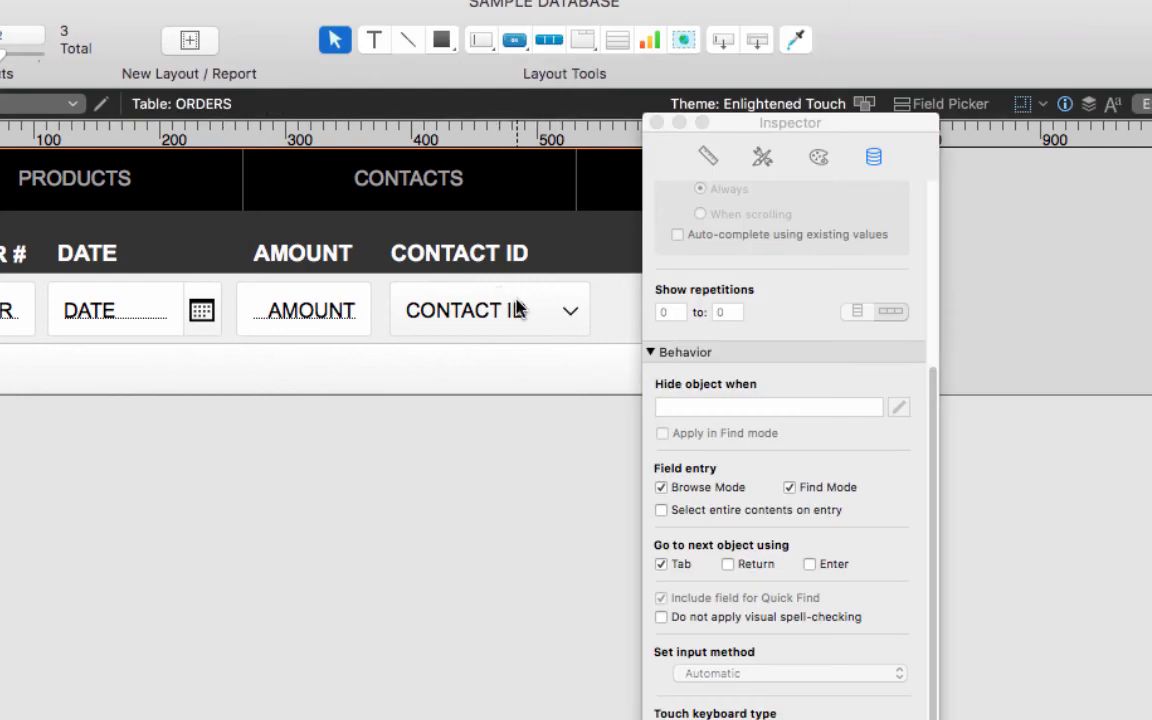
click(587, 308)
drag(587, 308, 679, 308)
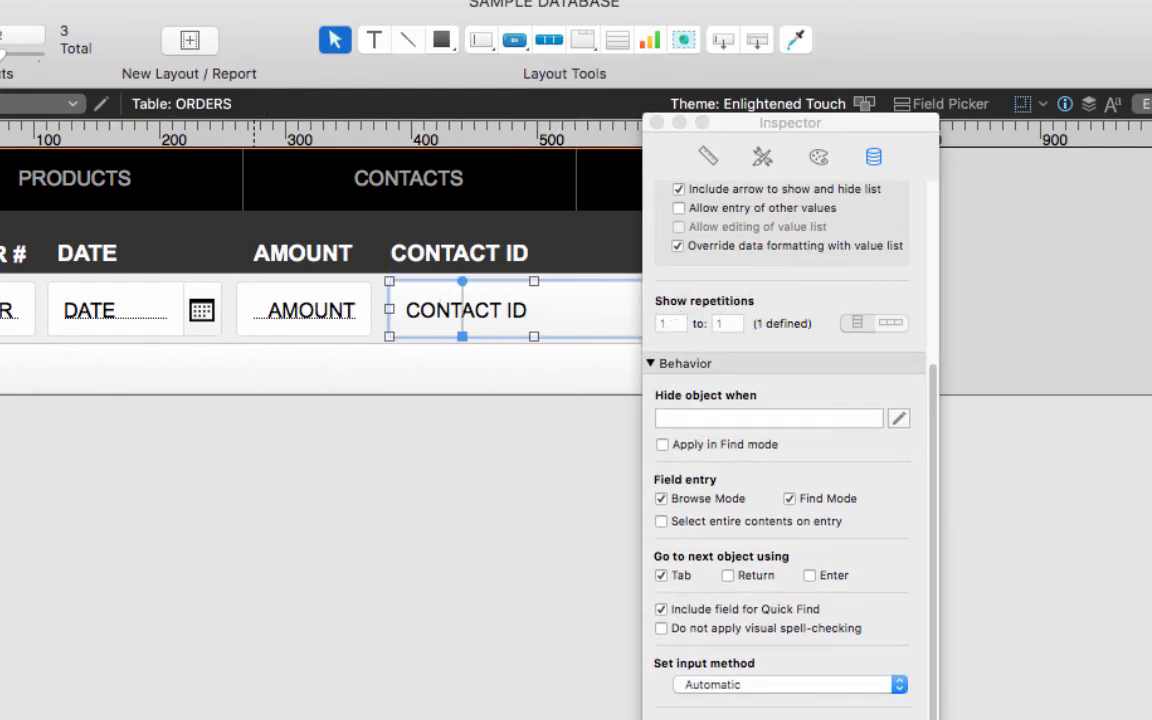
click(216, 0)
click(222, 3)
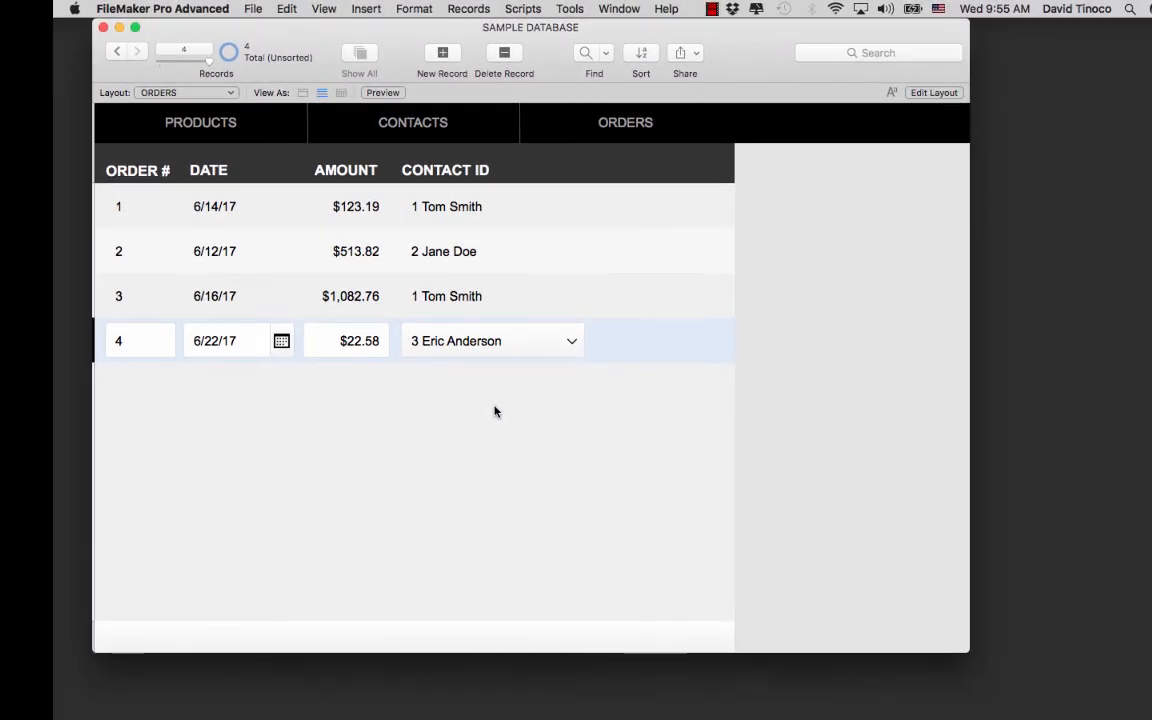
Go through the four order rows to examine the active row highlight together with the alternating shading.
click(625, 206)
click(669, 250)
click(665, 290)
click(663, 350)
click(648, 311)
click(656, 258)
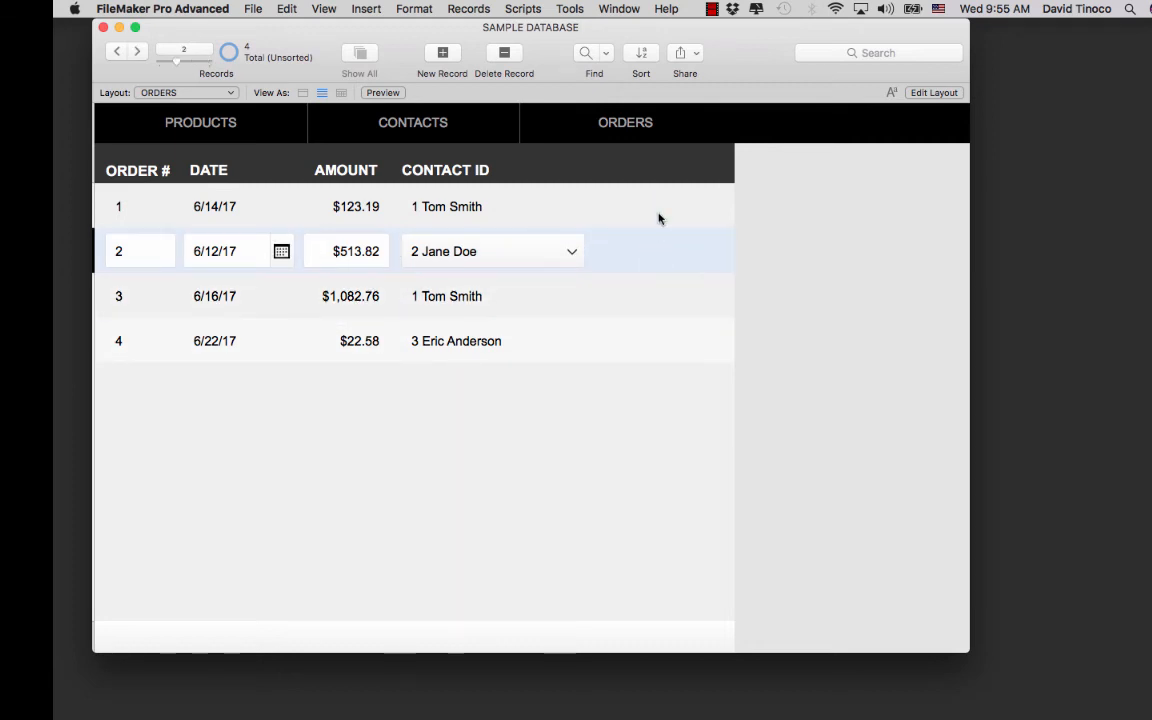
click(660, 217)
click(658, 263)
click(661, 300)
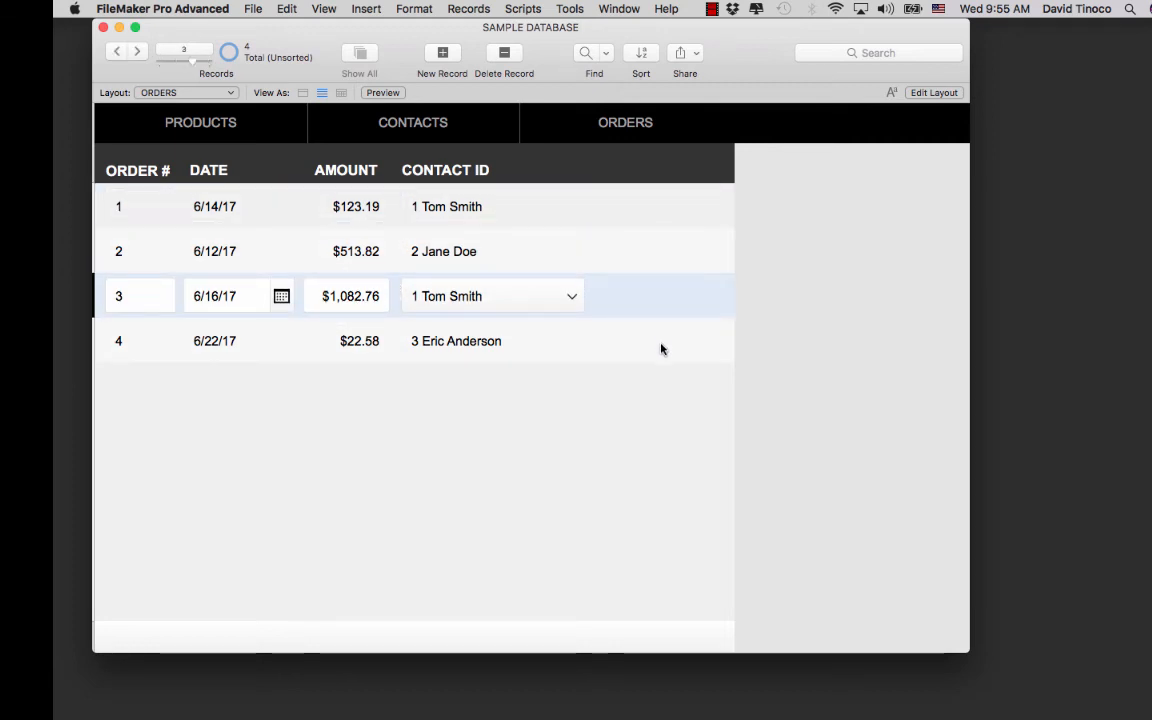
click(661, 348)
click(600, 252)
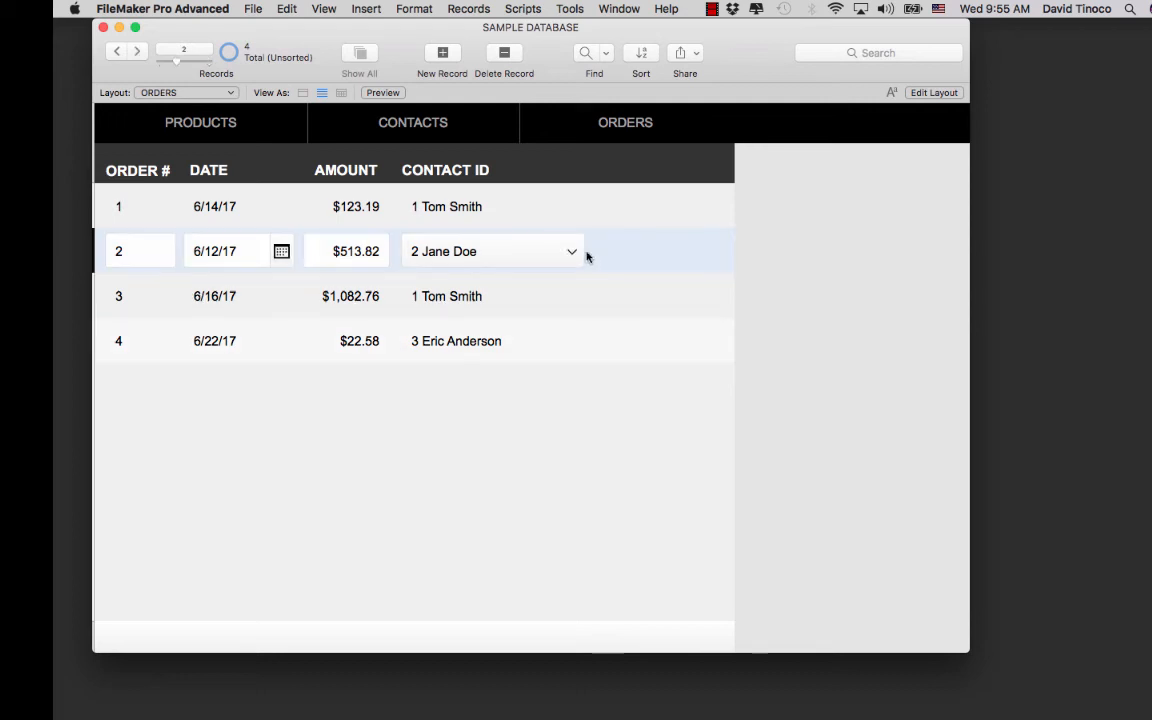
Turn off the active row state for the ORDERS layout's Body part and return to Browse mode.
click(316, 8)
click(344, 62)
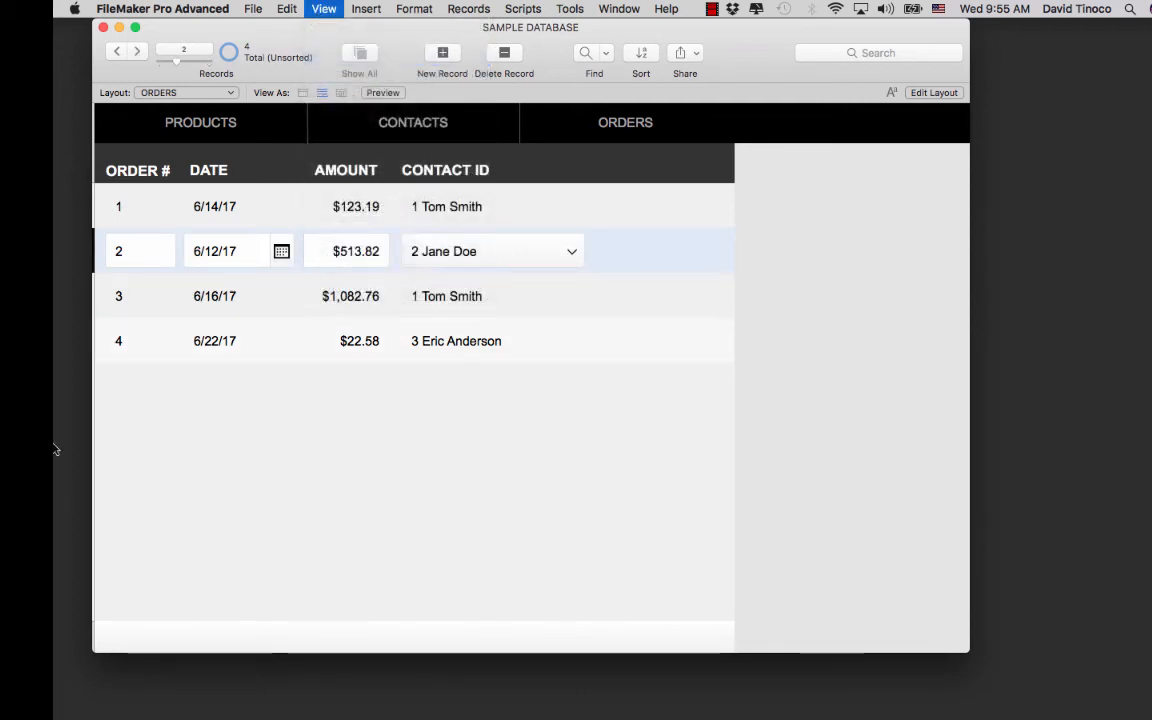
double_click(120, 231)
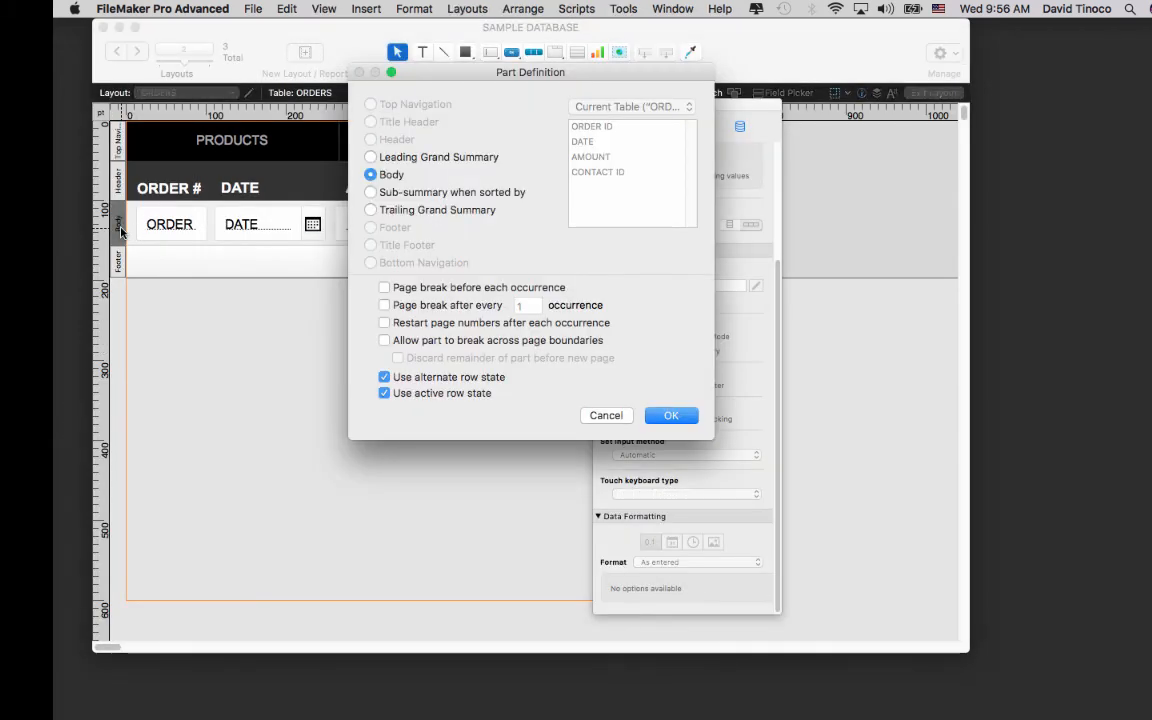
click(384, 394)
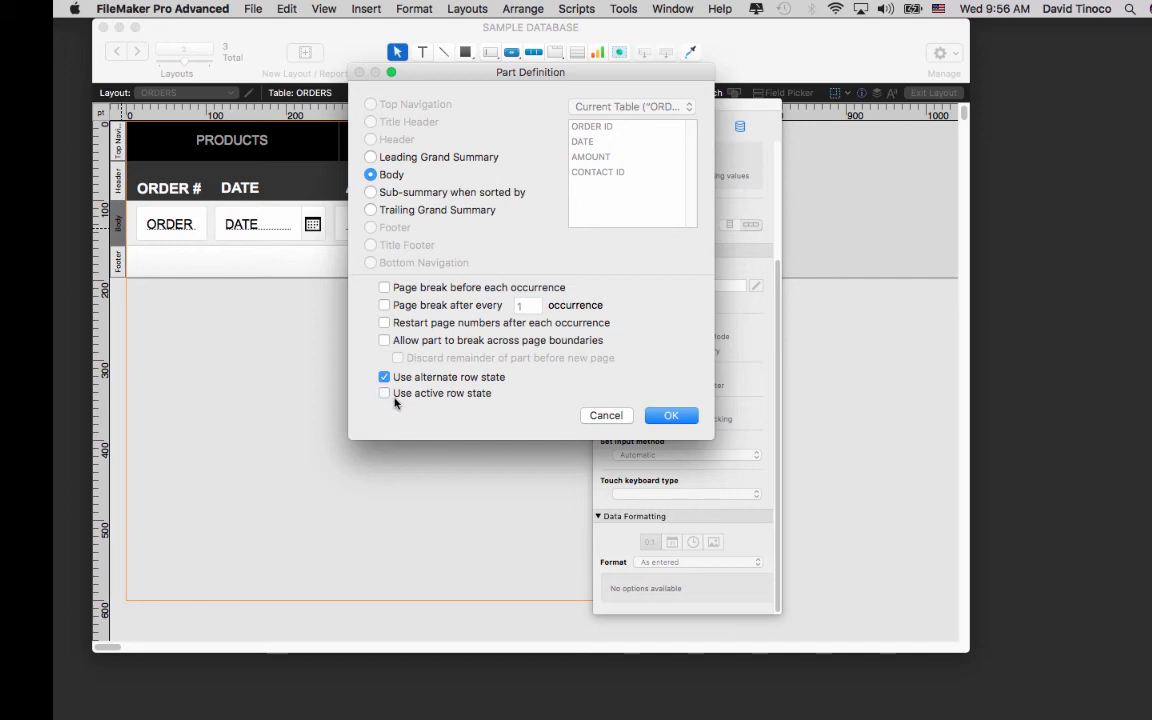
click(652, 416)
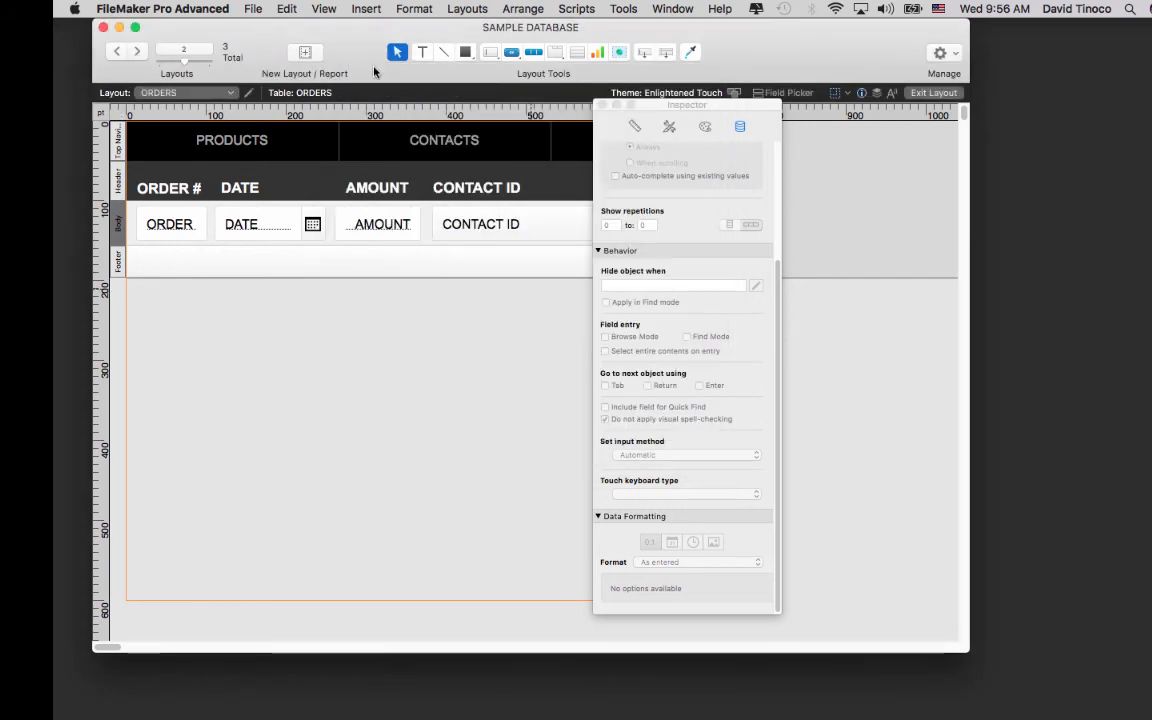
click(323, 8)
click(350, 28)
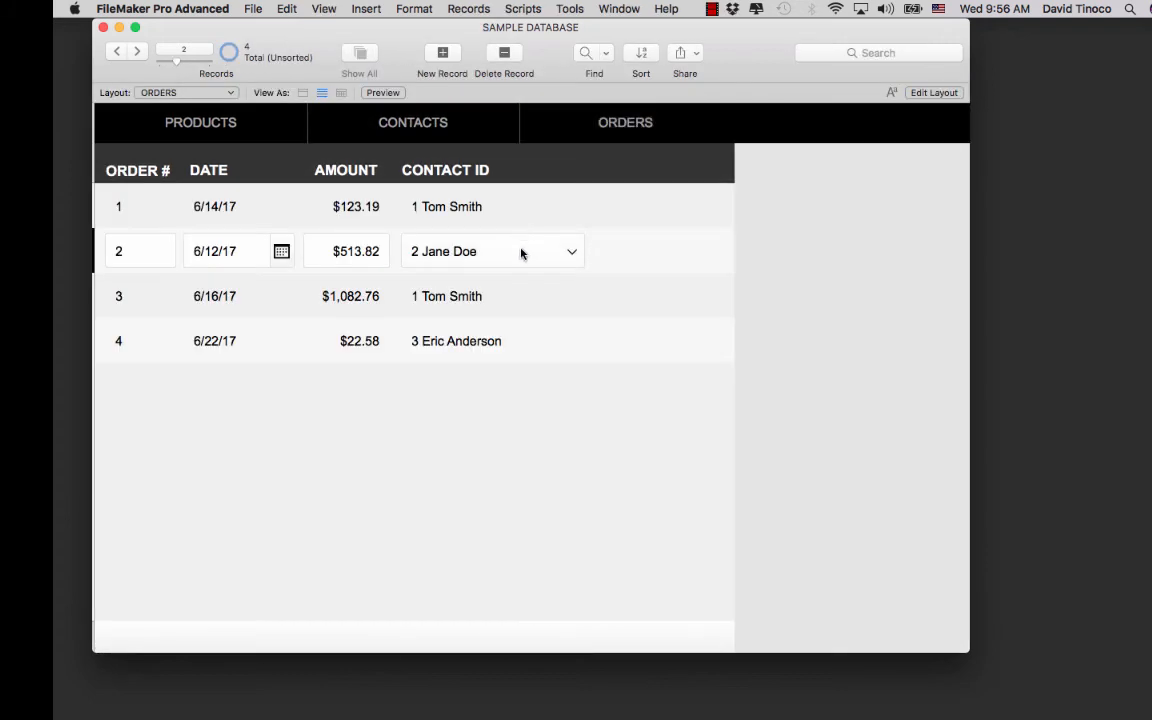
Go through the four orders to examine how the current row looks without the active row state, ending on order 1.
click(643, 218)
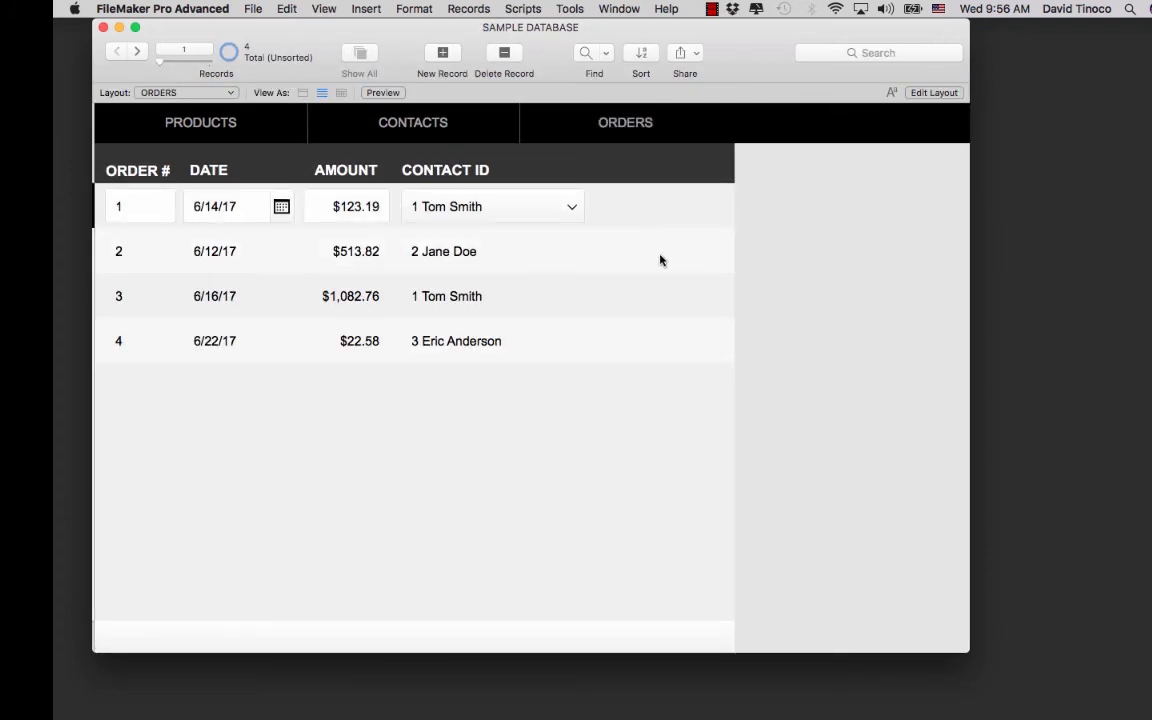
click(659, 258)
click(653, 300)
click(648, 345)
click(630, 301)
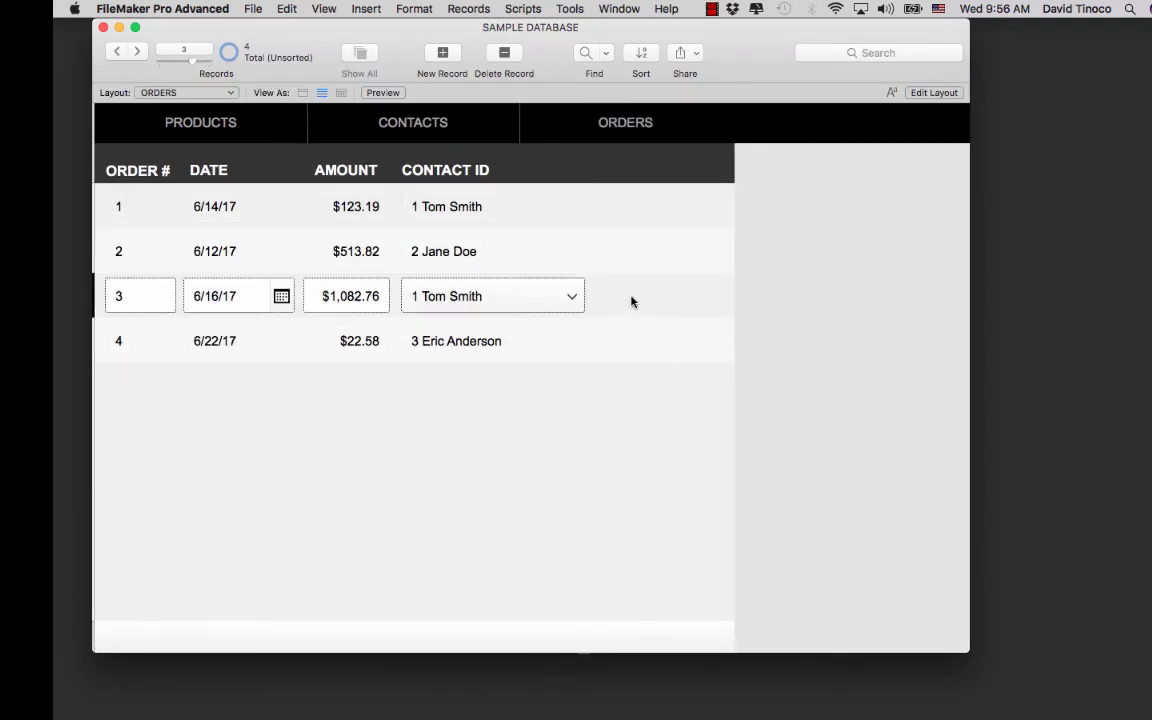
click(640, 260)
click(650, 204)
click(650, 252)
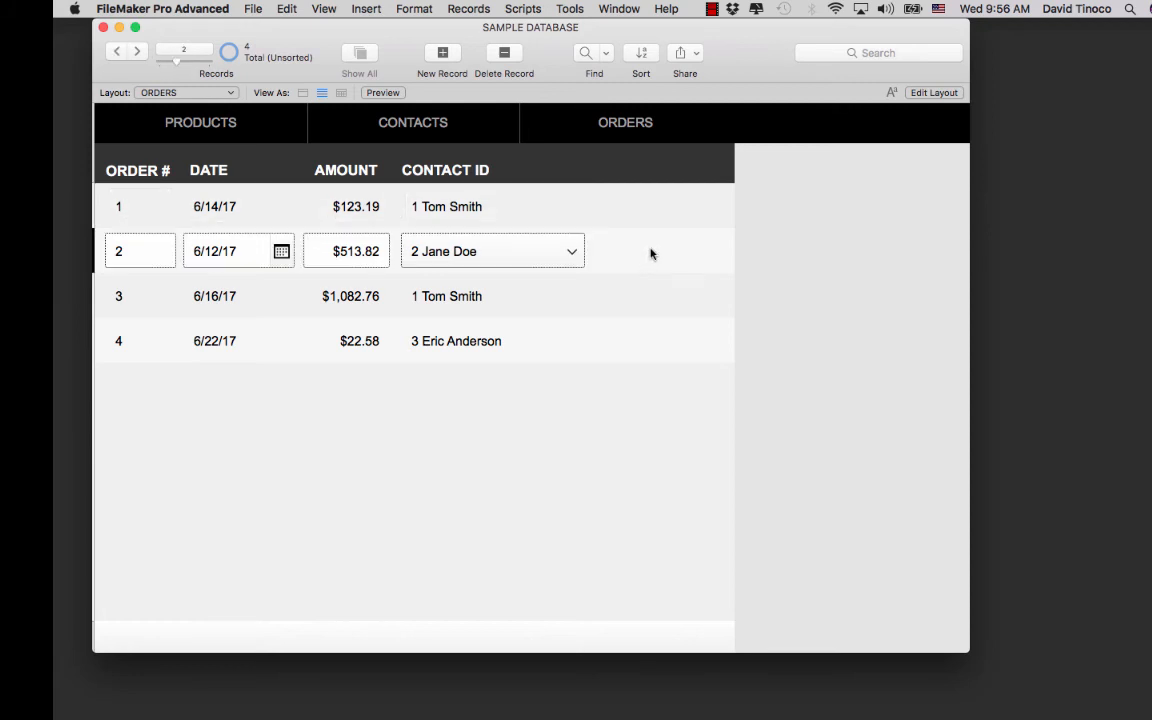
click(653, 300)
click(650, 345)
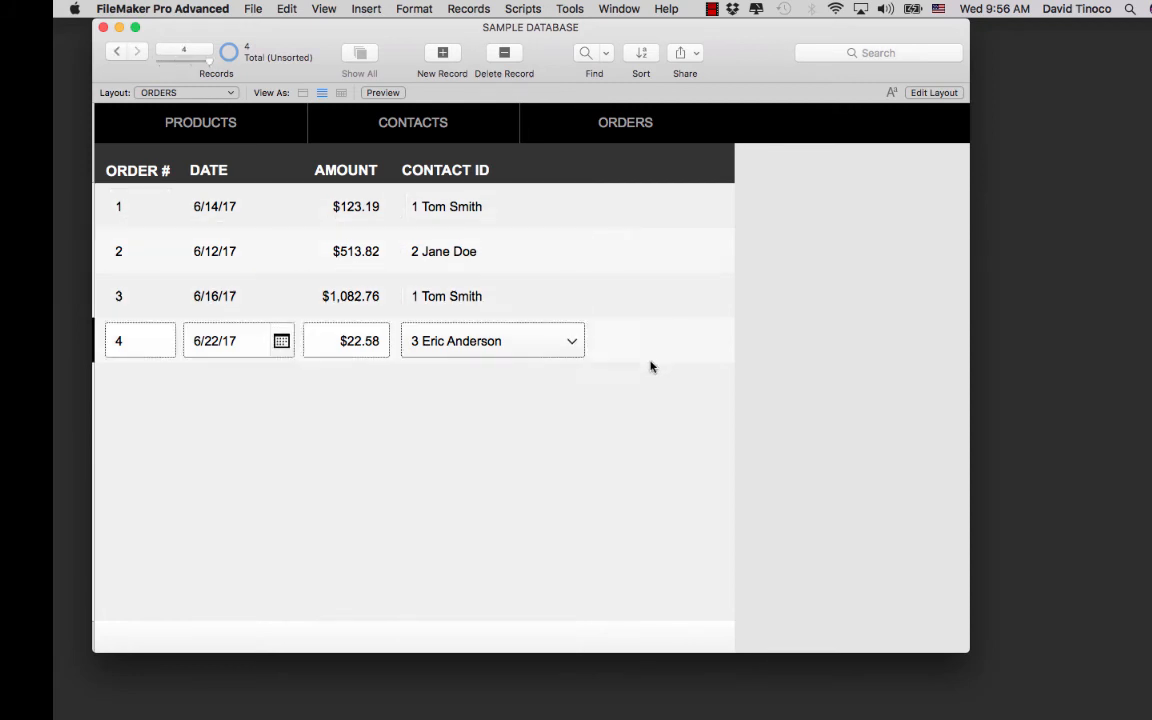
click(650, 206)
Change the CONTACT ID column heading on the ORDERS layout to CONTACT and view it in Browse mode.
key(super+l)
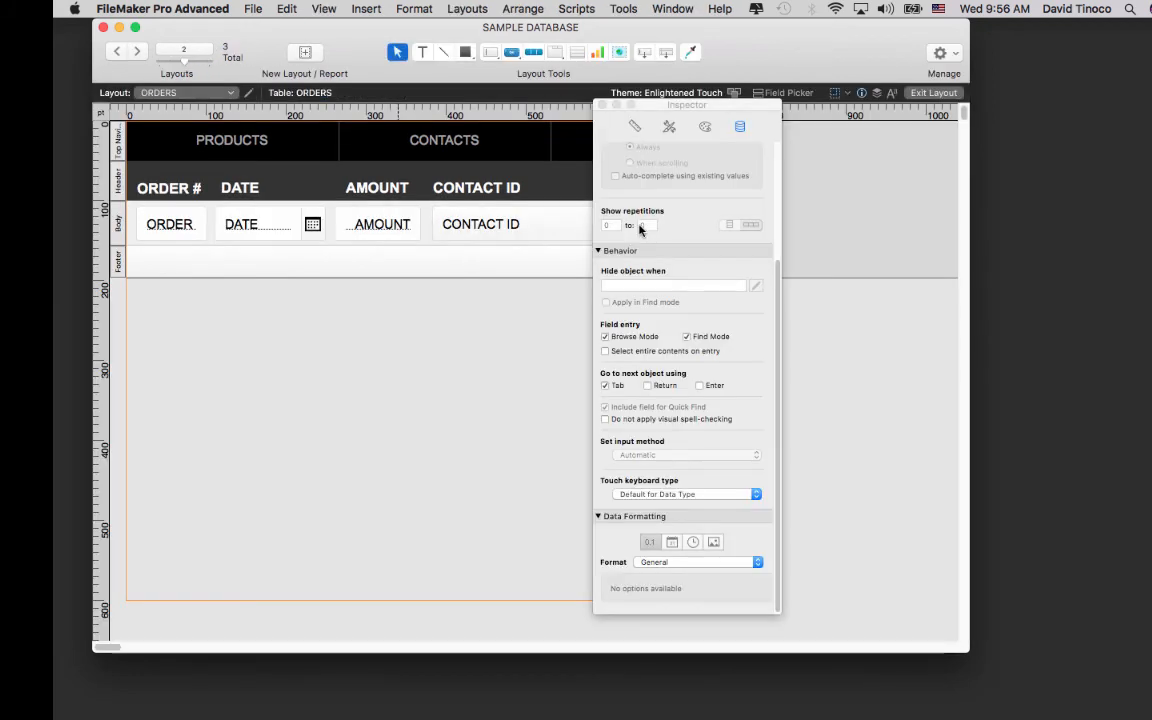
triple_click(471, 188)
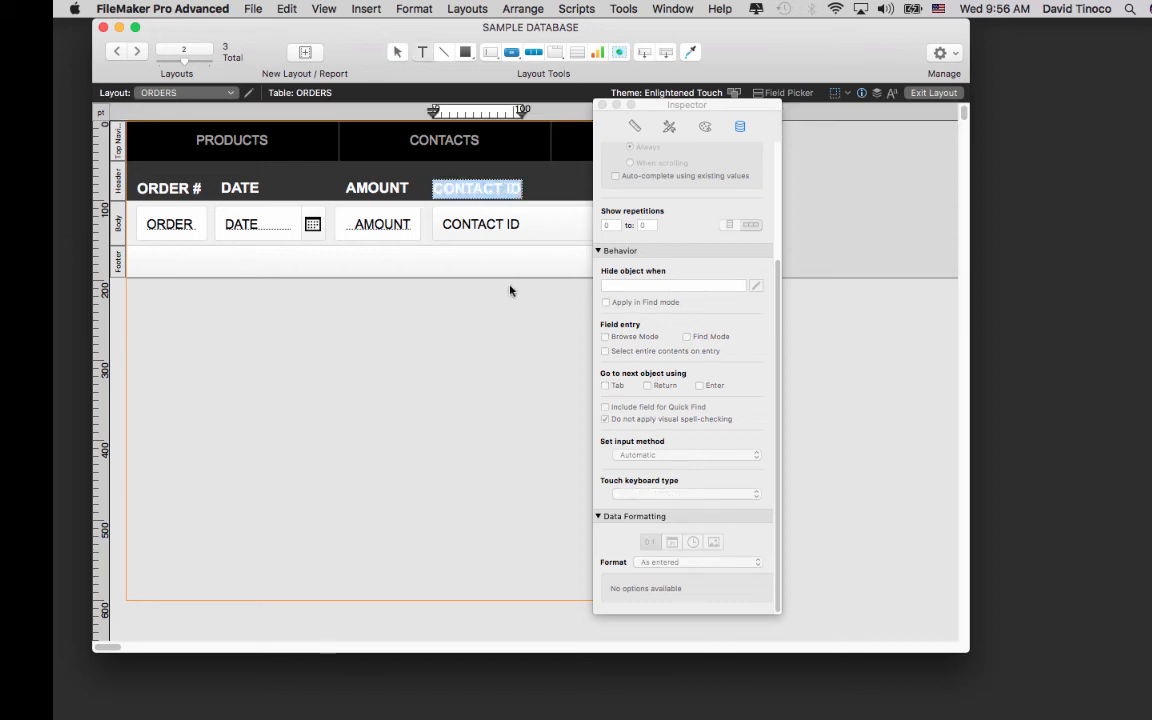
text(CONTACT)
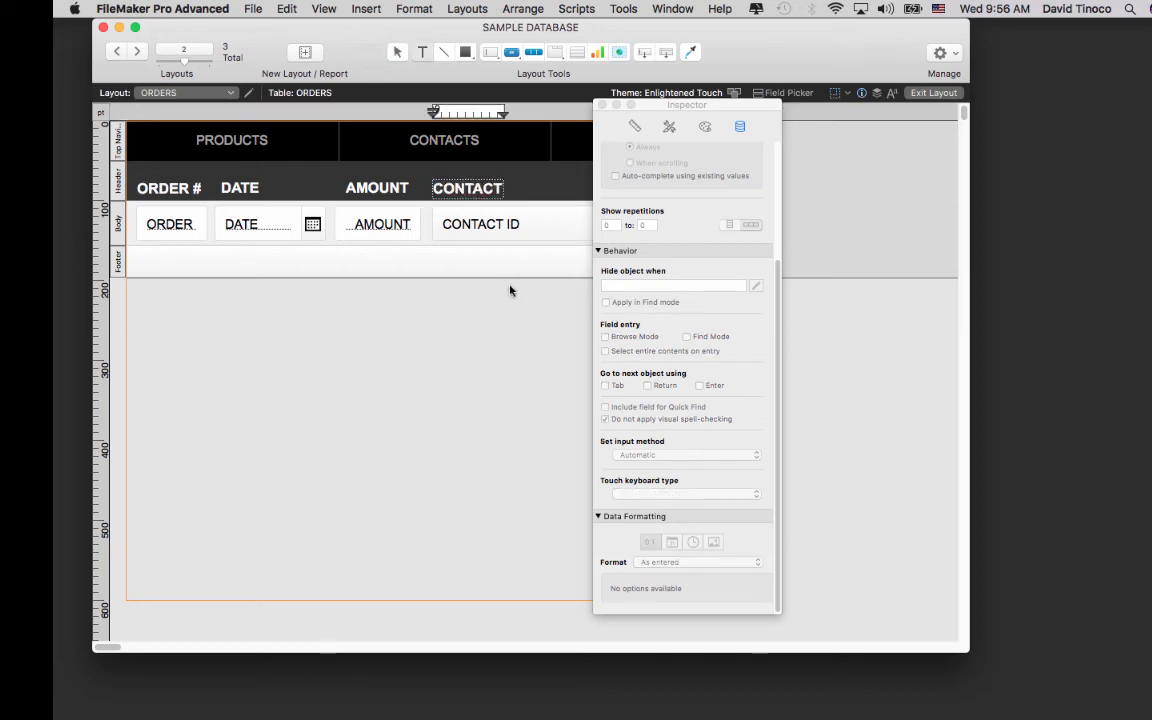
click(530, 330)
click(324, 9)
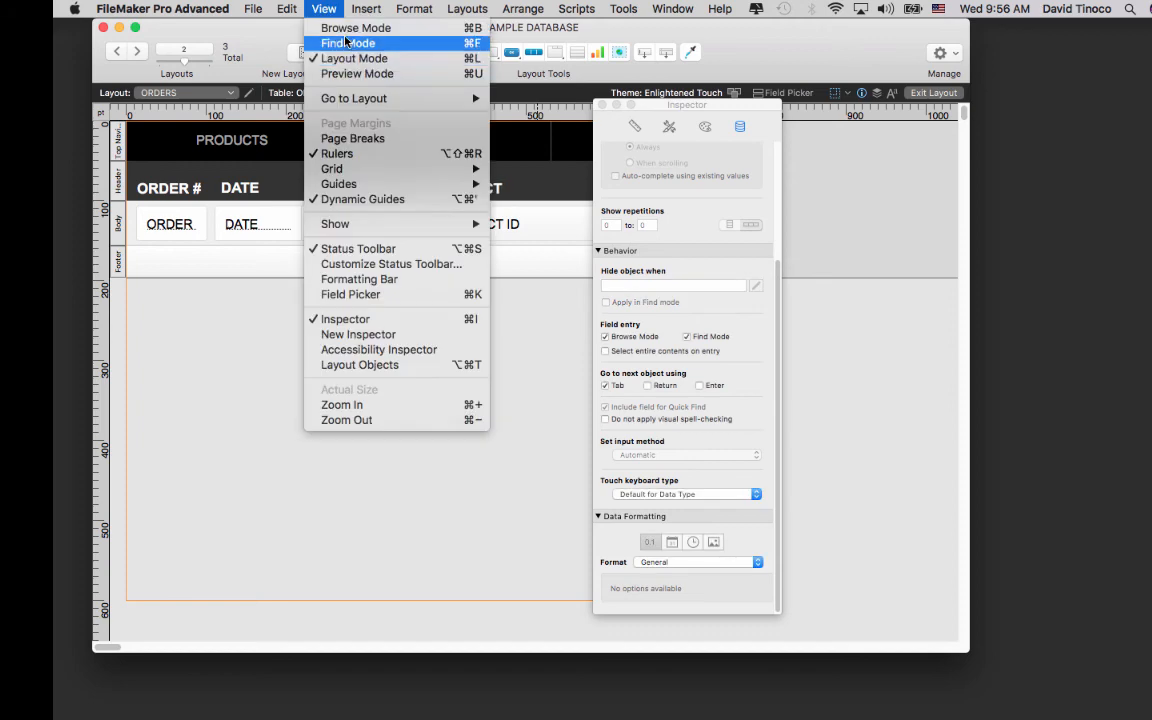
click(342, 28)
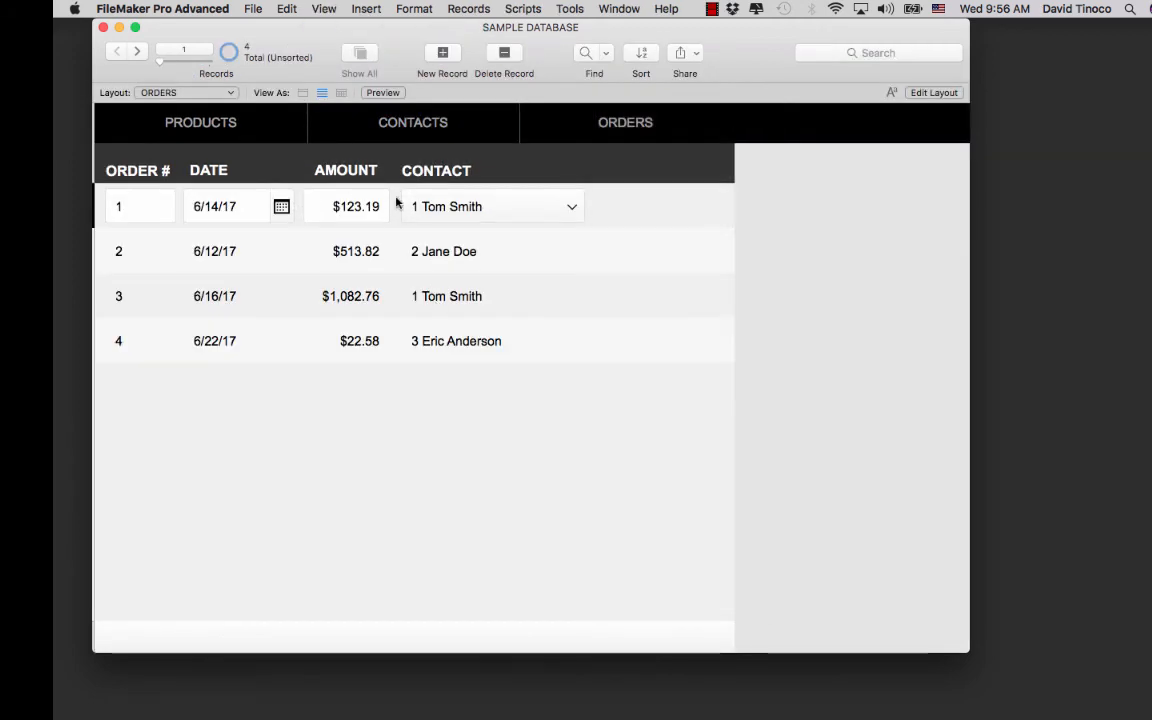
Disallow Browse Mode entry for the ORDER ID field on the layout, and move the Inspector clear of the layout's fields.
click(324, 9)
click(340, 57)
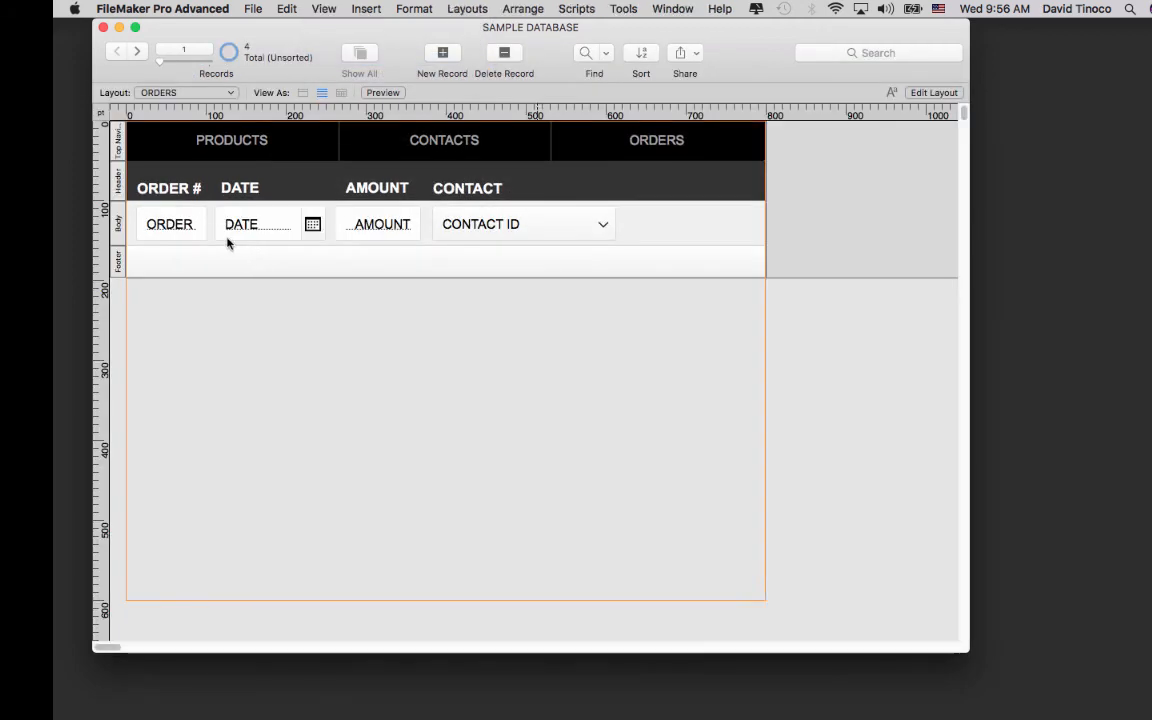
click(180, 230)
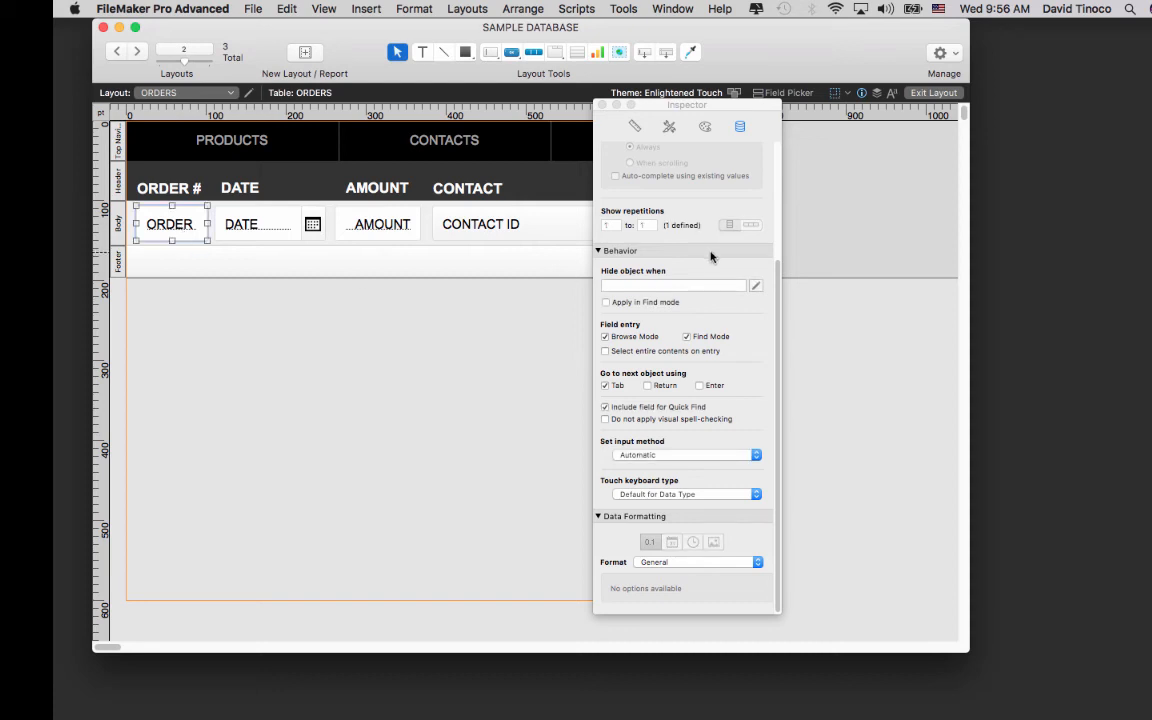
click(604, 337)
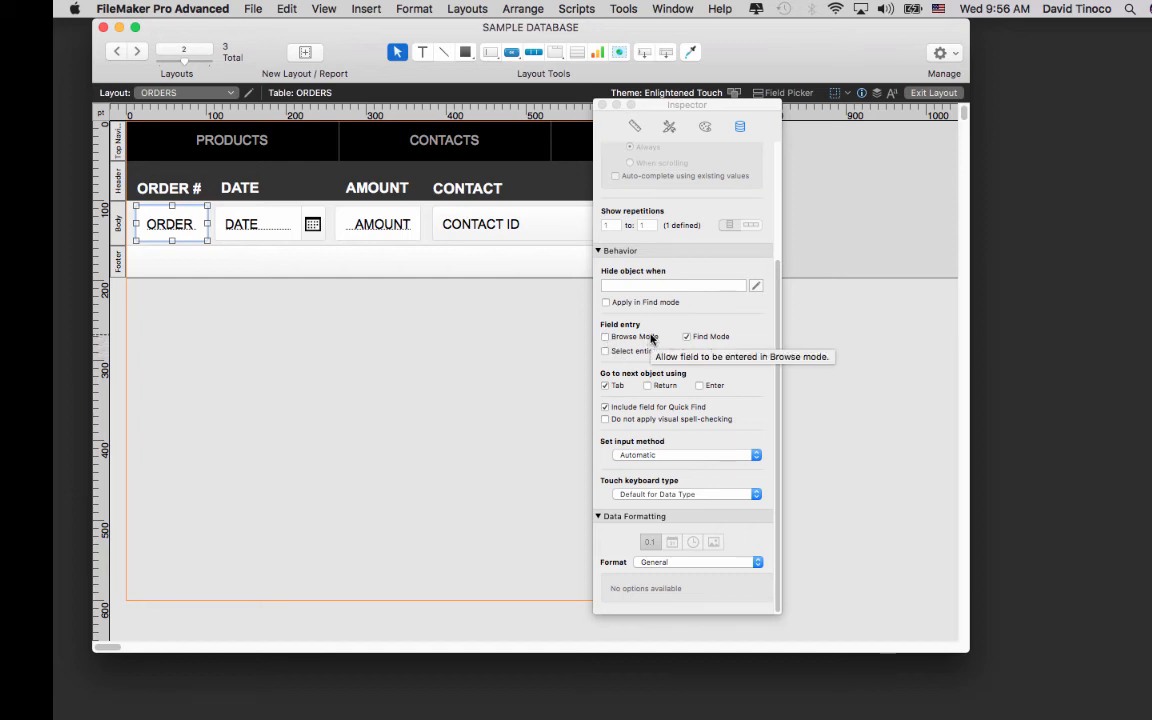
click(520, 192)
drag(723, 106, 950, 118)
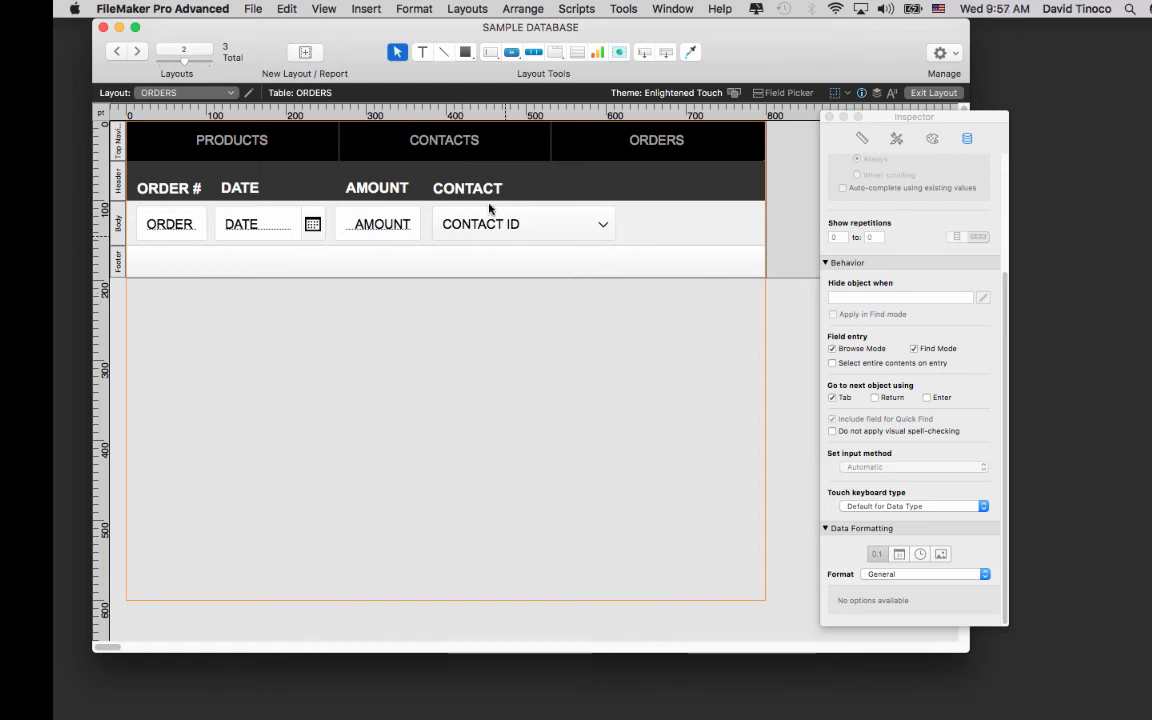
Draw a standard button in the ORDERS layout's Body part, just after the CONTACT ID field.
click(513, 55)
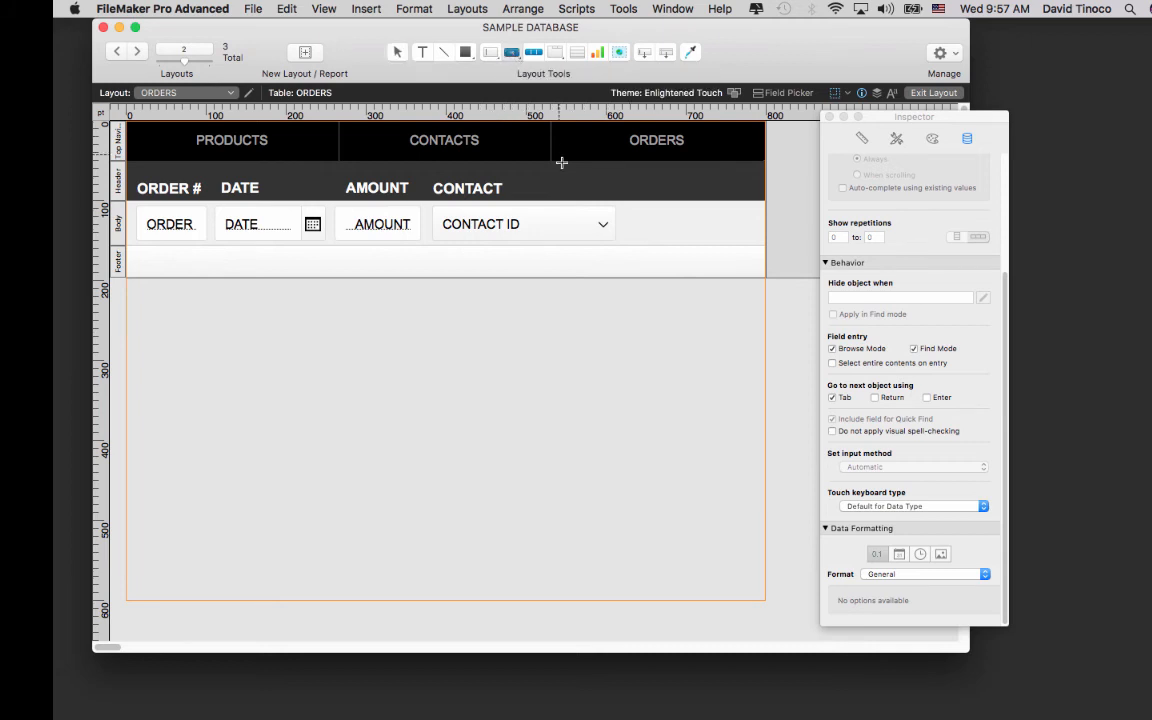
click(510, 52)
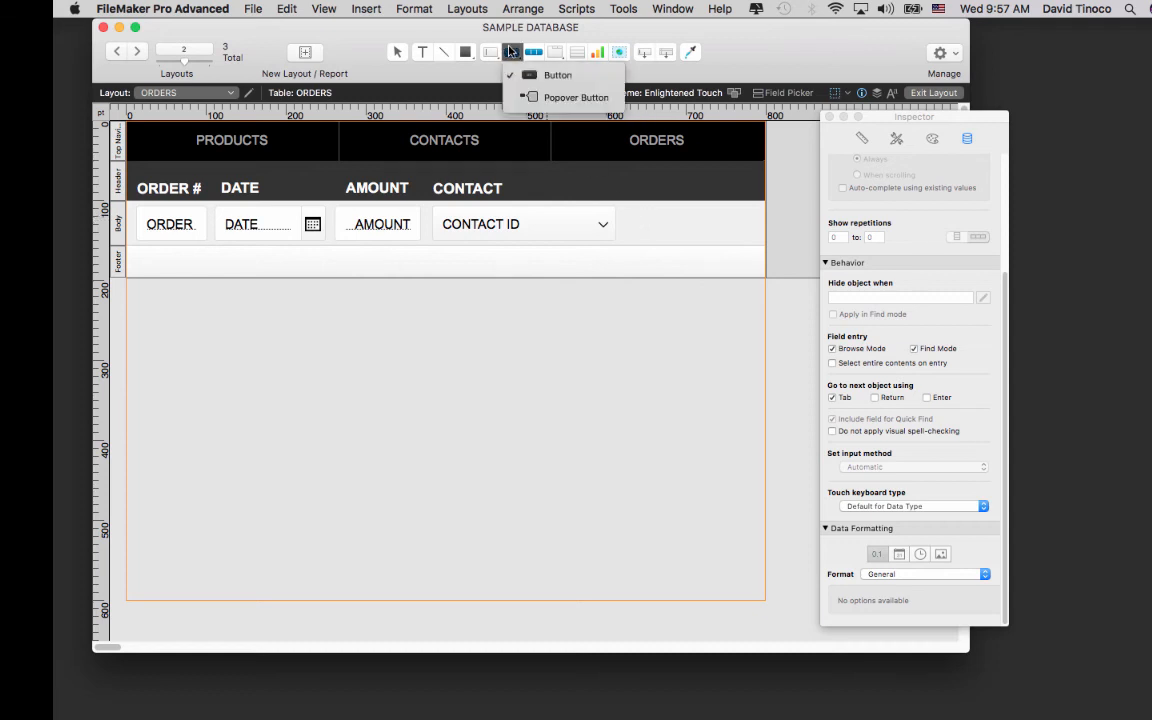
click(559, 83)
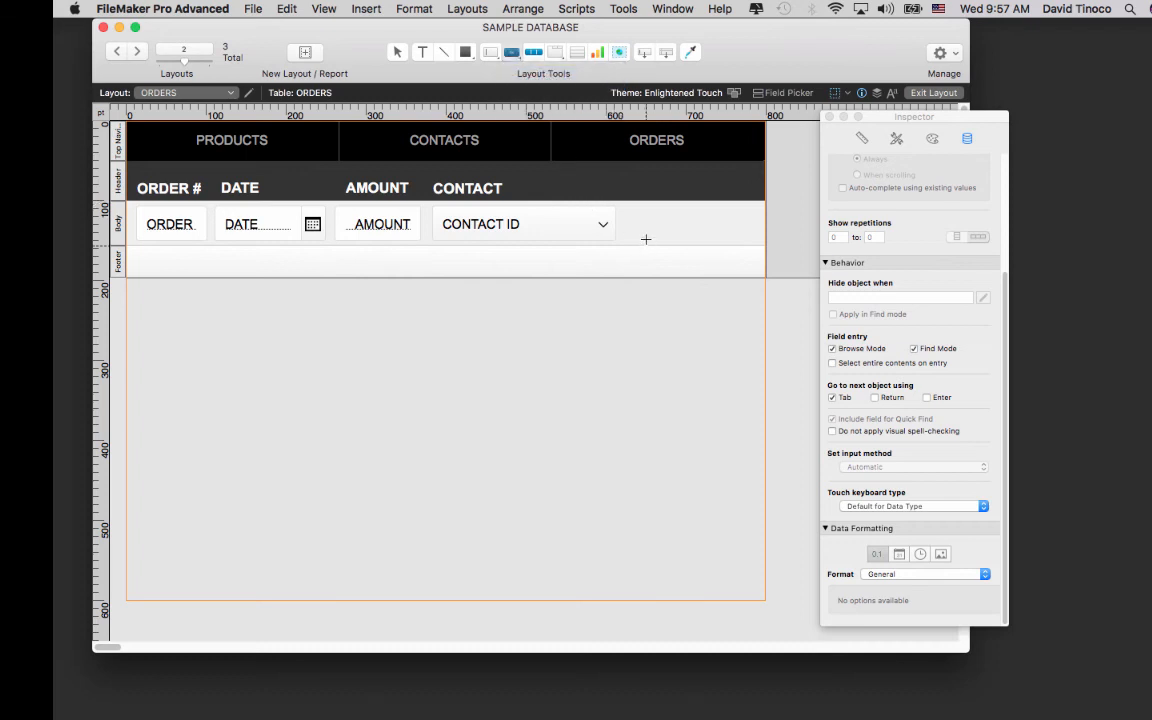
drag(627, 207, 694, 242)
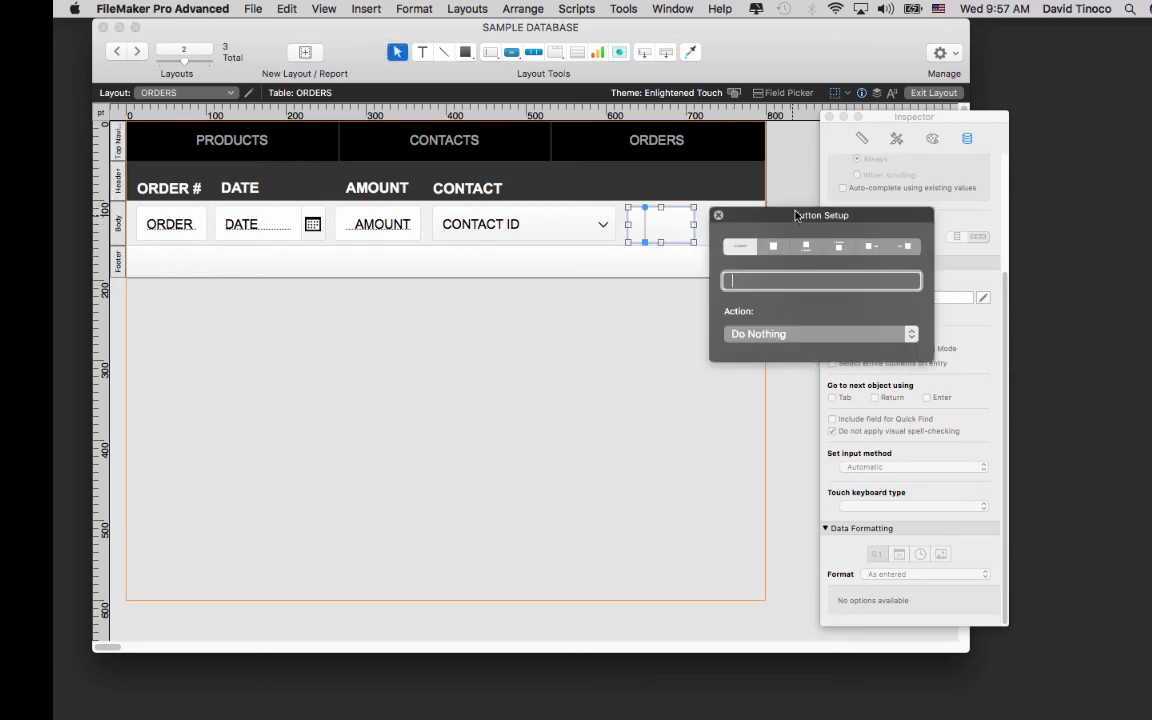
Make the new button icon-only with the solid magnifying glass icon, leaving its size at 16 pt.
drag(799, 219, 683, 350)
click(657, 379)
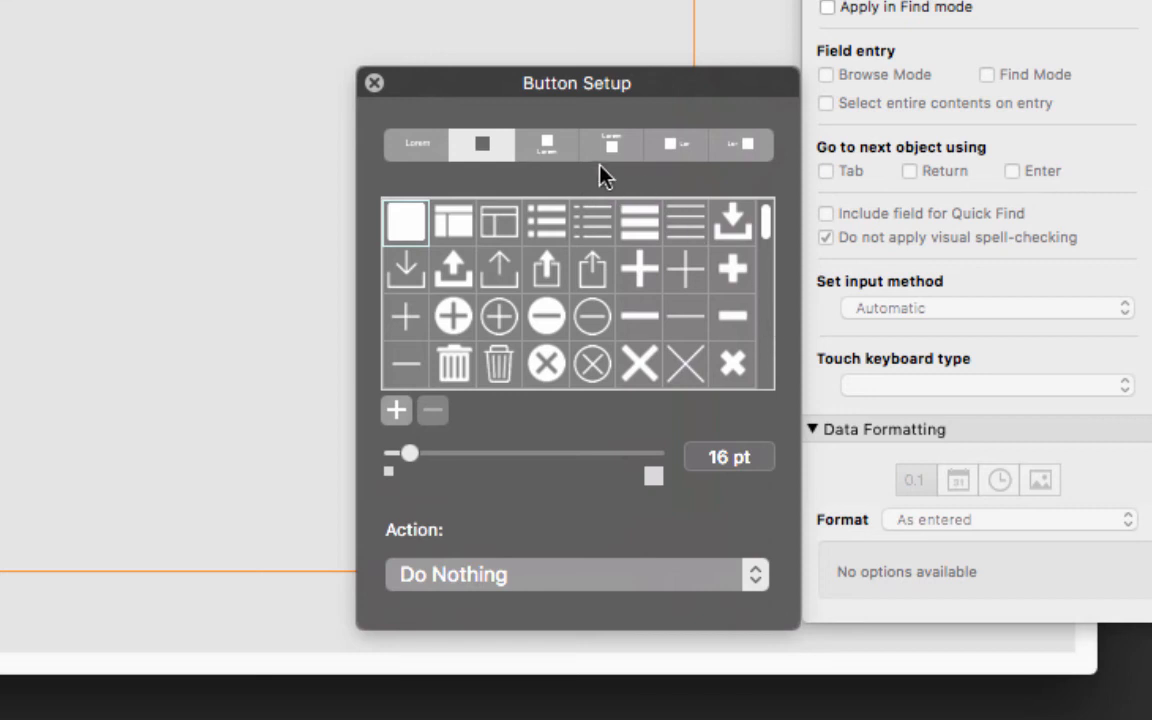
click(563, 144)
click(610, 148)
click(678, 142)
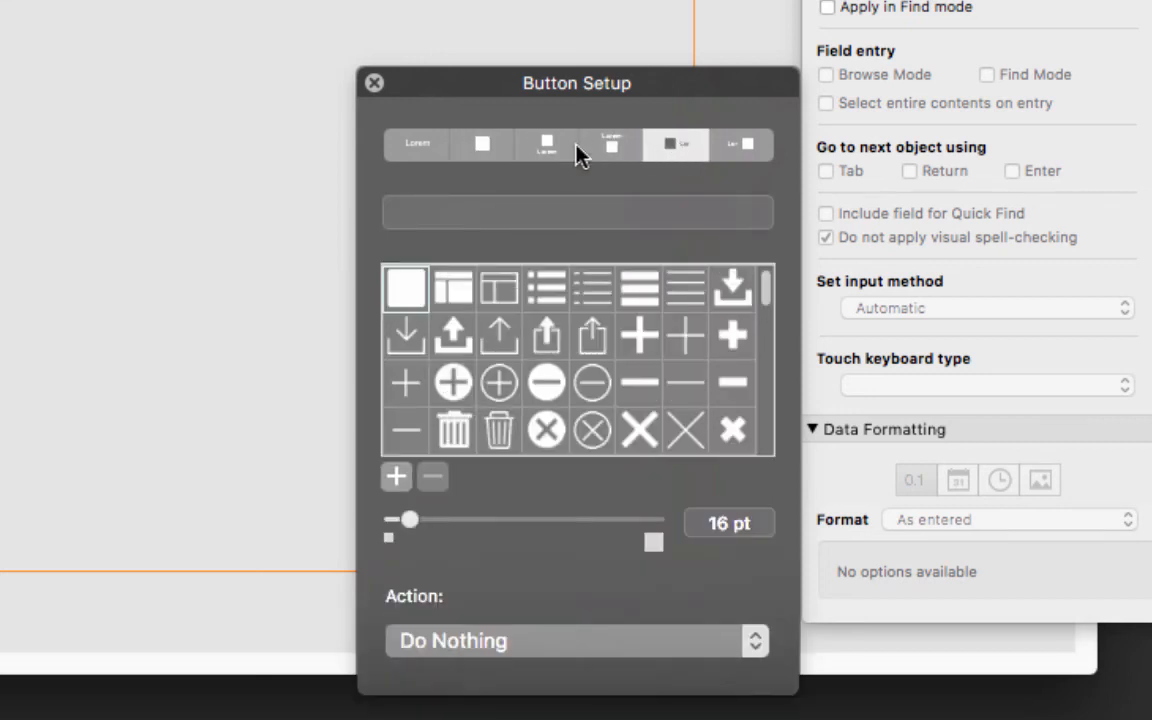
click(480, 149)
drag(696, 76, 696, 13)
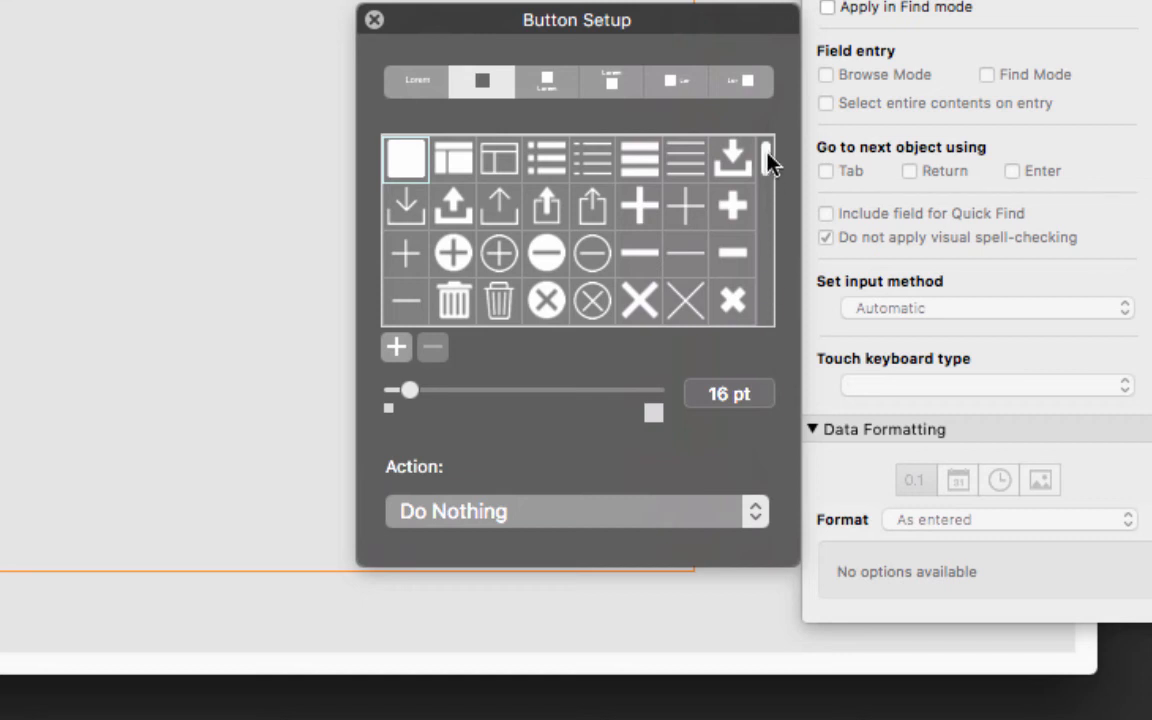
drag(766, 159, 766, 239)
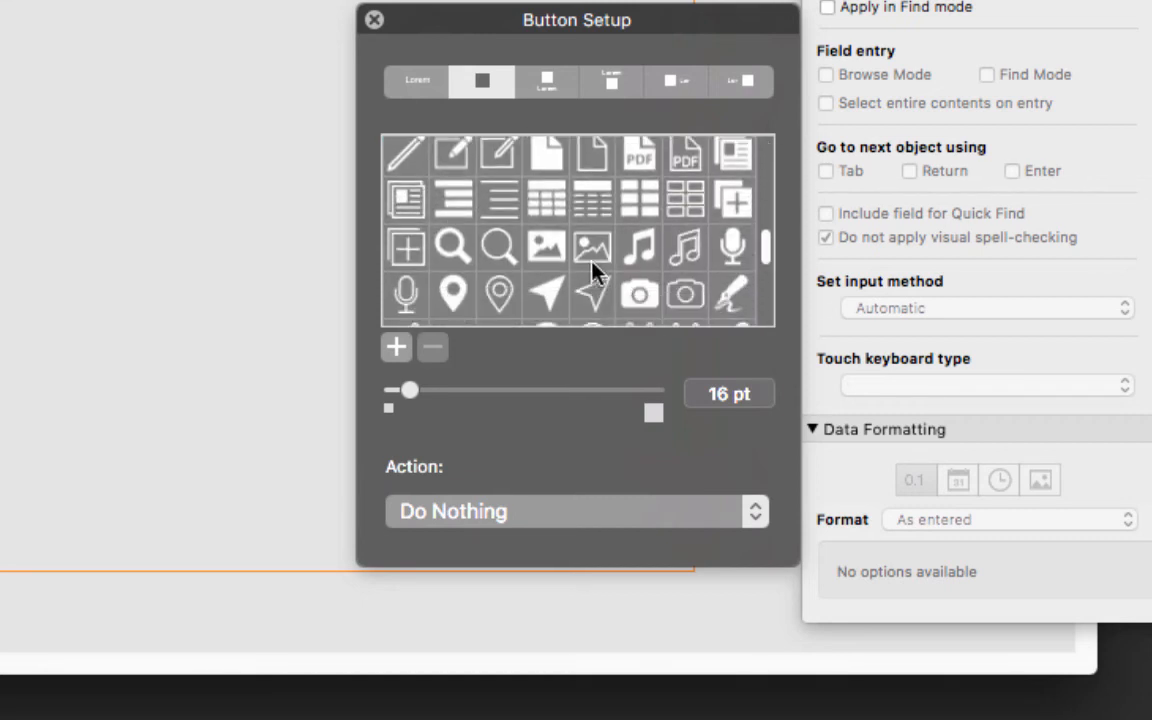
click(447, 248)
drag(607, 13, 574, 0)
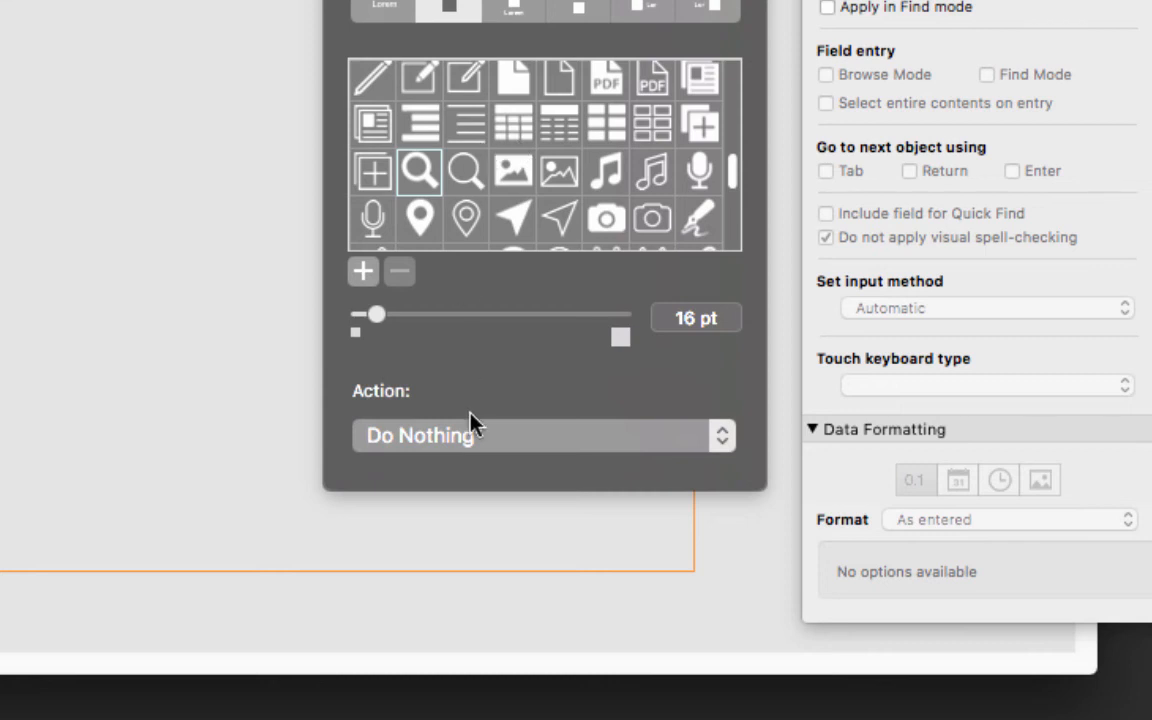
Set the button's action to Perform Script and create a new script named GO TO CONTACT FROM ORDER.
click(462, 438)
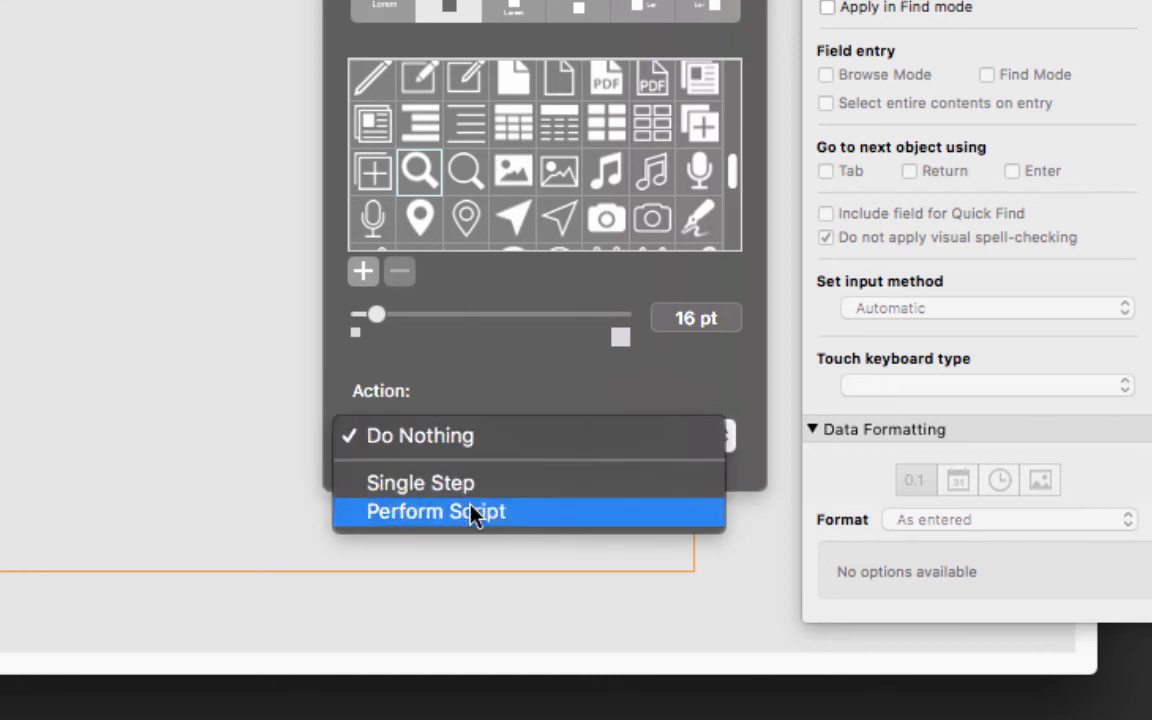
click(522, 518)
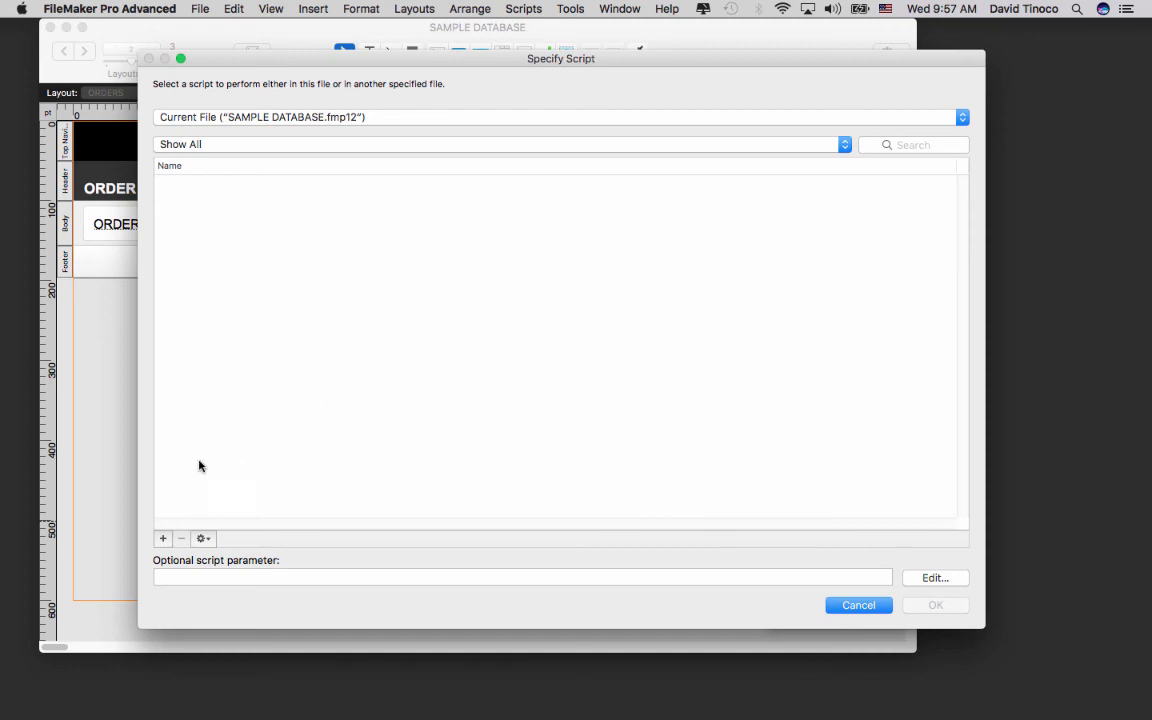
click(161, 541)
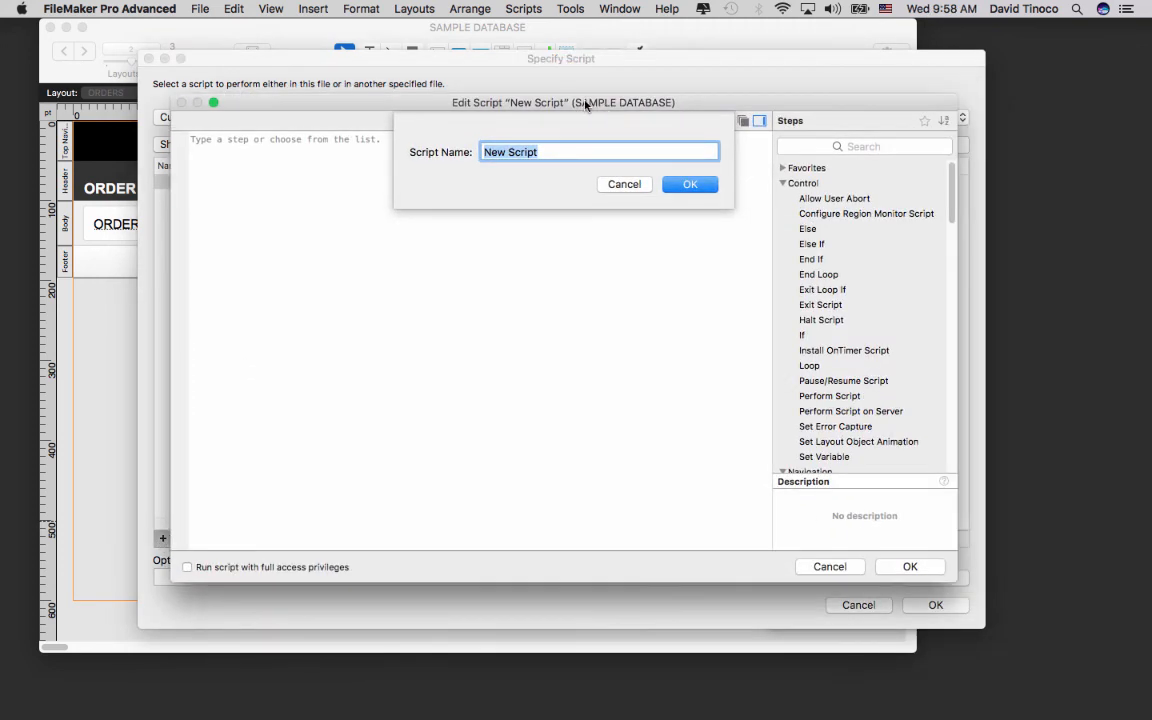
text(GO TO CONTACT FROM )
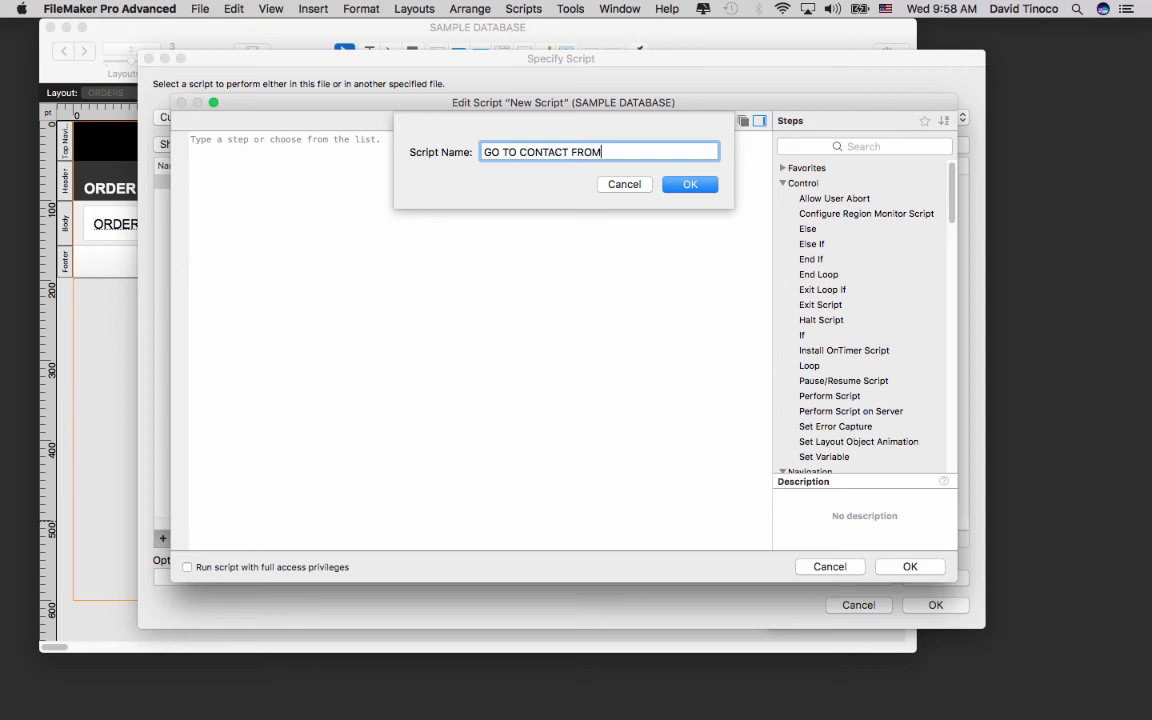
text(ORDER)
click(690, 184)
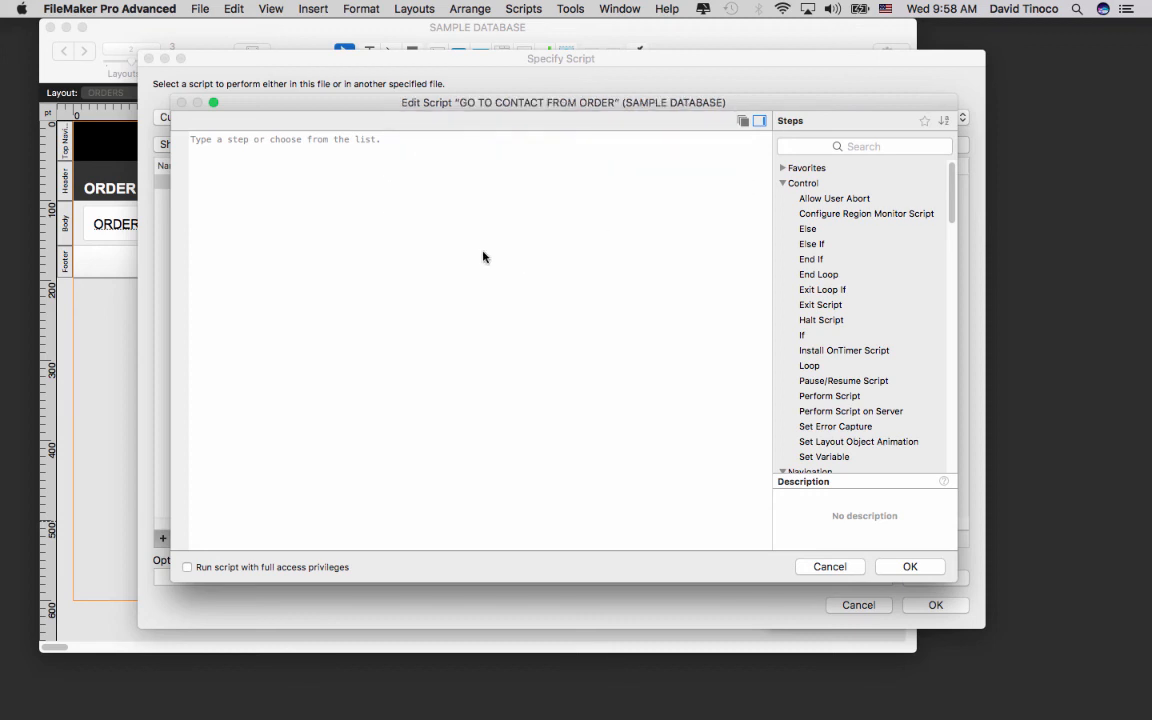
Add a Go to Layout step to the script that targets the CONTACTS layout.
click(252, 141)
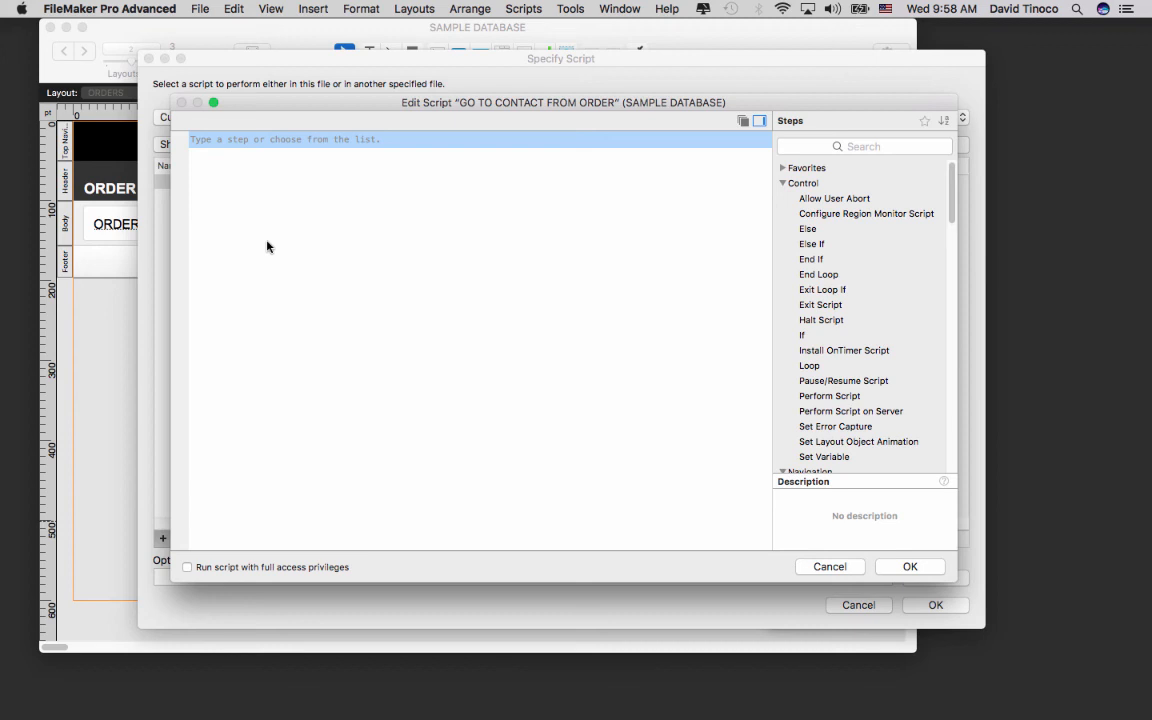
text(go)
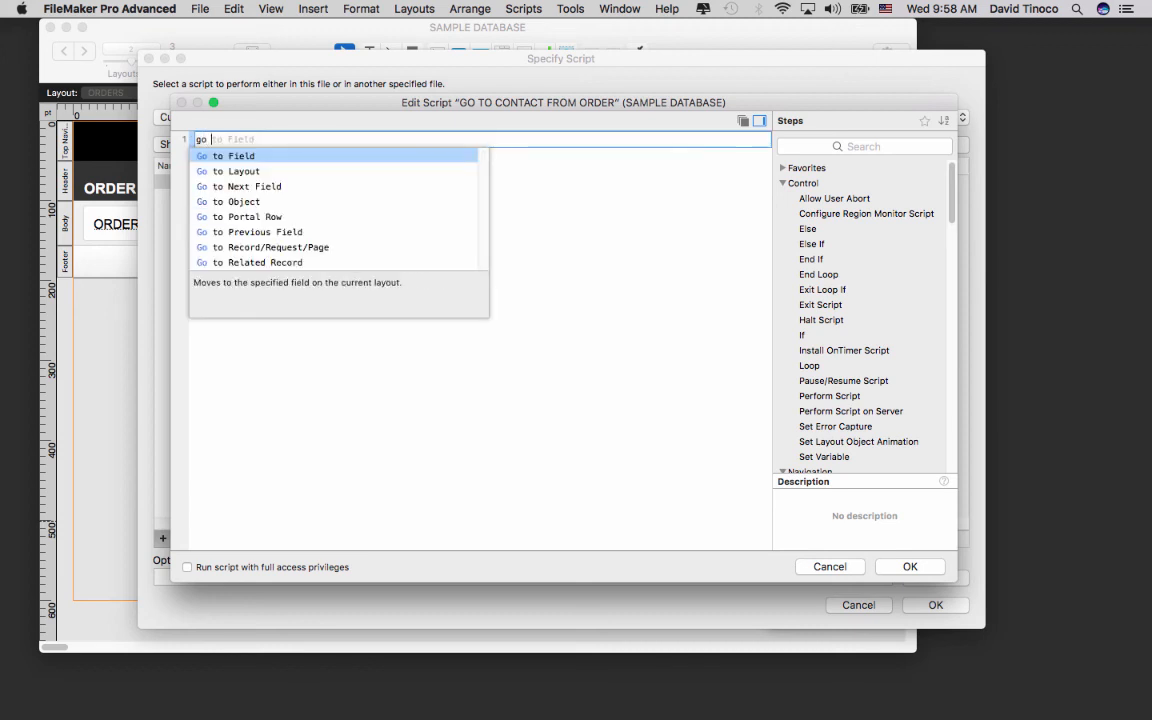
text( to la)
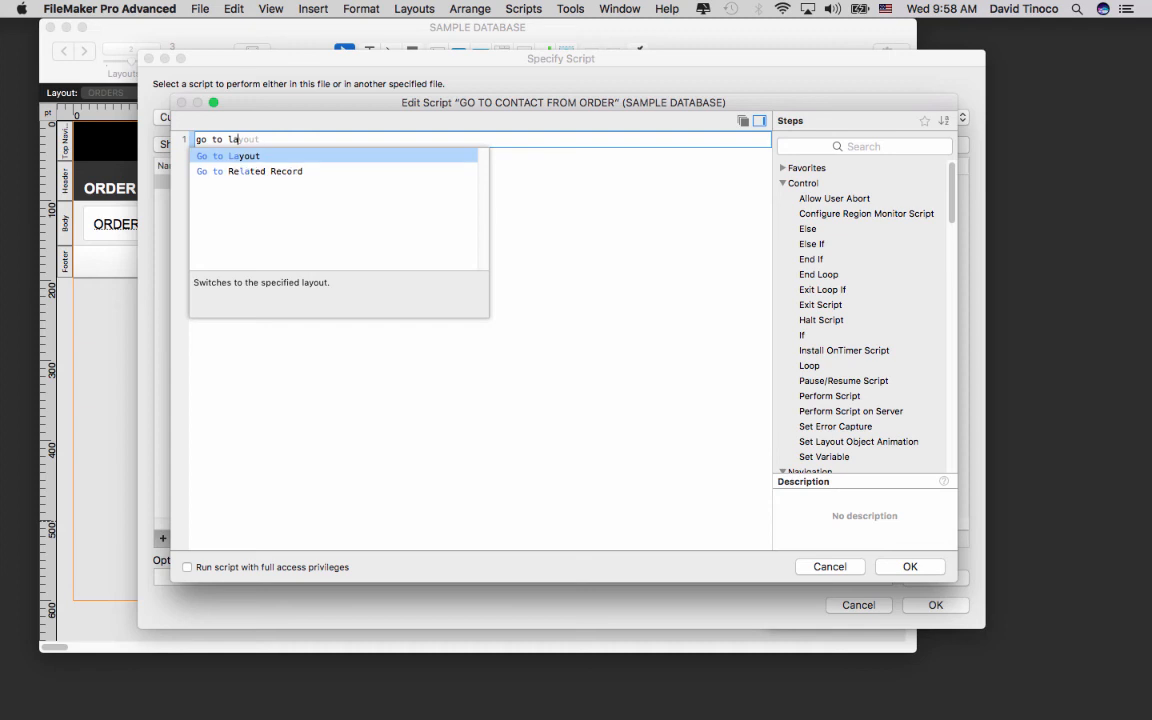
click(238, 155)
click(313, 145)
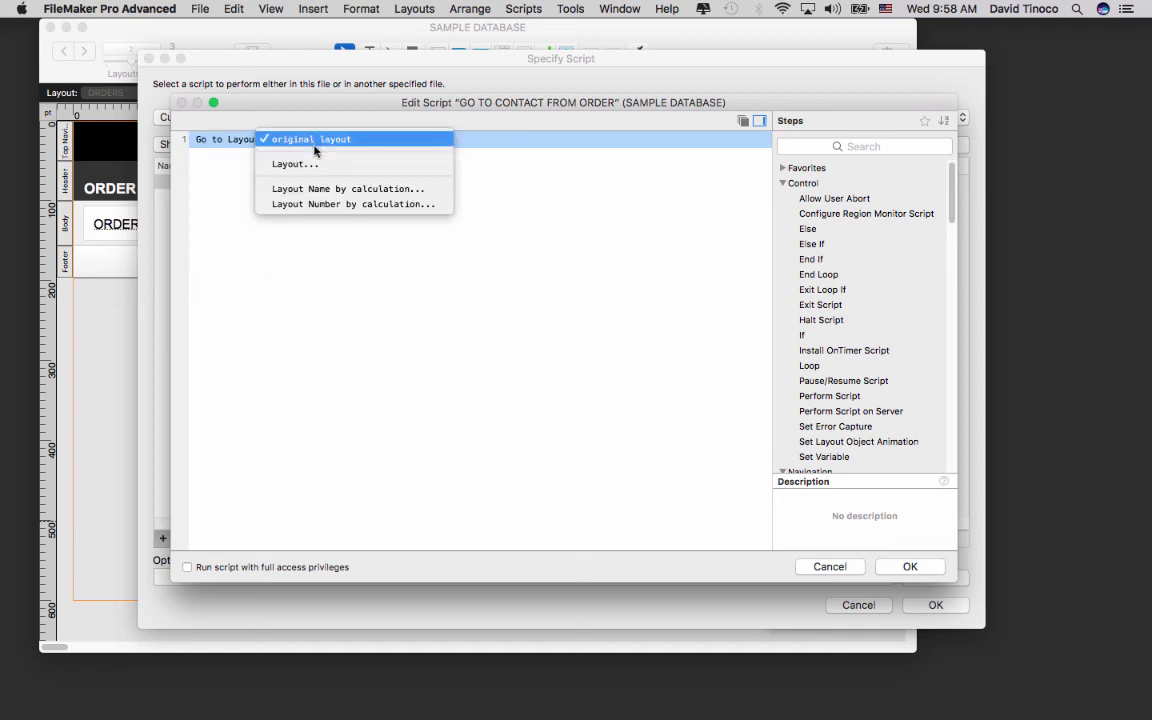
click(314, 162)
double_click(357, 178)
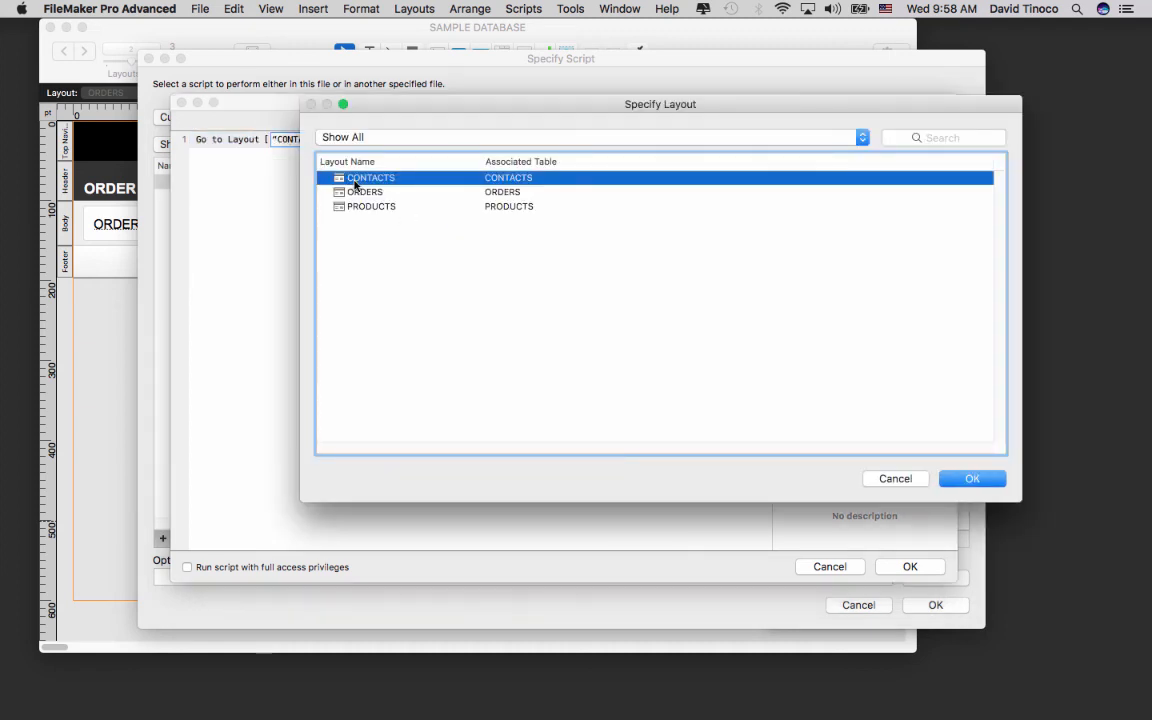
Add an Enter Find Mode step as line 2 of the script with Pause set to Off.
click(243, 162)
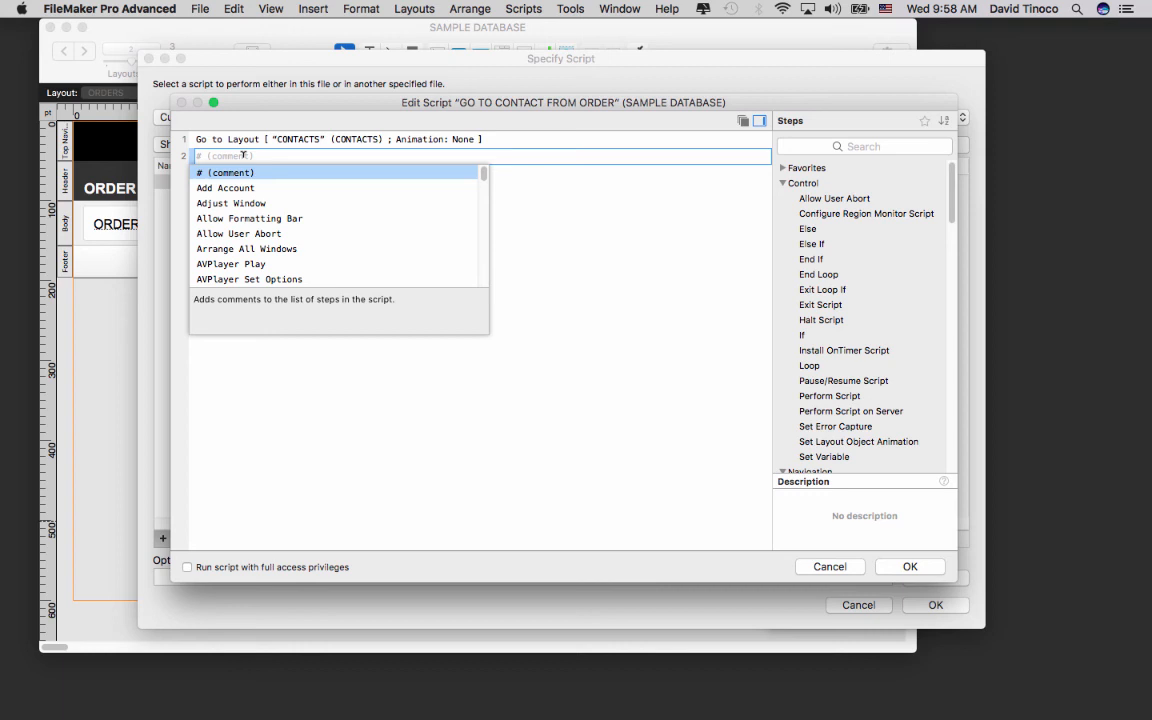
text(enter)
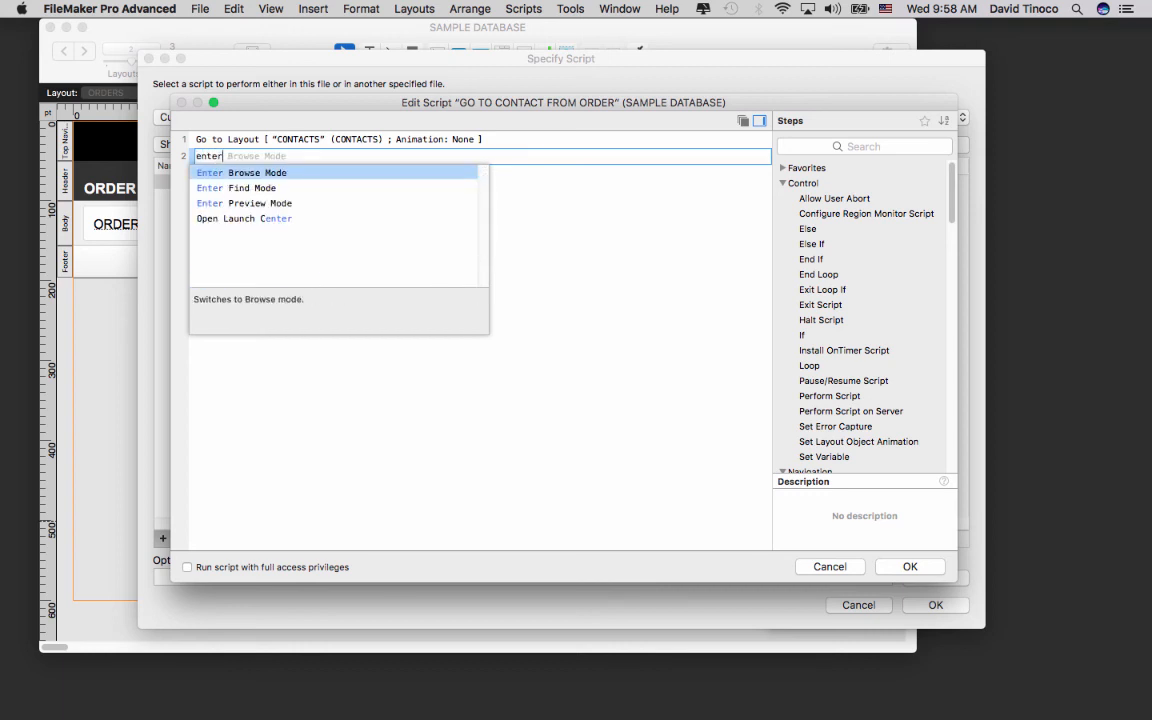
key(Down)
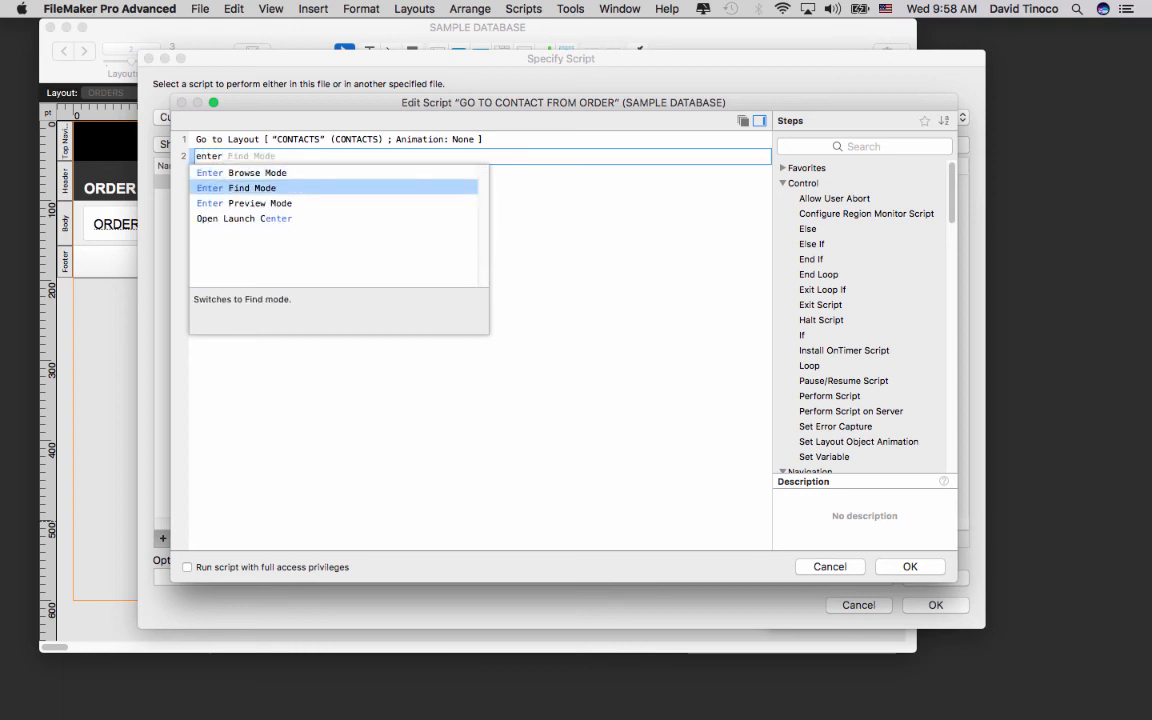
key(Return)
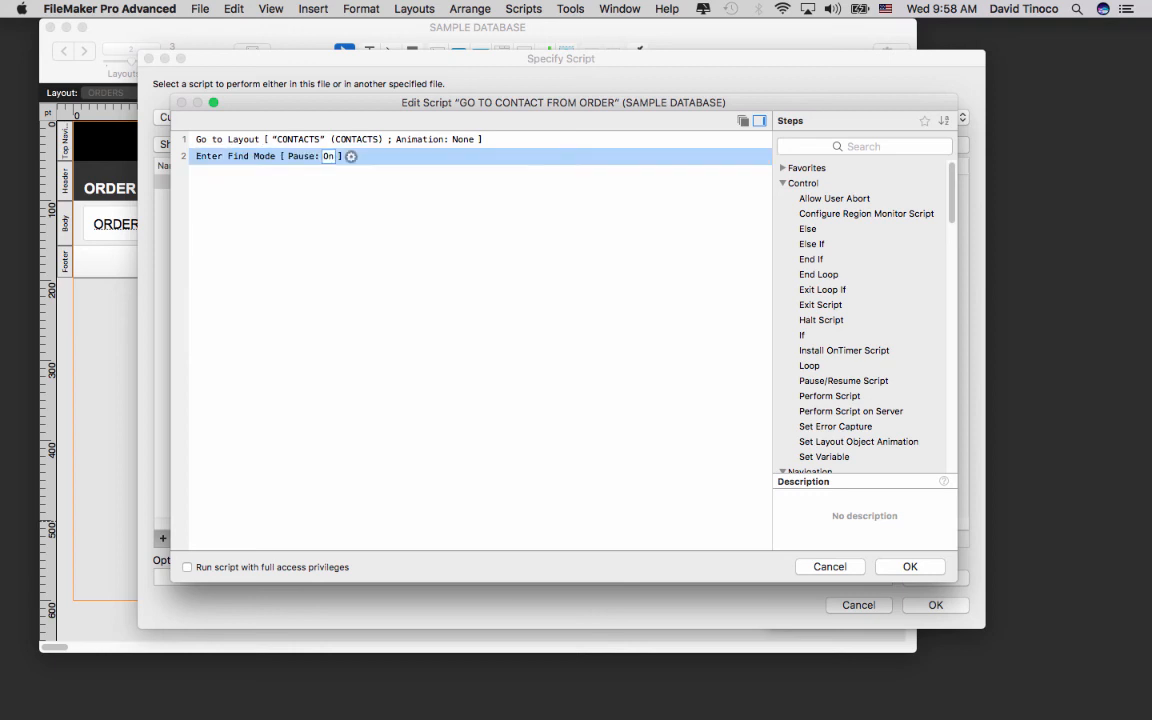
click(329, 158)
click(327, 180)
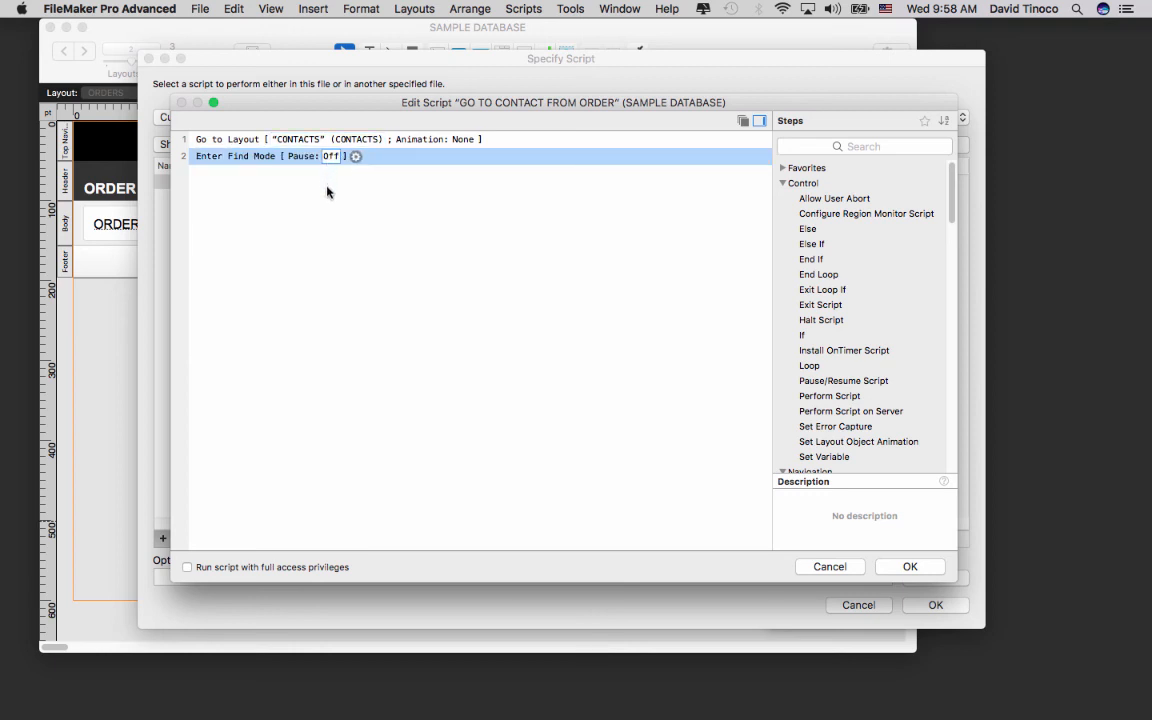
Add a Set Field step as line 3 of the script with CONTACTS::CONTACT ID as its target field.
click(233, 173)
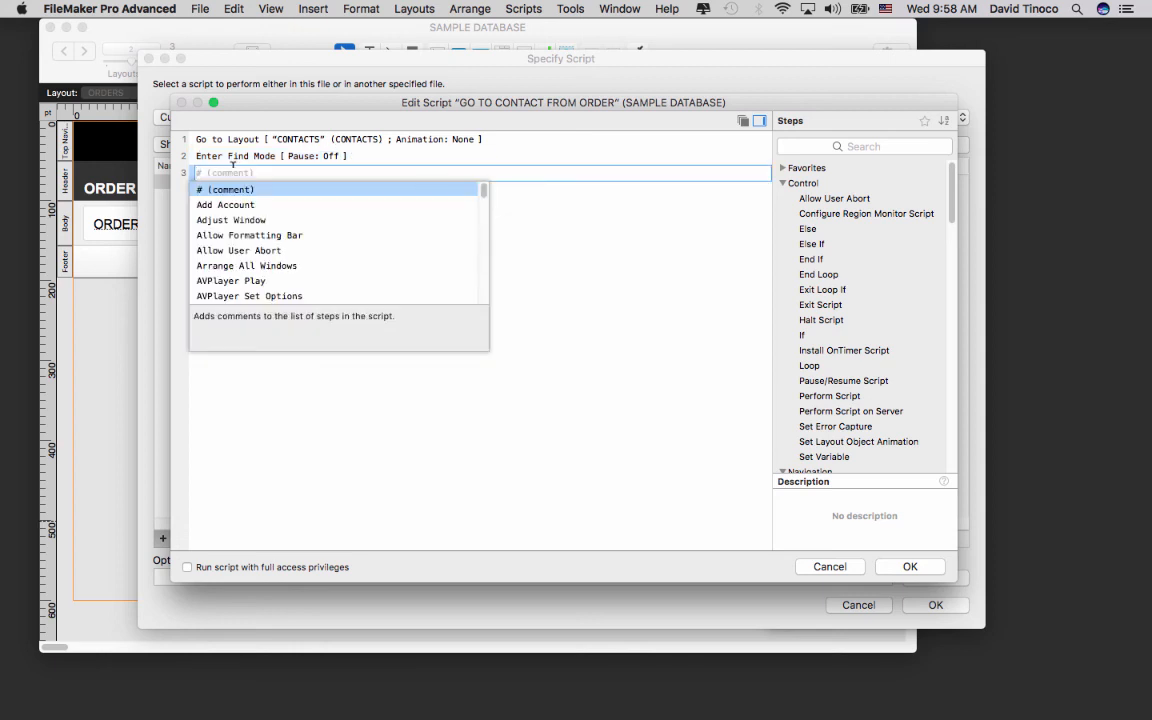
text(set fiel)
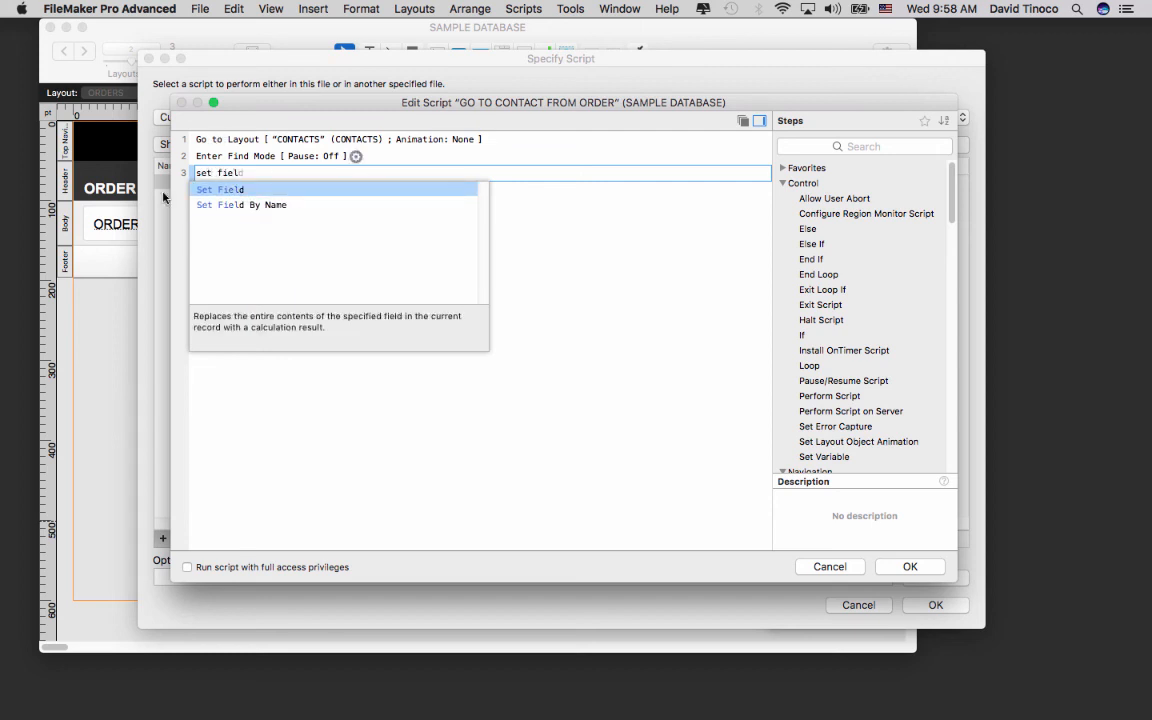
click(209, 190)
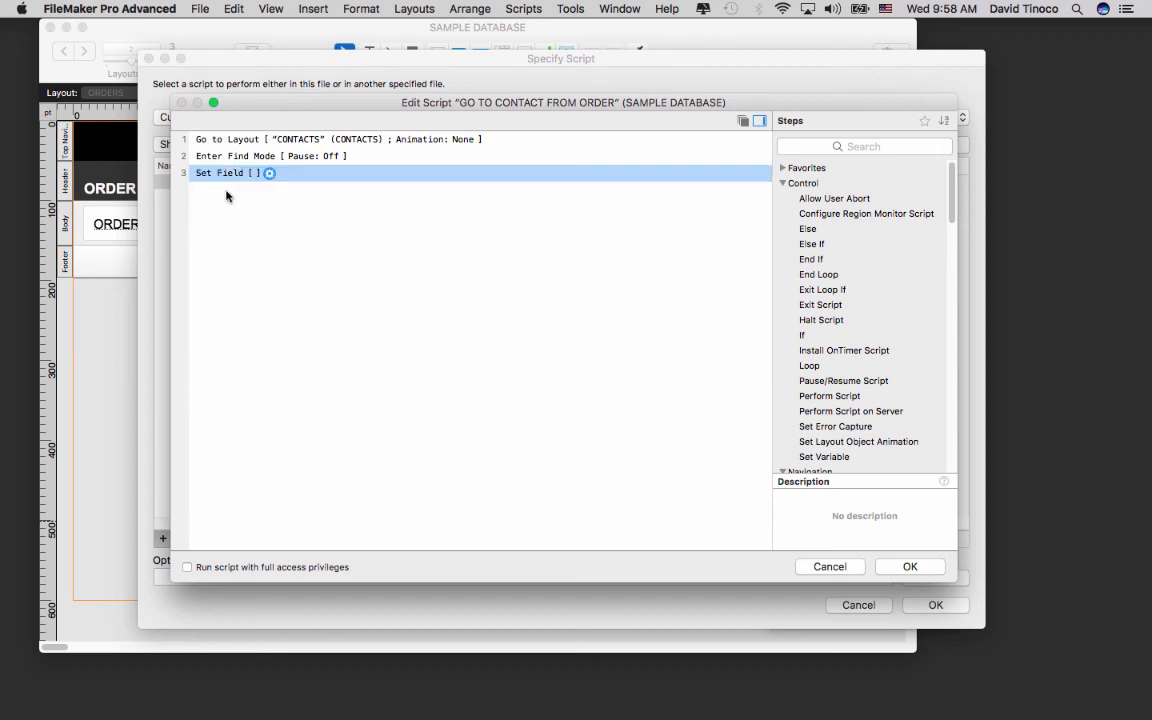
click(268, 174)
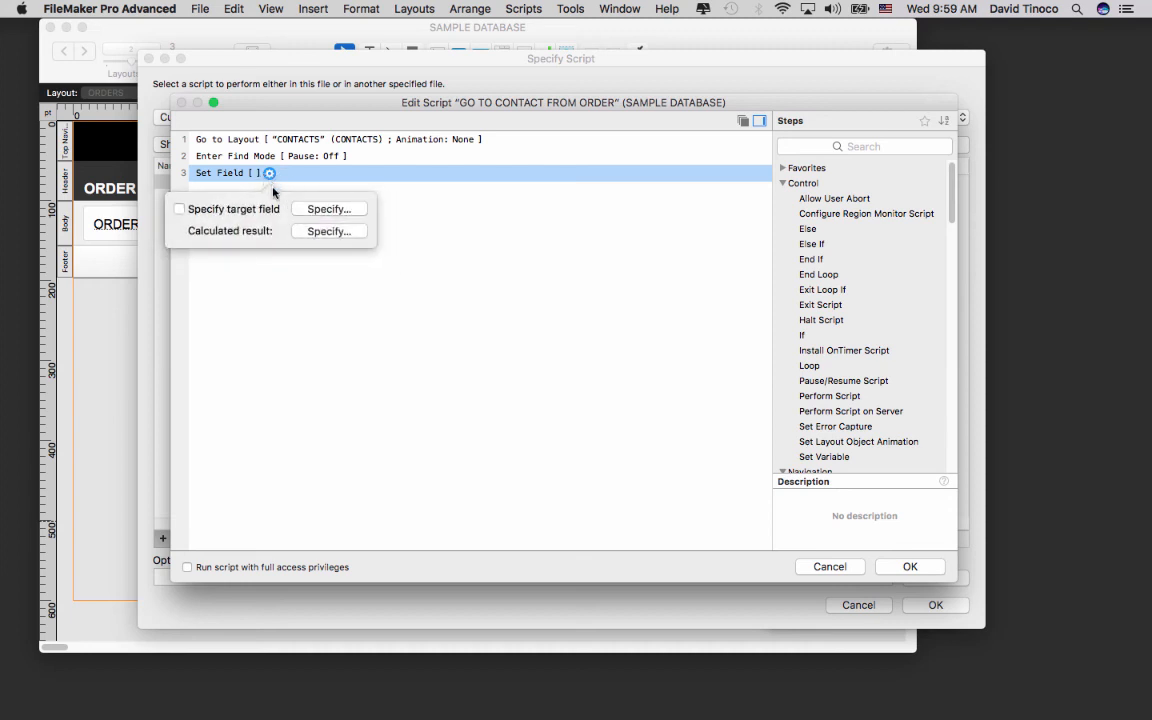
click(330, 212)
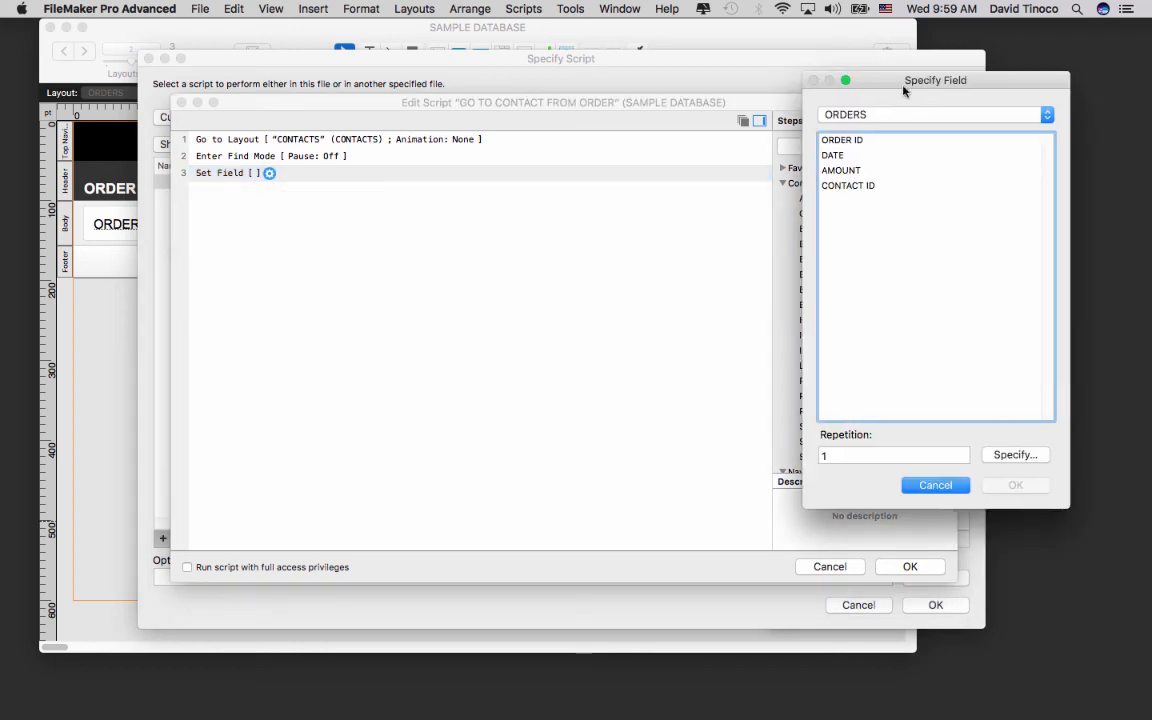
drag(929, 82, 417, 125)
click(403, 157)
click(403, 148)
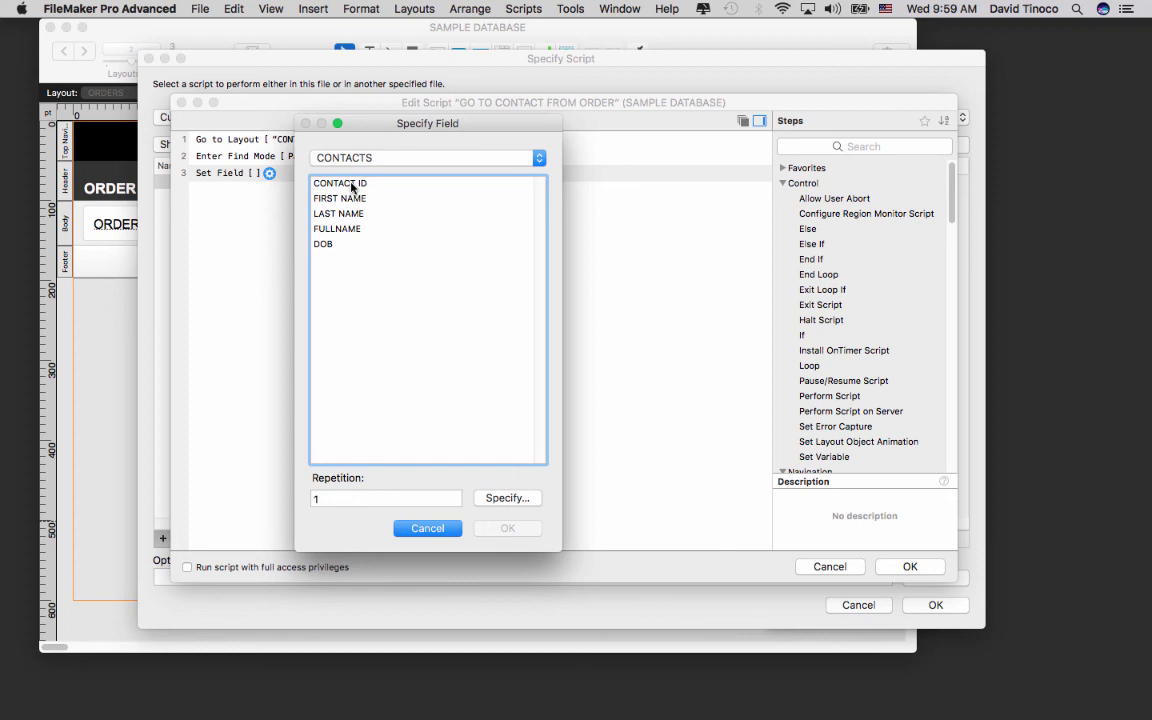
double_click(352, 186)
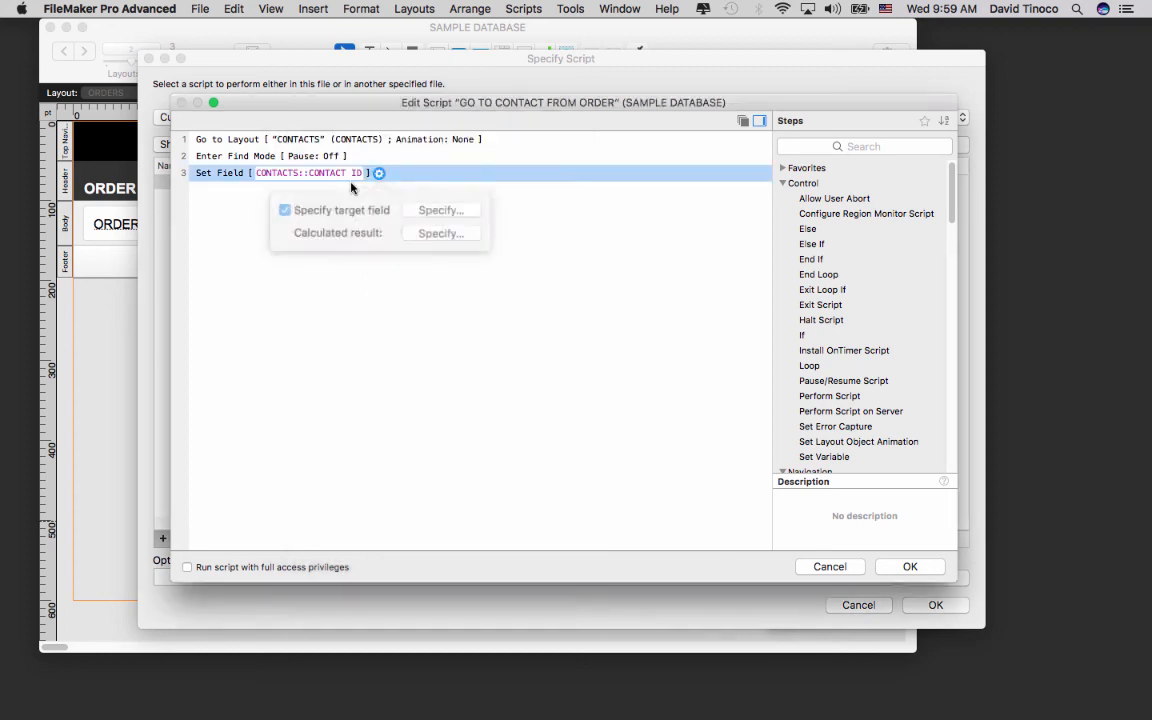
Set the calculated result of the script's Set Field step to Get ( ScriptParameter ).
click(446, 232)
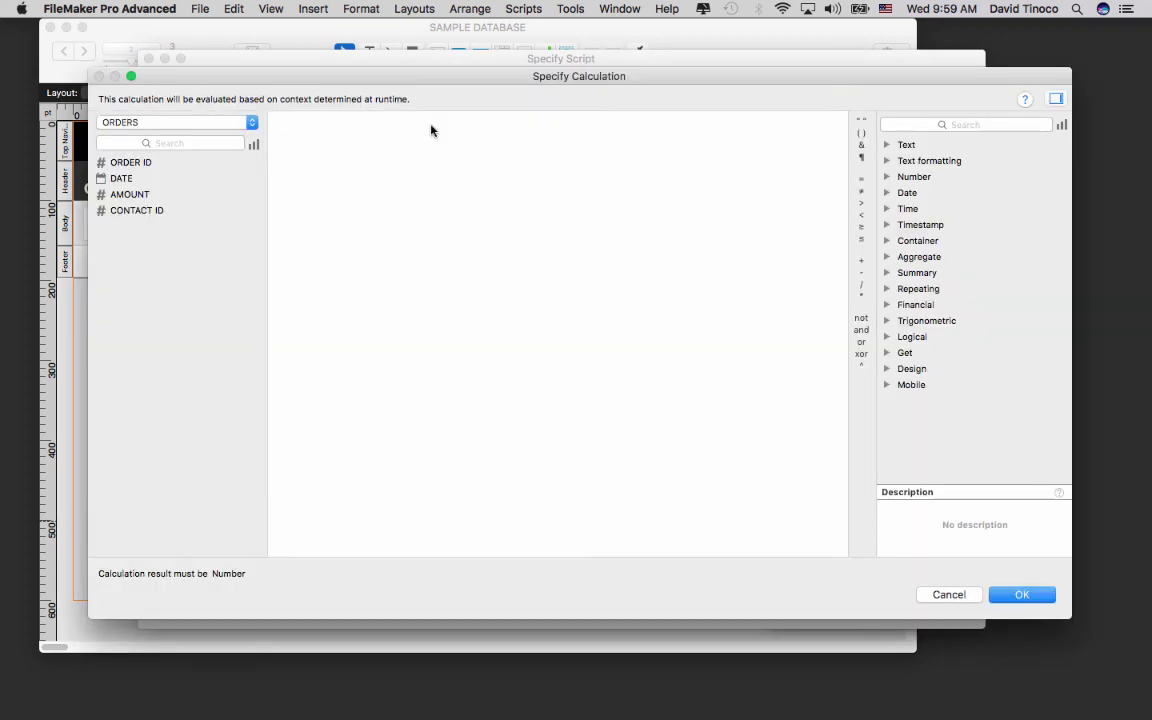
drag(692, 72, 677, 64)
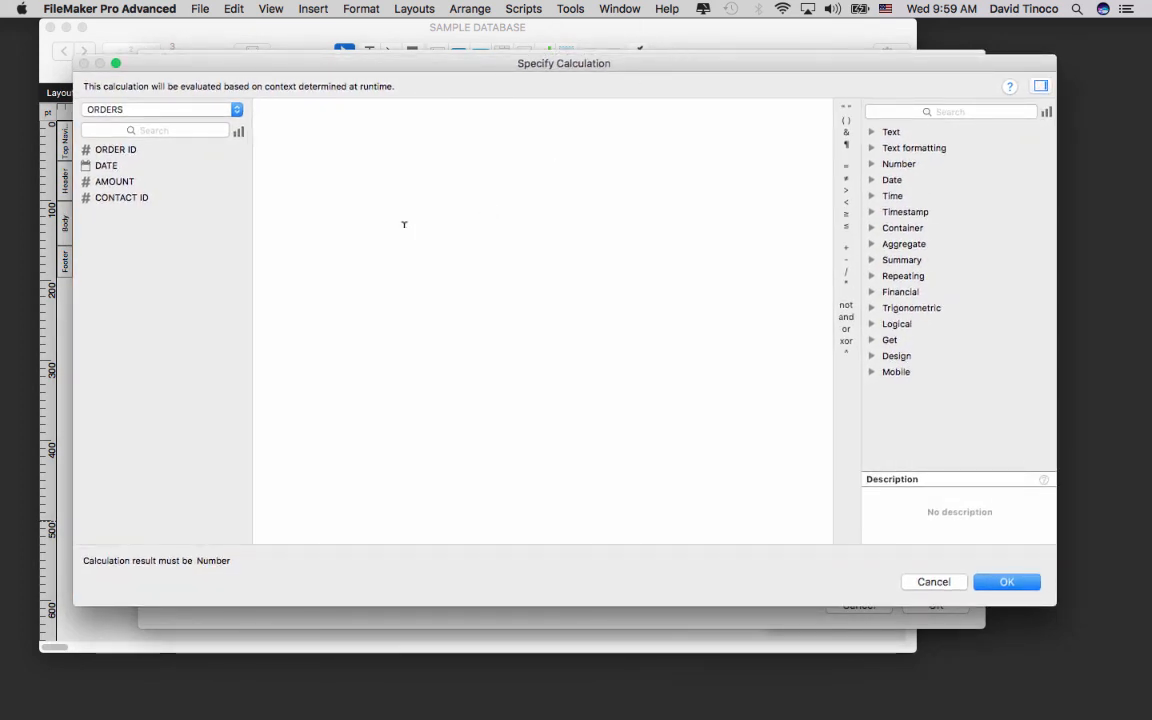
click(874, 340)
scroll(928, 250, down, 1)
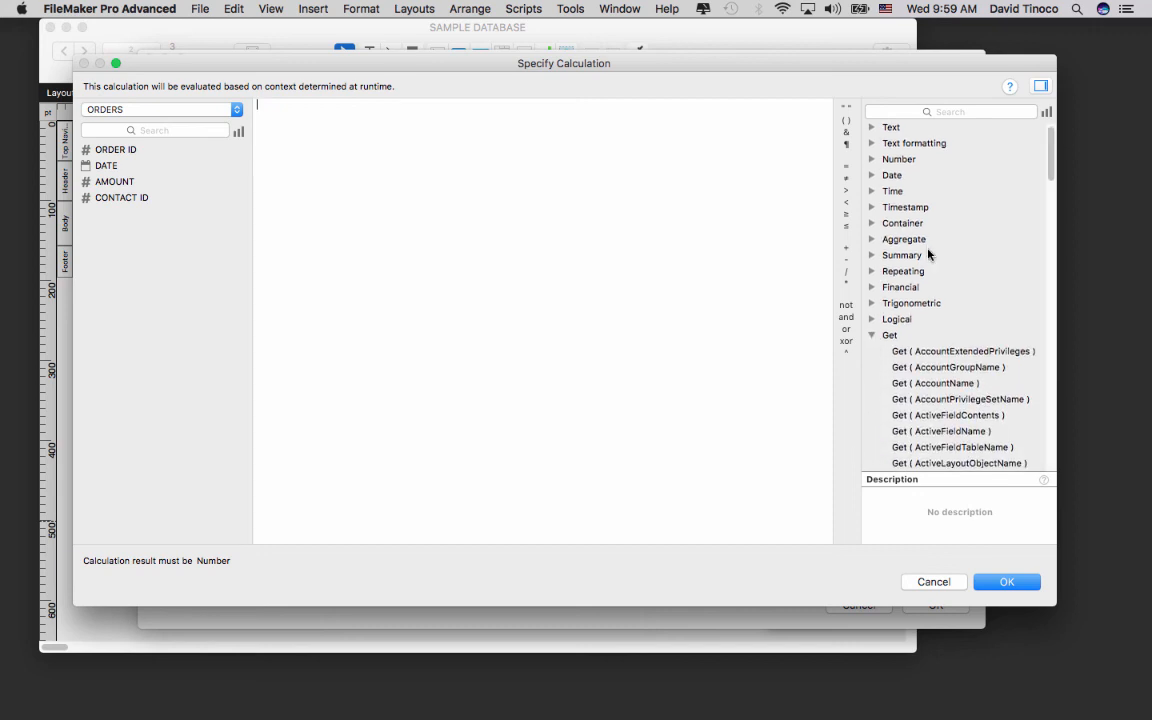
drag(1049, 147, 1007, 360)
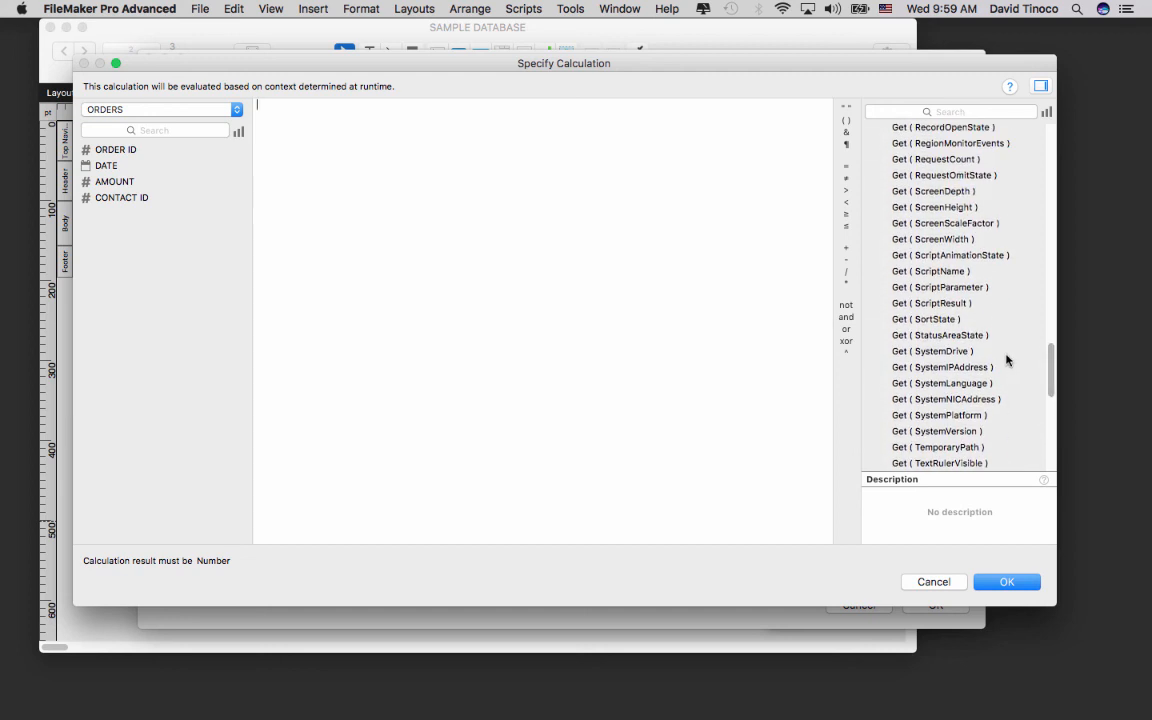
double_click(948, 289)
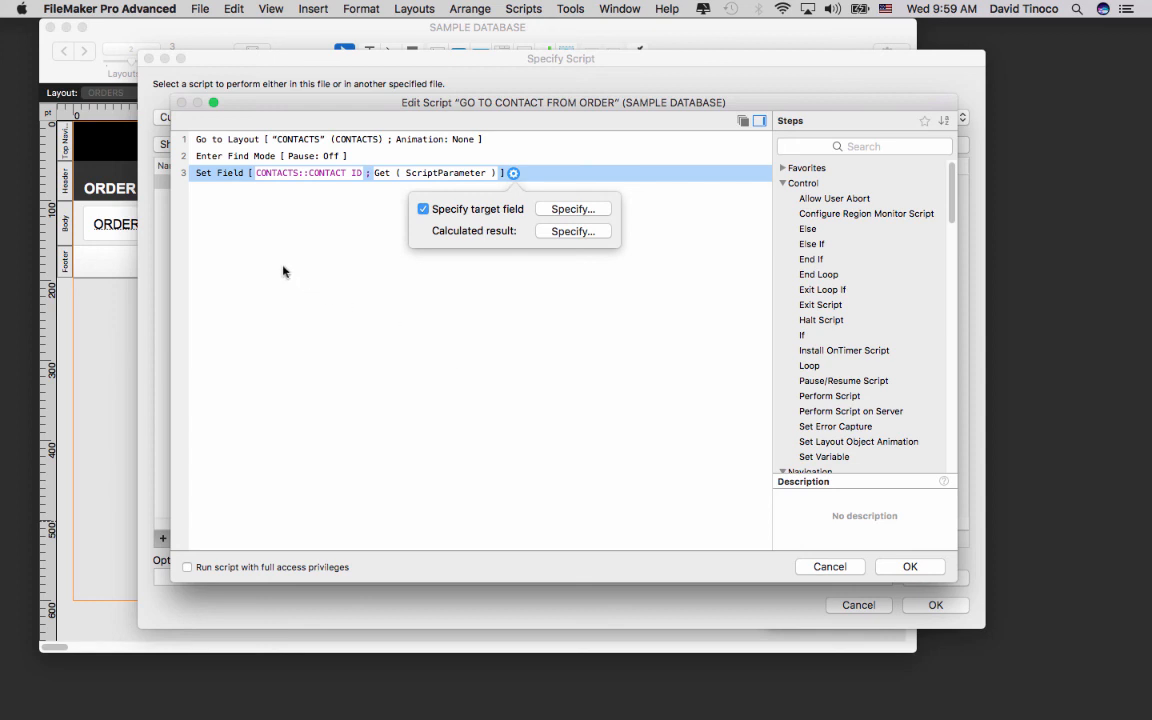
Add a Perform Find step as line 4 of the script.
click(220, 176)
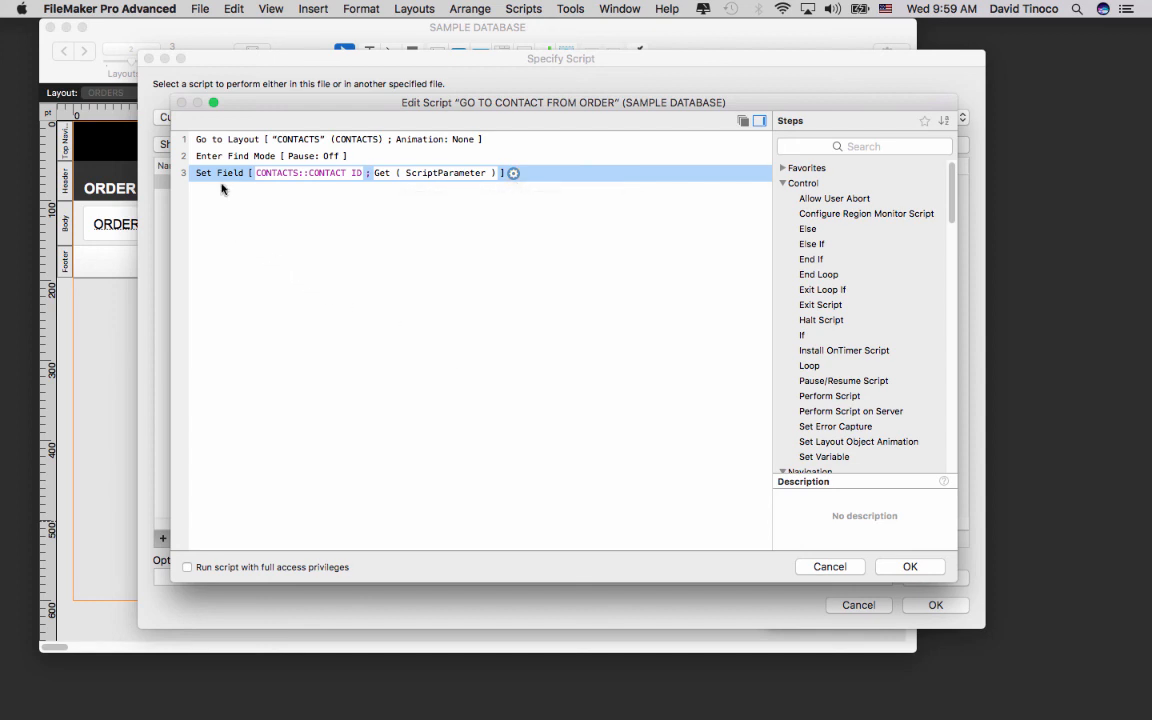
key(Return)
text(perfo)
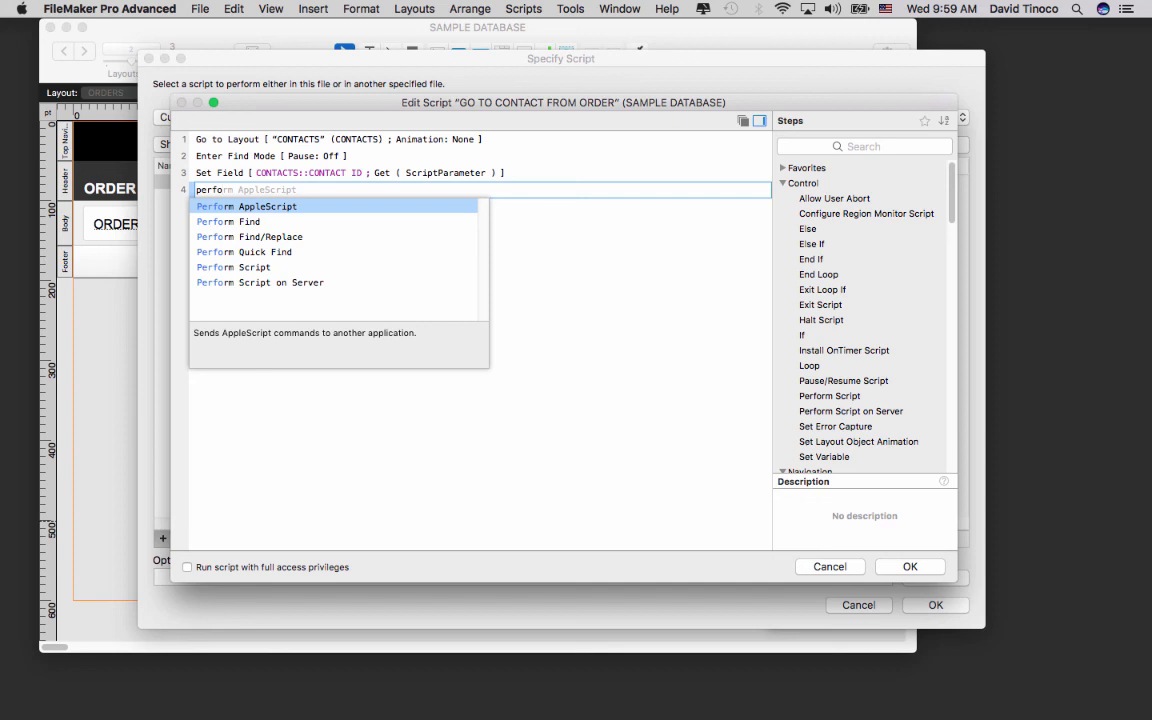
key(Down)
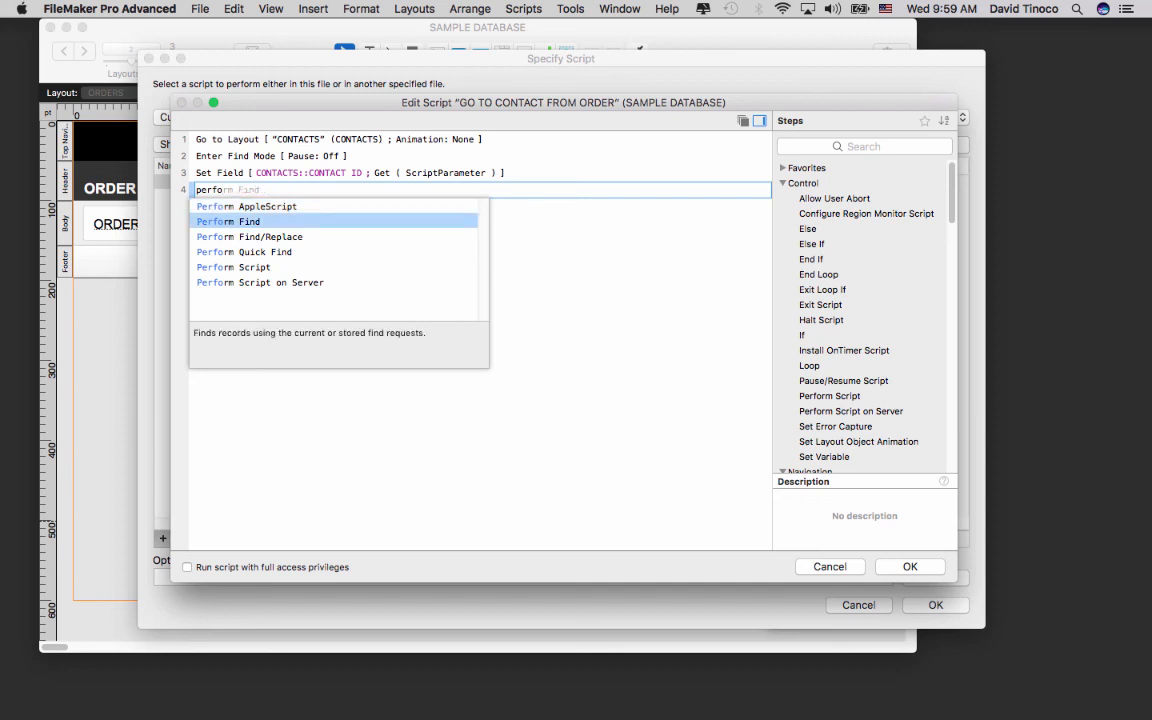
key(Return)
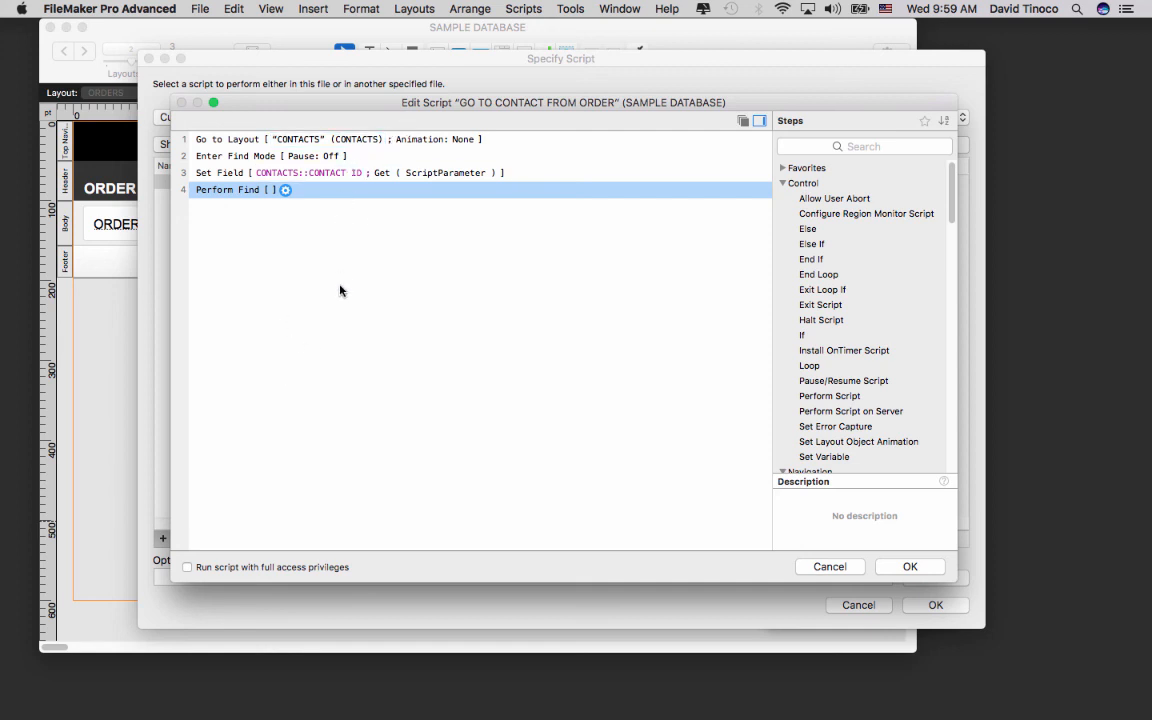
Go through the script's four lines in order and accept the finished GO TO CONTACT FROM ORDER script.
click(227, 144)
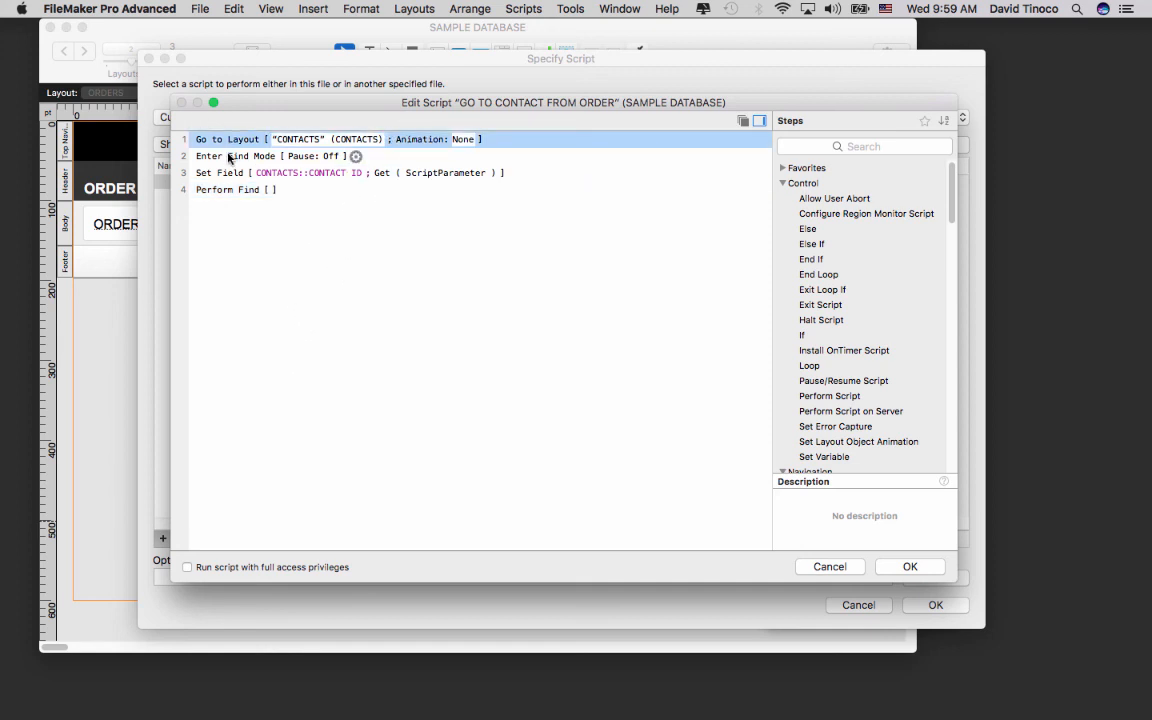
click(229, 157)
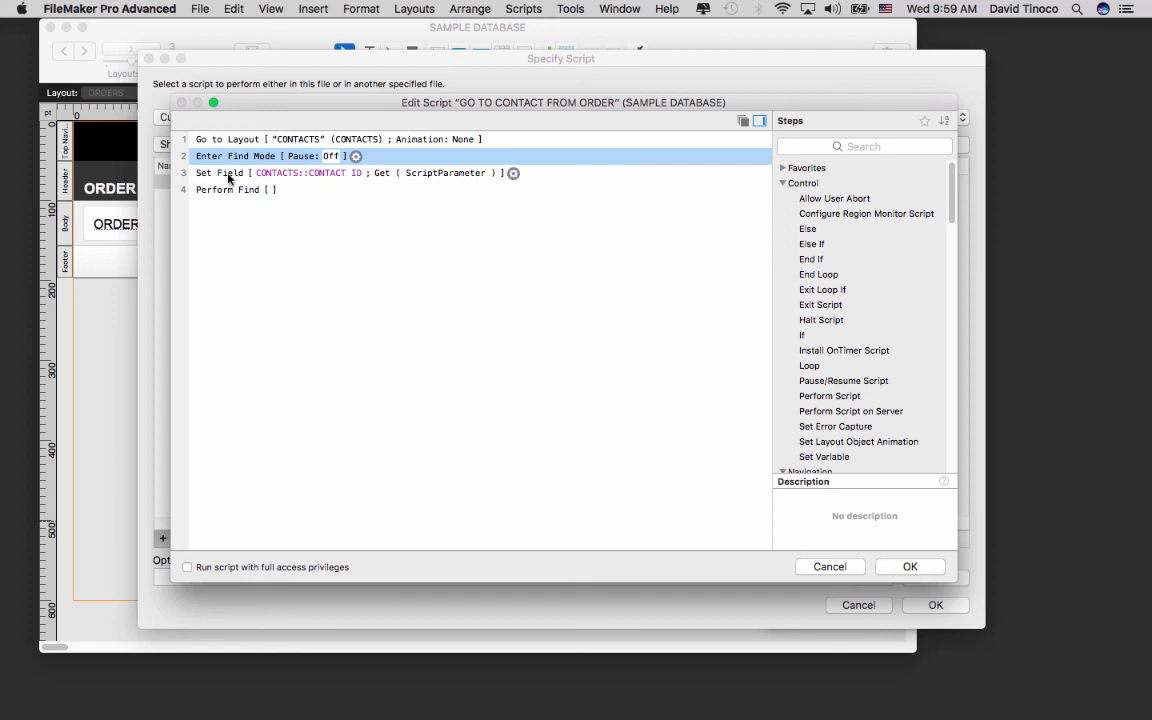
click(229, 177)
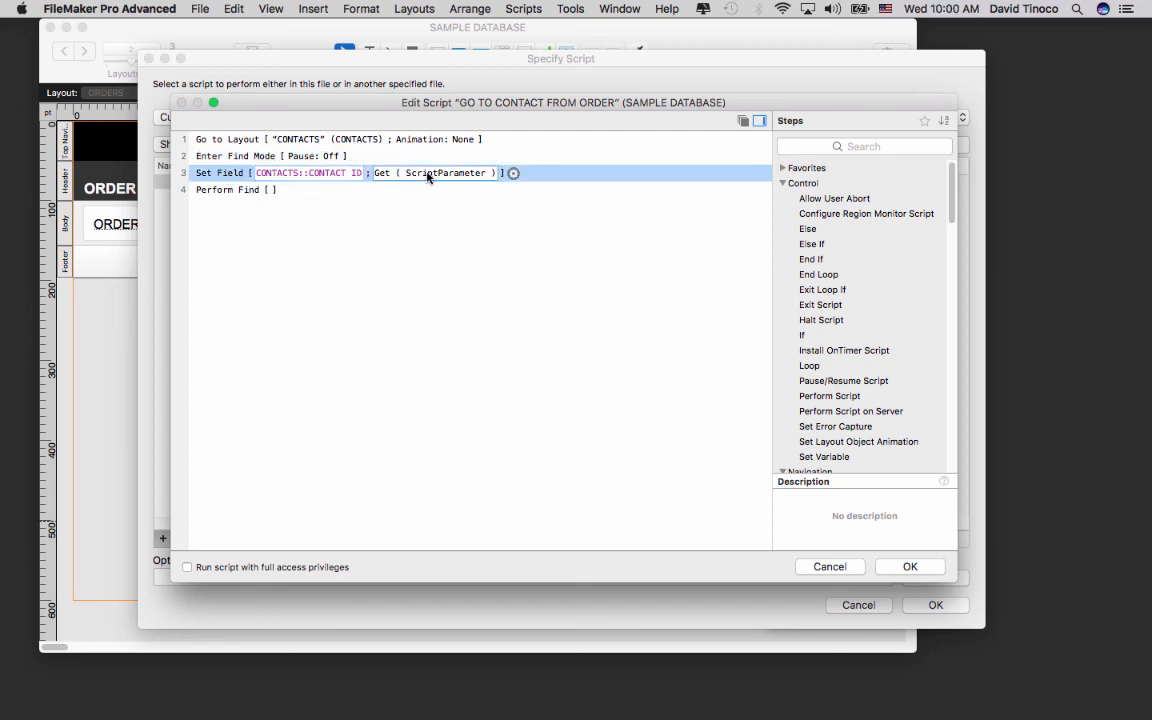
click(237, 191)
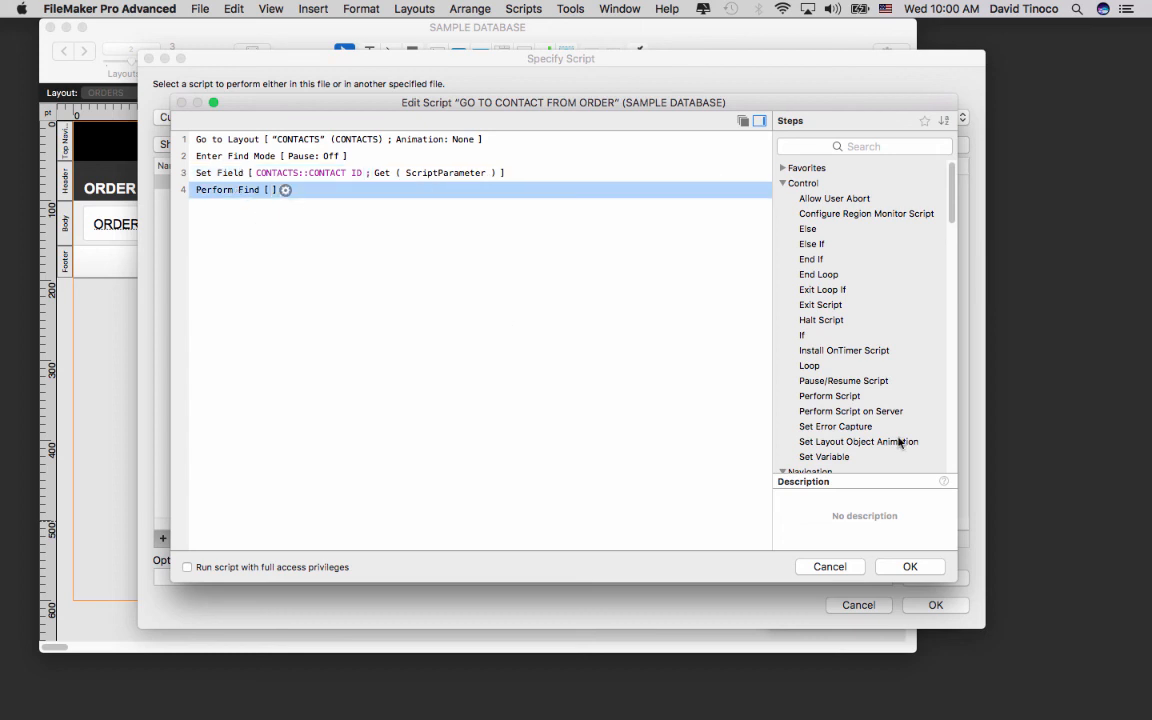
click(912, 567)
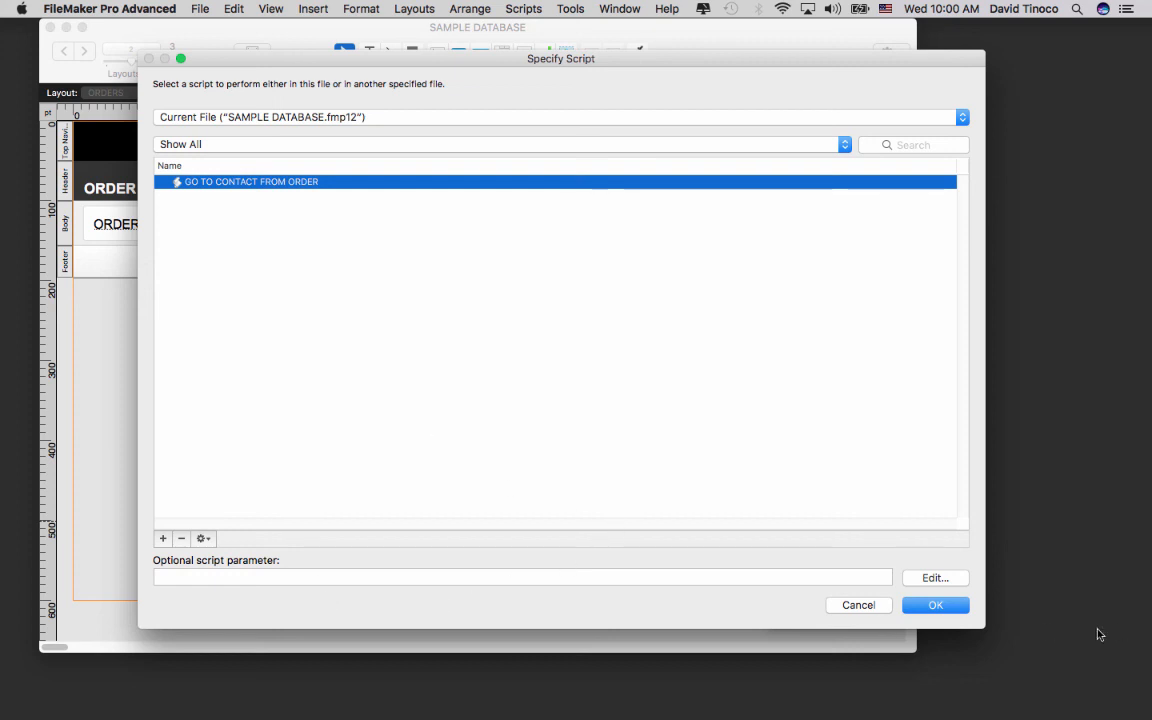
Set the button's optional script parameter to ORDERS::CONTACT ID and accept GO TO CONTACT FROM ORDER as its script.
drag(983, 627, 677, 370)
click(231, 336)
click(278, 324)
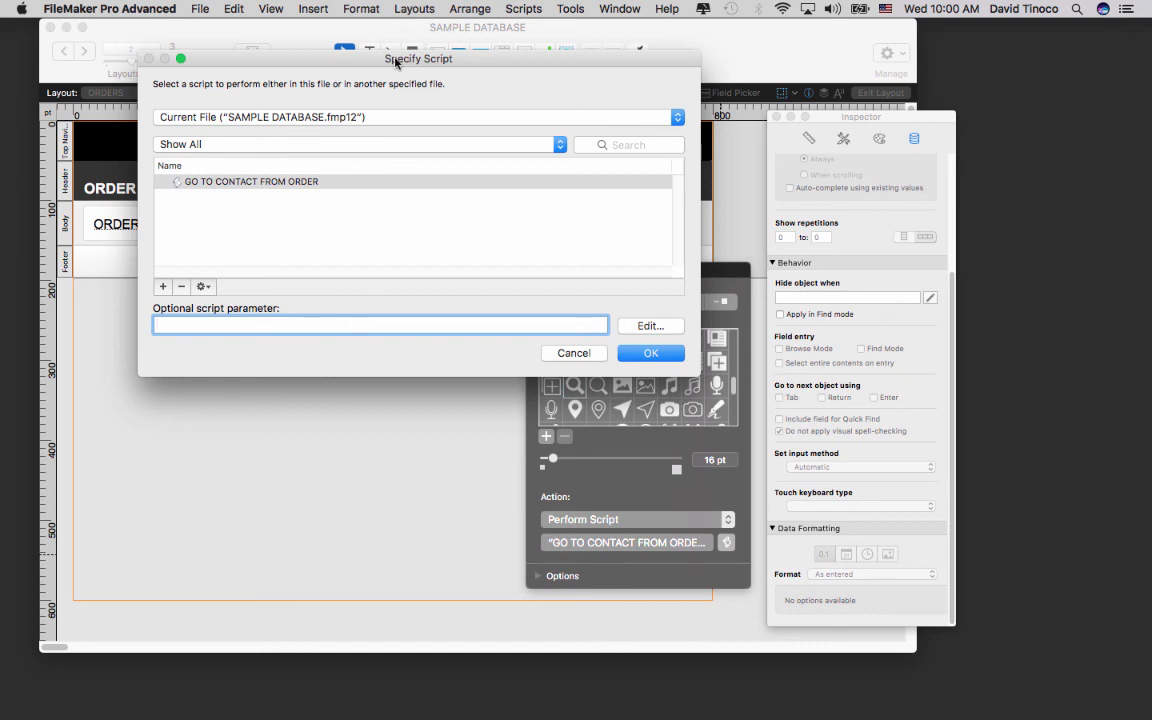
drag(395, 61, 407, 135)
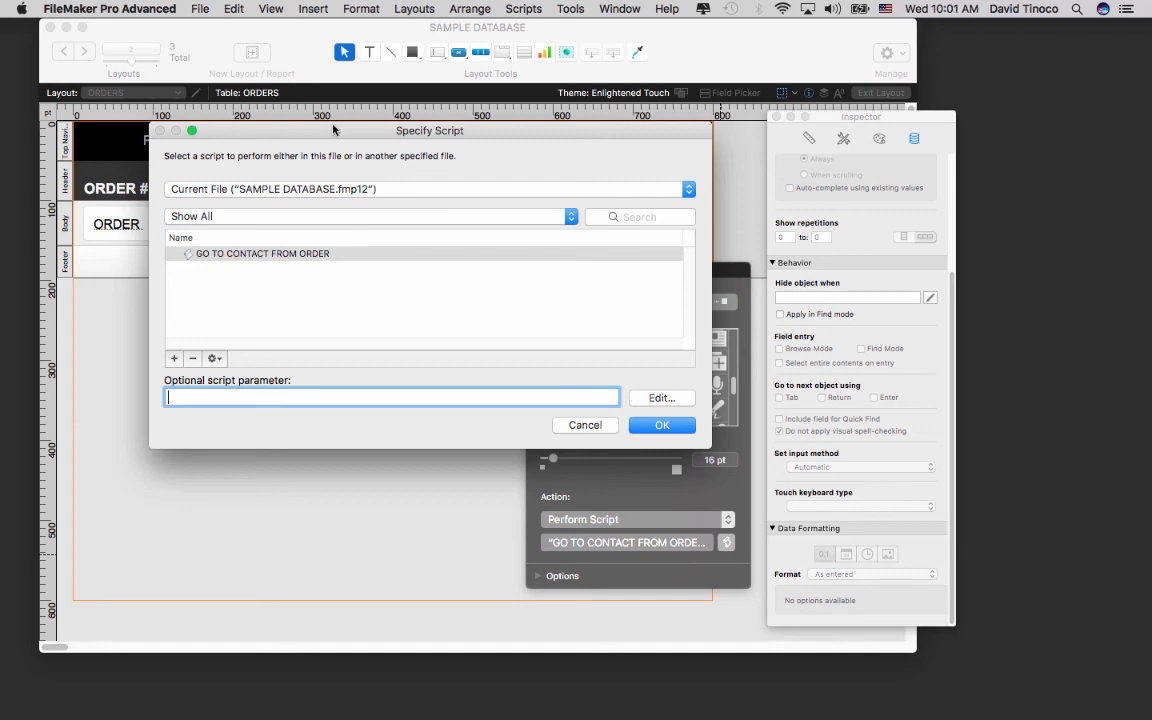
drag(333, 128, 335, 50)
click(646, 319)
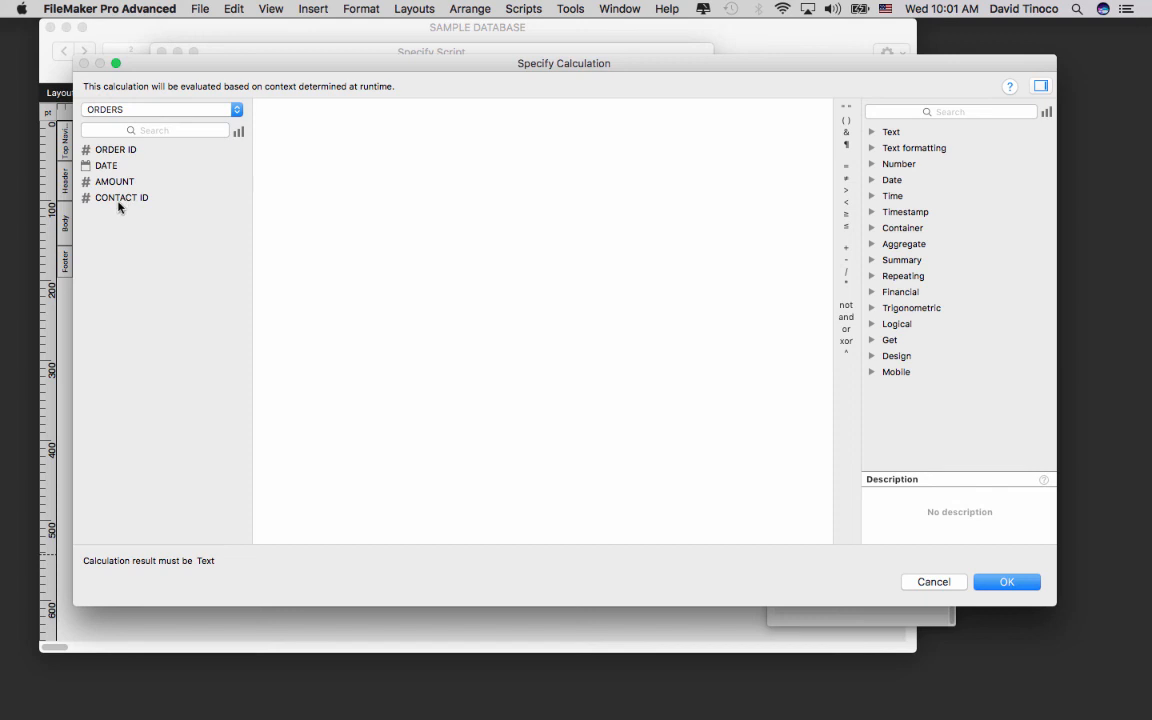
click(119, 201)
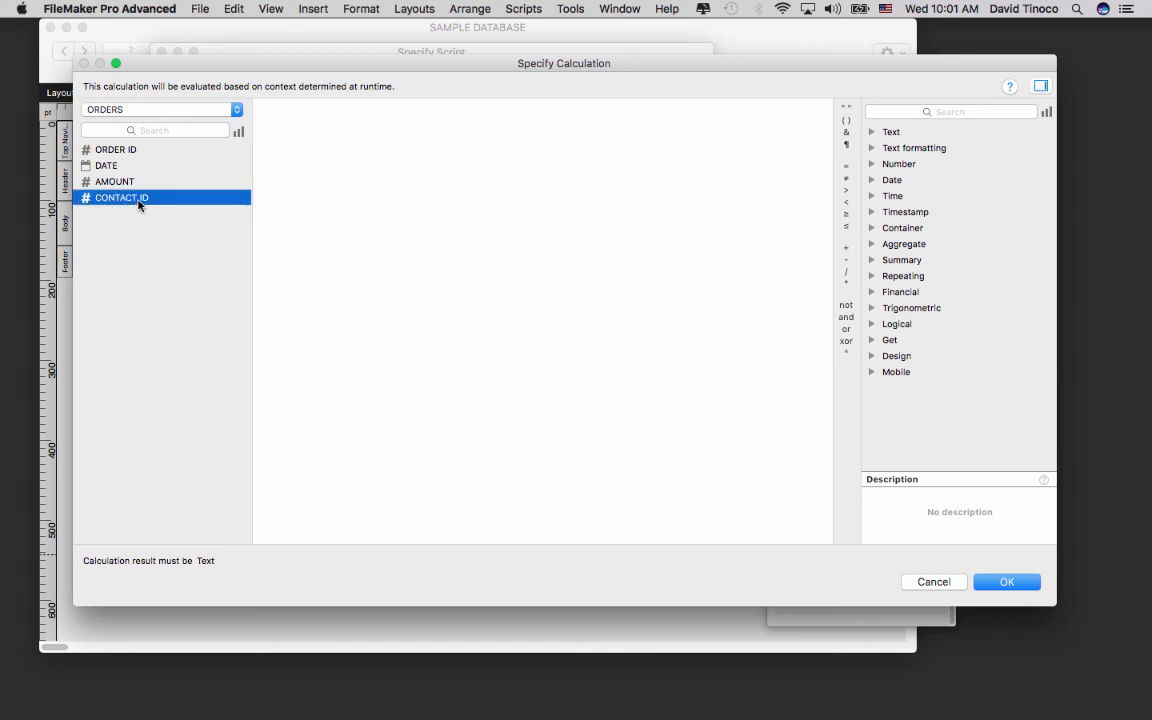
double_click(125, 199)
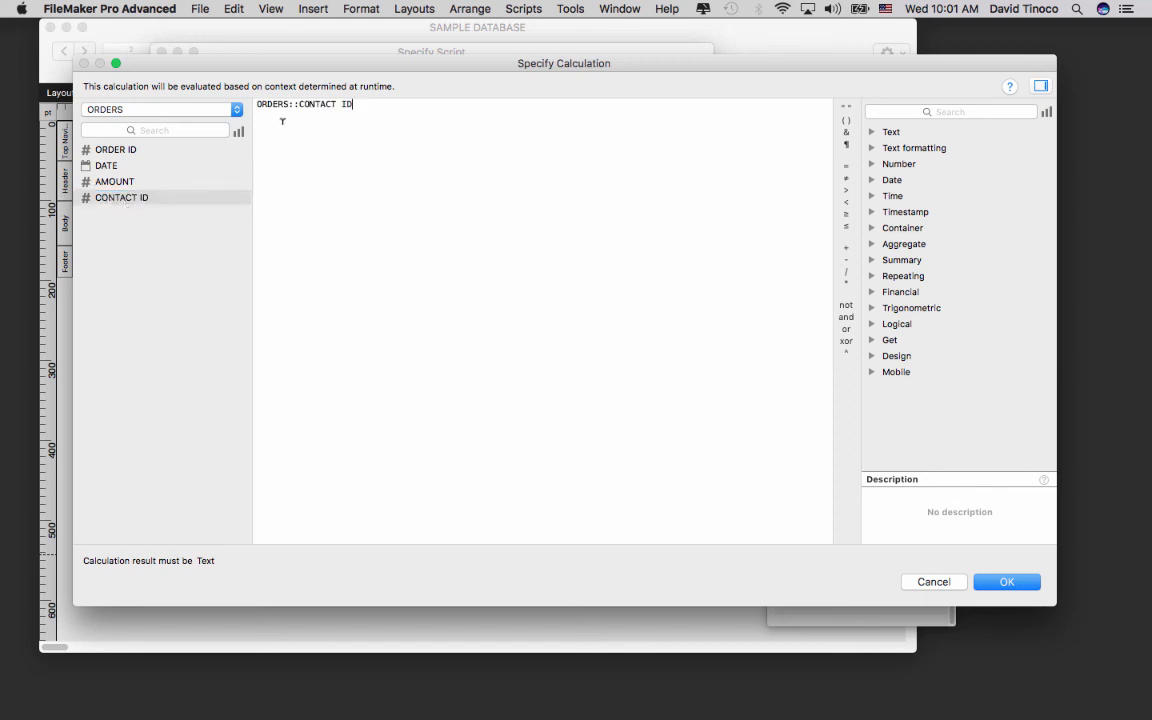
click(999, 579)
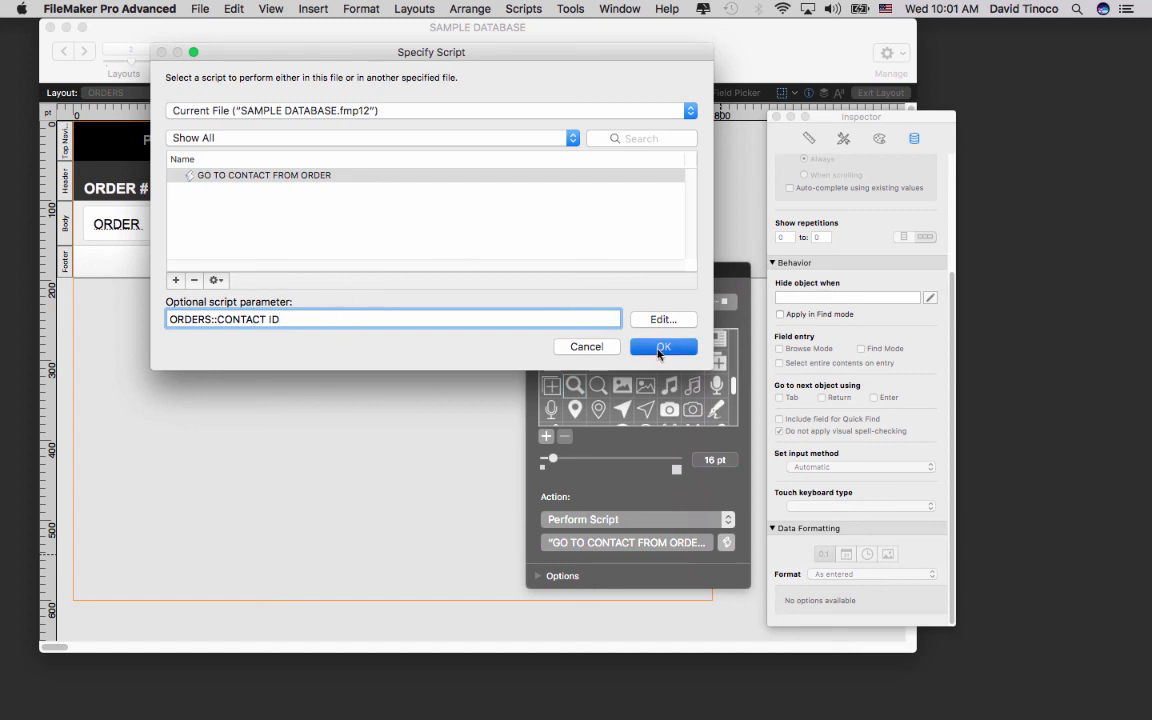
click(660, 348)
drag(605, 228, 624, 223)
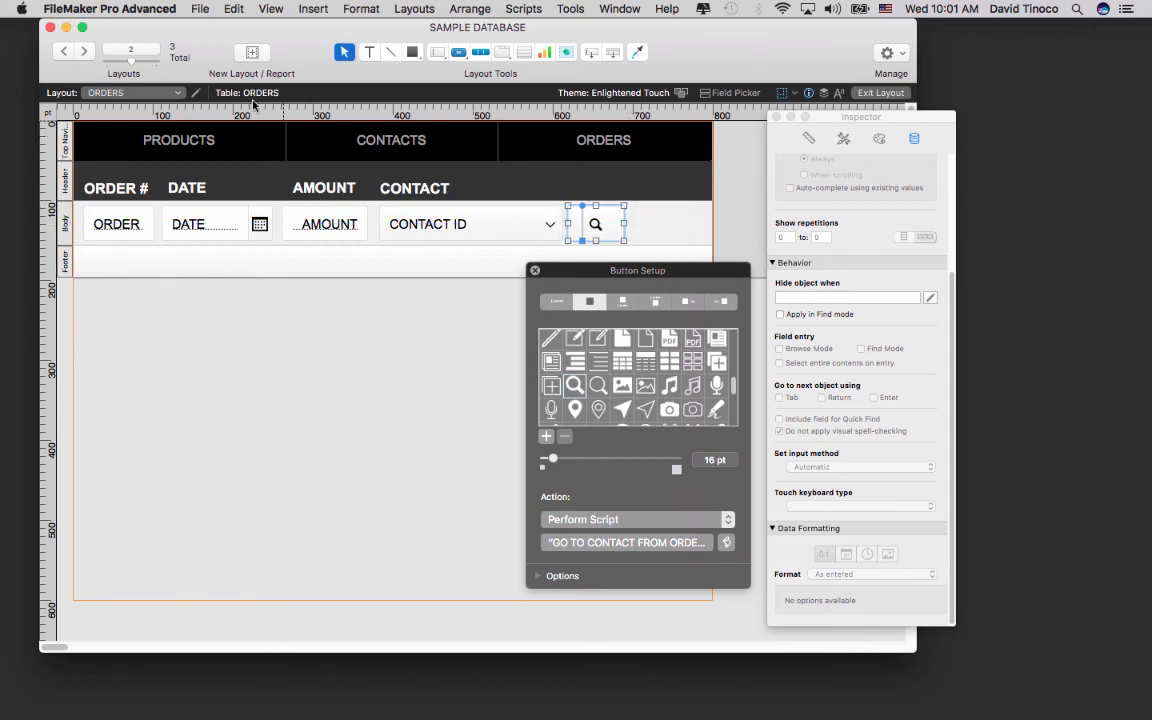
Switch to Browse mode and test the magnifying glass buttons of orders 1 and 4 from the ORDERS layout.
click(270, 9)
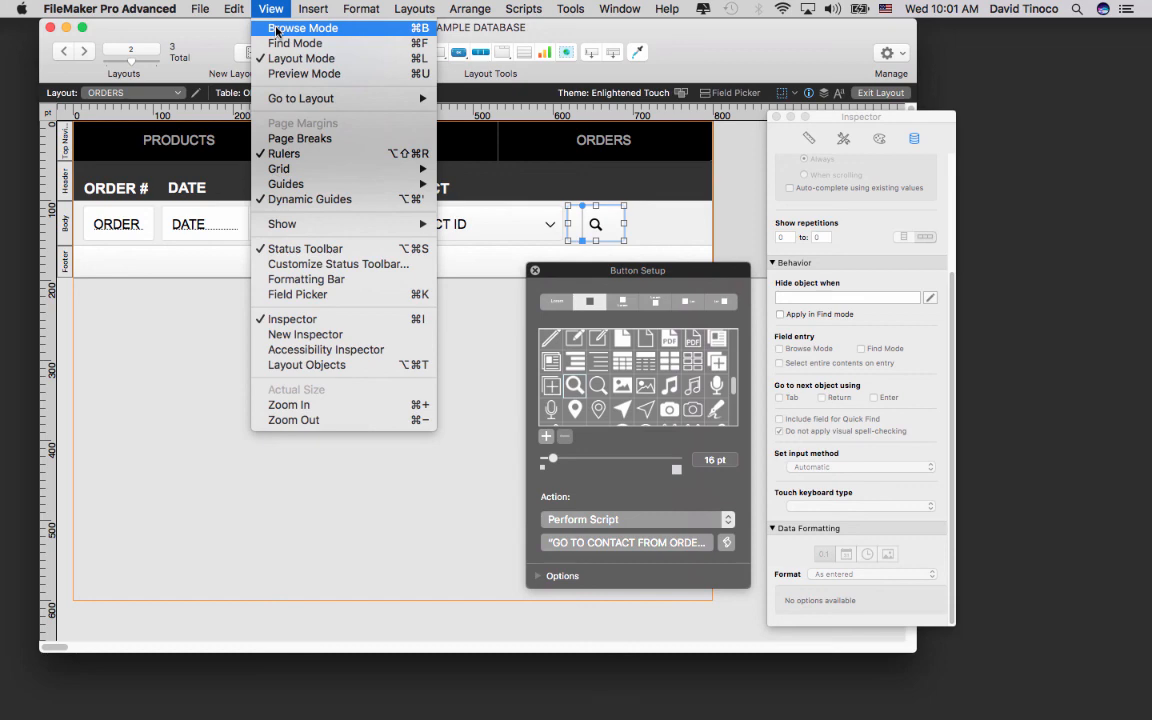
click(277, 28)
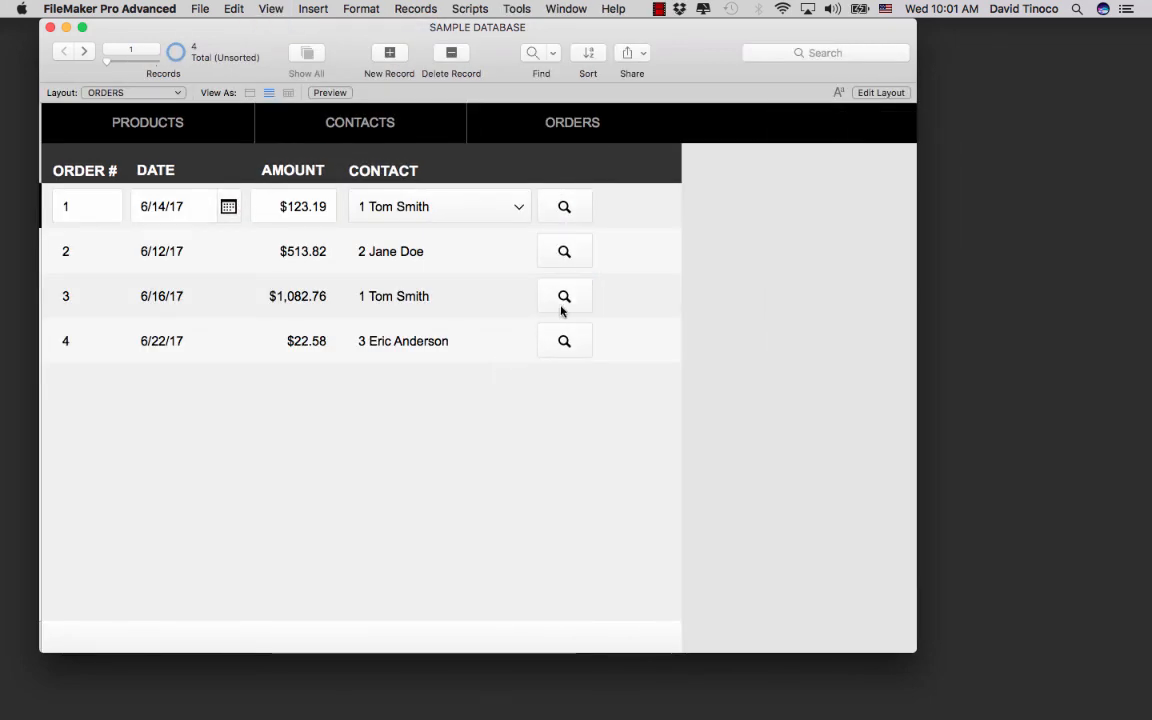
click(566, 207)
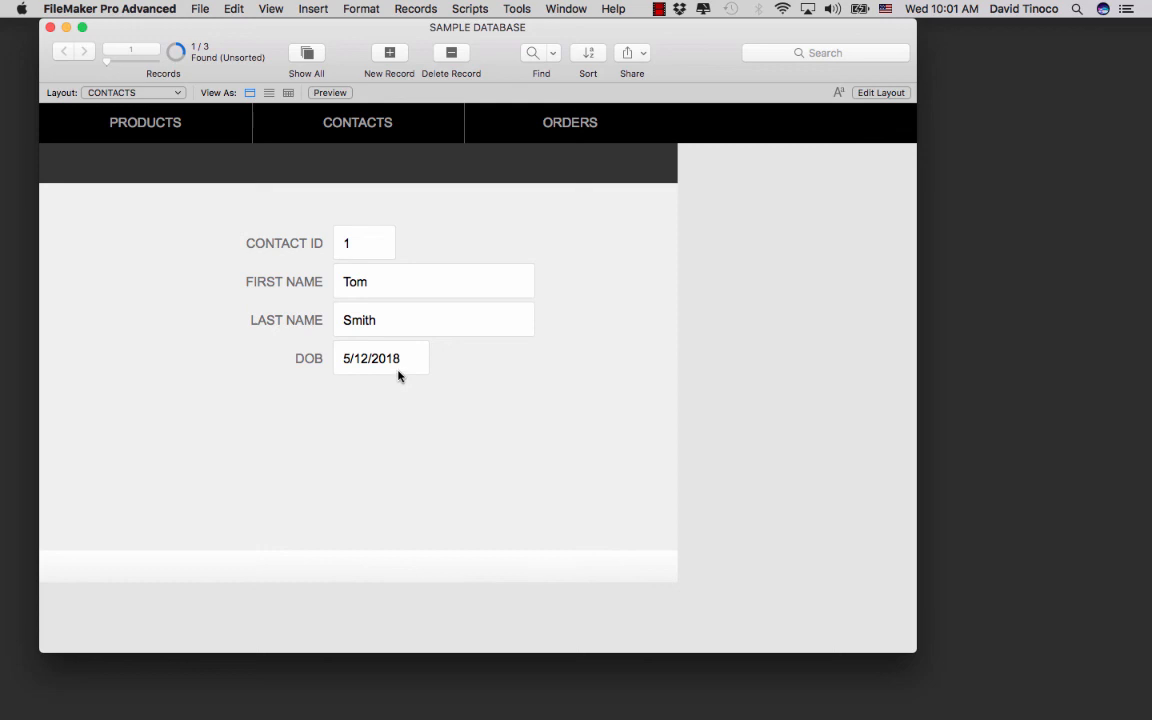
click(530, 130)
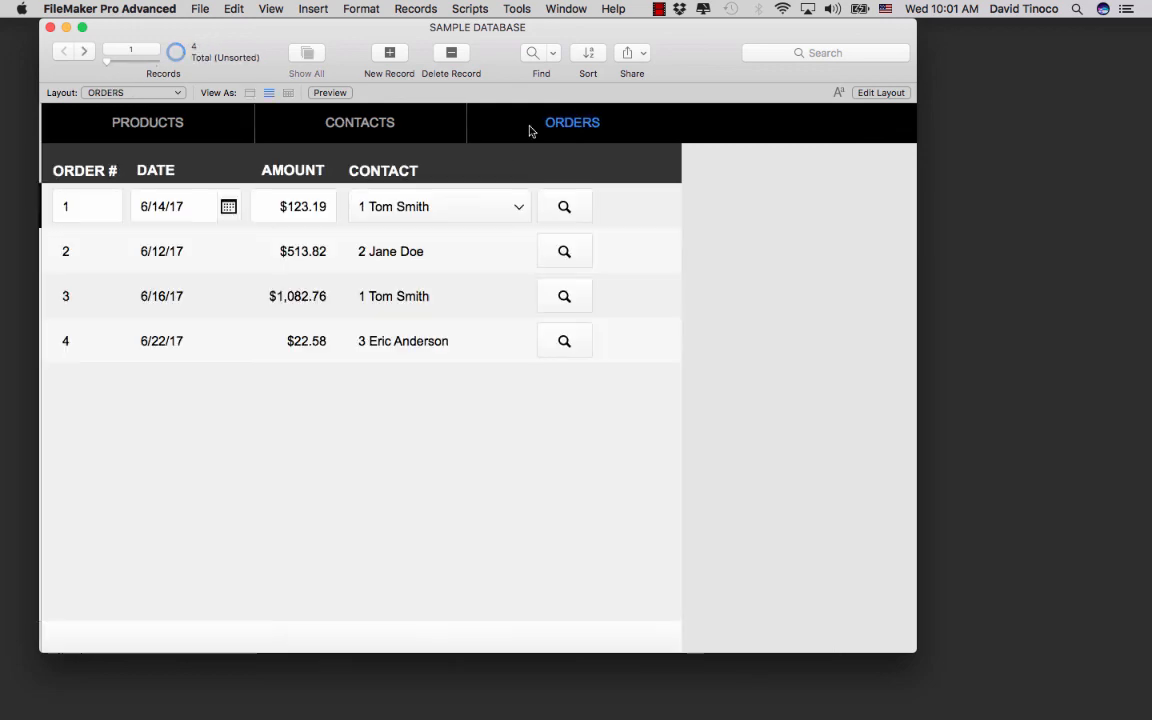
click(564, 343)
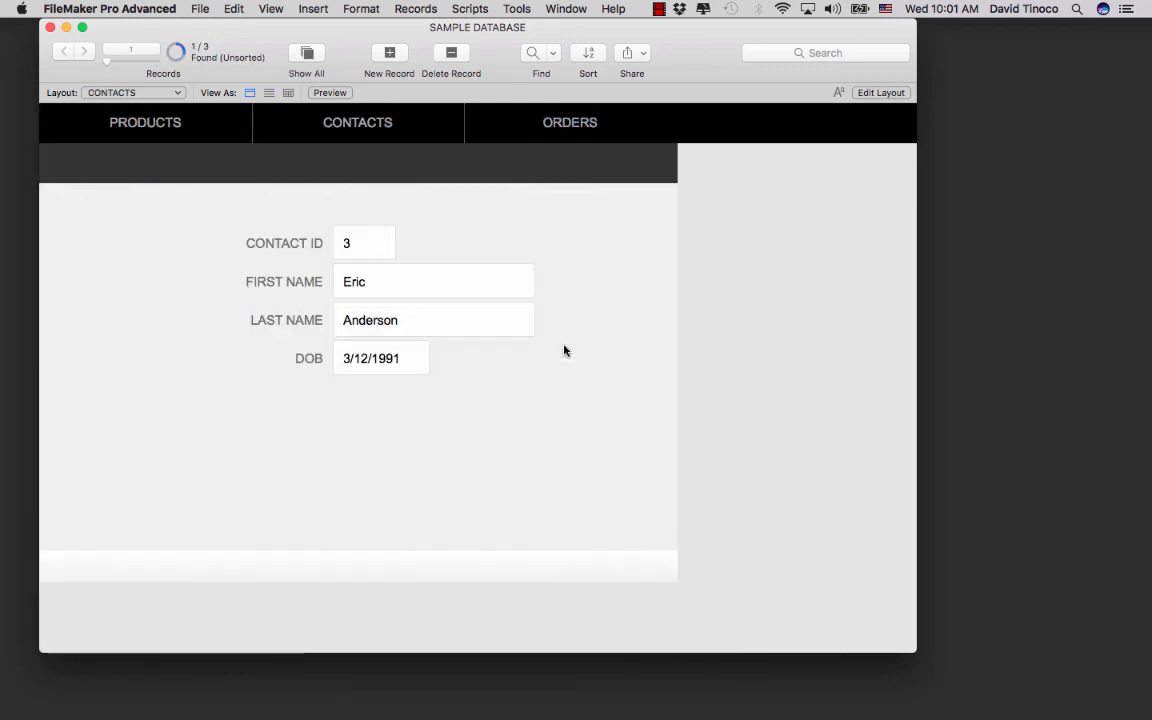
Return to the ORDERS layout and turn on the Script Debugger.
click(517, 8)
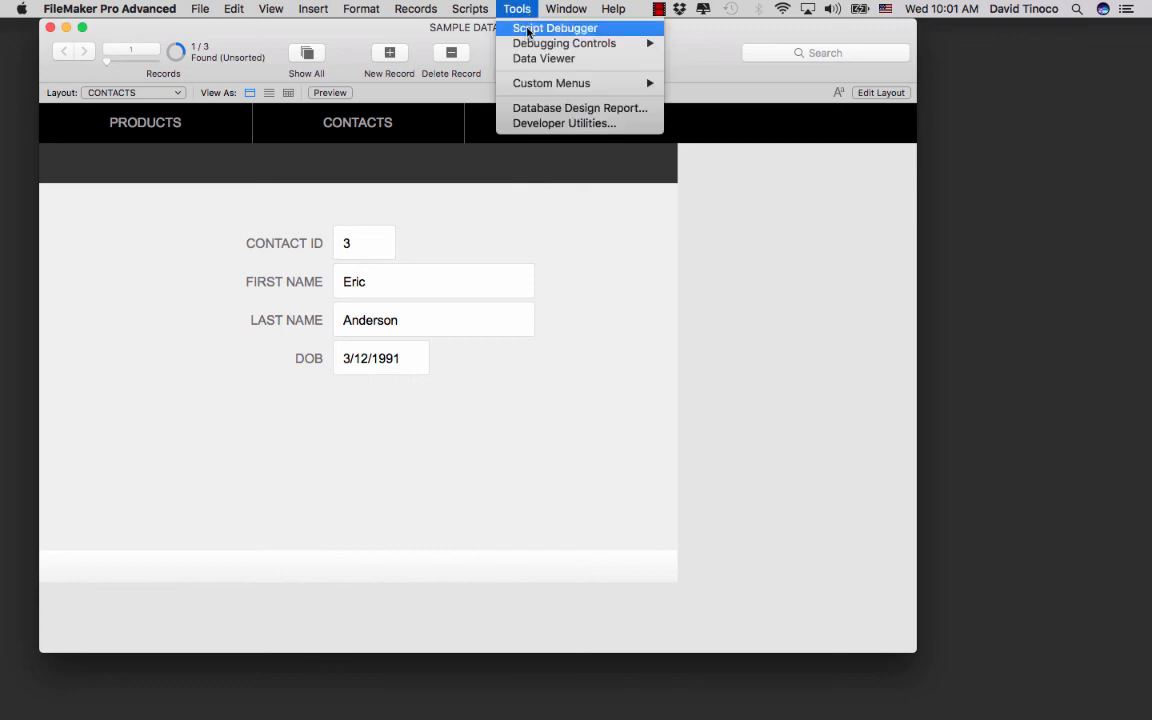
click(485, 118)
click(530, 118)
click(518, 7)
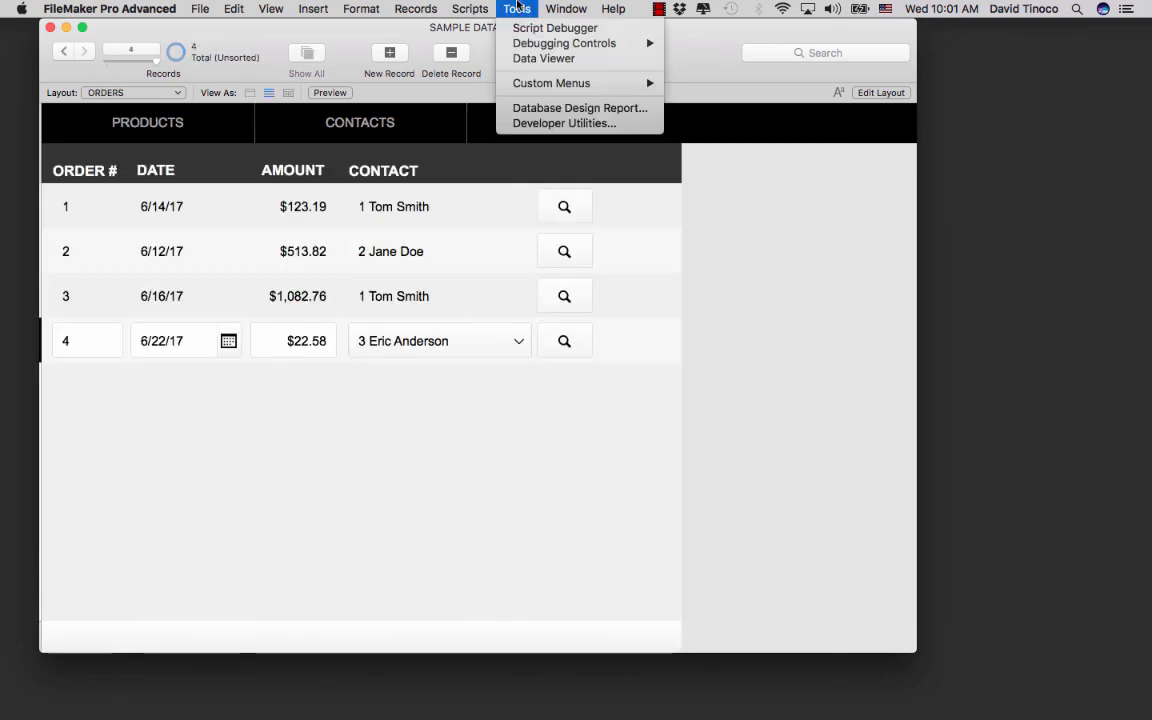
click(530, 28)
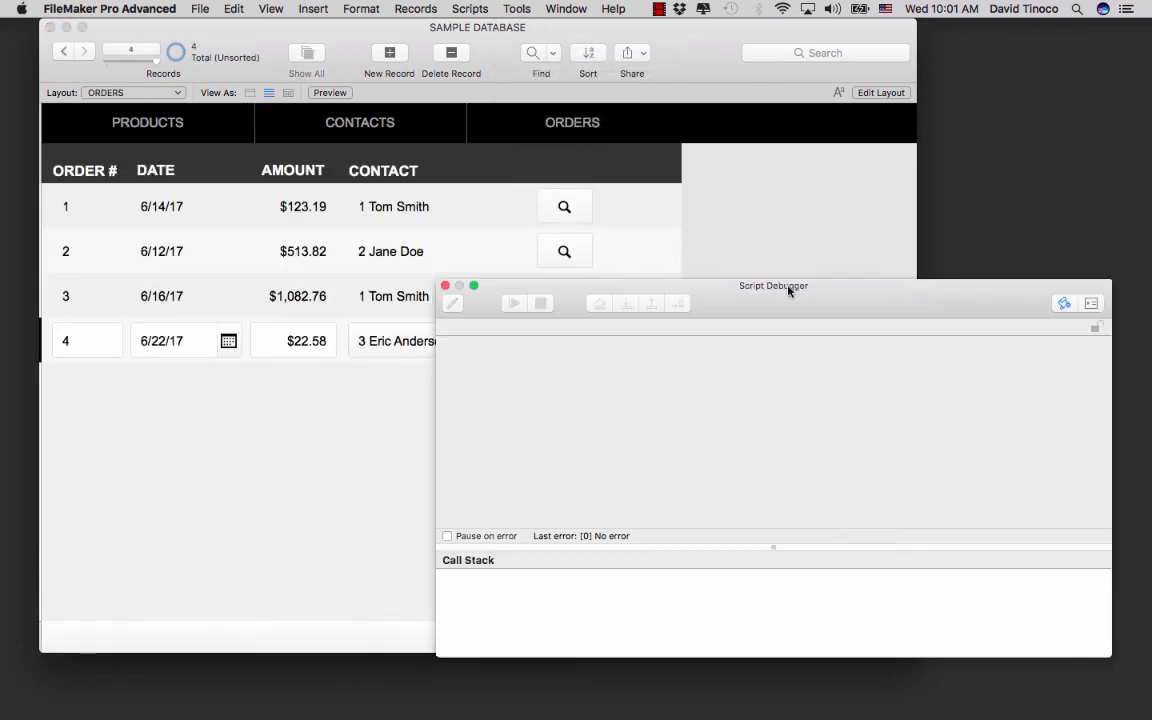
Narrow the Script Debugger window, place it clear of the order buttons, and start order 1's magnifying glass button in the debugger.
drag(861, 306, 689, 186)
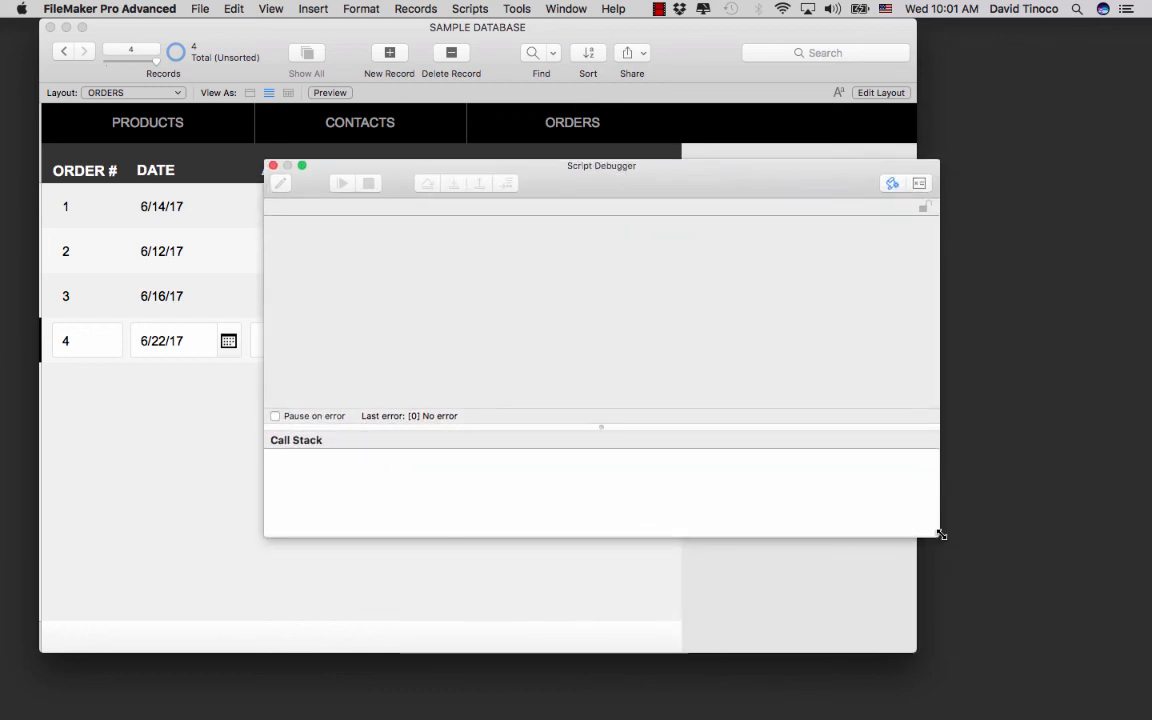
drag(941, 535, 690, 574)
drag(587, 187, 698, 194)
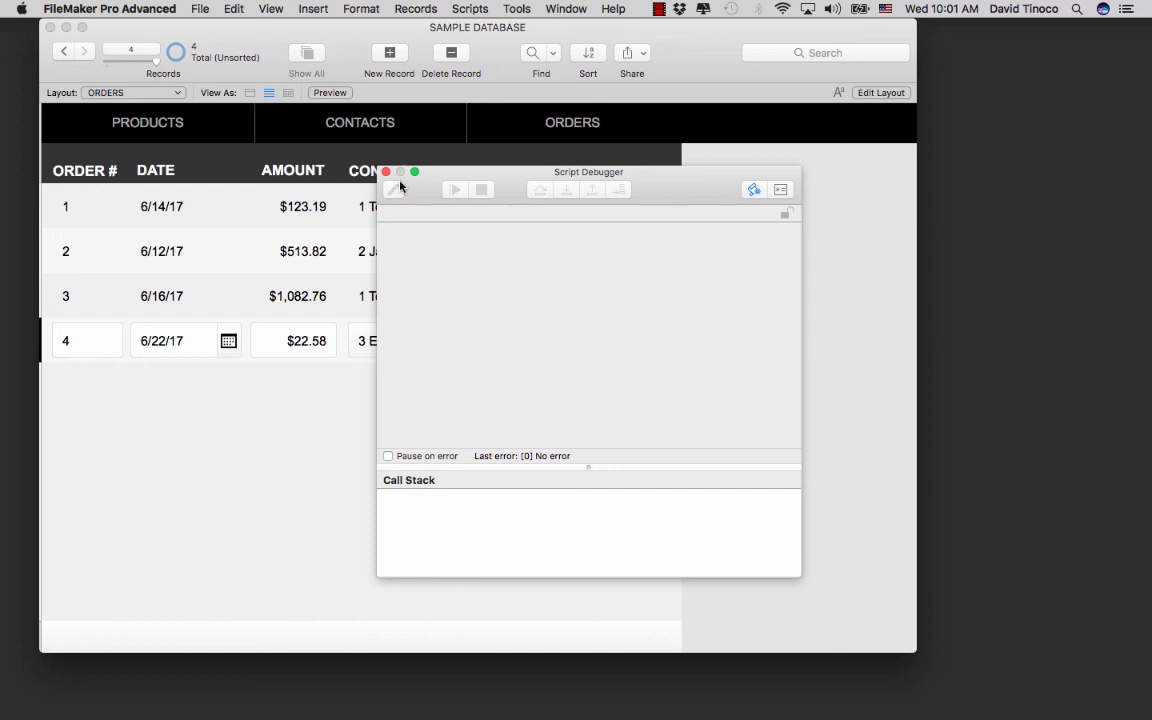
click(520, 8)
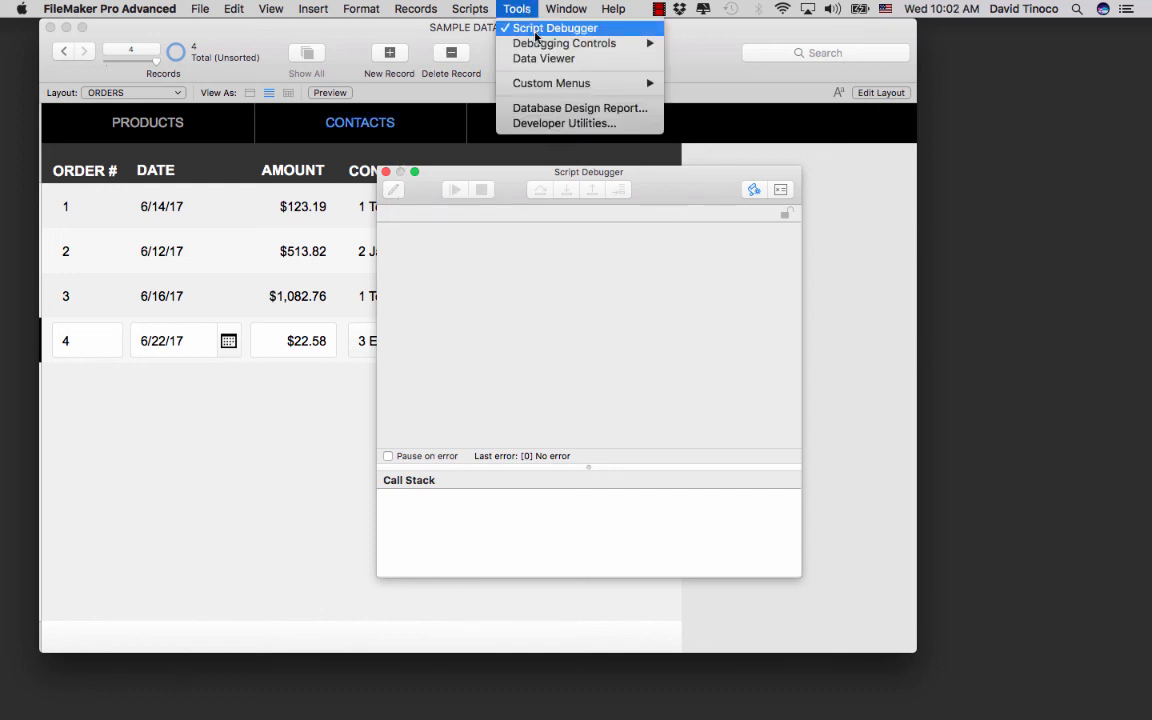
click(676, 198)
drag(676, 198, 927, 241)
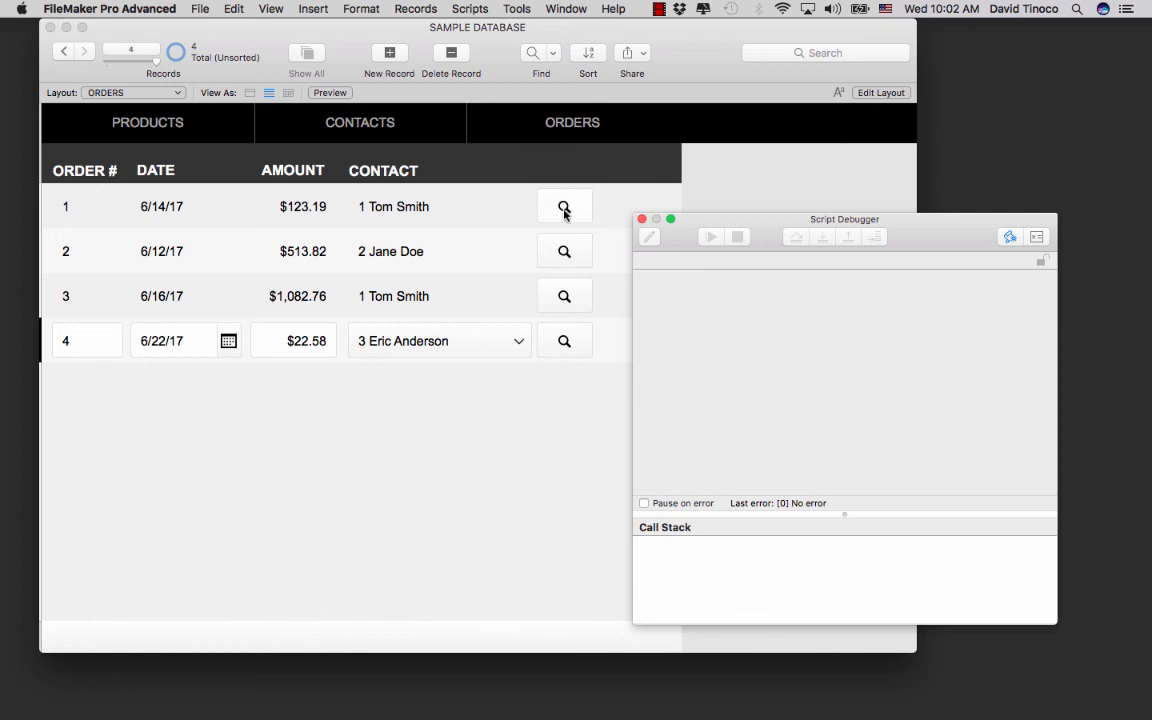
click(608, 196)
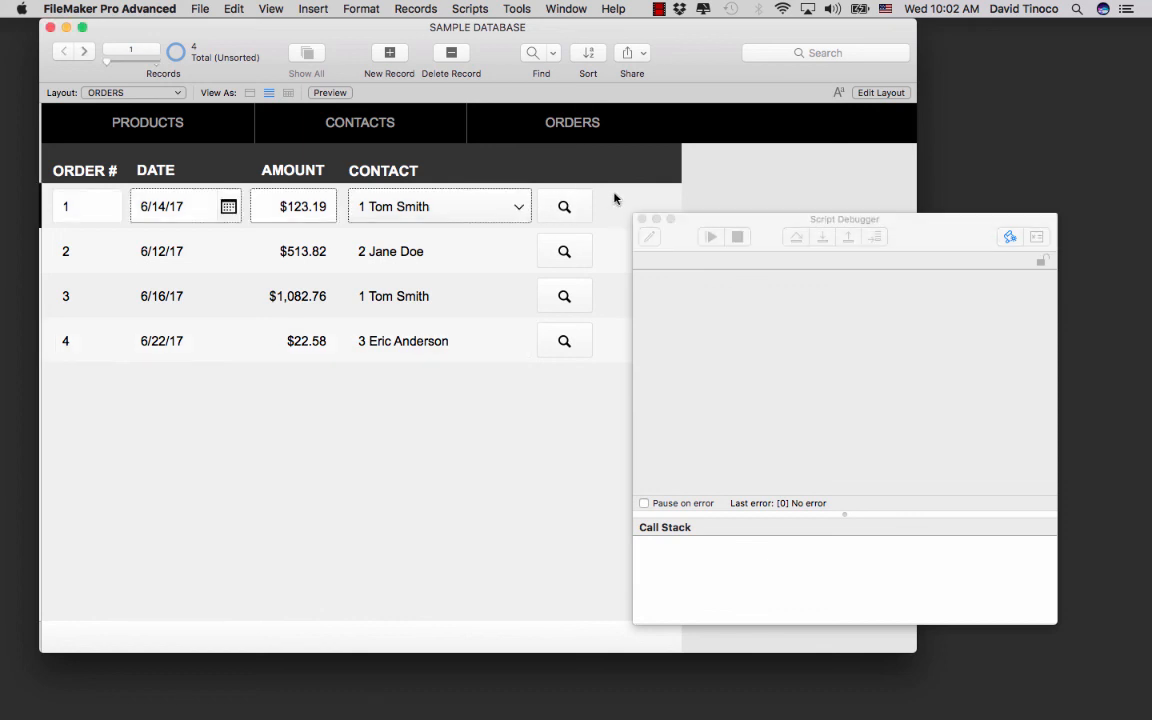
click(565, 210)
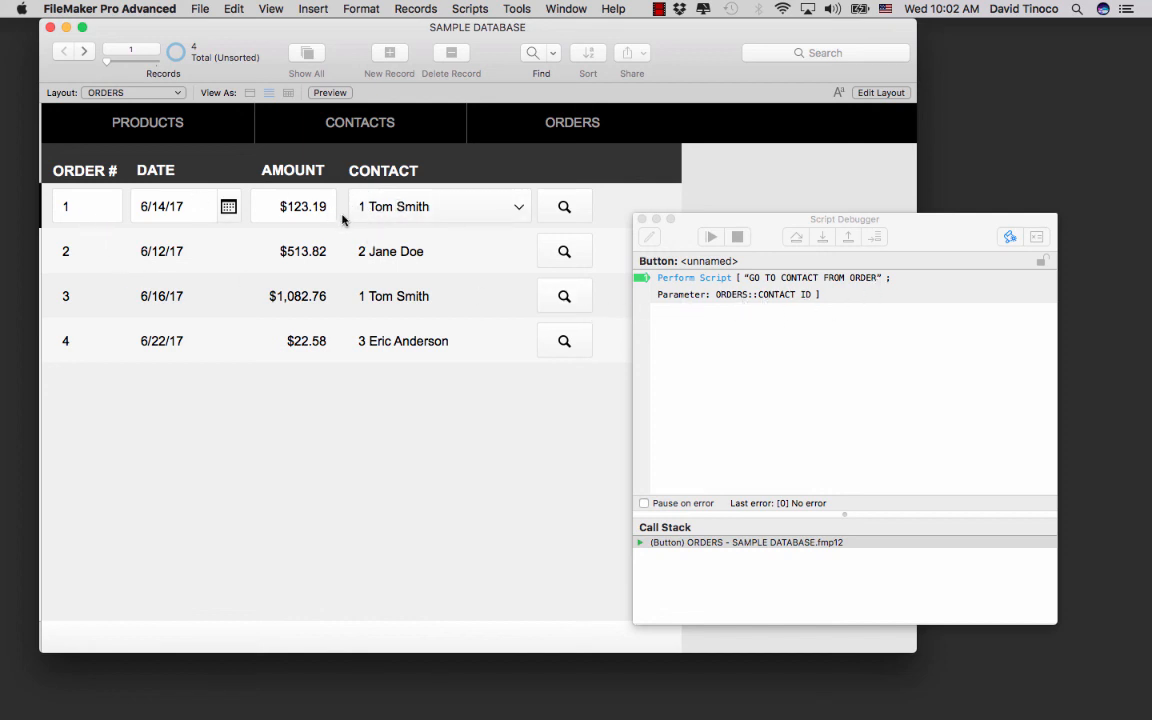
Step into the GO TO CONTACT FROM ORDER script, execute it line by line through Perform Find, and close the Script Debugger.
click(825, 237)
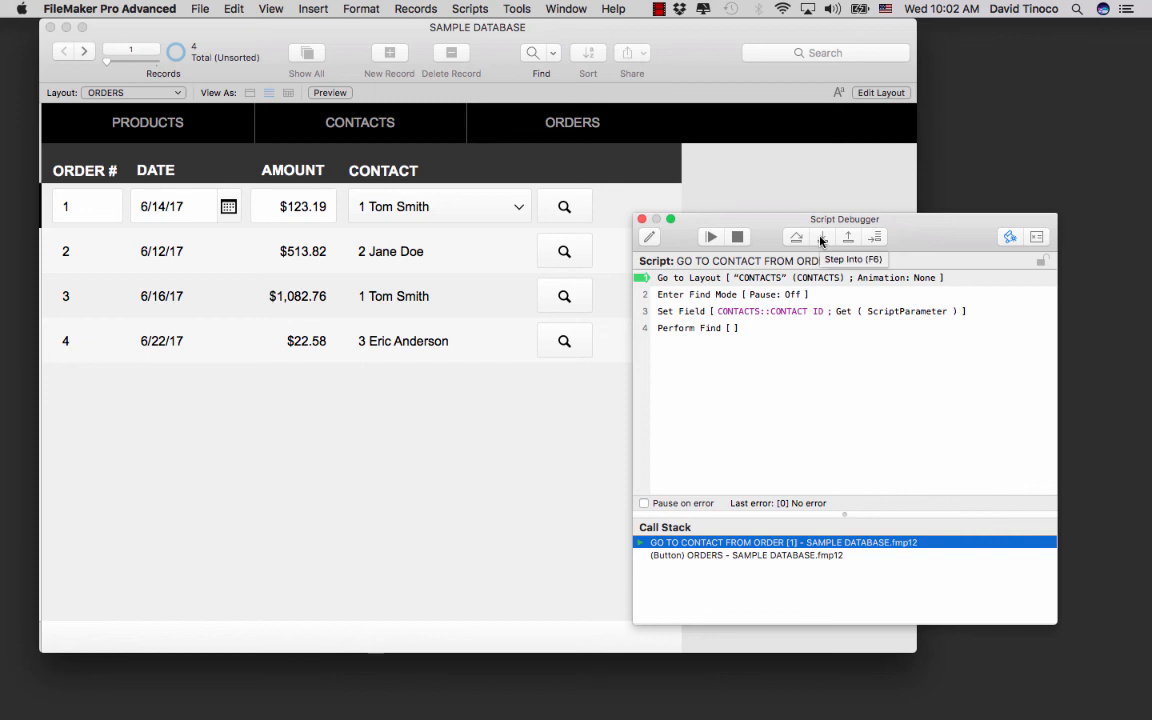
click(821, 240)
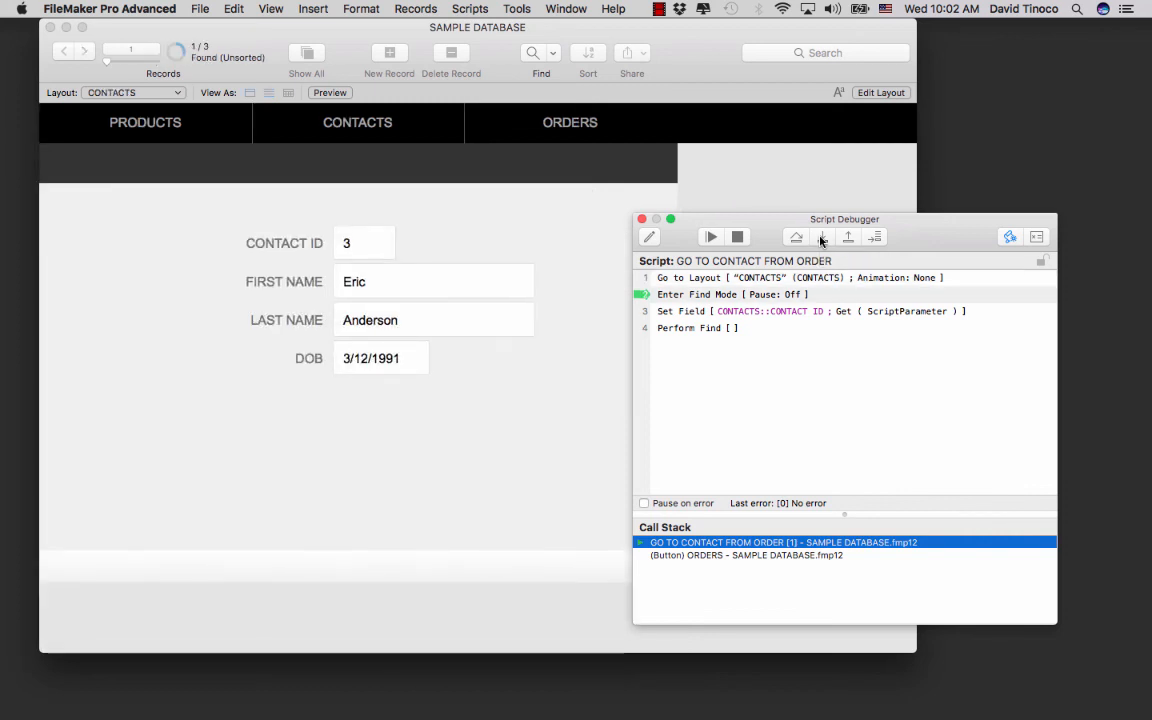
click(821, 240)
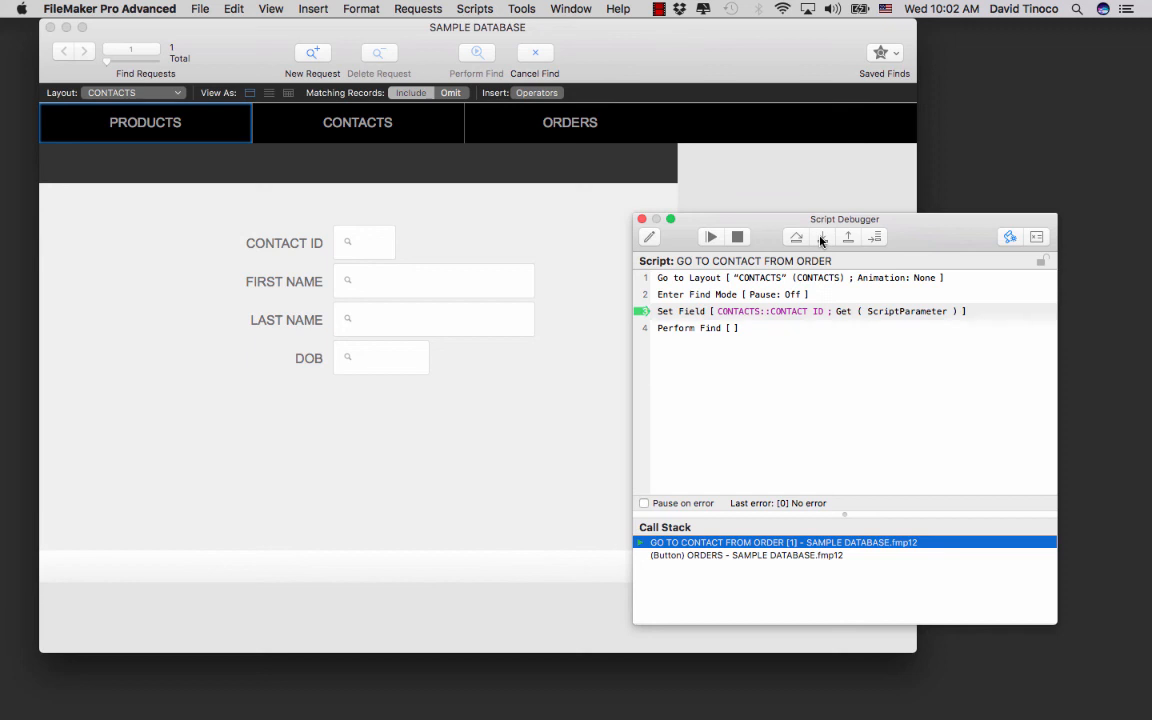
click(821, 240)
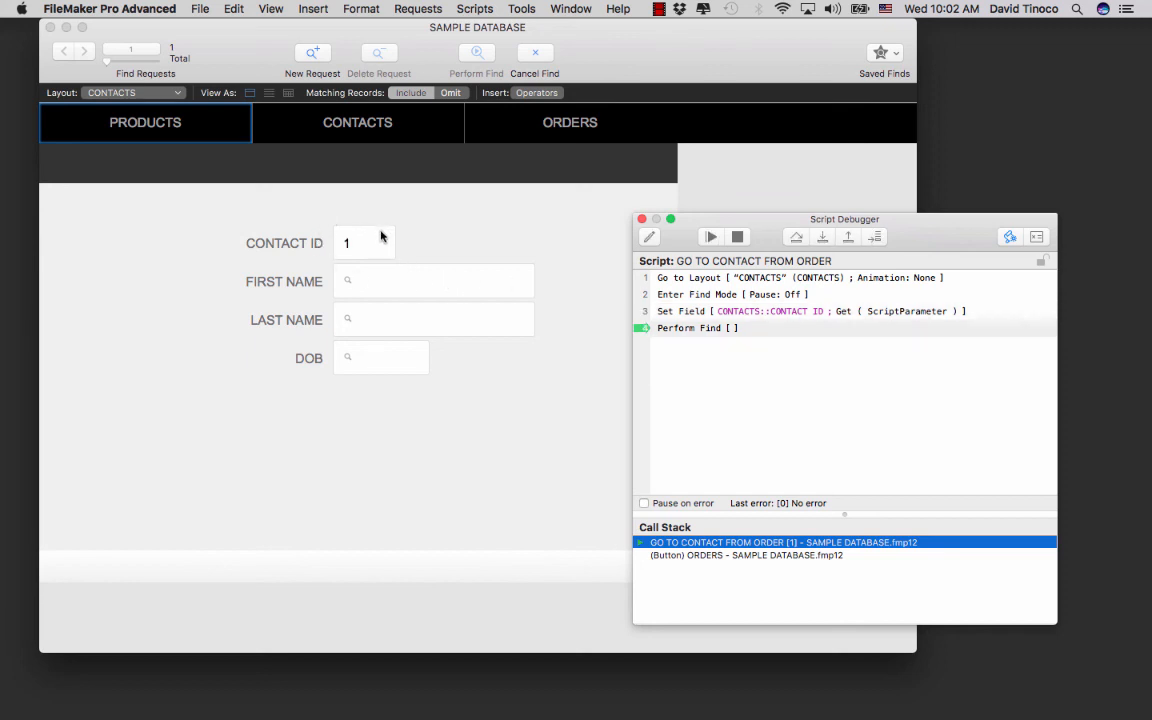
click(826, 236)
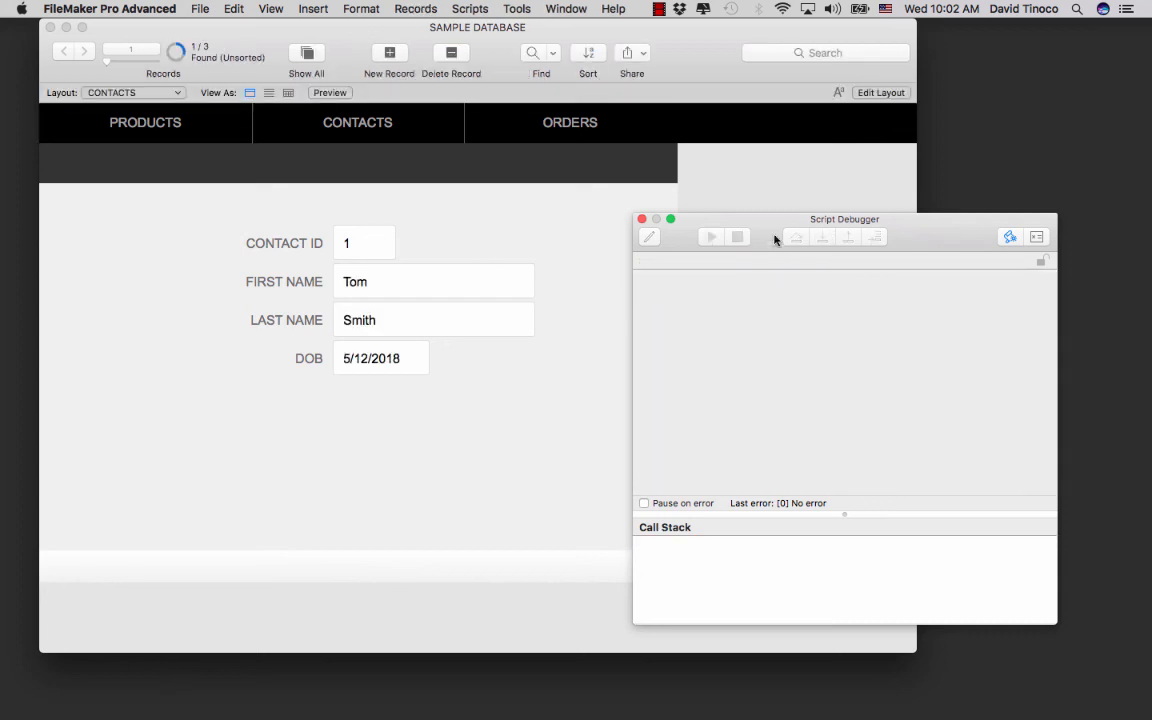
click(641, 218)
Test order 2's magnifying glass button from the ORDERS layout without the debugger and return to the ORDERS layout.
click(580, 122)
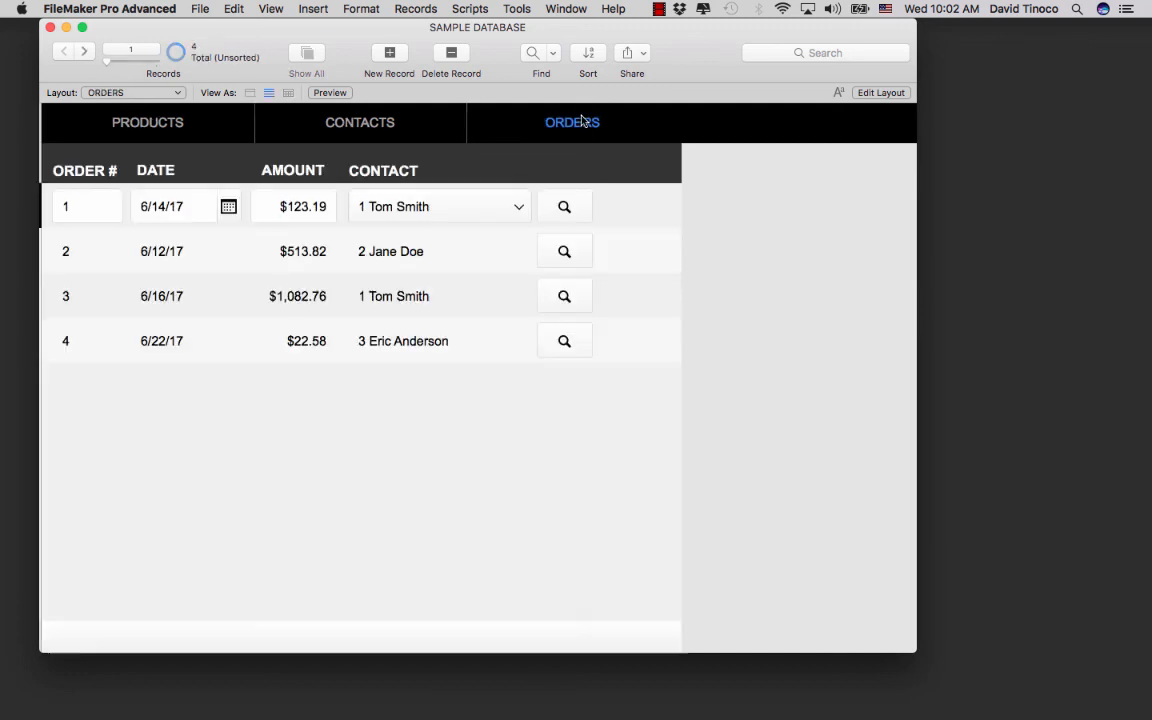
click(564, 252)
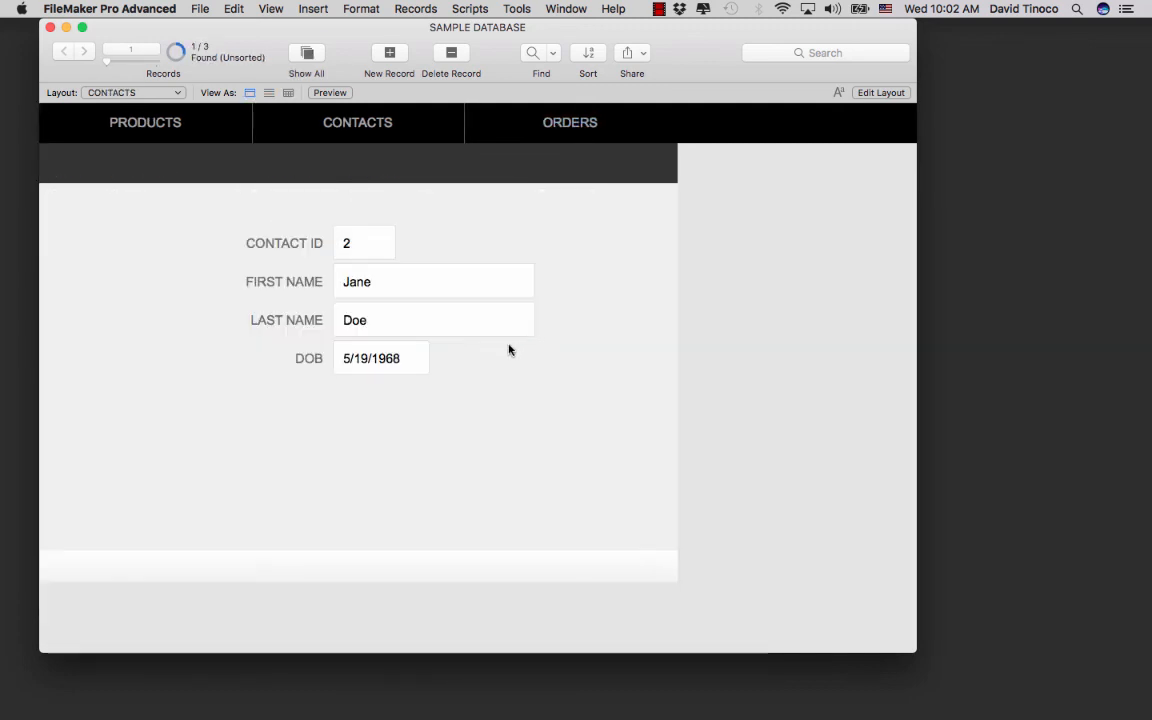
click(586, 122)
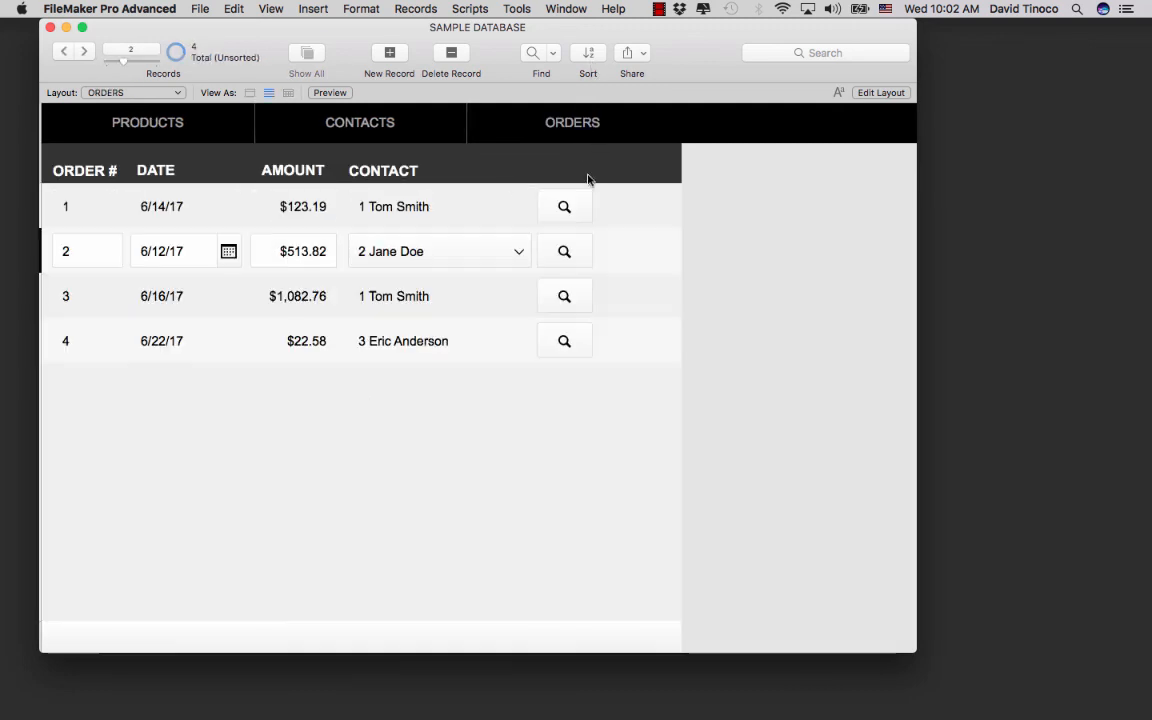